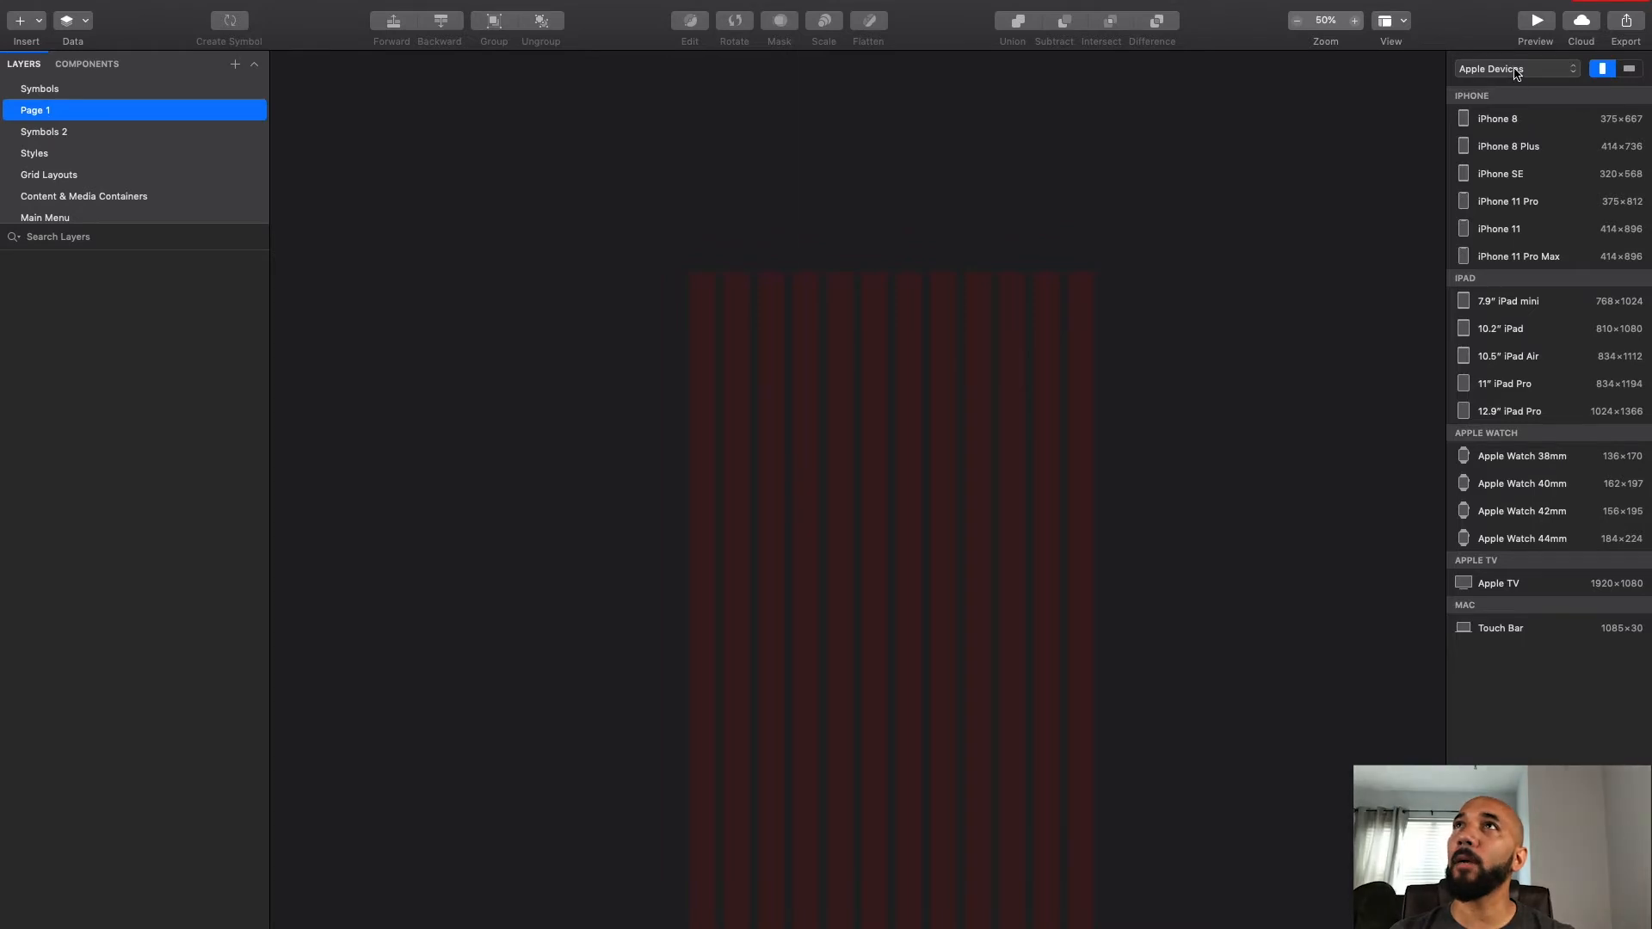
# Step: Add a Desktop artboard from the Responsive Web presets to Page 1
pyautogui.click(1517, 74)
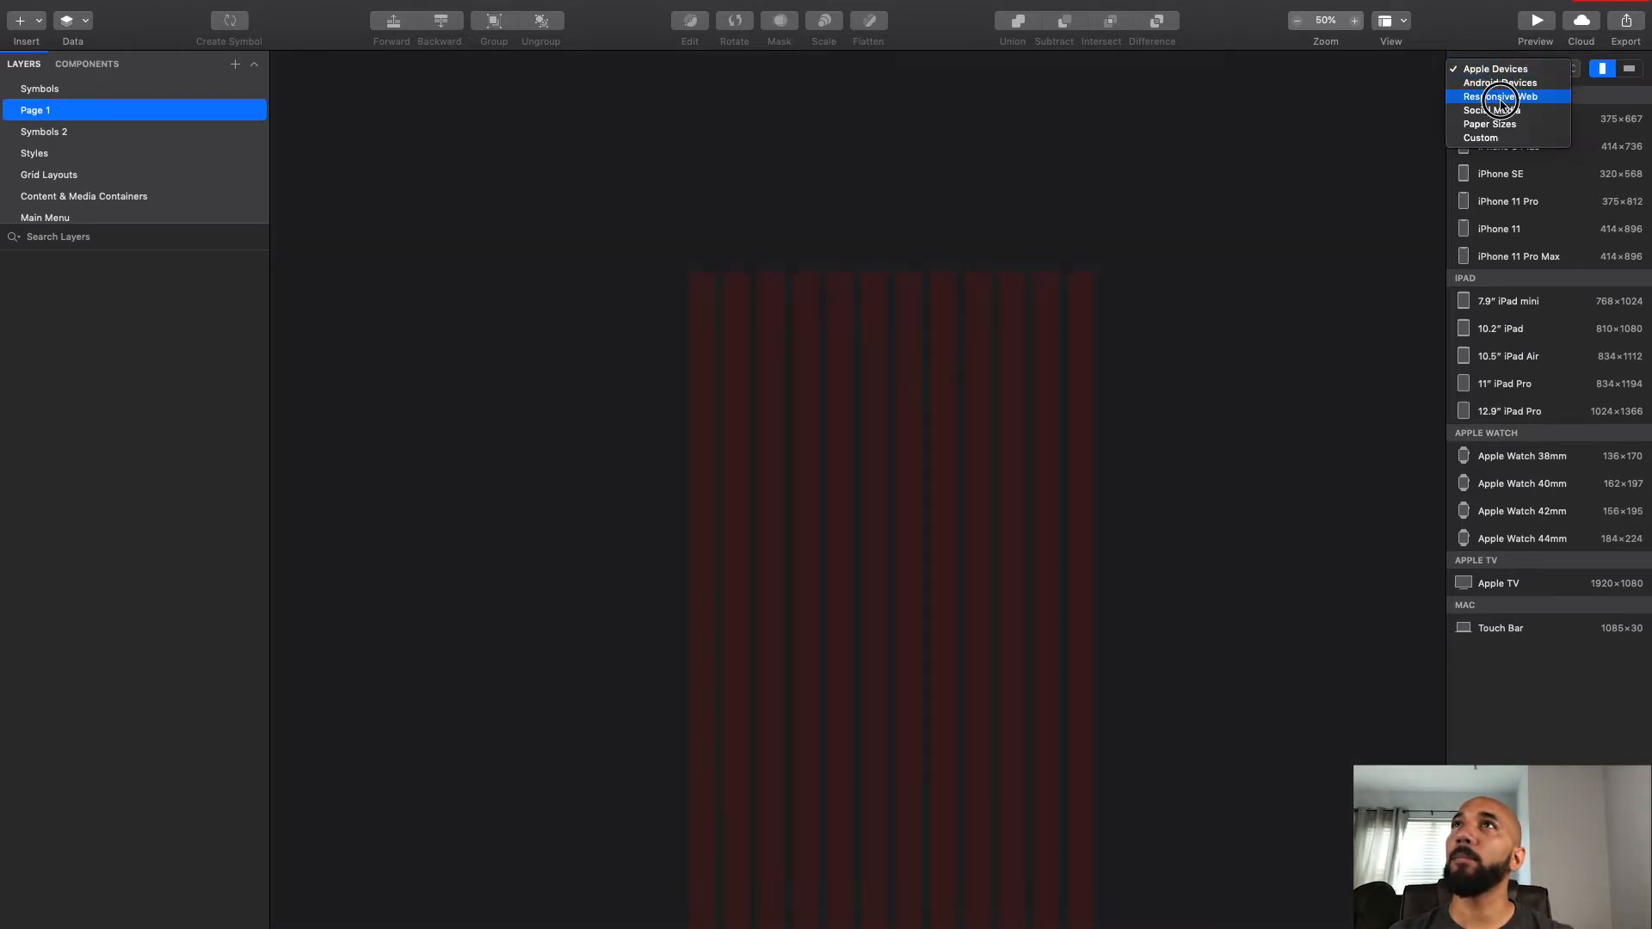
pyautogui.click(1500, 97)
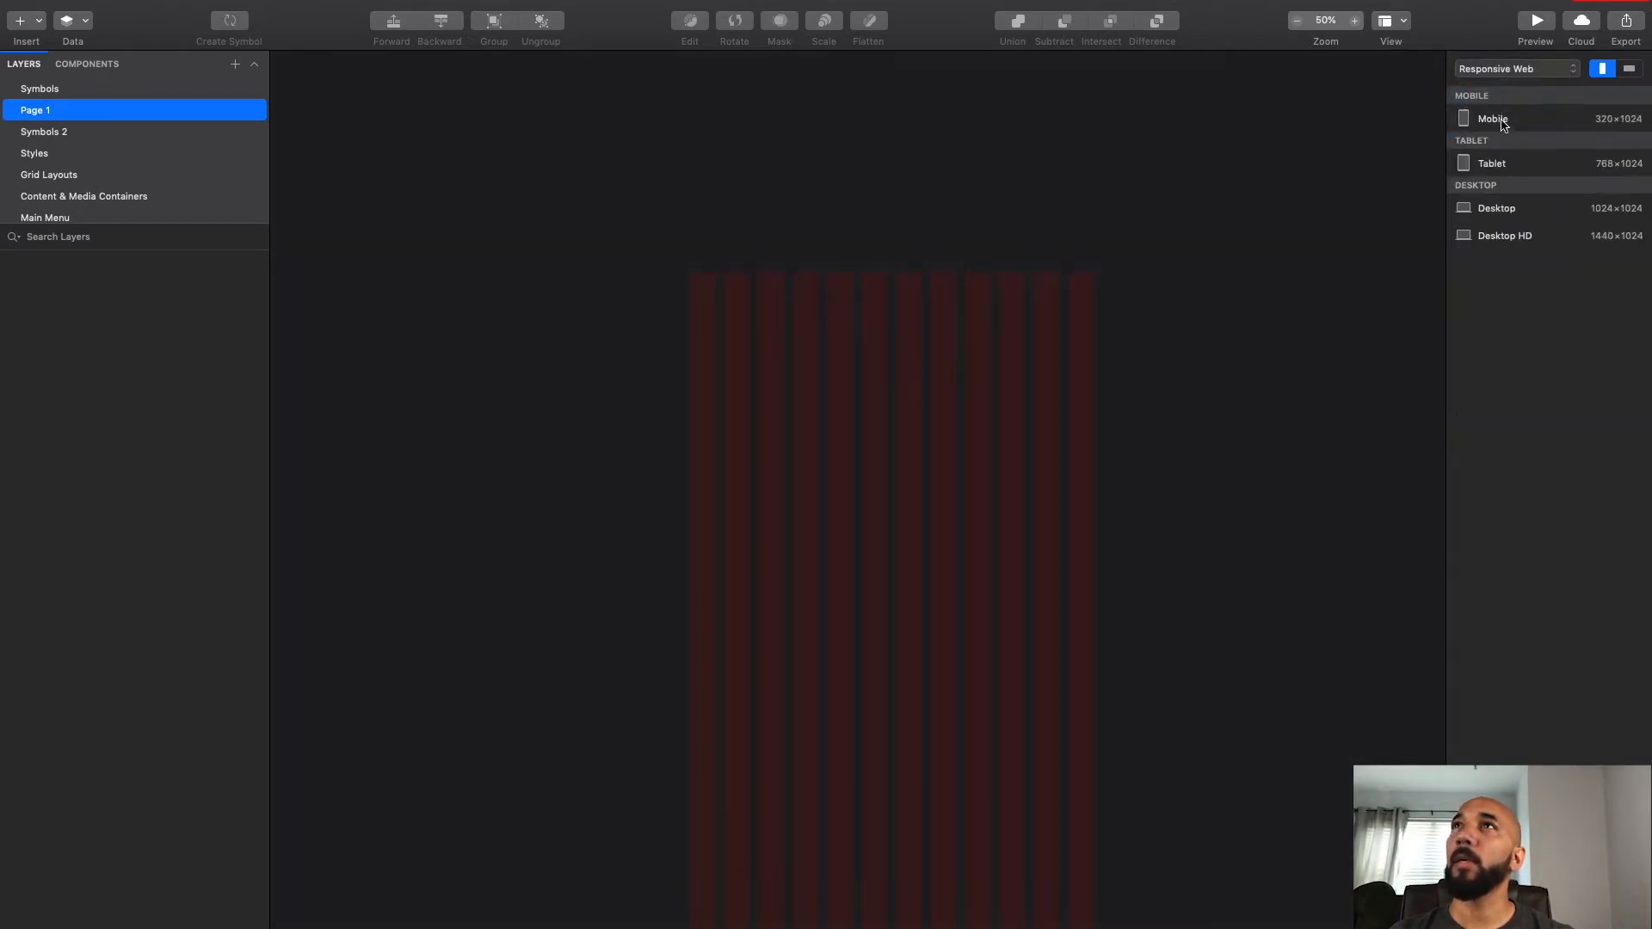
pyautogui.click(1502, 209)
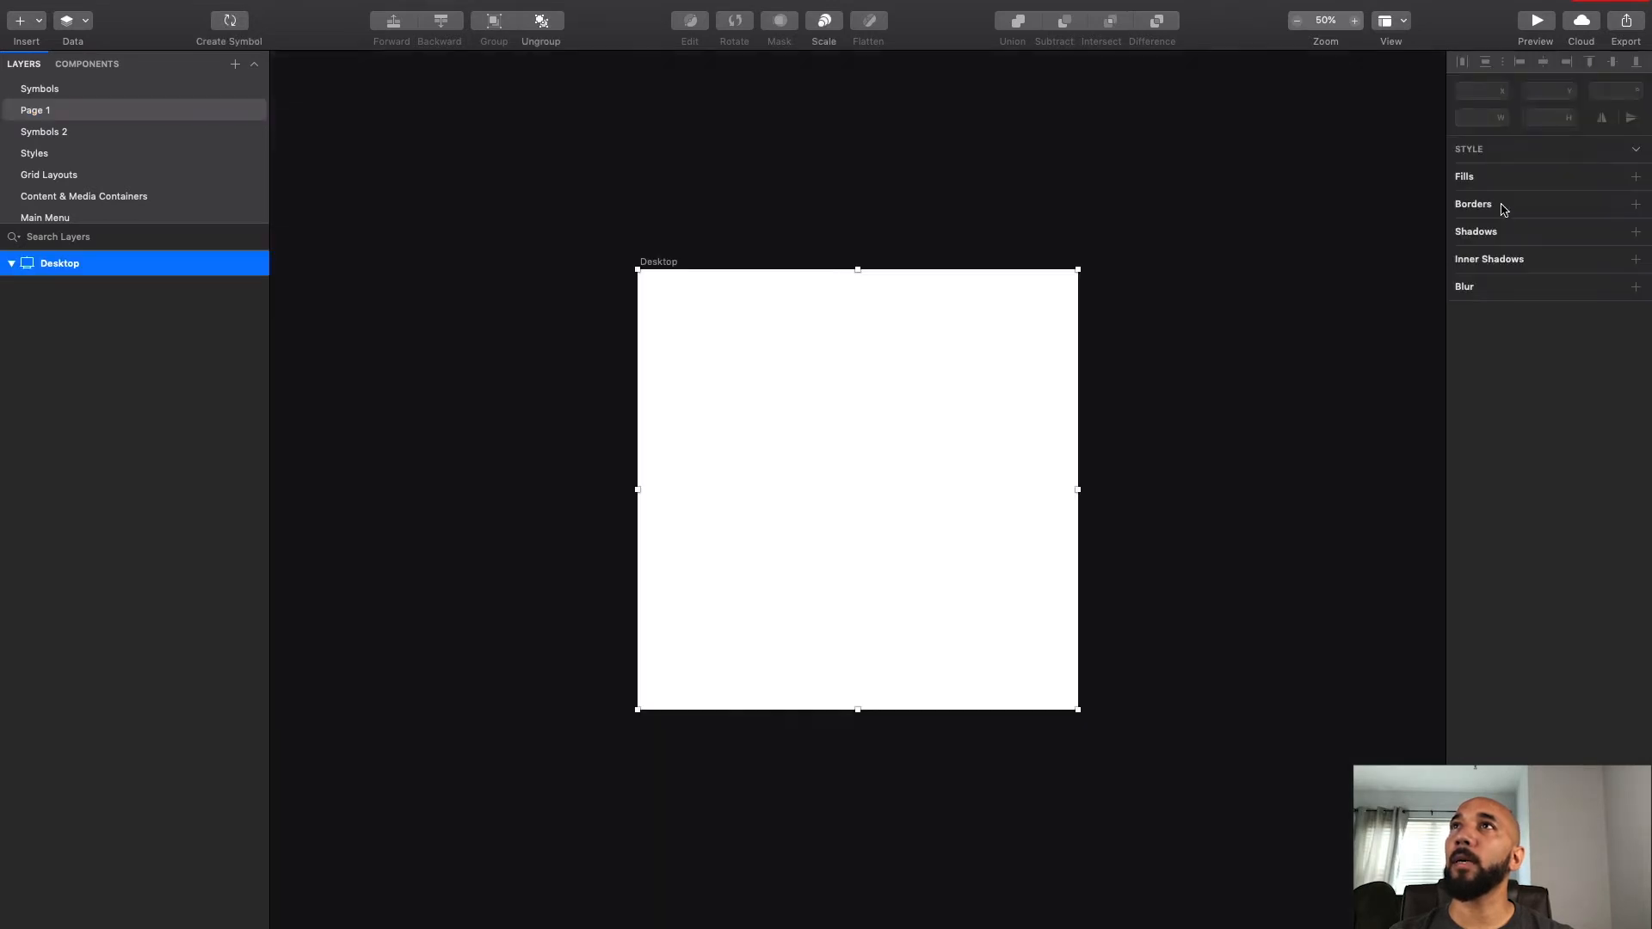
pyautogui.click(1115, 415)
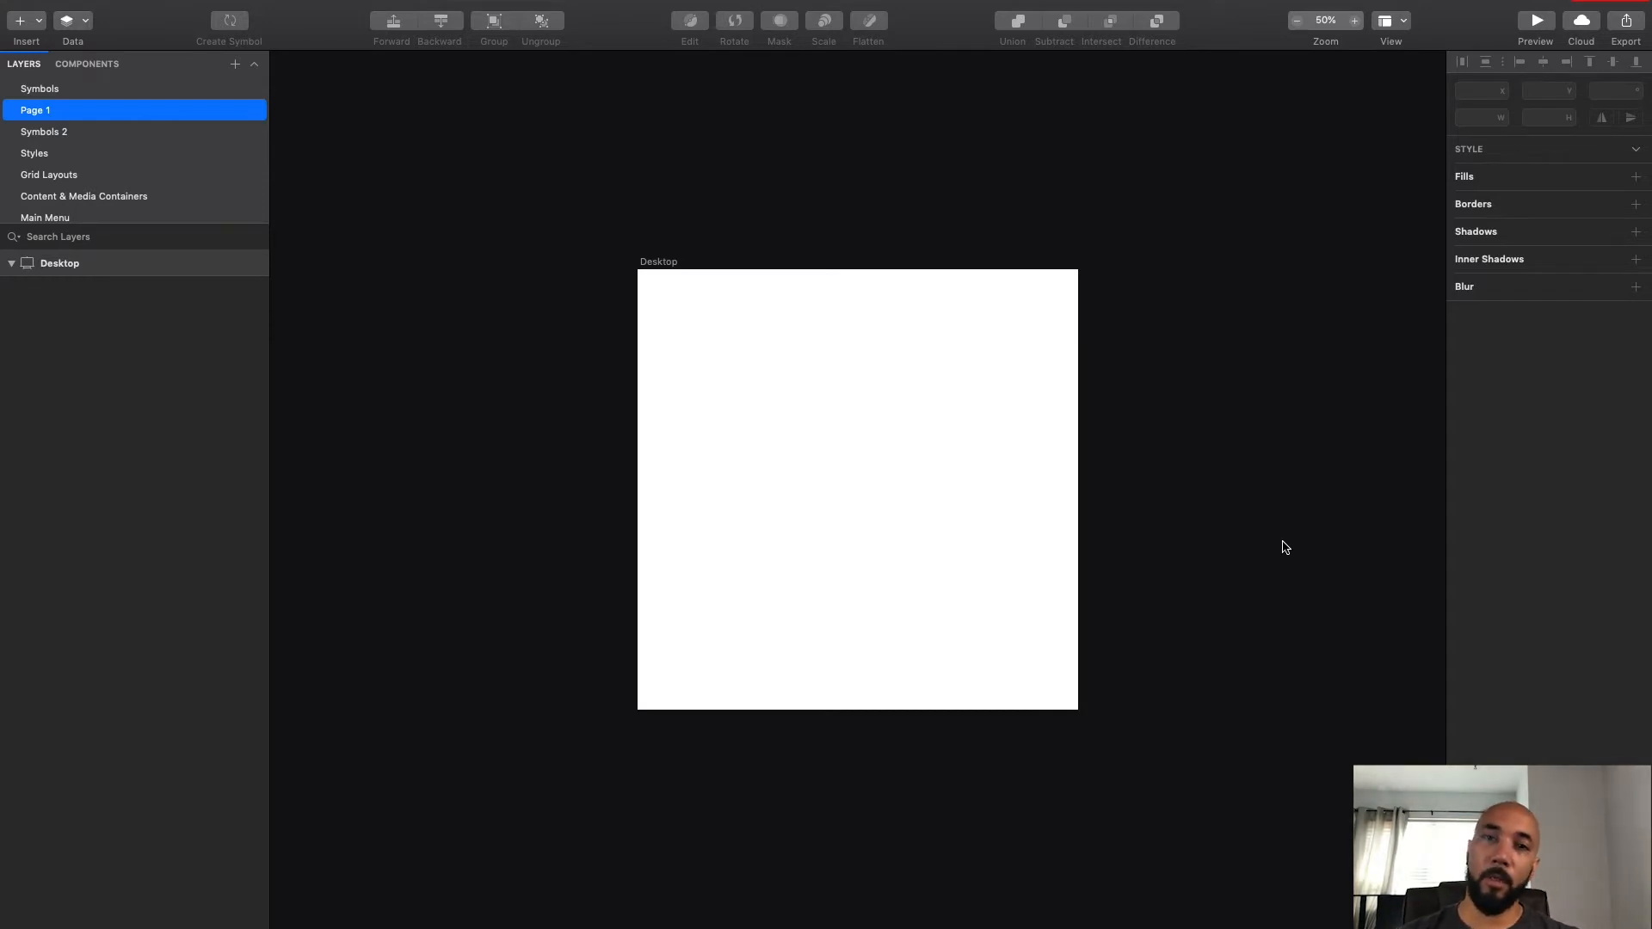
# Step: Insert the document symbol molecules/input/med/dual-icon/outside-label/no-btn/light onto the Desktop artboard
pyautogui.press('super+plus')
pyautogui.press('super+plus')
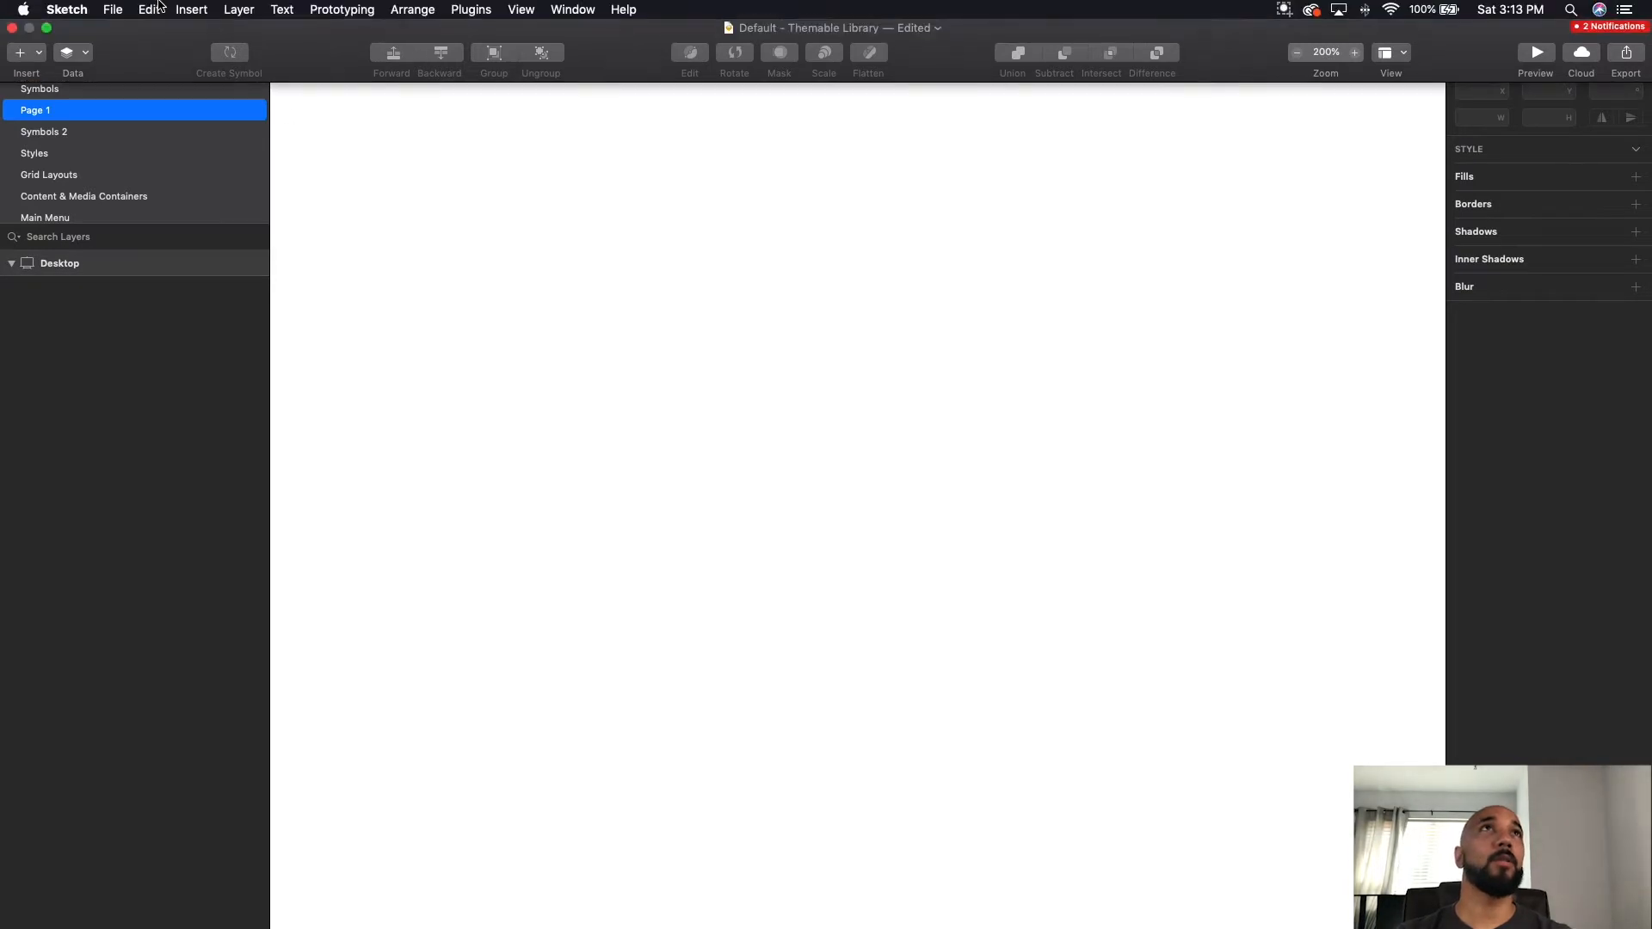
pyautogui.click(153, 9)
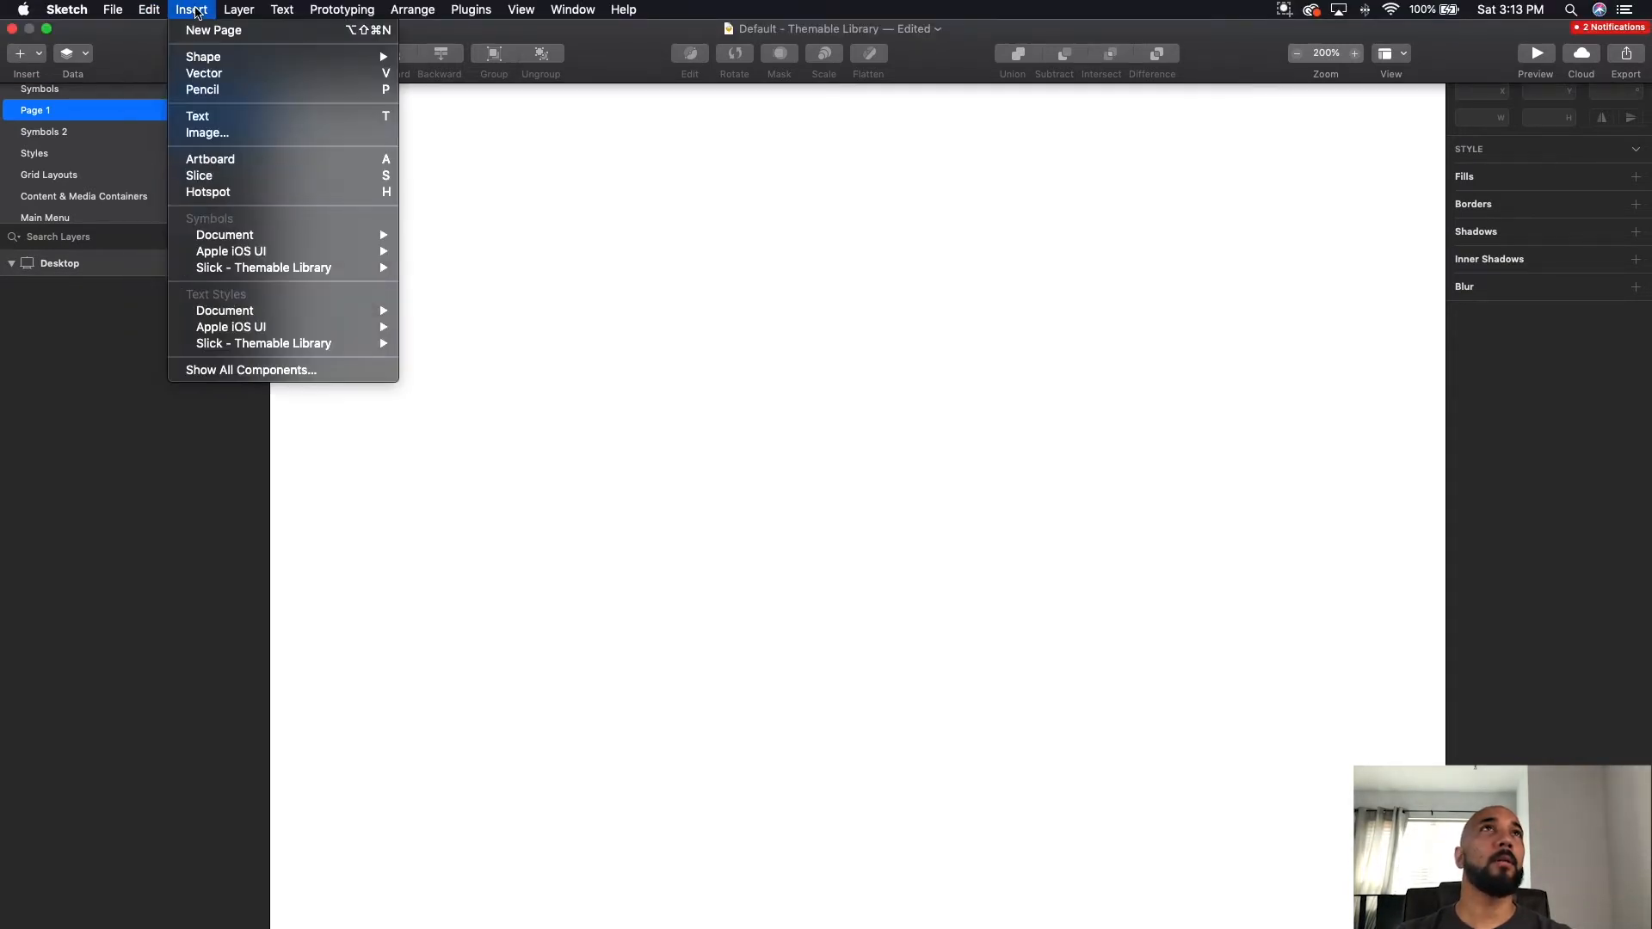
pyautogui.moveTo(225, 269)
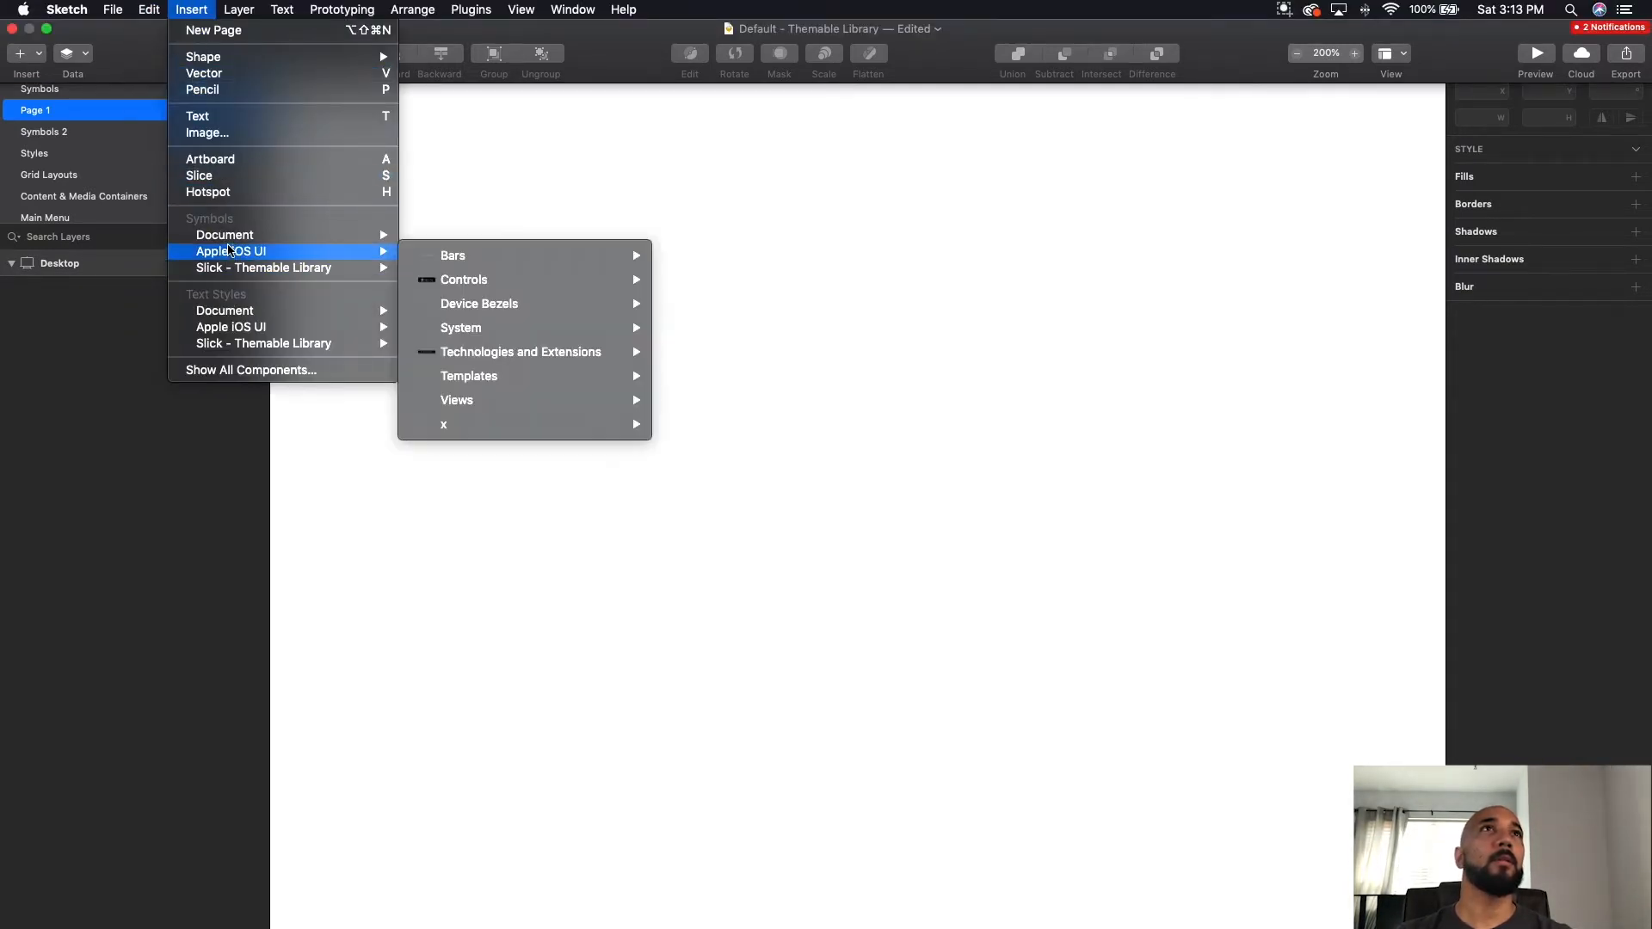
pyautogui.moveTo(228, 236)
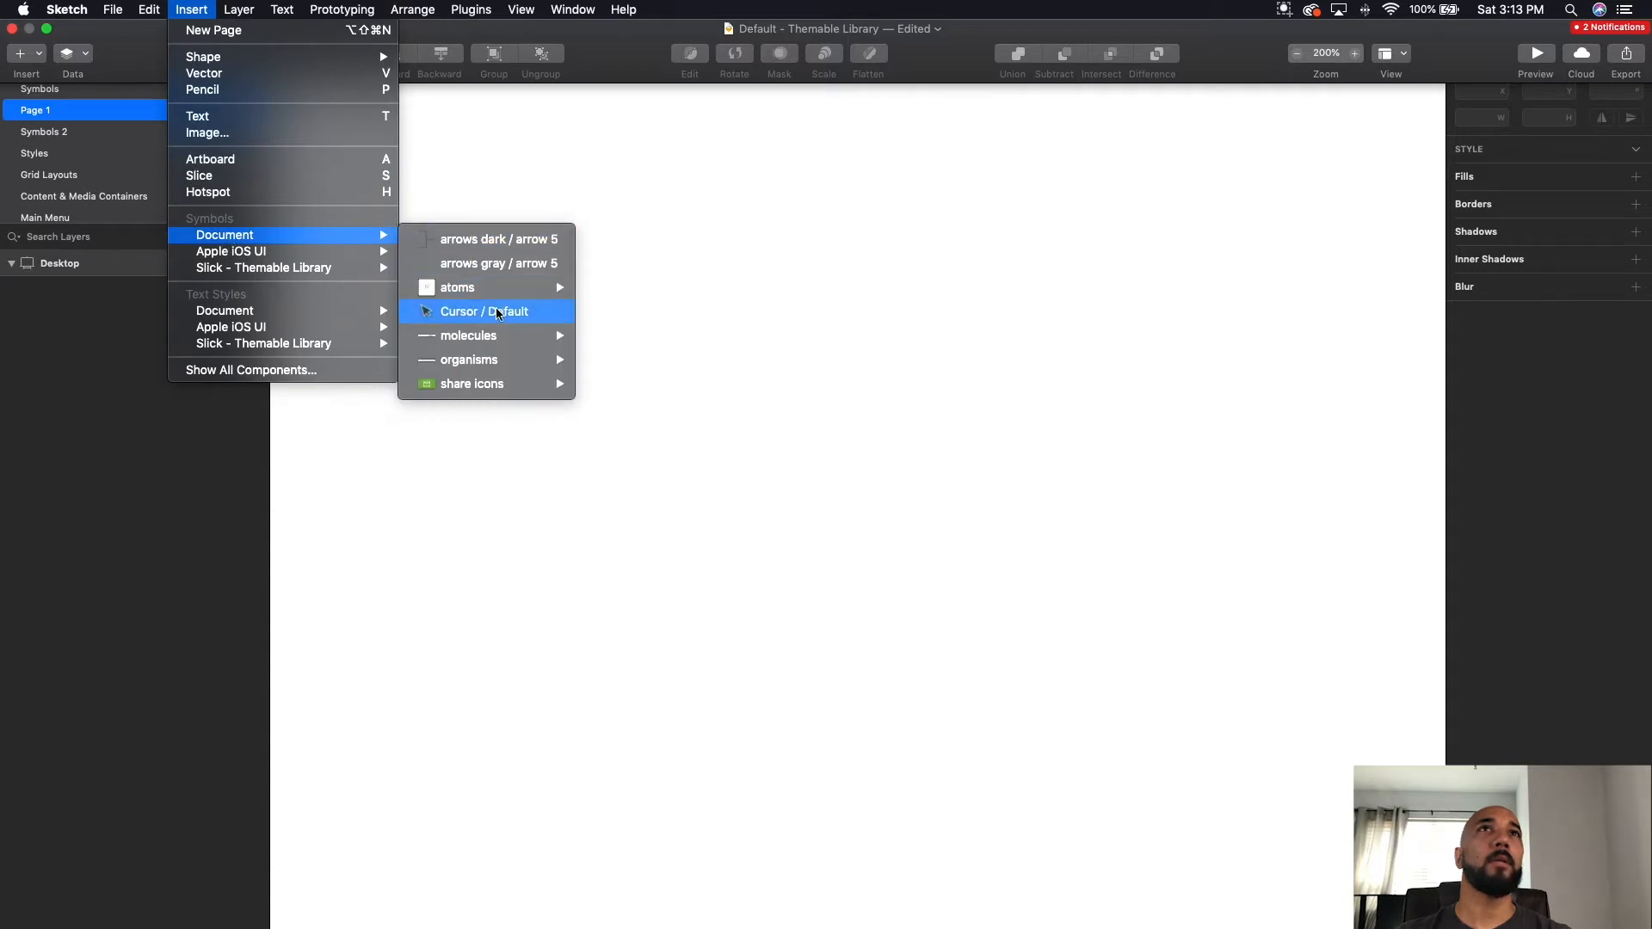
pyautogui.moveTo(499, 336)
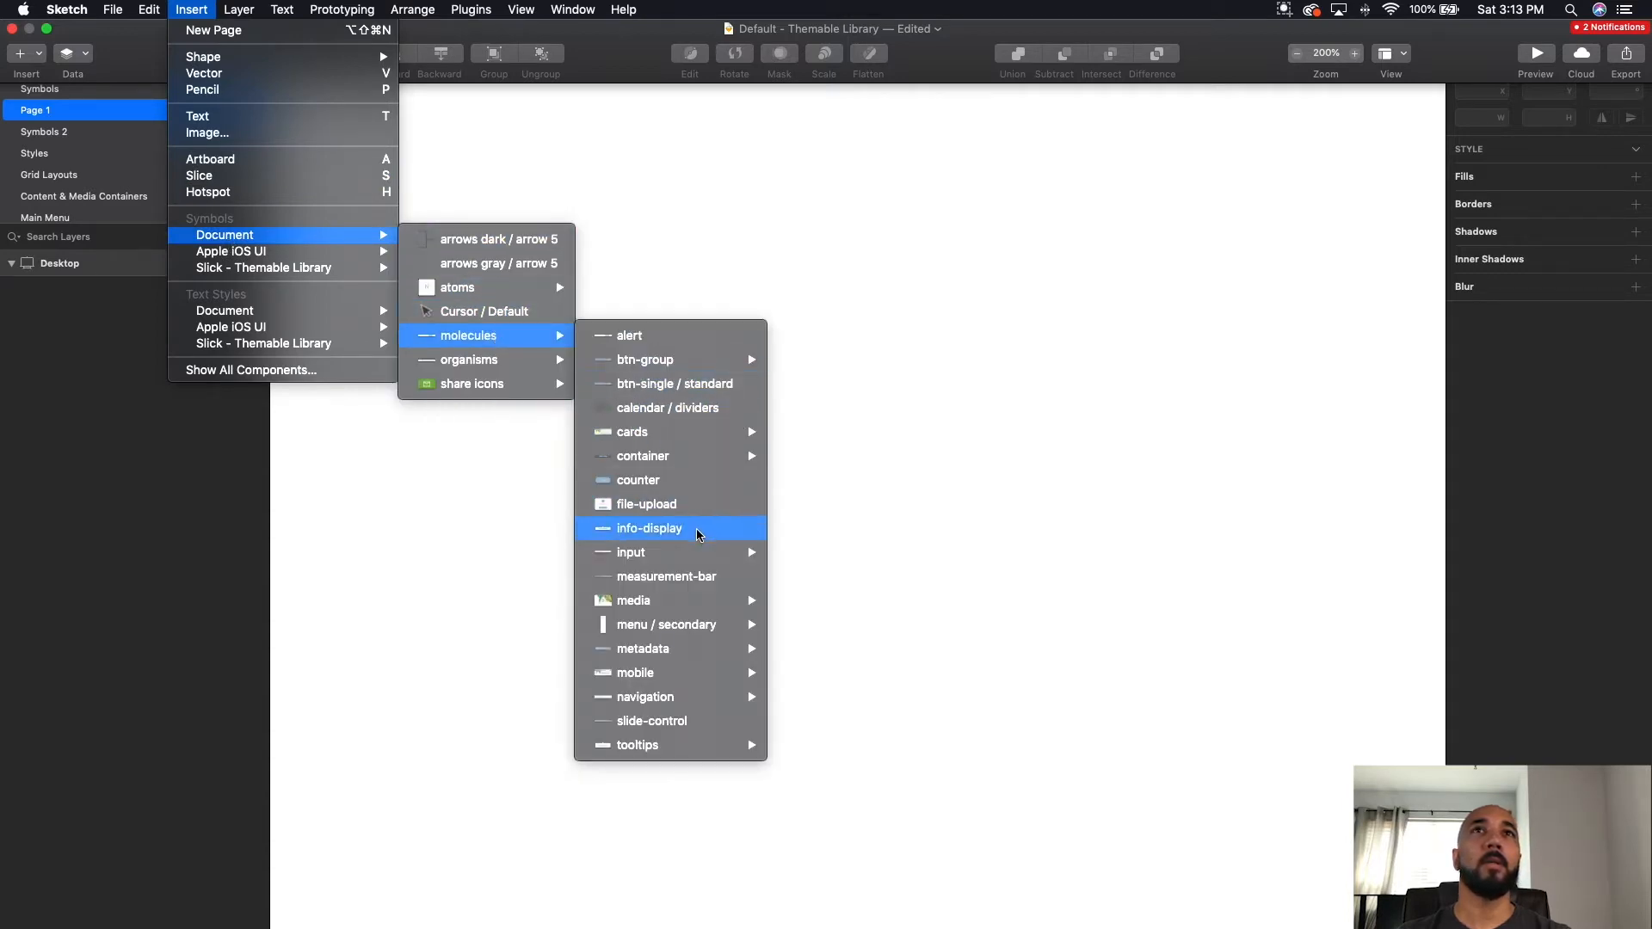
pyautogui.moveTo(693, 555)
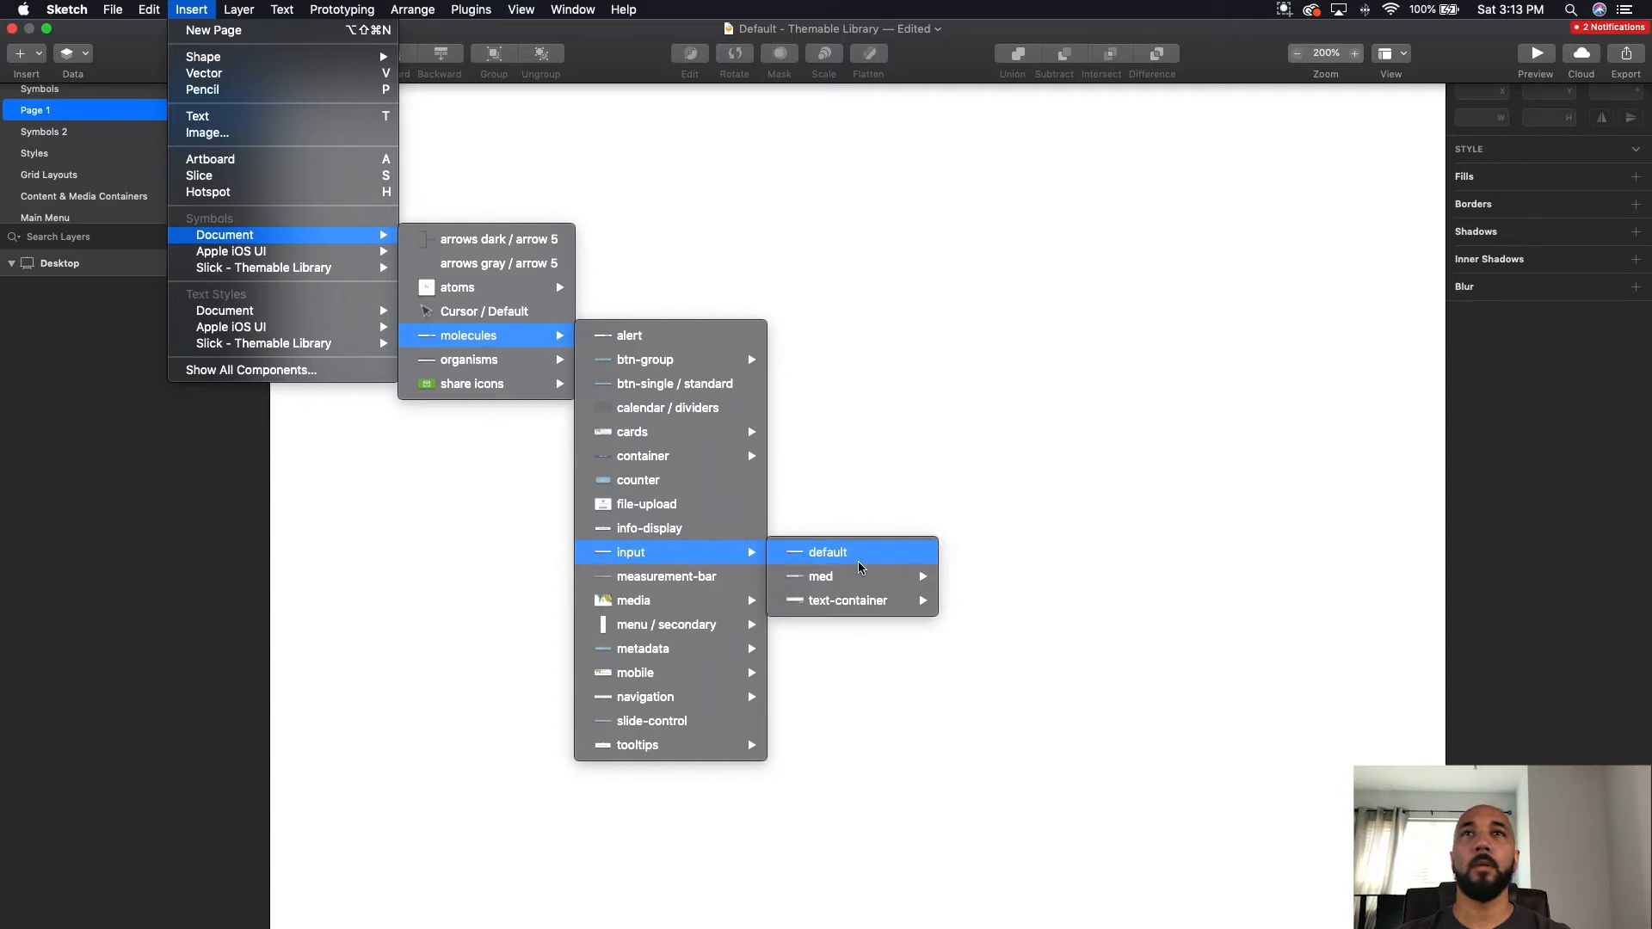
pyautogui.moveTo(854, 585)
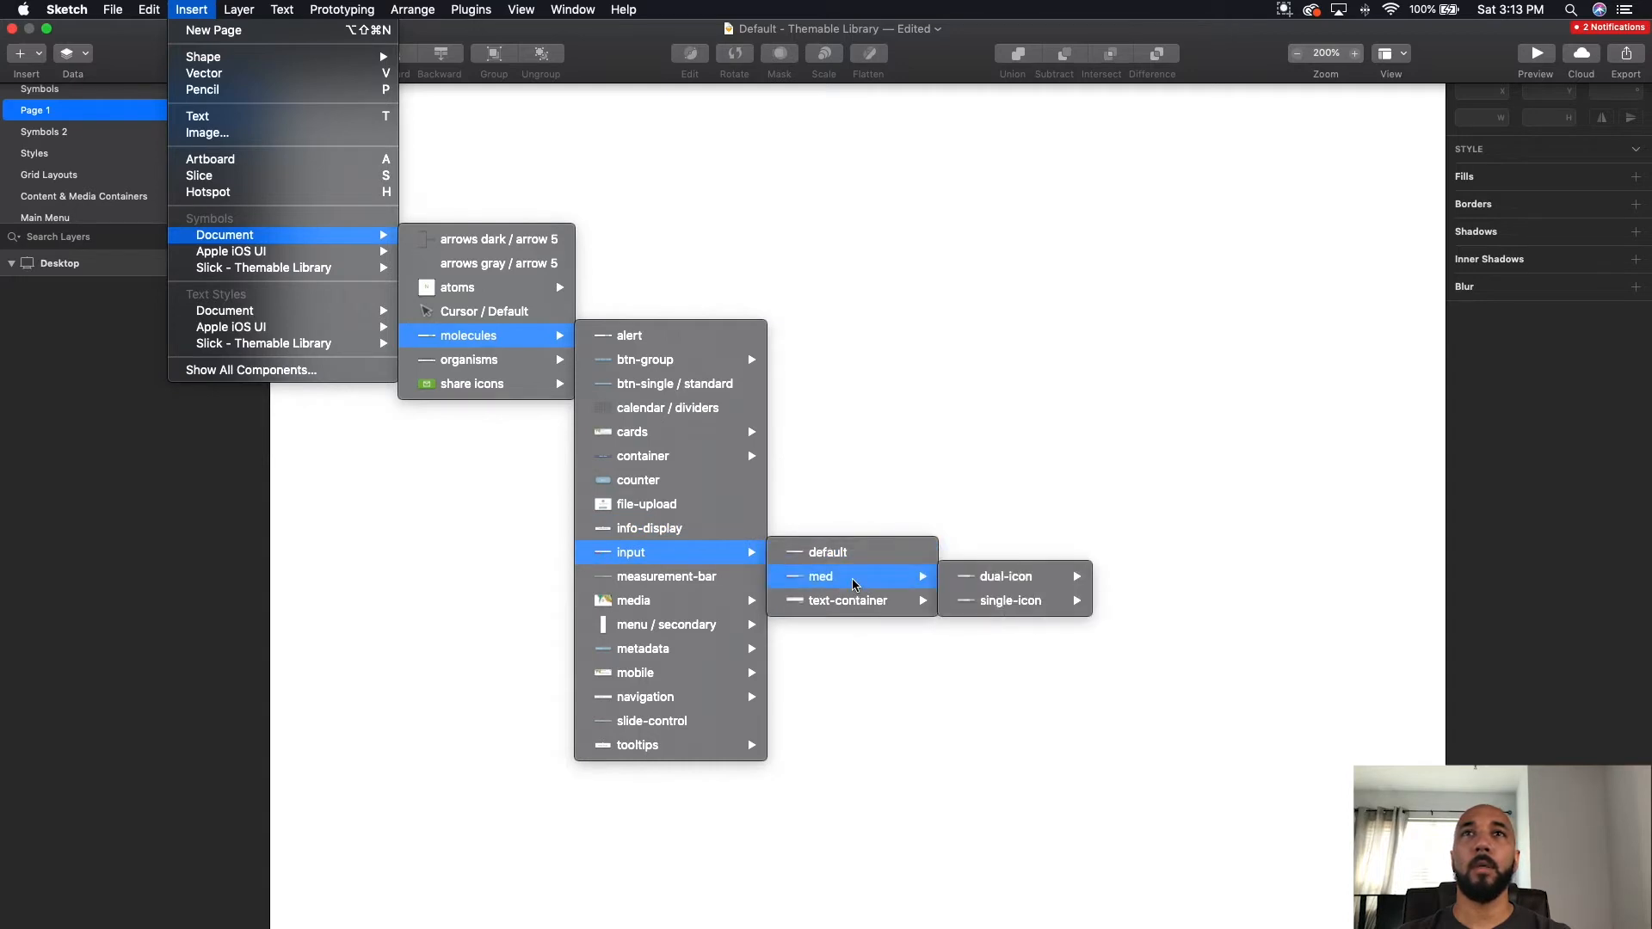
pyautogui.moveTo(1024, 588)
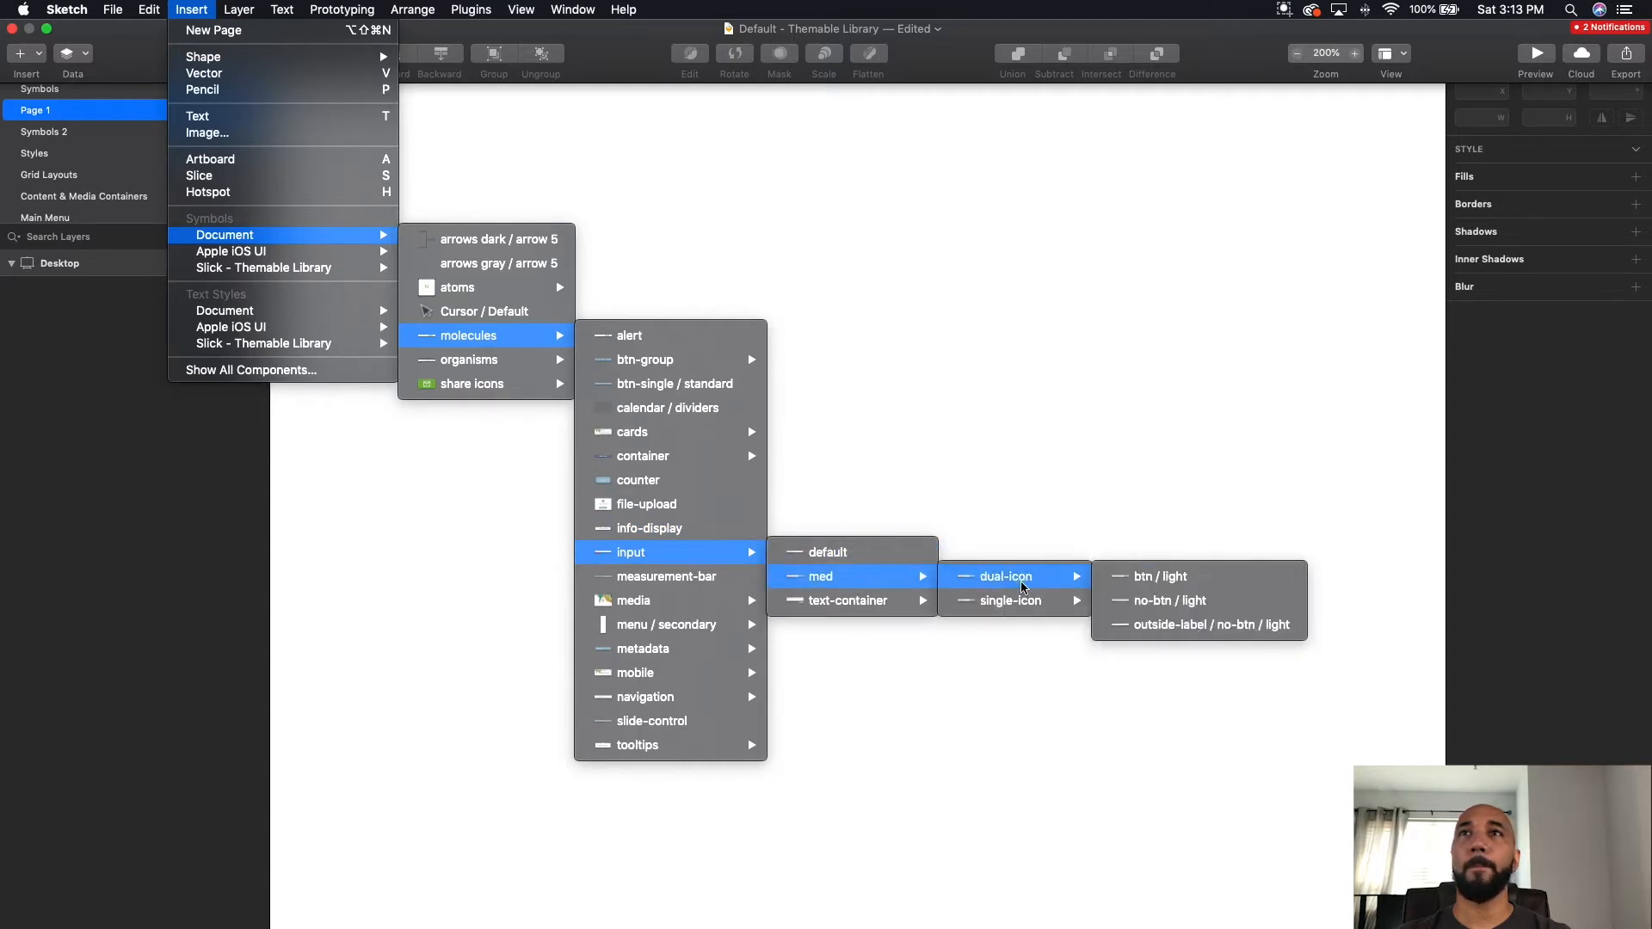
pyautogui.click(1179, 635)
pyautogui.click(867, 419)
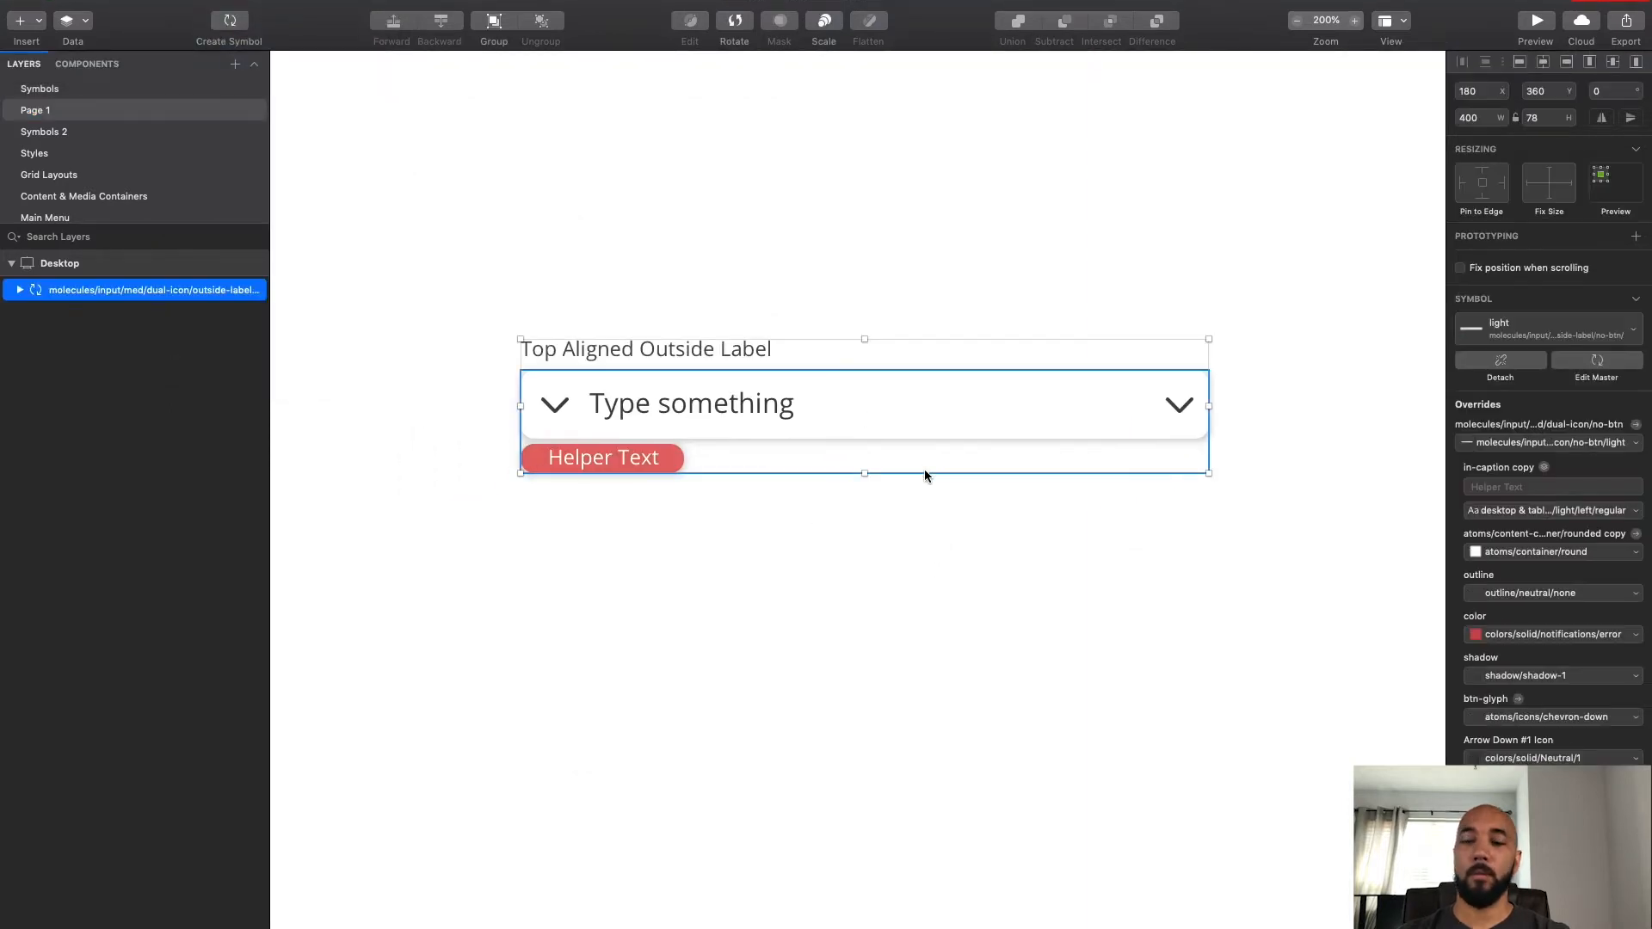
# Step: Move the input symbol toward the upper middle of the Desktop artboard, to about X 324, Y 139
pyautogui.press('super+0')
pyautogui.hscroll(3, 981, 462)
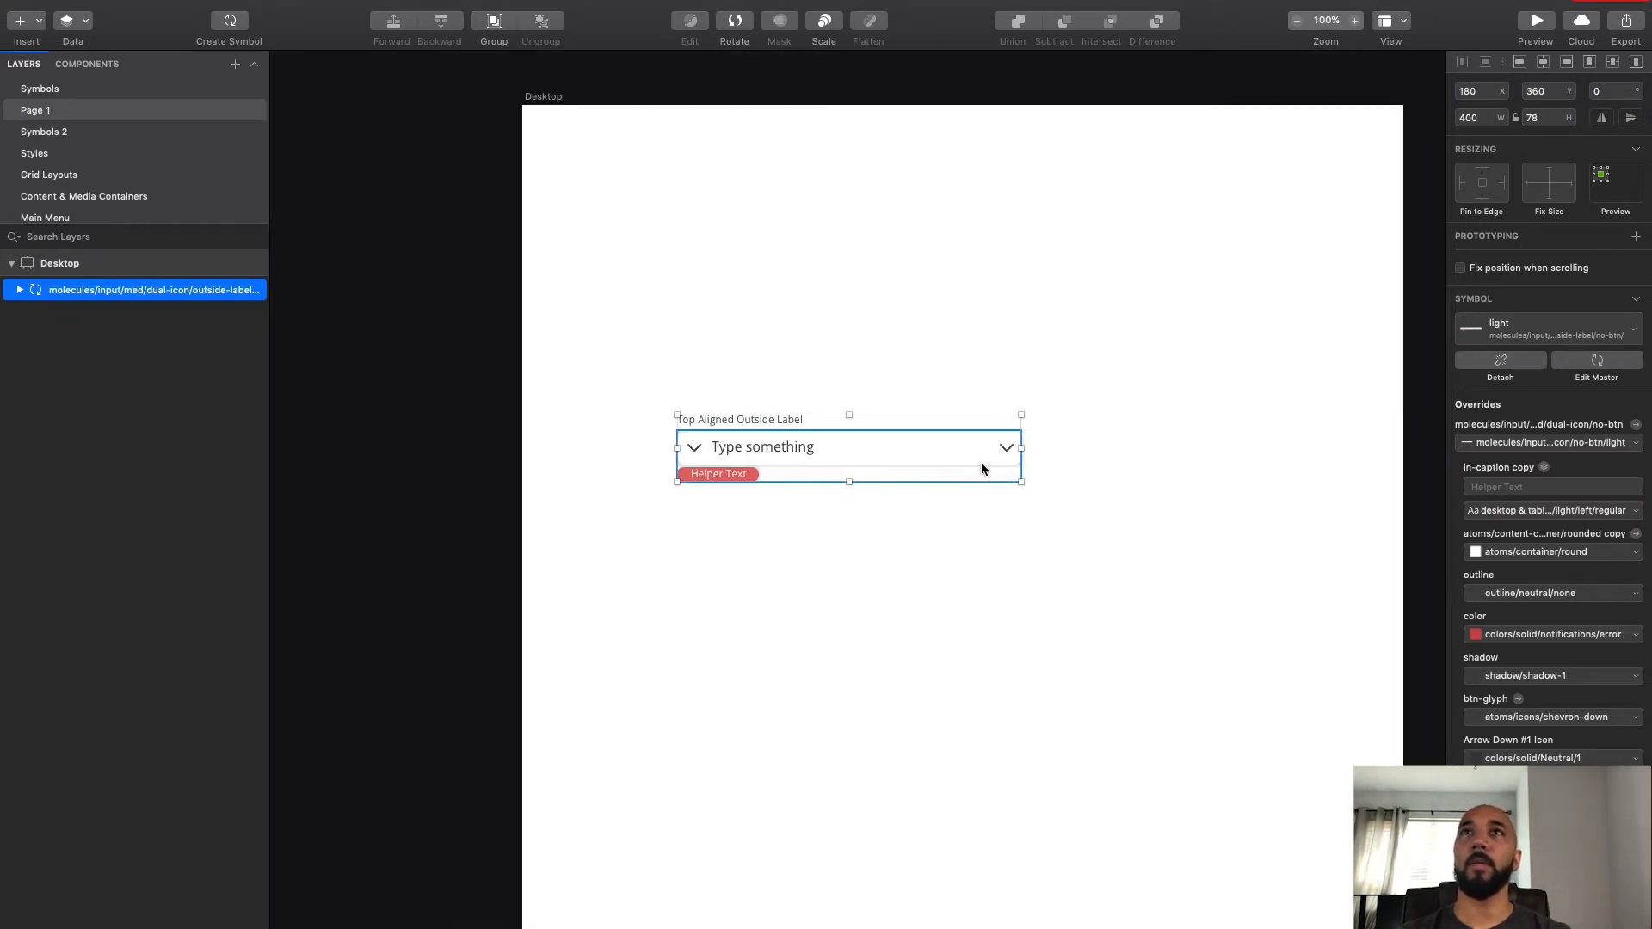
pyautogui.moveTo(767, 454); pyautogui.dragTo(895, 271)
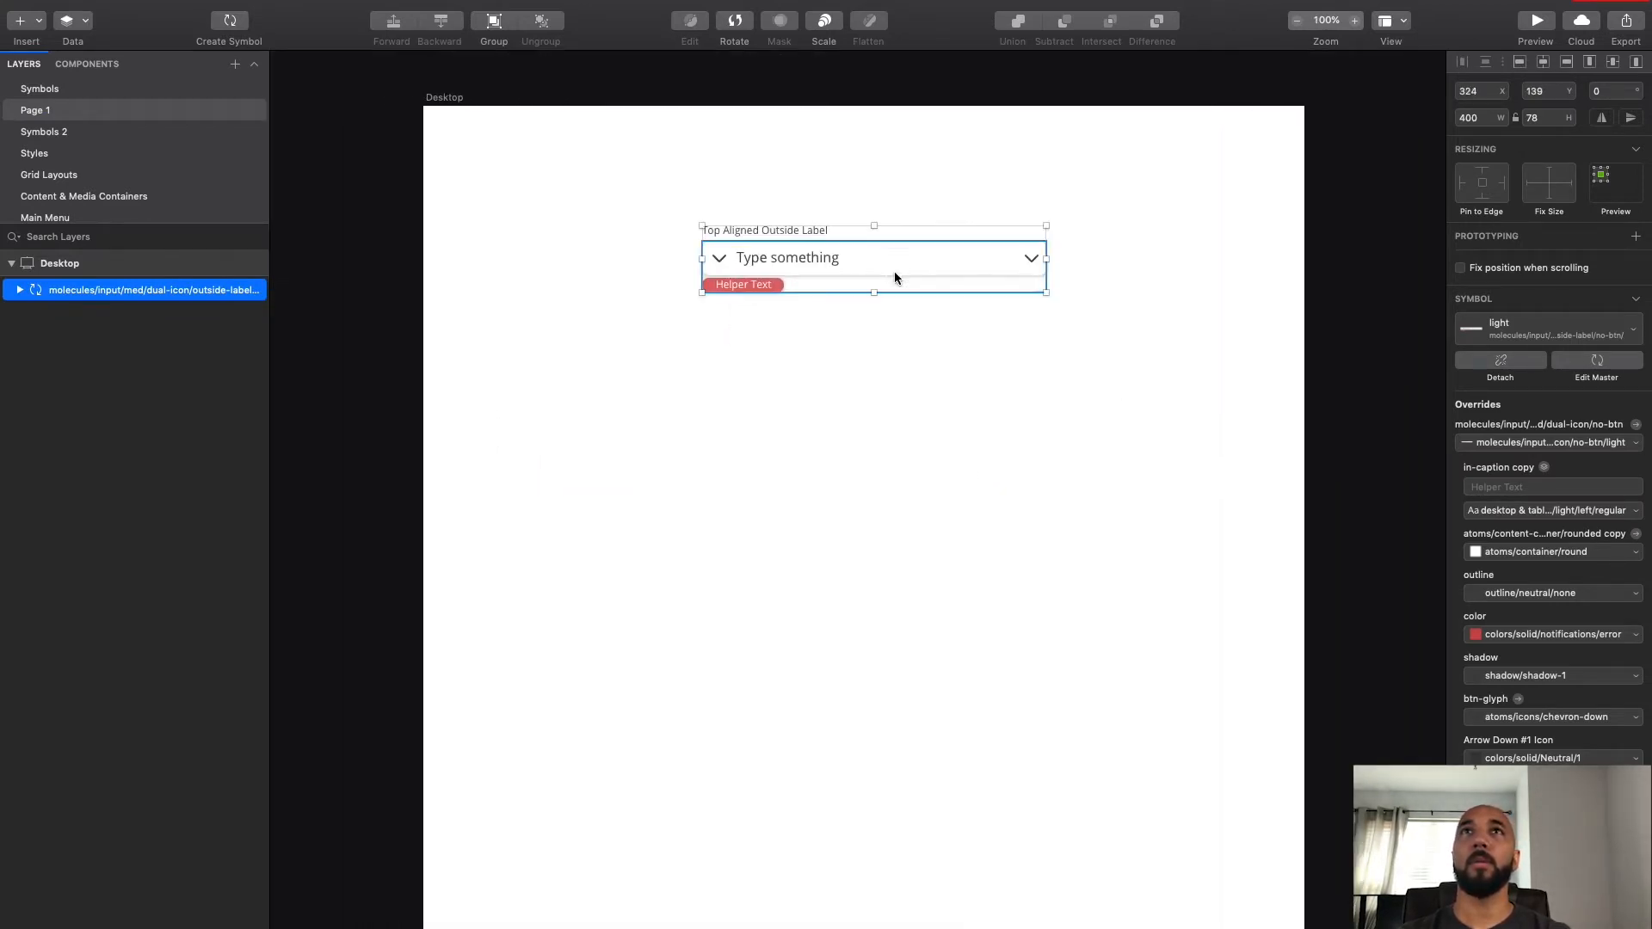
pyautogui.click(931, 374)
pyautogui.press('super+equal')
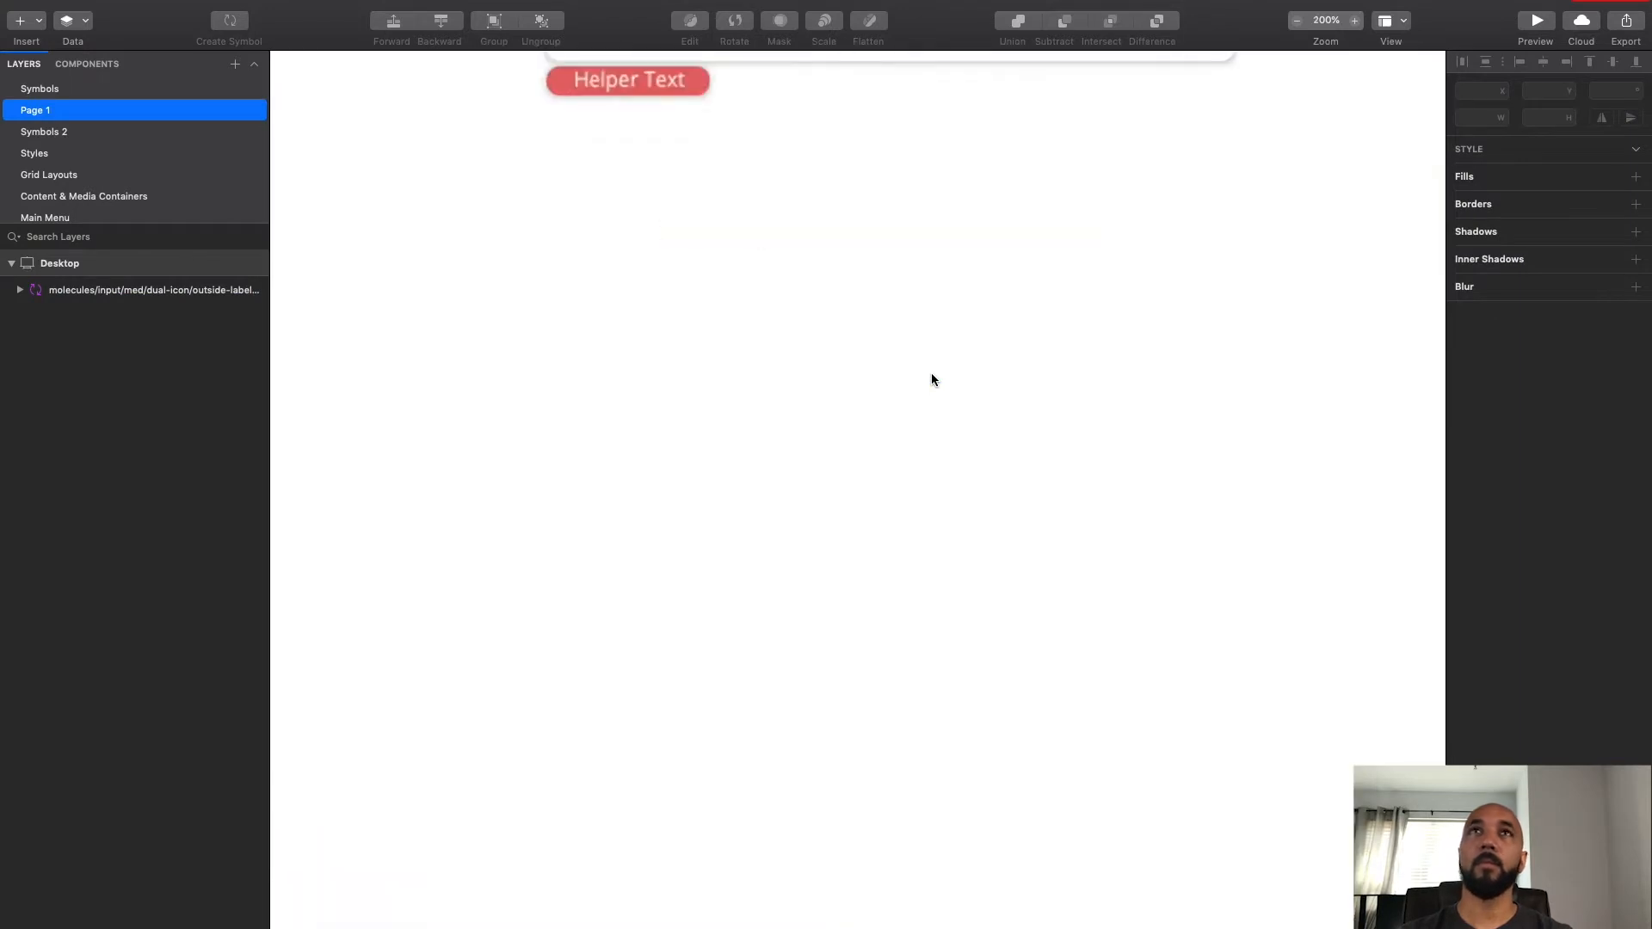
pyautogui.scroll(3, 988, 403)
pyautogui.scroll(1, 989, 410)
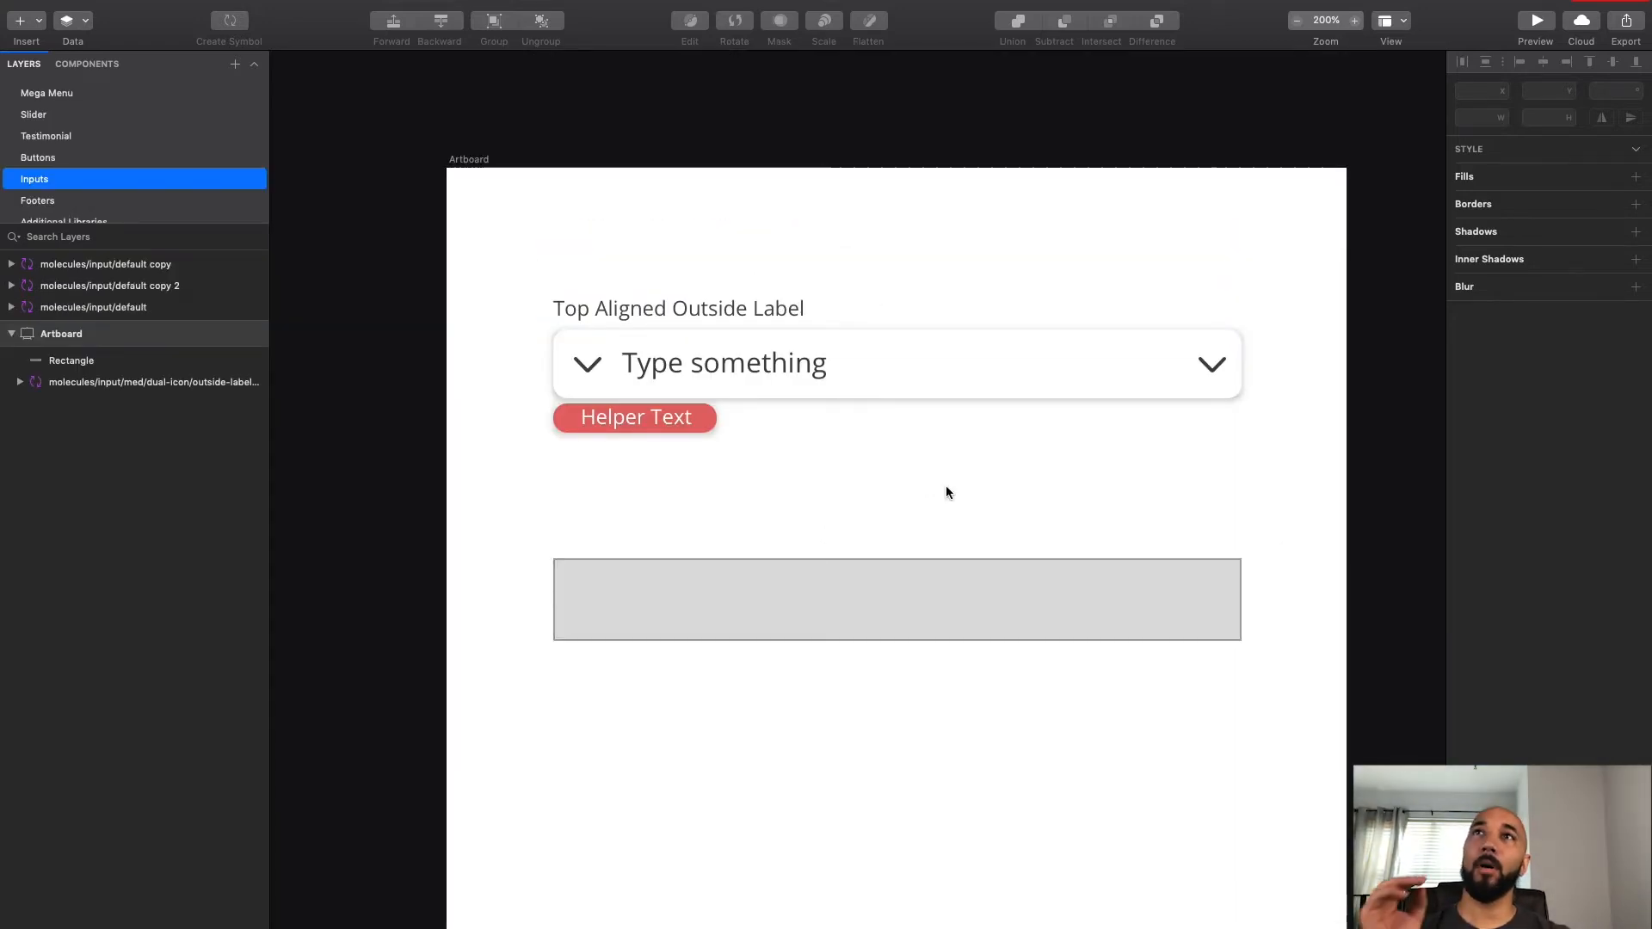
# Step: Inspect the nested outline layer inside the dual-icon input symbol on the Inputs page
pyautogui.click(999, 366)
pyautogui.doubleClick(1017, 336)
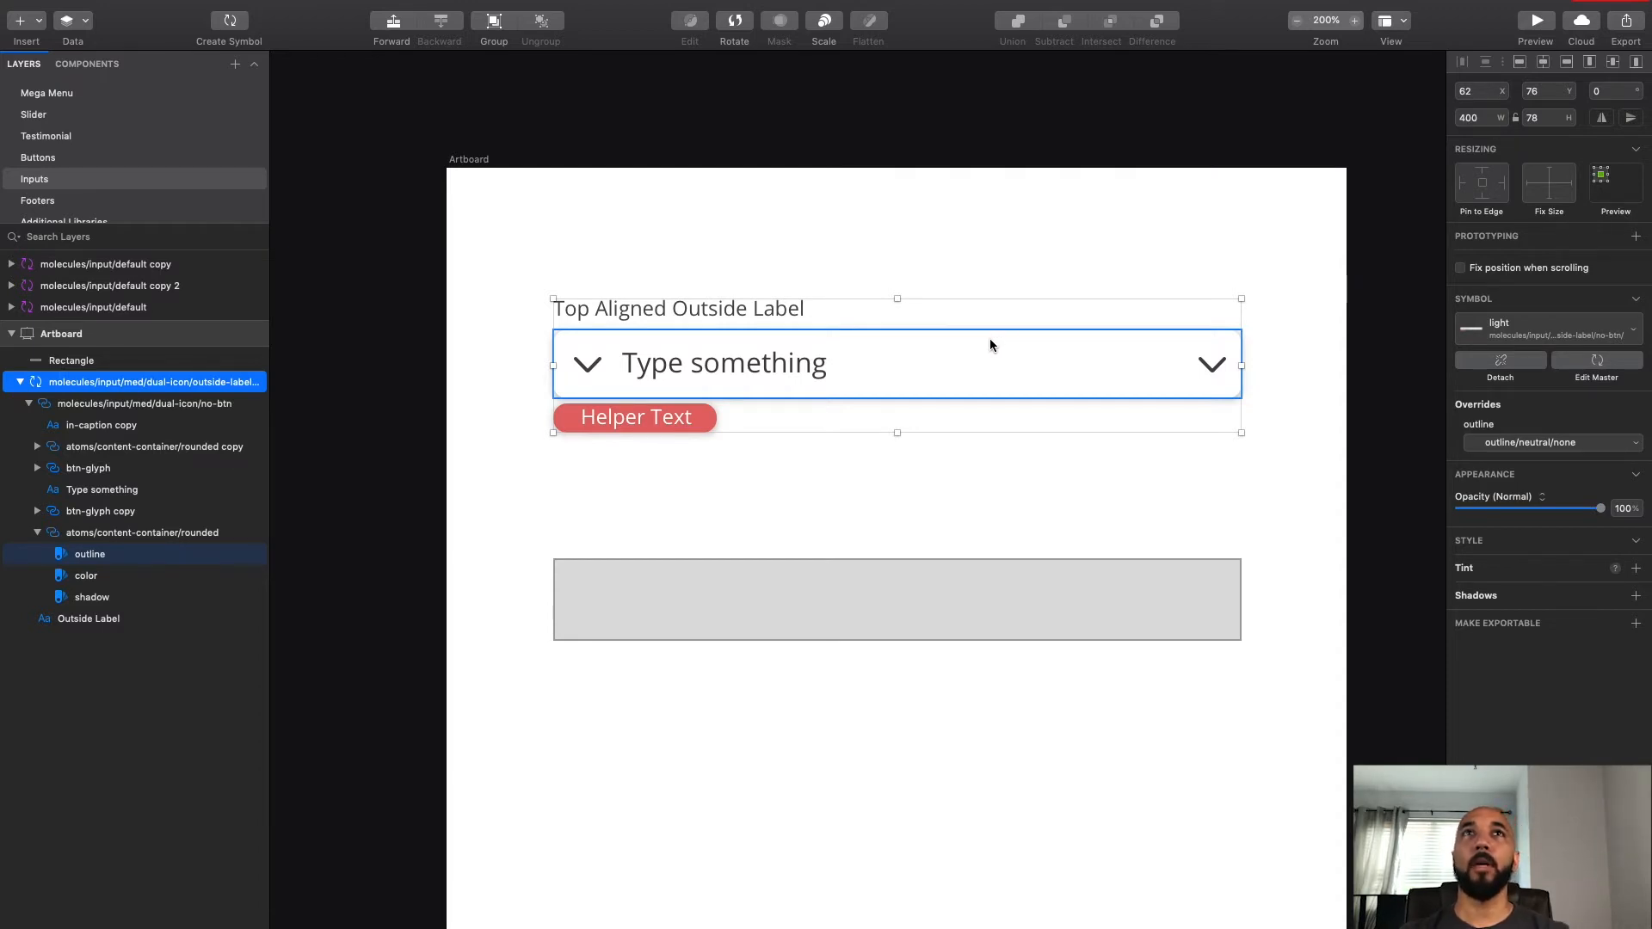
pyautogui.click(881, 514)
# Step: Set the width of the grey rectangle below the input symbol to 48
pyautogui.click(891, 572)
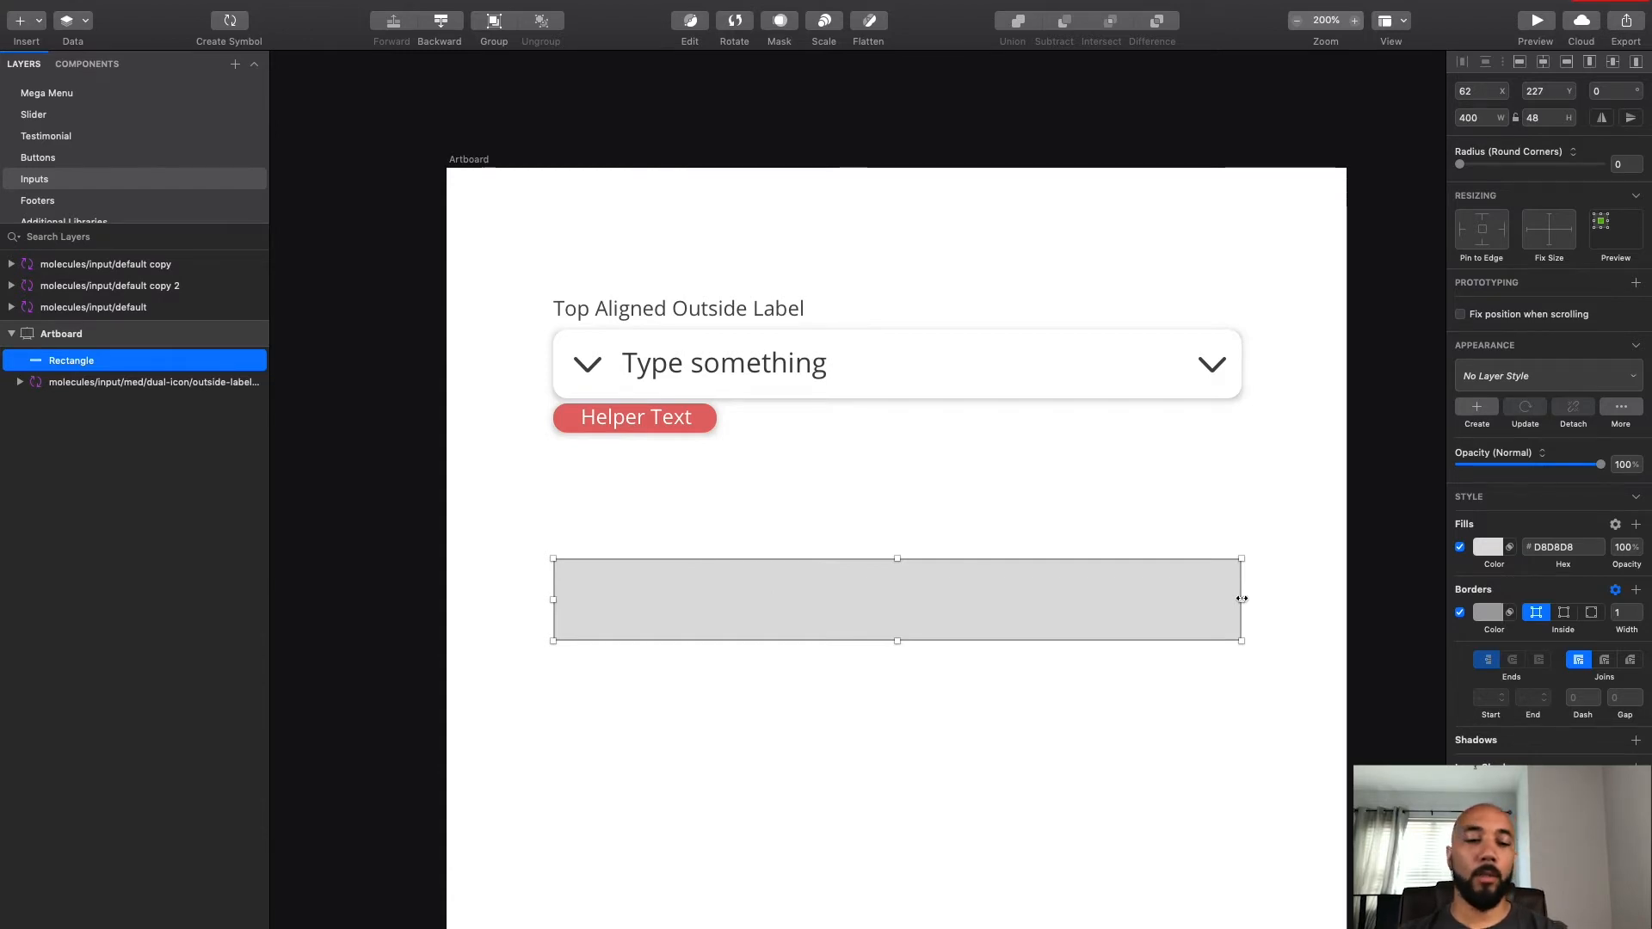
pyautogui.moveTo(1241, 598); pyautogui.dragTo(648, 613)
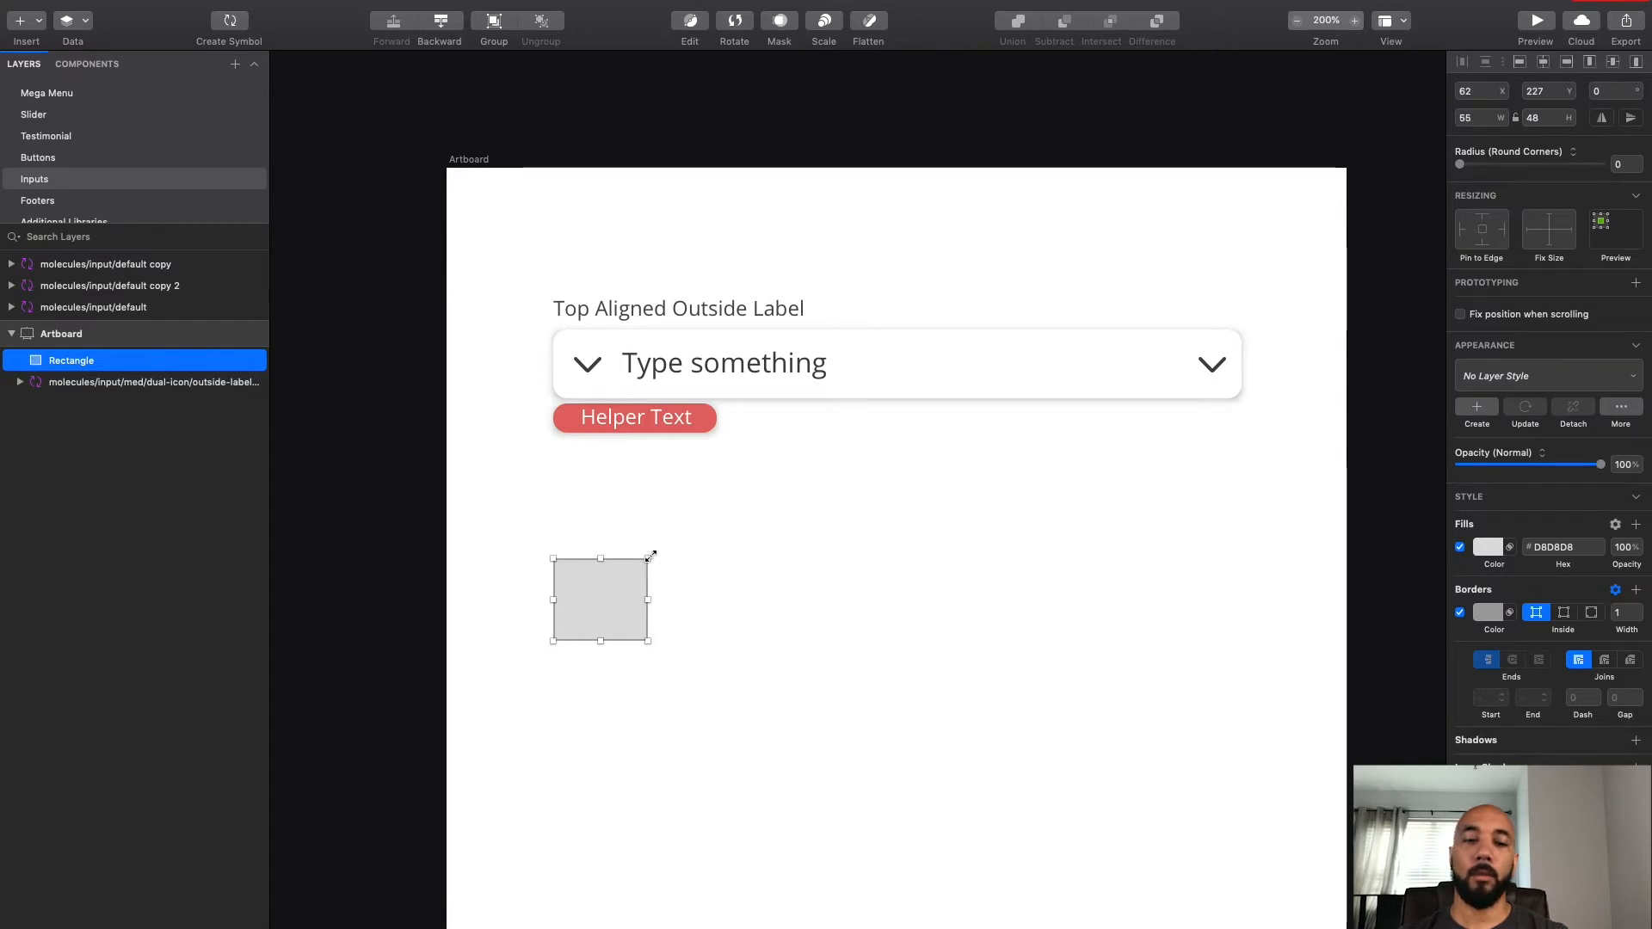
pyautogui.press('super+z')
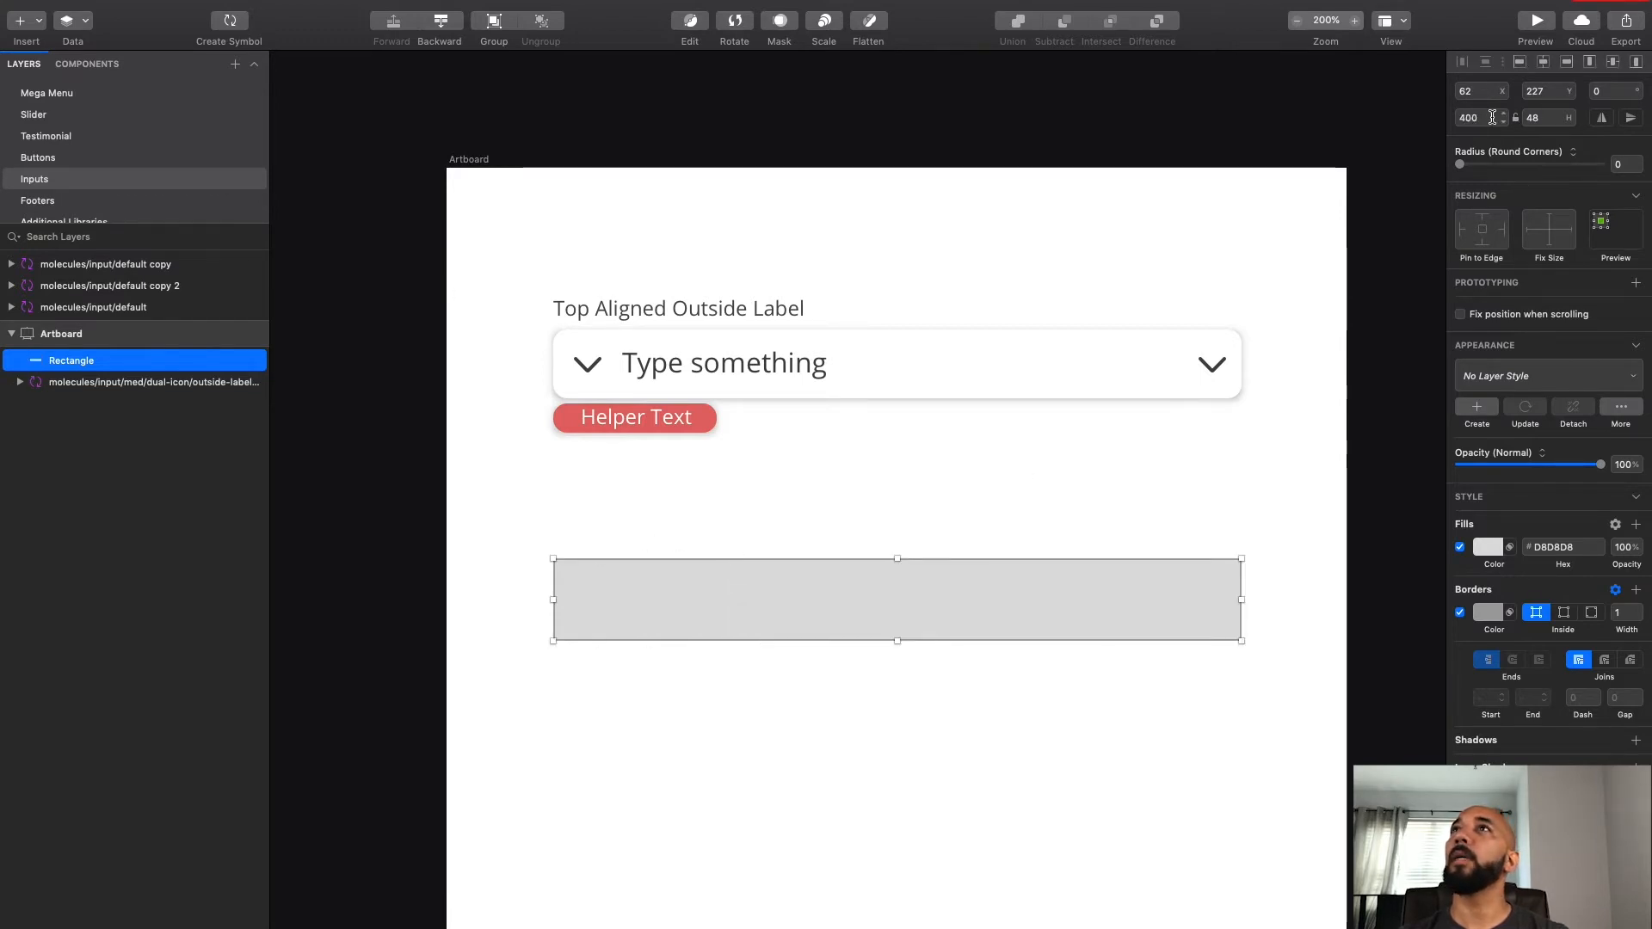
pyautogui.click(1492, 117)
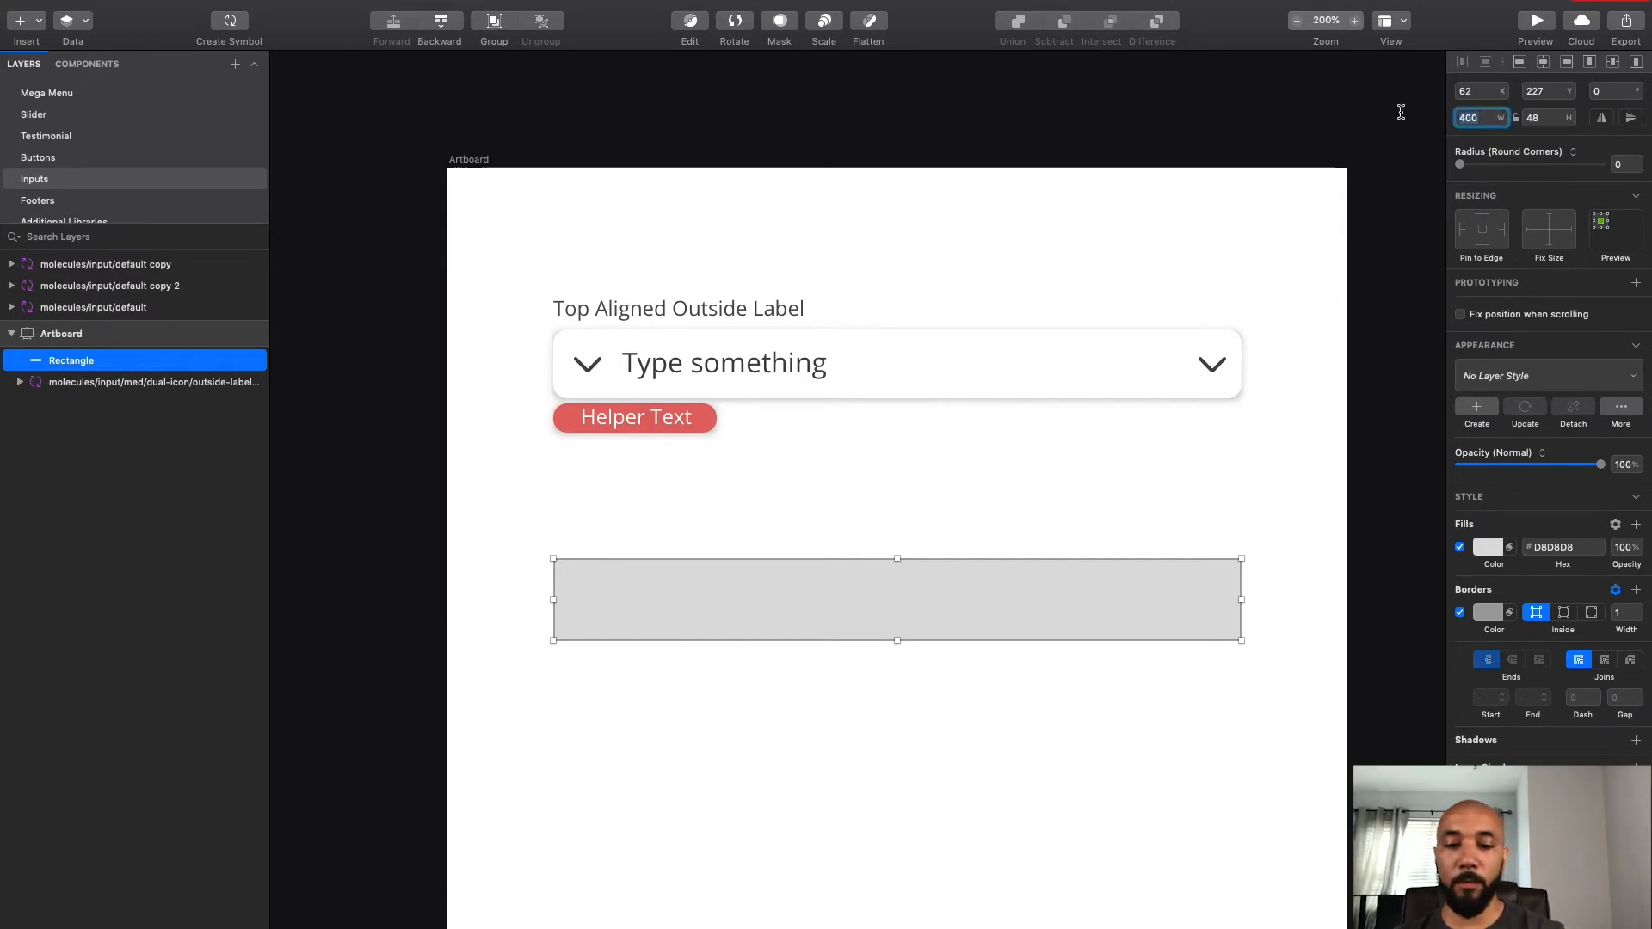
pyautogui.write('48')
pyautogui.press('Return')
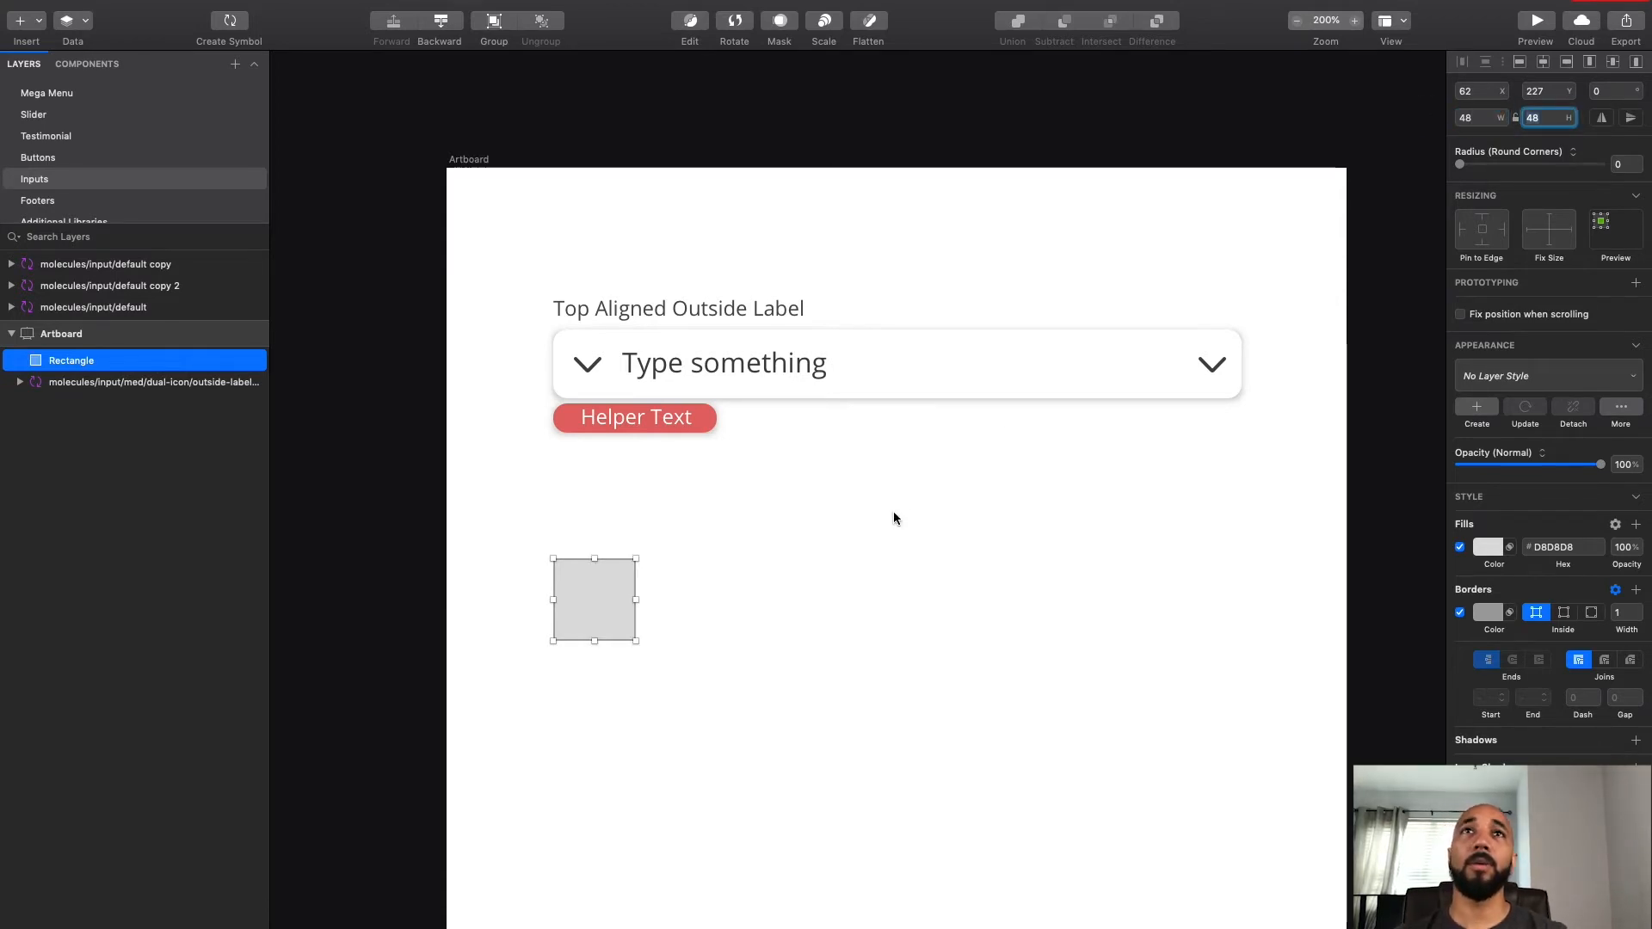
pyautogui.click(767, 446)
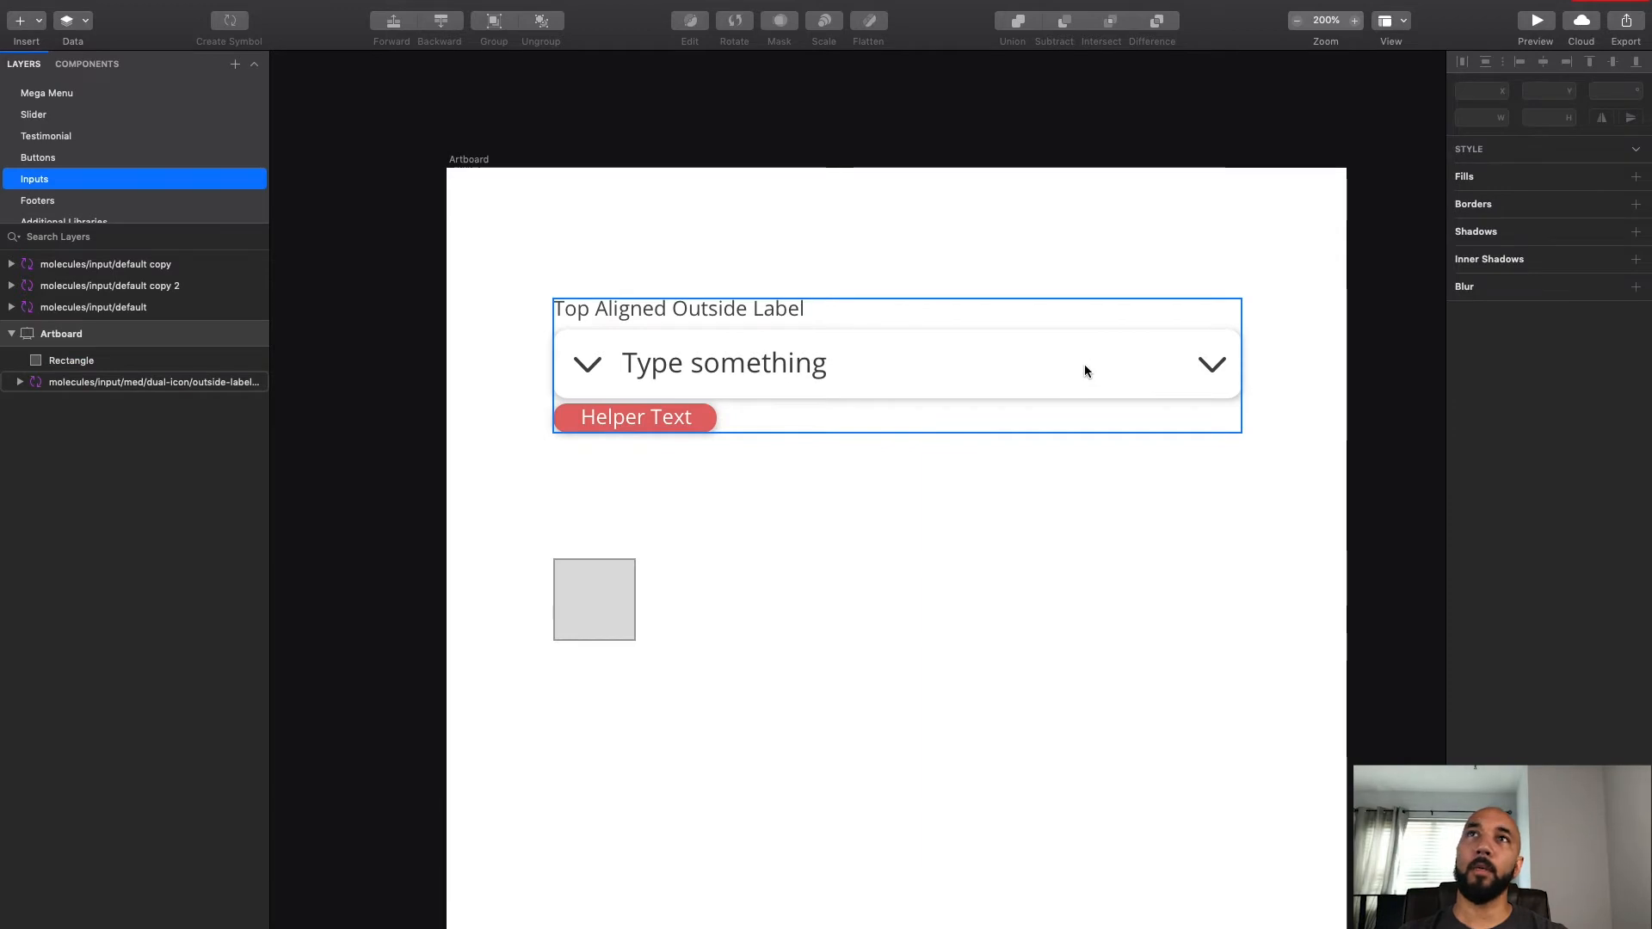
# Step: Round the corners of the grey square to a radius of 8
pyautogui.click(596, 605)
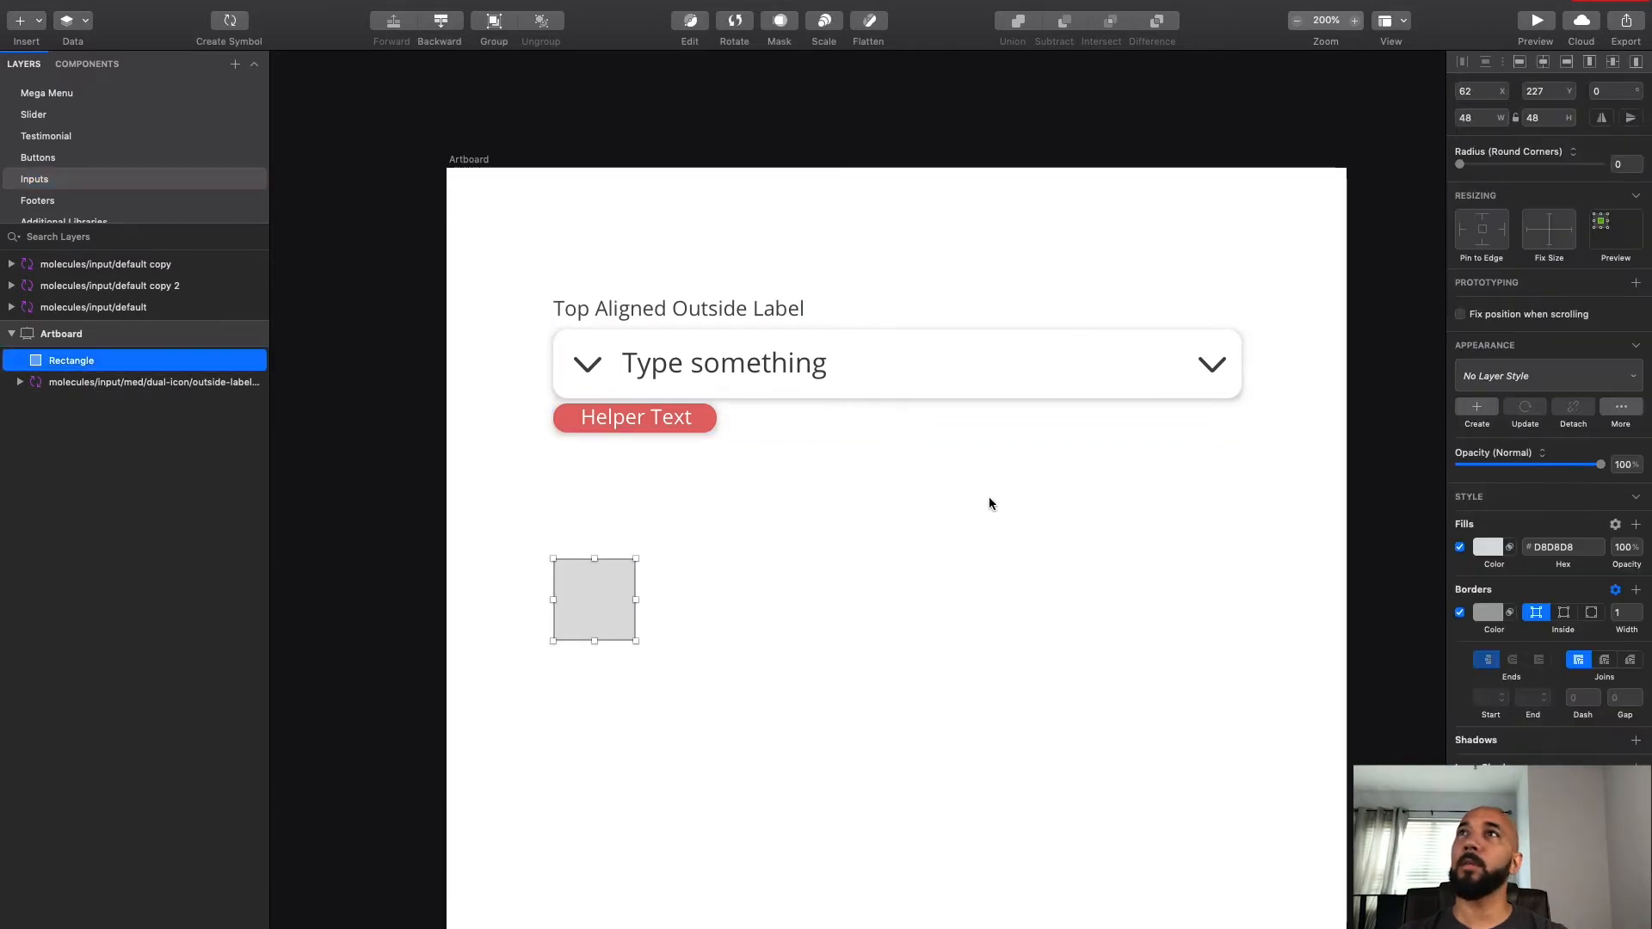
pyautogui.click(1638, 160)
pyautogui.click(1640, 168)
pyautogui.click(1639, 168)
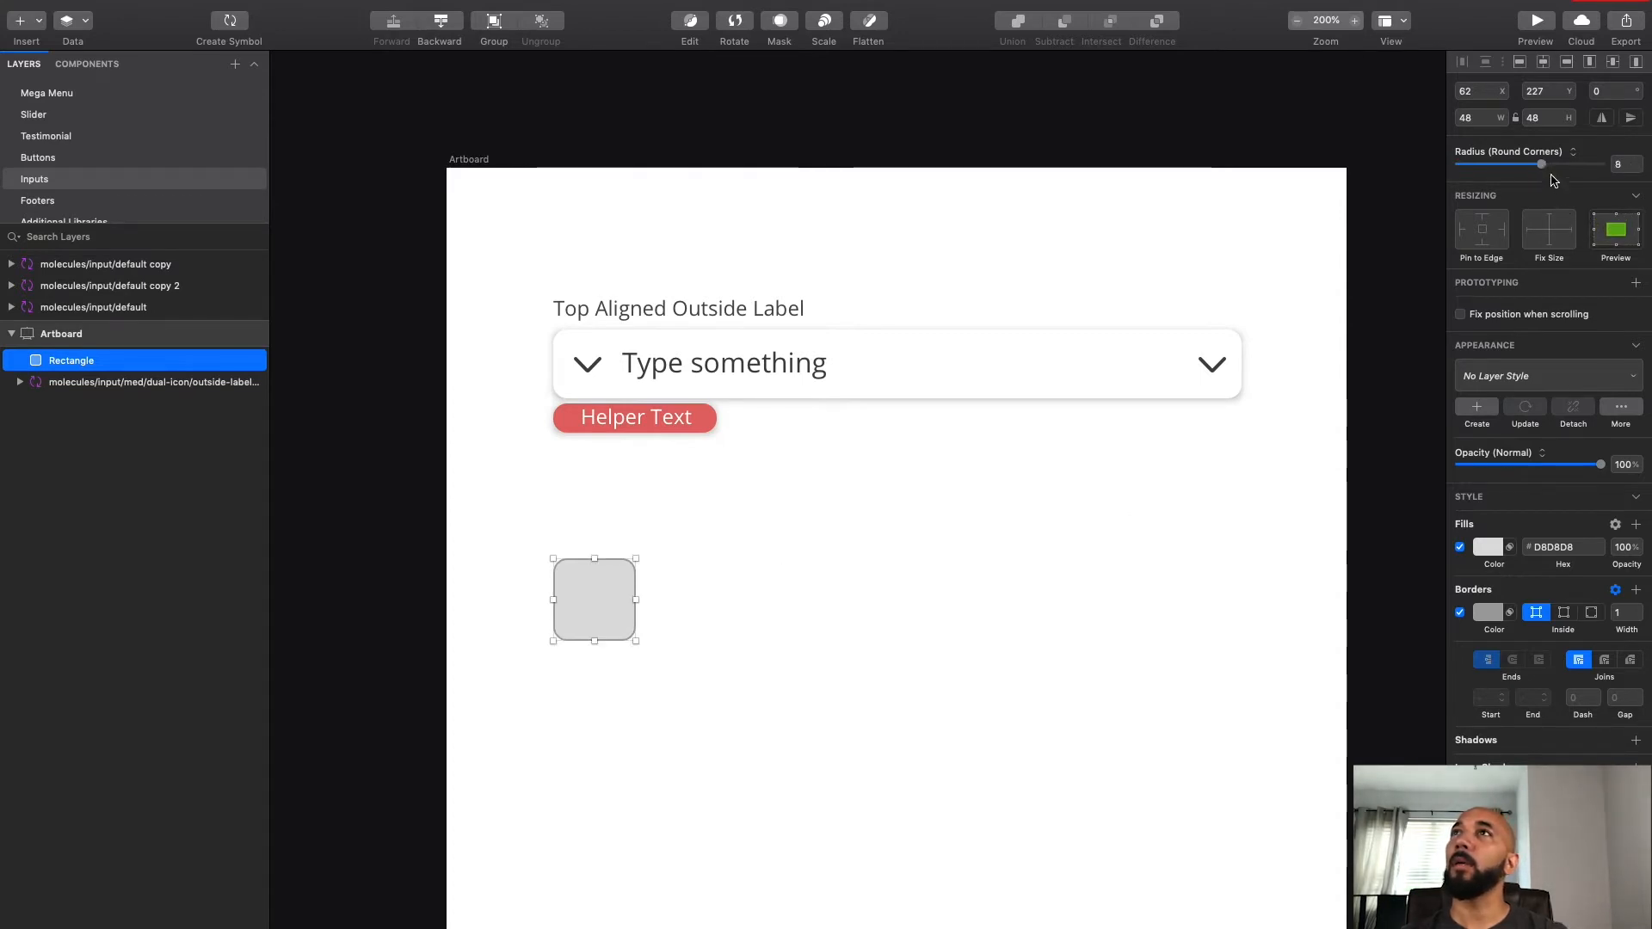
# Step: Turn off the rounded square's border and change its fill to white, FFFFFF
pyautogui.click(1460, 613)
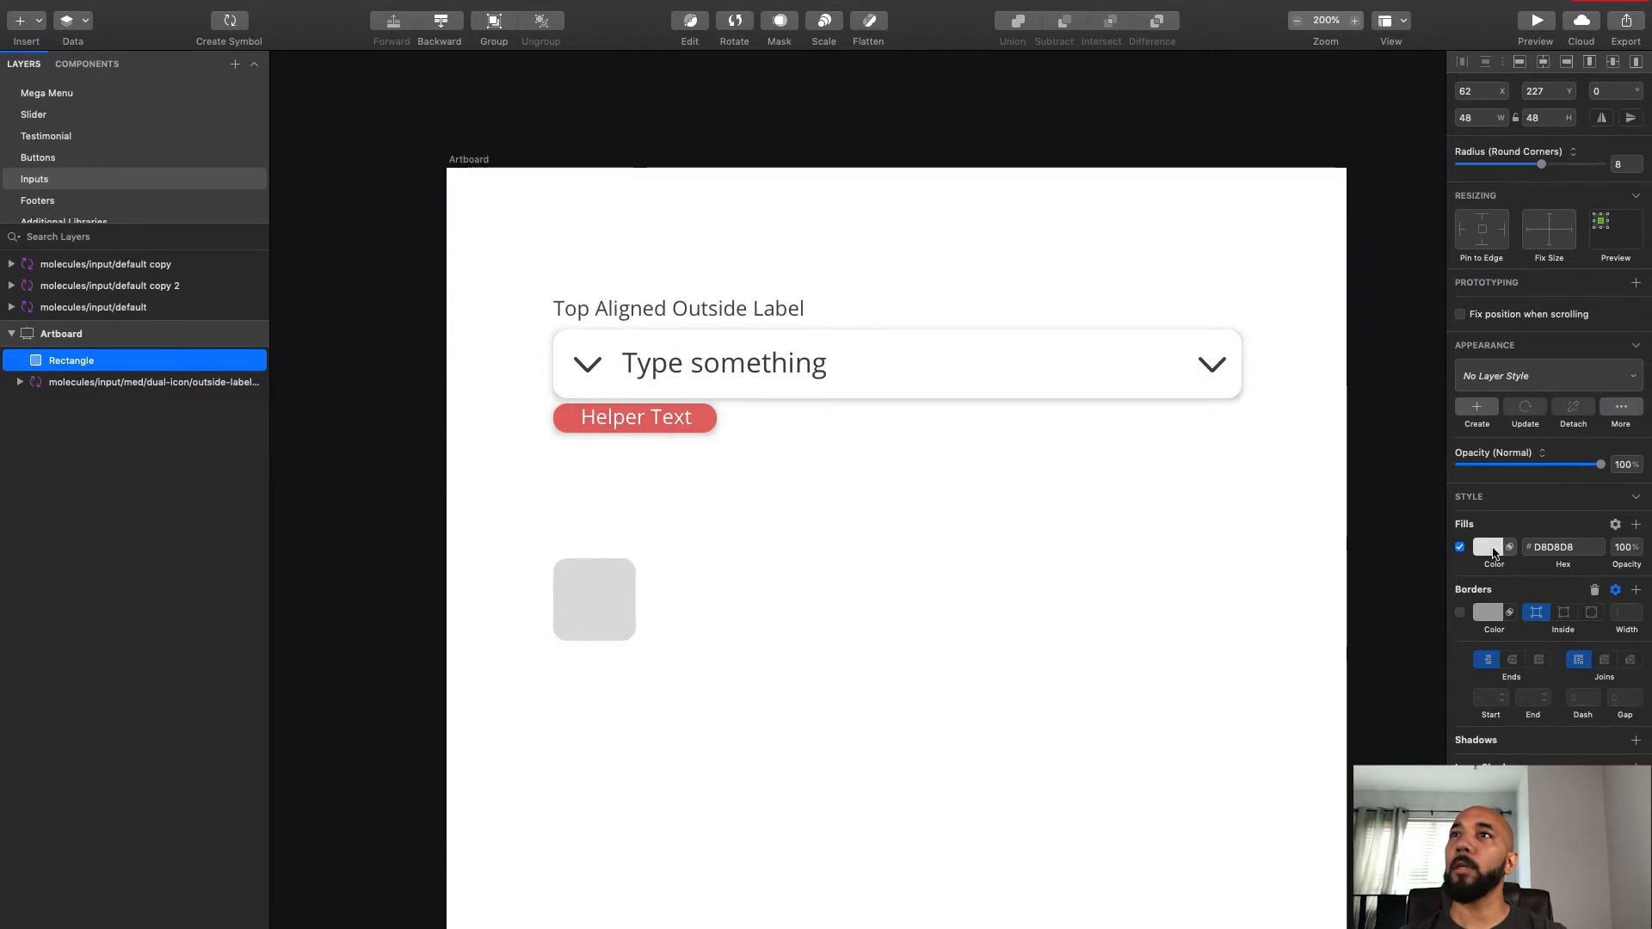
pyautogui.click(1488, 547)
pyautogui.moveTo(1497, 660); pyautogui.dragTo(1450, 610)
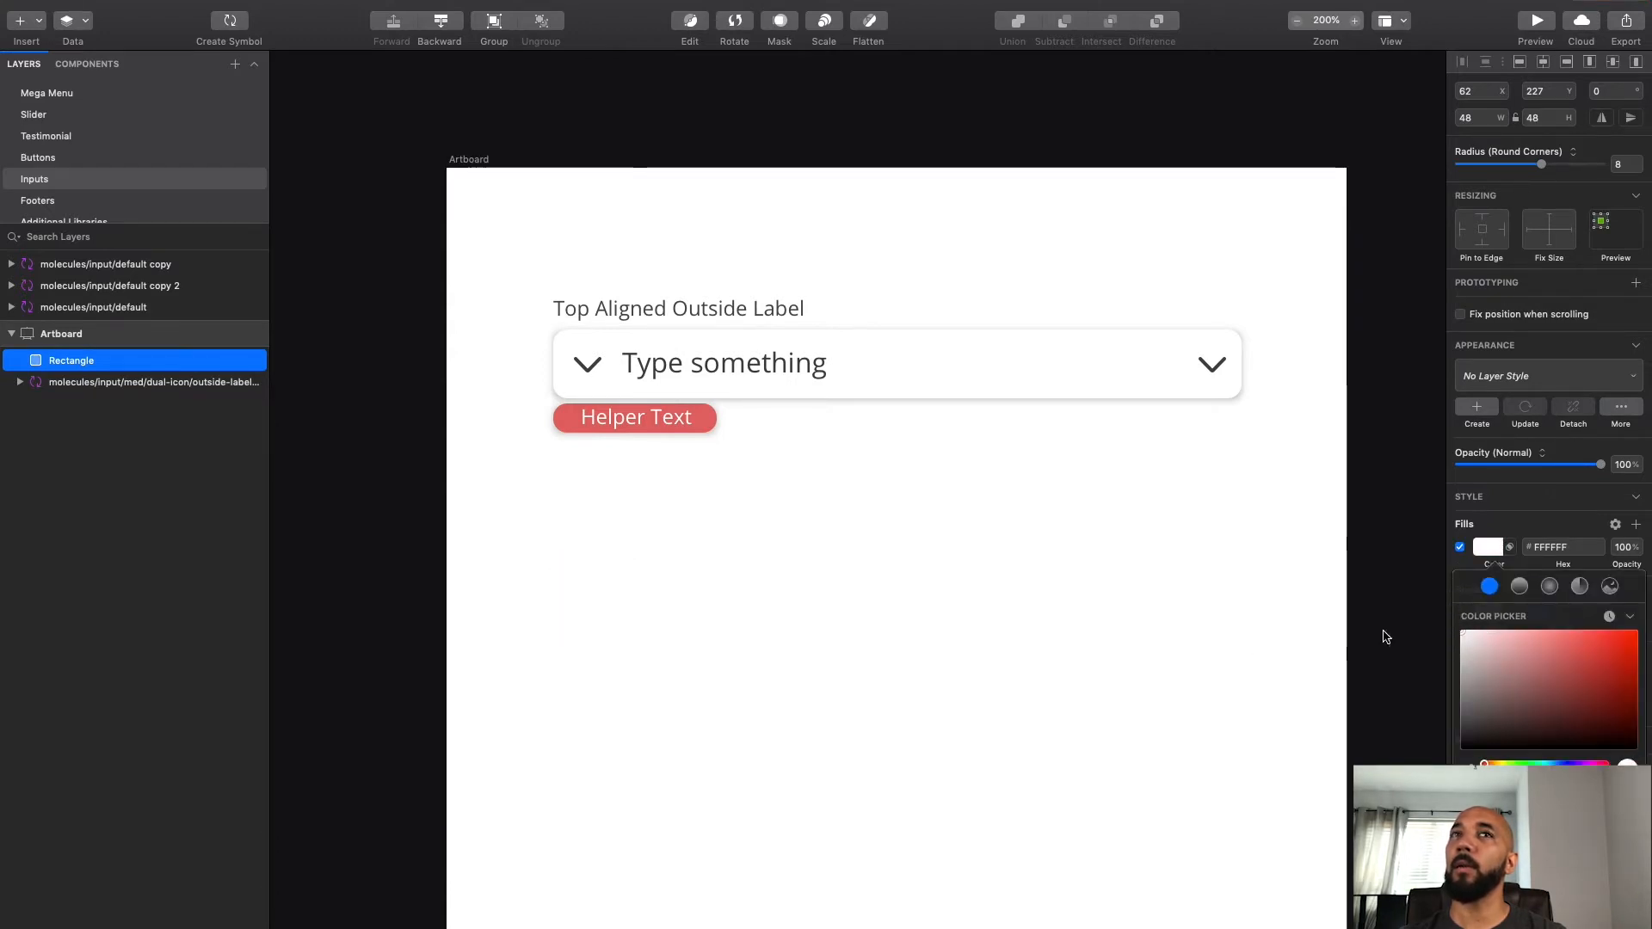
pyautogui.click(415, 665)
pyautogui.rightClick(590, 590)
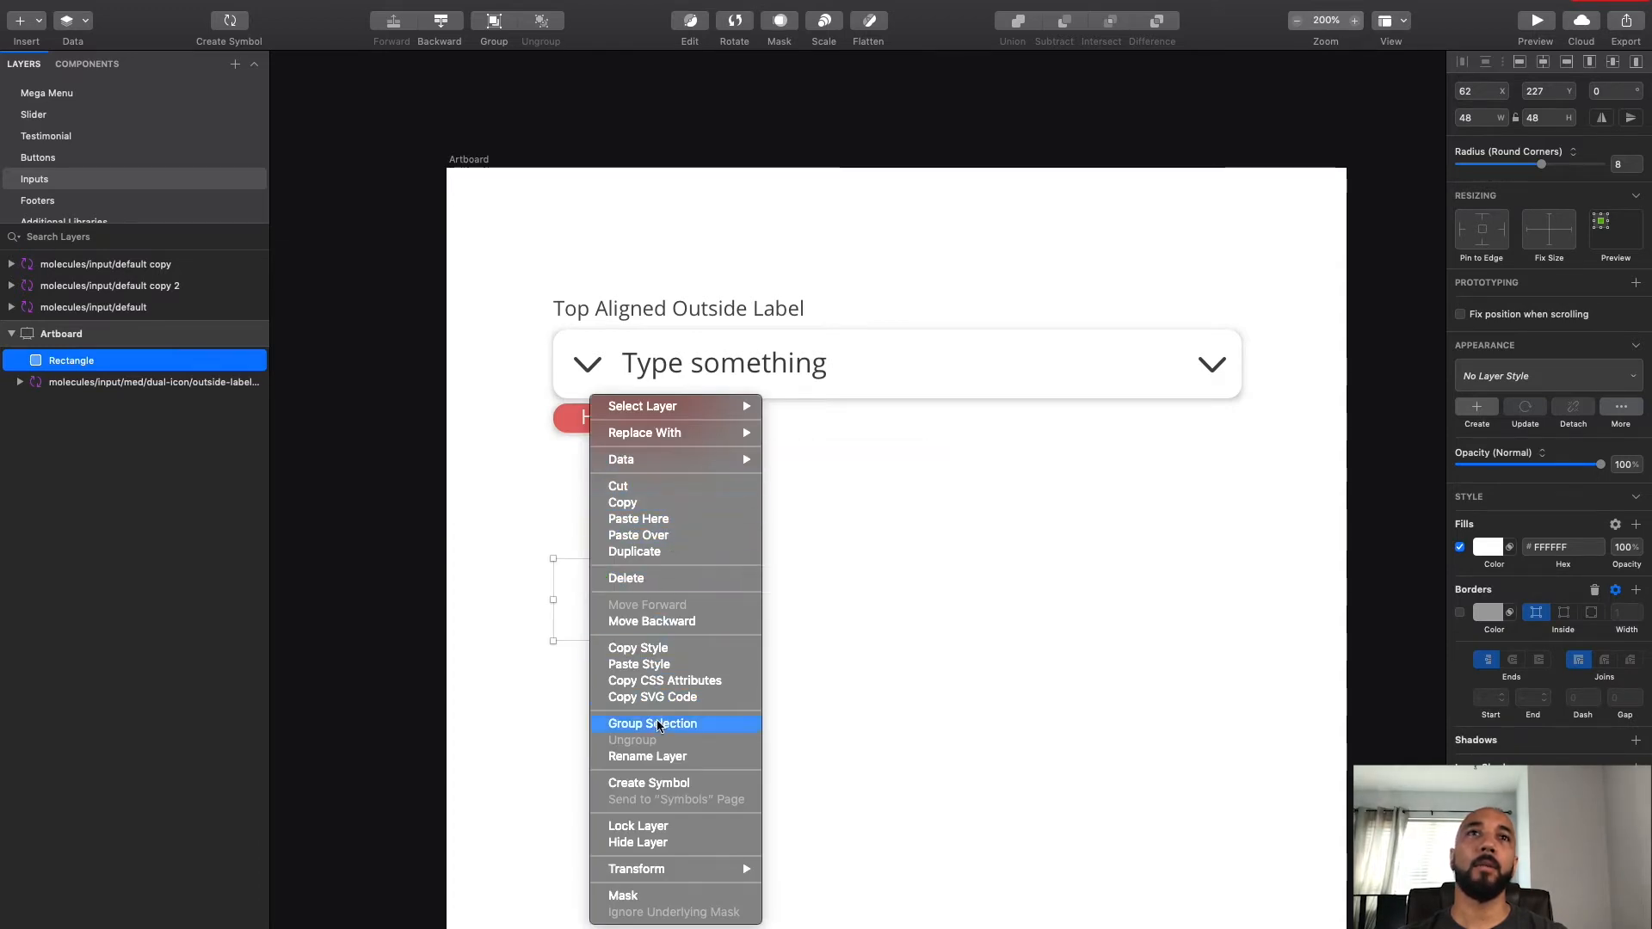
pyautogui.click(723, 782)
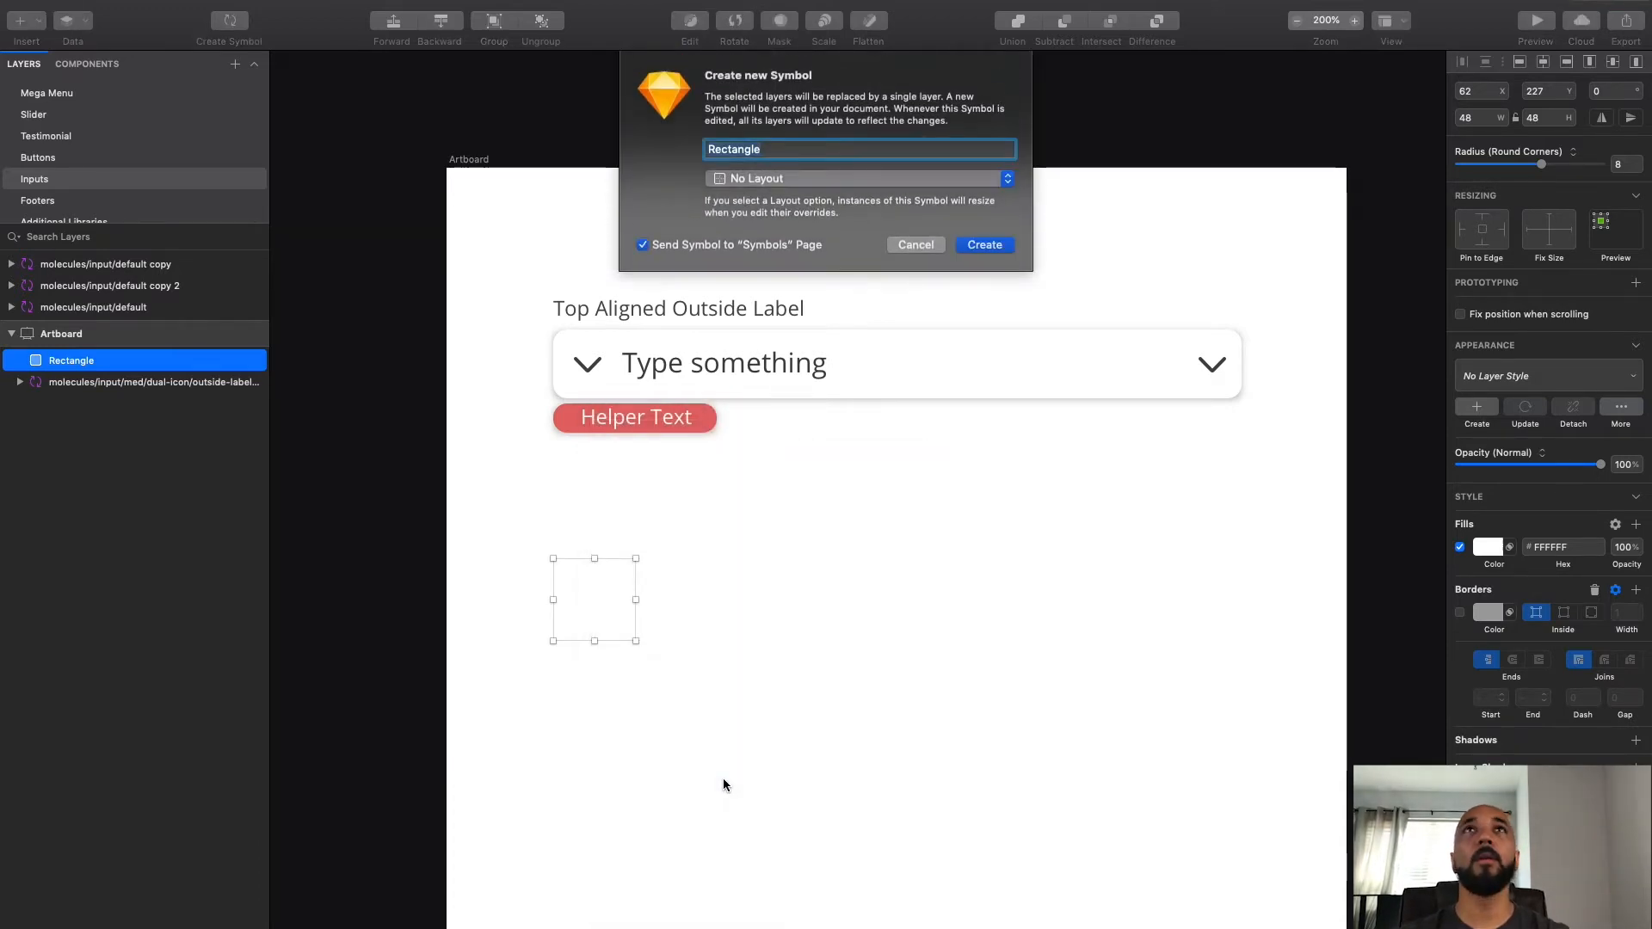
pyautogui.write('at')
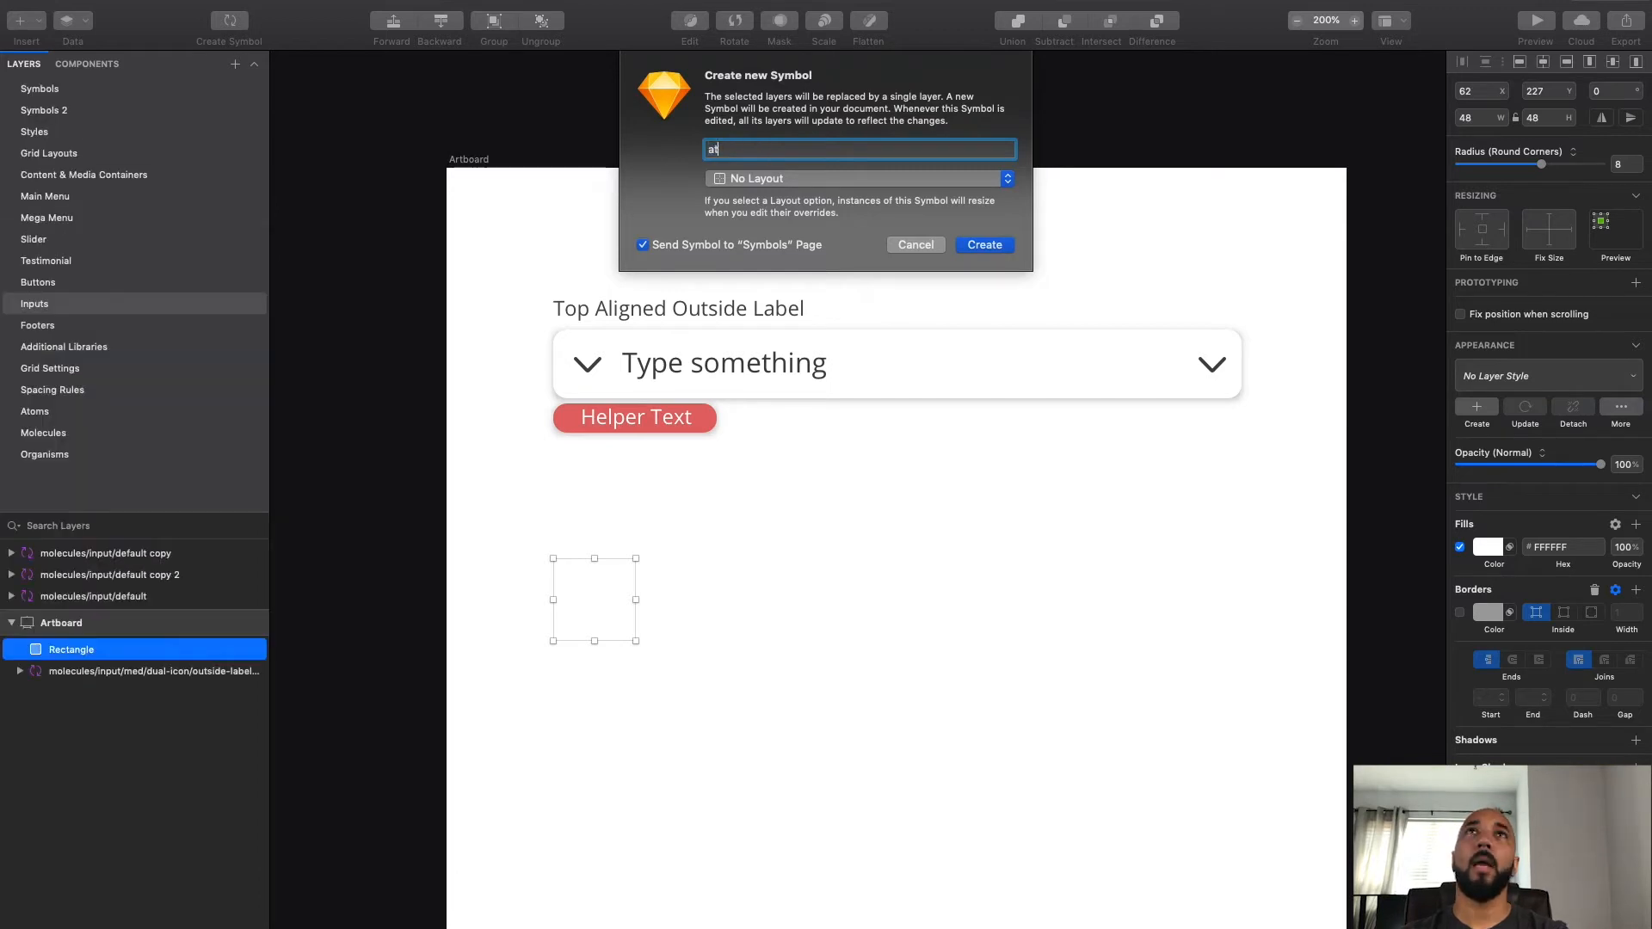
pyautogui.write('ons')
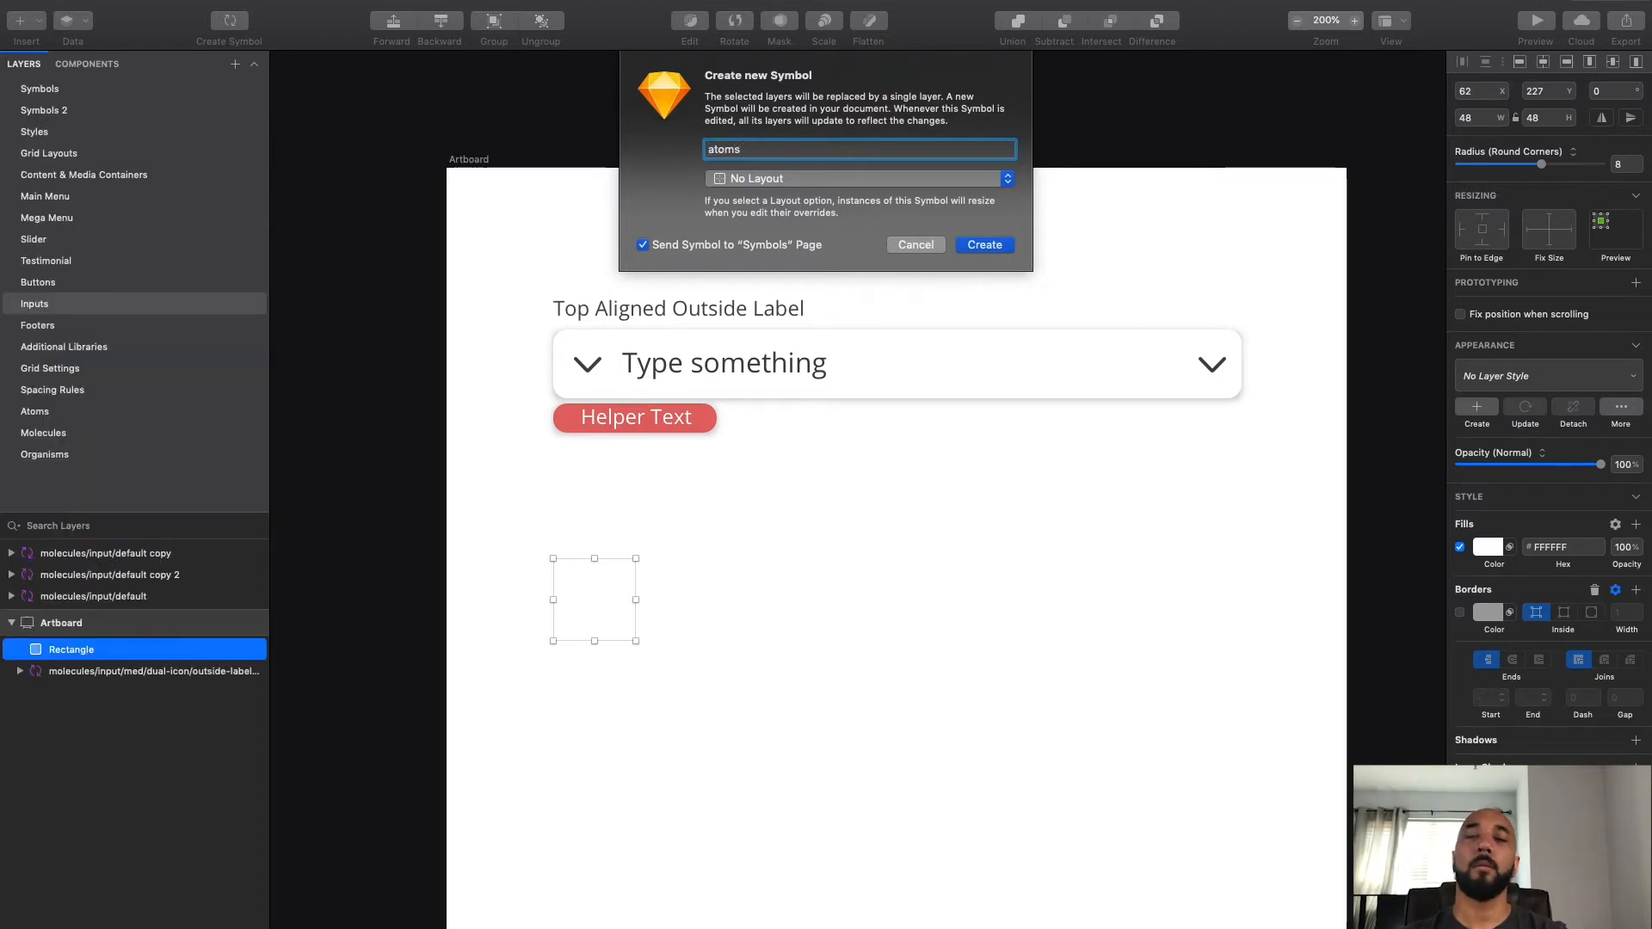
pyautogui.write('/')
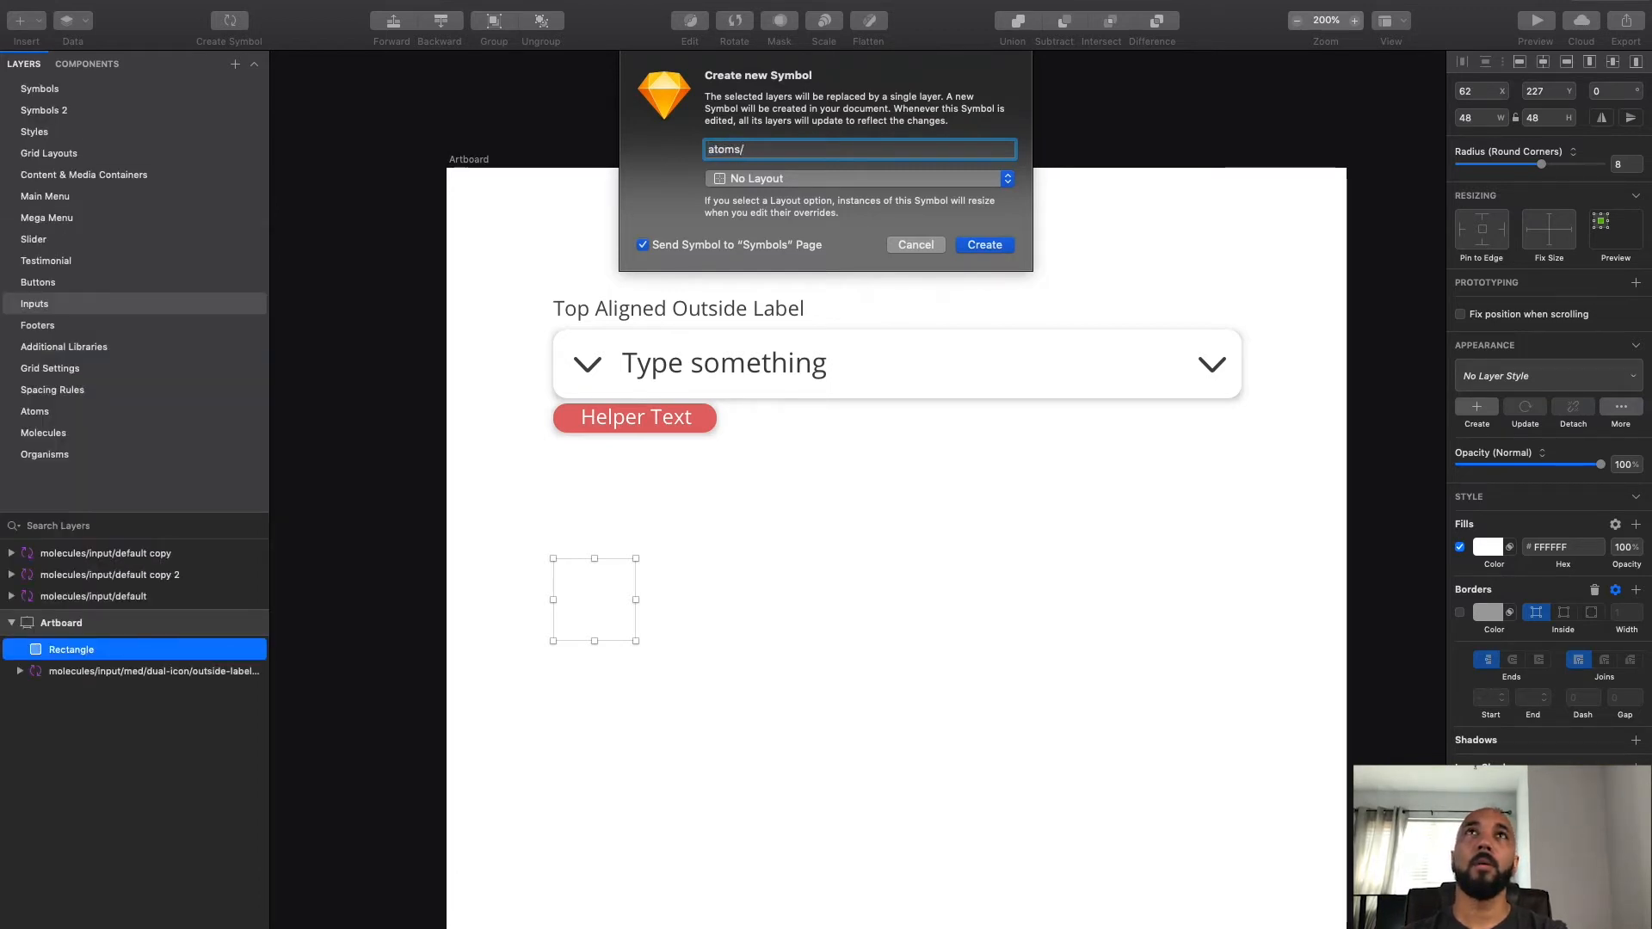
pyautogui.write('container/')
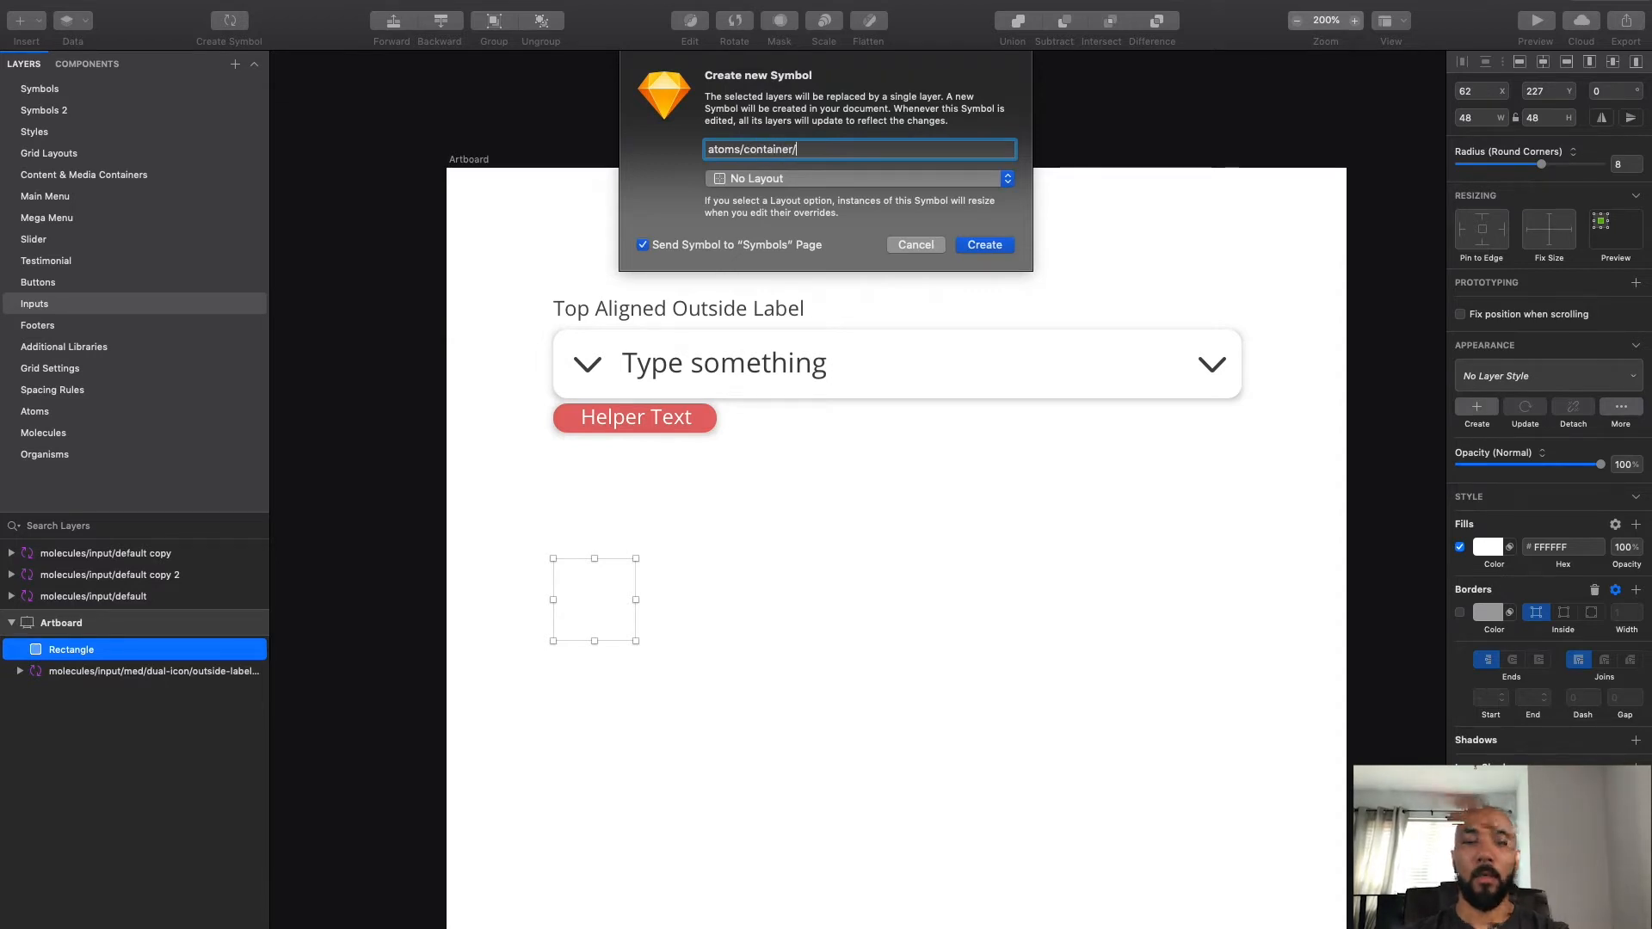
pyautogui.write('round')
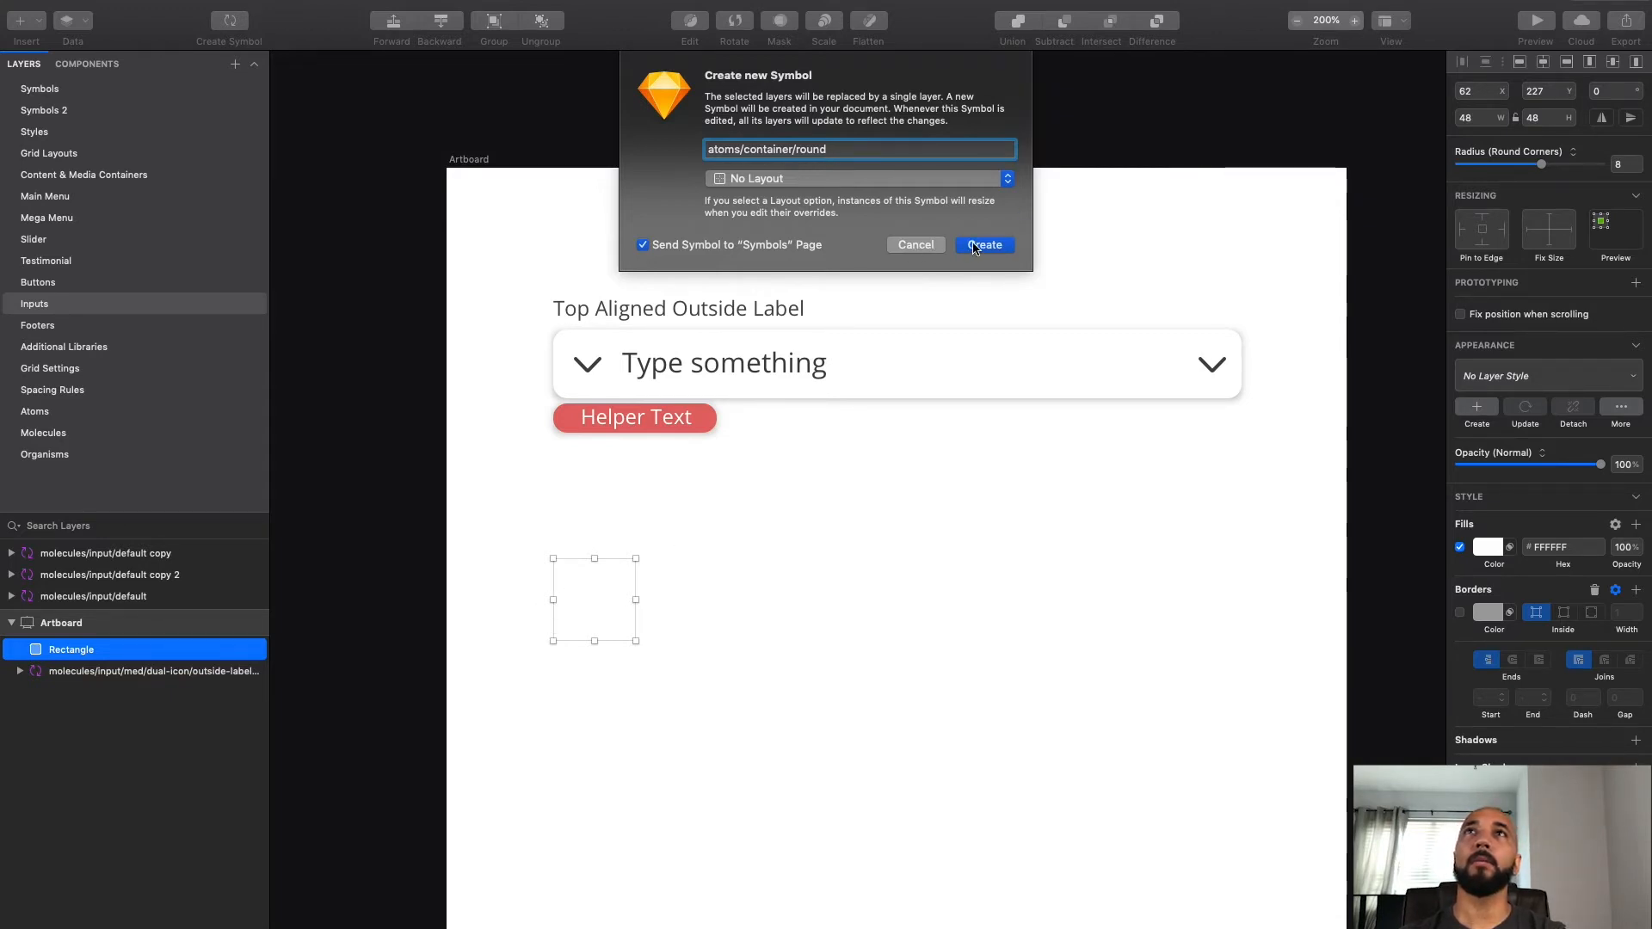
pyautogui.click(916, 245)
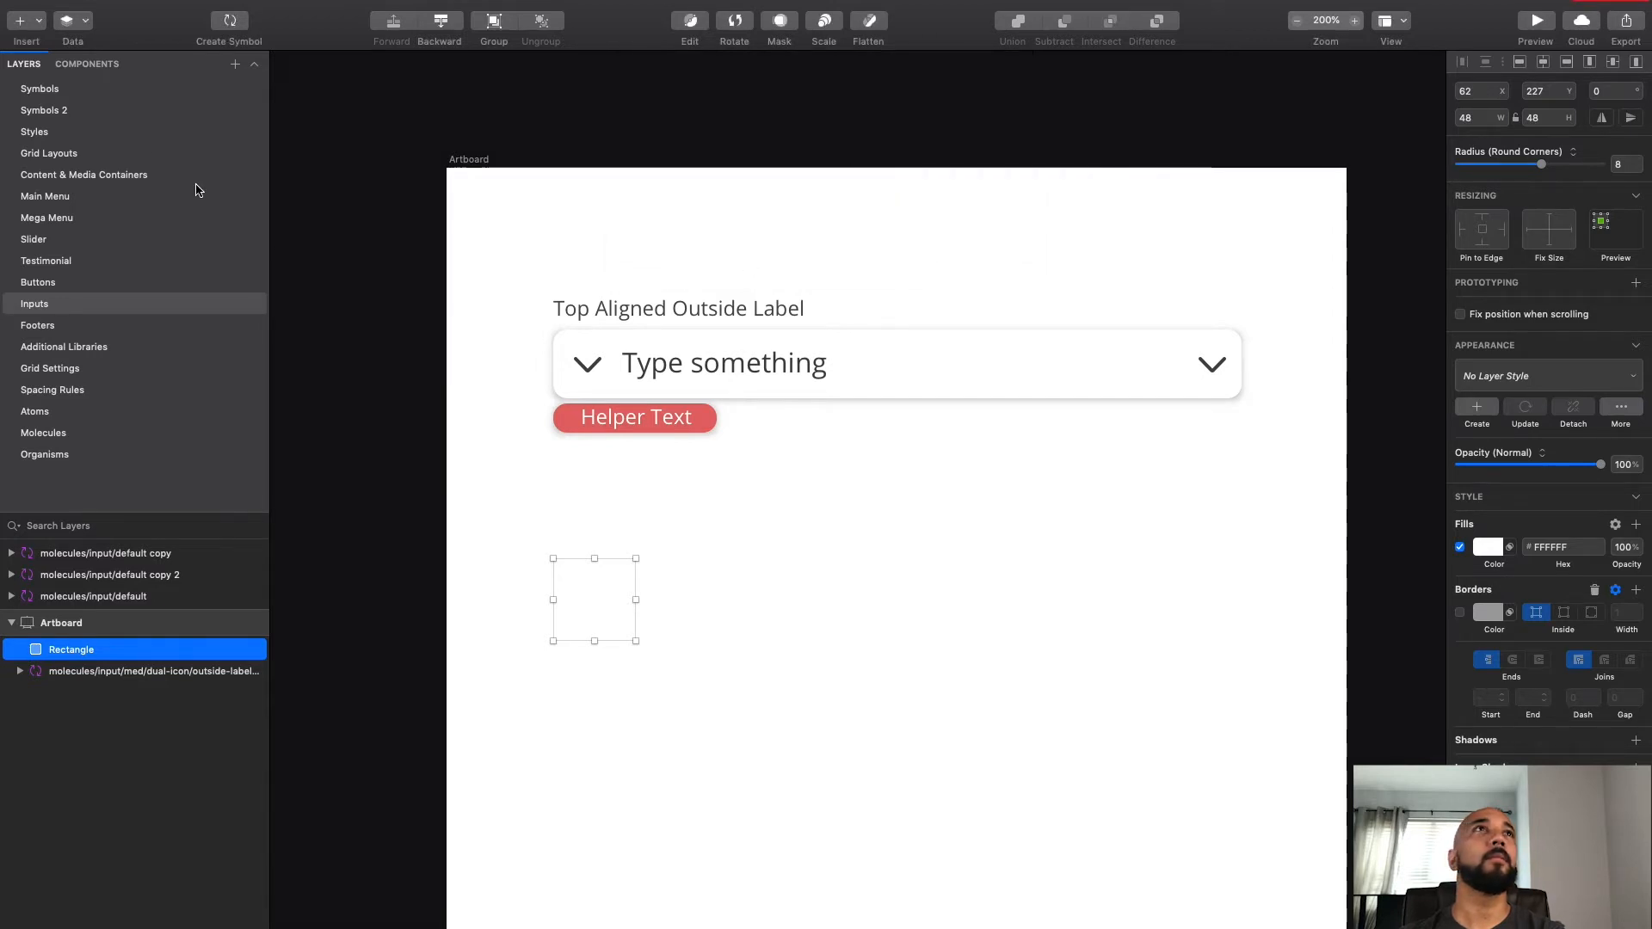
# Step: Go to the Symbols page and open the atoms/container/round master from the dual-icon input symbol's container
pyautogui.click(40, 88)
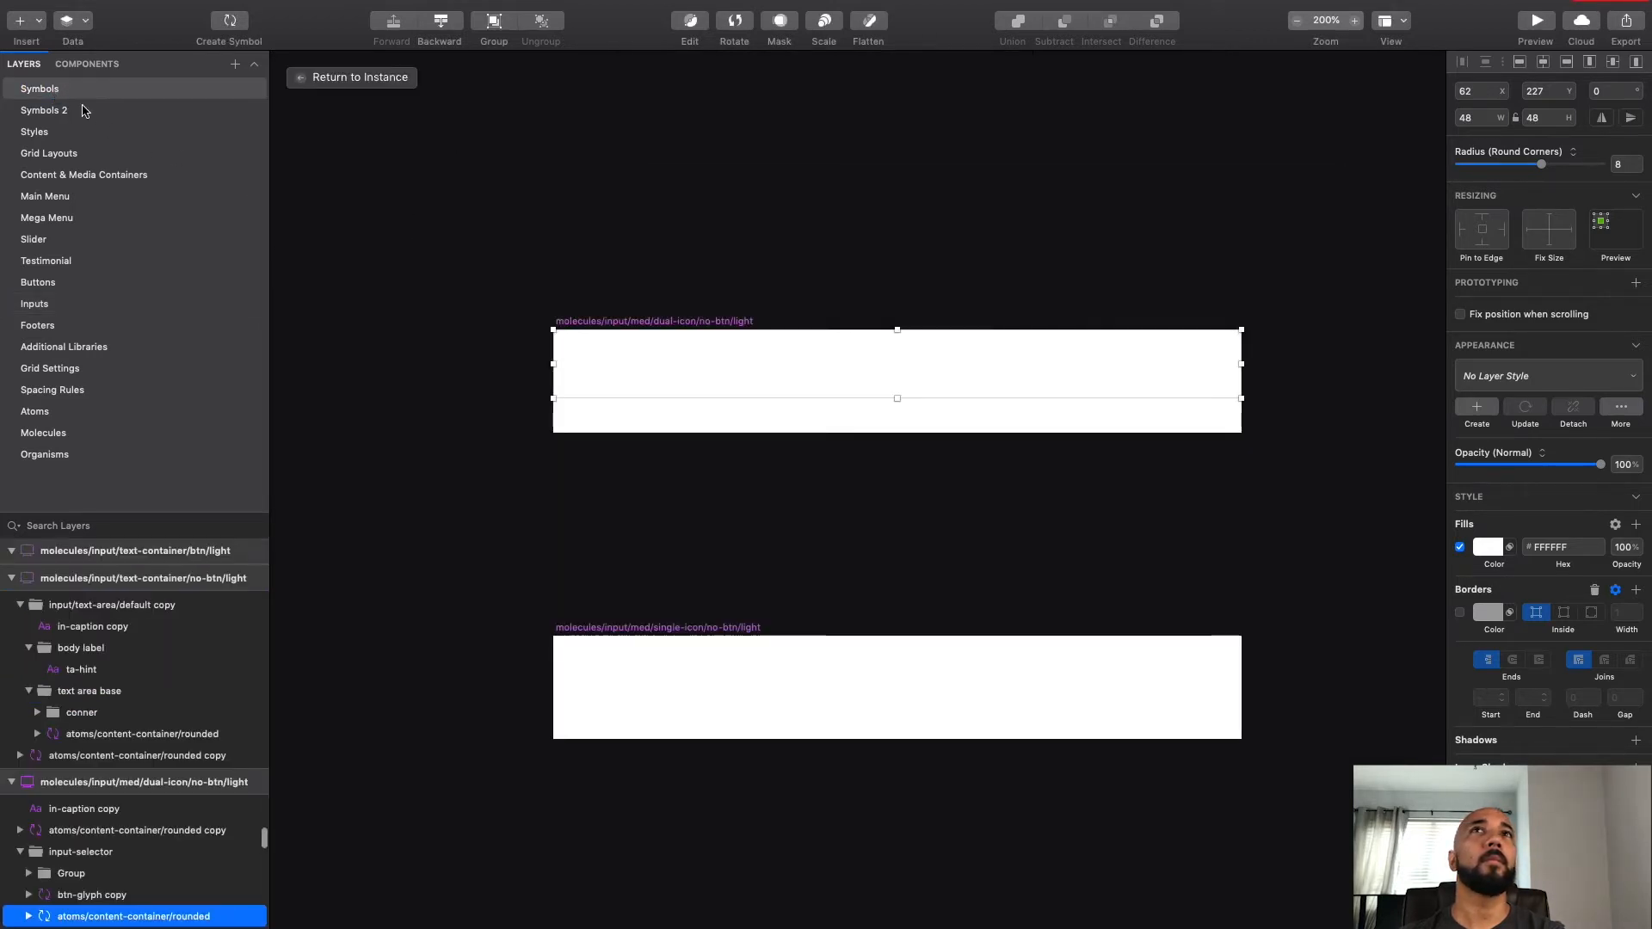
pyautogui.doubleClick(1133, 385)
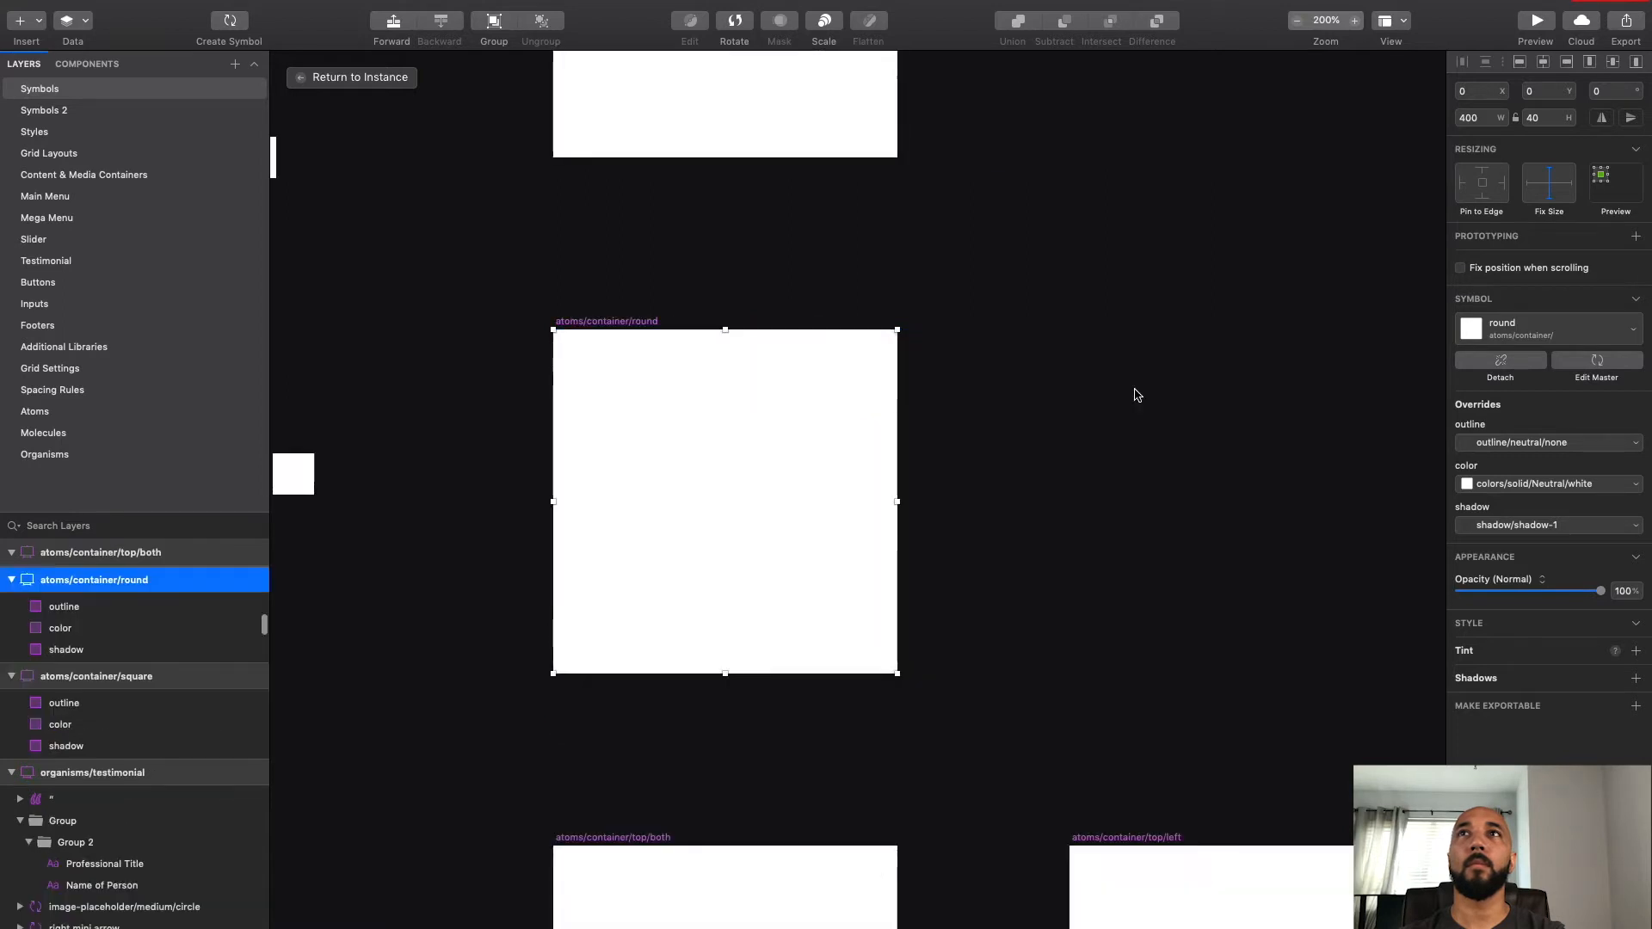
pyautogui.click(605, 262)
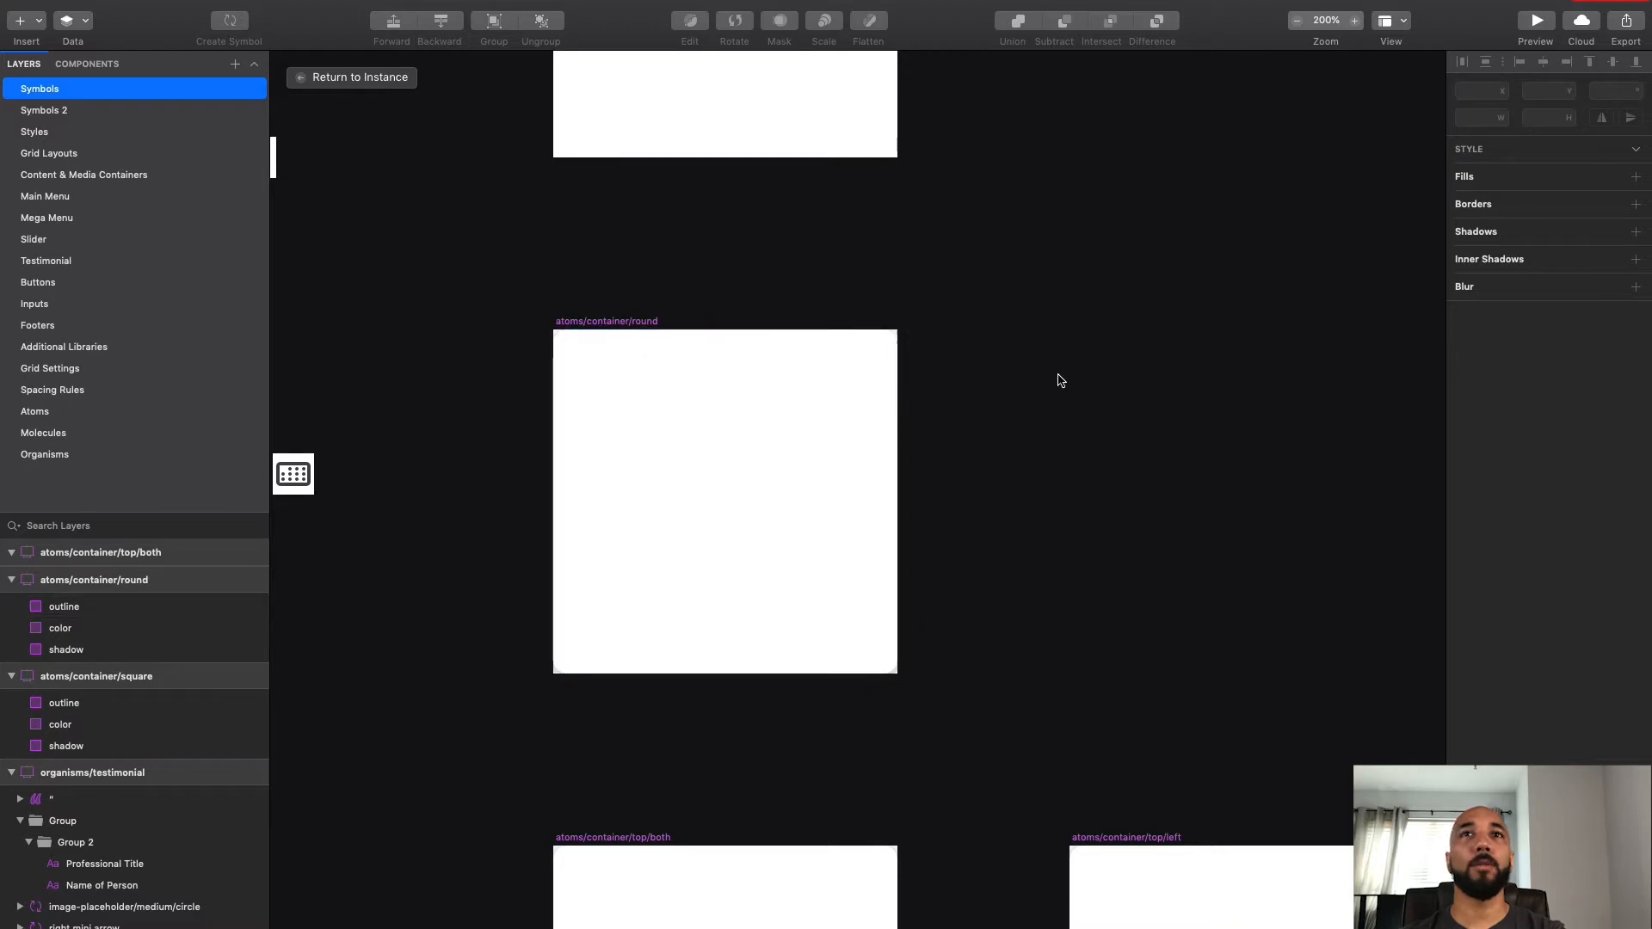
# Step: Examine the lower-right rounded corner of the atoms/container/round master up close
pyautogui.click(700, 485)
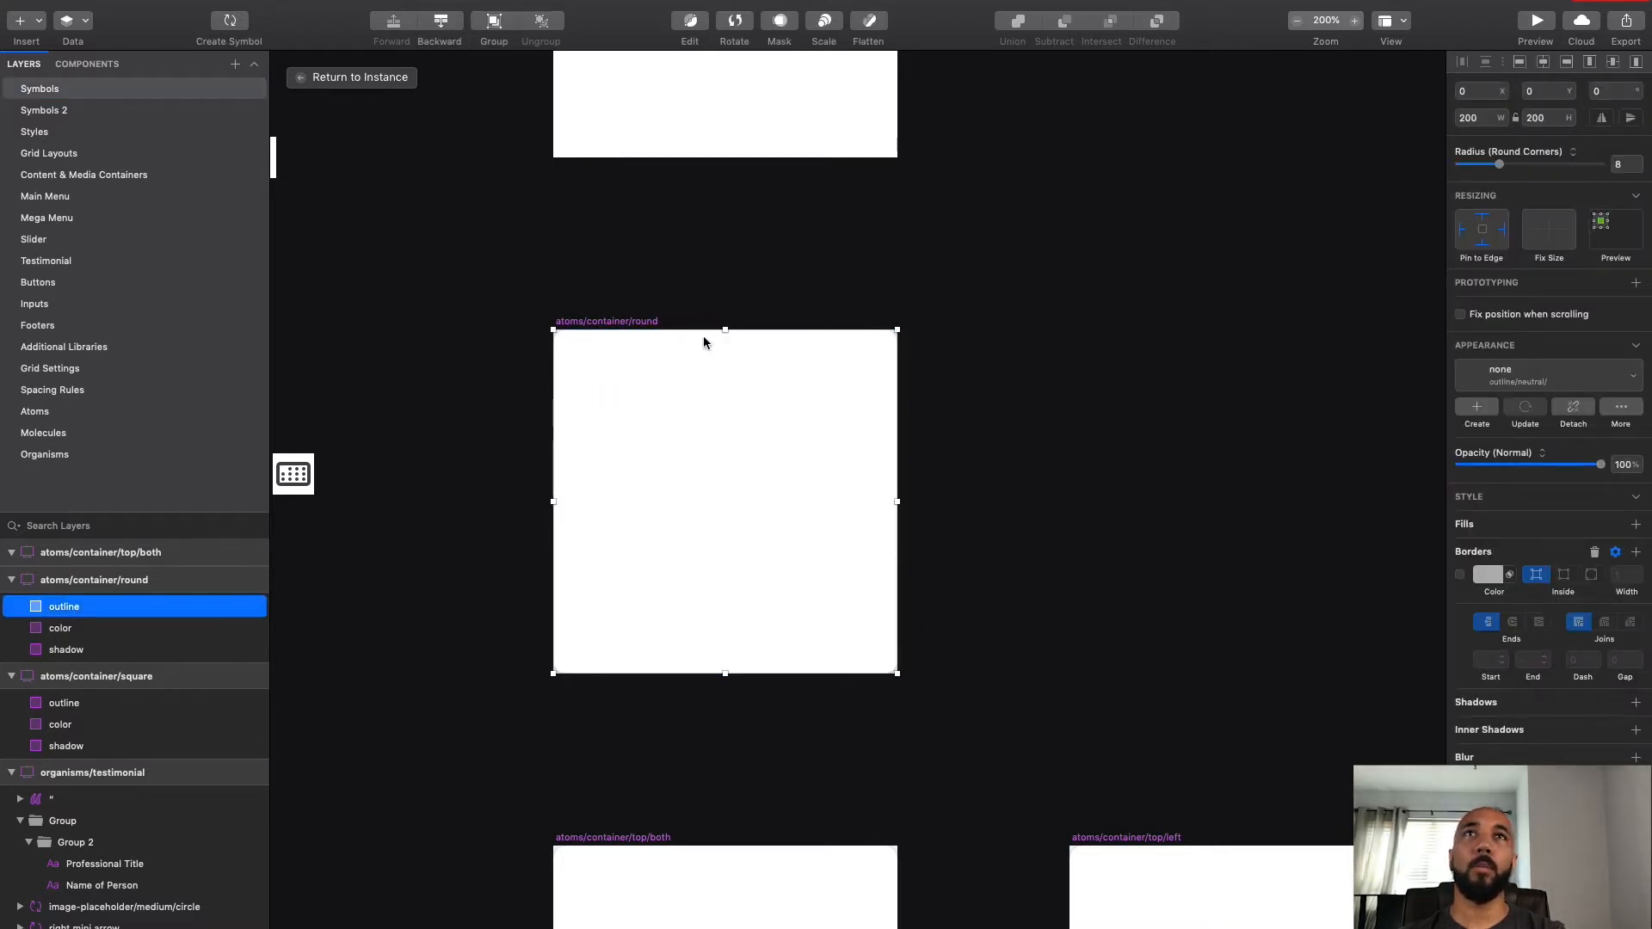
pyautogui.click(961, 447)
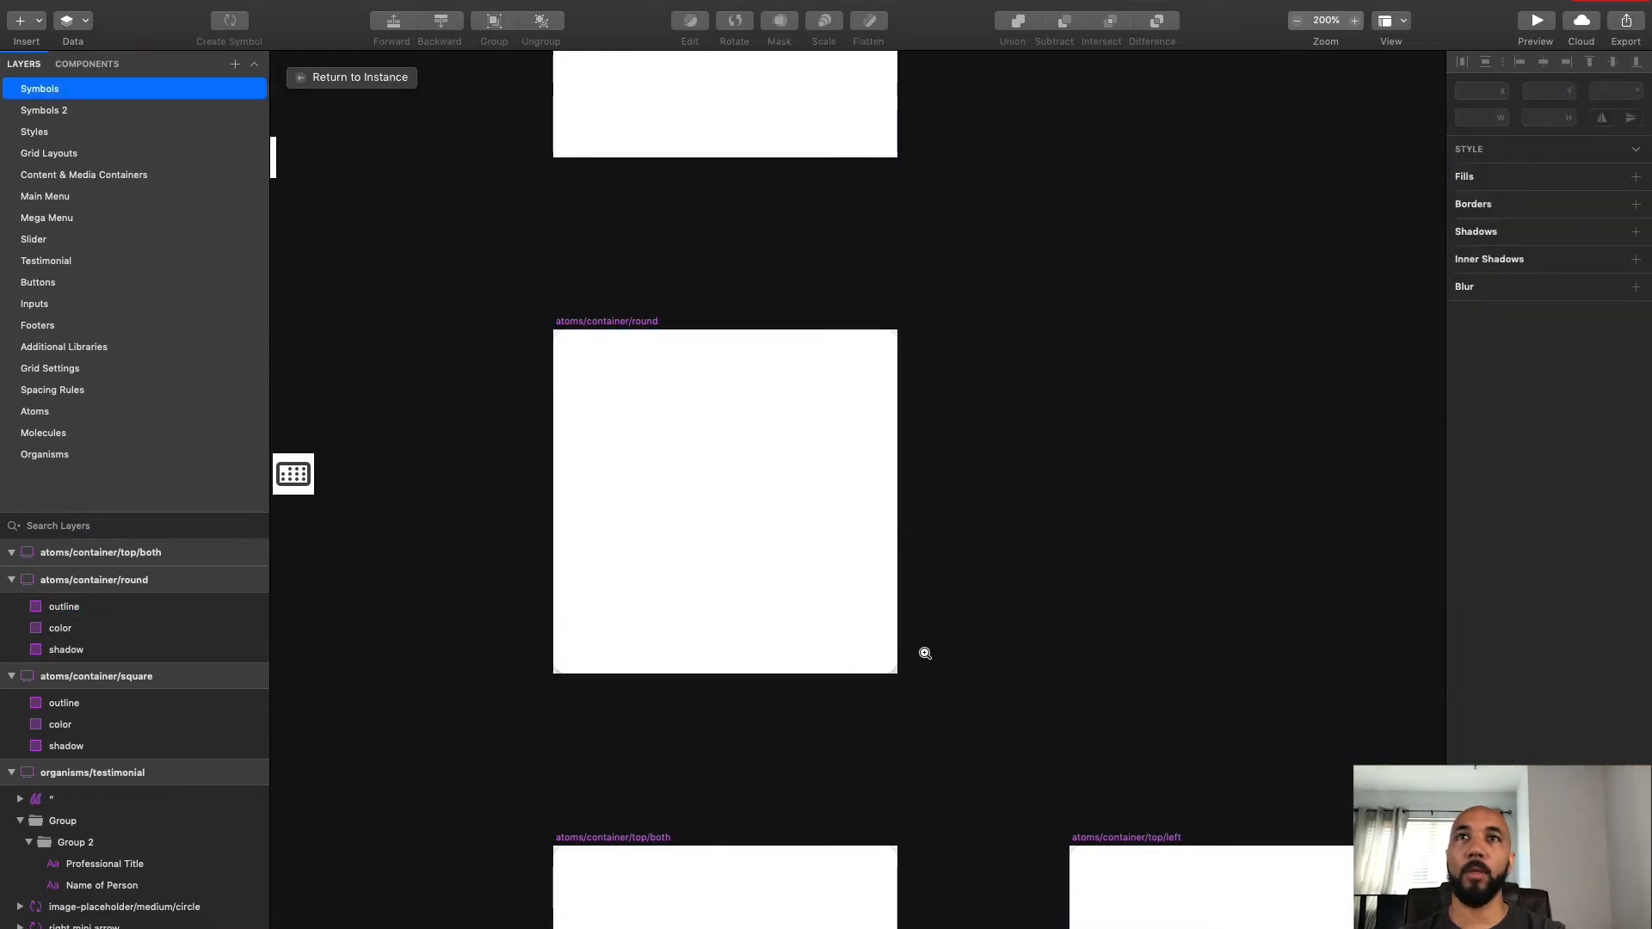
pyautogui.moveTo(903, 654); pyautogui.dragTo(830, 711)
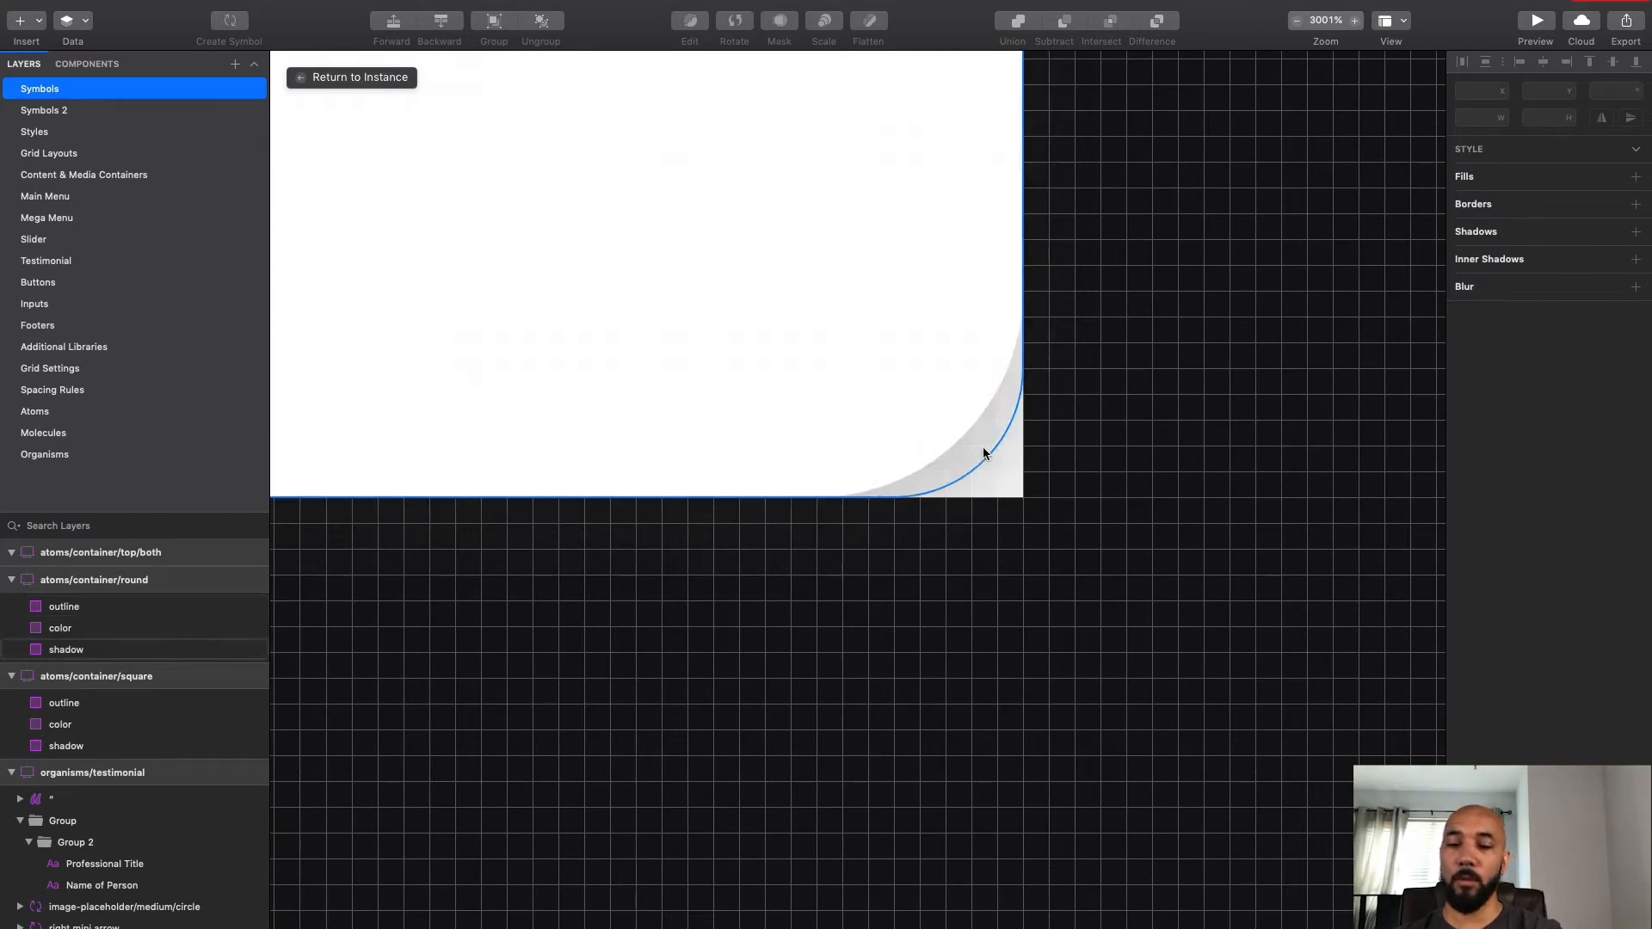
pyautogui.press('super+minus')
pyautogui.press('super+minus')
pyautogui.press('super+minus')
pyautogui.press('super+minus')
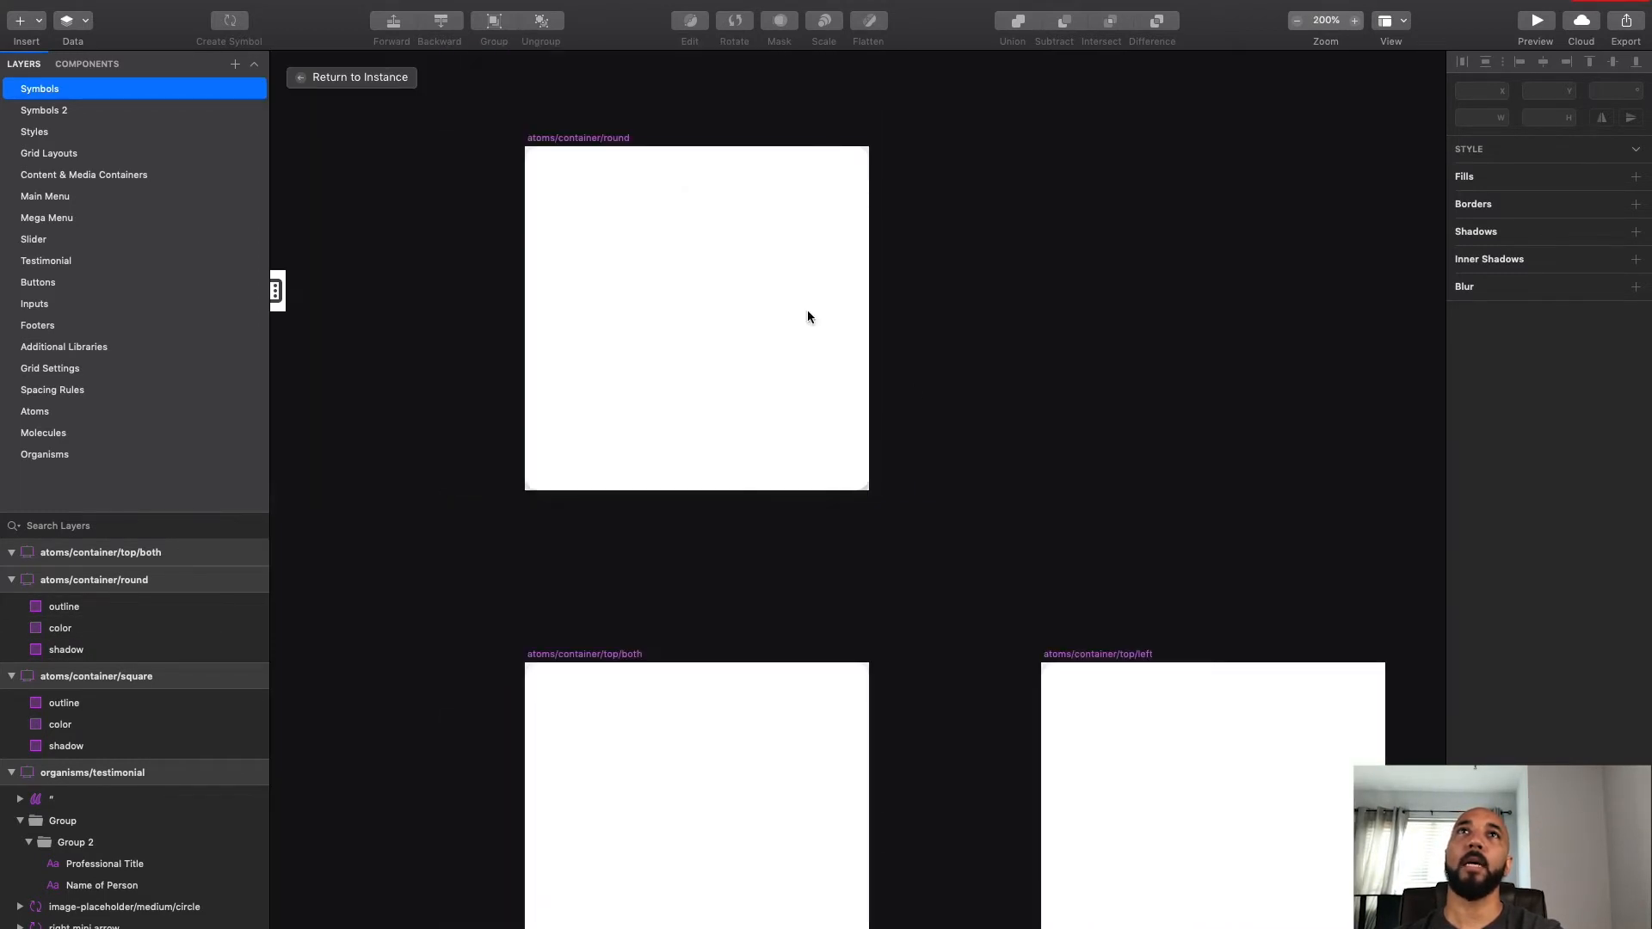
# Step: Examine the whole atoms/container/round symbol master and the overrides it allows
pyautogui.moveTo(600, 166); pyautogui.dragTo(730, 389)
pyautogui.click(730, 387)
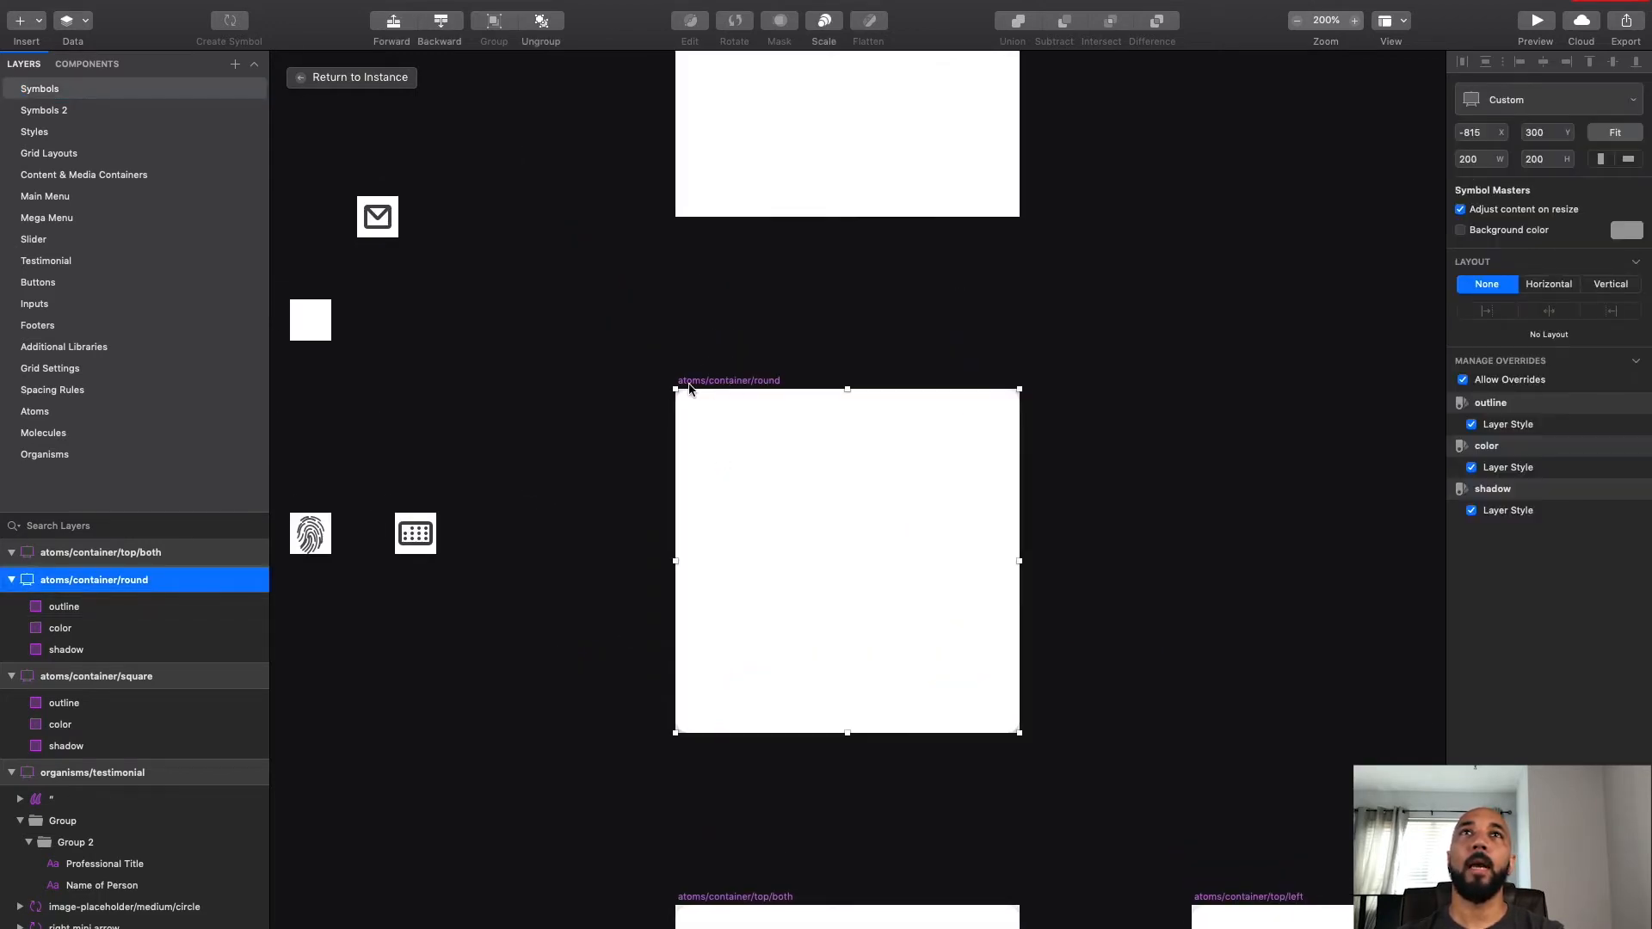
pyautogui.press('super+plus')
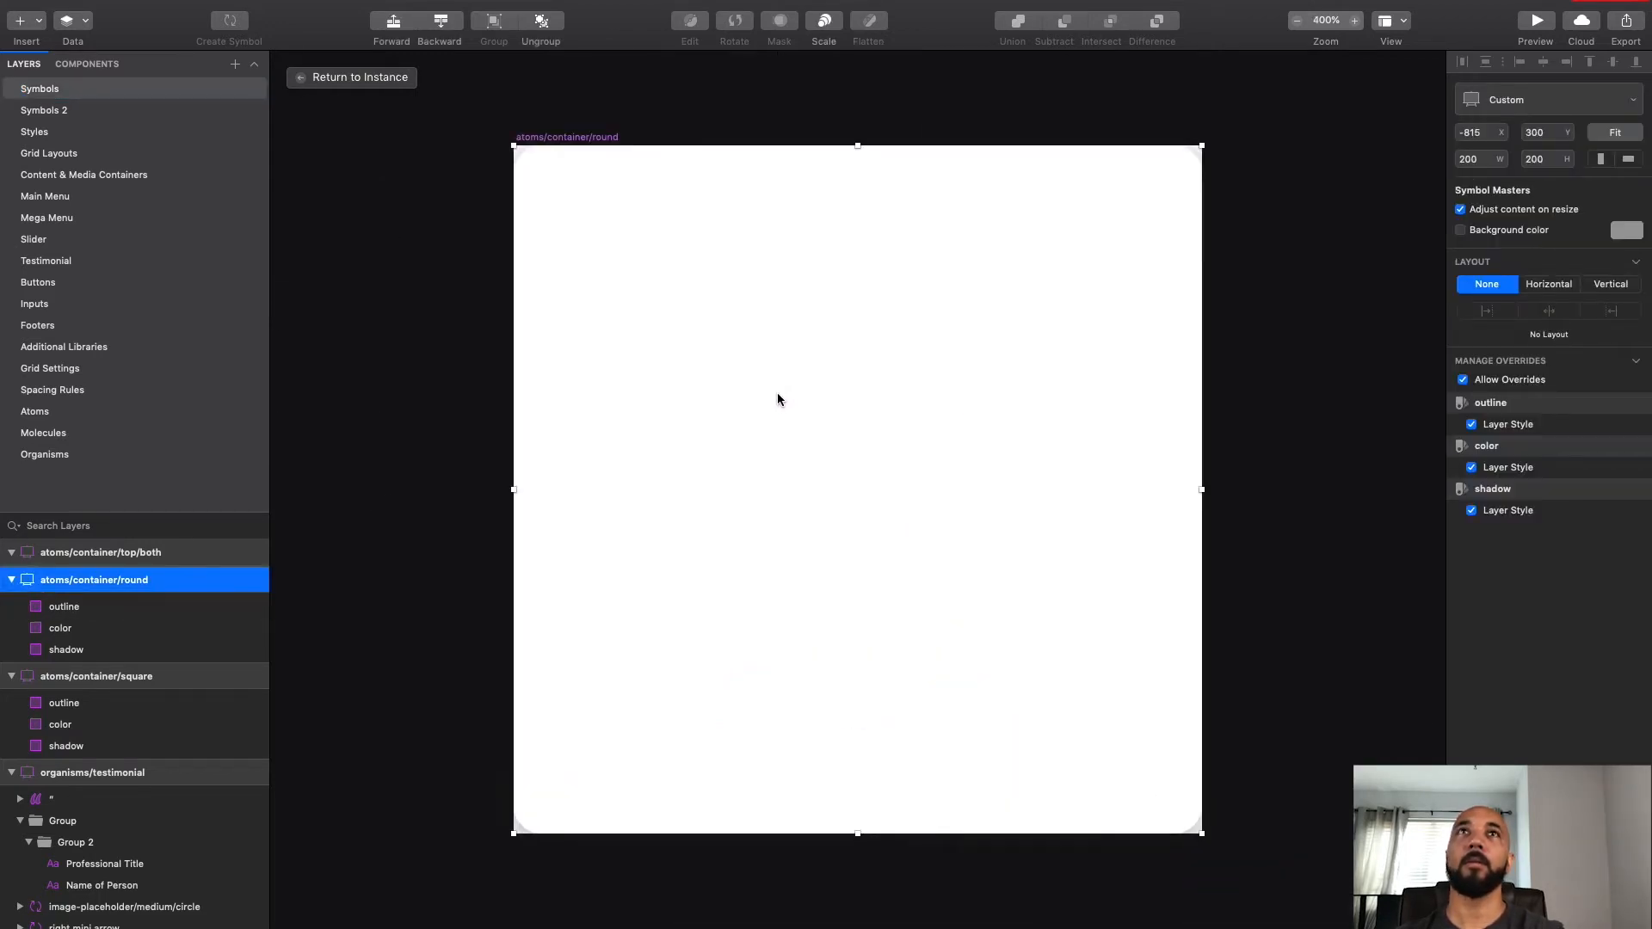
pyautogui.scroll(2, 773, 391)
pyautogui.scroll(5, 652, 281)
pyautogui.hscroll(-5, 652, 281)
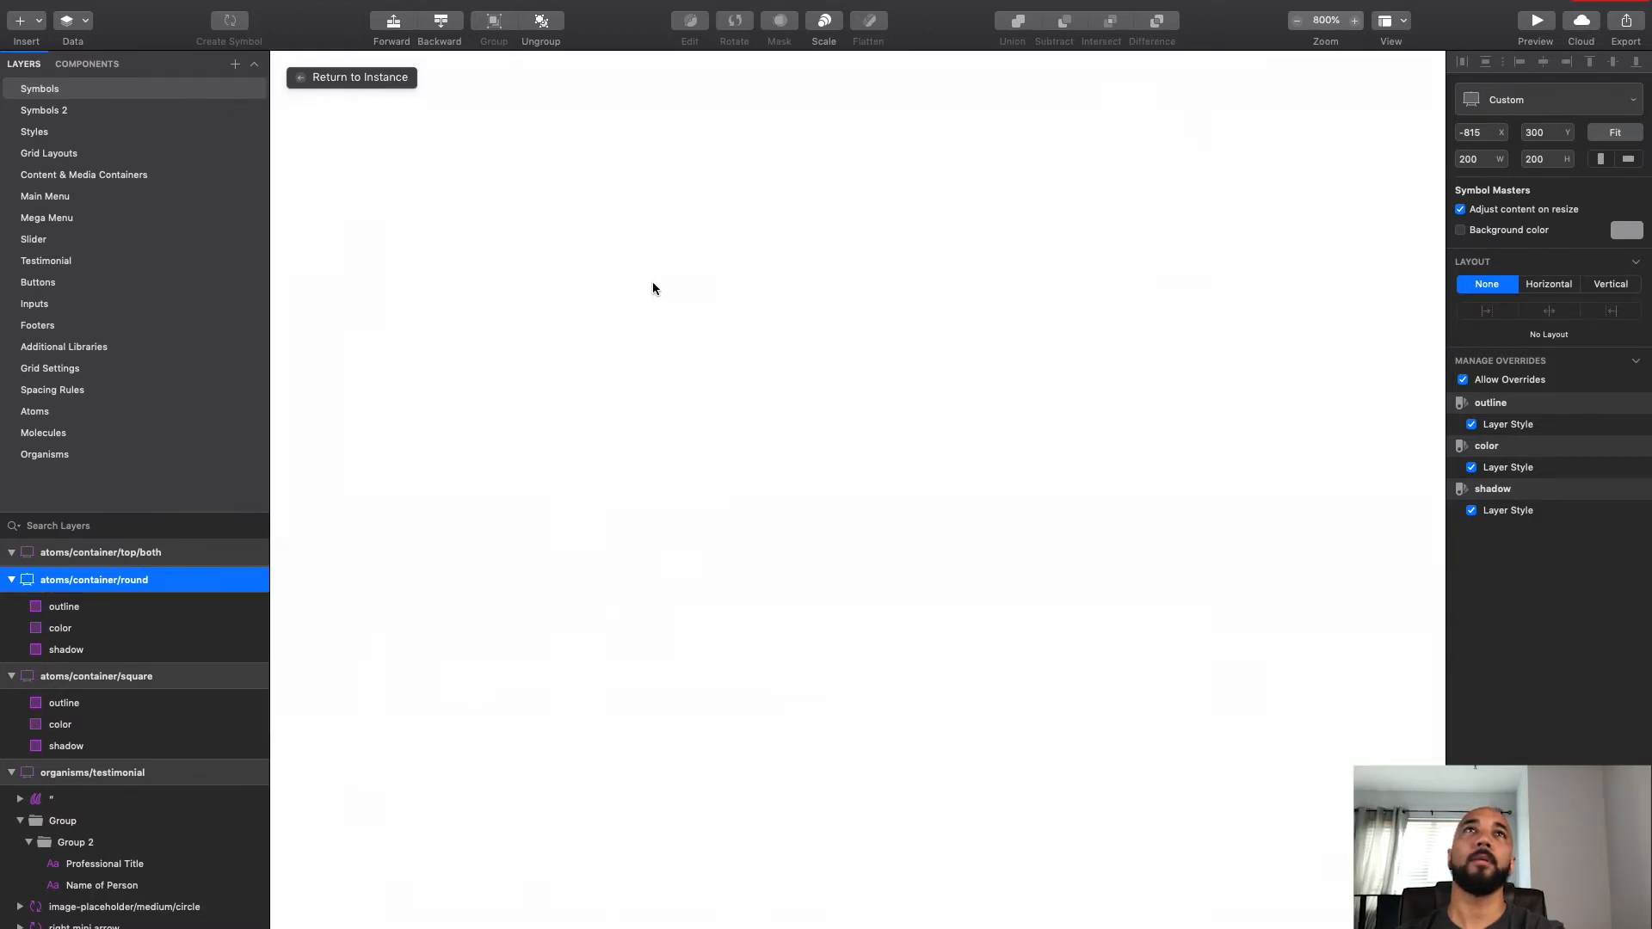
pyautogui.press('super+minus')
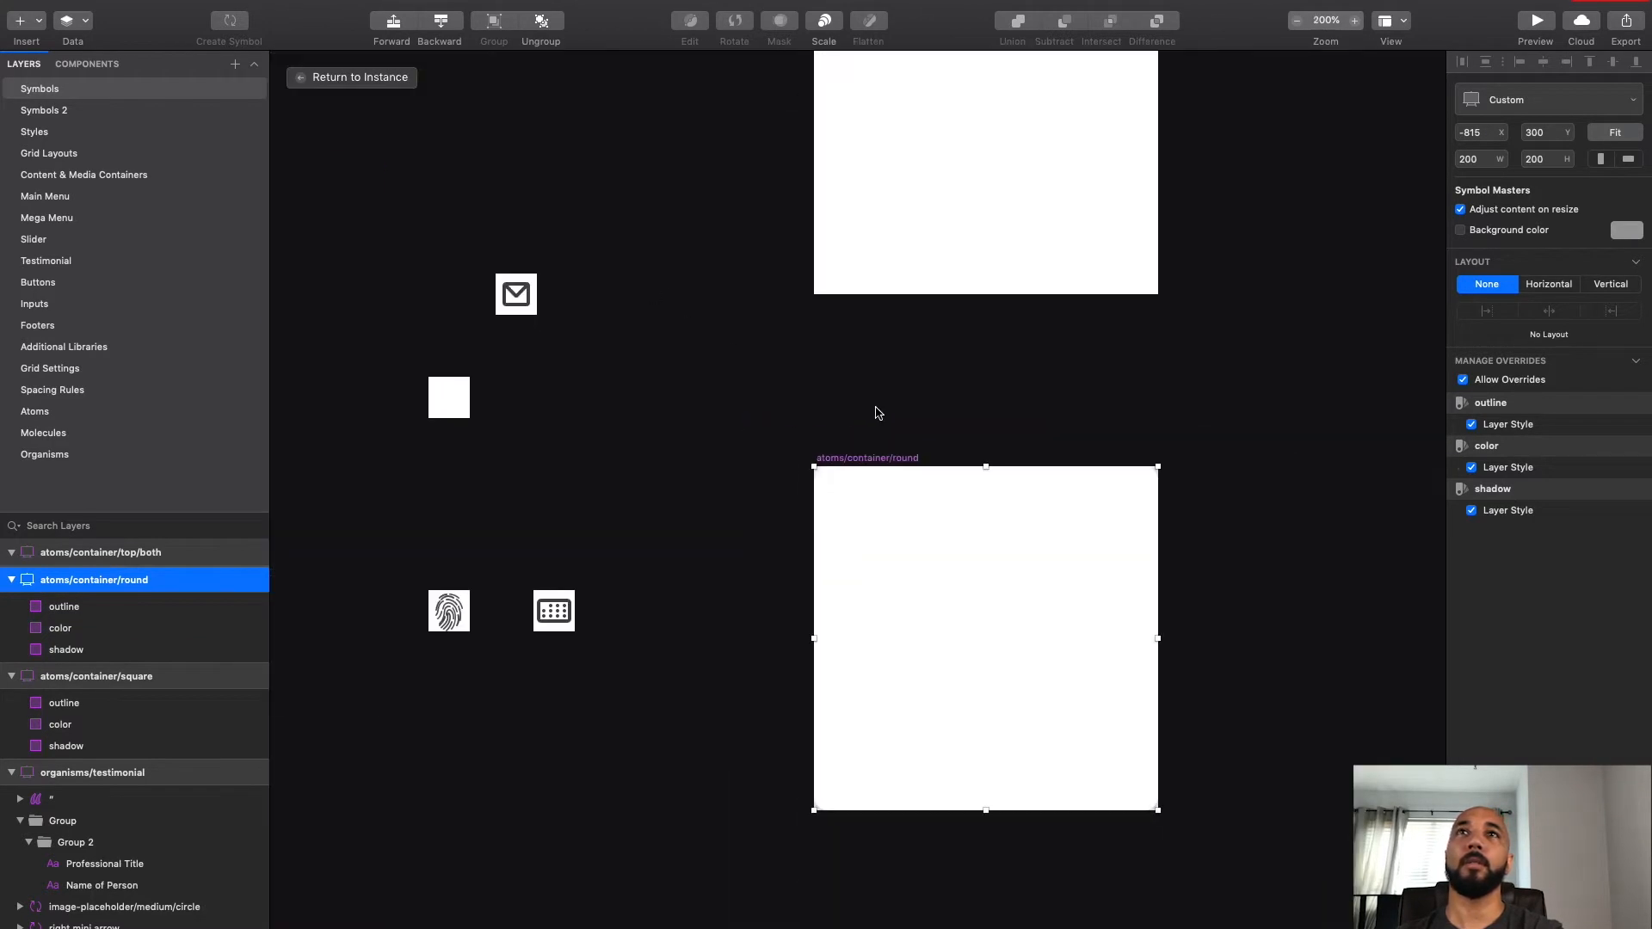
pyautogui.scroll(-2, 681, 404)
pyautogui.hscroll(3, 681, 403)
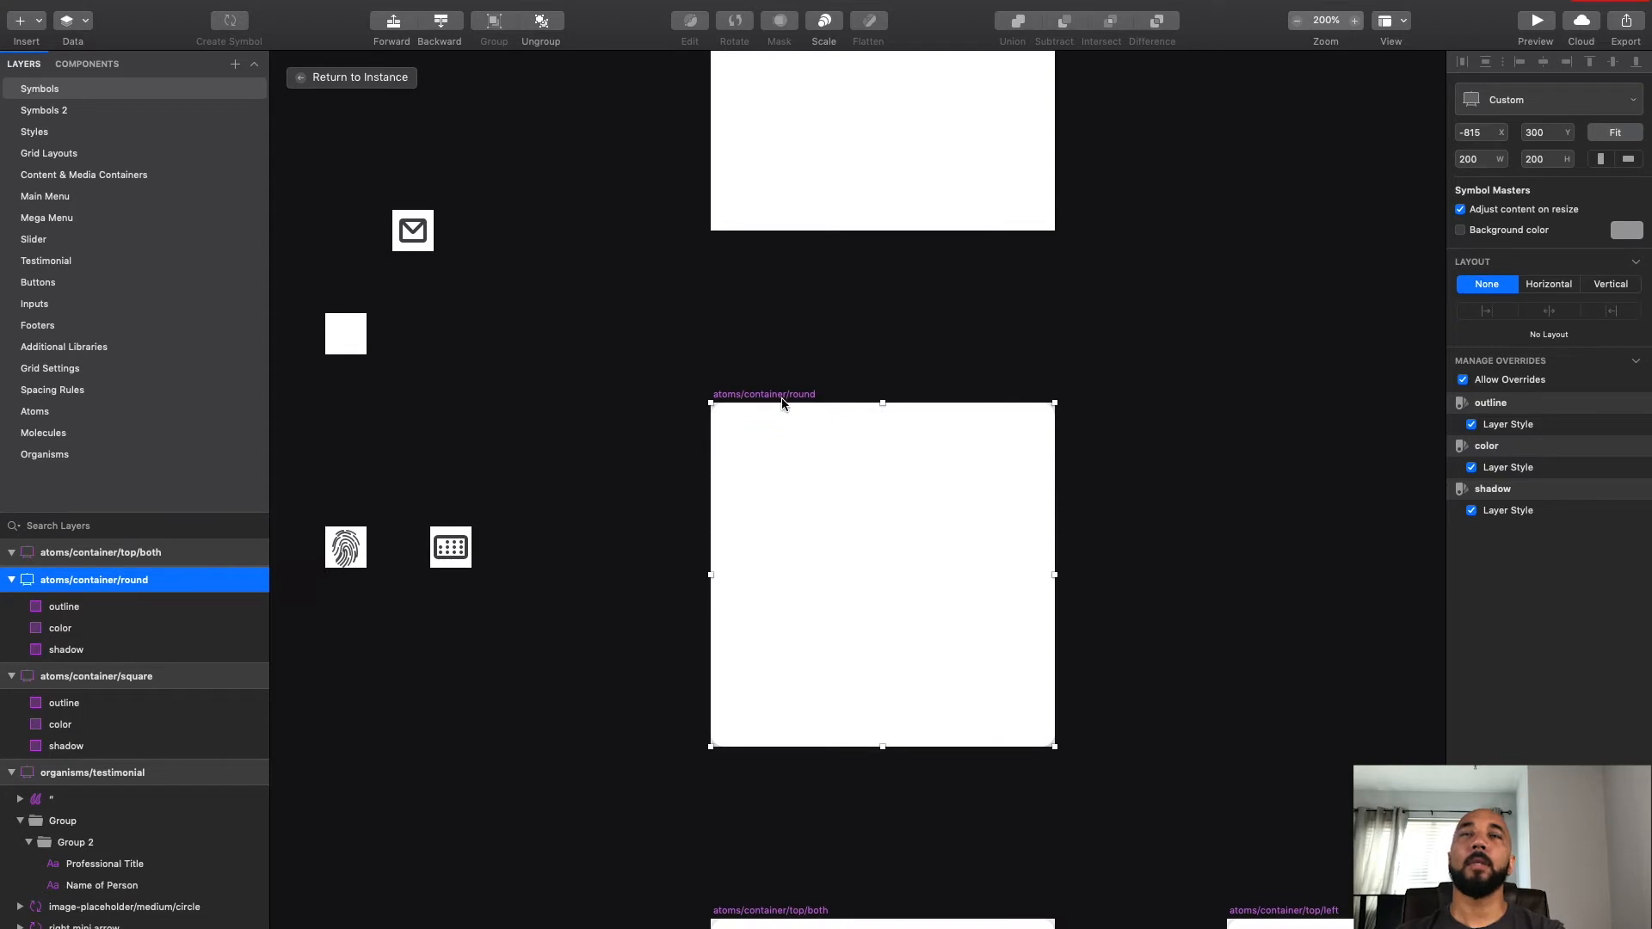
pyautogui.click(1091, 572)
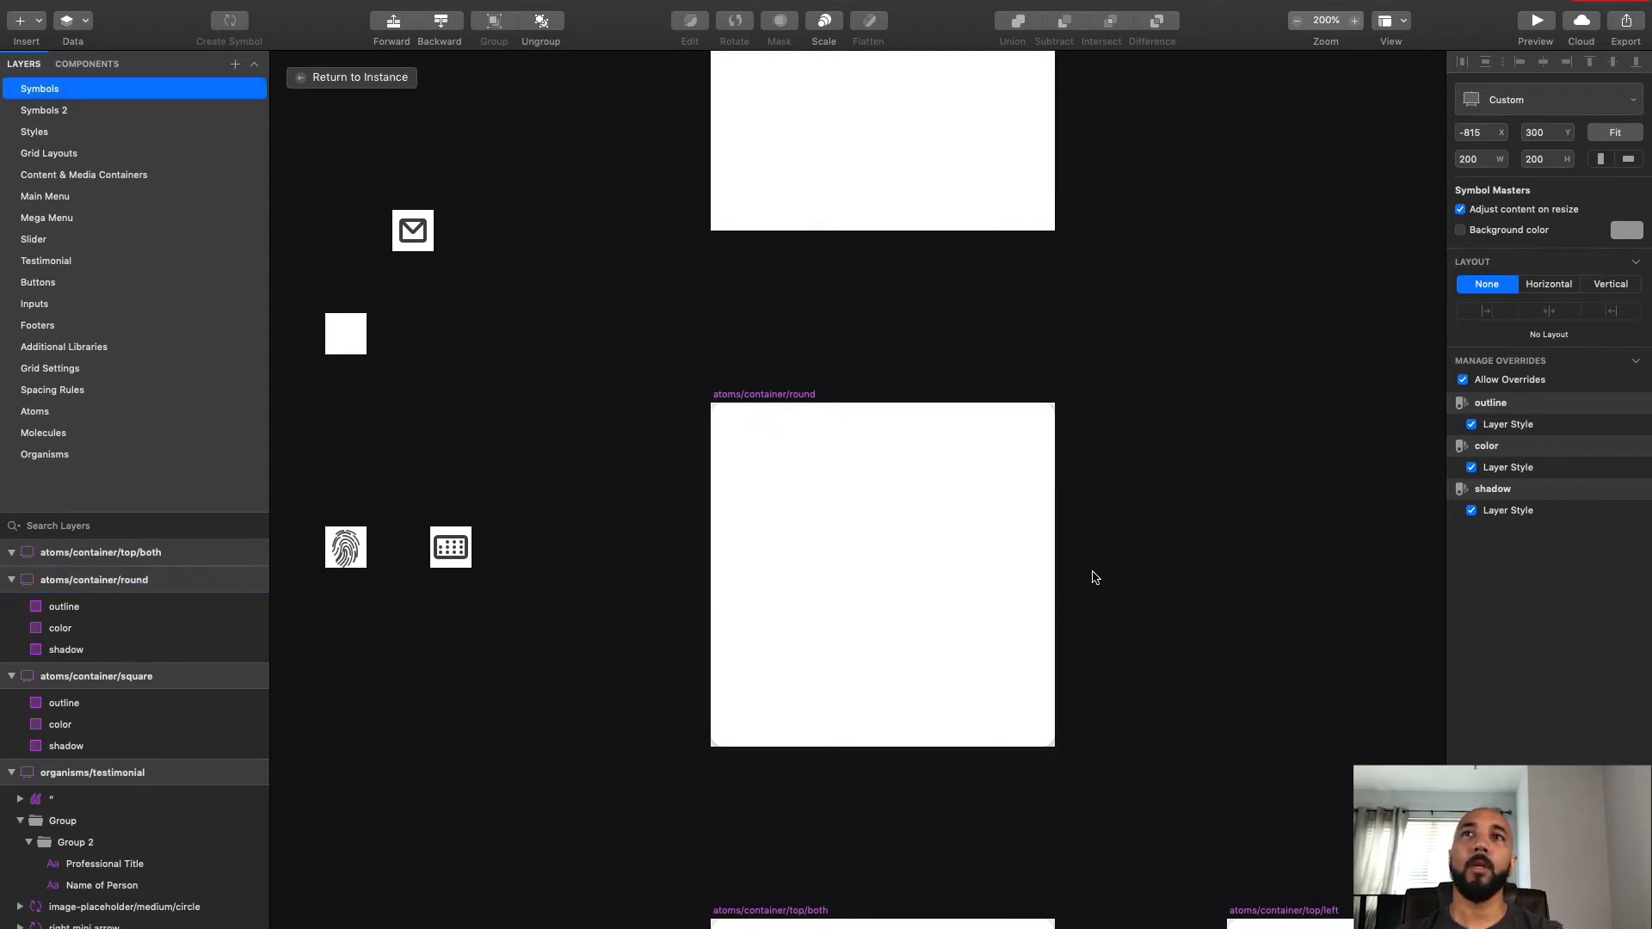
# Step: Inspect the outline, color and shadow layers of atoms/container/round one by one
pyautogui.click(36, 580)
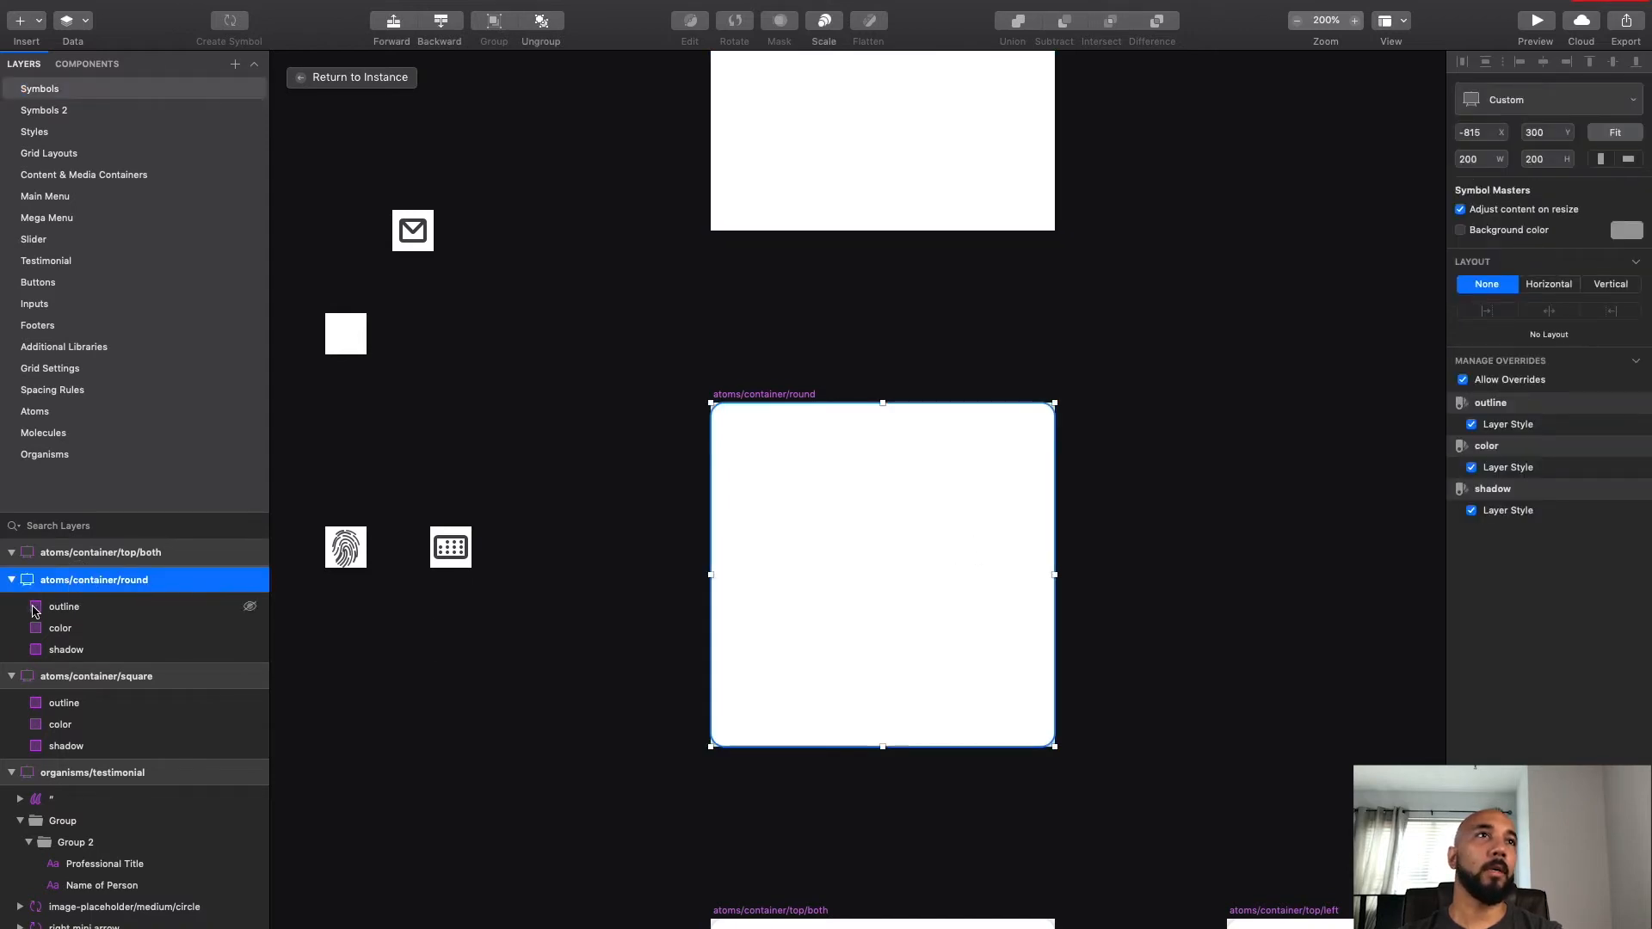
pyautogui.click(245, 606)
pyautogui.click(64, 628)
pyautogui.click(76, 651)
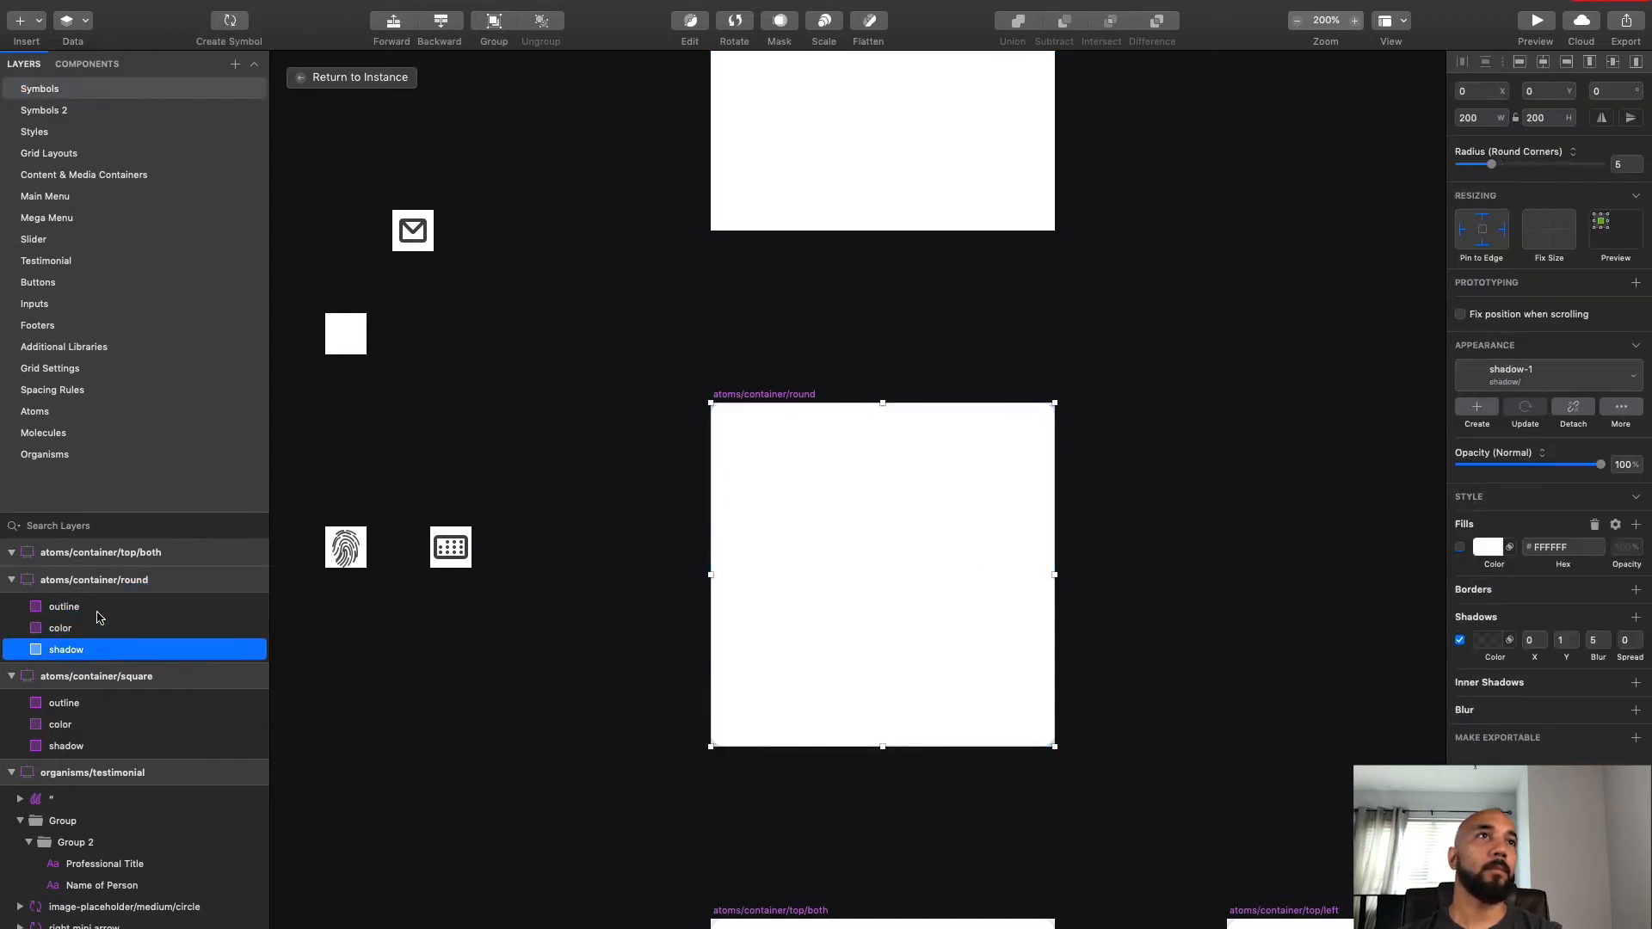
pyautogui.click(86, 607)
pyautogui.click(81, 628)
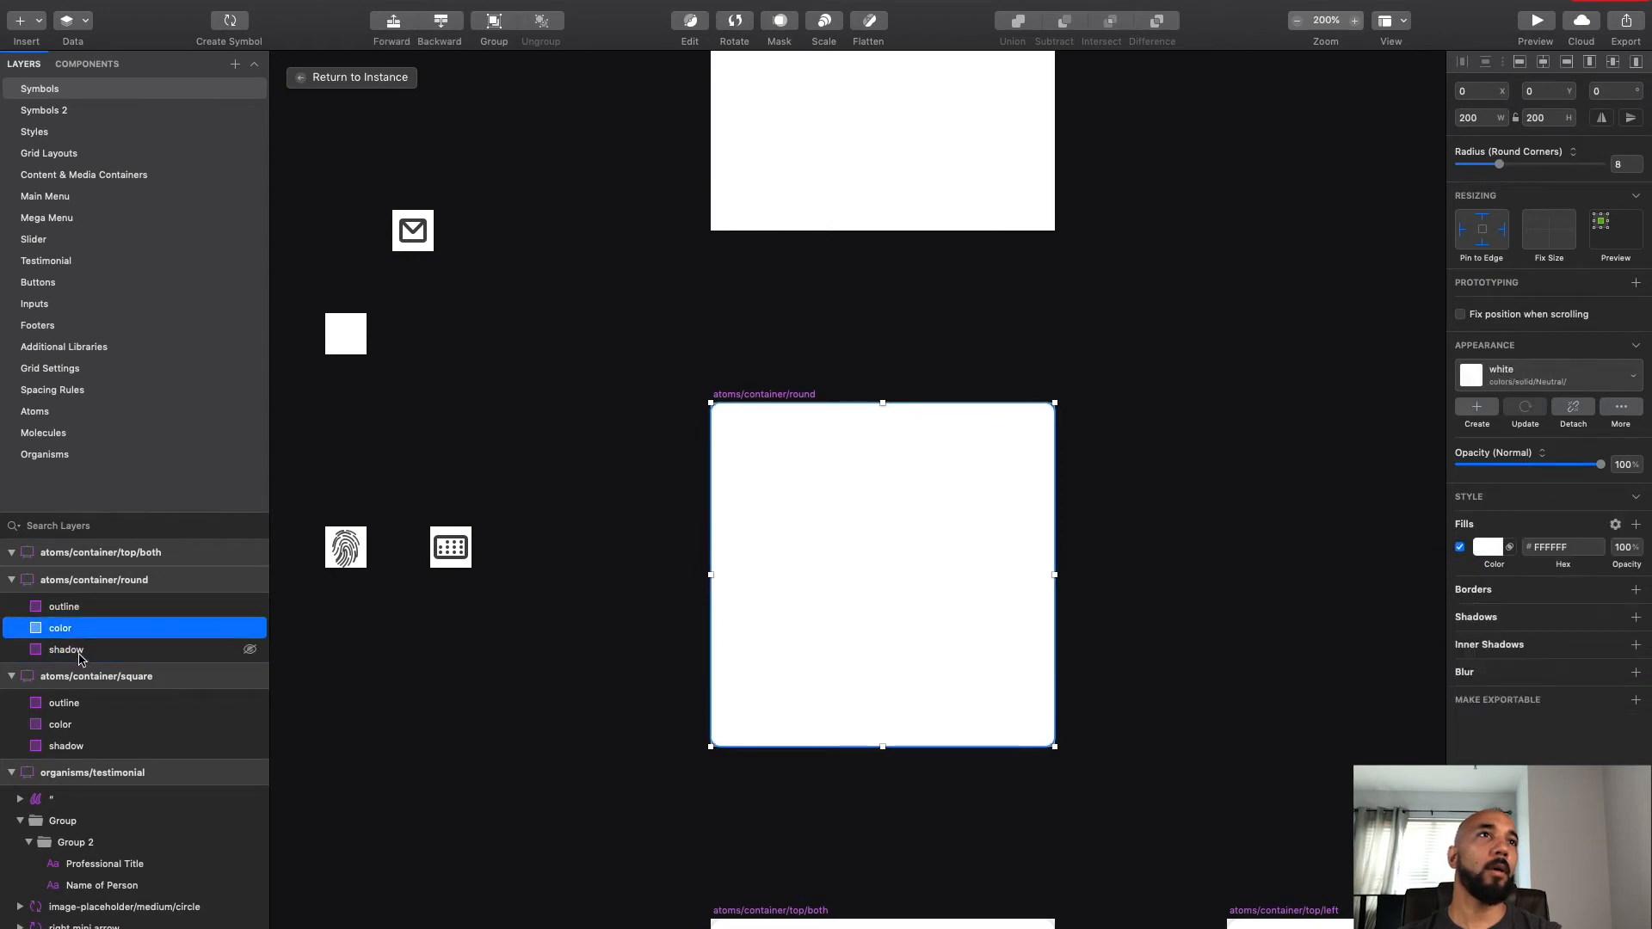
pyautogui.click(75, 651)
pyautogui.click(579, 689)
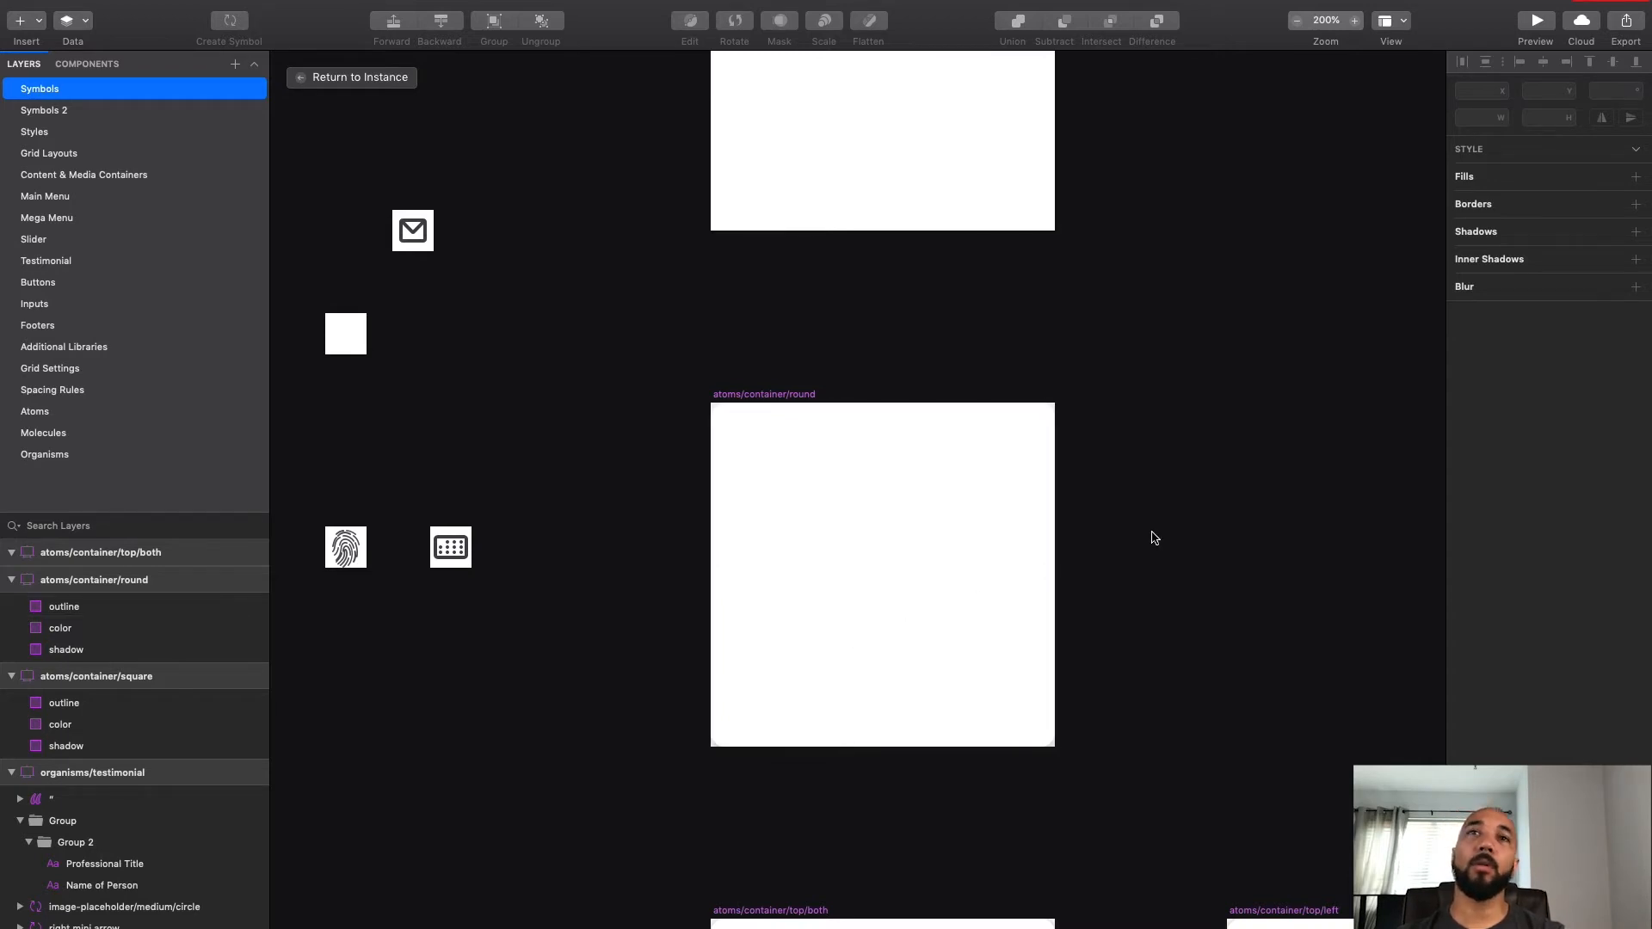
# Step: Try shifting the outline layer of atoms/container/round about 66 px to the left, and undo the move
pyautogui.click(974, 632)
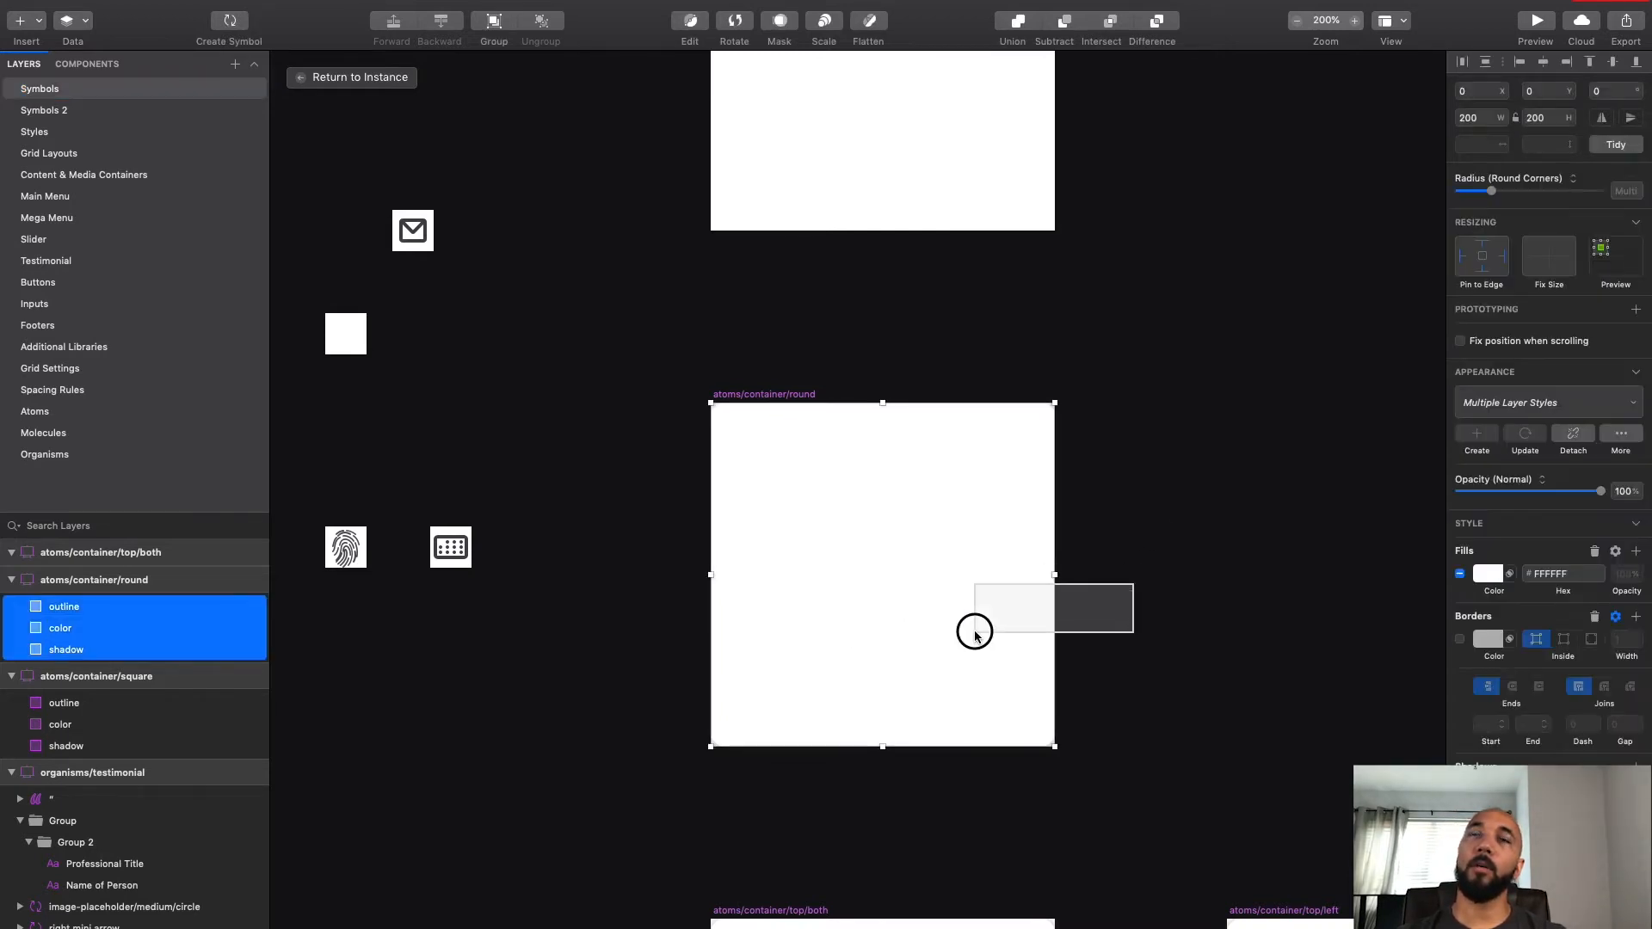
pyautogui.click(1173, 628)
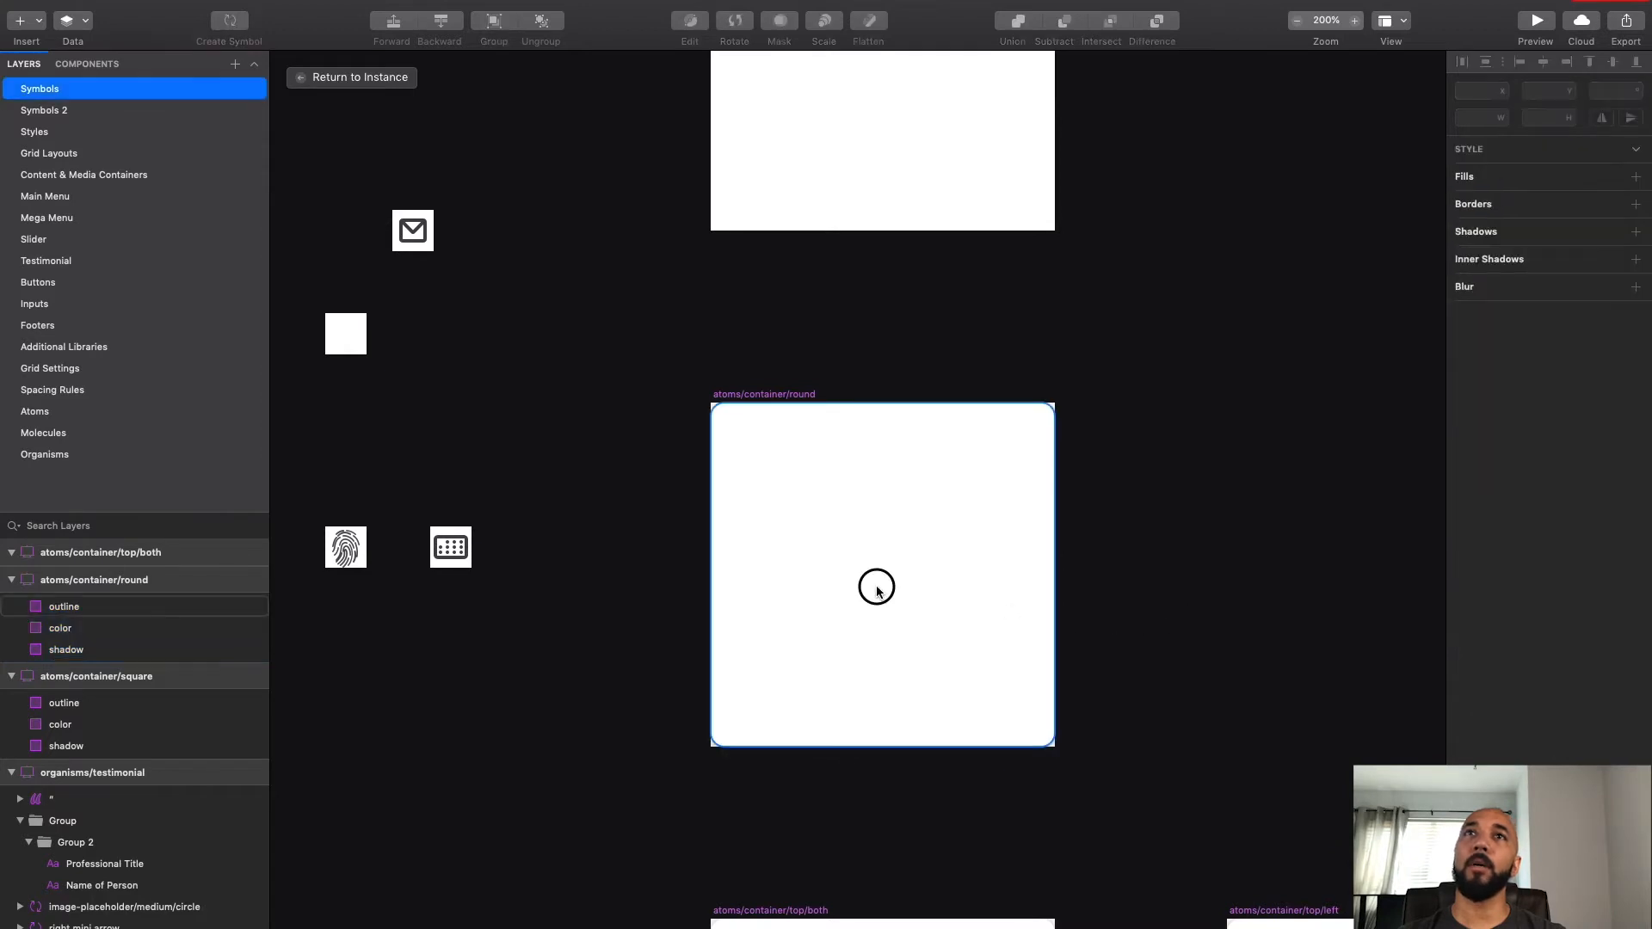
pyautogui.click(926, 579)
pyautogui.moveTo(924, 578); pyautogui.dragTo(810, 576)
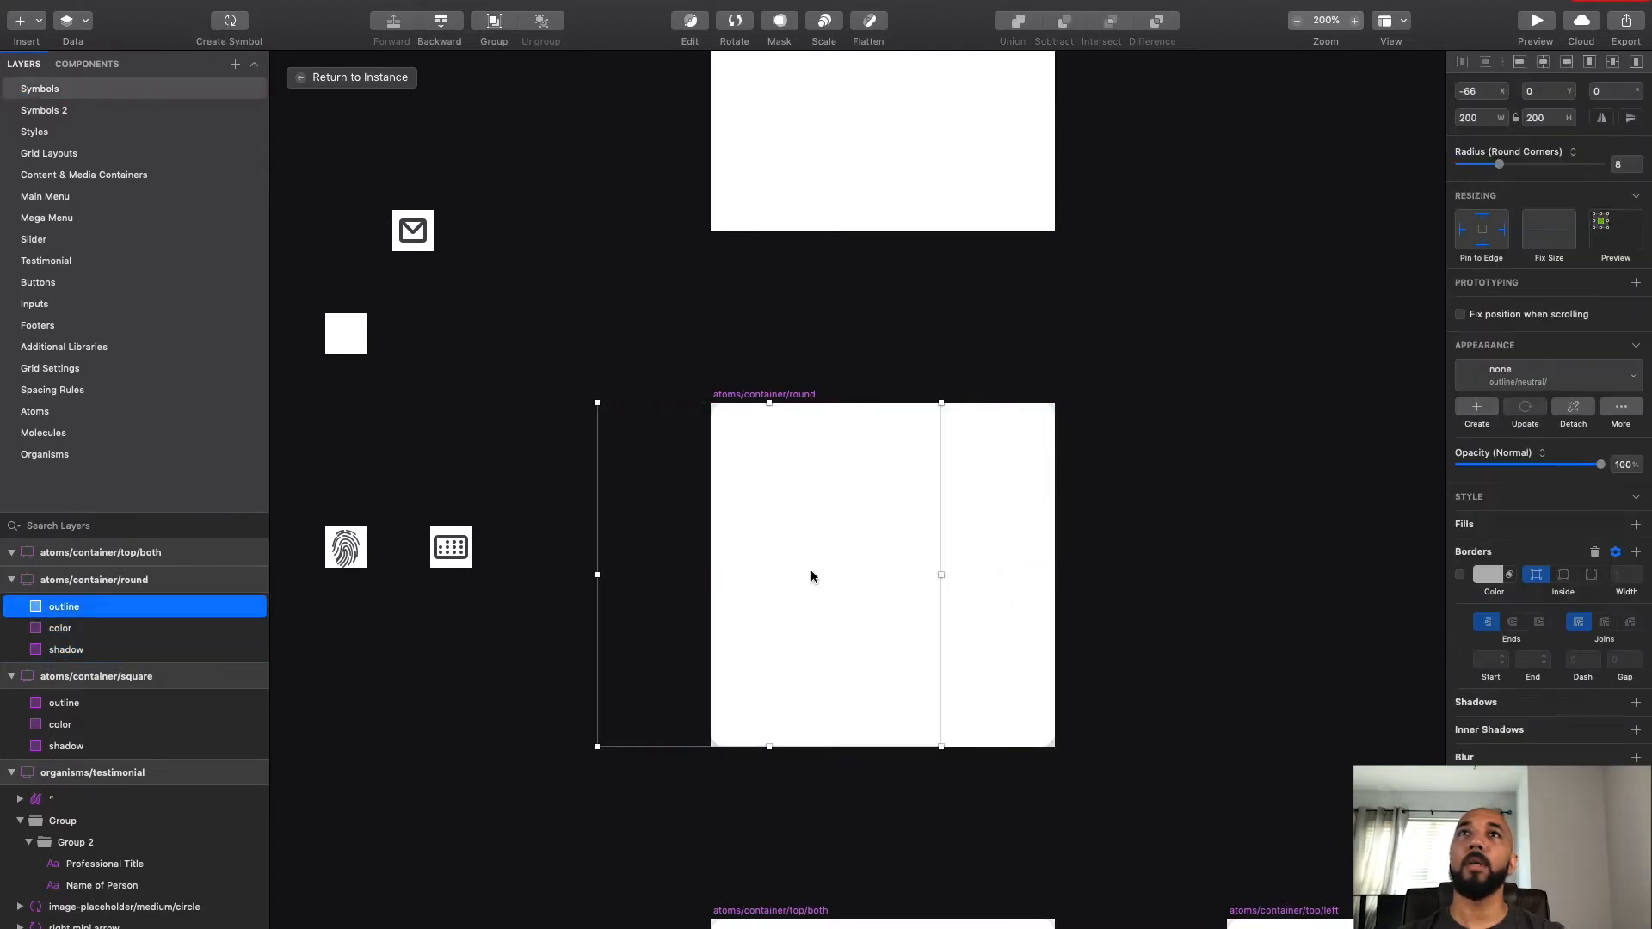
pyautogui.press('super+z')
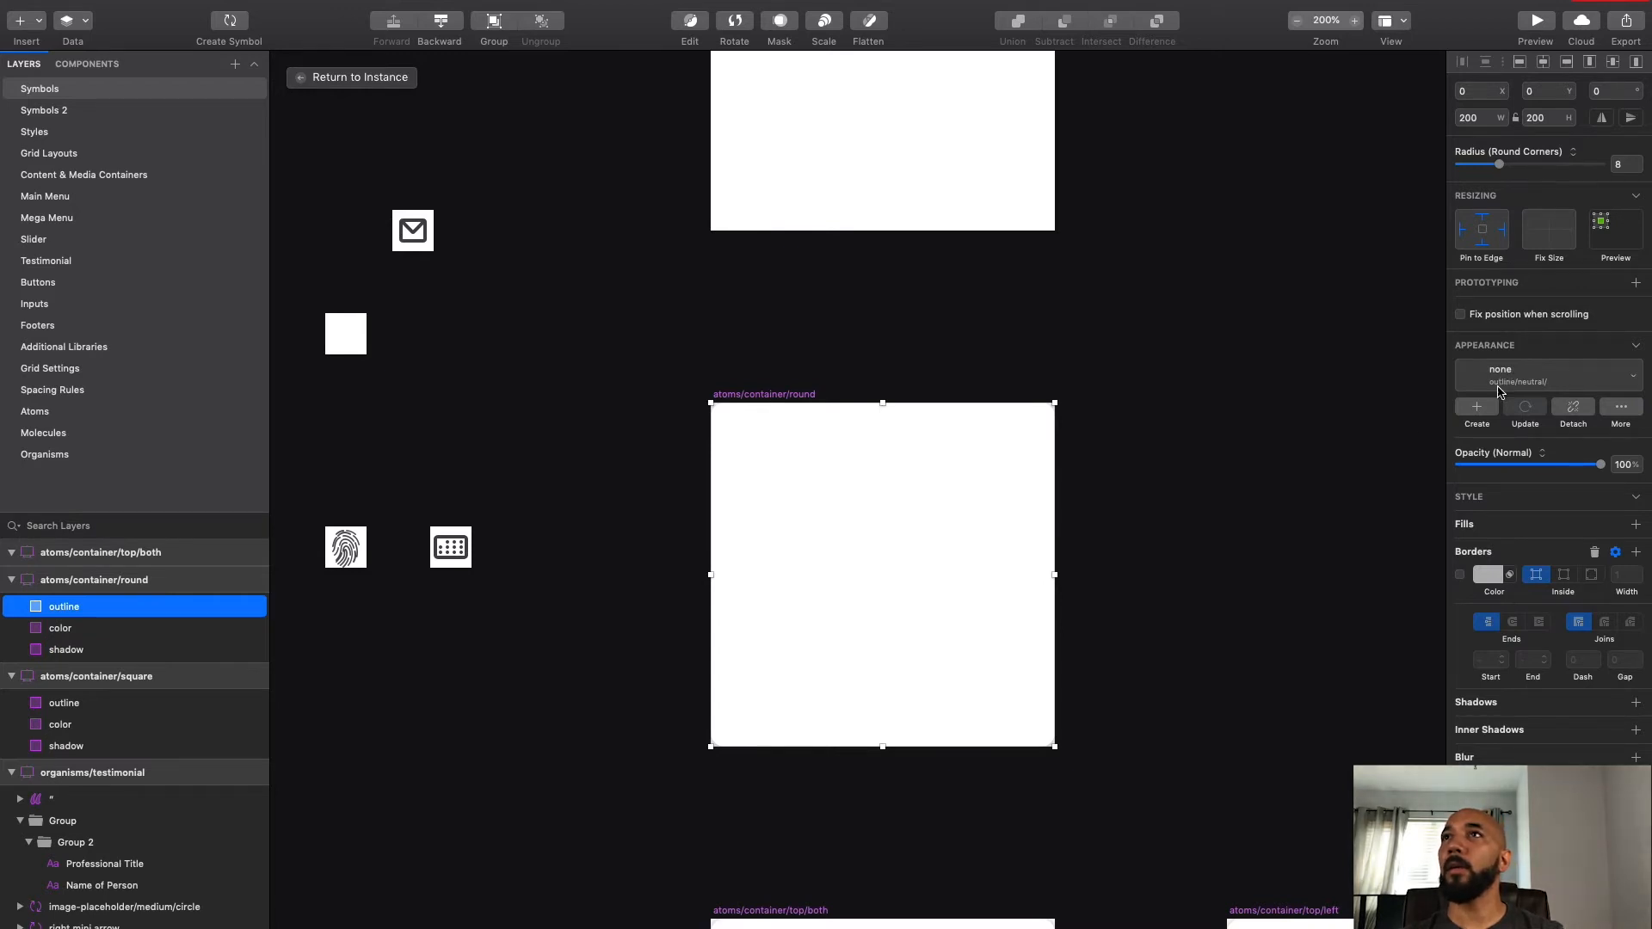
# Step: Examine the layer styles available for the outline layer, from the neutral outlines to the theme outline colors
pyautogui.click(1563, 383)
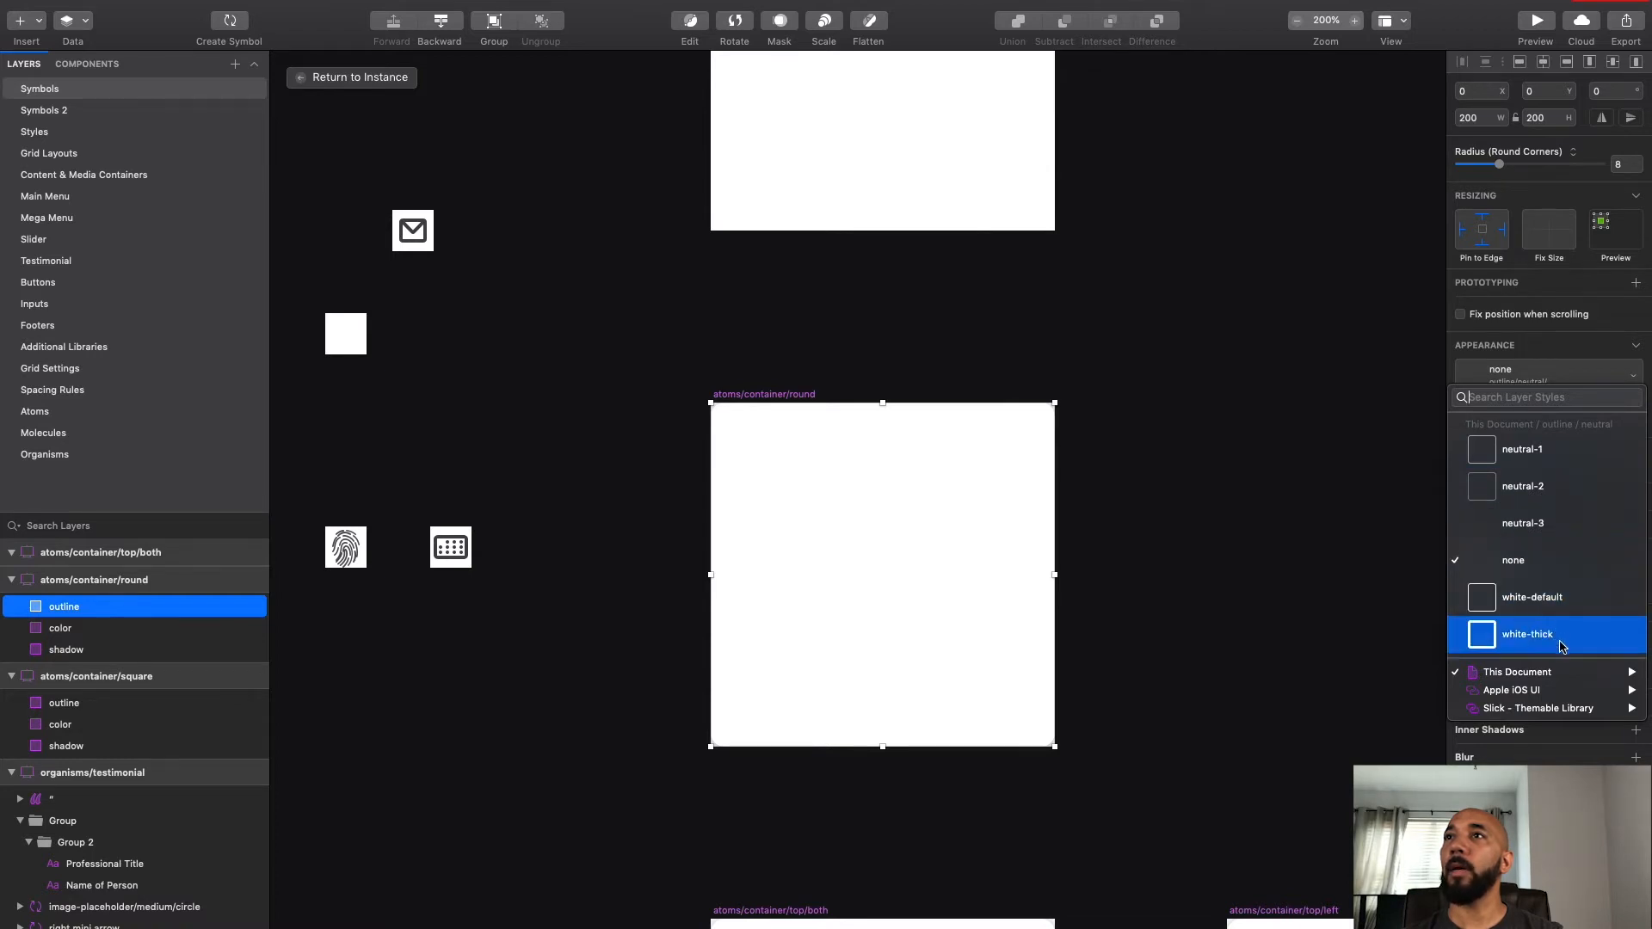
pyautogui.moveTo(1515, 676)
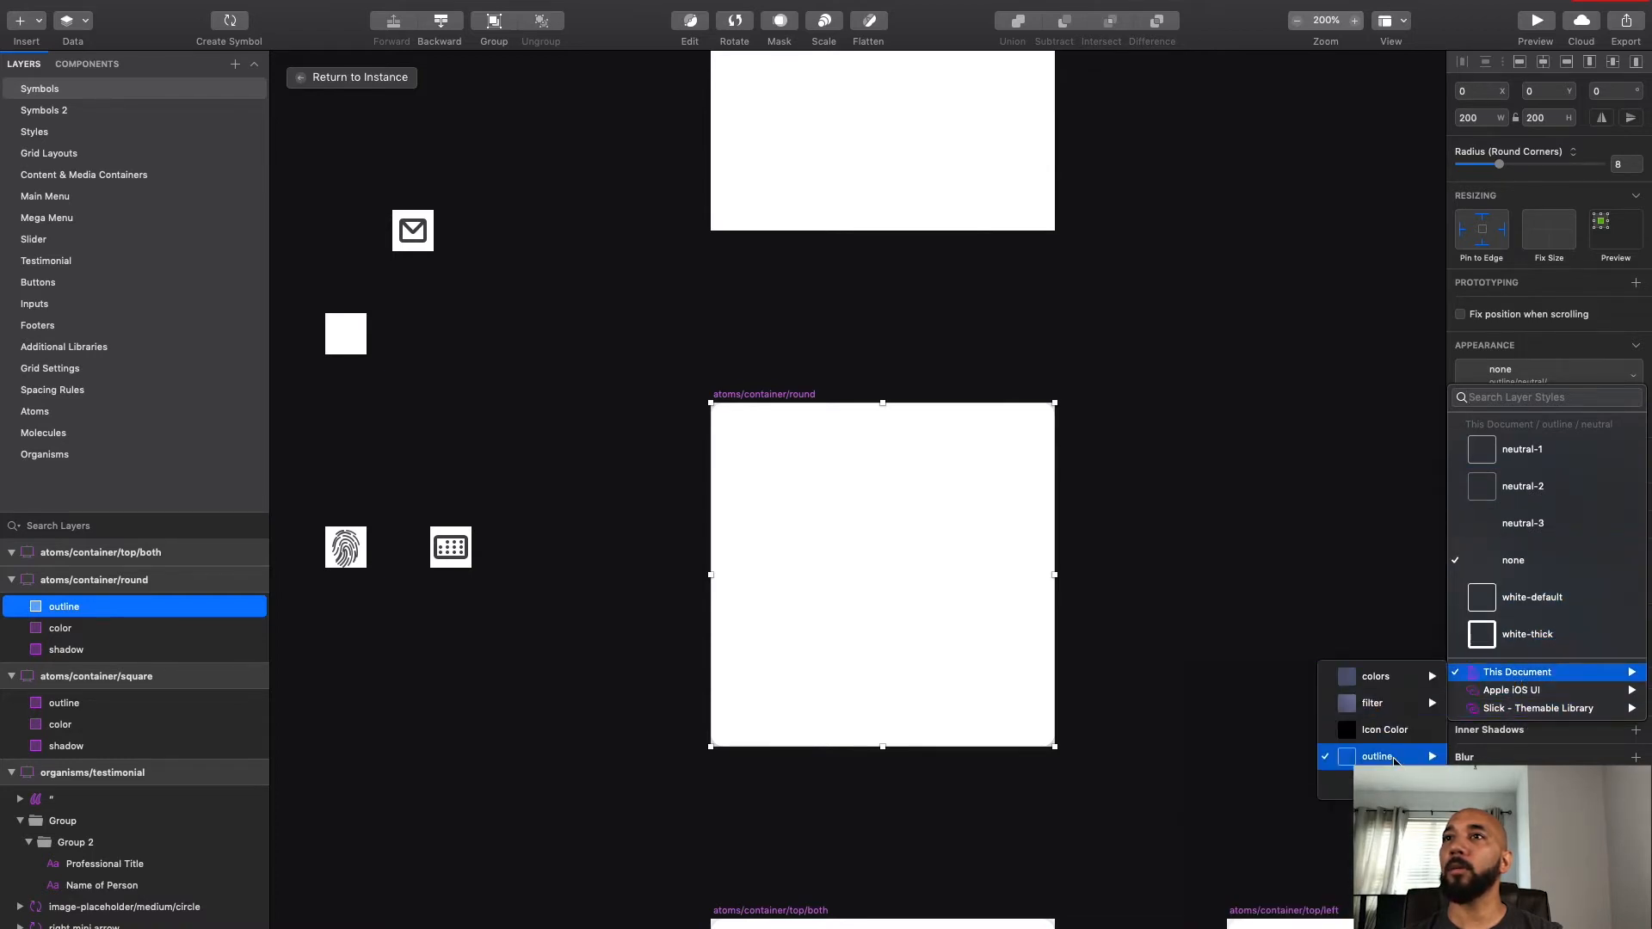
pyautogui.moveTo(1381, 758)
pyautogui.moveTo(1247, 791)
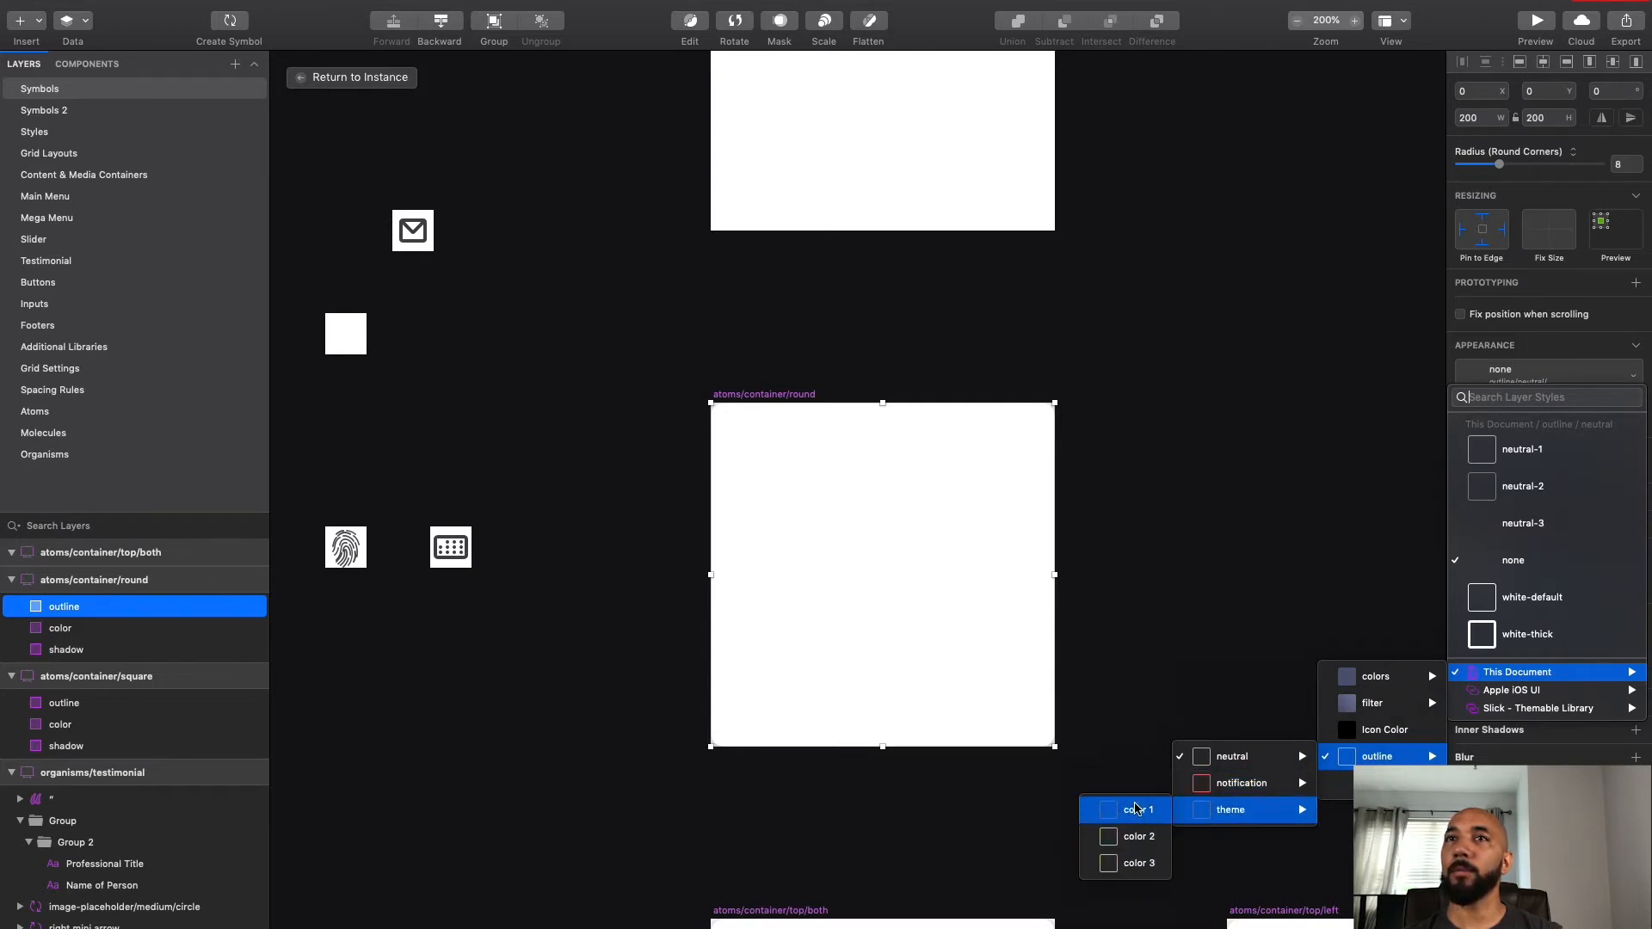
pyautogui.click(1132, 817)
# Step: Try the neutral 4 and color-2 dark styles on the color layer of atoms/container/round, and undo both style changes
pyautogui.click(110, 632)
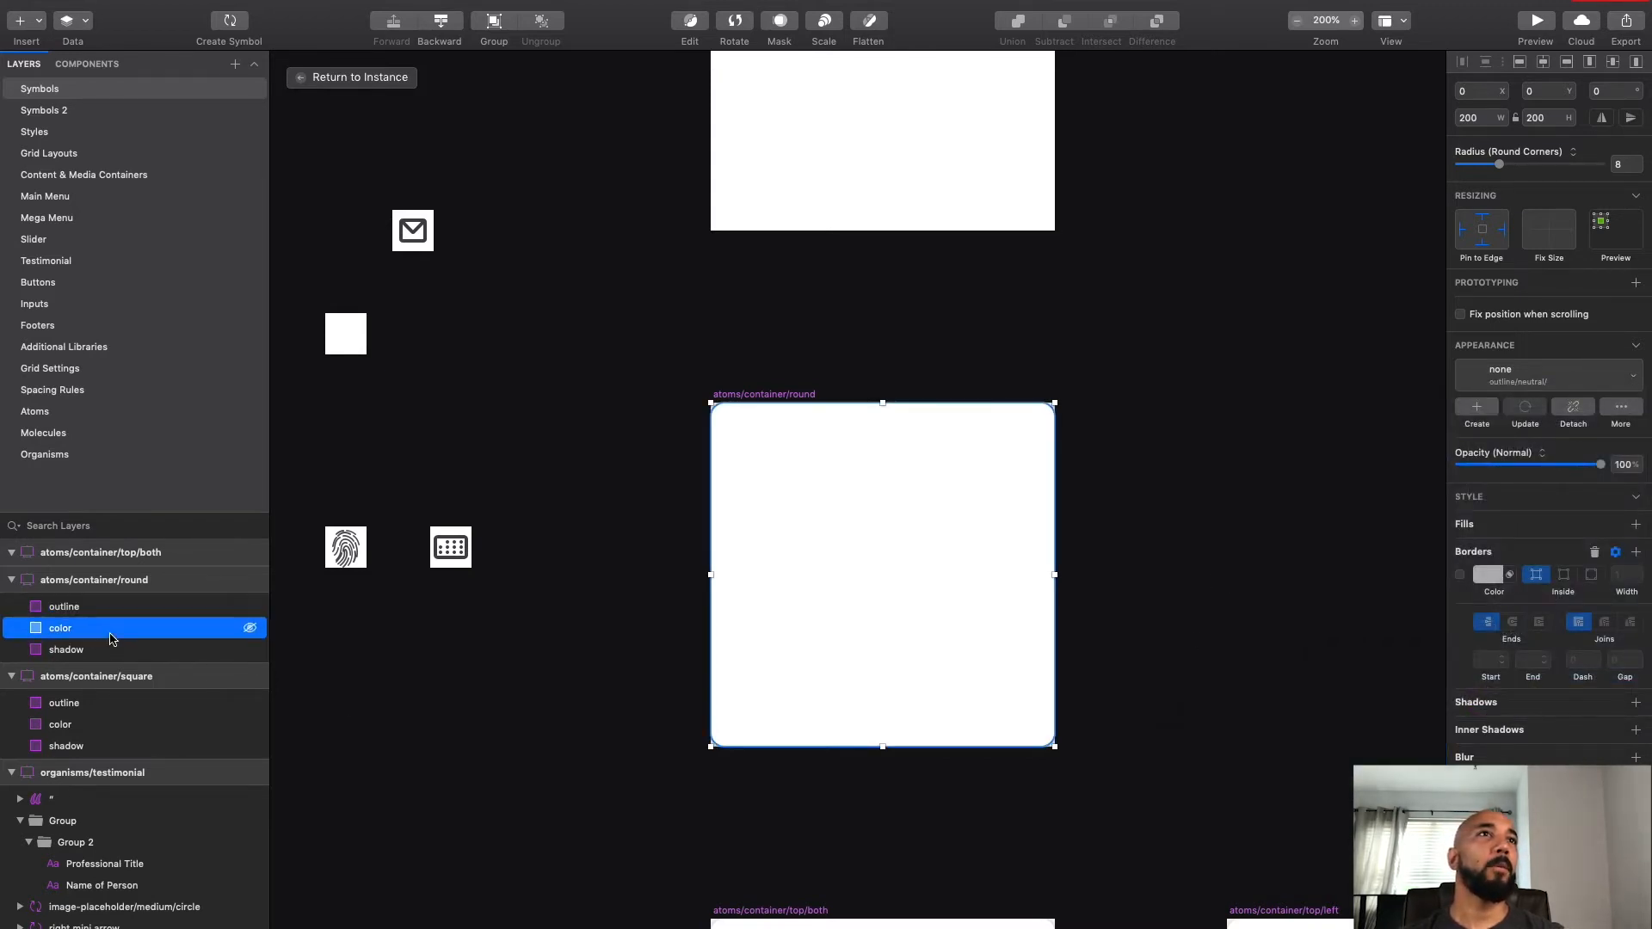
pyautogui.click(1572, 375)
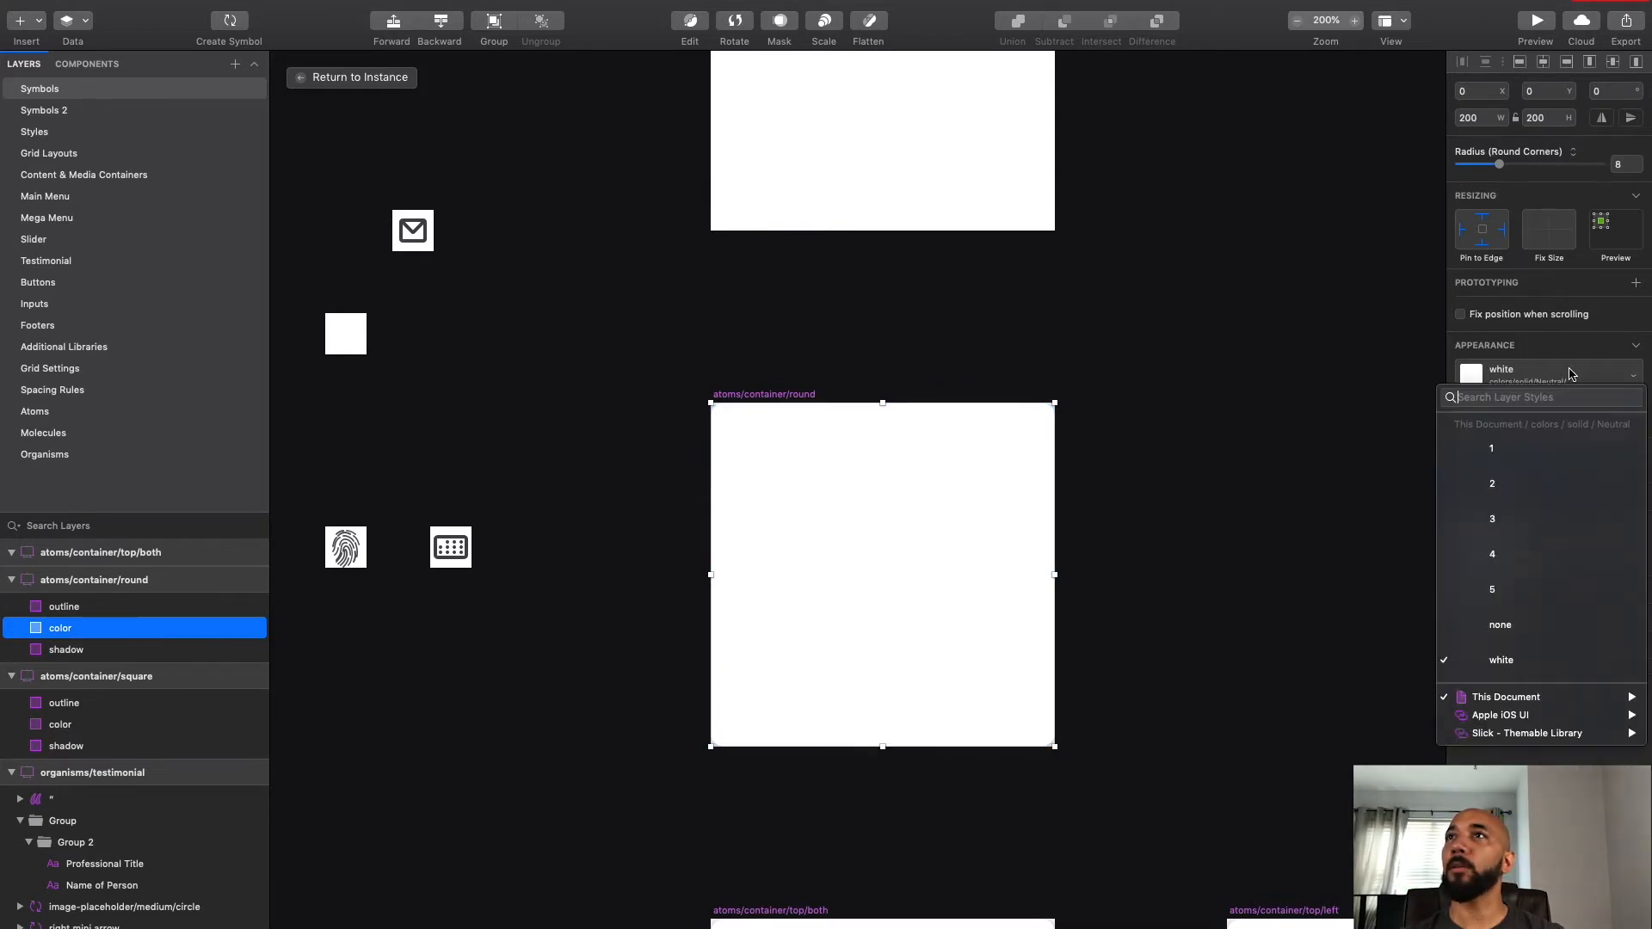
pyautogui.click(1514, 553)
pyautogui.click(1548, 379)
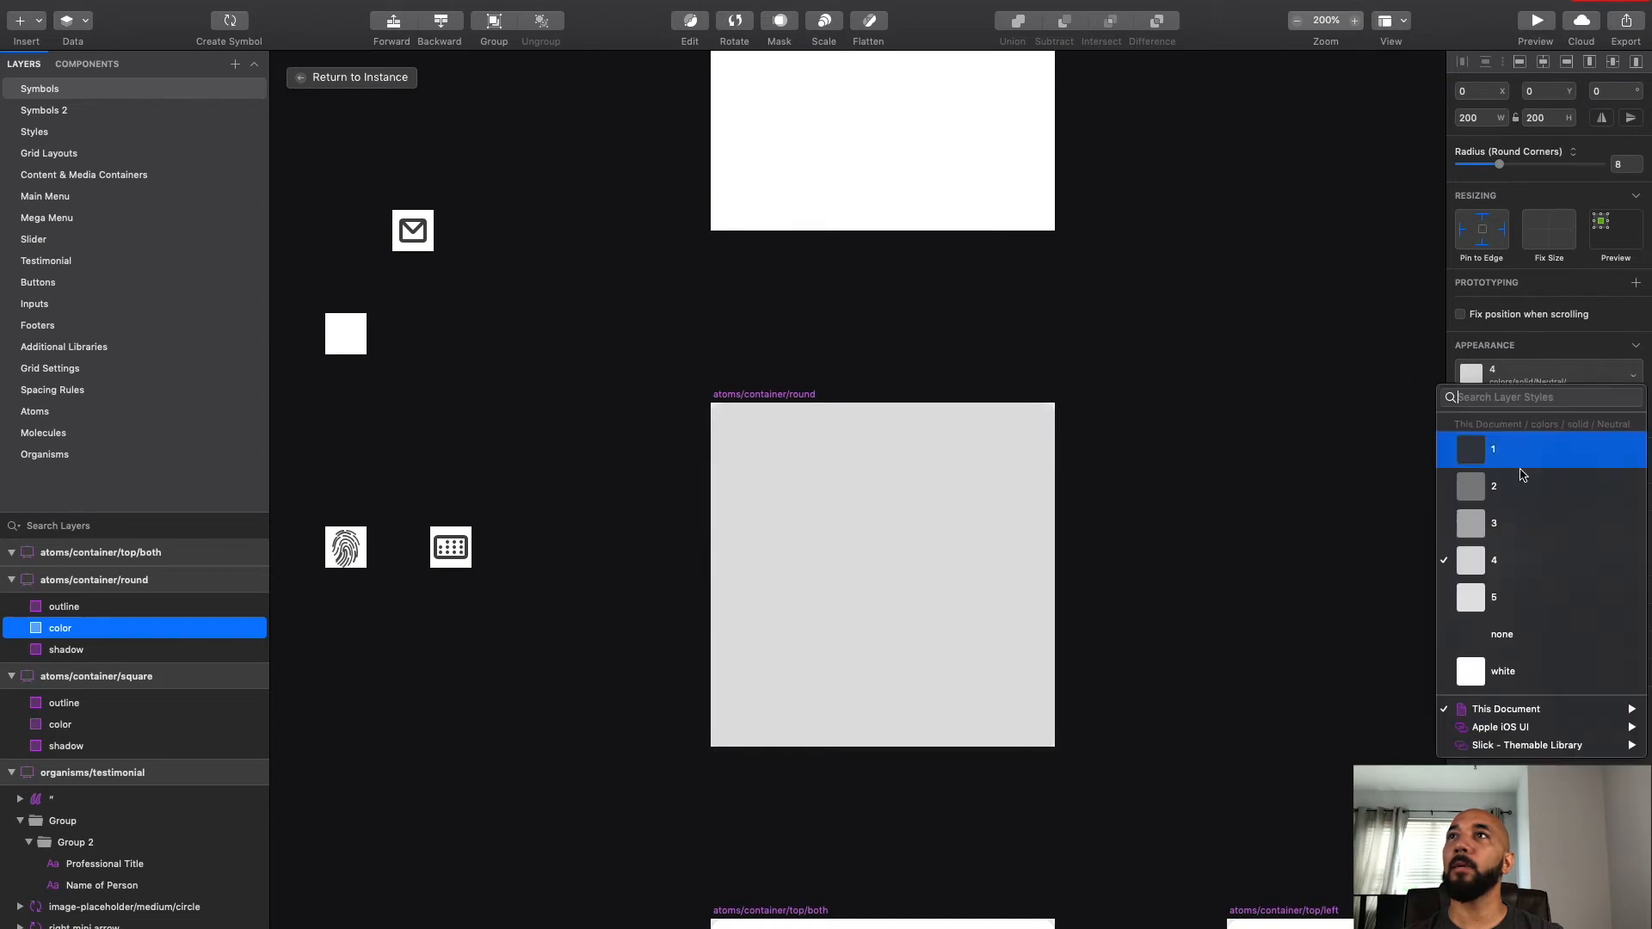
pyautogui.moveTo(1515, 709)
pyautogui.moveTo(1351, 725)
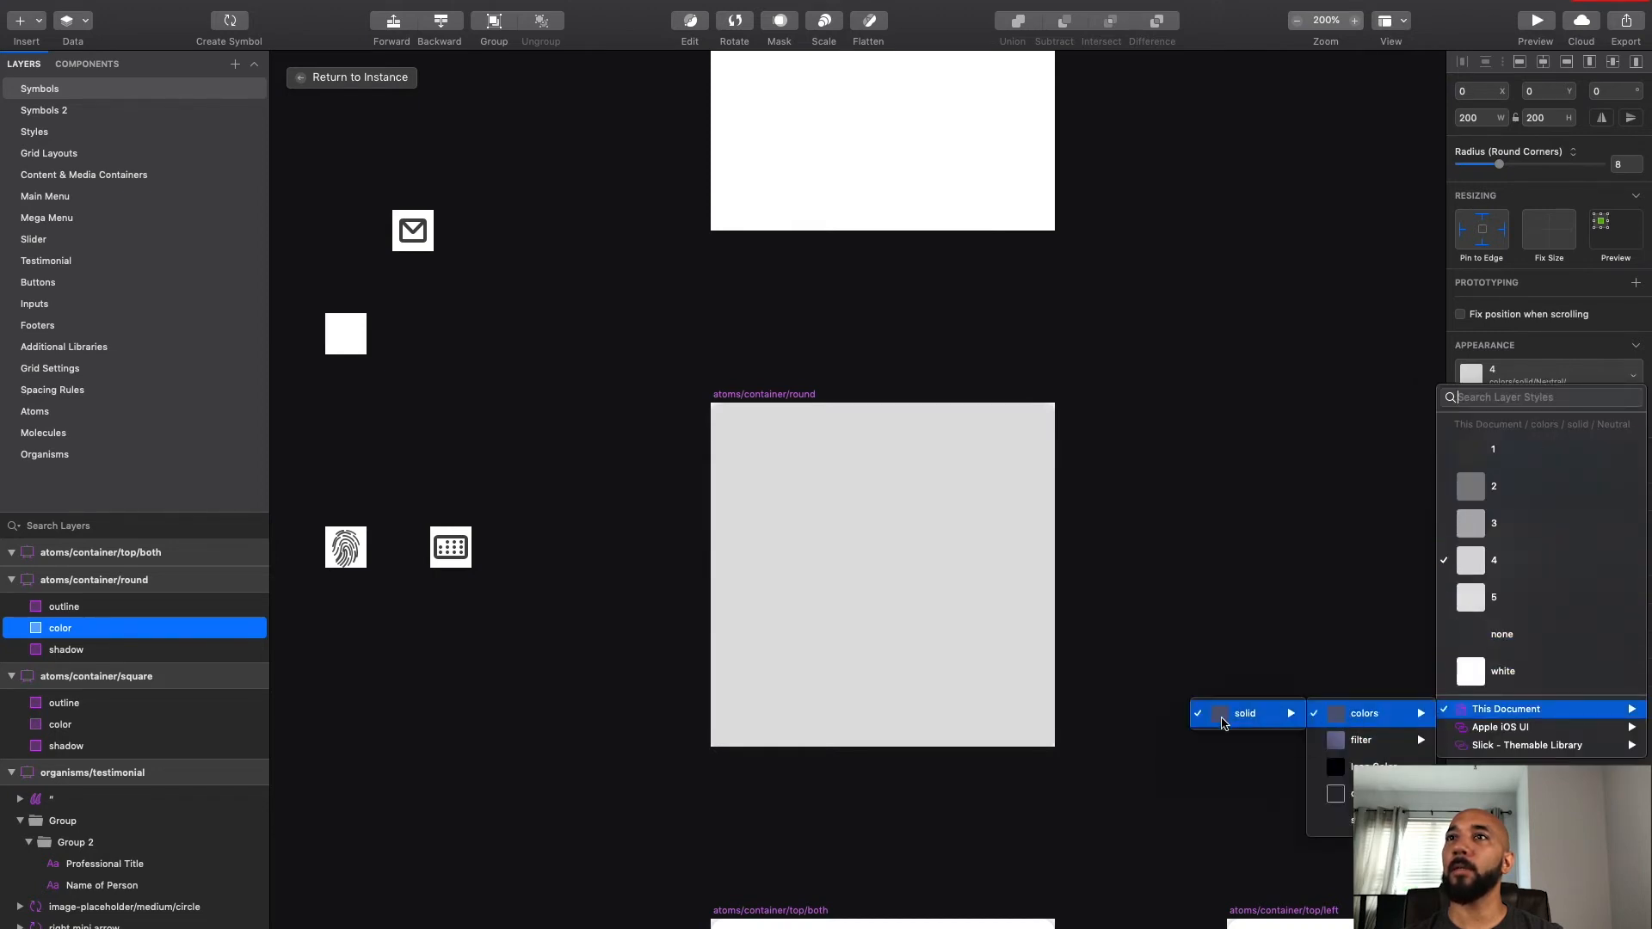
pyautogui.moveTo(1221, 721)
pyautogui.click(1116, 740)
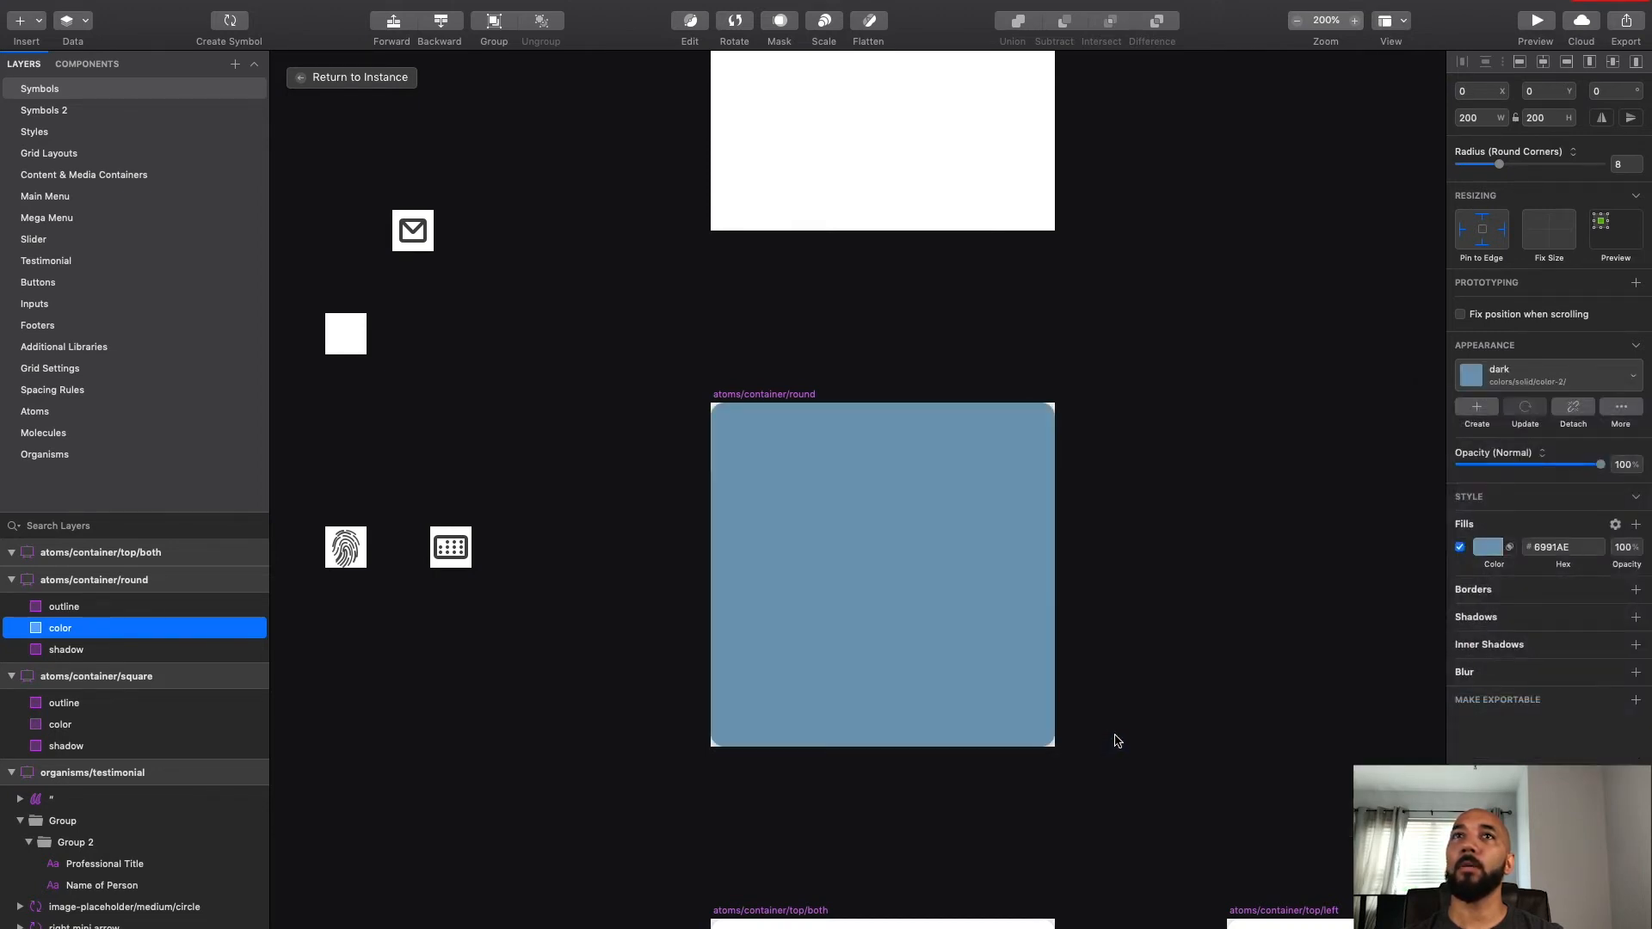
pyautogui.click(1248, 542)
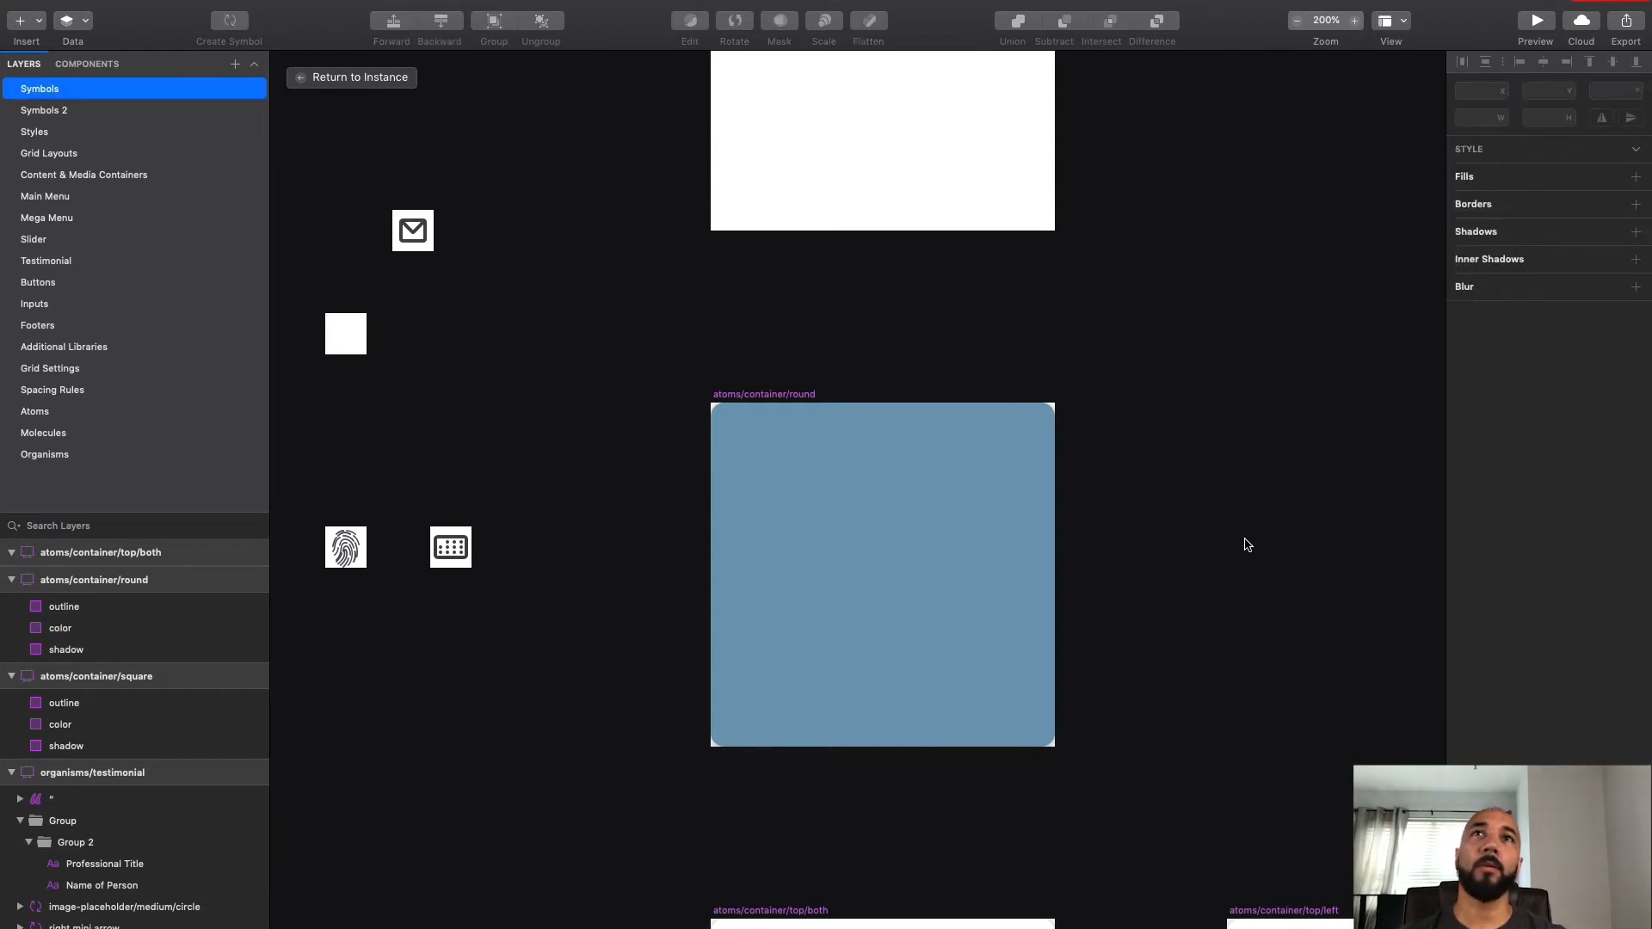
pyautogui.press('super+z')
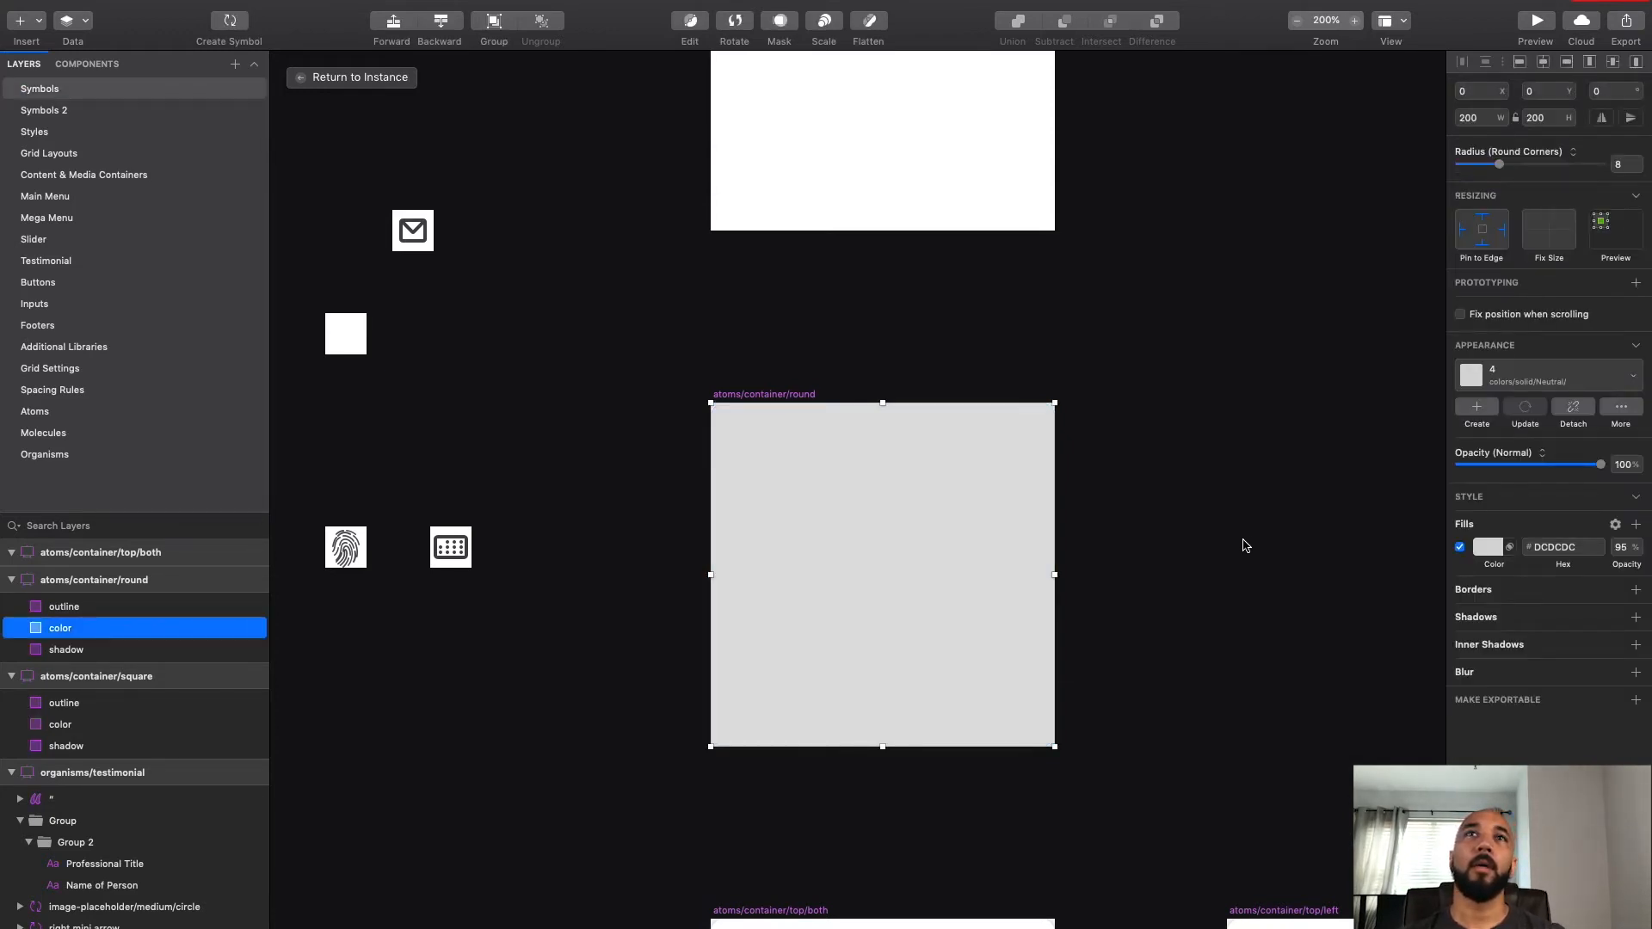
pyautogui.press('super+z')
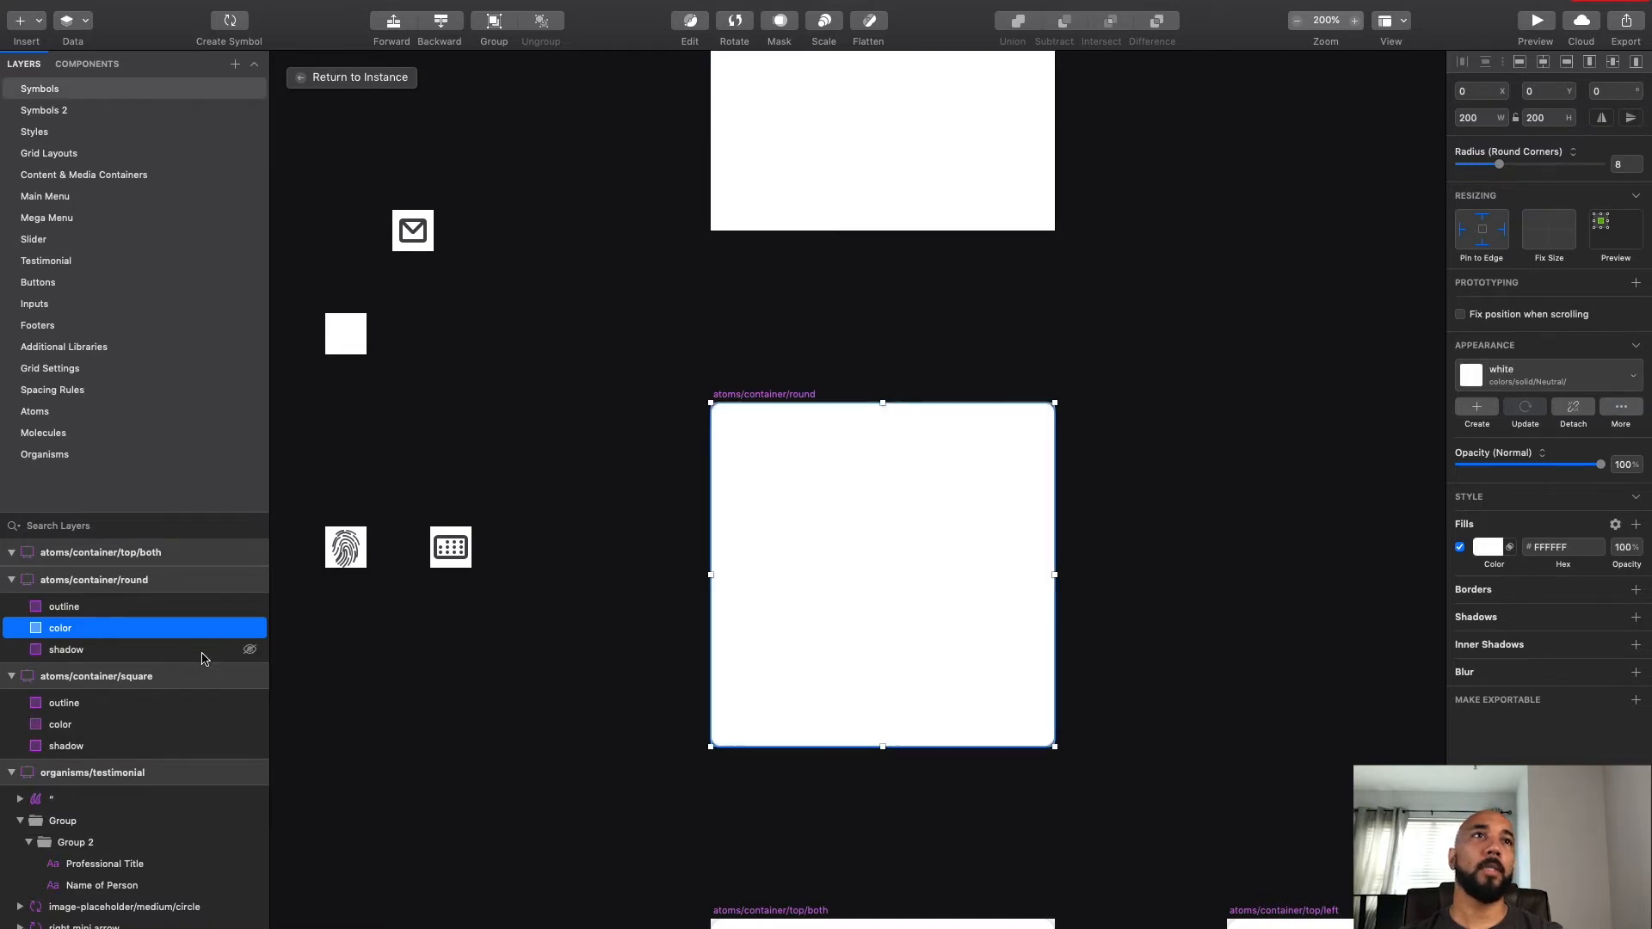
# Step: Examine the layer styles available for the shadow layer of atoms/container/round
pyautogui.click(204, 654)
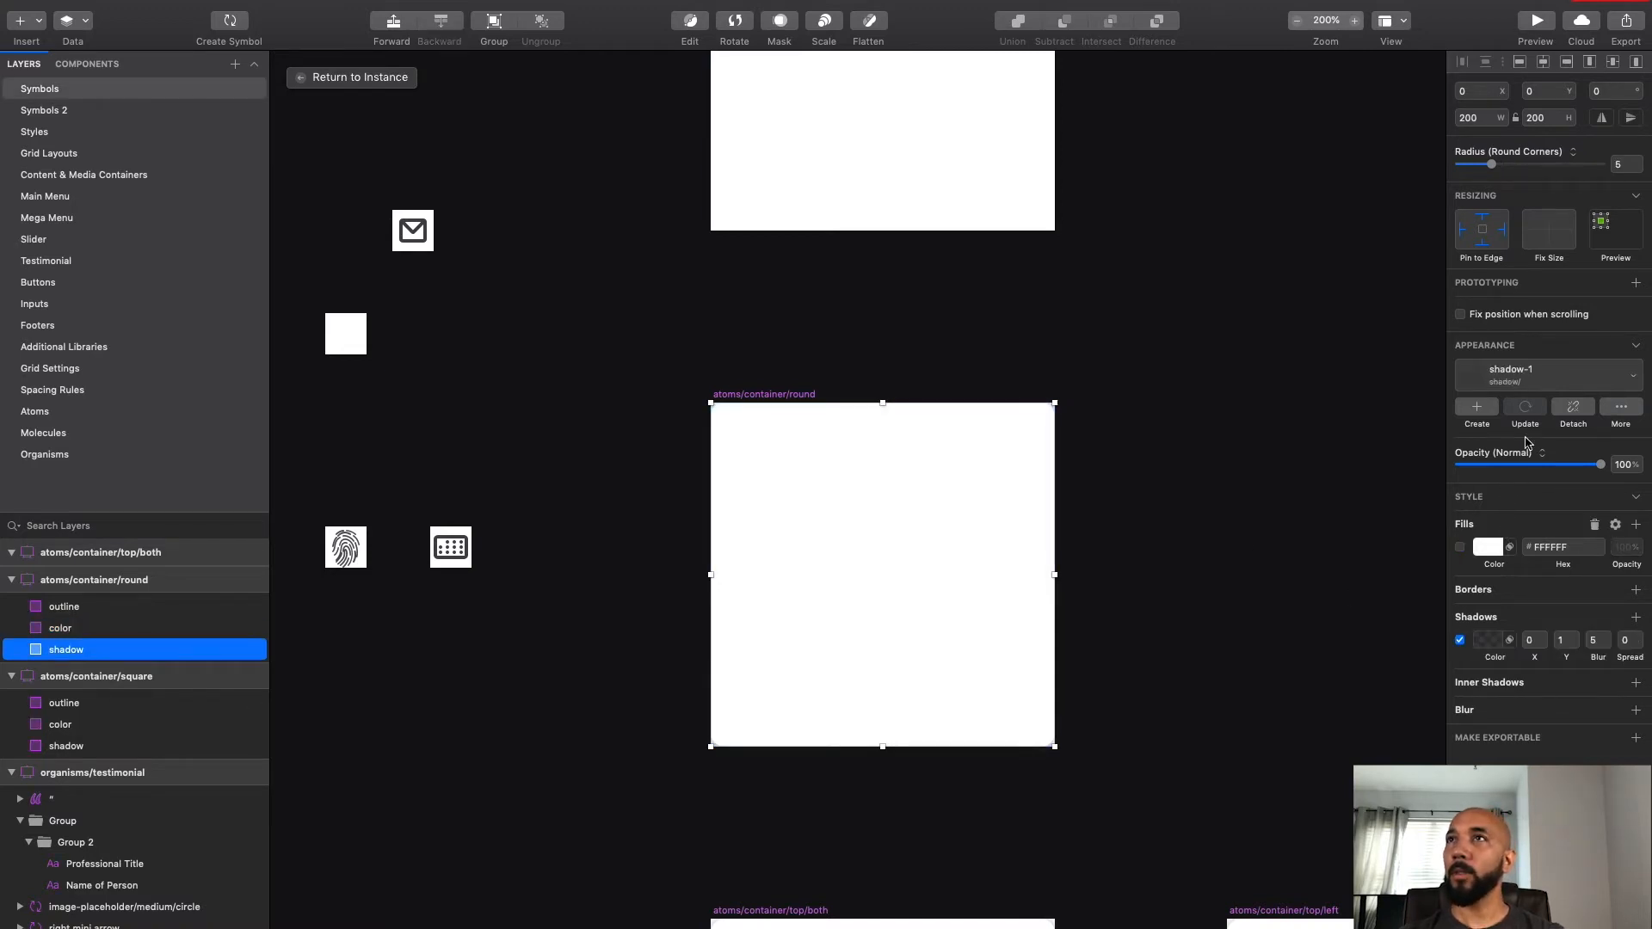
pyautogui.click(1542, 386)
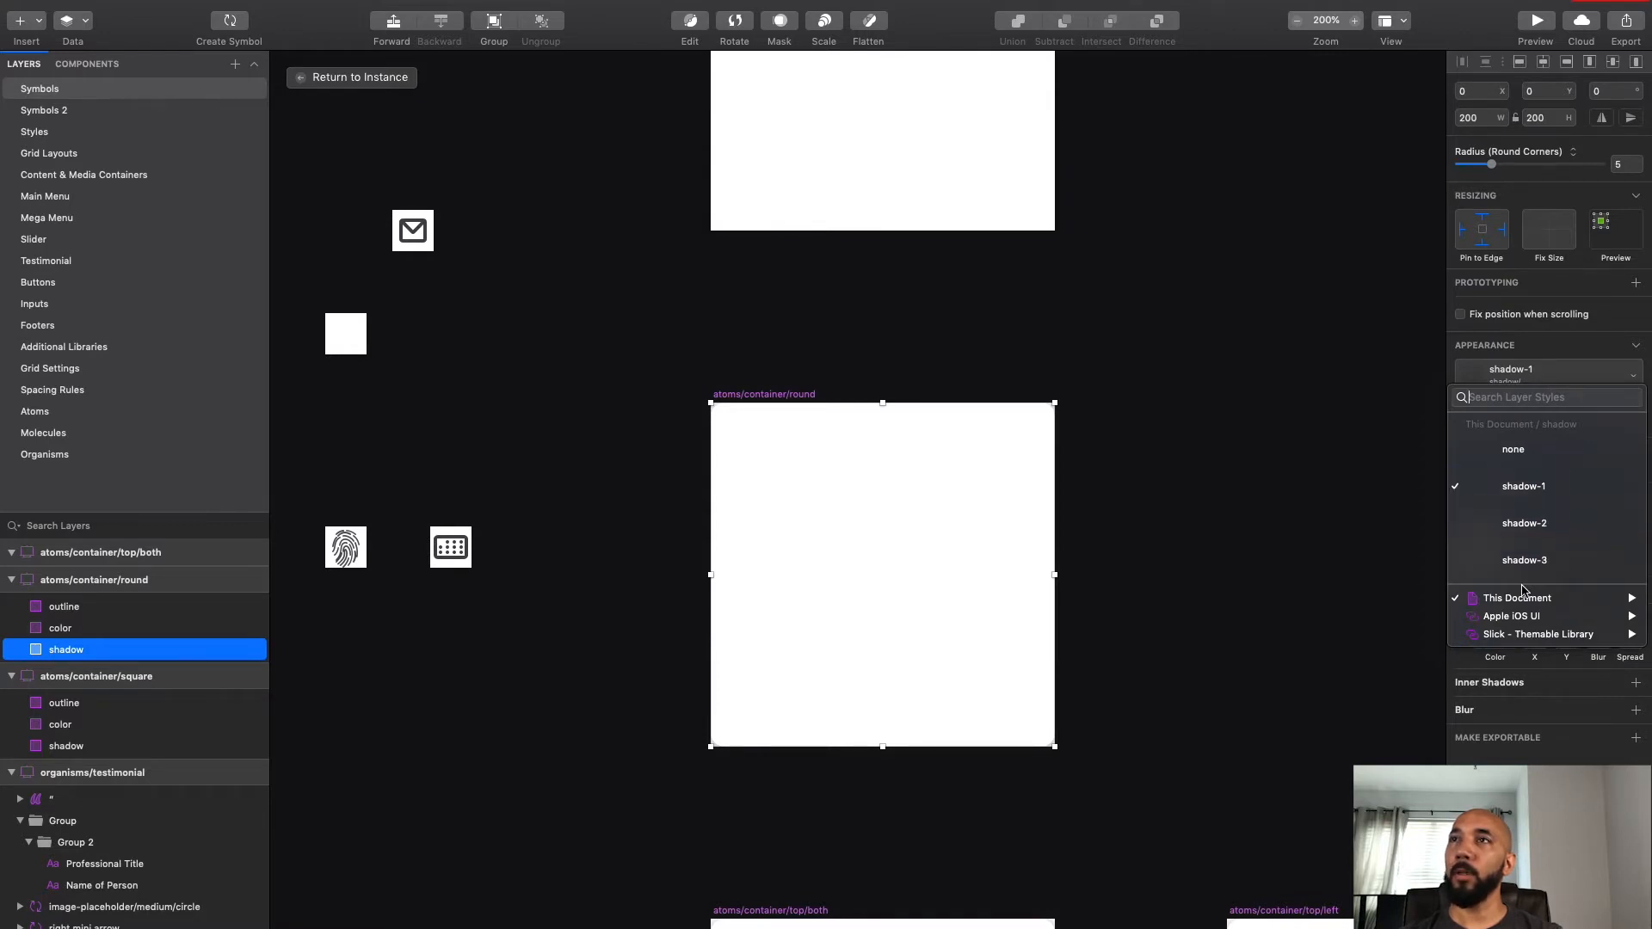
pyautogui.click(1225, 590)
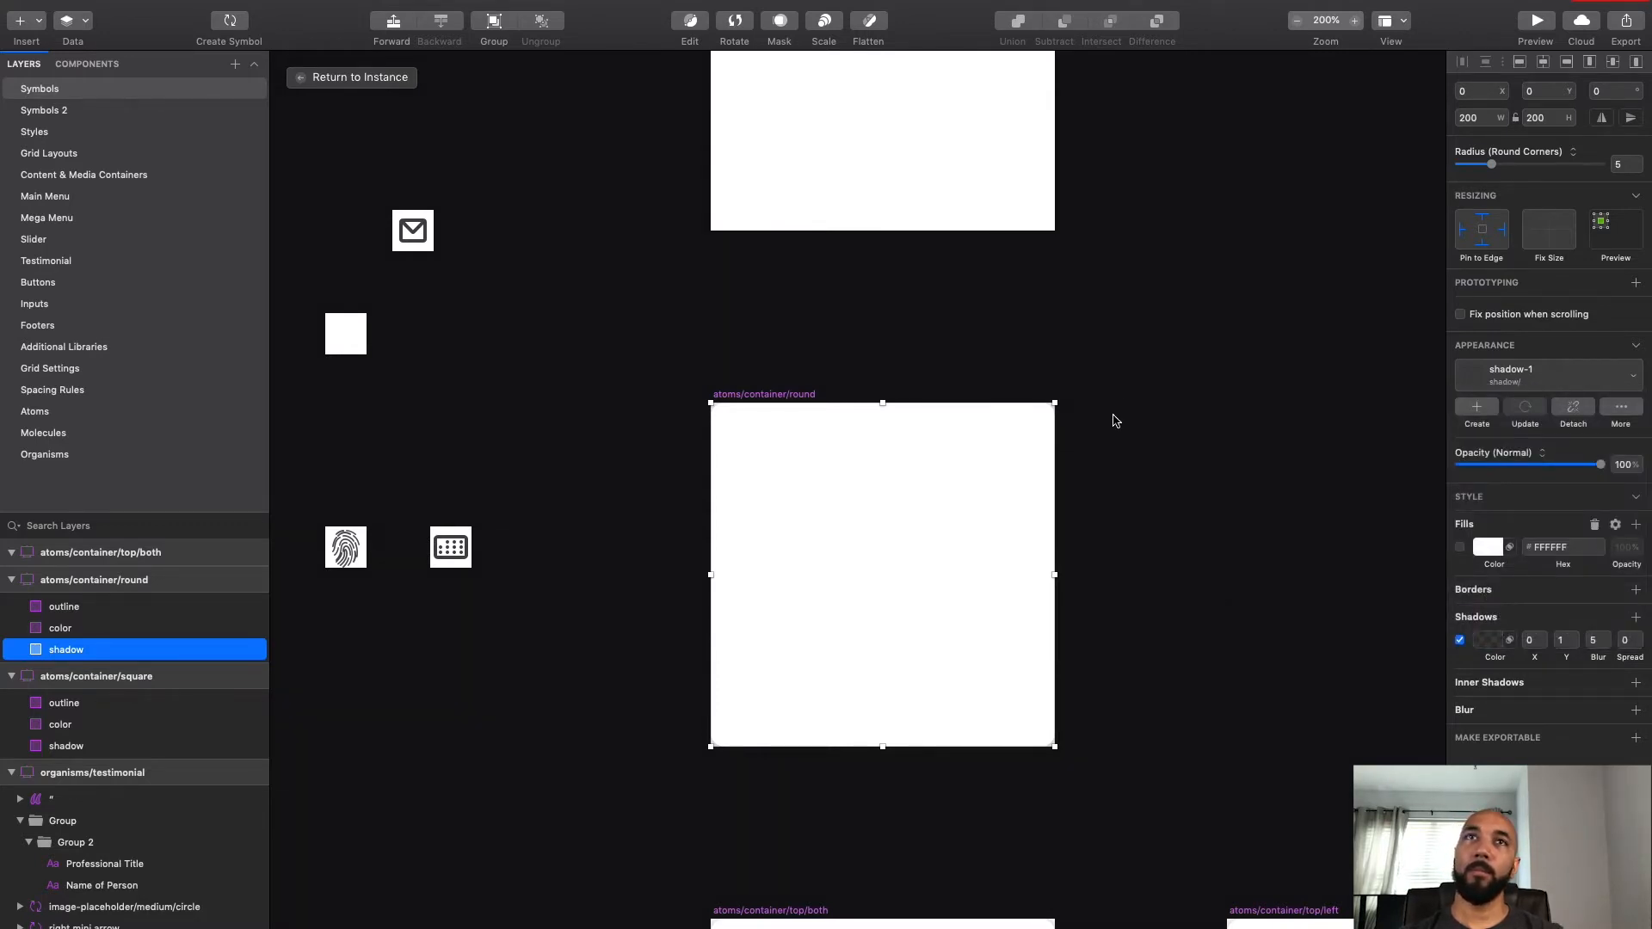
pyautogui.click(541, 255)
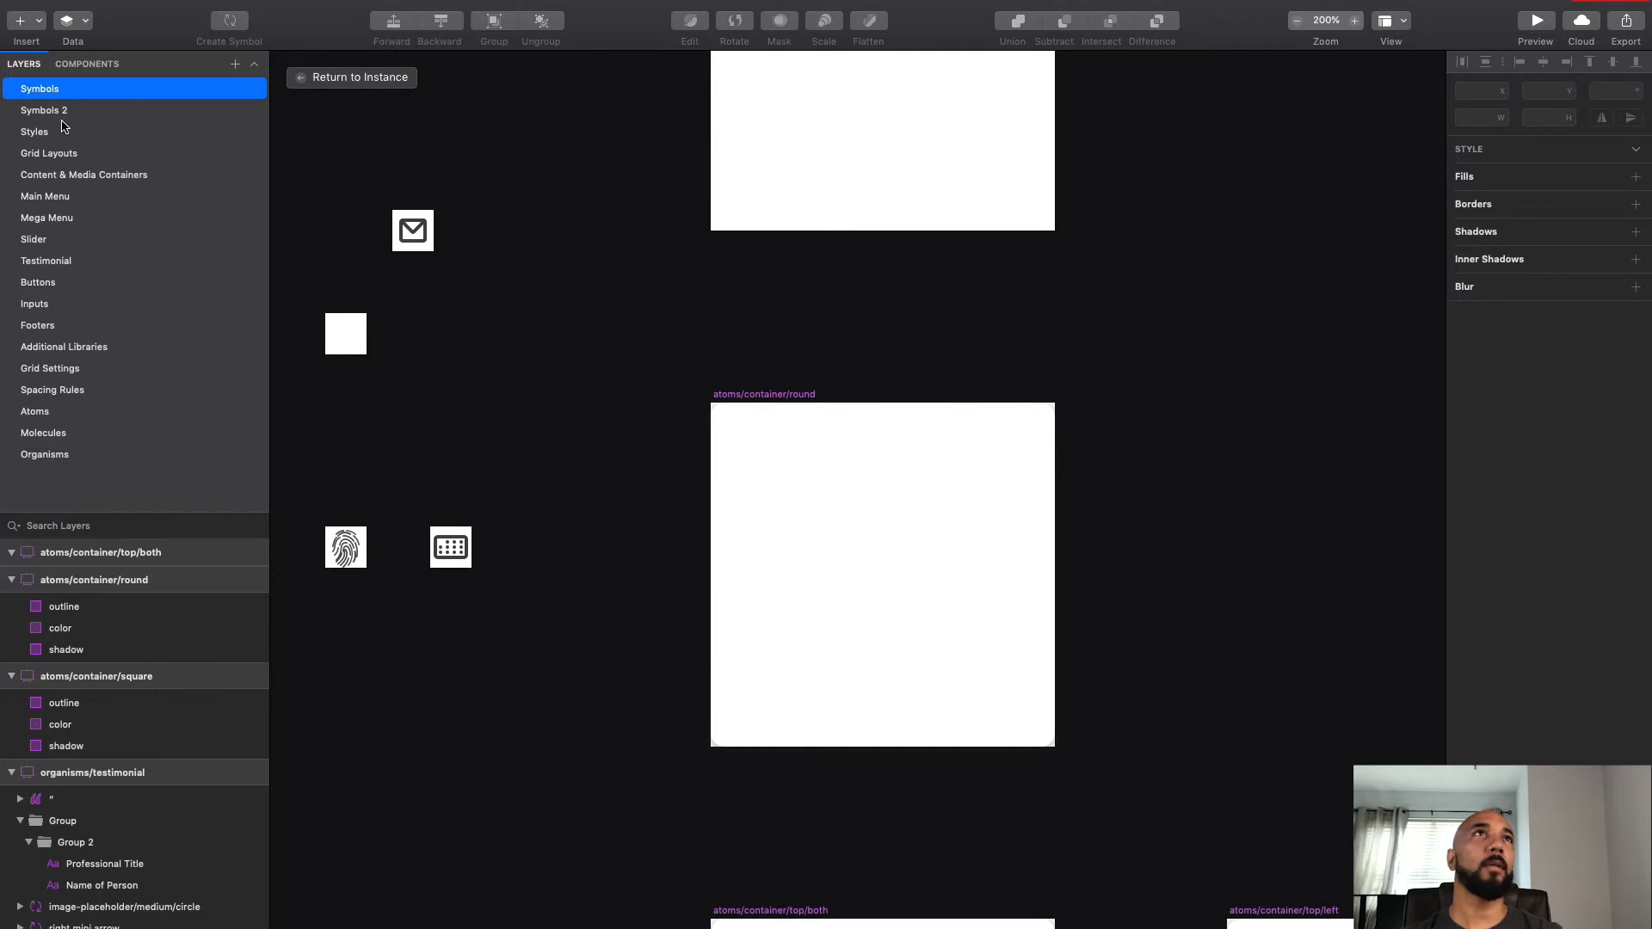
# Step: Delete the small square rectangle below the finished input on the Inputs page's artboard
pyautogui.click(62, 130)
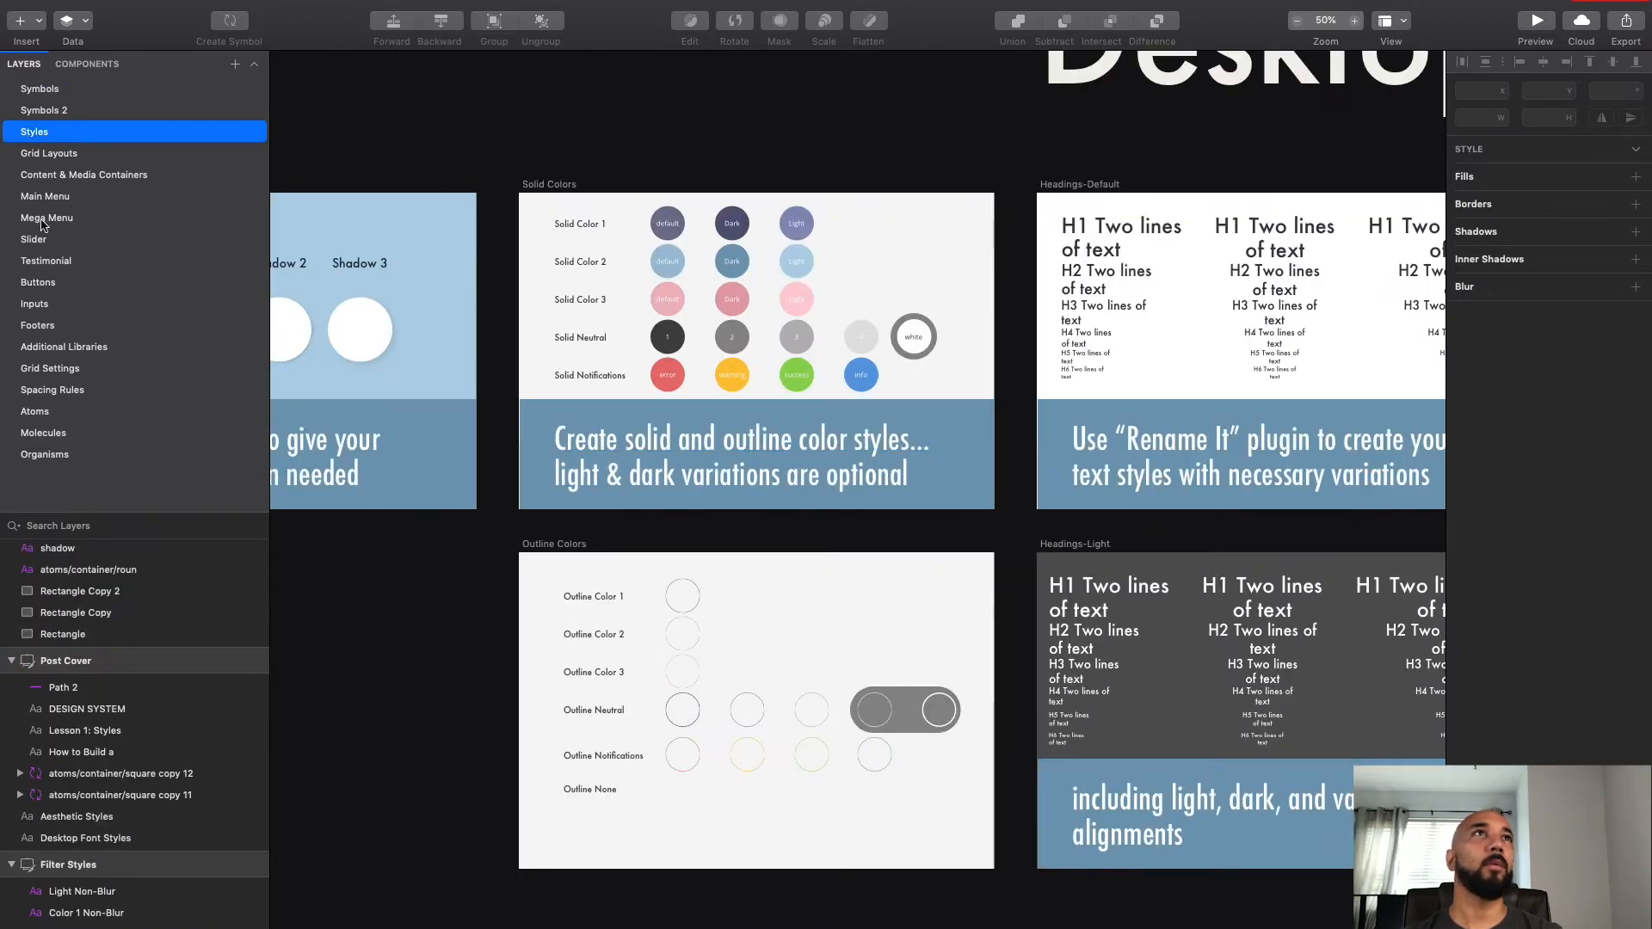
pyautogui.click(43, 305)
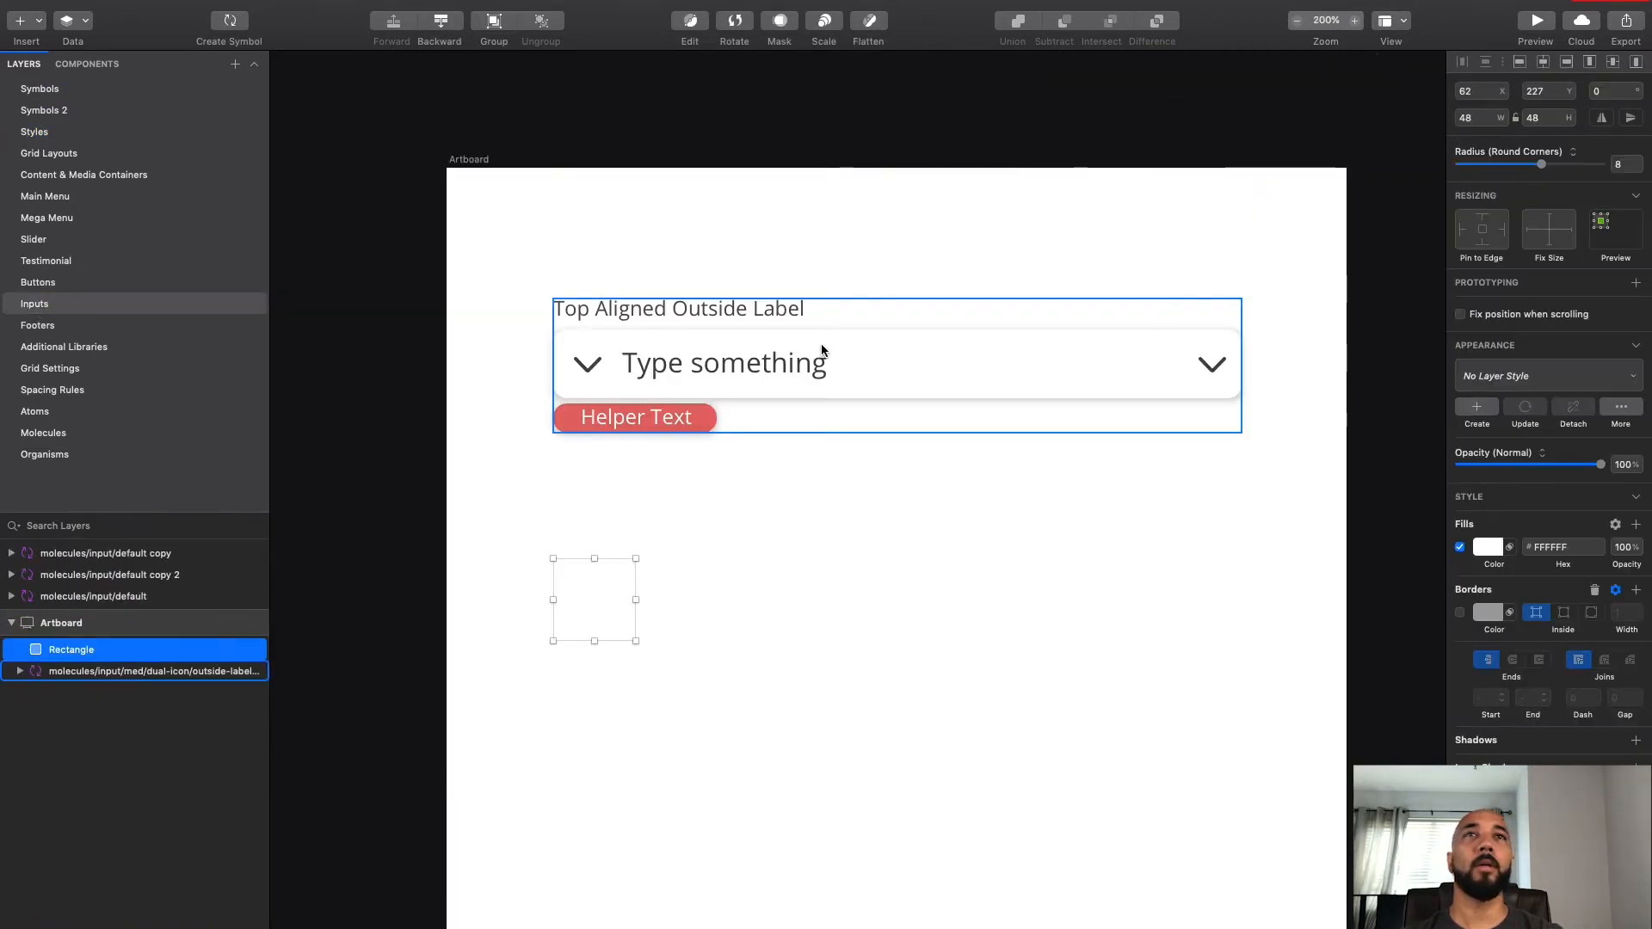
pyautogui.click(906, 576)
pyautogui.click(570, 576)
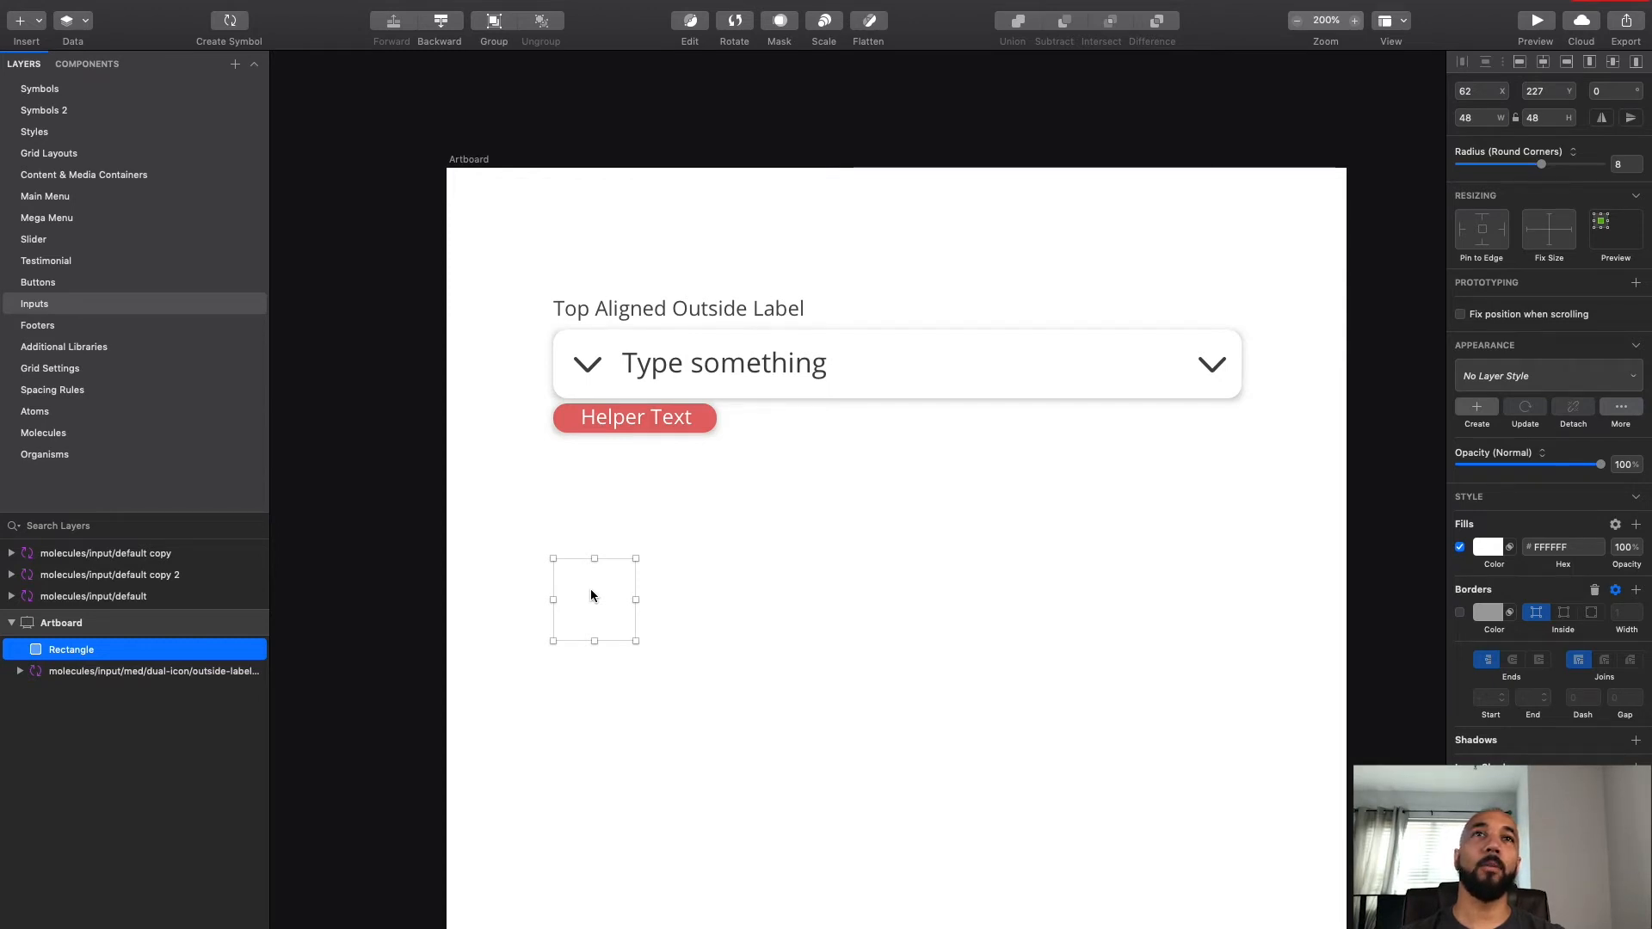
pyautogui.press('BackSpace')
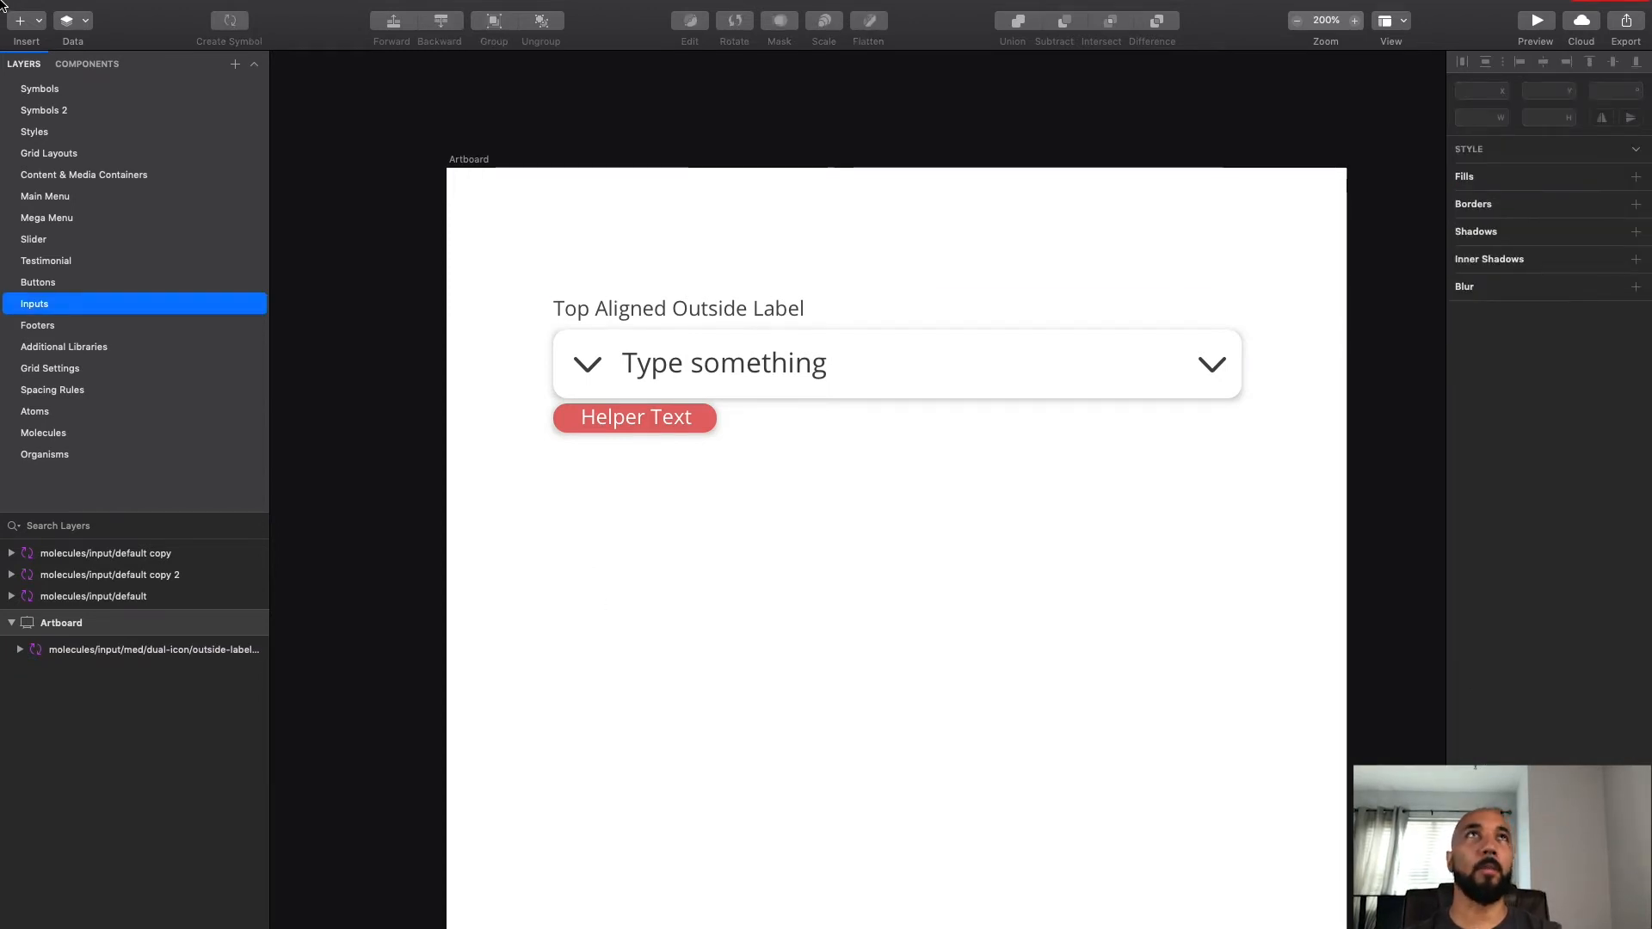
# Step: Draw a rectangle about 267 × 28 px below the finished input, starting at its left edge
pyautogui.click(196, 10)
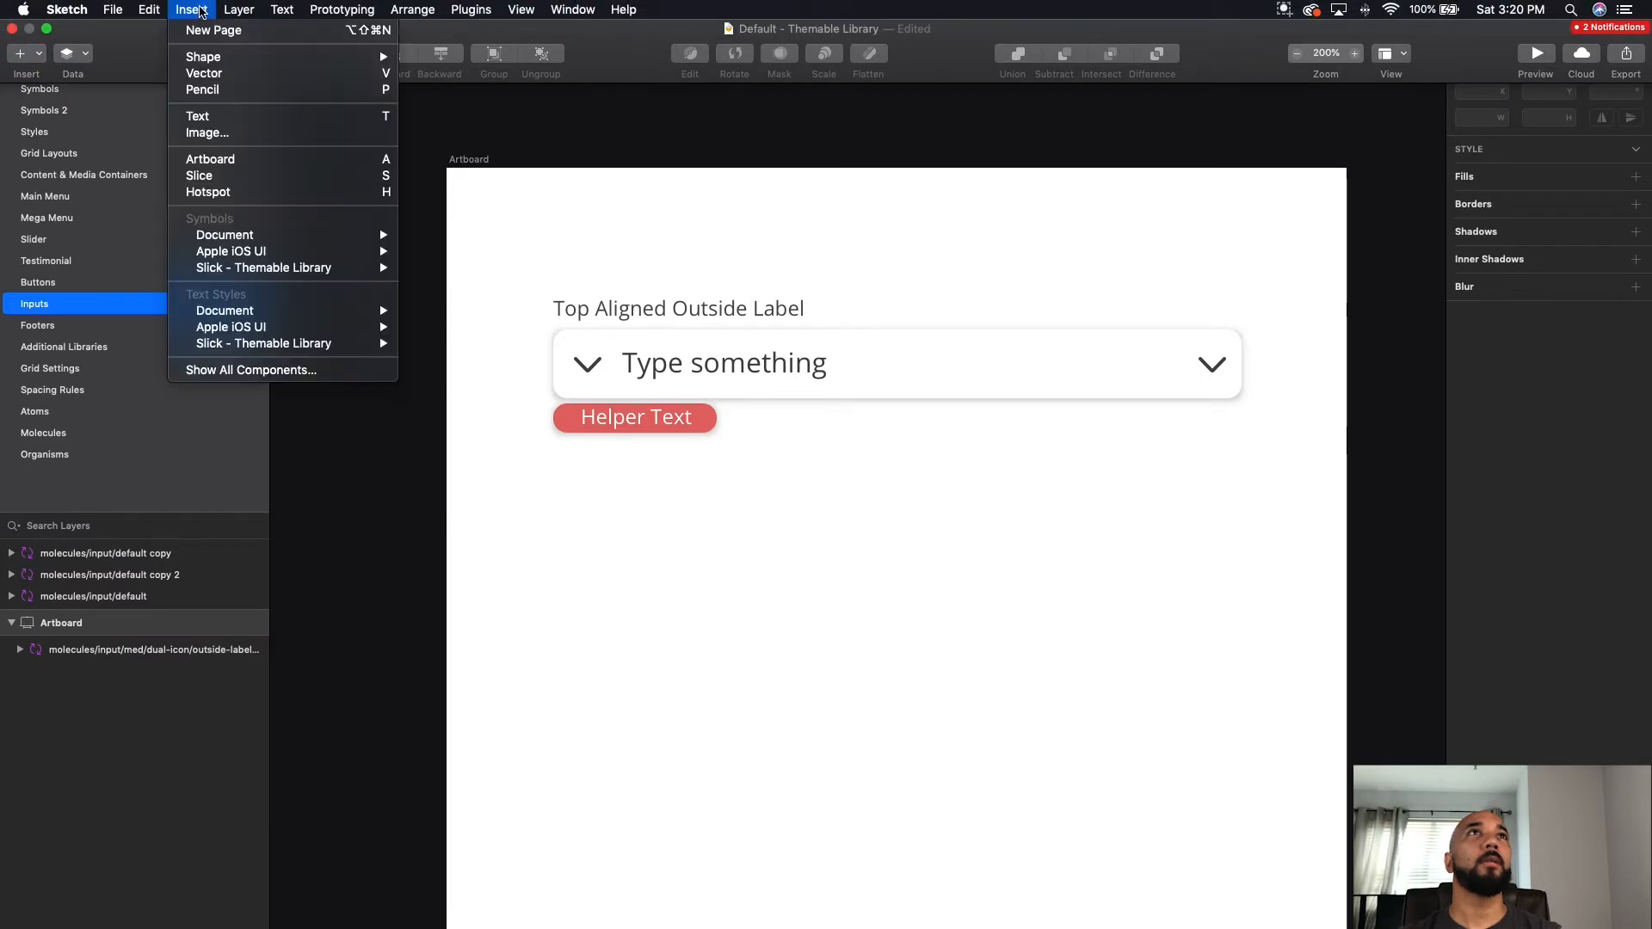
pyautogui.click(608, 629)
pyautogui.press('r')
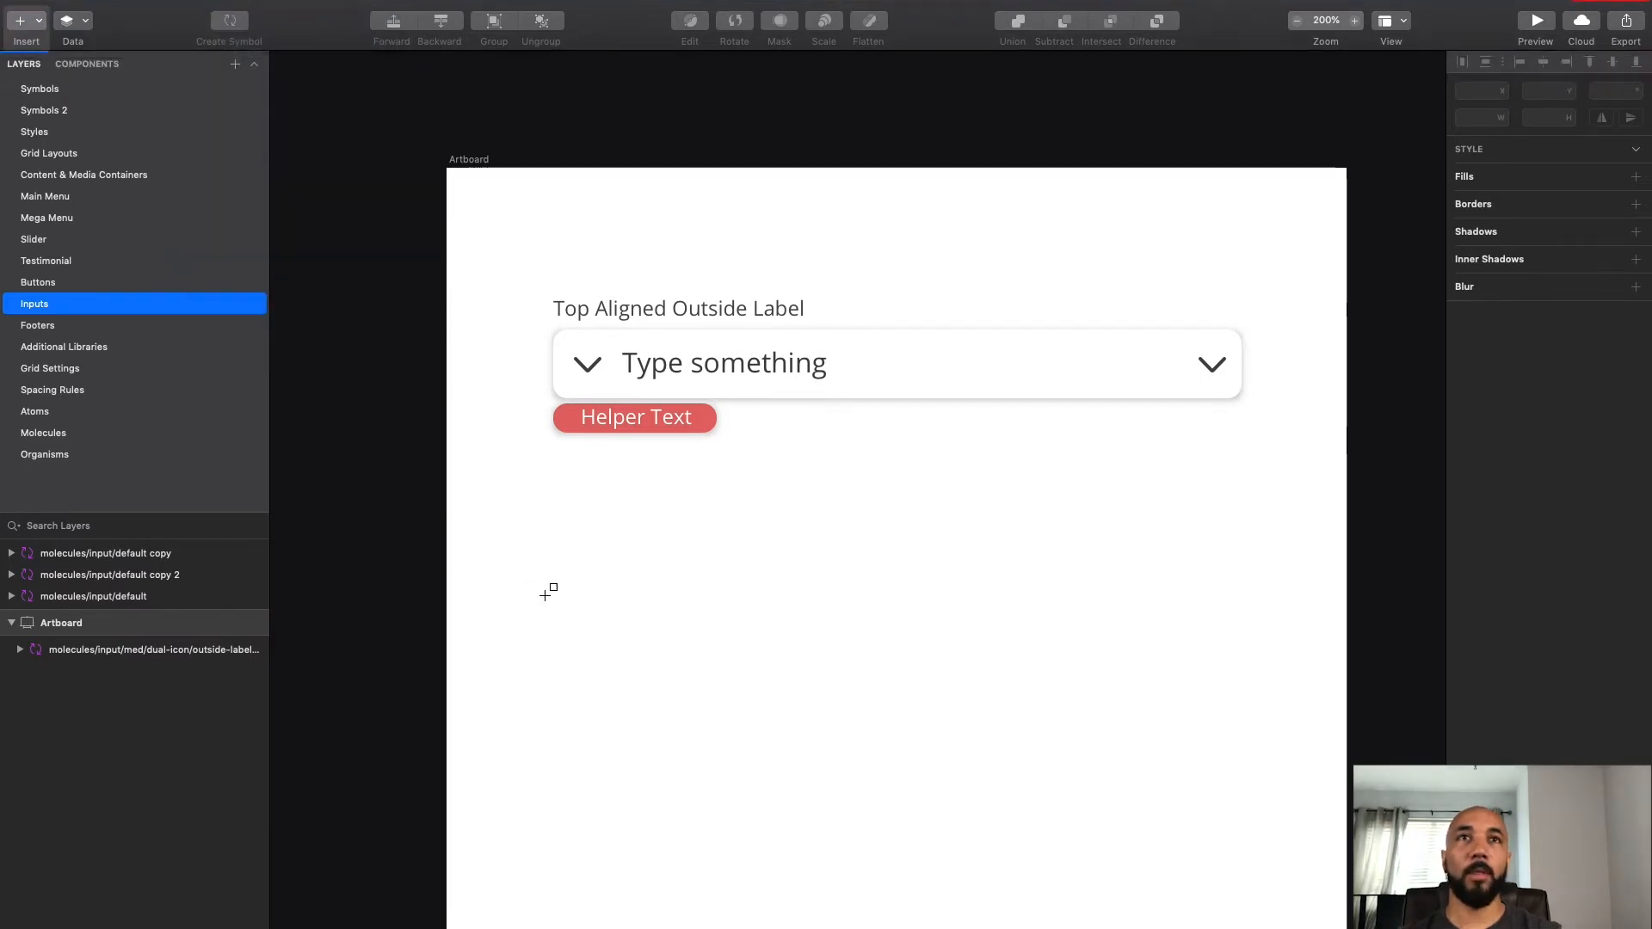
pyautogui.moveTo(554, 577); pyautogui.dragTo(1014, 626)
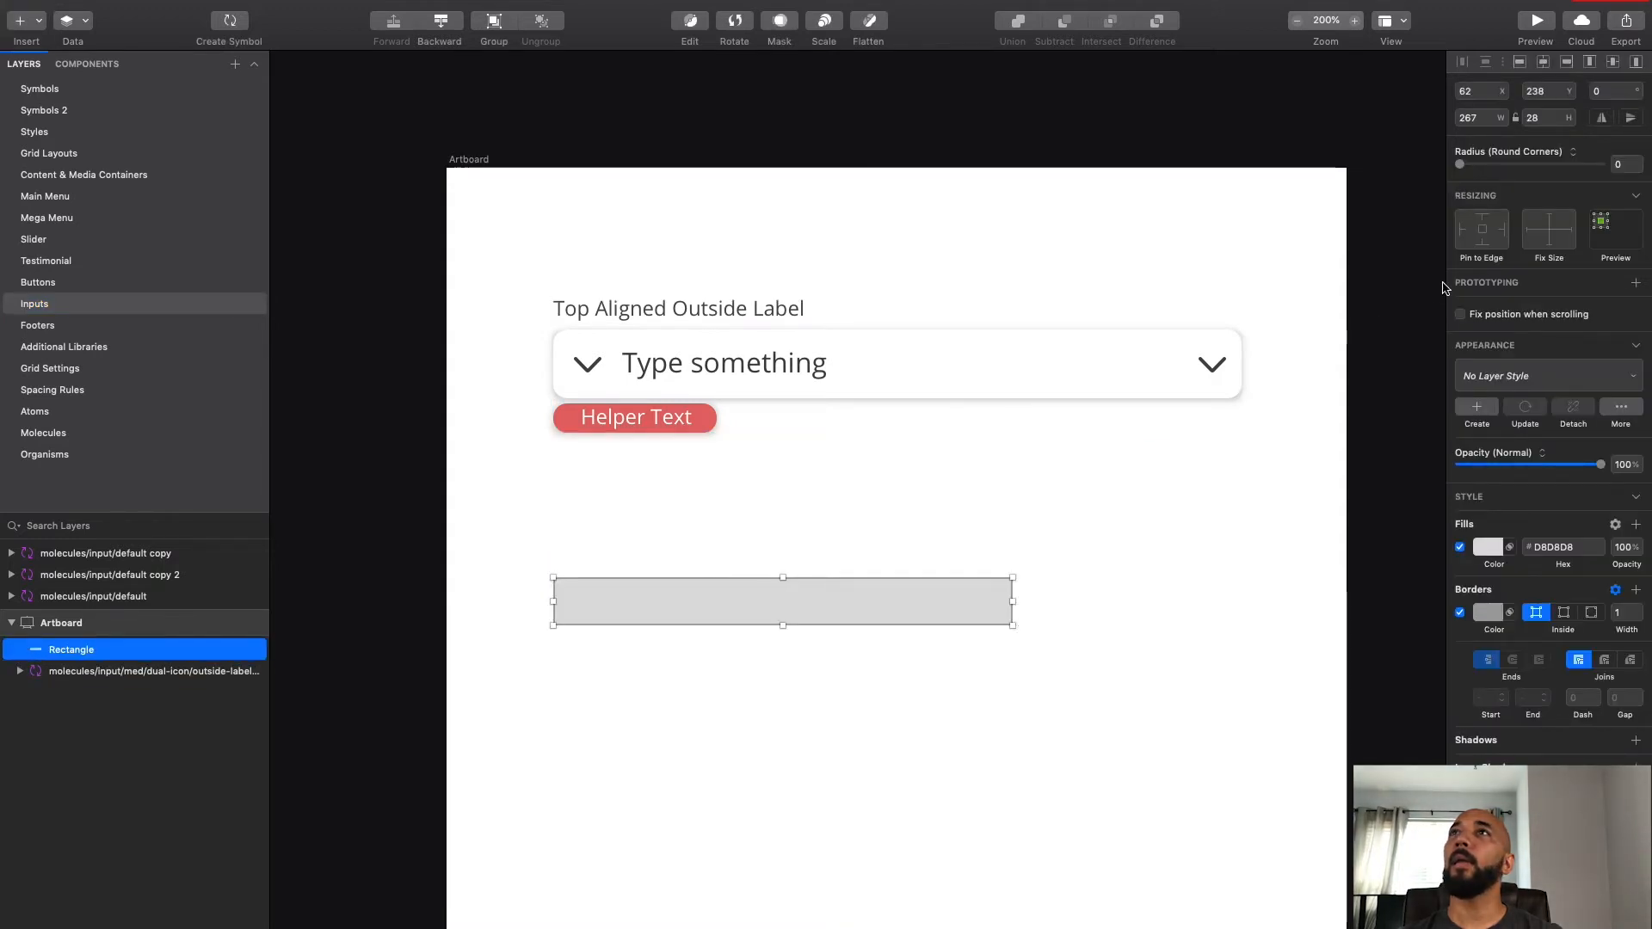
# Step: Set the new rectangle's height to 40 and its width to 400
pyautogui.click(1538, 118)
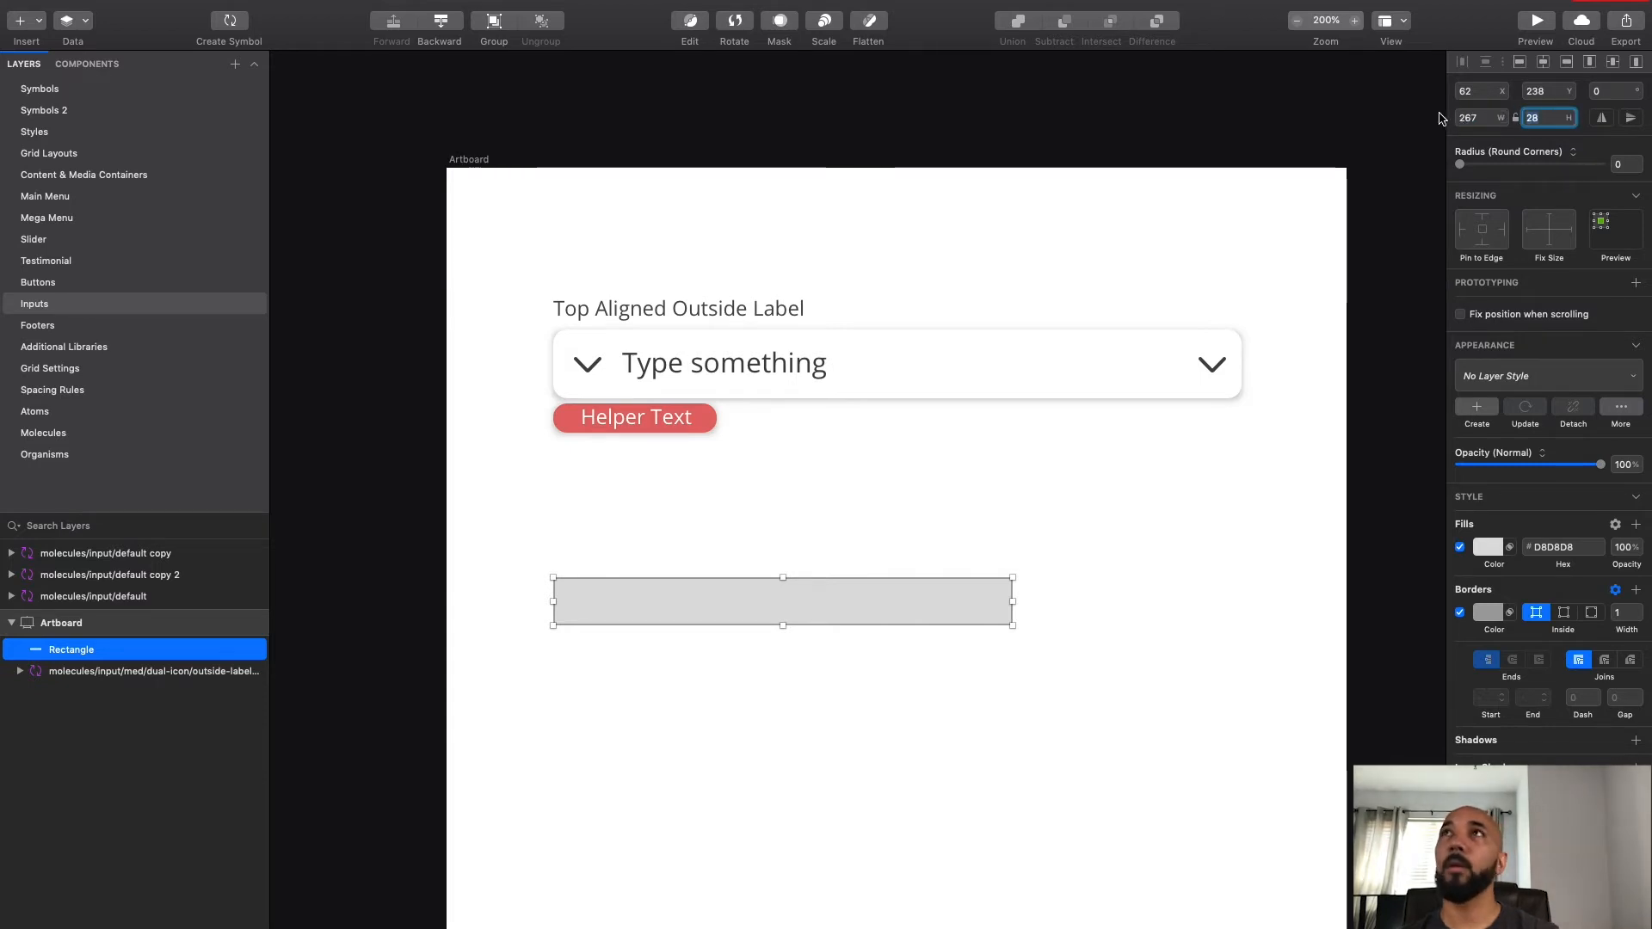
pyautogui.write('40')
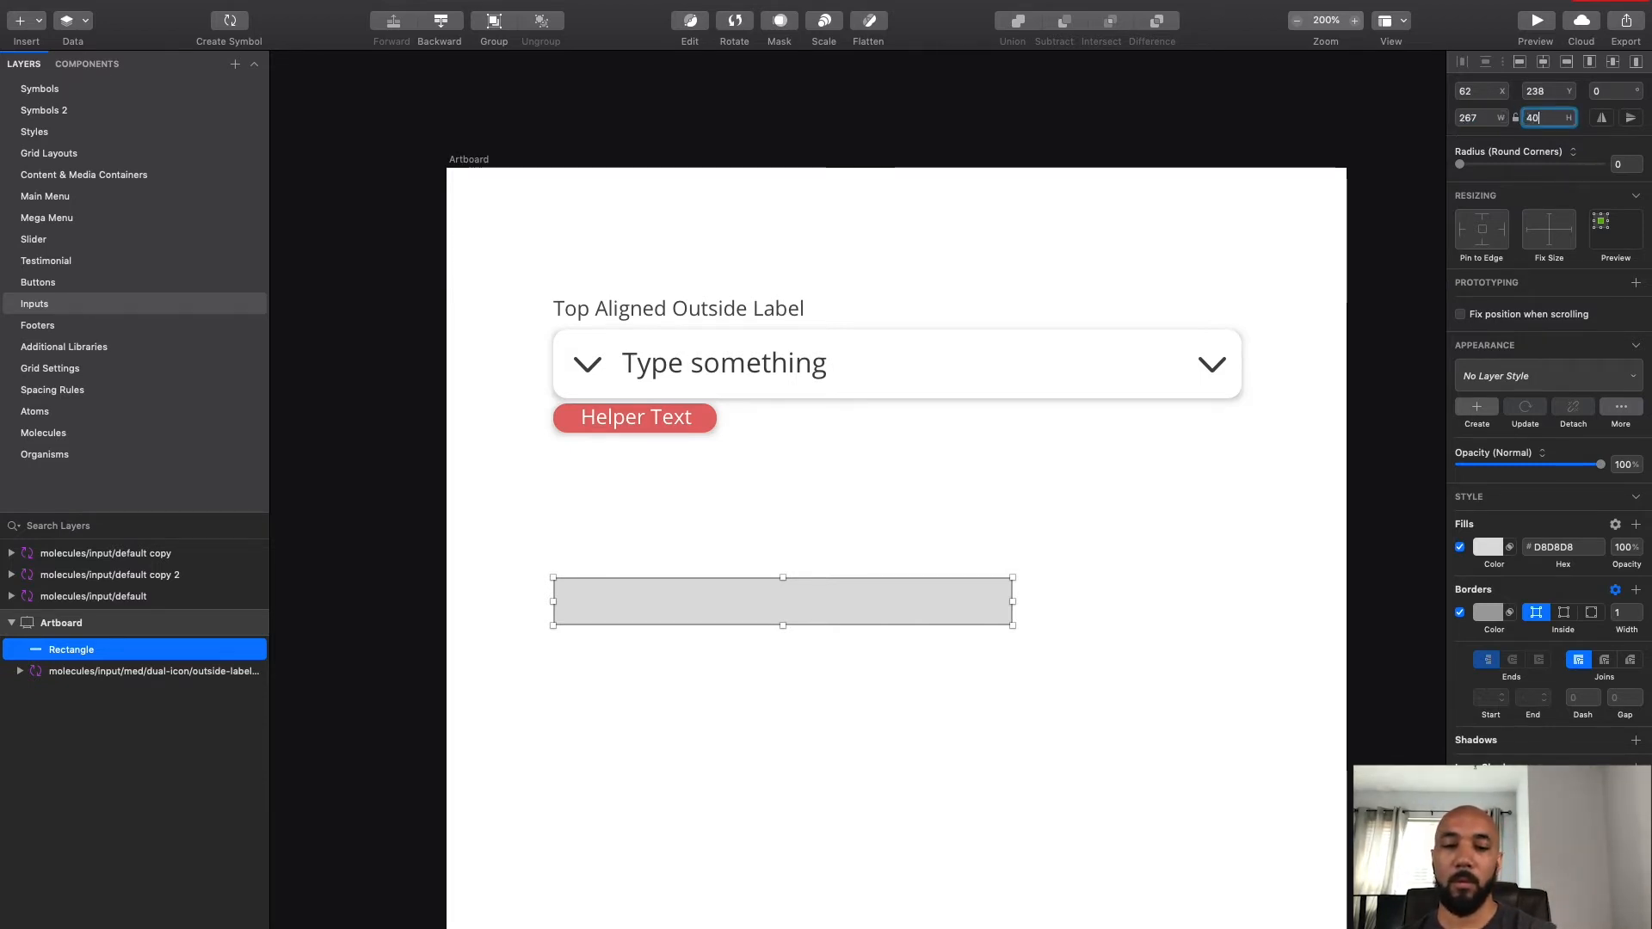
pyautogui.press('Tab')
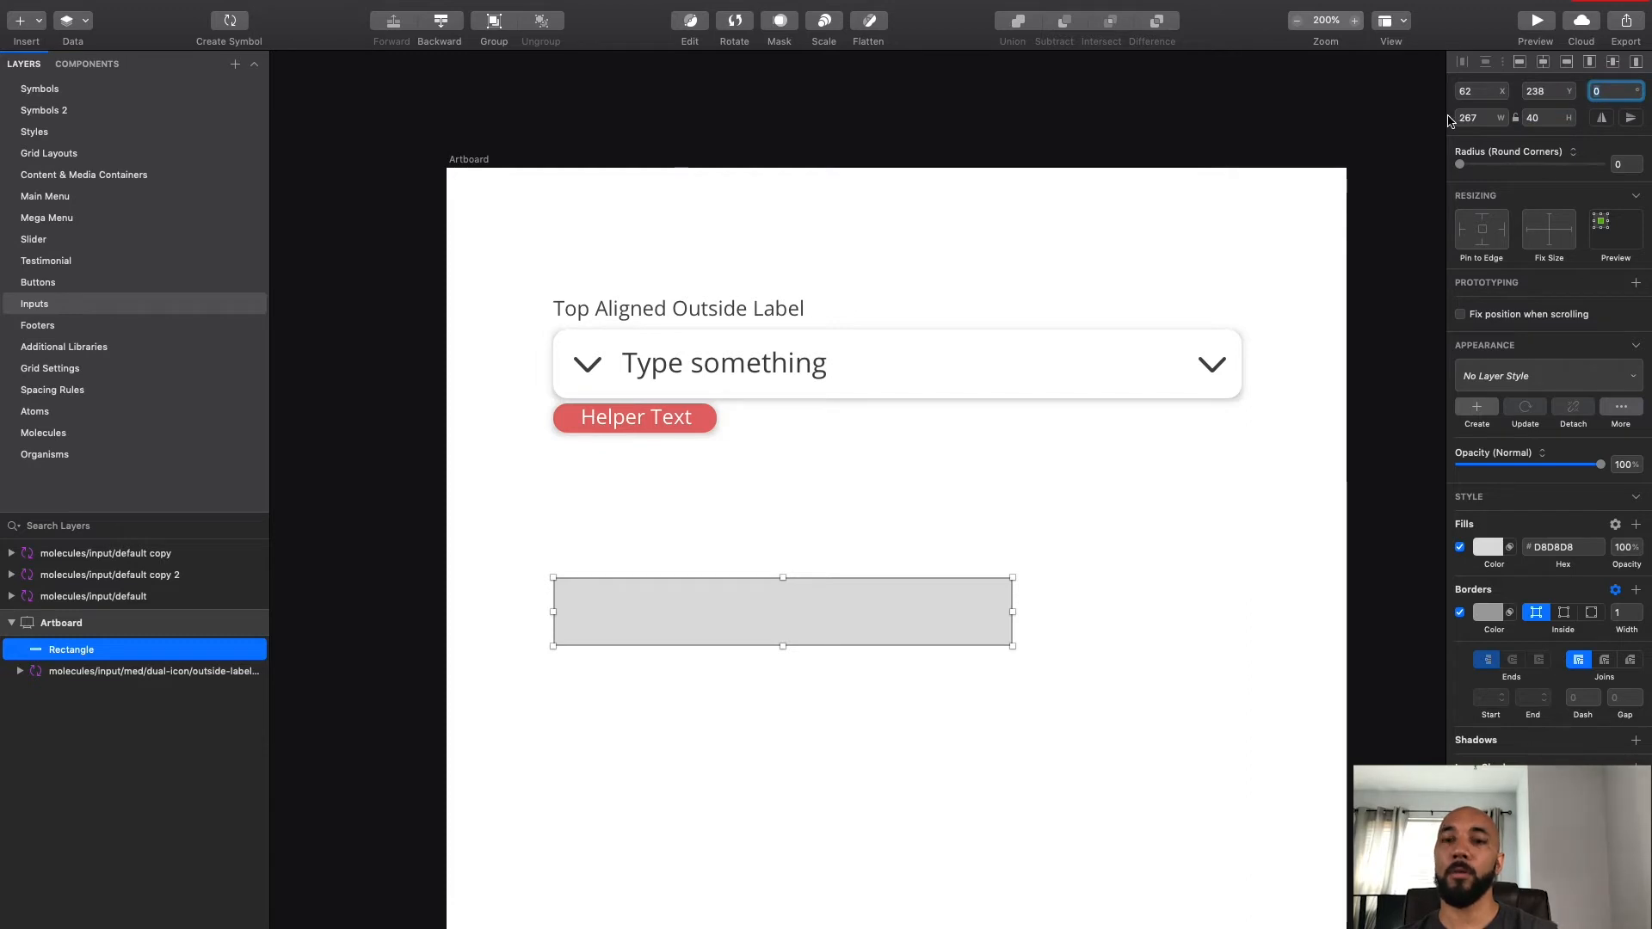
pyautogui.press('Tab')
pyautogui.write('400')
pyautogui.press('Tab')
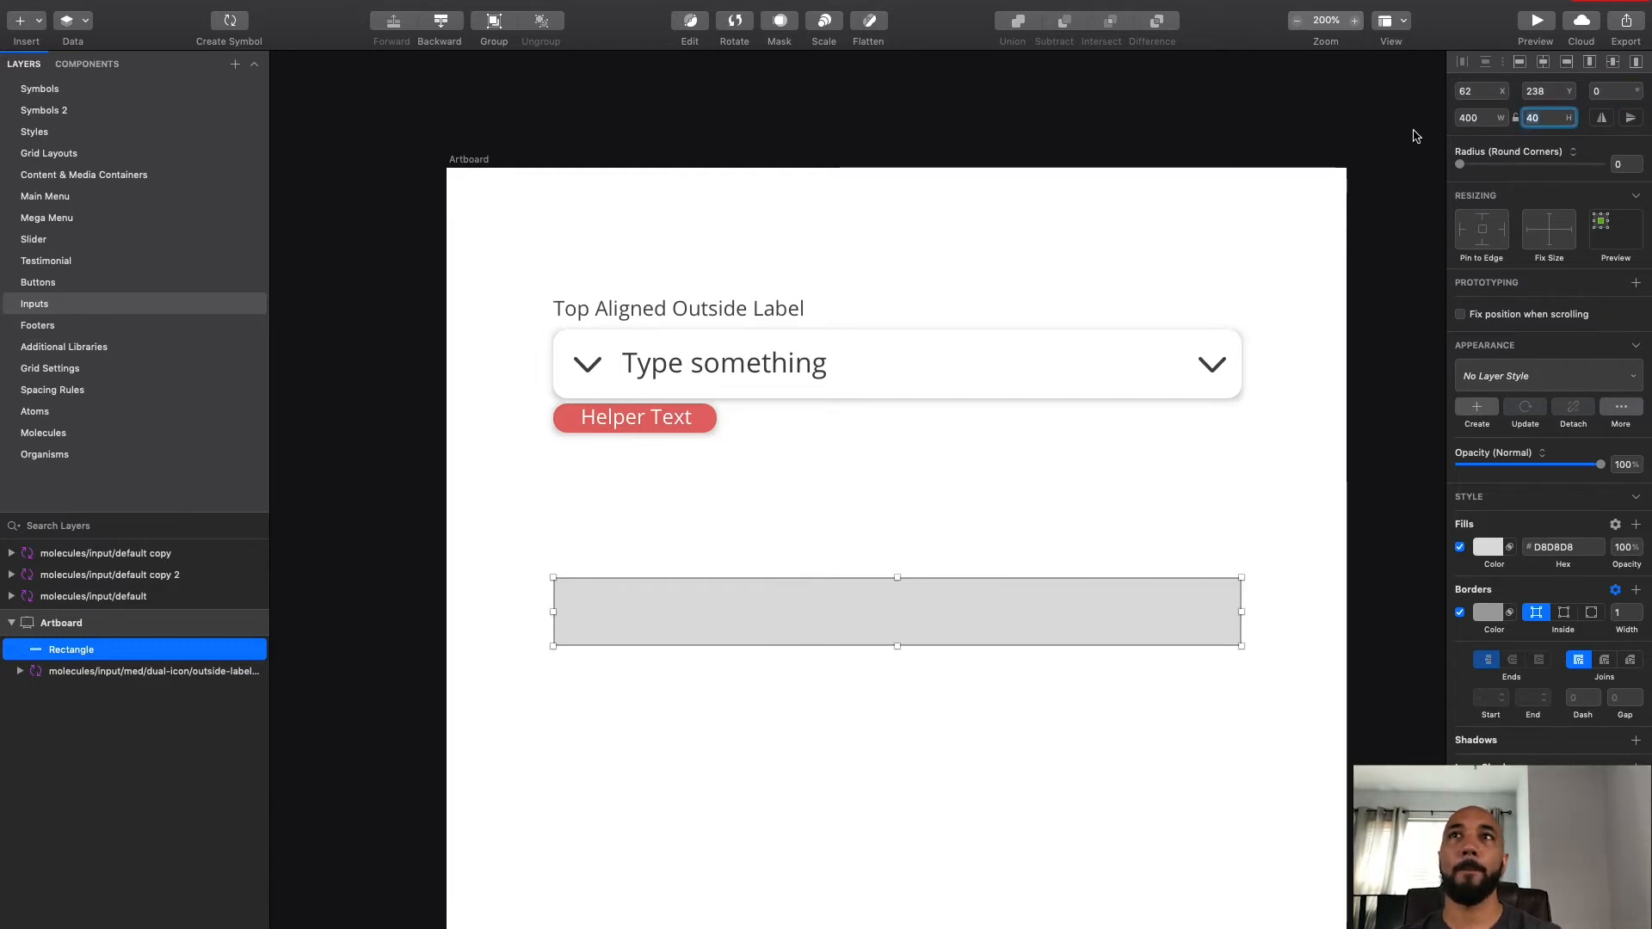
pyautogui.click(926, 533)
# Step: Replace the 400 × 40 rectangle with the document's atoms/container/round symbol
pyautogui.click(969, 594)
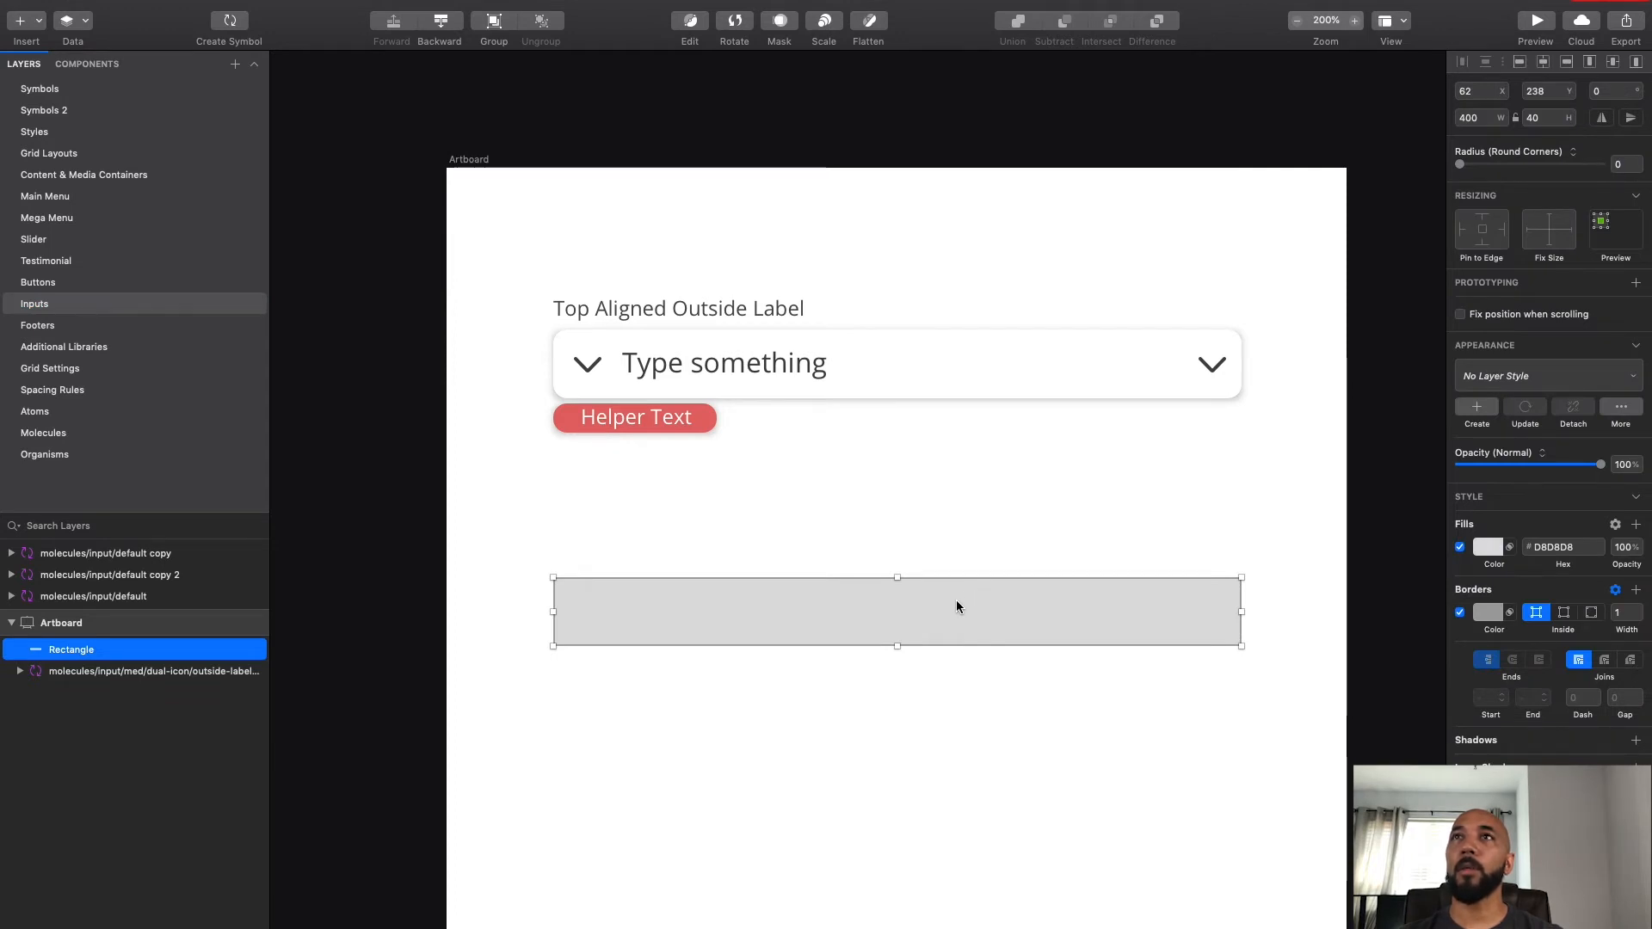
pyautogui.rightClick(957, 605)
pyautogui.moveTo(1036, 433)
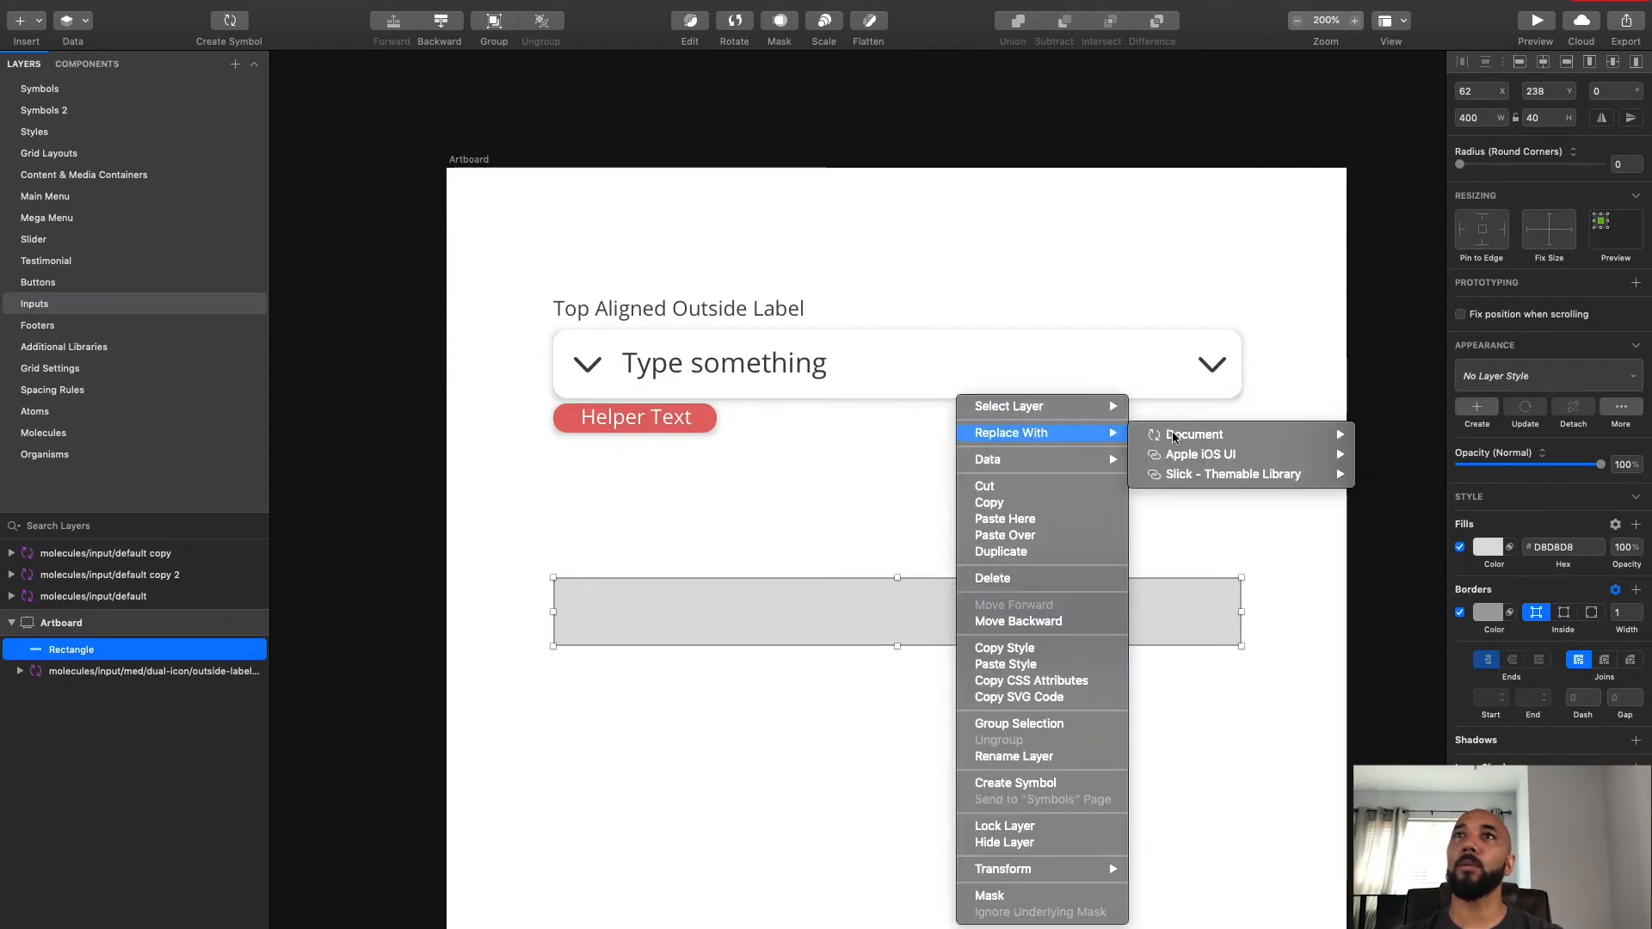
pyautogui.moveTo(1174, 435)
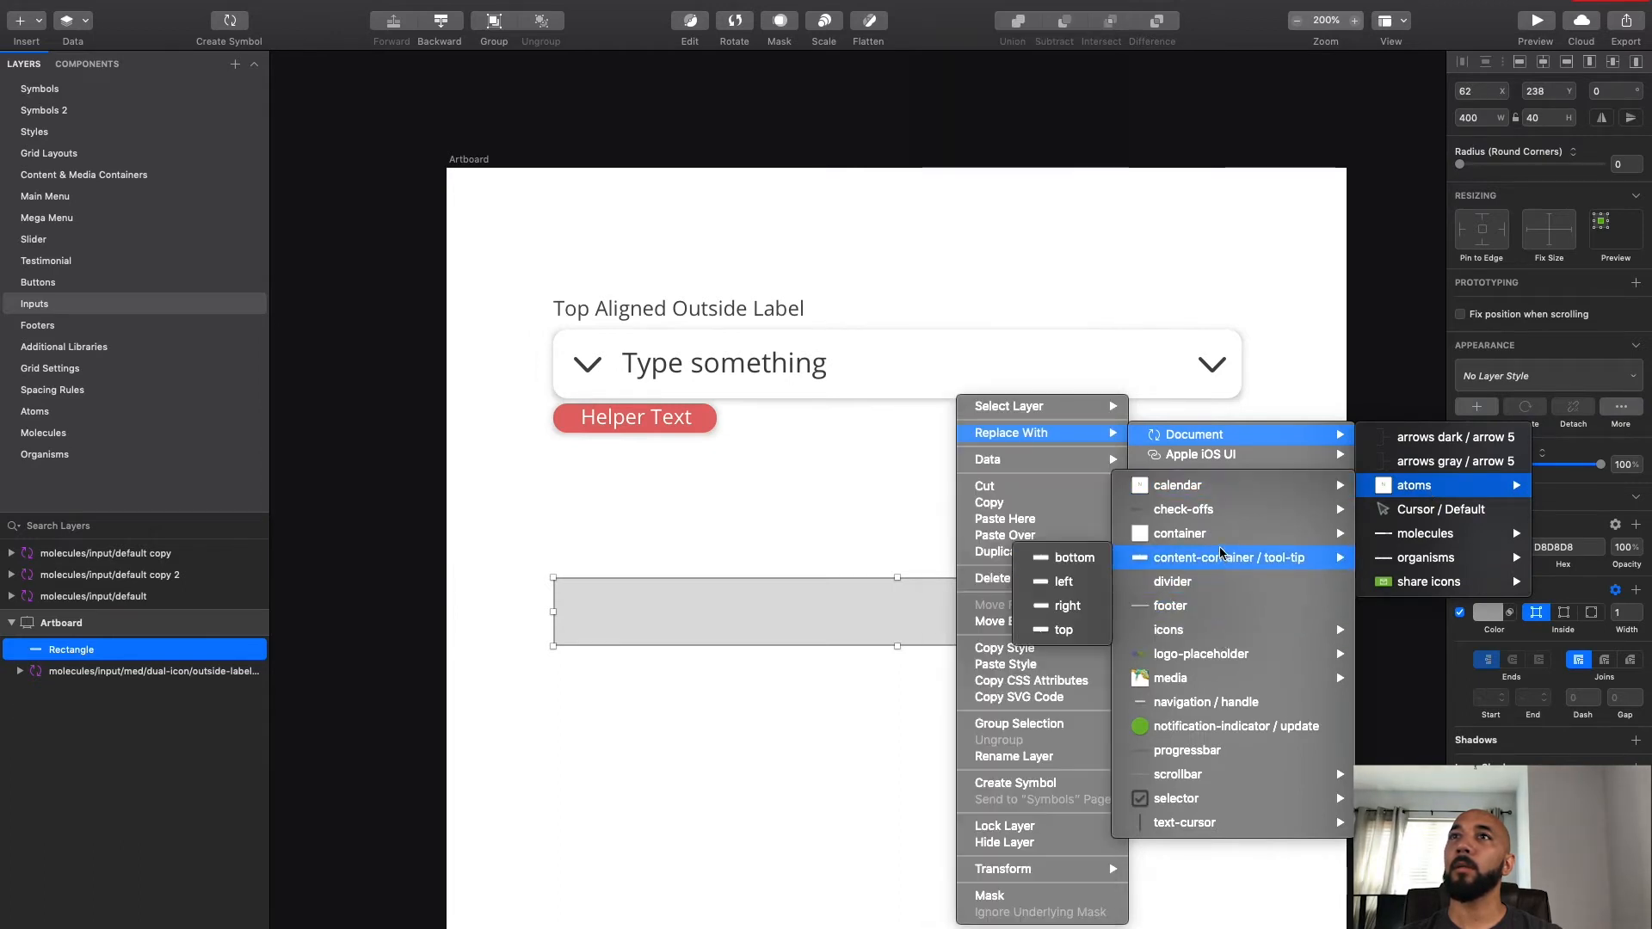
pyautogui.moveTo(1213, 535)
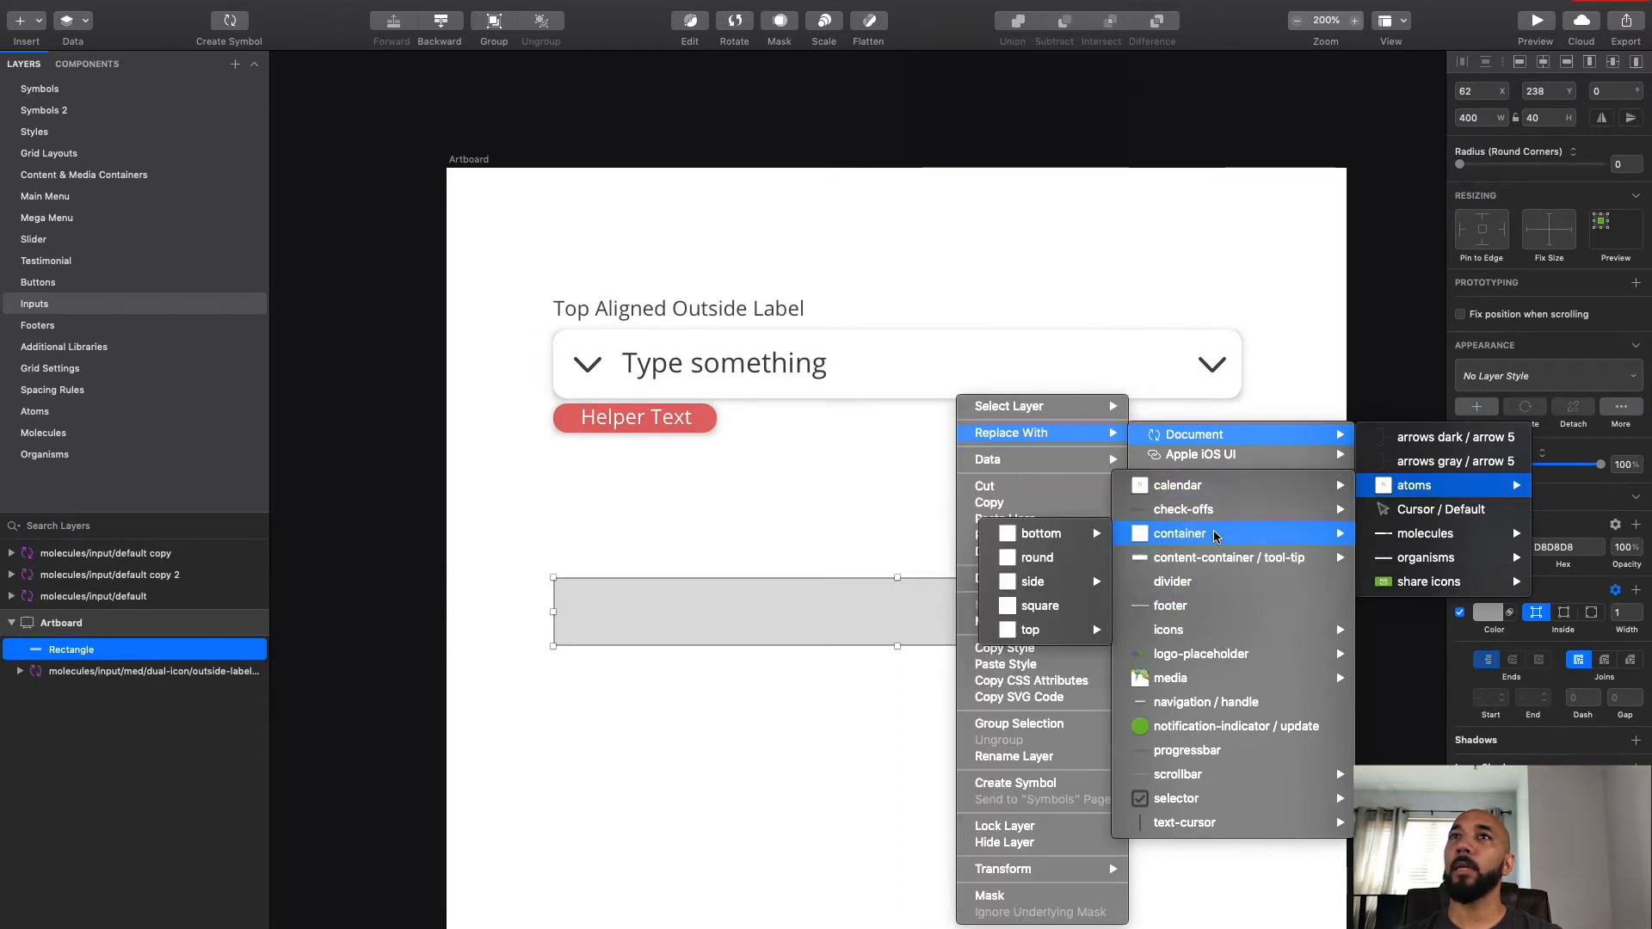
pyautogui.click(1022, 559)
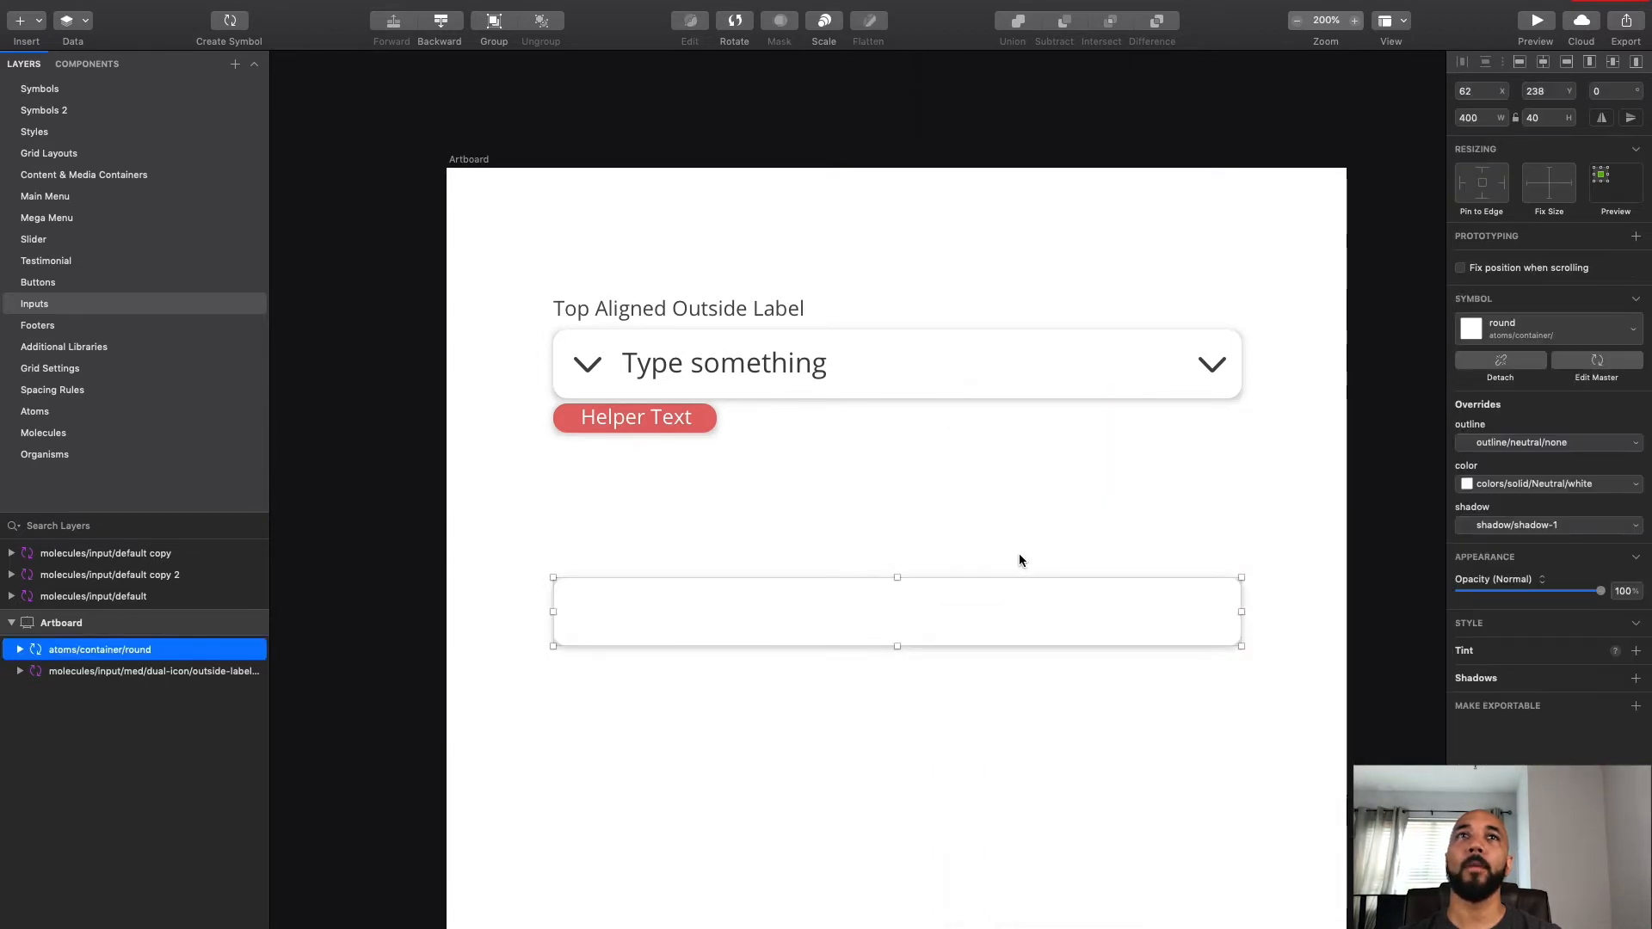
pyautogui.click(1019, 541)
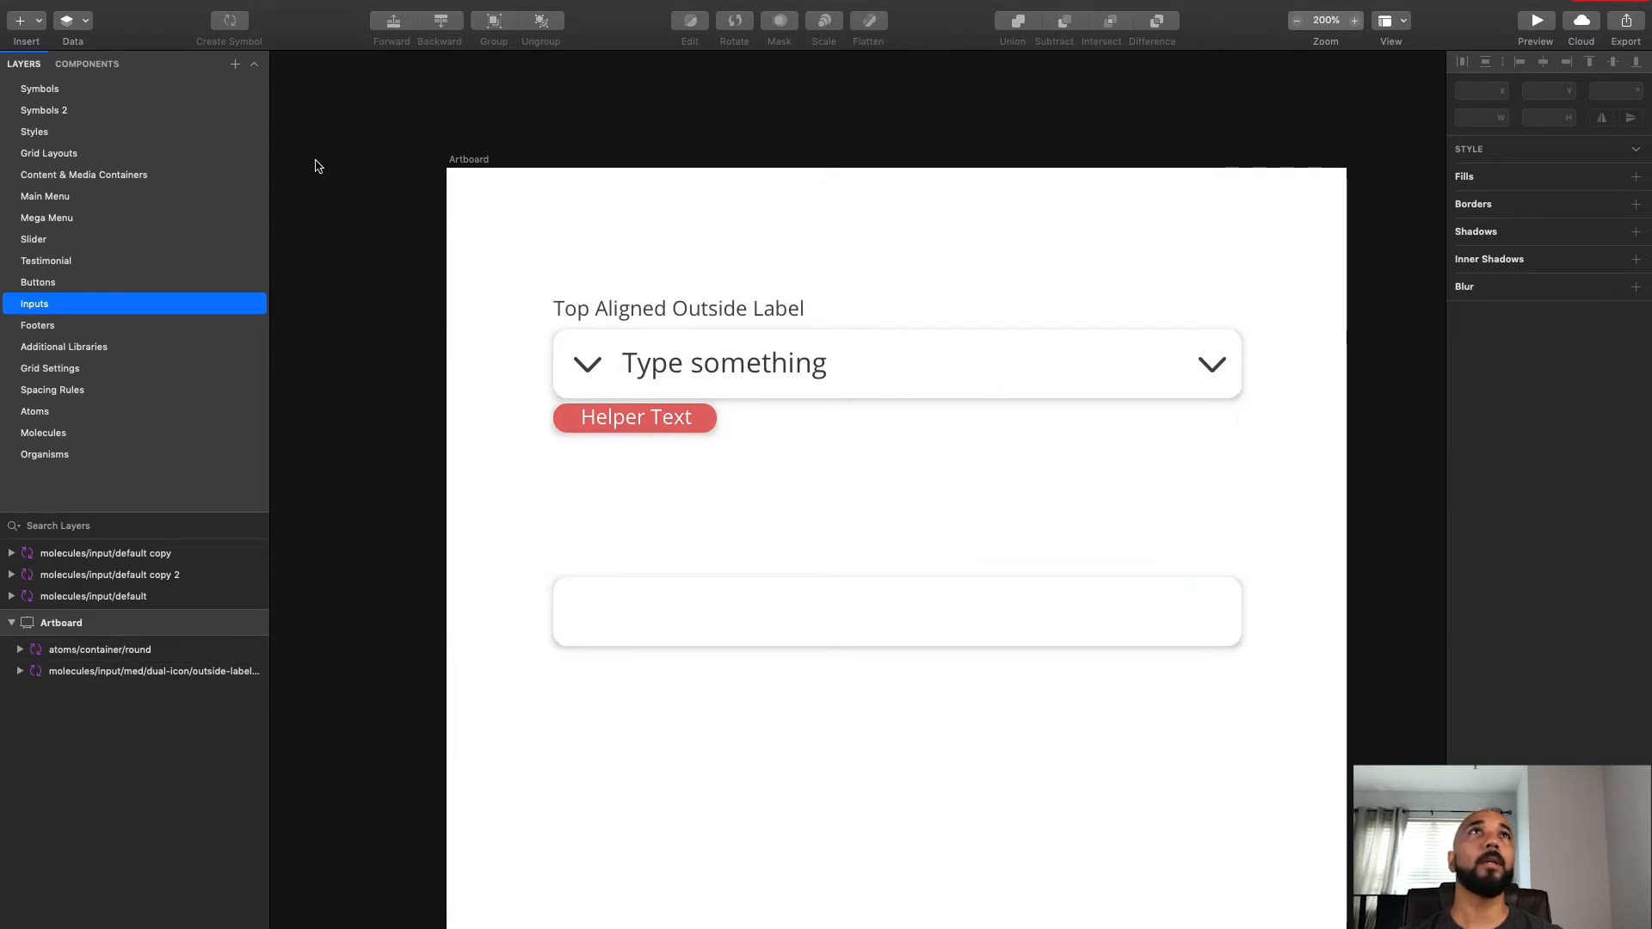
# Step: Add a text layer reading "Top Aligned Outside Lable" just above the new rounded container
pyautogui.moveTo(150, 9)
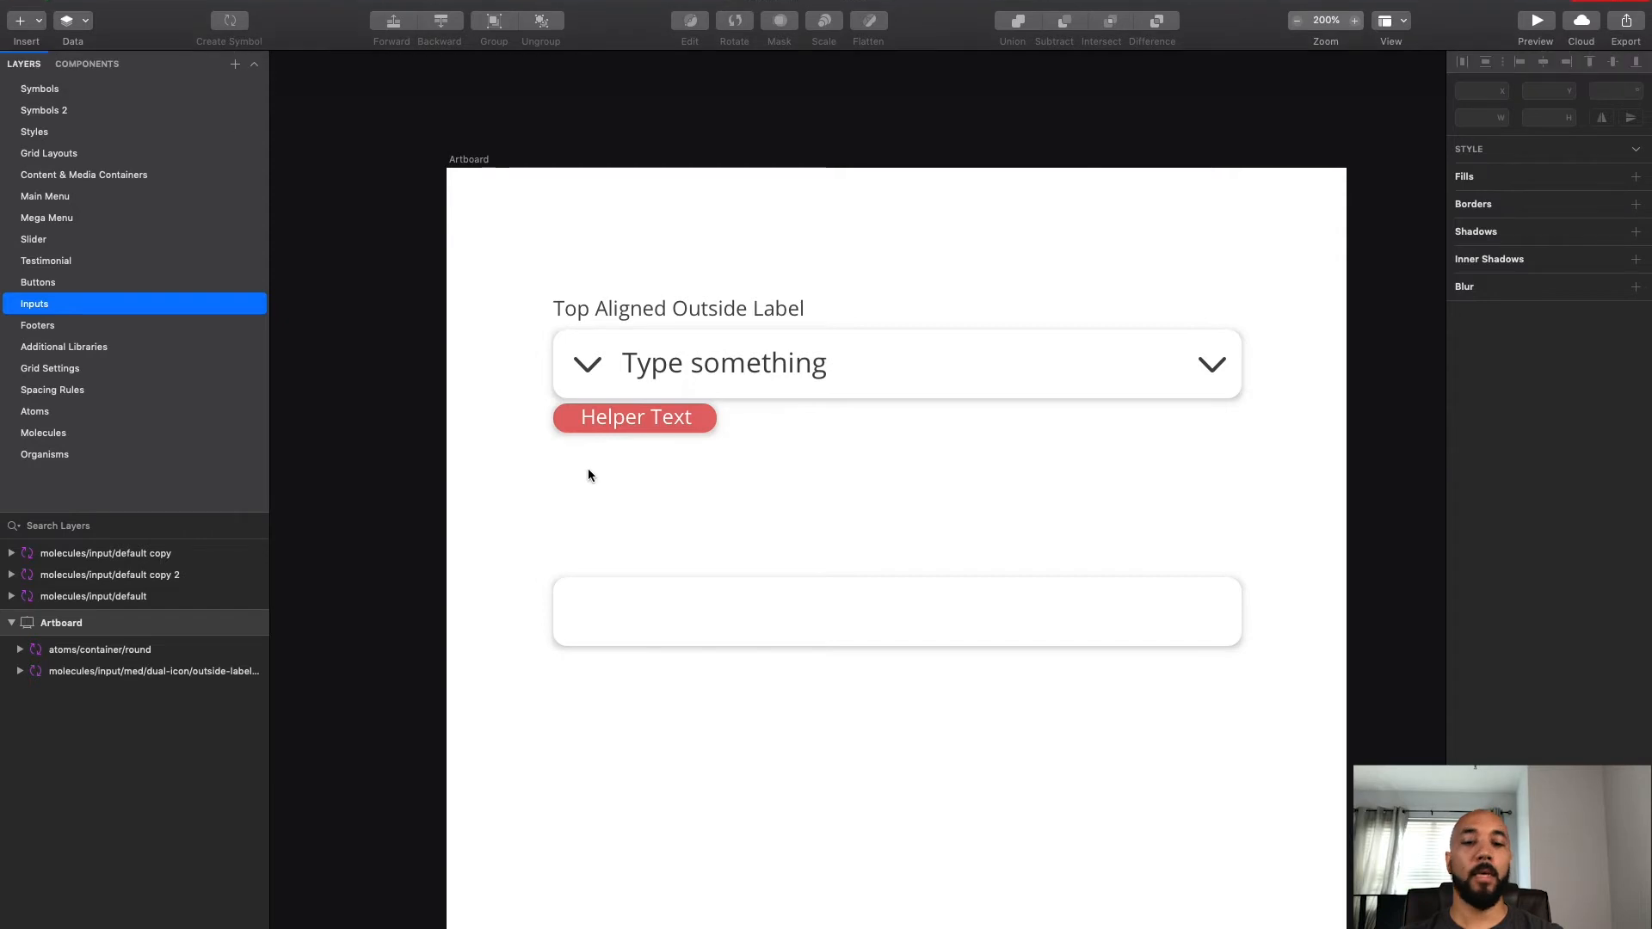
pyautogui.press('t')
pyautogui.click(563, 555)
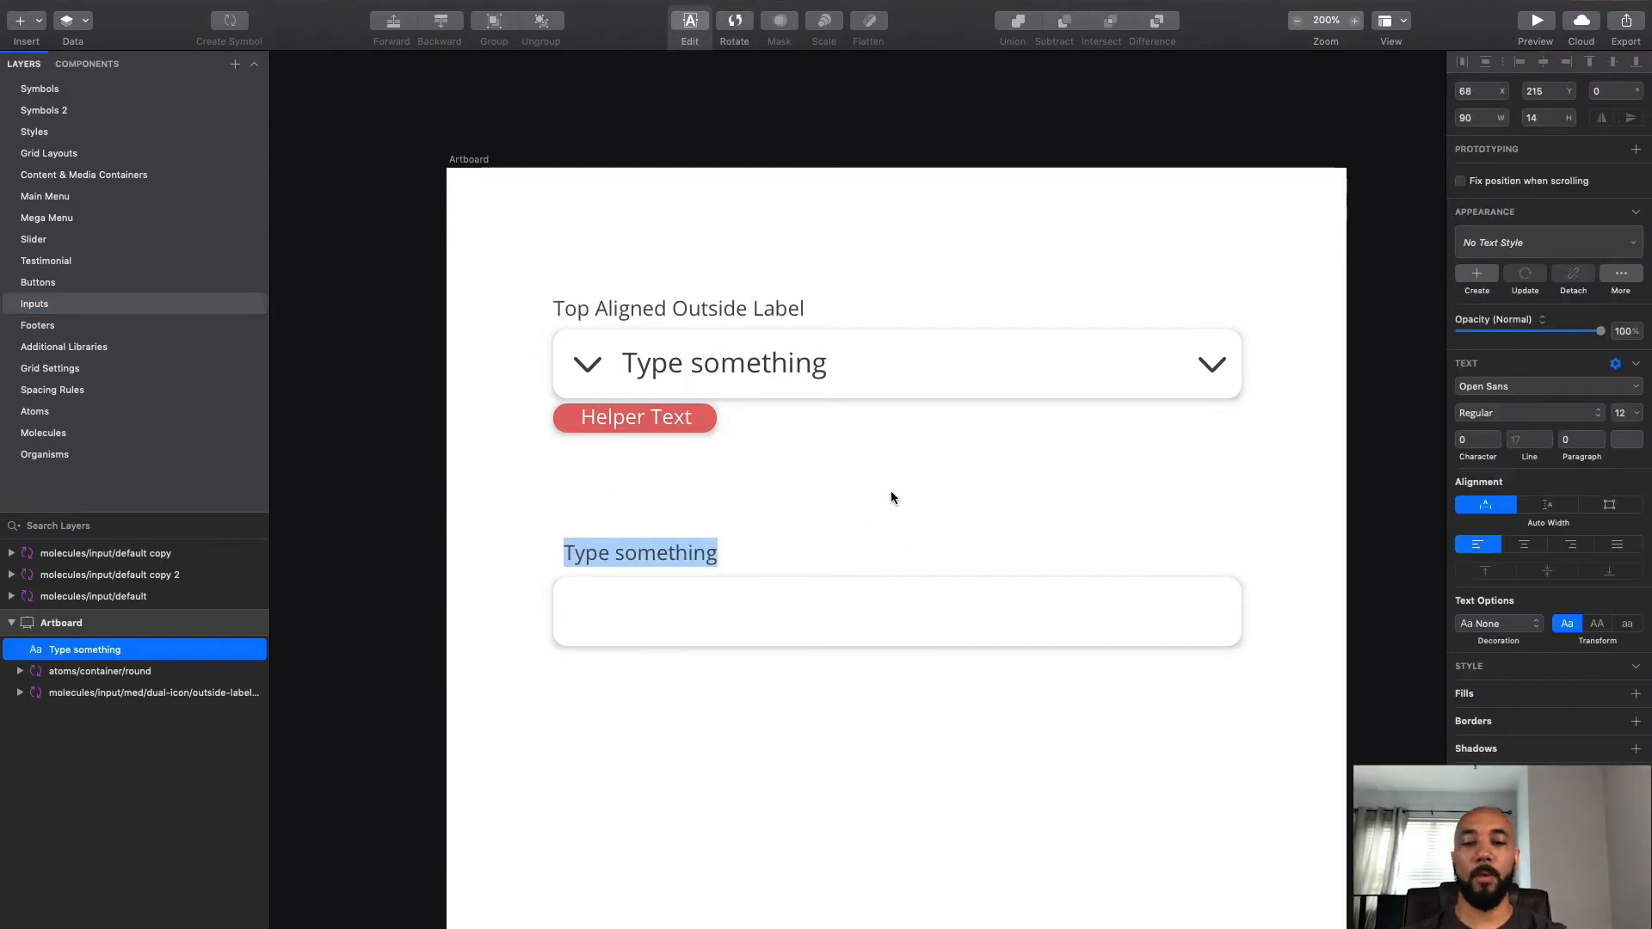
pyautogui.write('Top Alig')
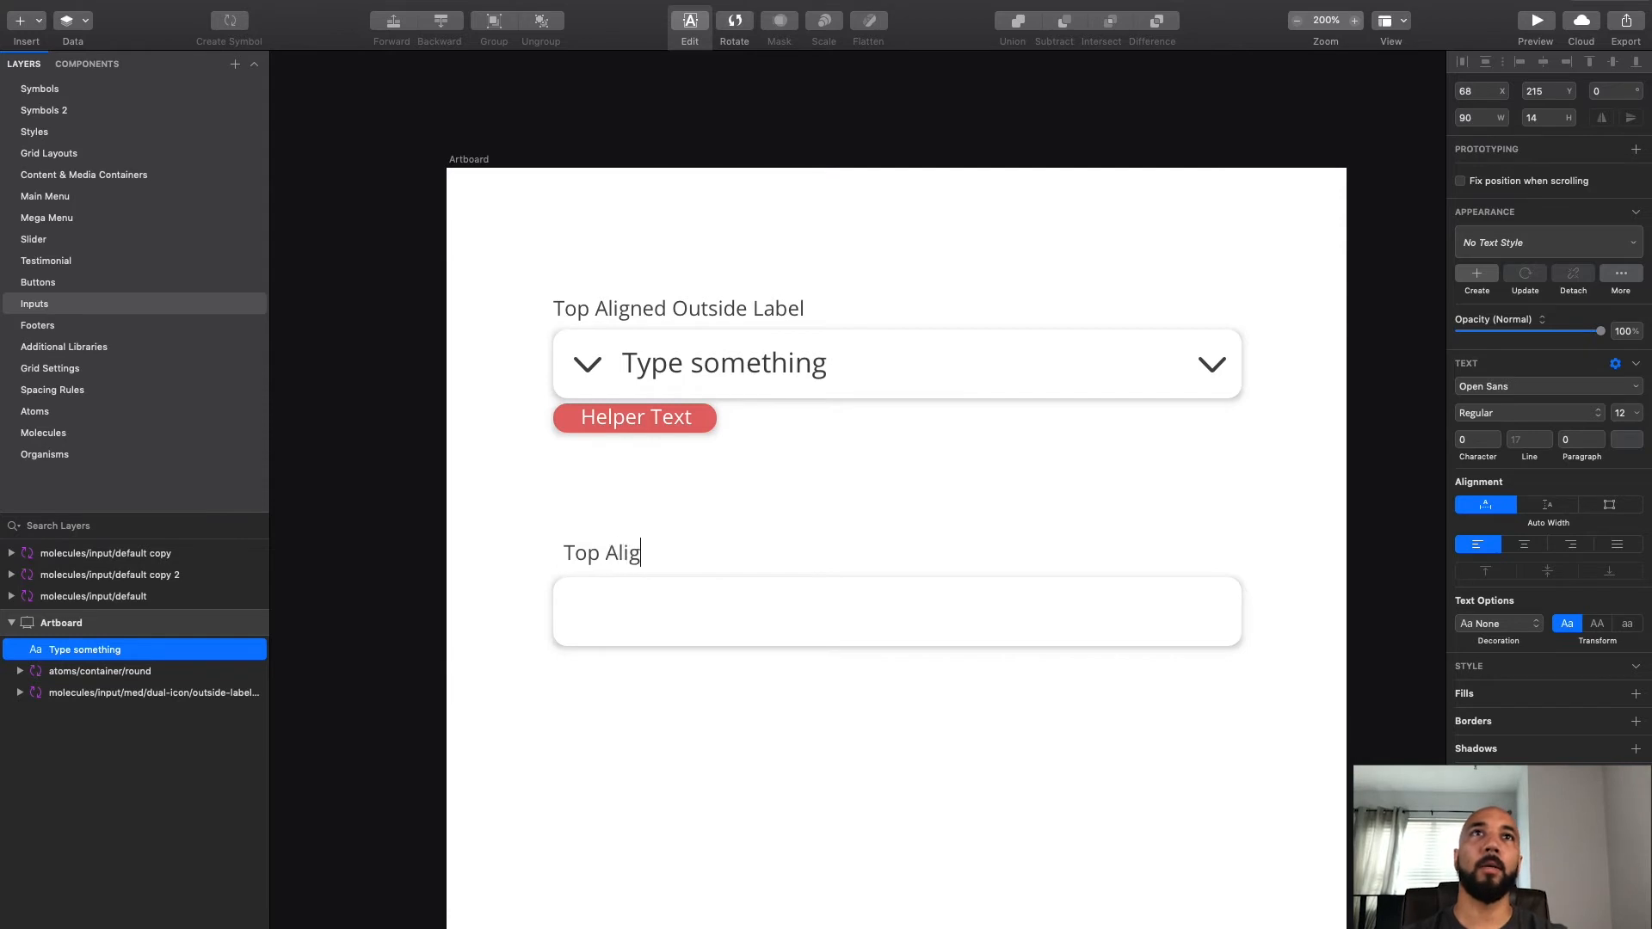
pyautogui.write('ned Outside Lable')
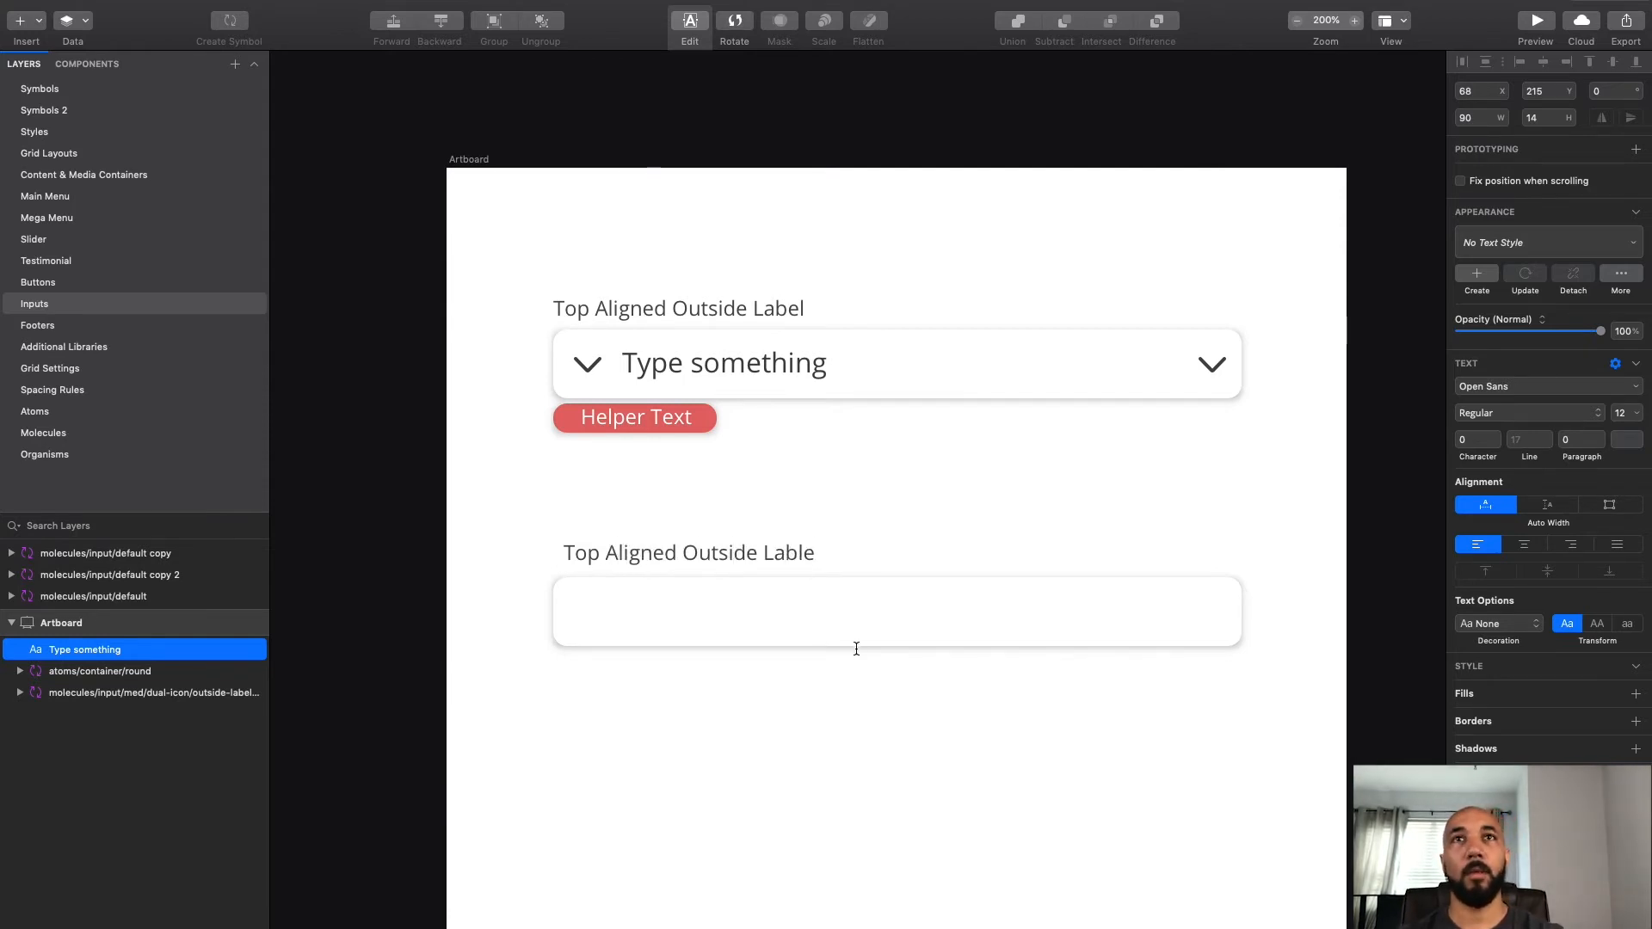
pyautogui.click(826, 771)
# Step: Align the label with the rounded container's left edge and position it 2 px above the container
pyautogui.moveTo(674, 551); pyautogui.dragTo(654, 565)
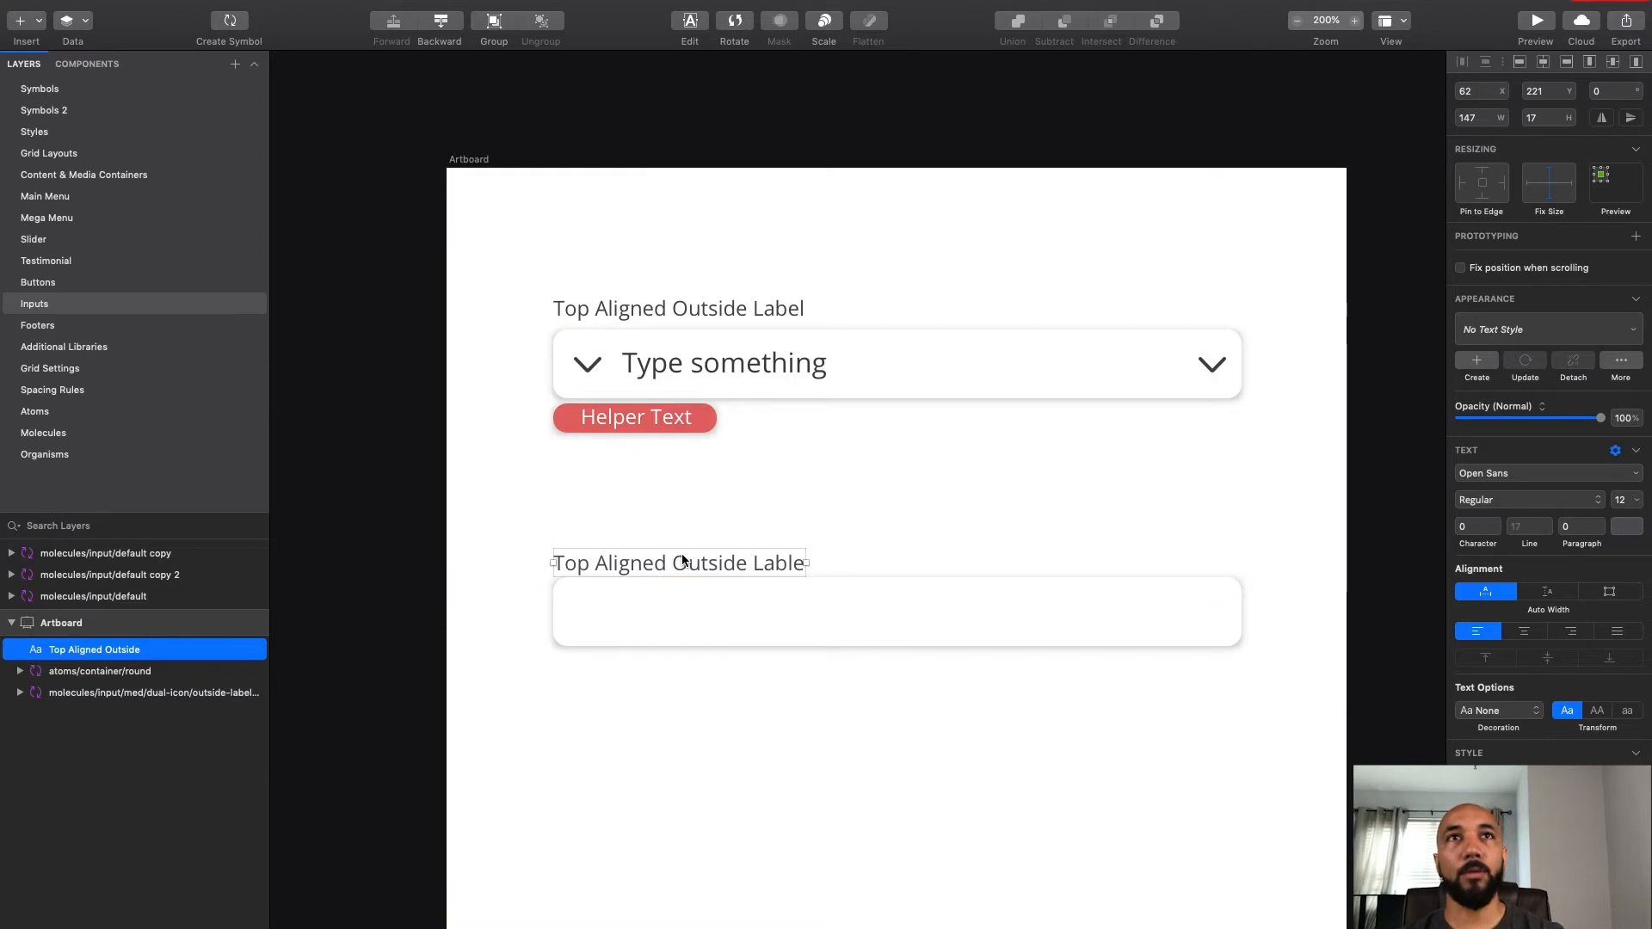
pyautogui.press('Up')
pyautogui.press('Up')
pyautogui.press('Up')
pyautogui.press('Up')
pyautogui.press('Up')
pyautogui.press('Up')
pyautogui.press('Up')
pyautogui.press('Up')
pyautogui.press('Down')
pyautogui.press('Down')
pyautogui.press('Down')
pyautogui.press('Down')
pyautogui.press('Down')
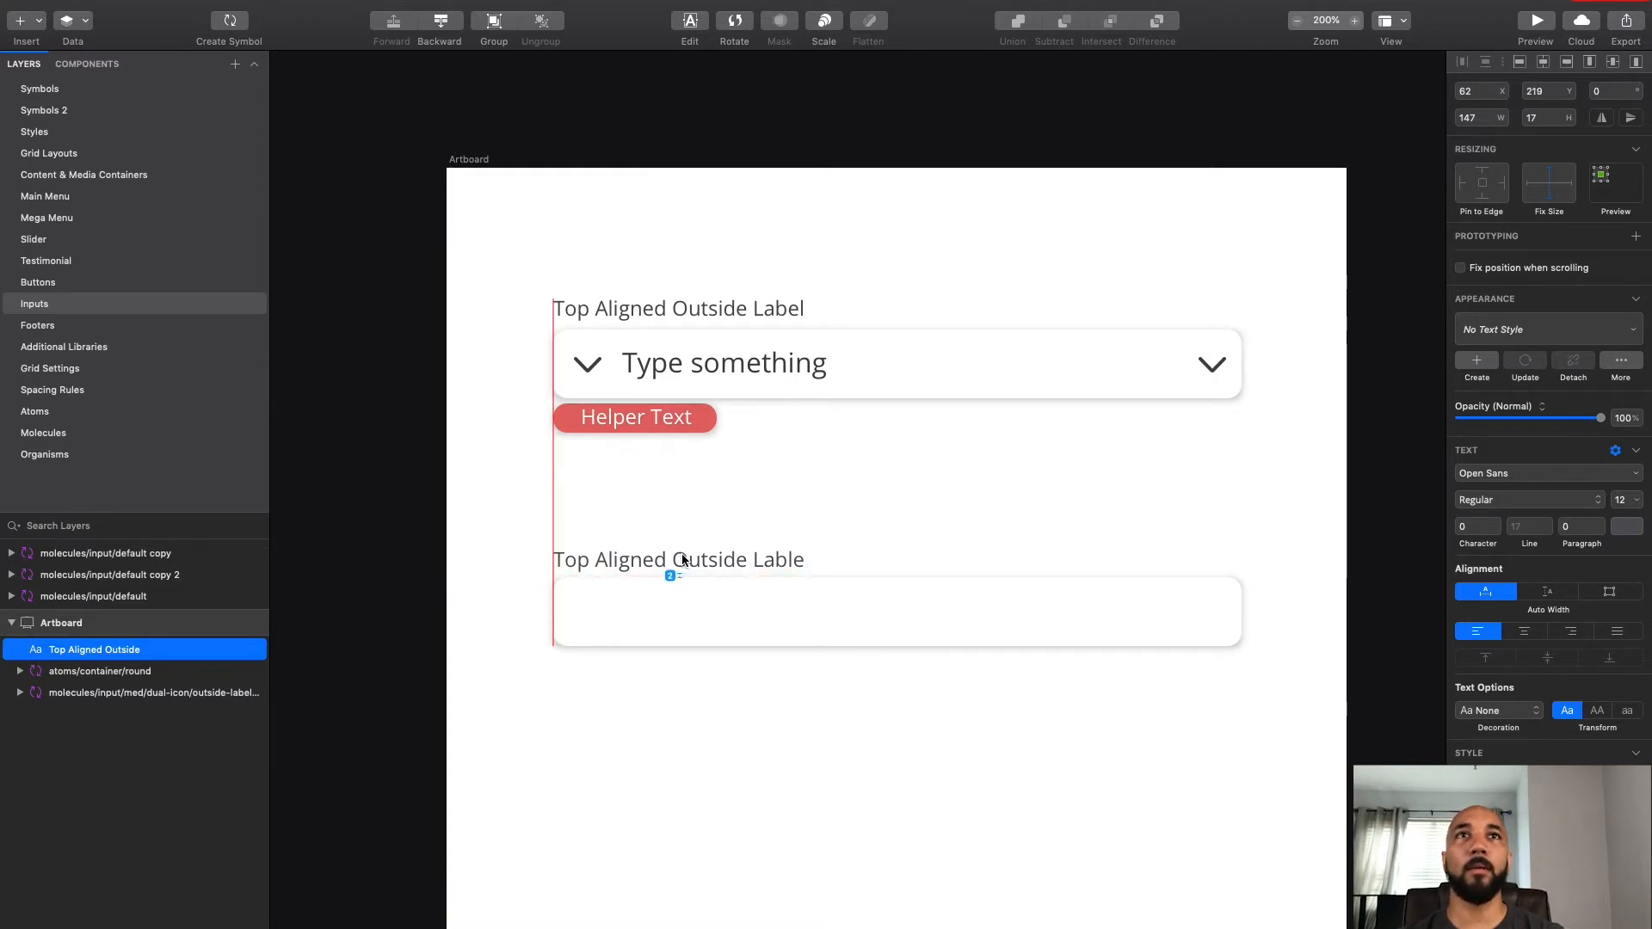
# Step: Nudge the outside label up to a Y position of 217 above the rounded container
pyautogui.press('Up')
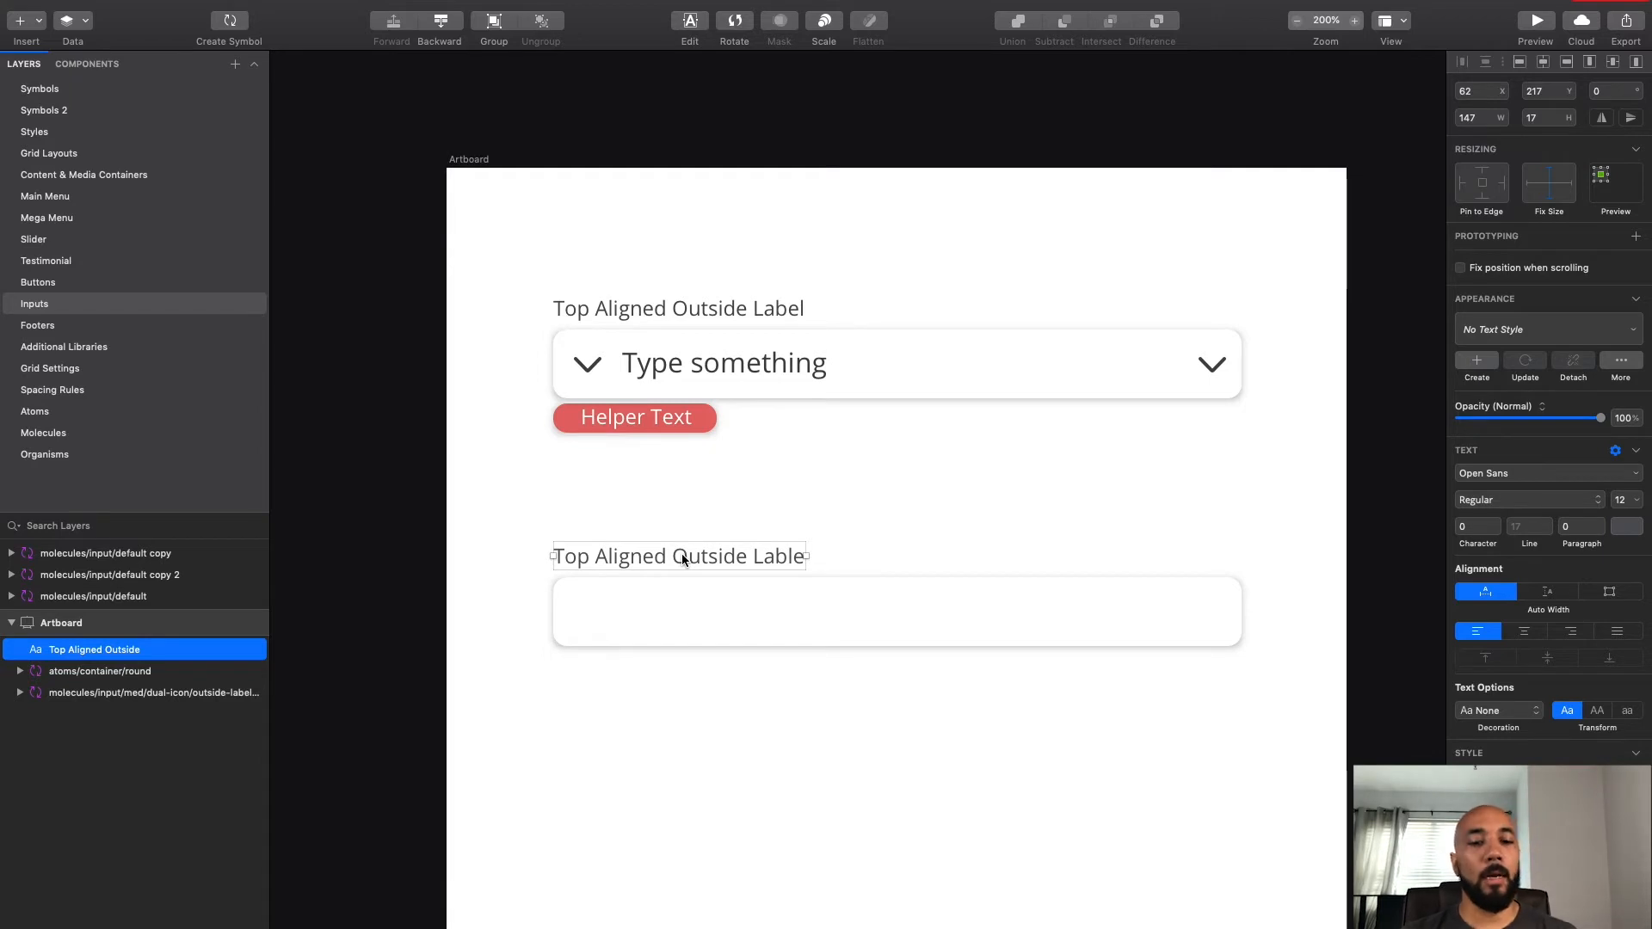
pyautogui.scroll(1, 695, 509)
pyautogui.scroll(-5, 726, 456)
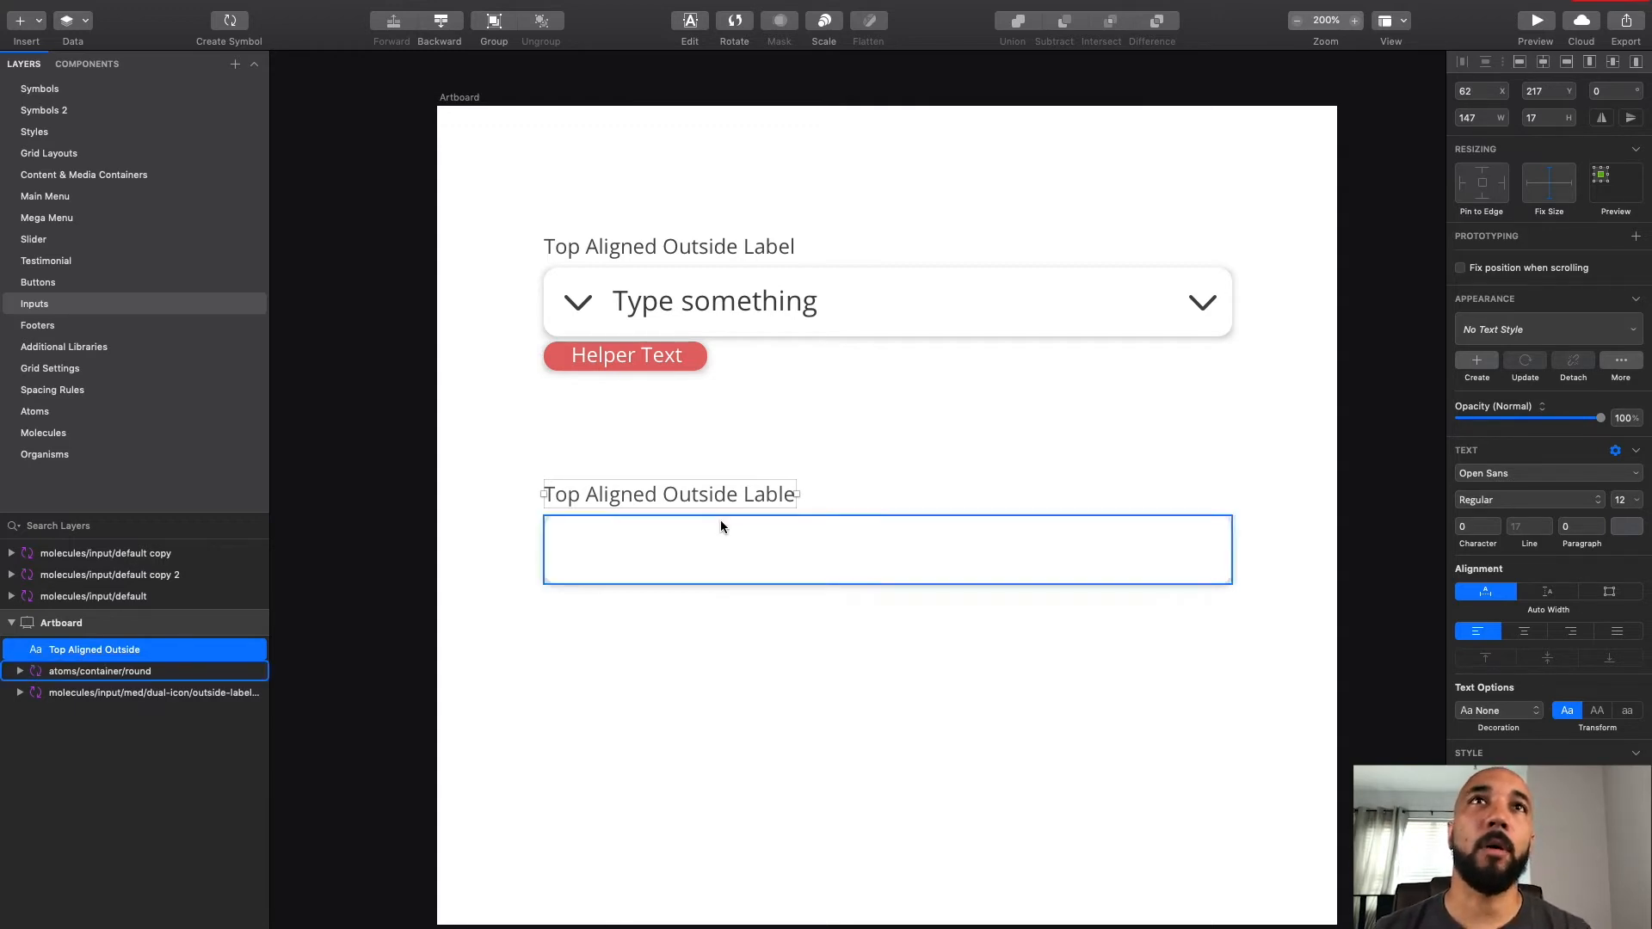
pyautogui.click(835, 660)
pyautogui.click(601, 493)
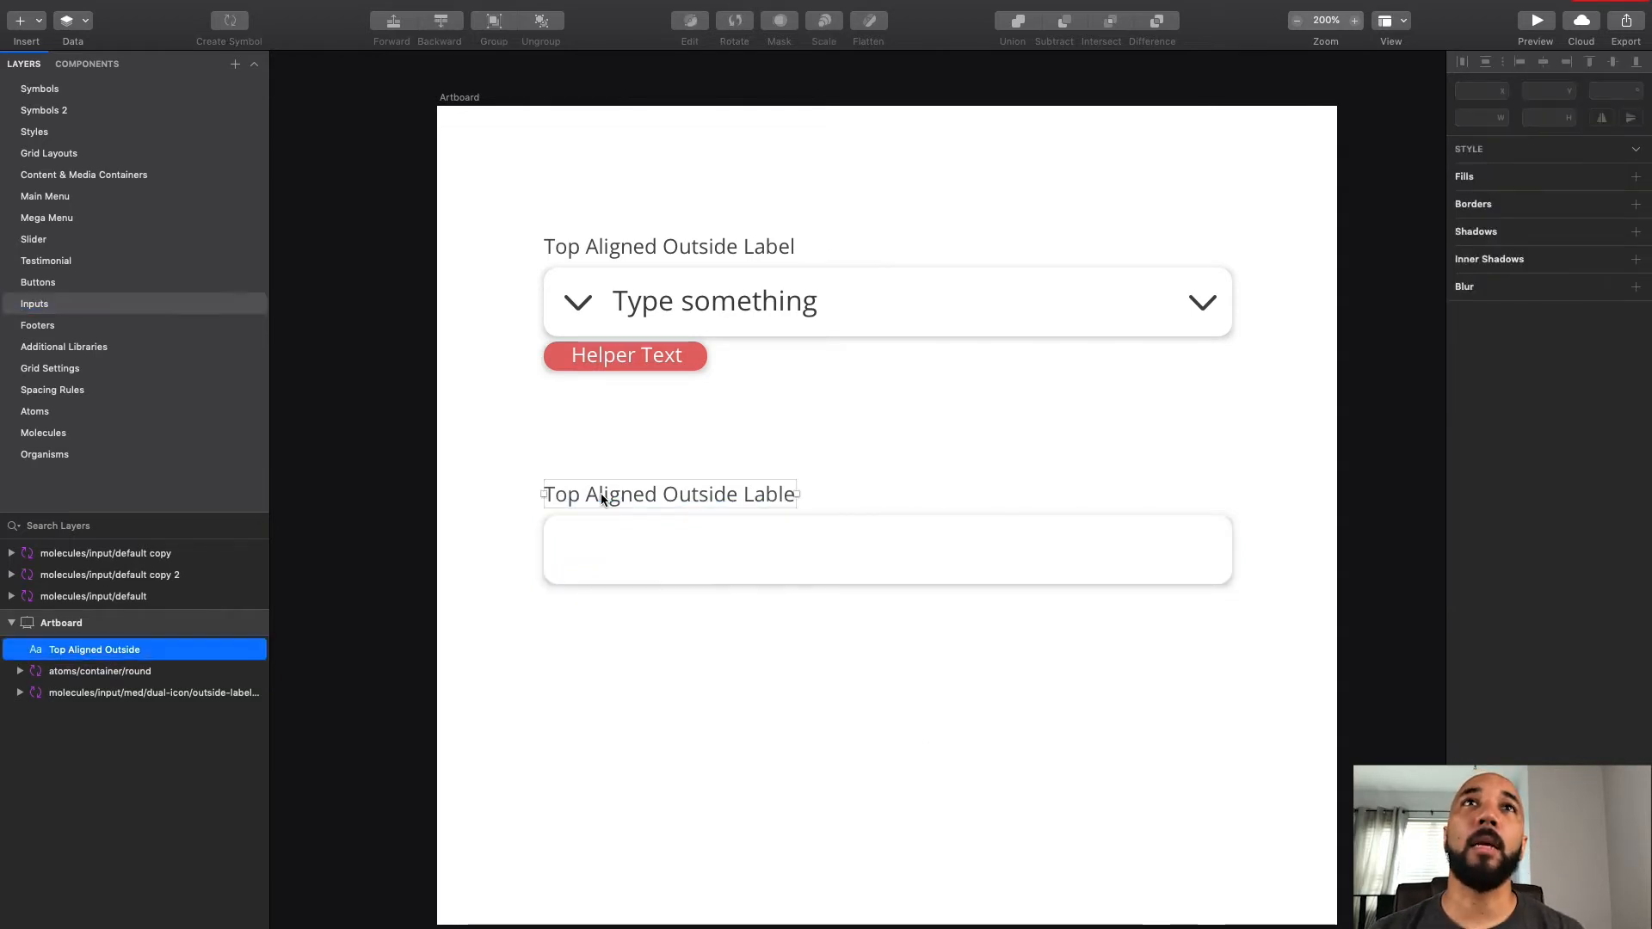
pyautogui.click(686, 537)
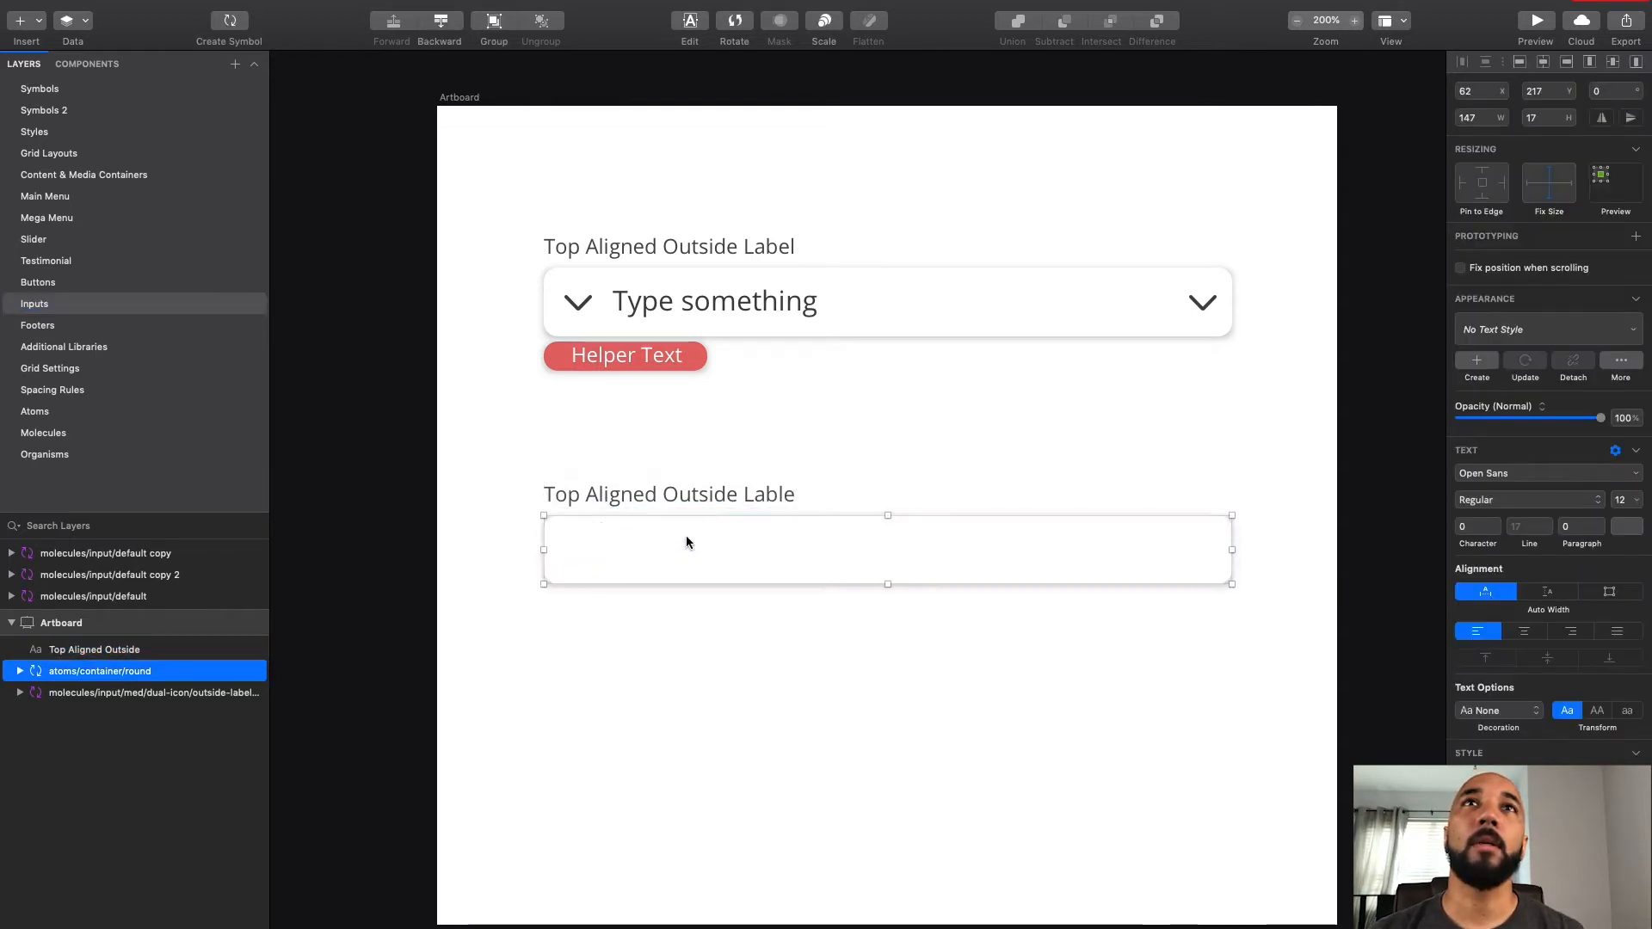
# Step: Correct the spelling of the outside label so it reads "Top Aligned Outside Label"
pyautogui.doubleClick(783, 493)
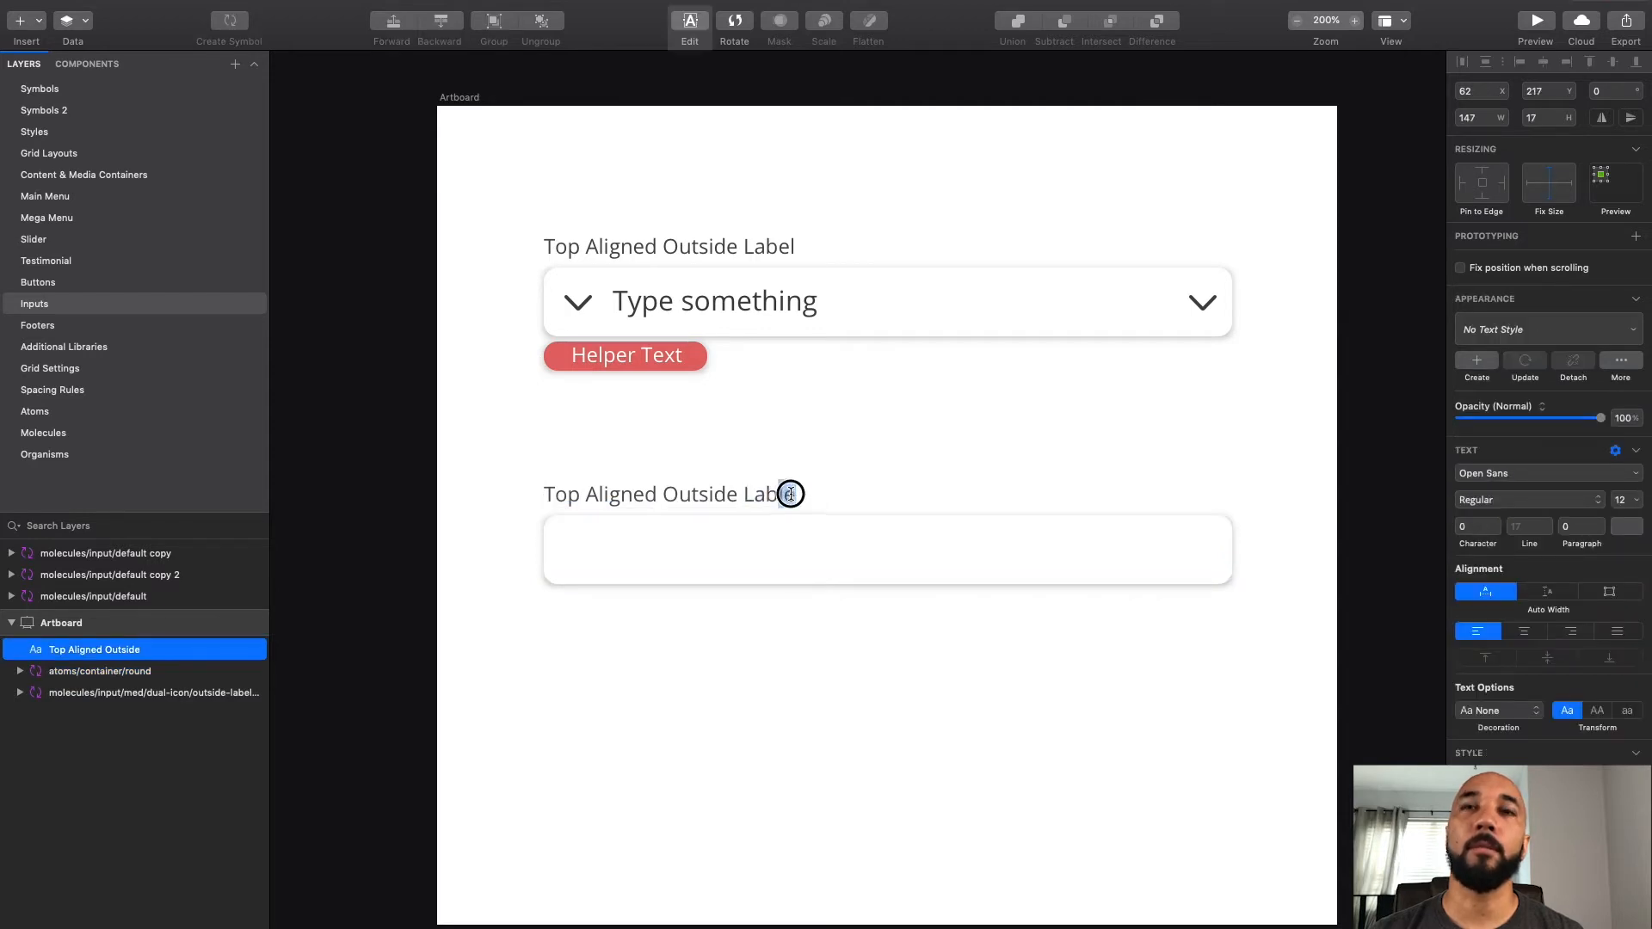
pyautogui.moveTo(782, 493); pyautogui.dragTo(789, 494)
pyautogui.write('el')
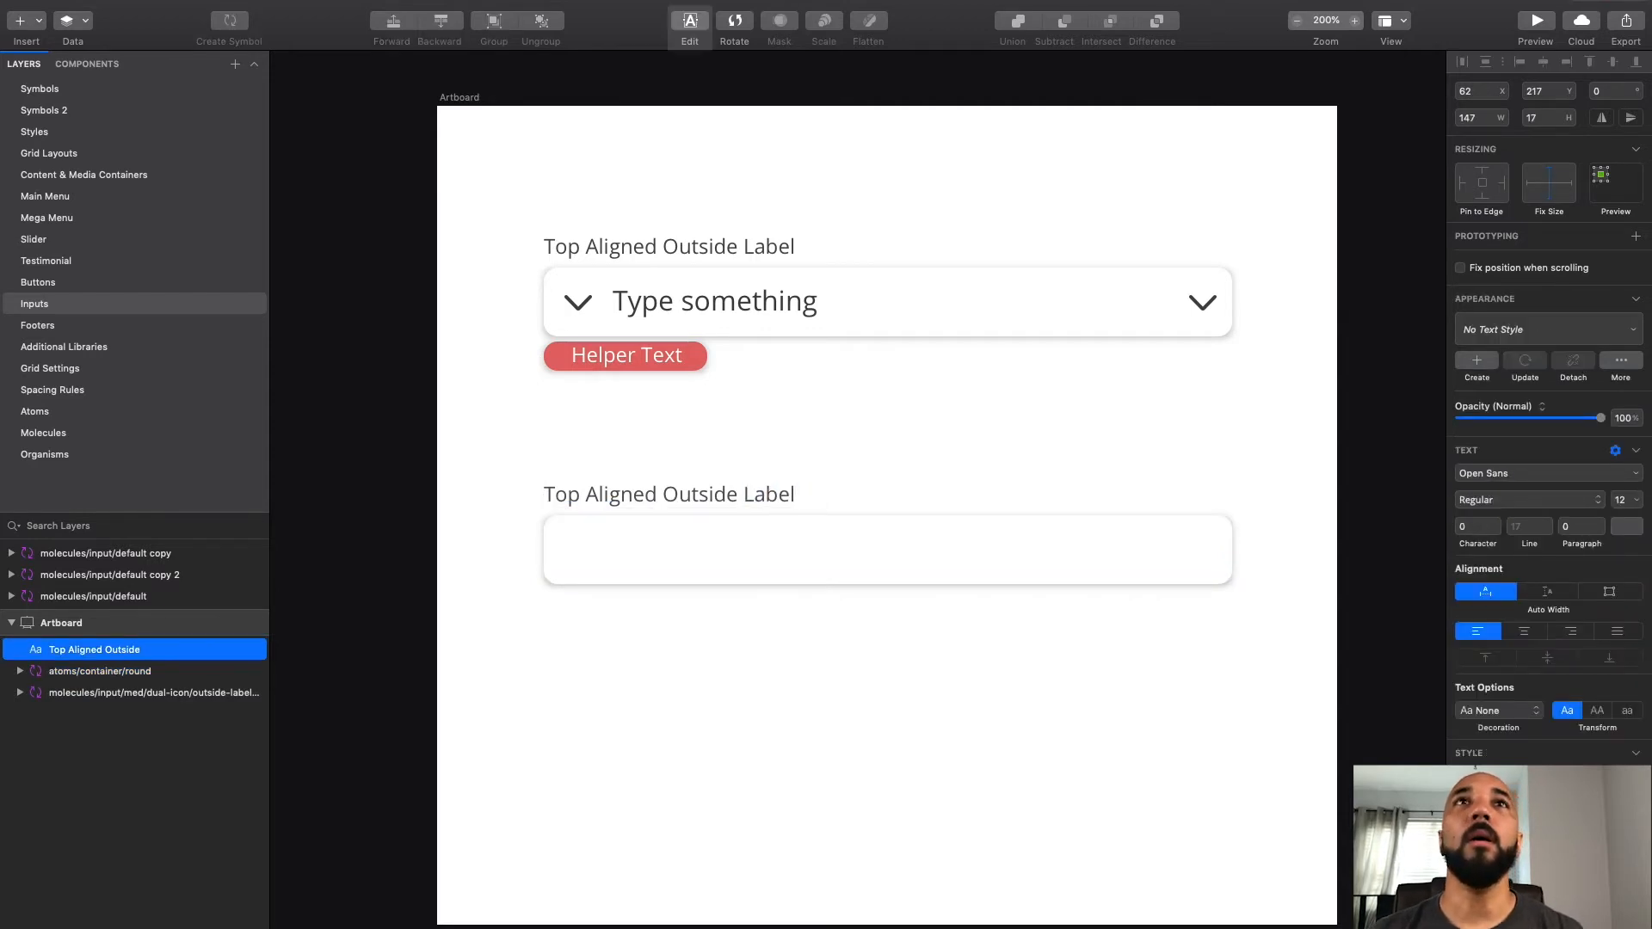
# Step: Place a duplicate of the outside label inside the rounded container at about X 80, Y 250
pyautogui.click(681, 557)
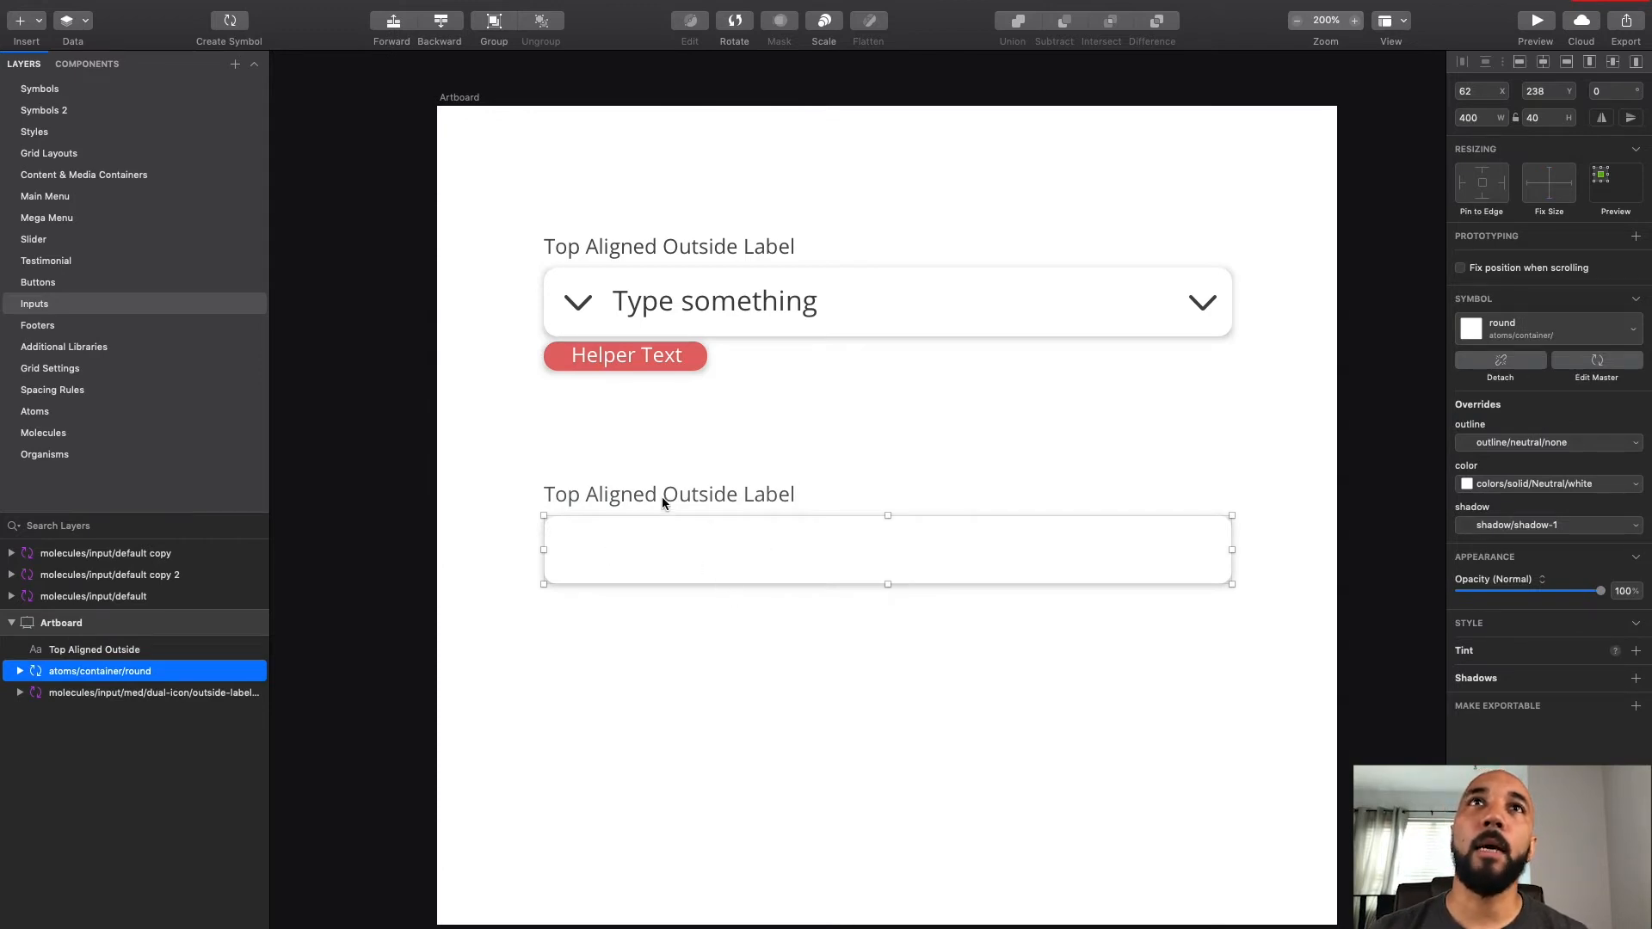
pyautogui.moveTo(658, 493); pyautogui.dragTo(670, 555)
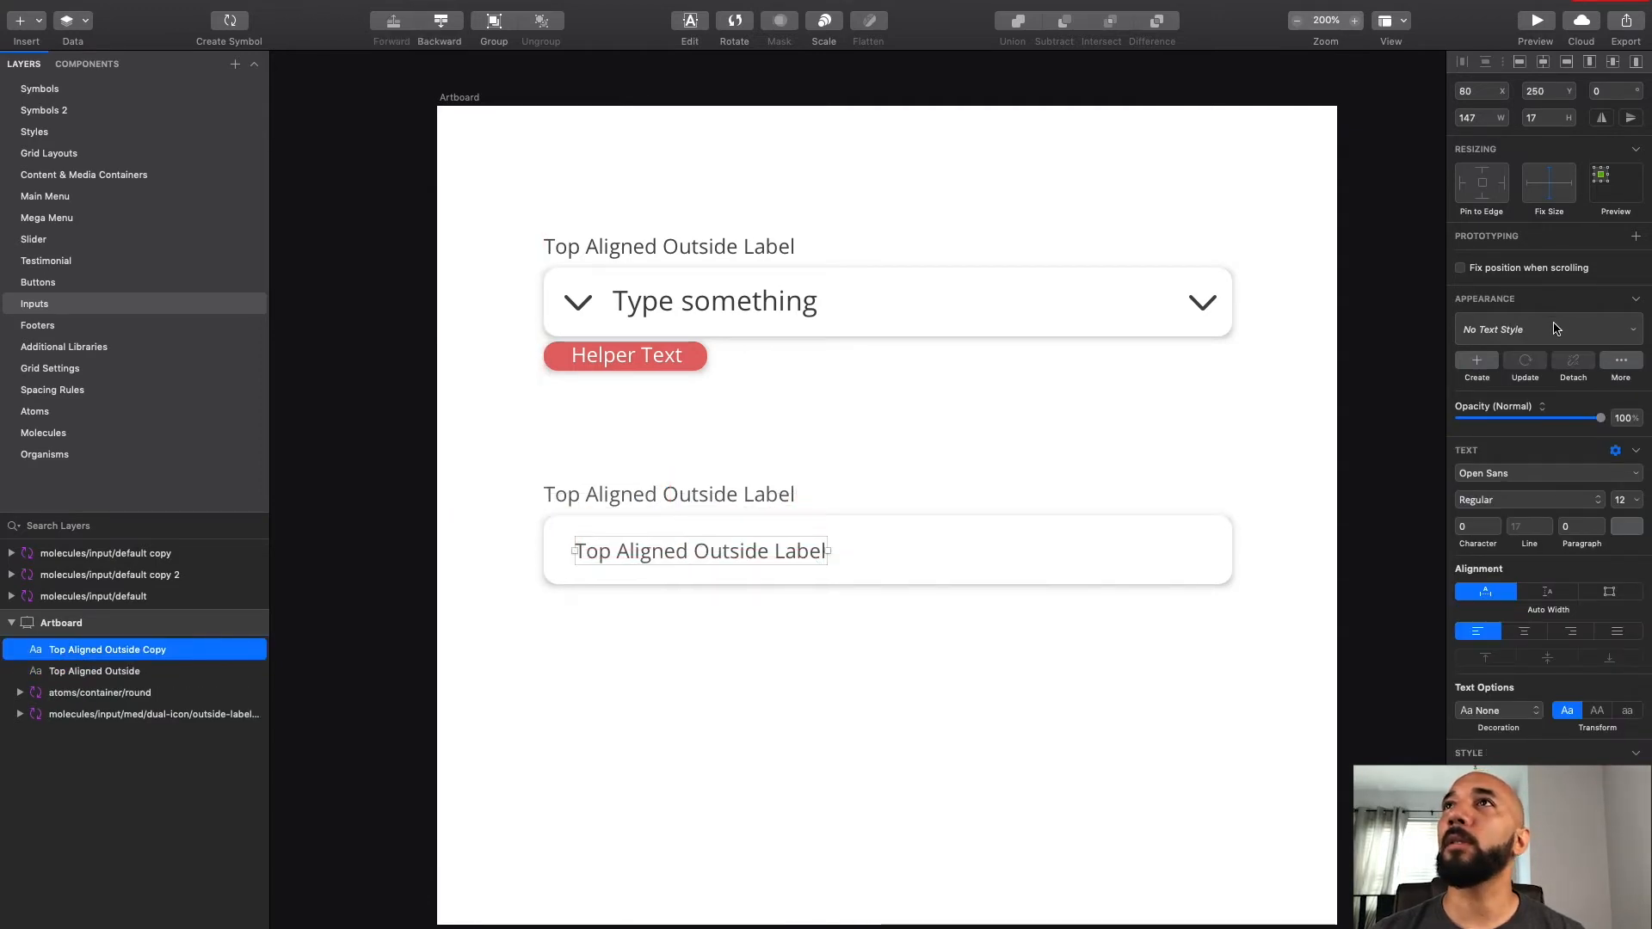
# Step: Apply the document text style desktop & tablet/caption/dark/left/regular to the outside label above the container
pyautogui.click(751, 494)
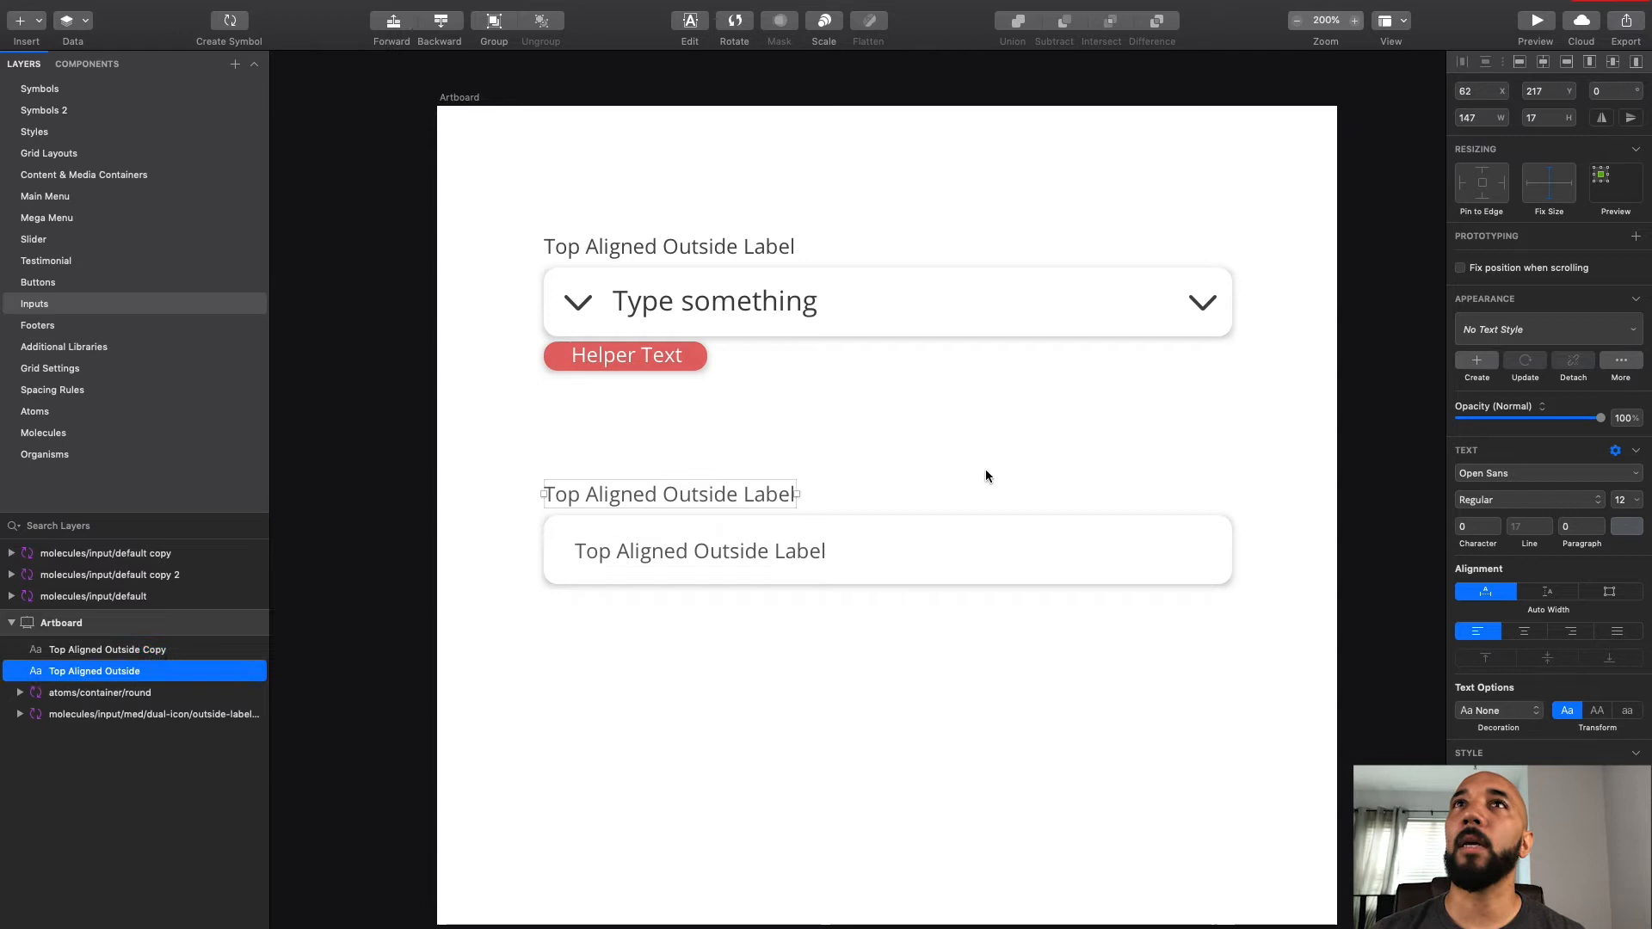
pyautogui.click(1564, 331)
pyautogui.moveTo(1543, 386)
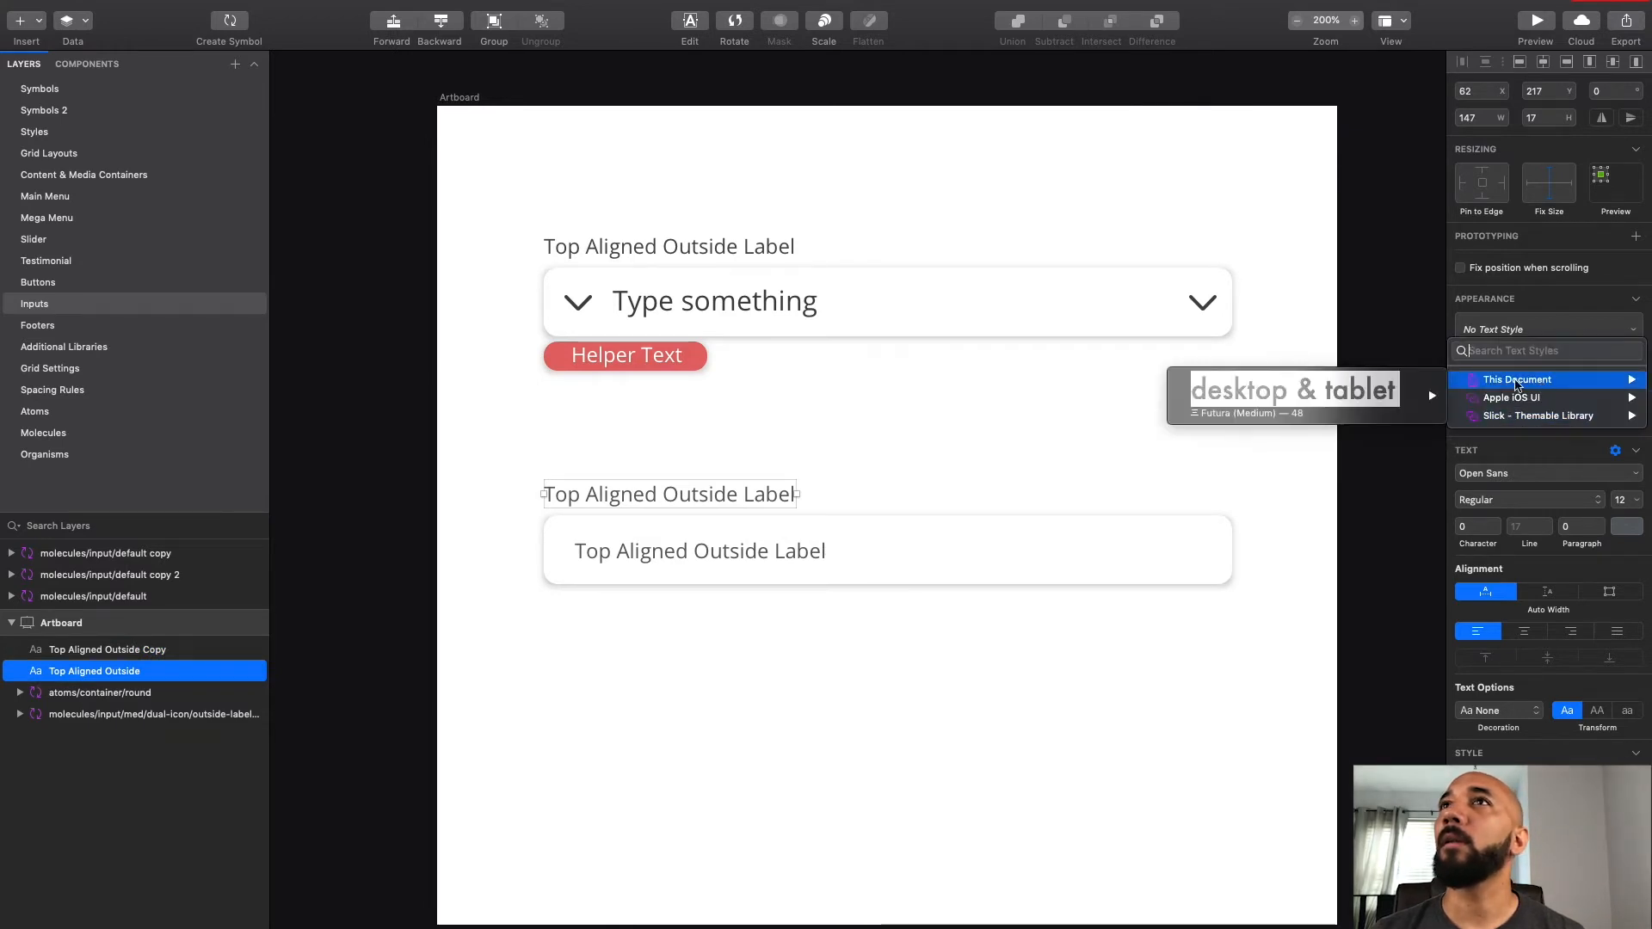
pyautogui.moveTo(1308, 394)
pyautogui.moveTo(1032, 473)
pyautogui.moveTo(895, 502)
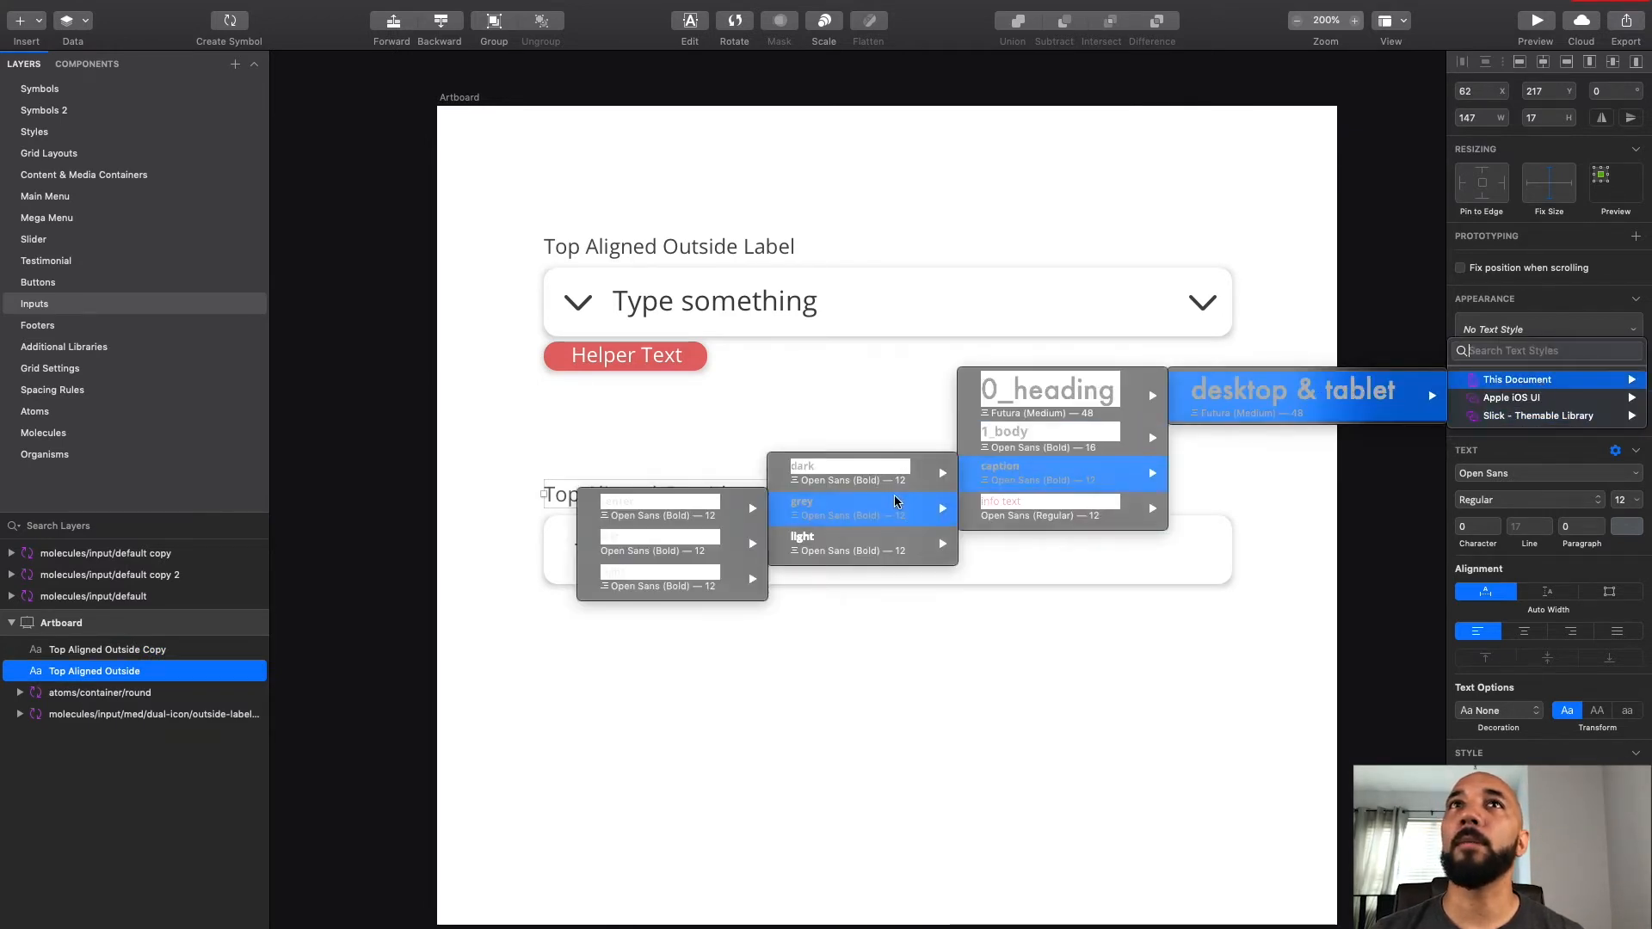
pyautogui.moveTo(869, 473)
pyautogui.moveTo(654, 512)
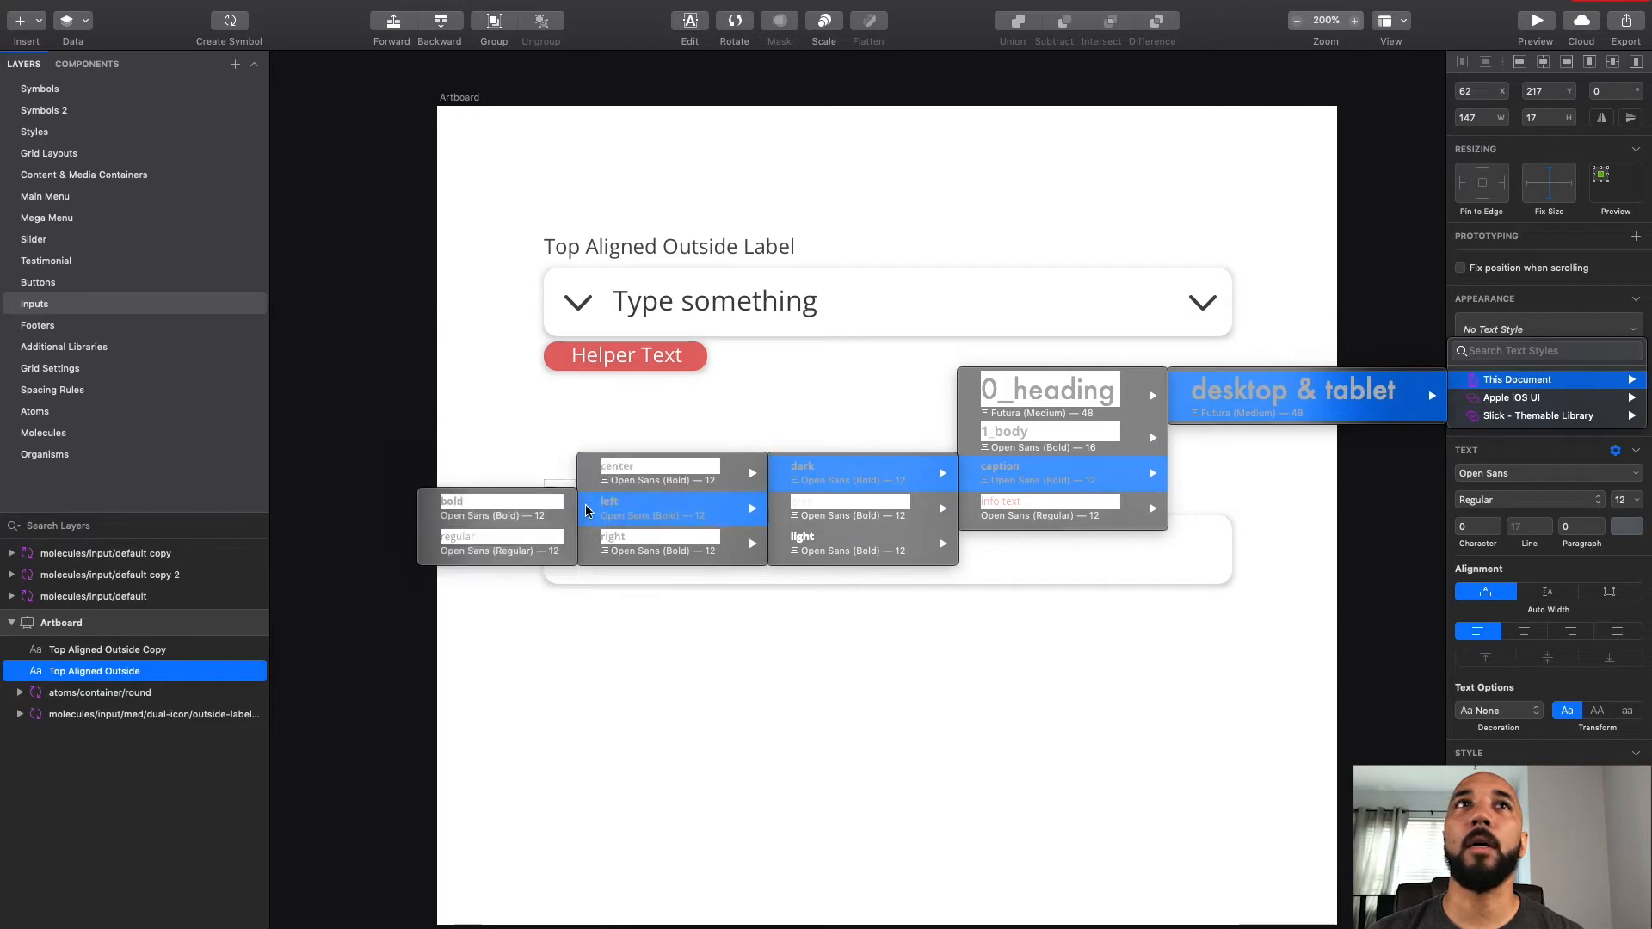
pyautogui.click(518, 534)
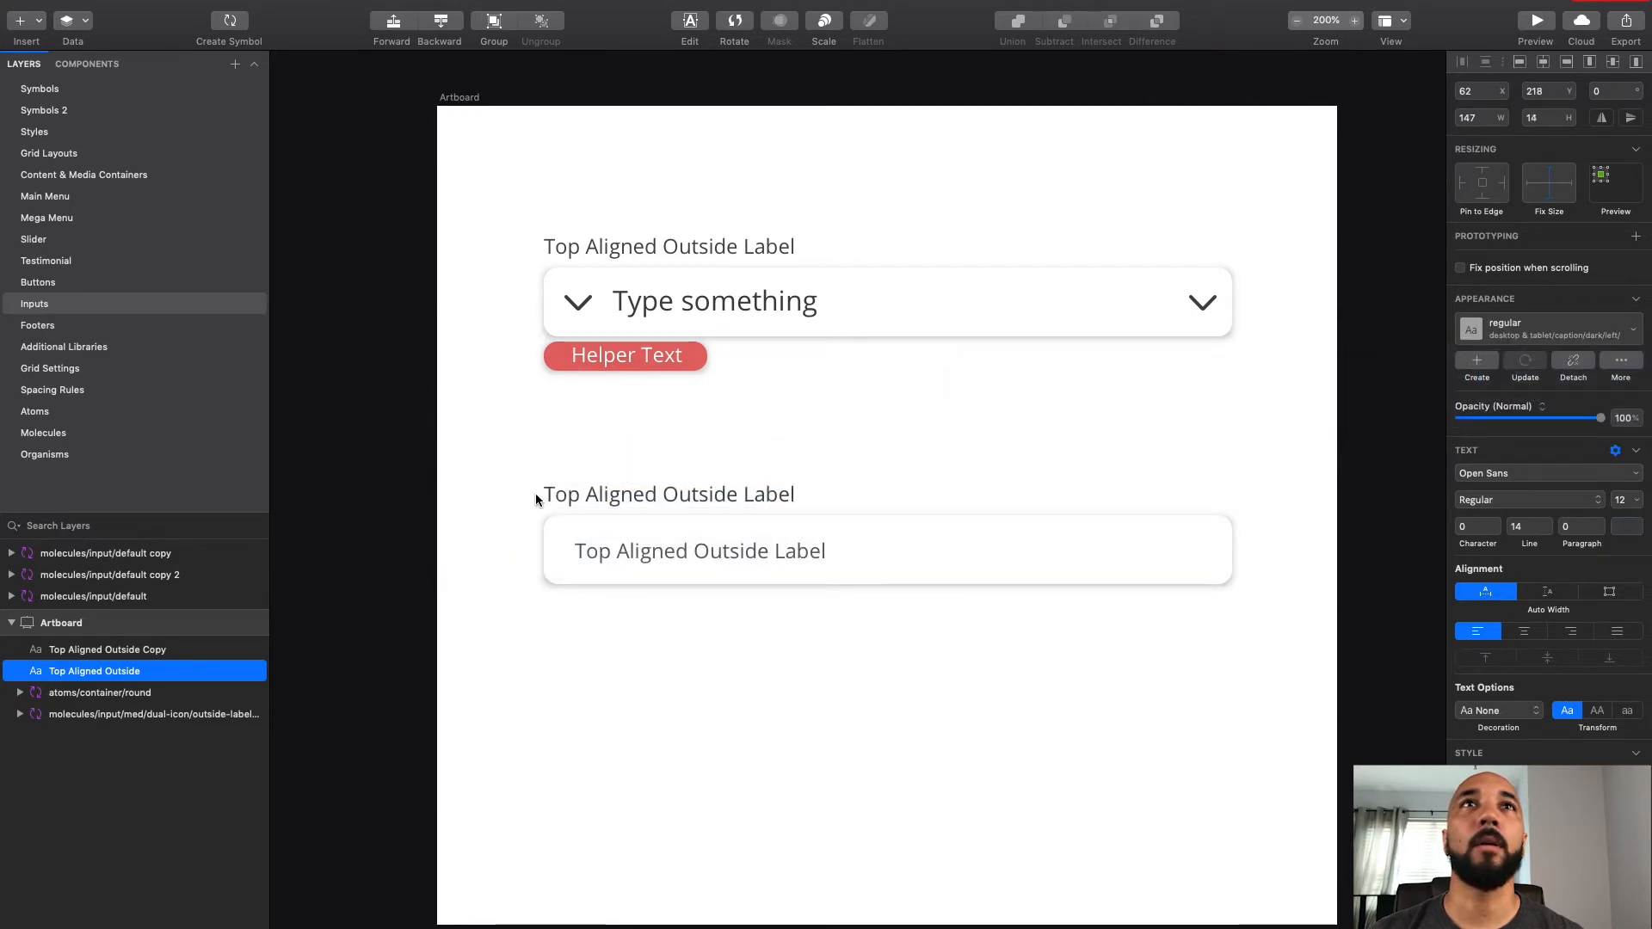
pyautogui.press('Escape')
# Step: Apply the document text style desktop & tablet/1_body/grey/left/regular to the duplicated text inside the container
pyautogui.click(663, 549)
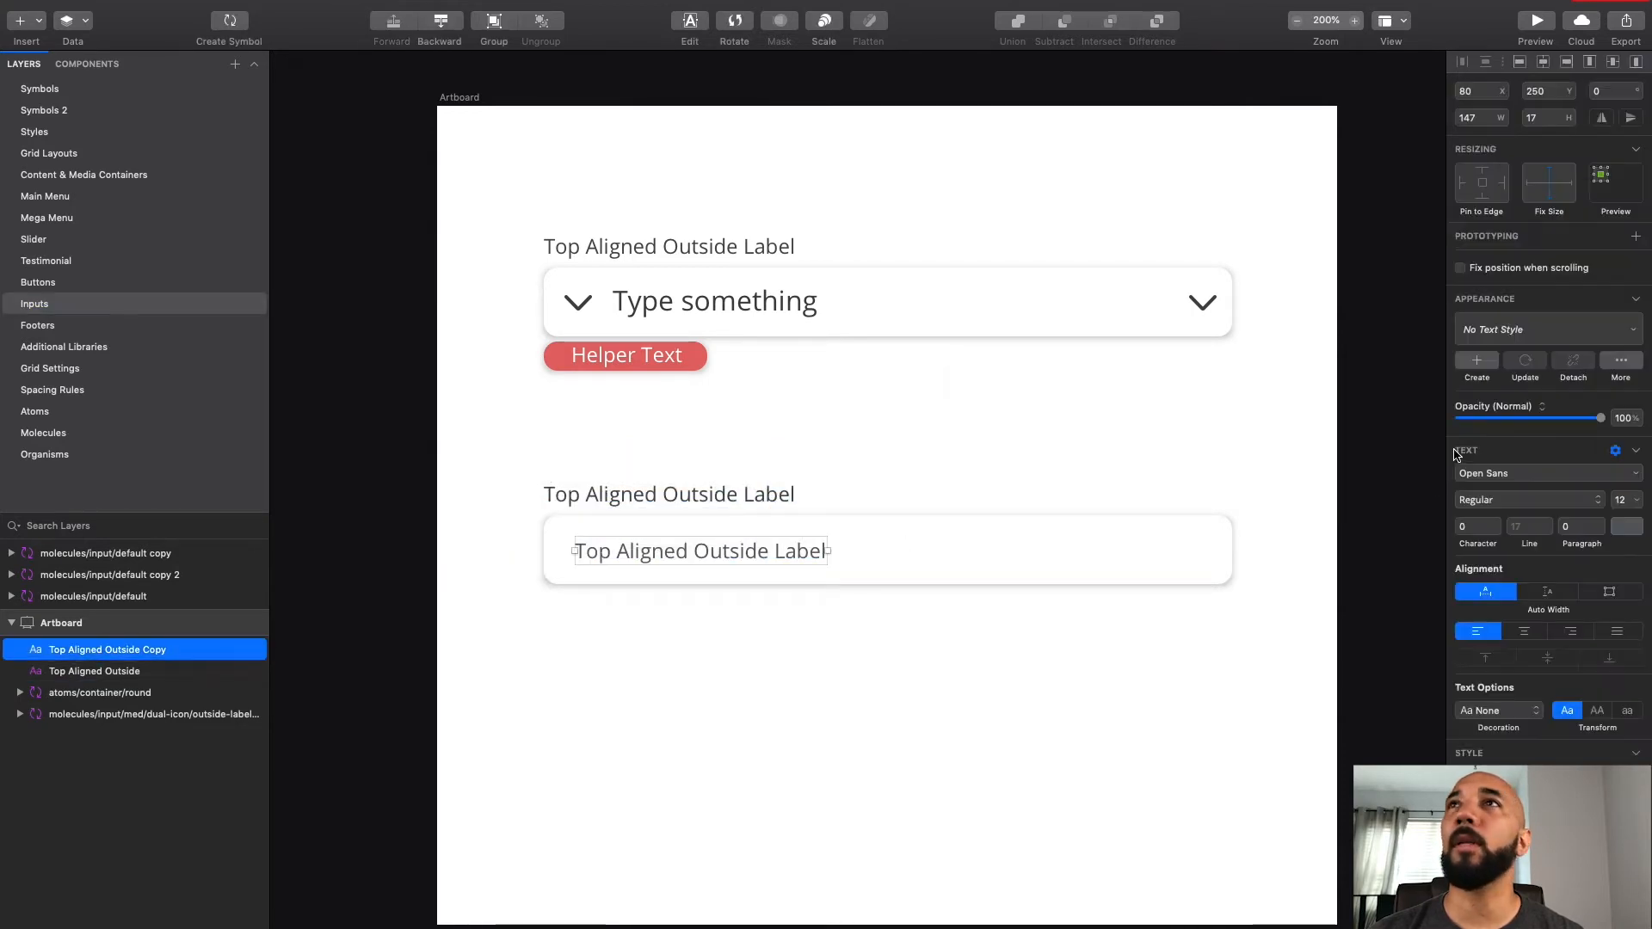
pyautogui.click(1532, 329)
pyautogui.moveTo(1525, 387)
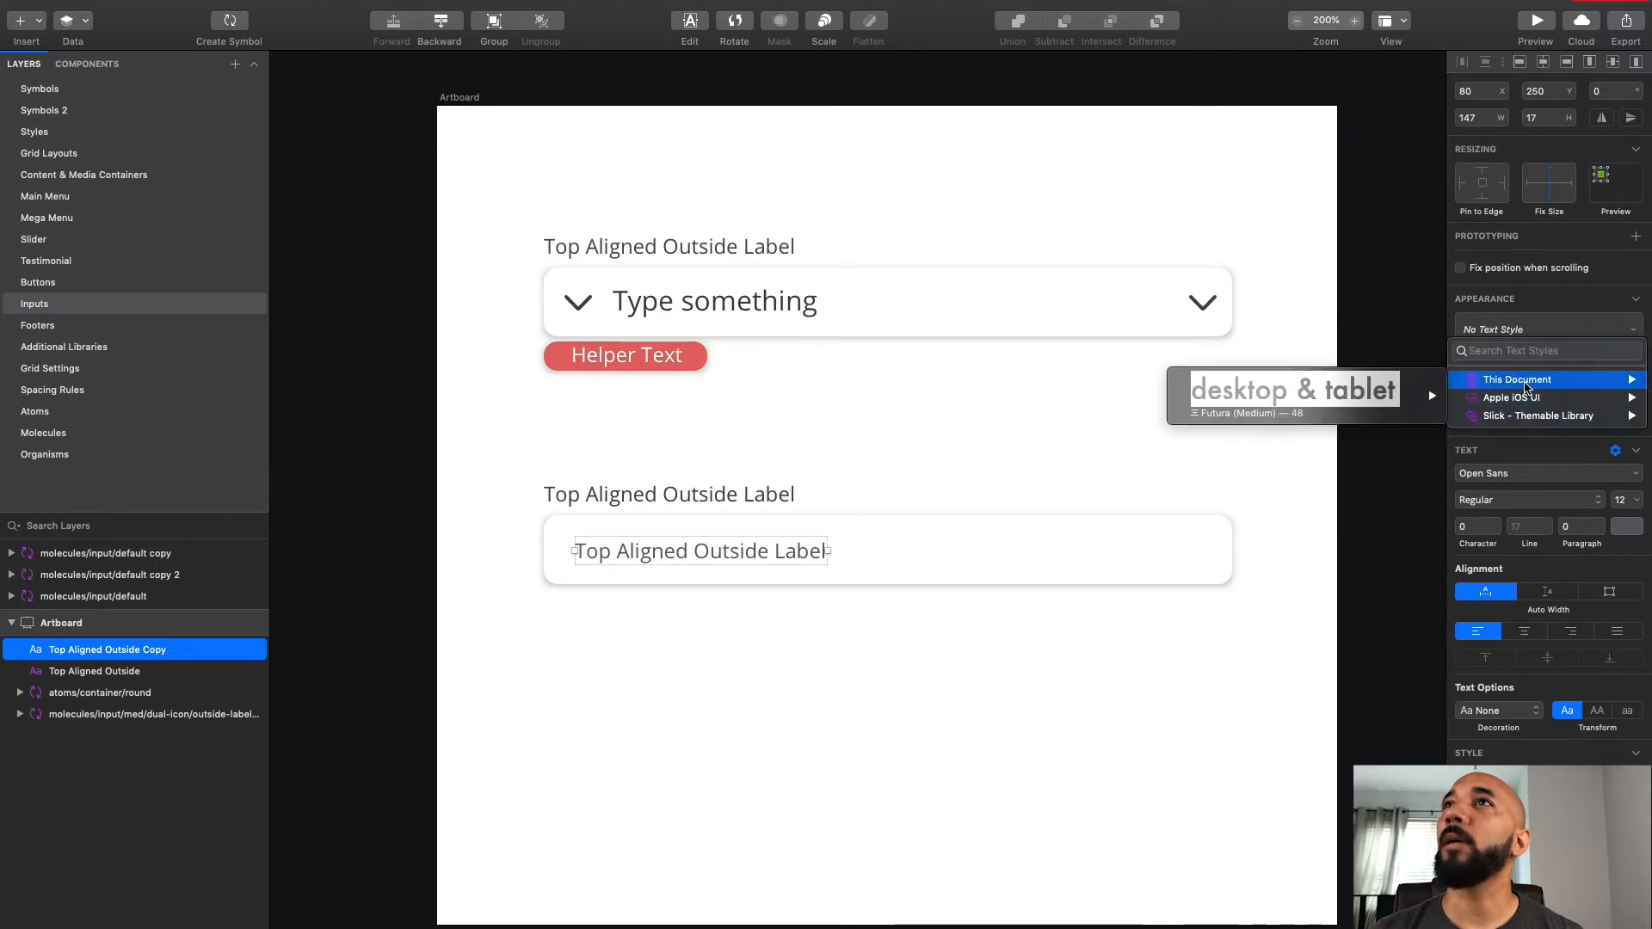
pyautogui.moveTo(1355, 396)
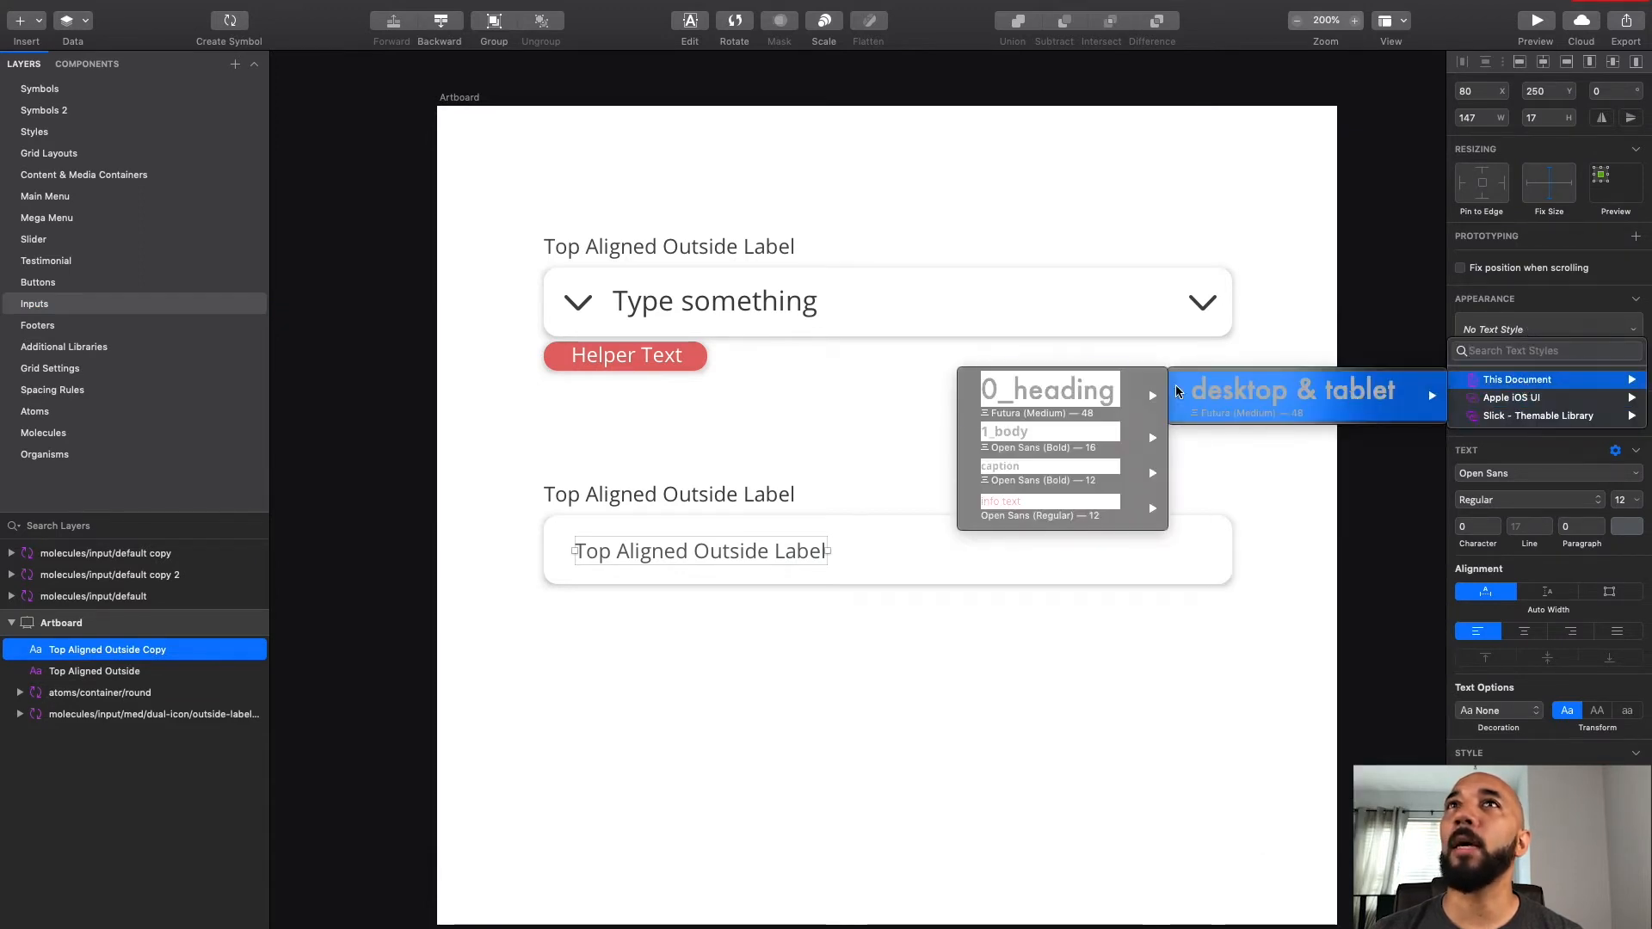
pyautogui.moveTo(1050, 437)
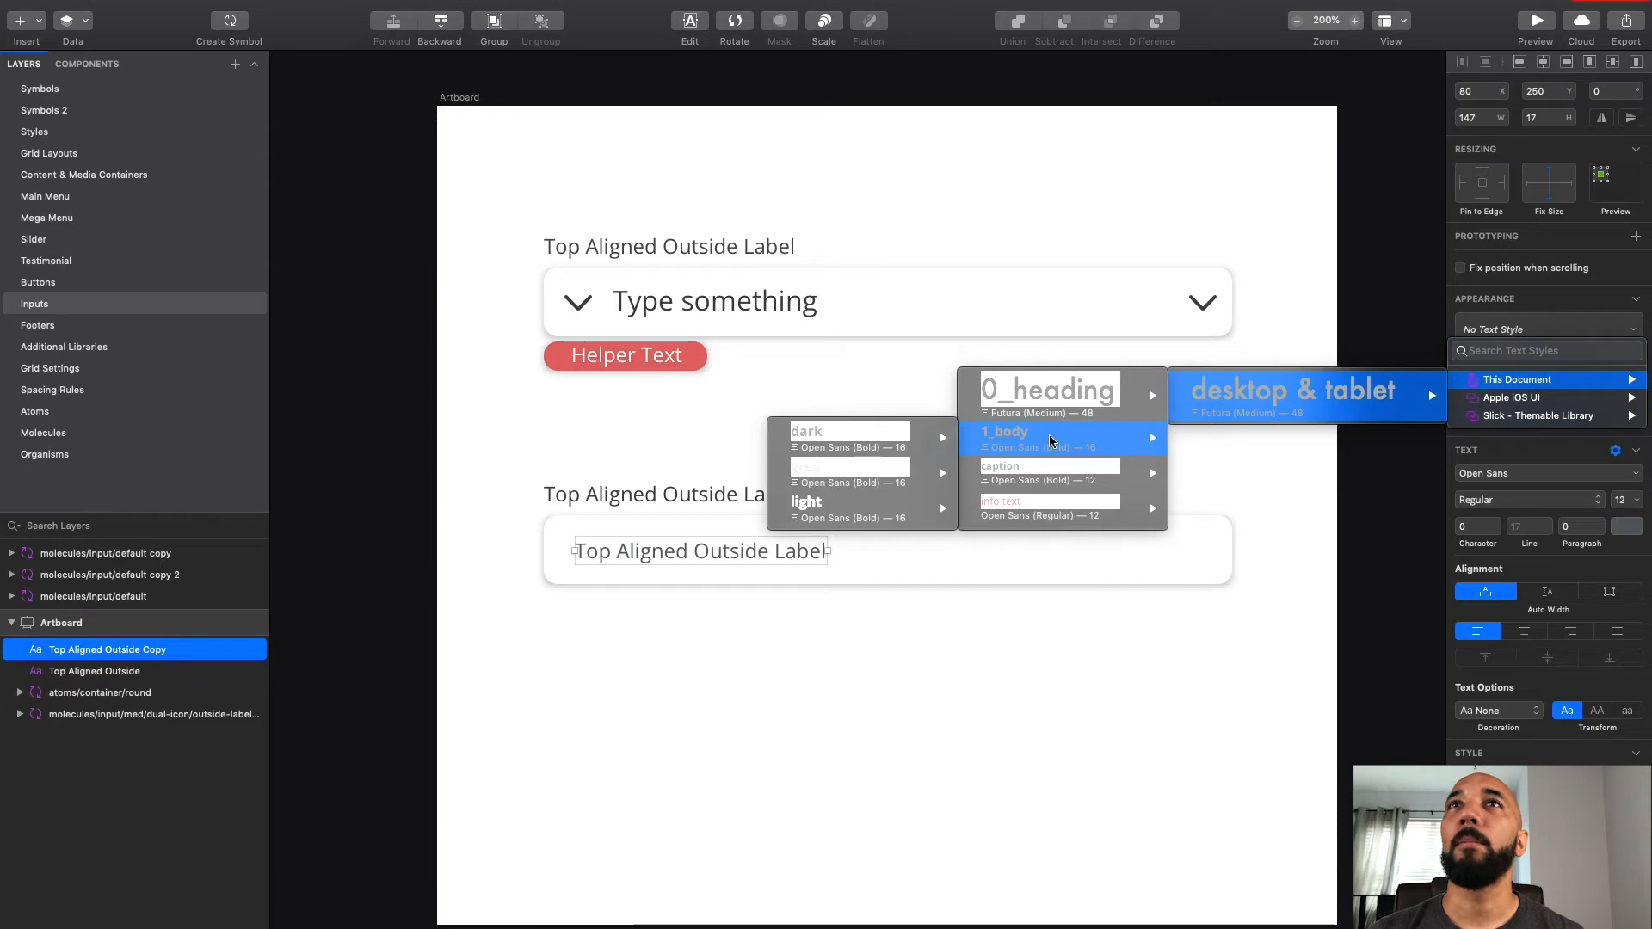
pyautogui.moveTo(843, 441)
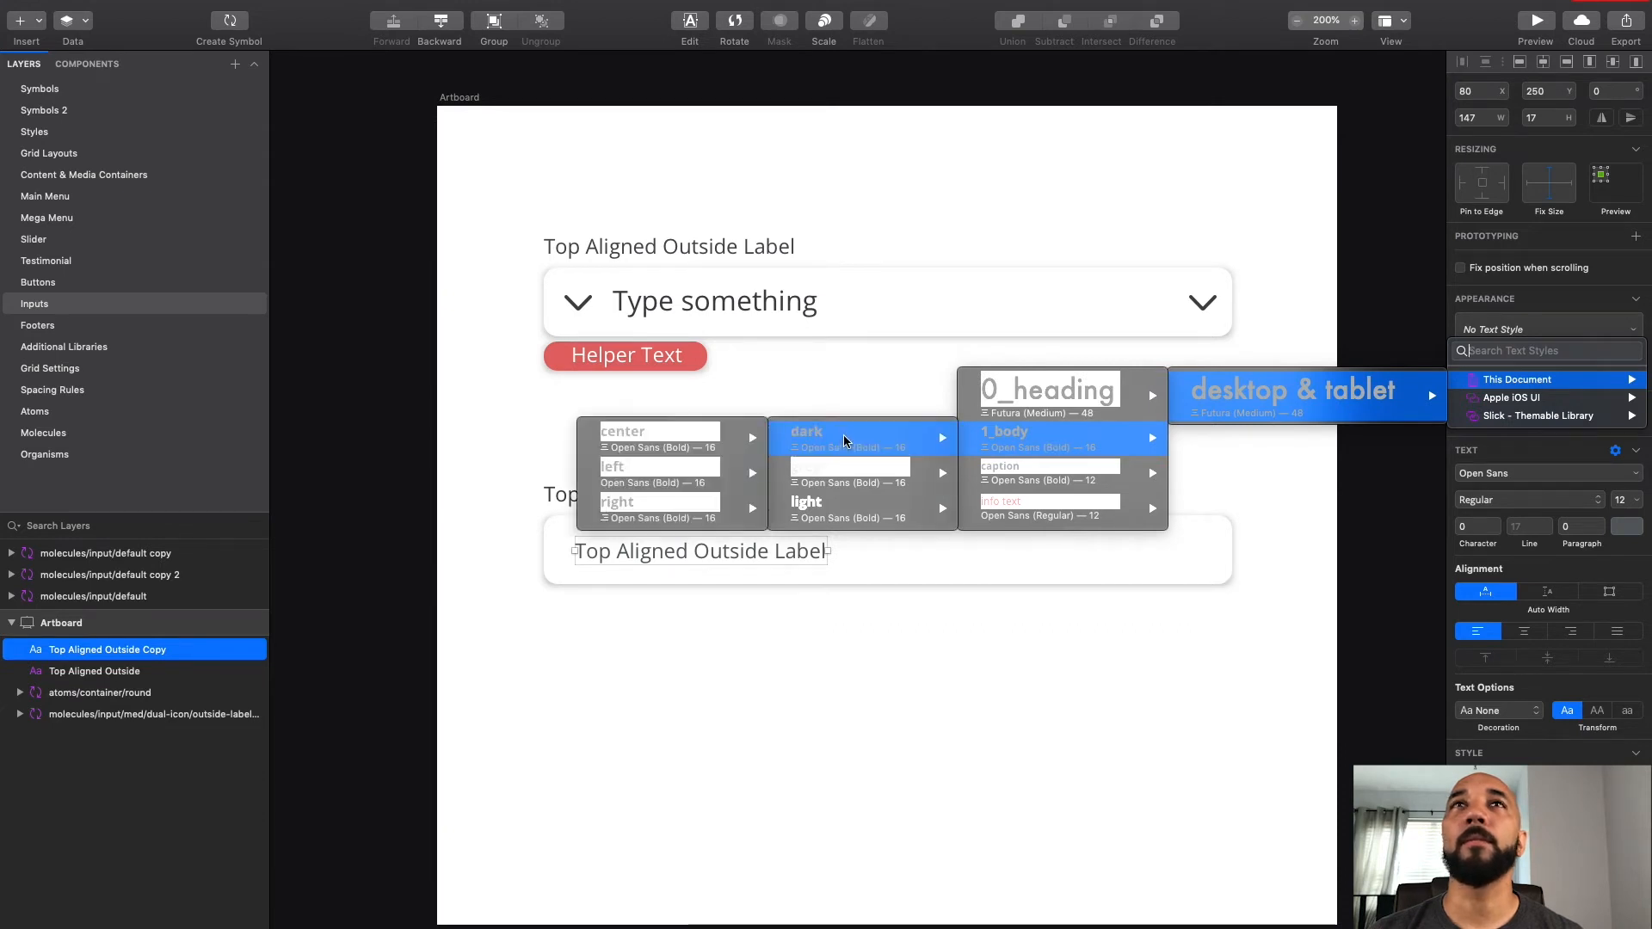
pyautogui.moveTo(650, 472)
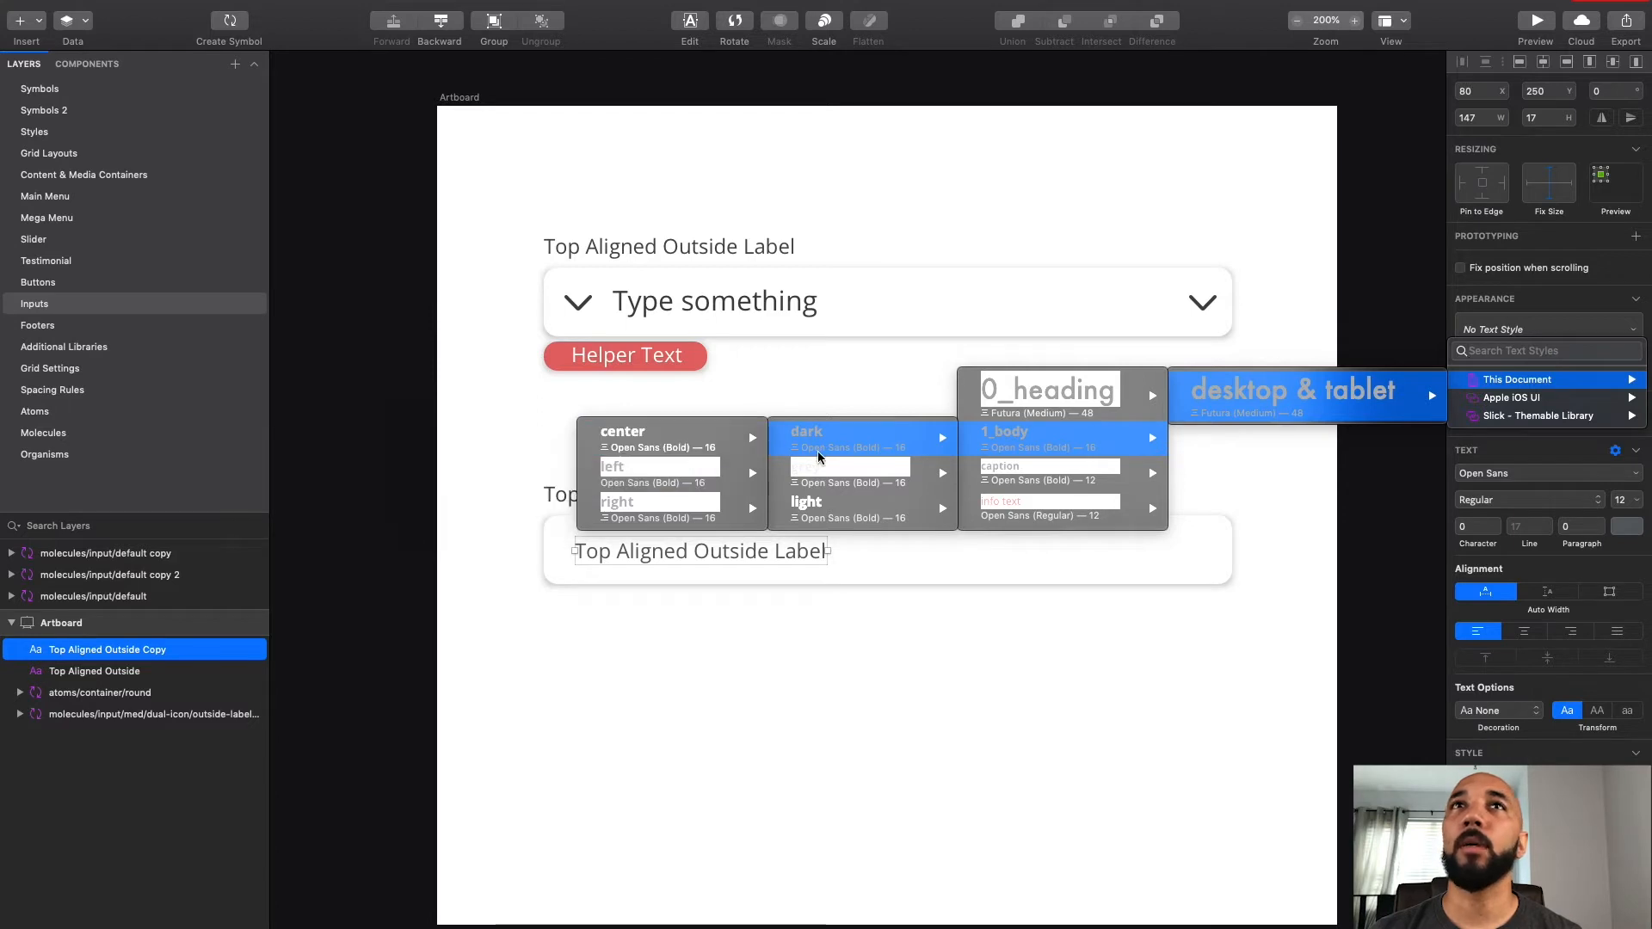
pyautogui.moveTo(813, 472)
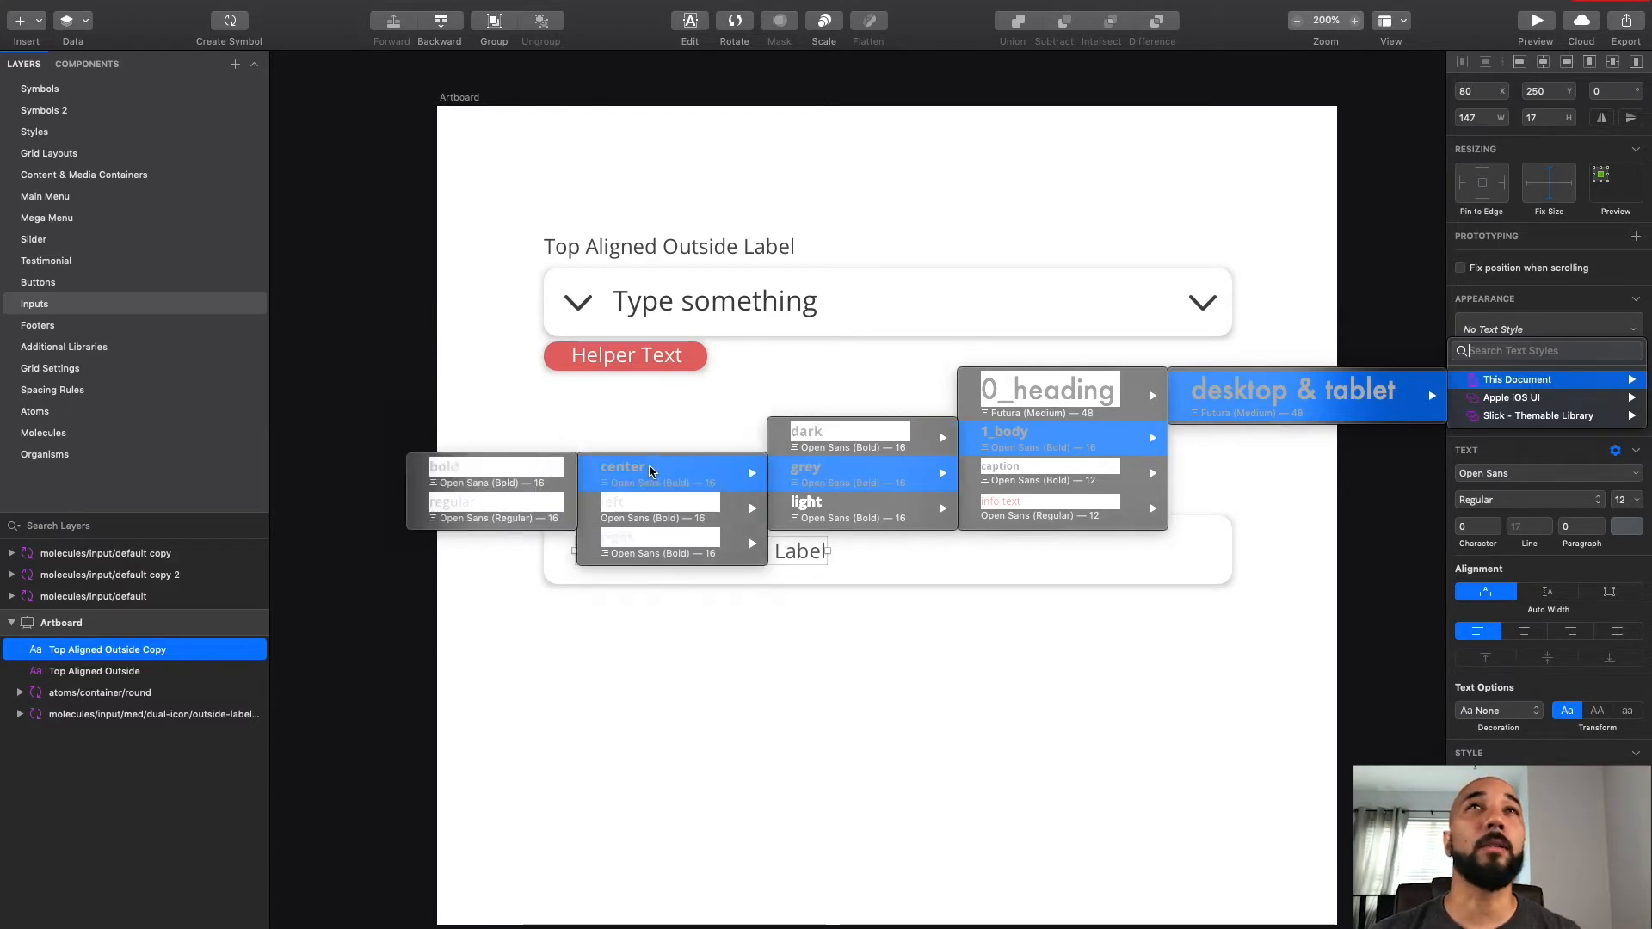
pyautogui.moveTo(627, 506)
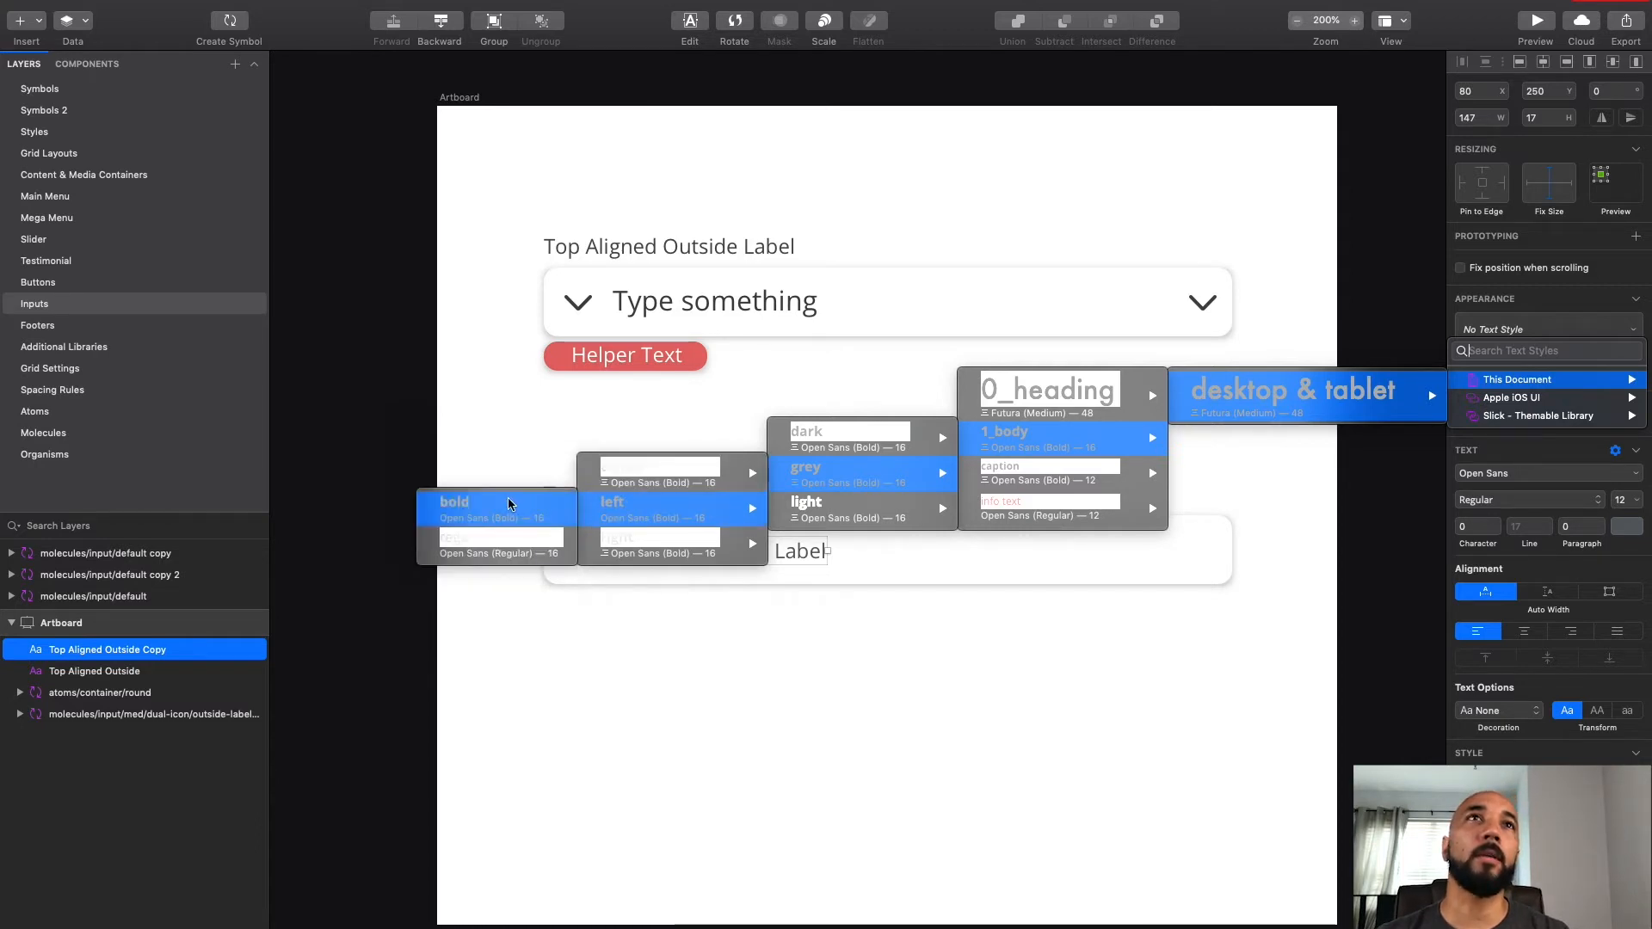
pyautogui.click(502, 541)
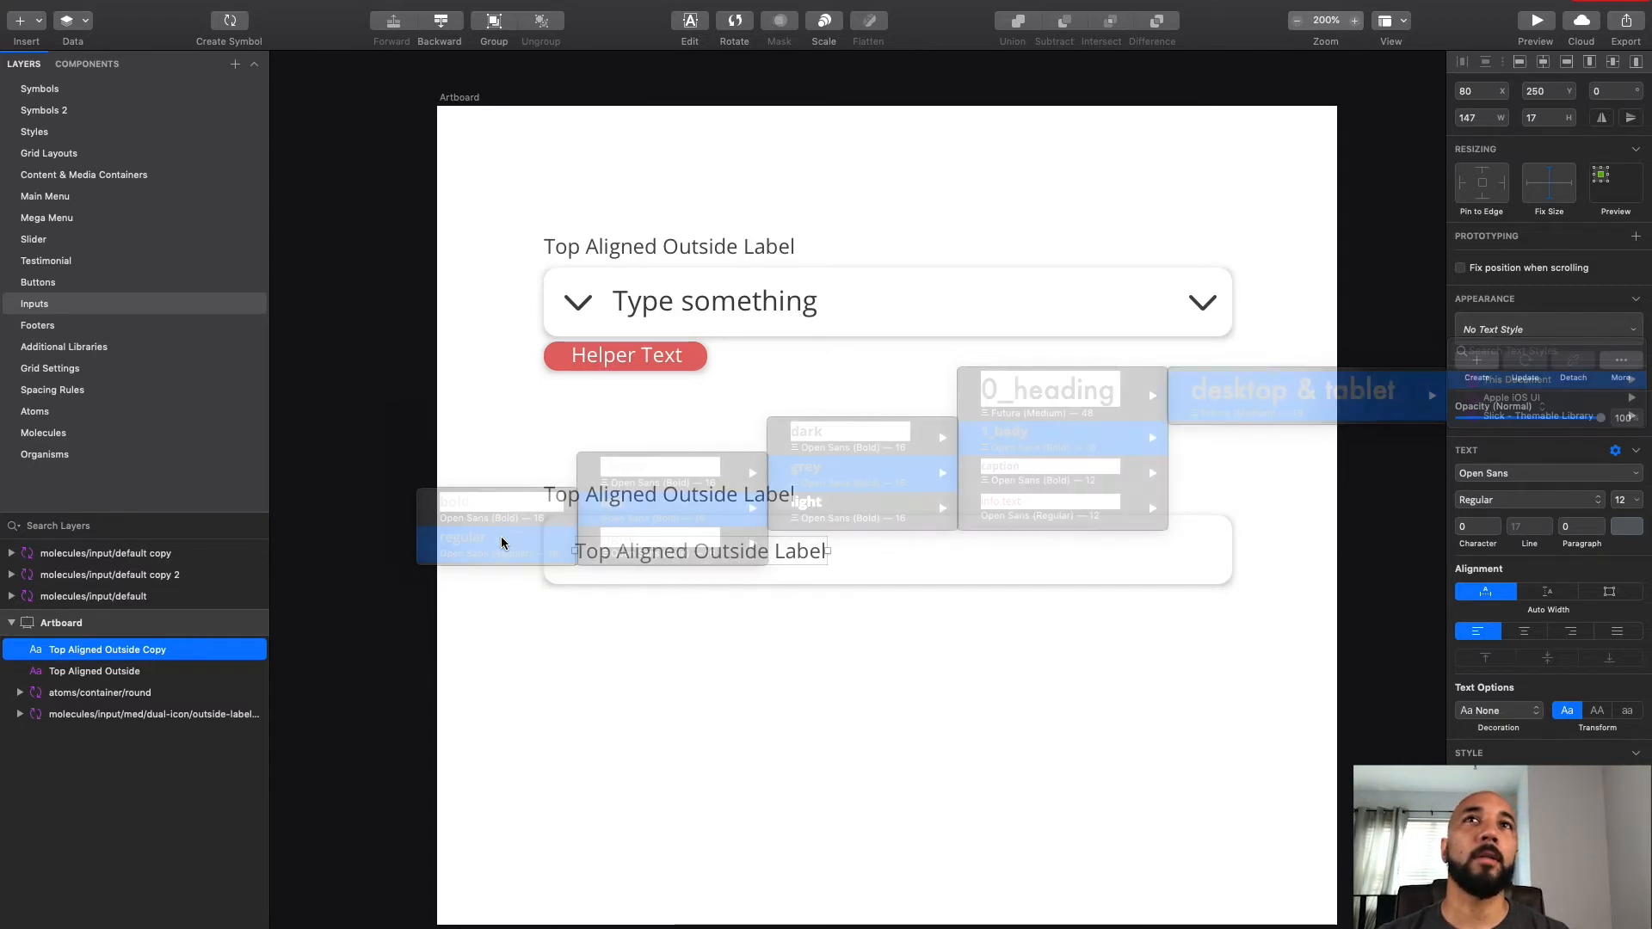
pyautogui.click(461, 534)
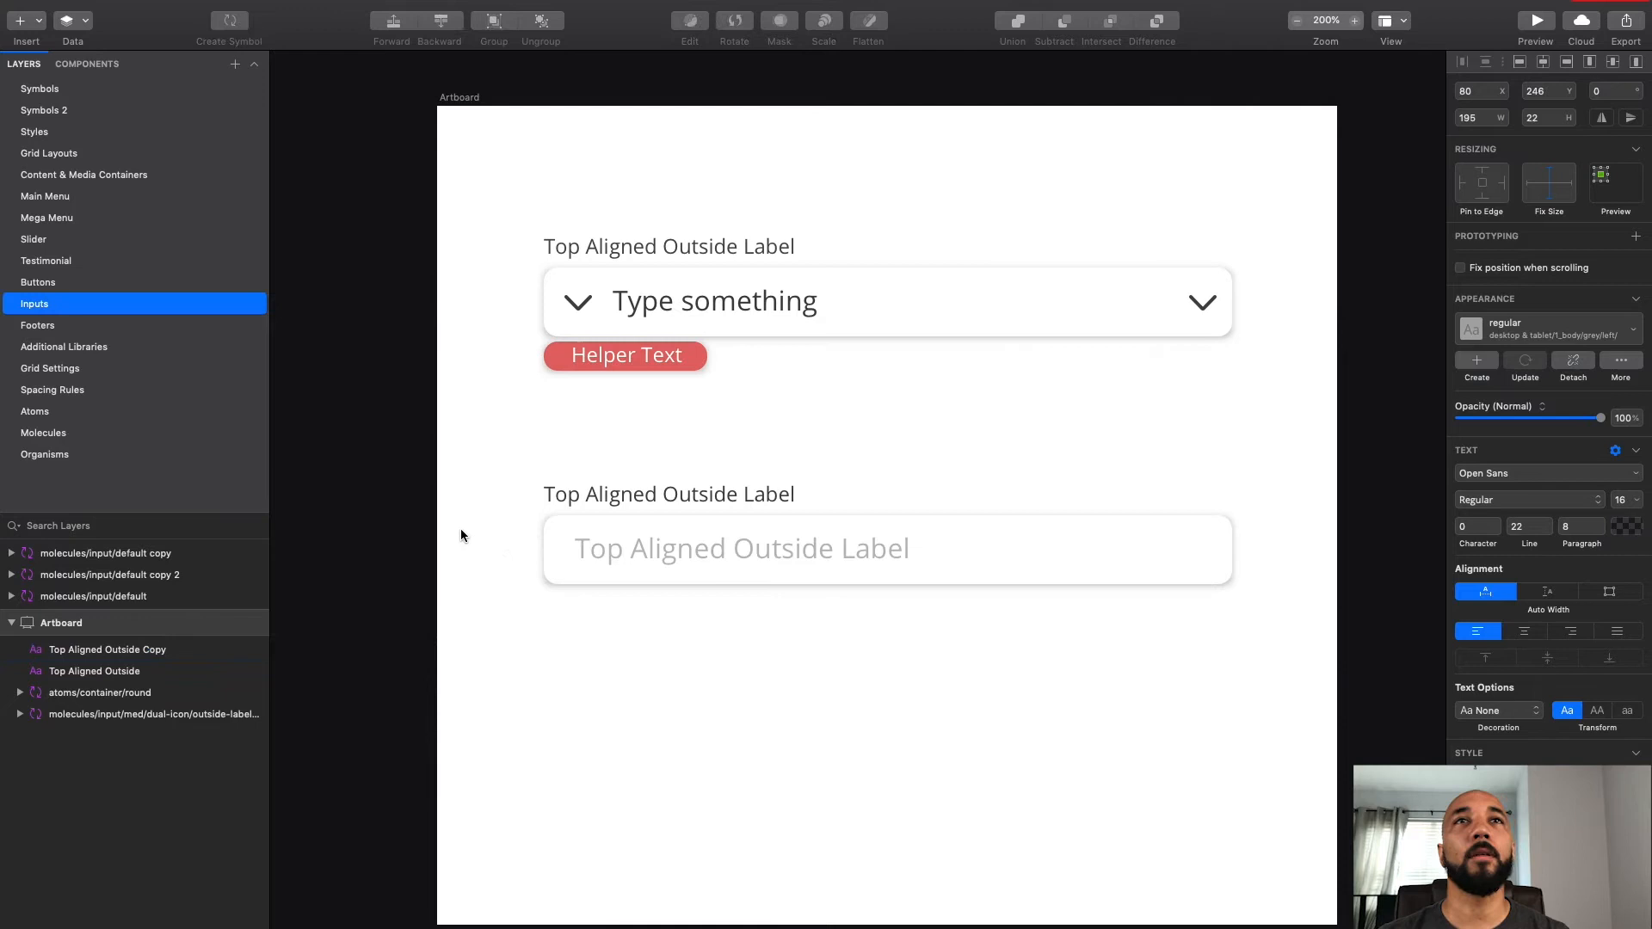
# Step: Replace the text inside the container with the placeholder "i.e. requested information"
pyautogui.click(788, 550)
pyautogui.doubleClick(788, 549)
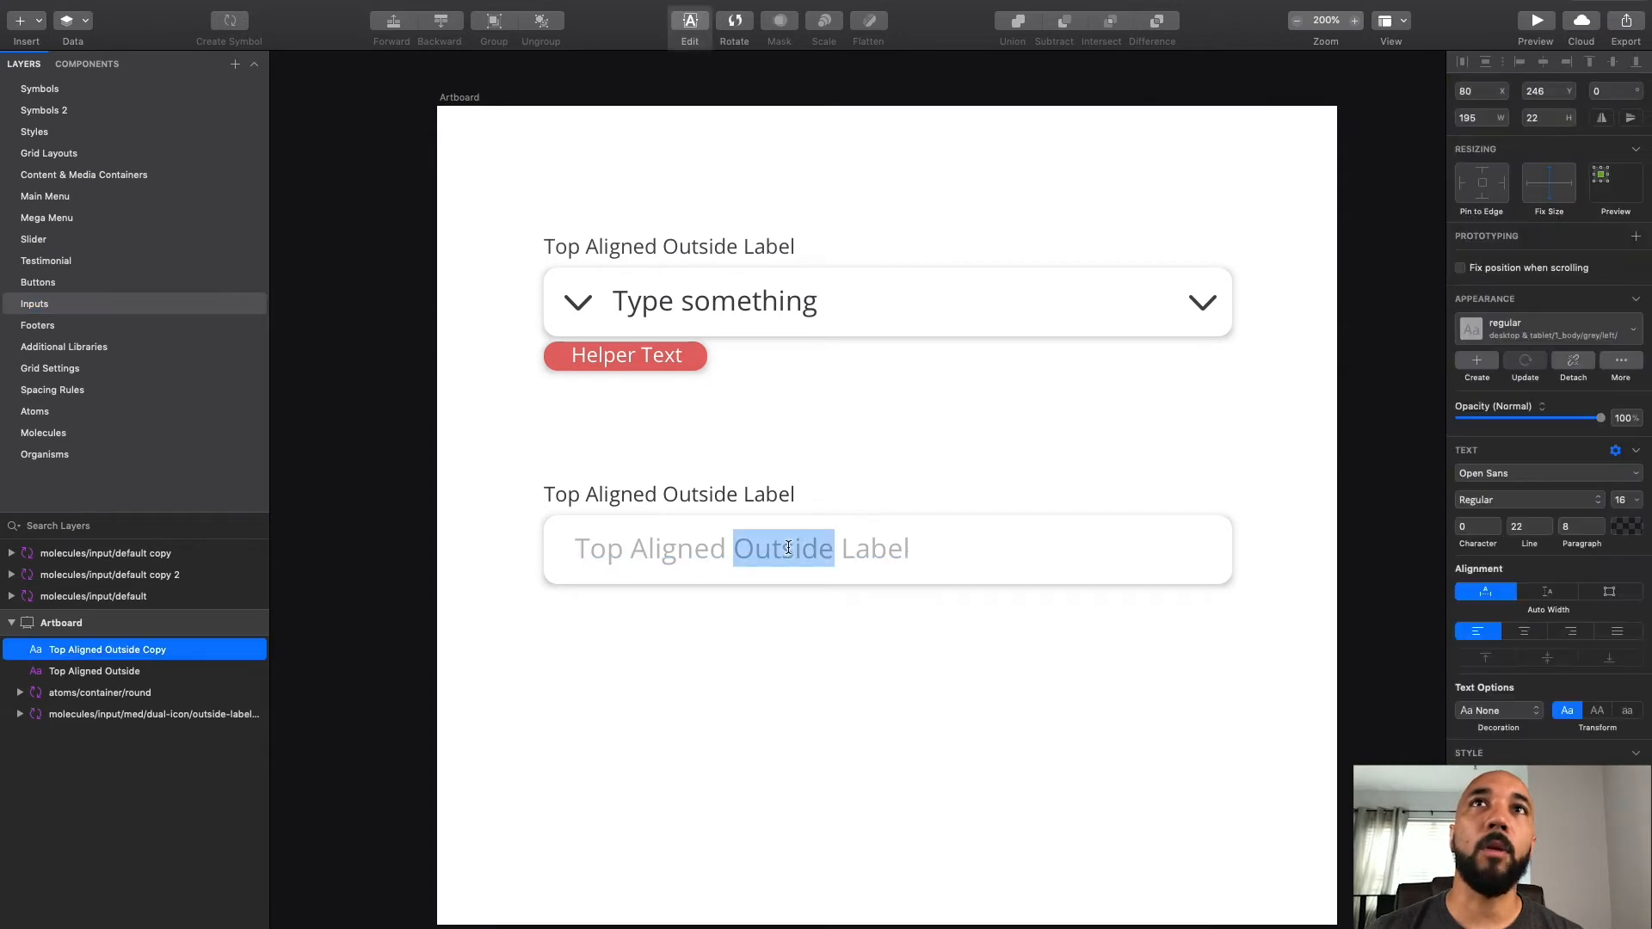
pyautogui.click(788, 547)
pyautogui.tripleClick(788, 547)
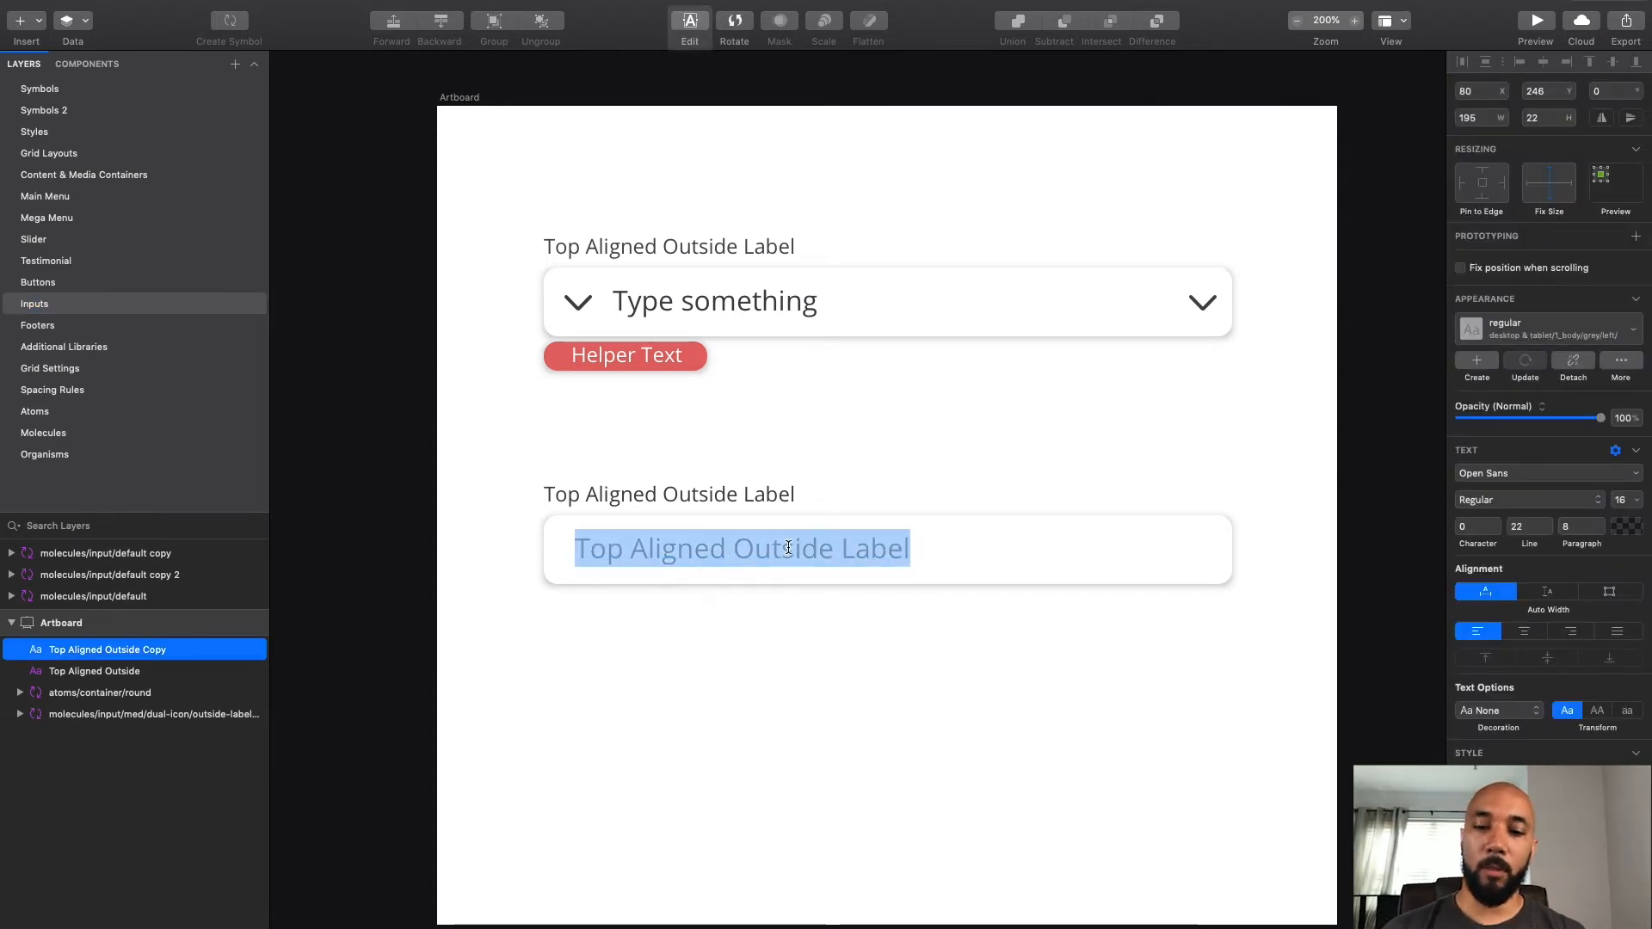
pyautogui.press('BackSpace')
pyautogui.write('i.e. ')
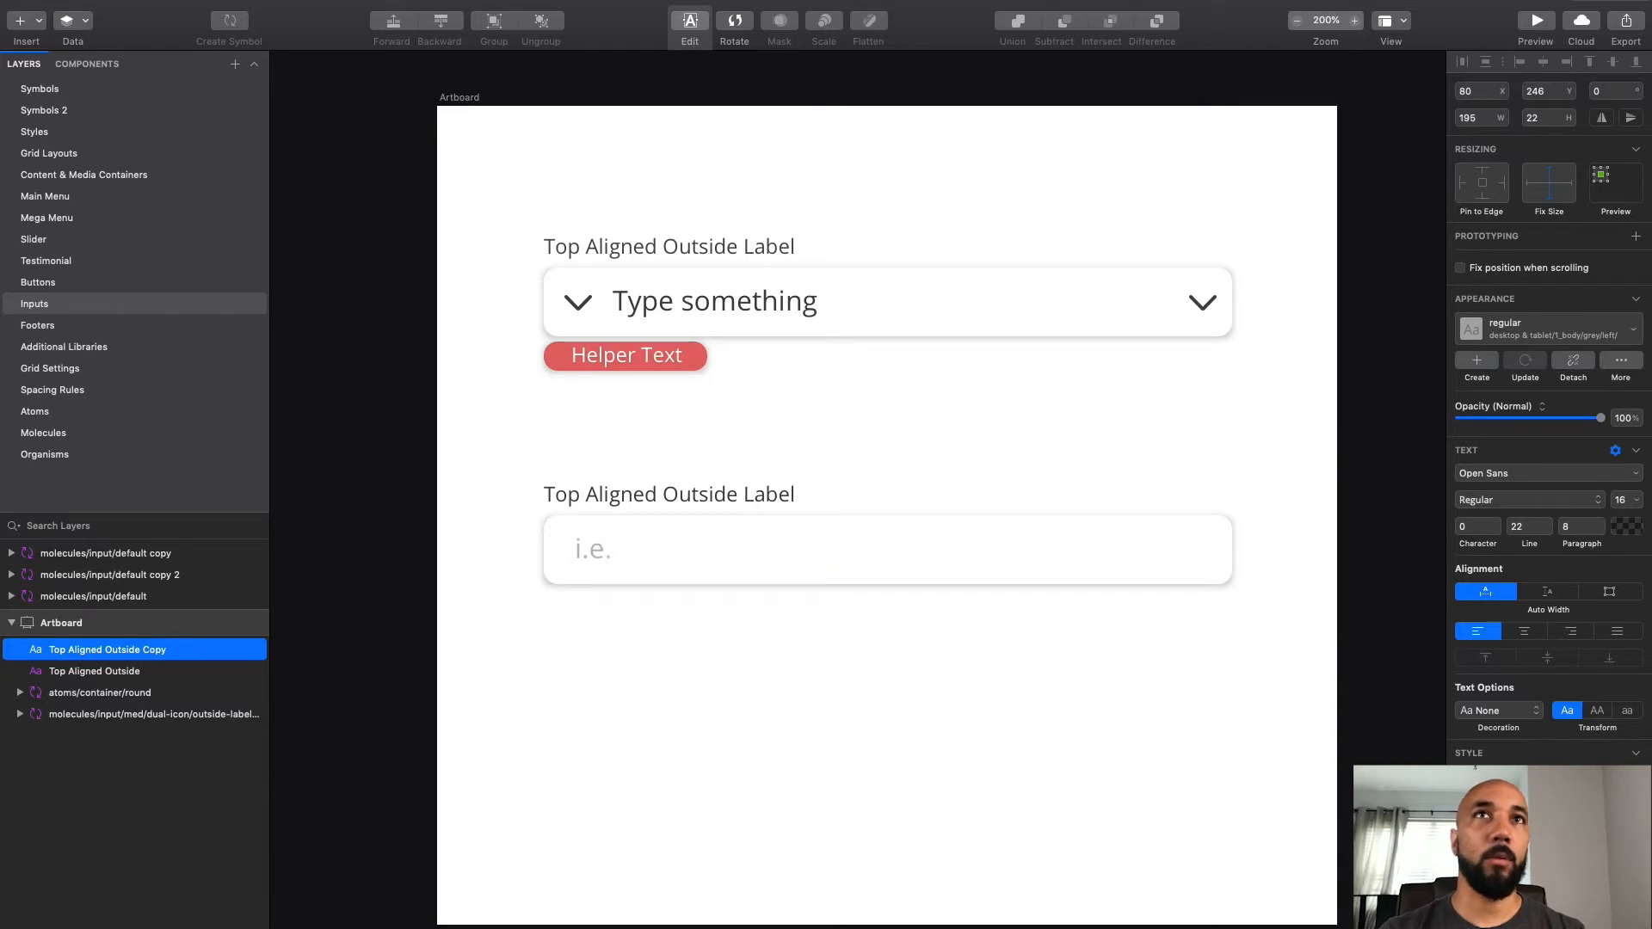
pyautogui.write('requested in')
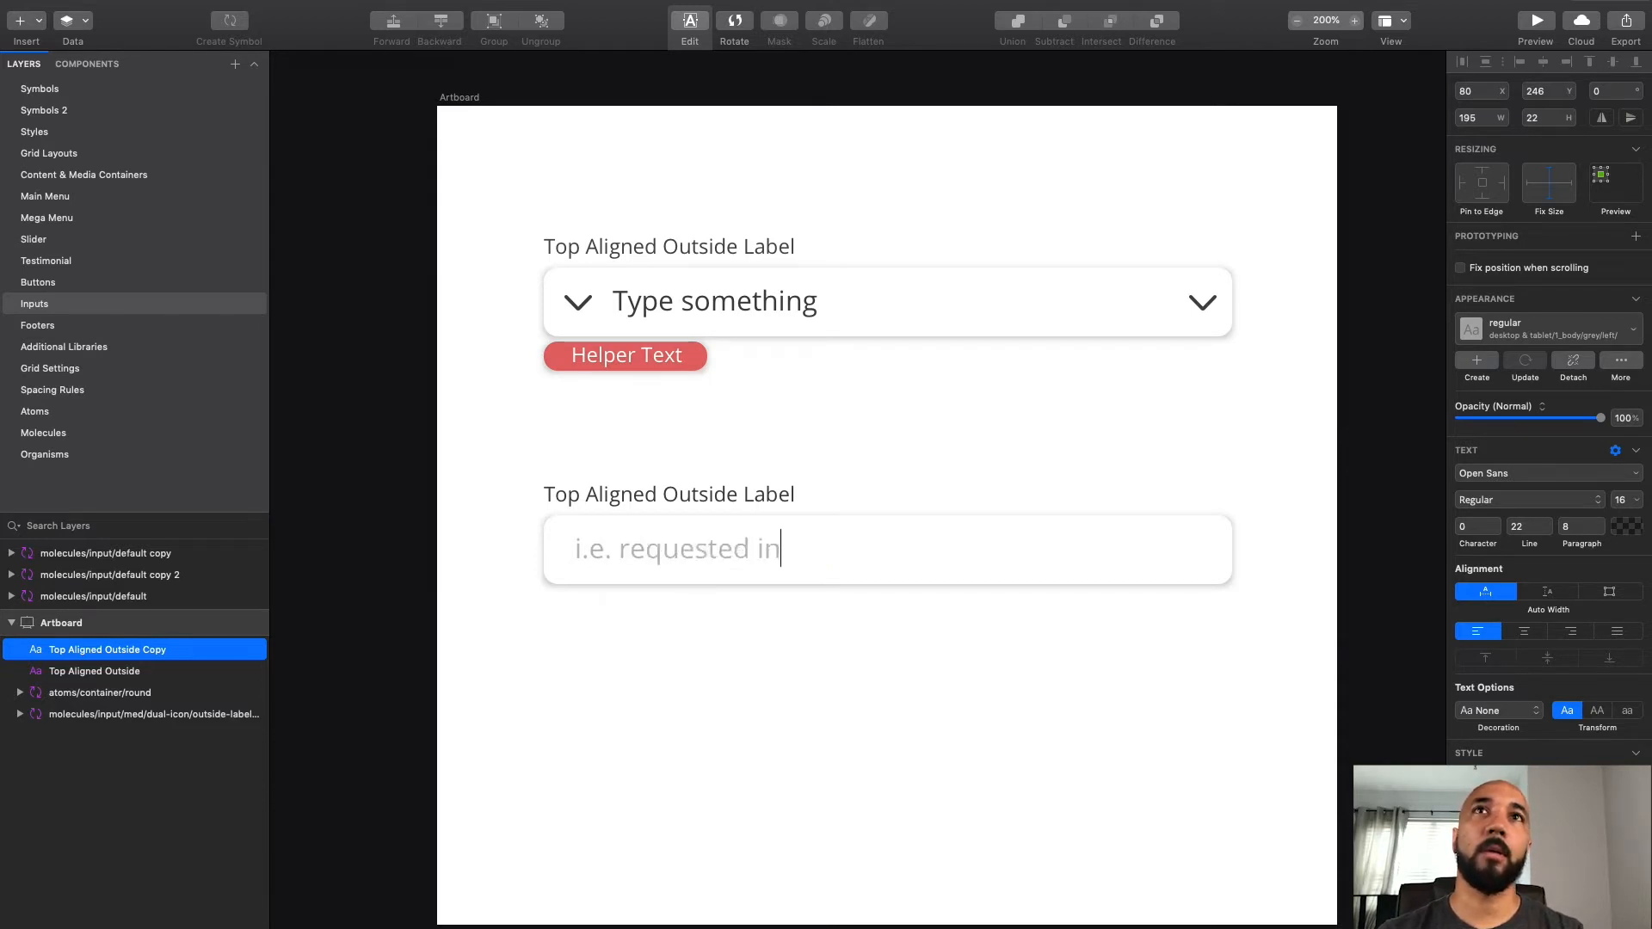
pyautogui.write('fomration')
pyautogui.press('BackSpace')
pyautogui.press('BackSpace')
pyautogui.press('BackSpace')
pyautogui.press('BackSpace')
pyautogui.press('BackSpace')
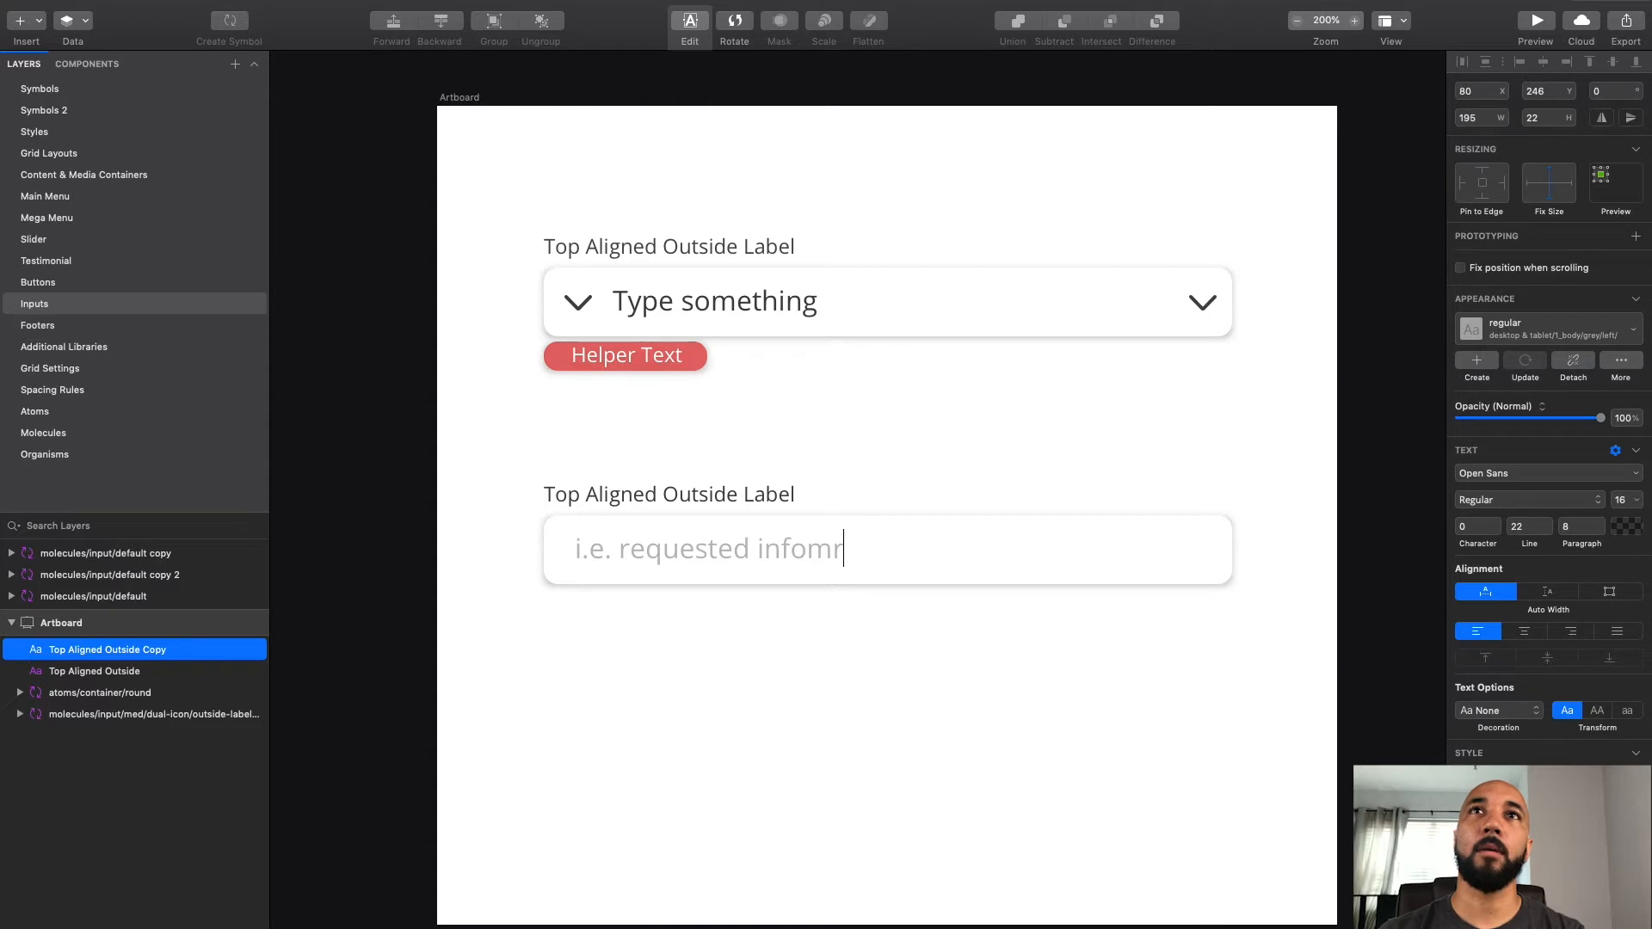
pyautogui.press('BackSpace')
pyautogui.press('BackSpace')
pyautogui.write('rmation')
pyautogui.click(710, 651)
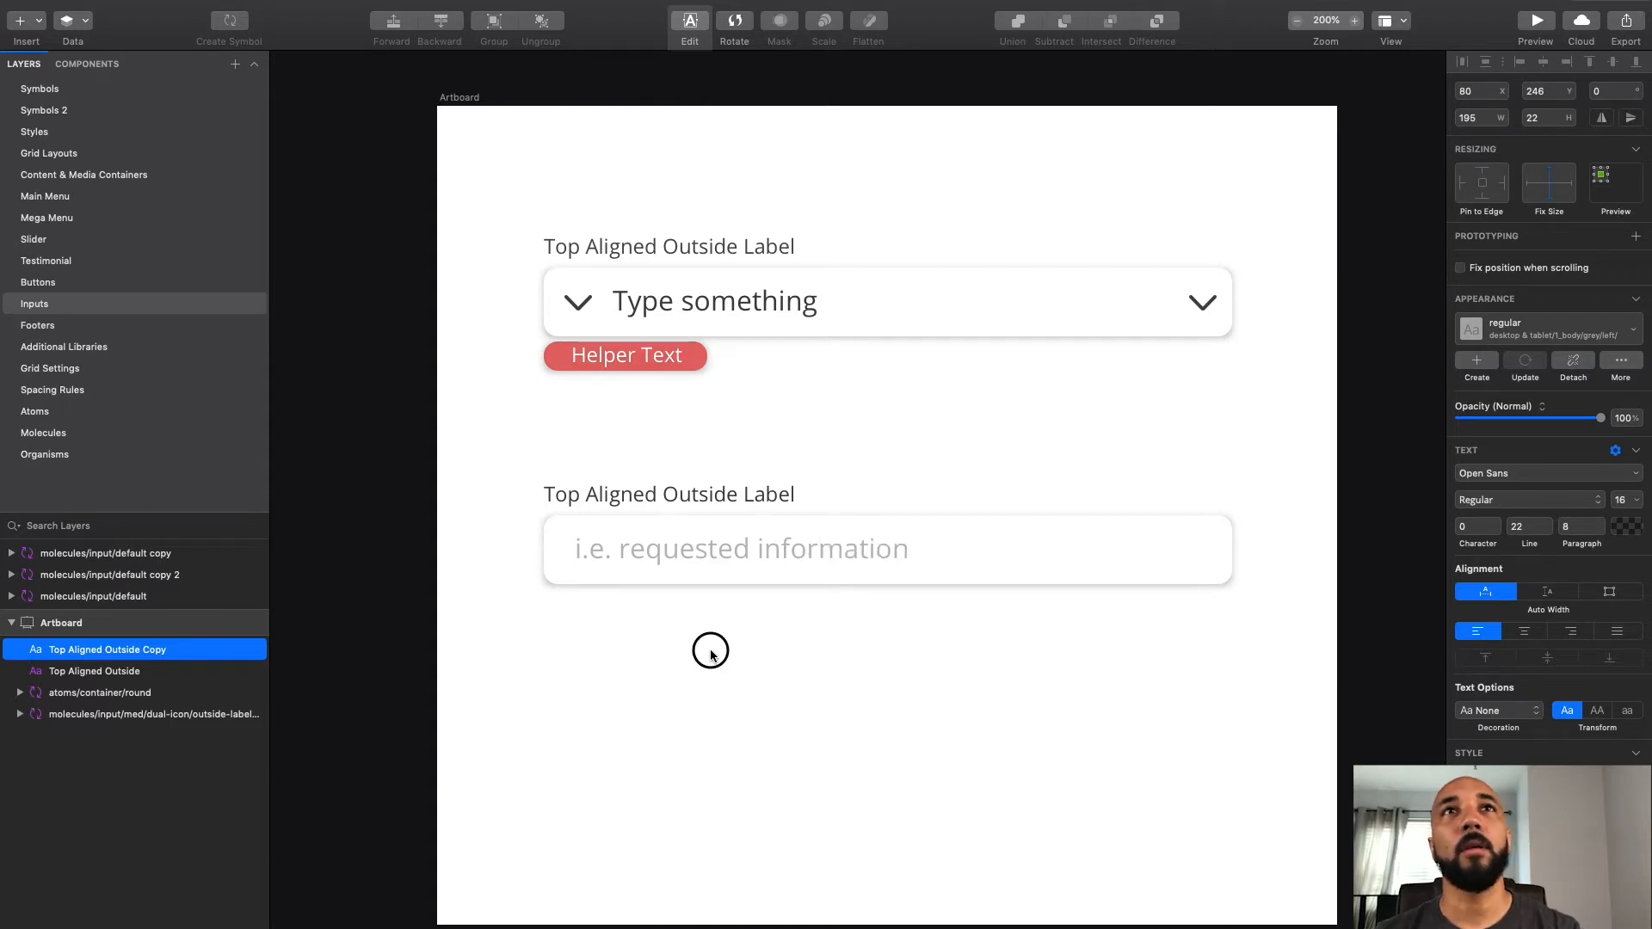
# Step: Center the placeholder text vertically on the rounded container and shift it horizontally to X 97
pyautogui.click(695, 559)
pyautogui.keyDown('shift'); pyautogui.click(979, 560); pyautogui.keyUp('shift')
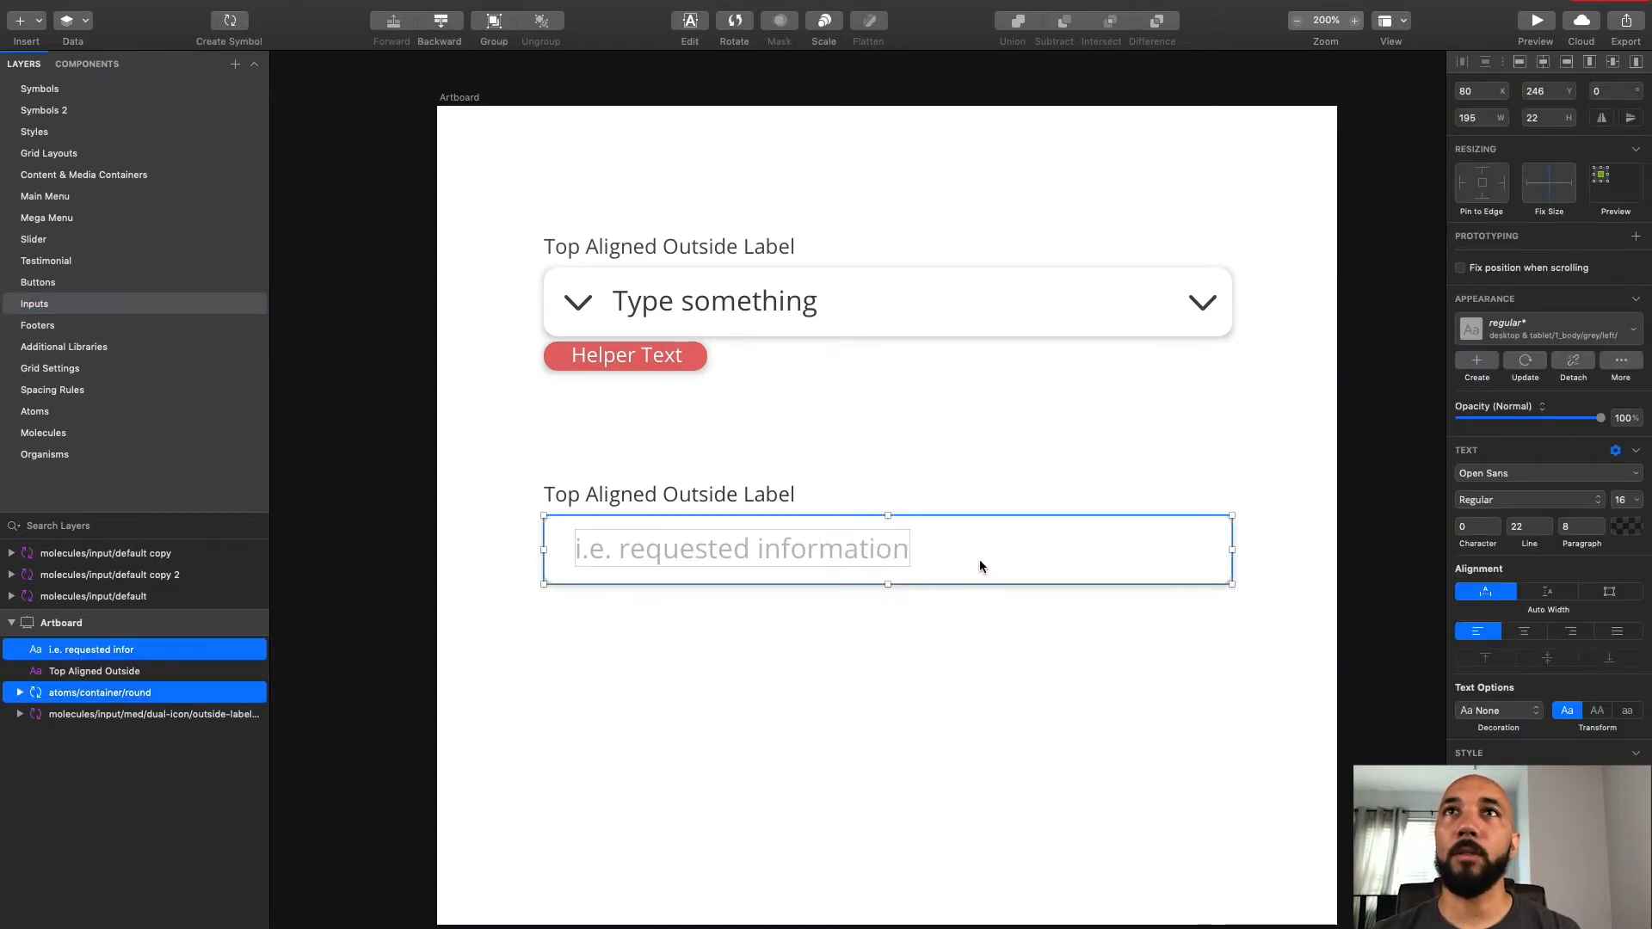
pyautogui.click(1613, 63)
pyautogui.click(804, 653)
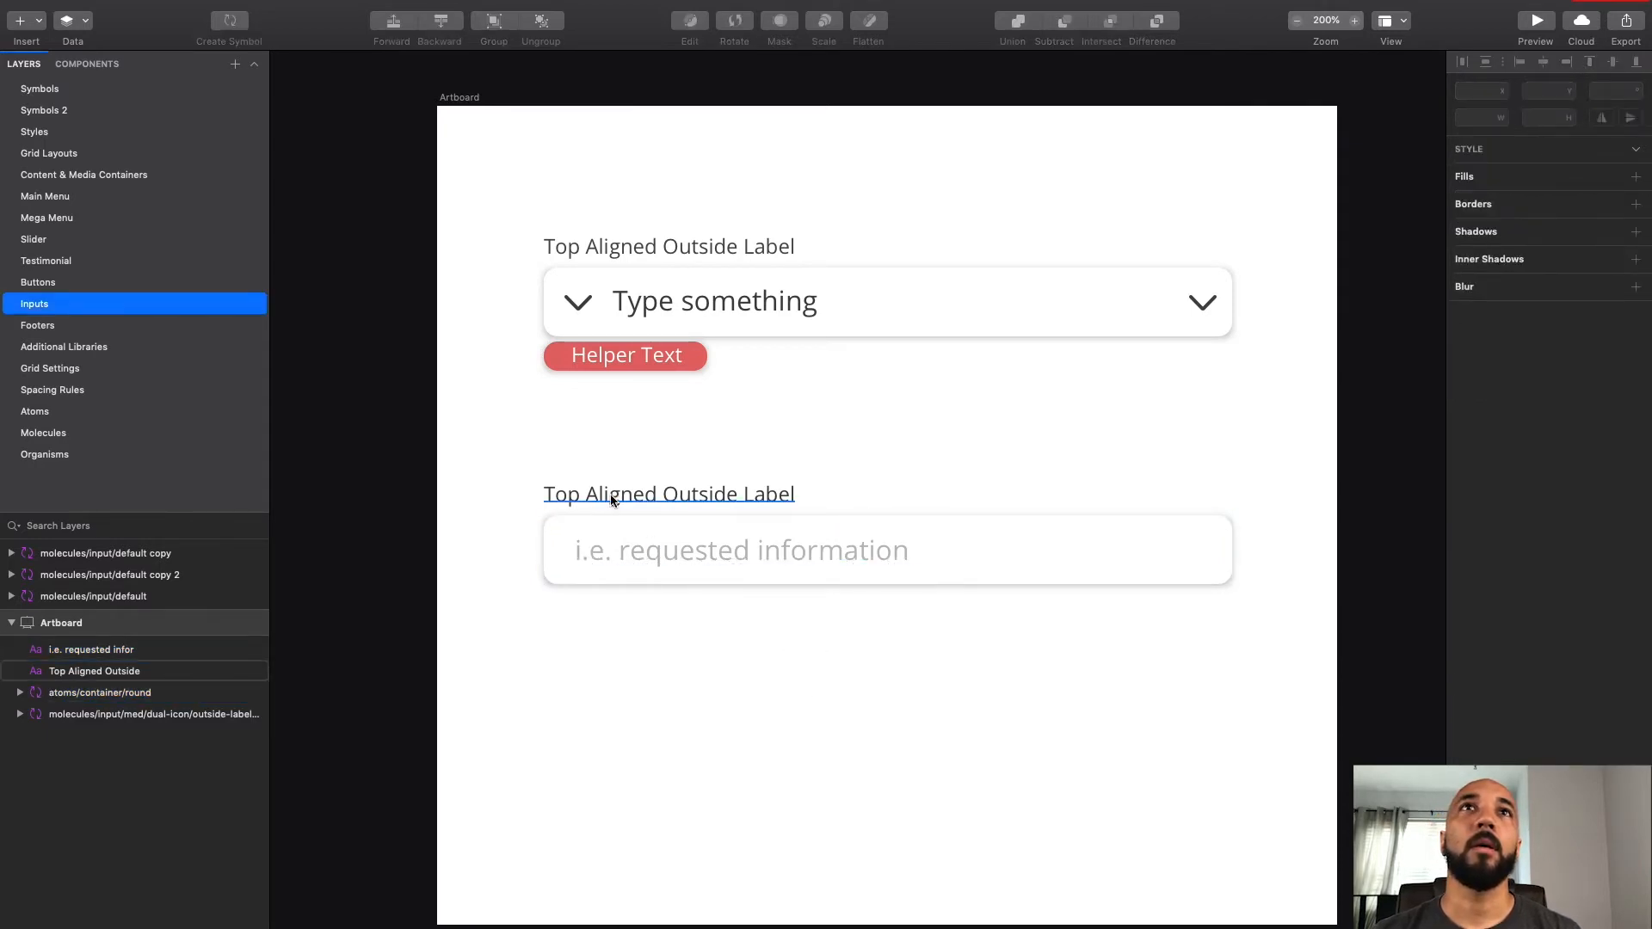
pyautogui.moveTo(604, 550); pyautogui.dragTo(633, 549)
# Step: Insert the document symbol atoms/icons/chevron-down inside the rounded container, before the placeholder text, at X 70 and Y 246
pyautogui.moveTo(101, 6)
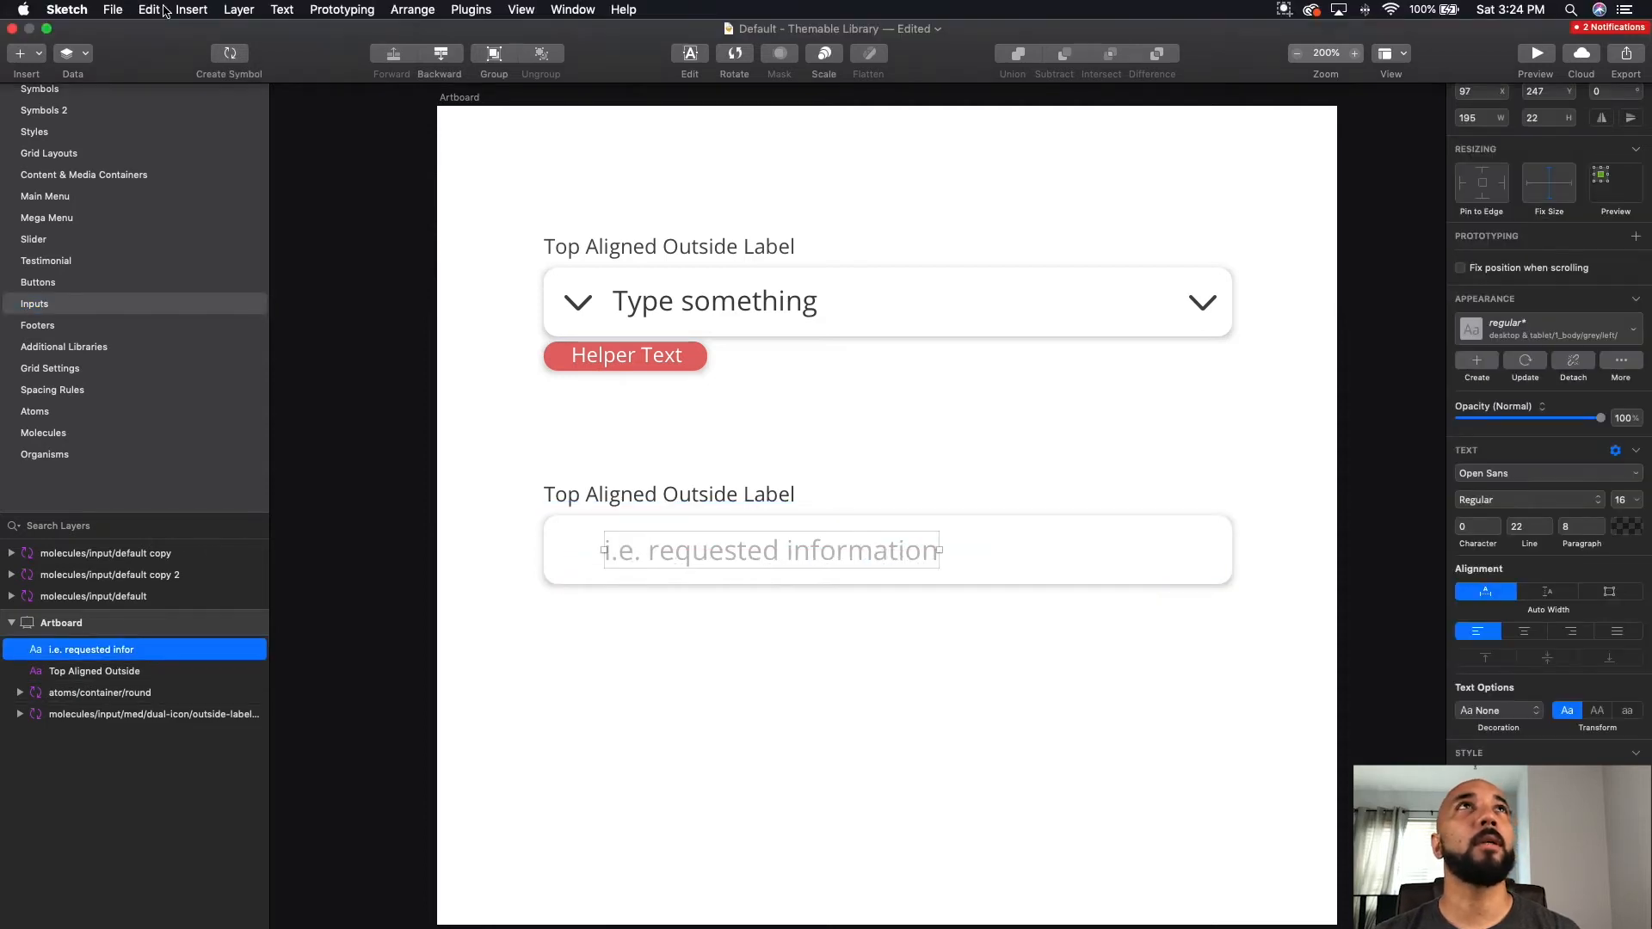
pyautogui.click(191, 10)
pyautogui.moveTo(276, 258)
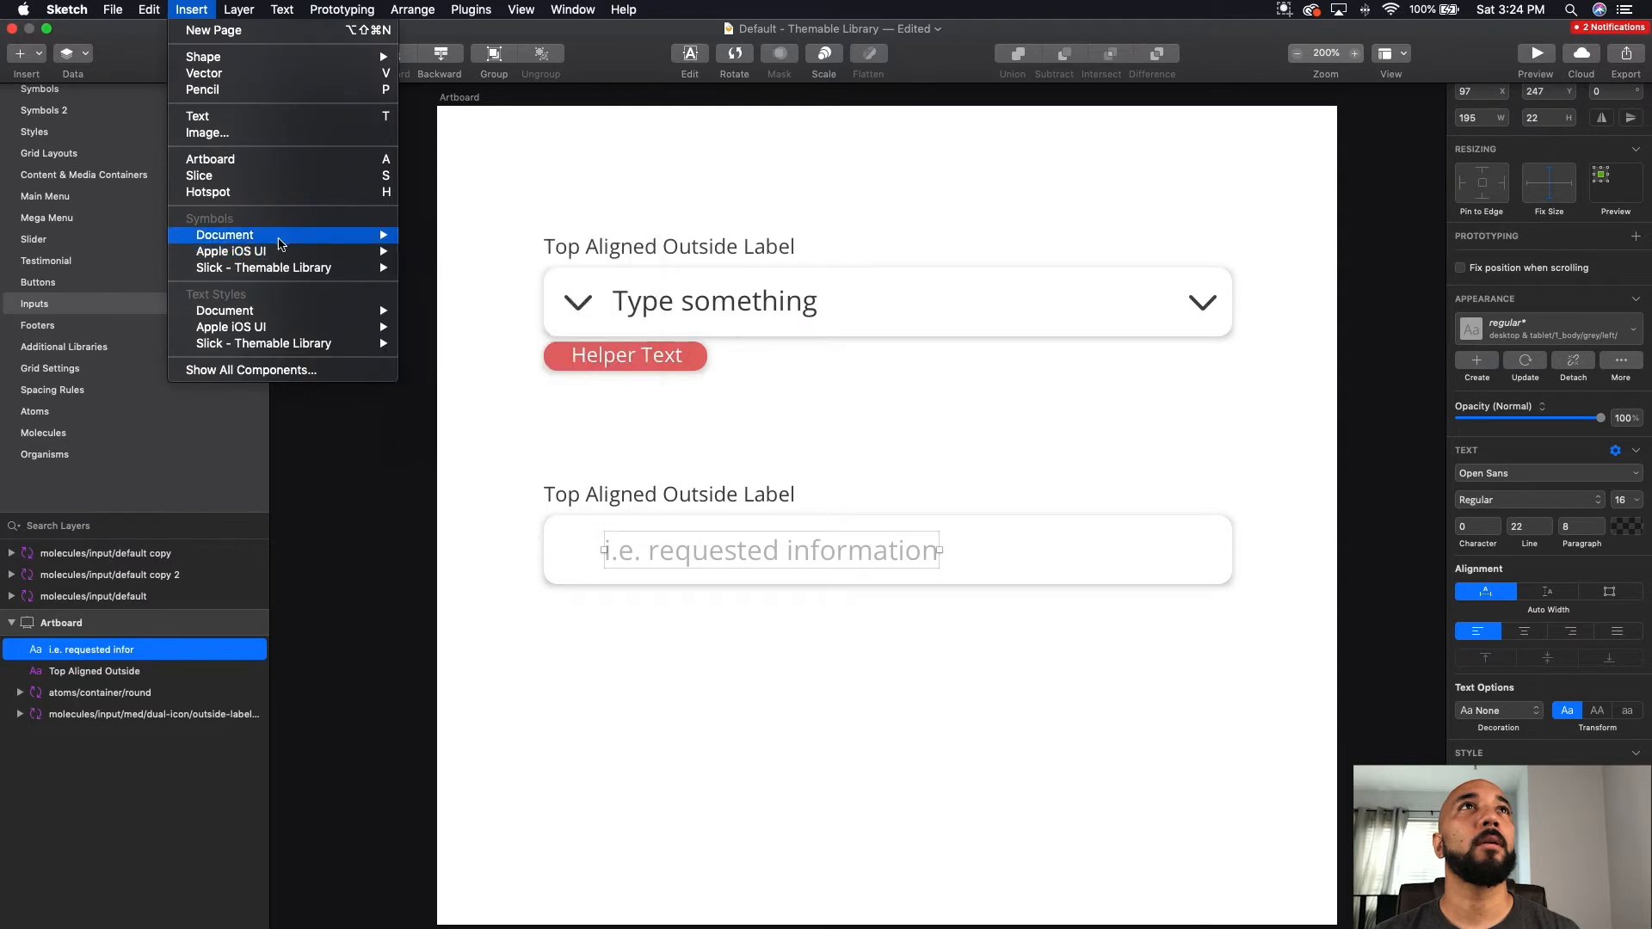
pyautogui.moveTo(488, 292)
pyautogui.moveTo(644, 290)
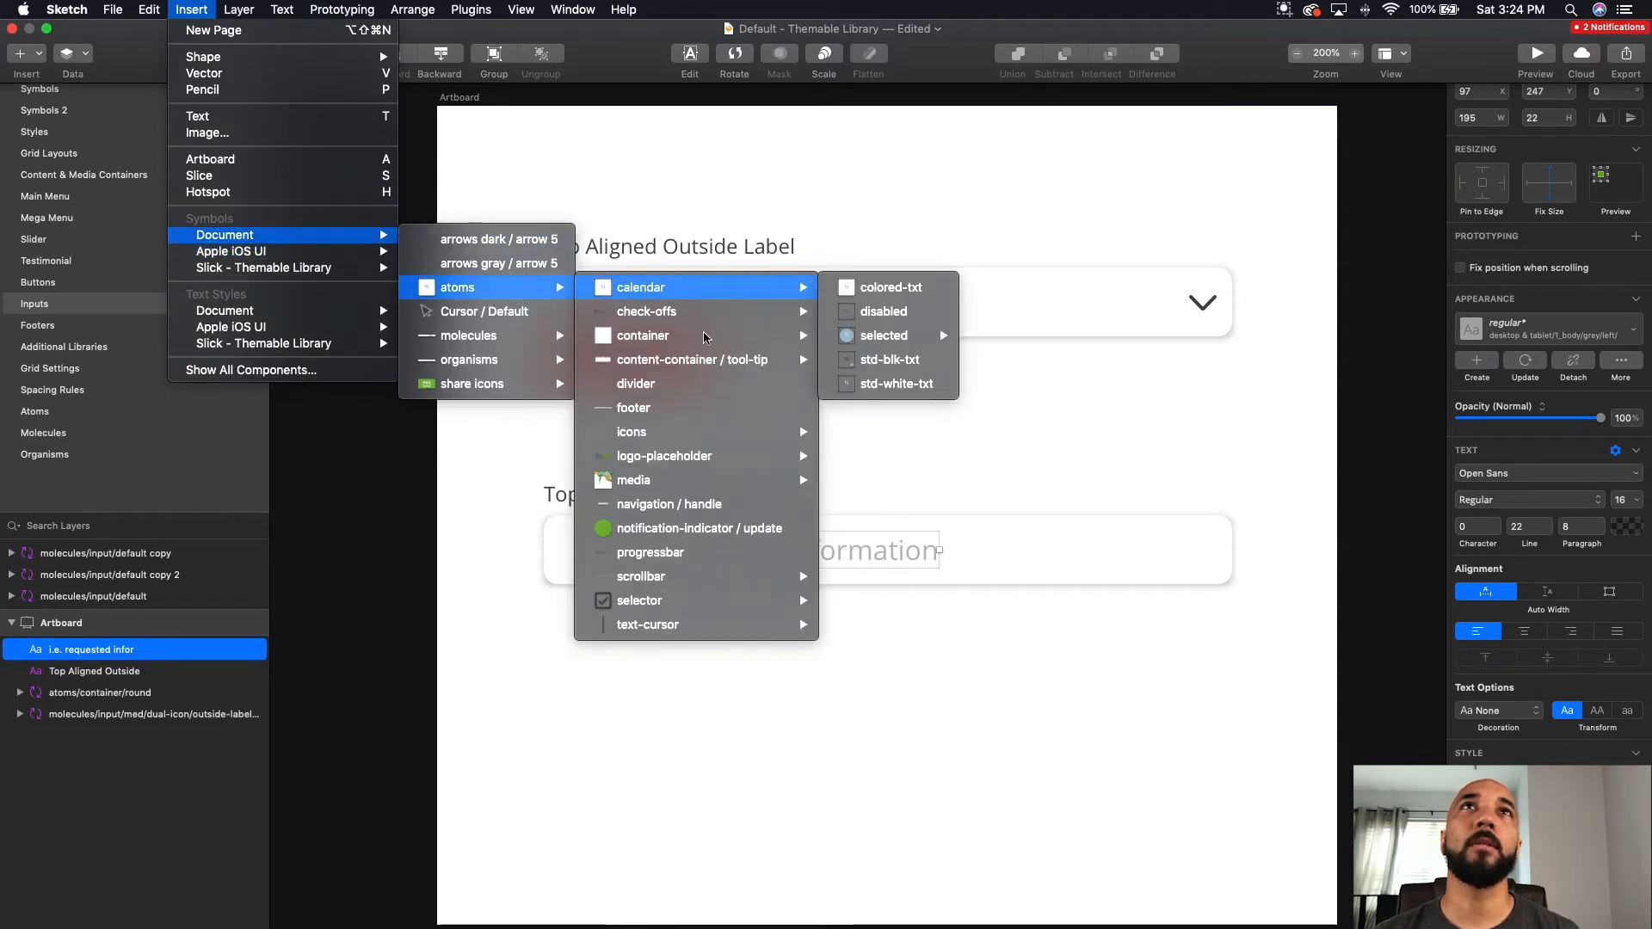
pyautogui.moveTo(710, 435)
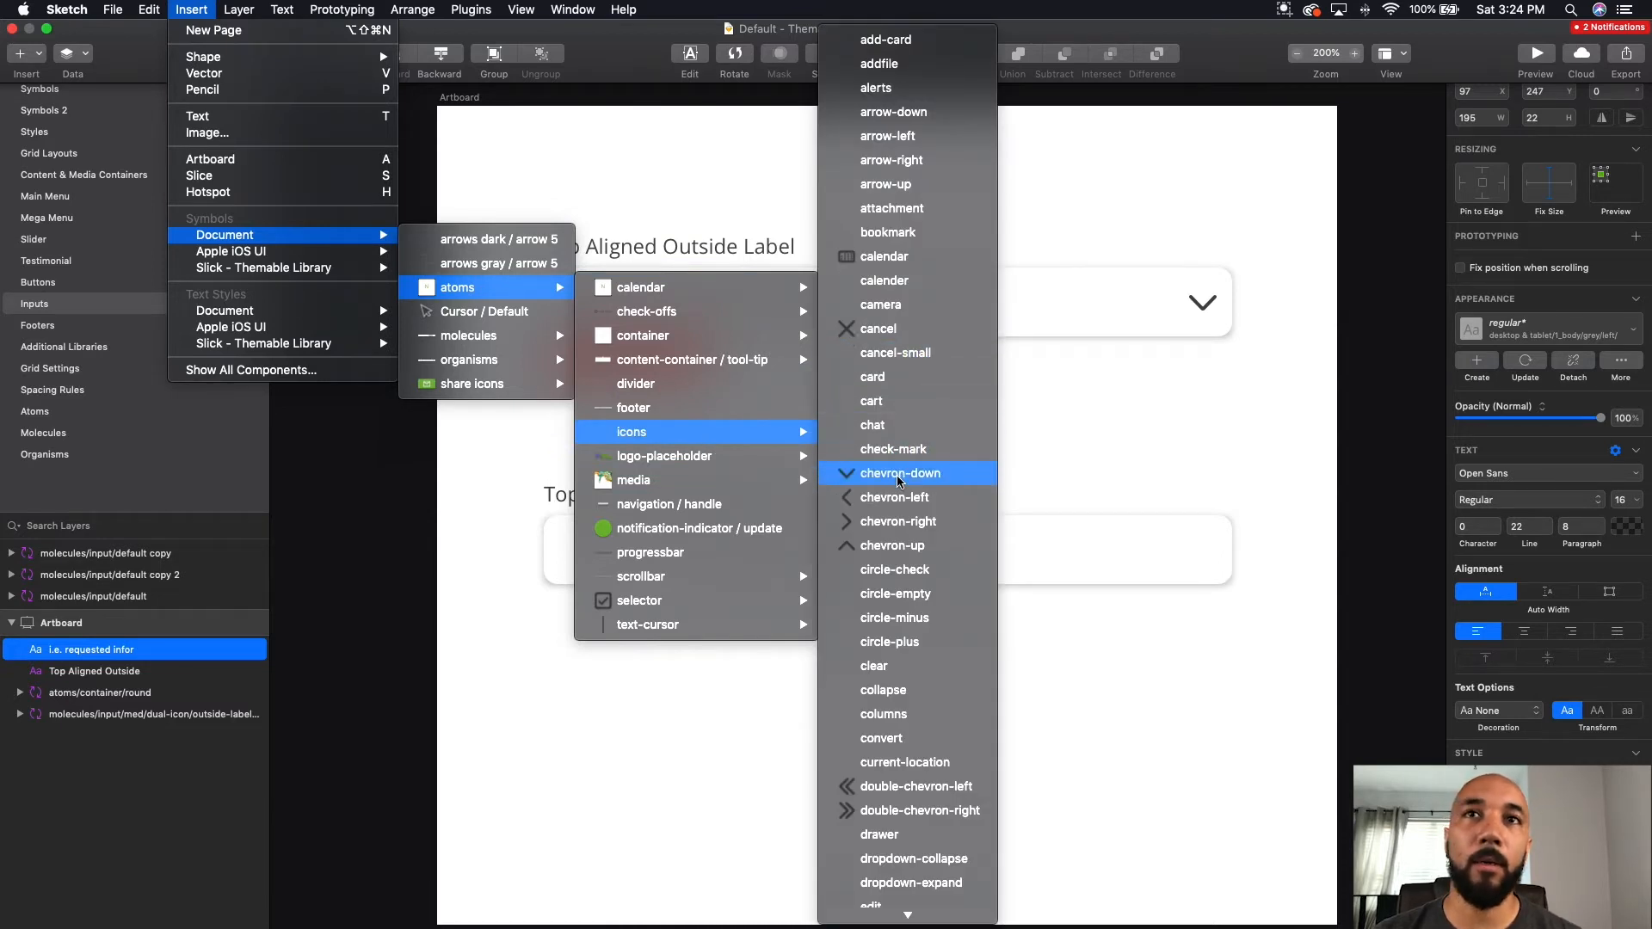
pyautogui.scroll(-10, 901, 476)
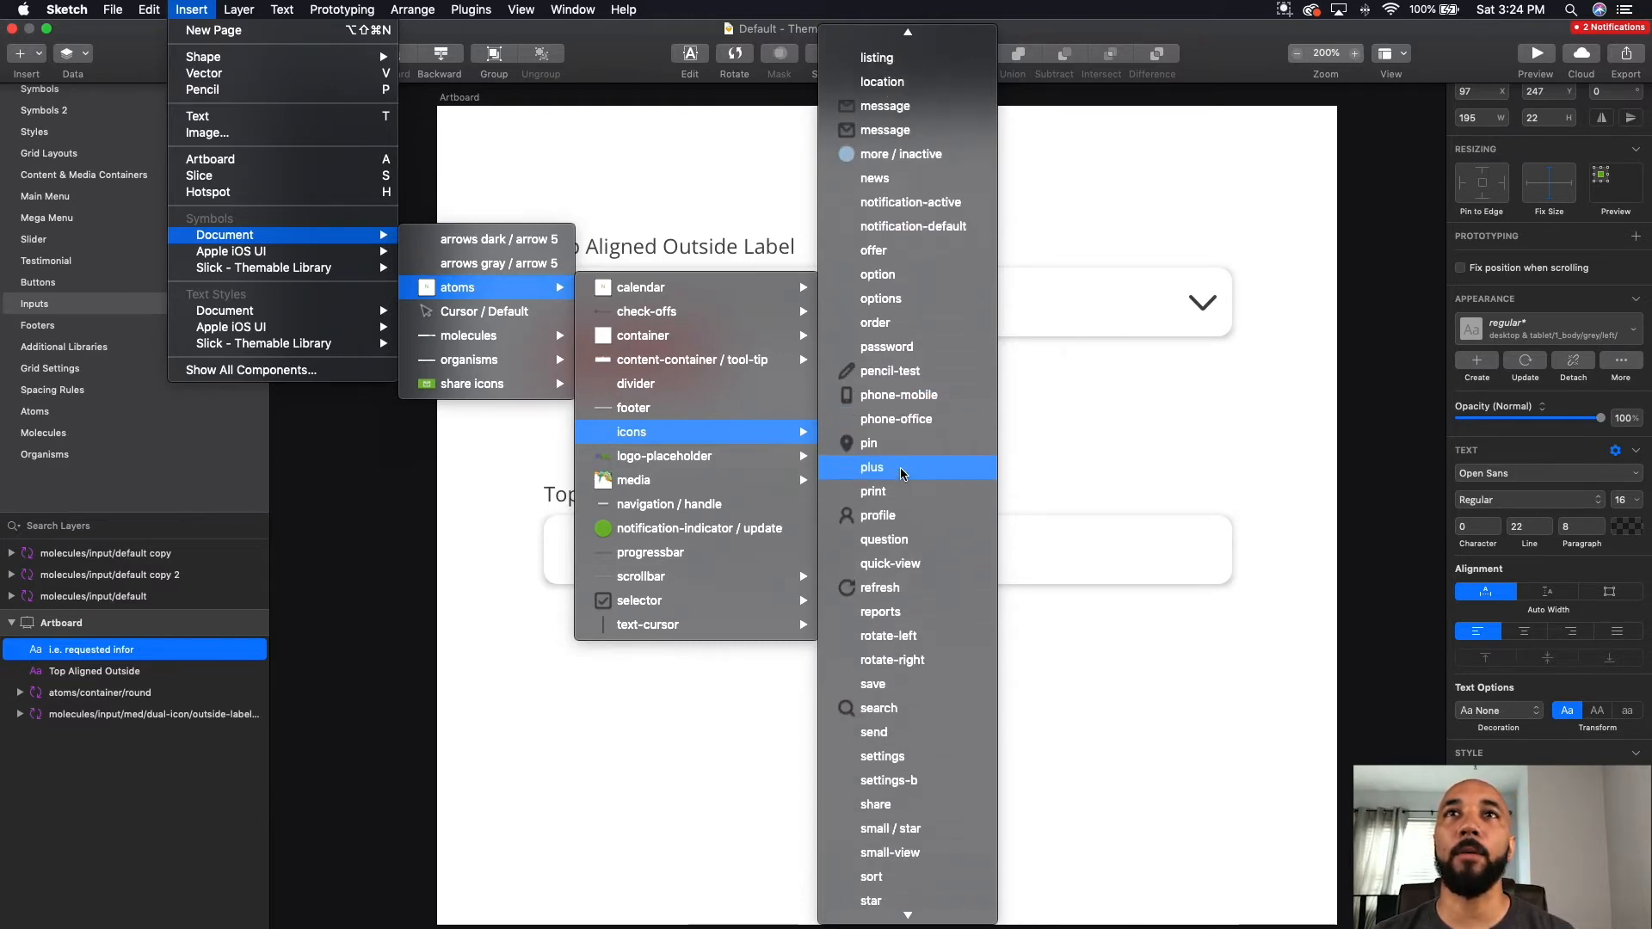
pyautogui.scroll(-5, 901, 476)
pyautogui.scroll(15, 900, 475)
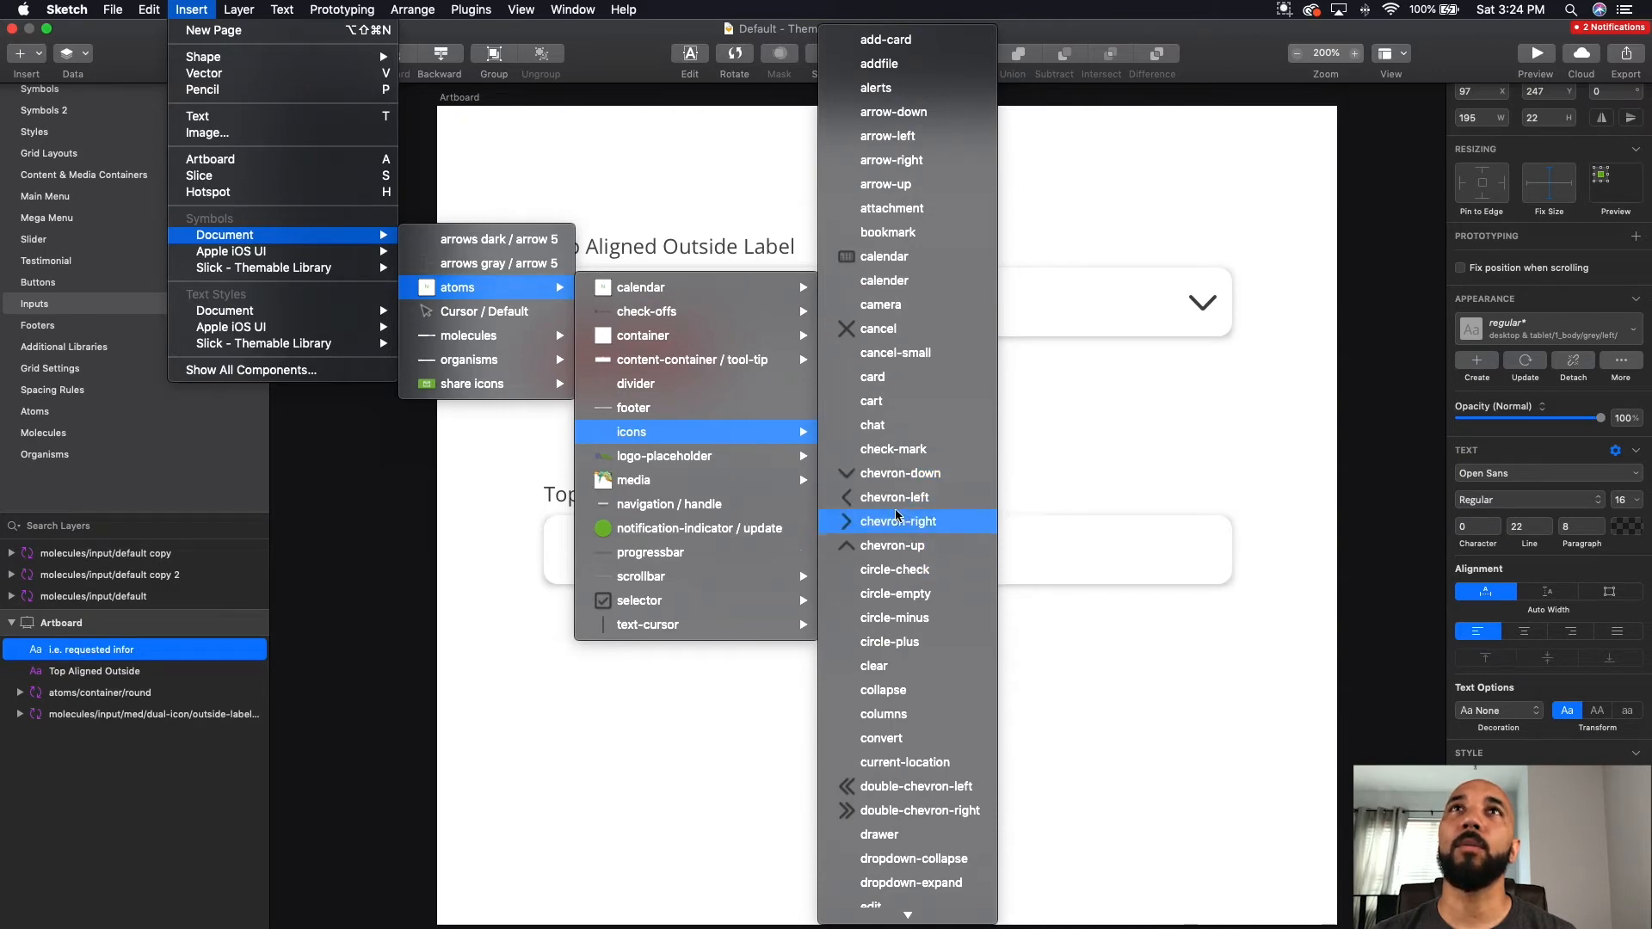
pyautogui.click(895, 474)
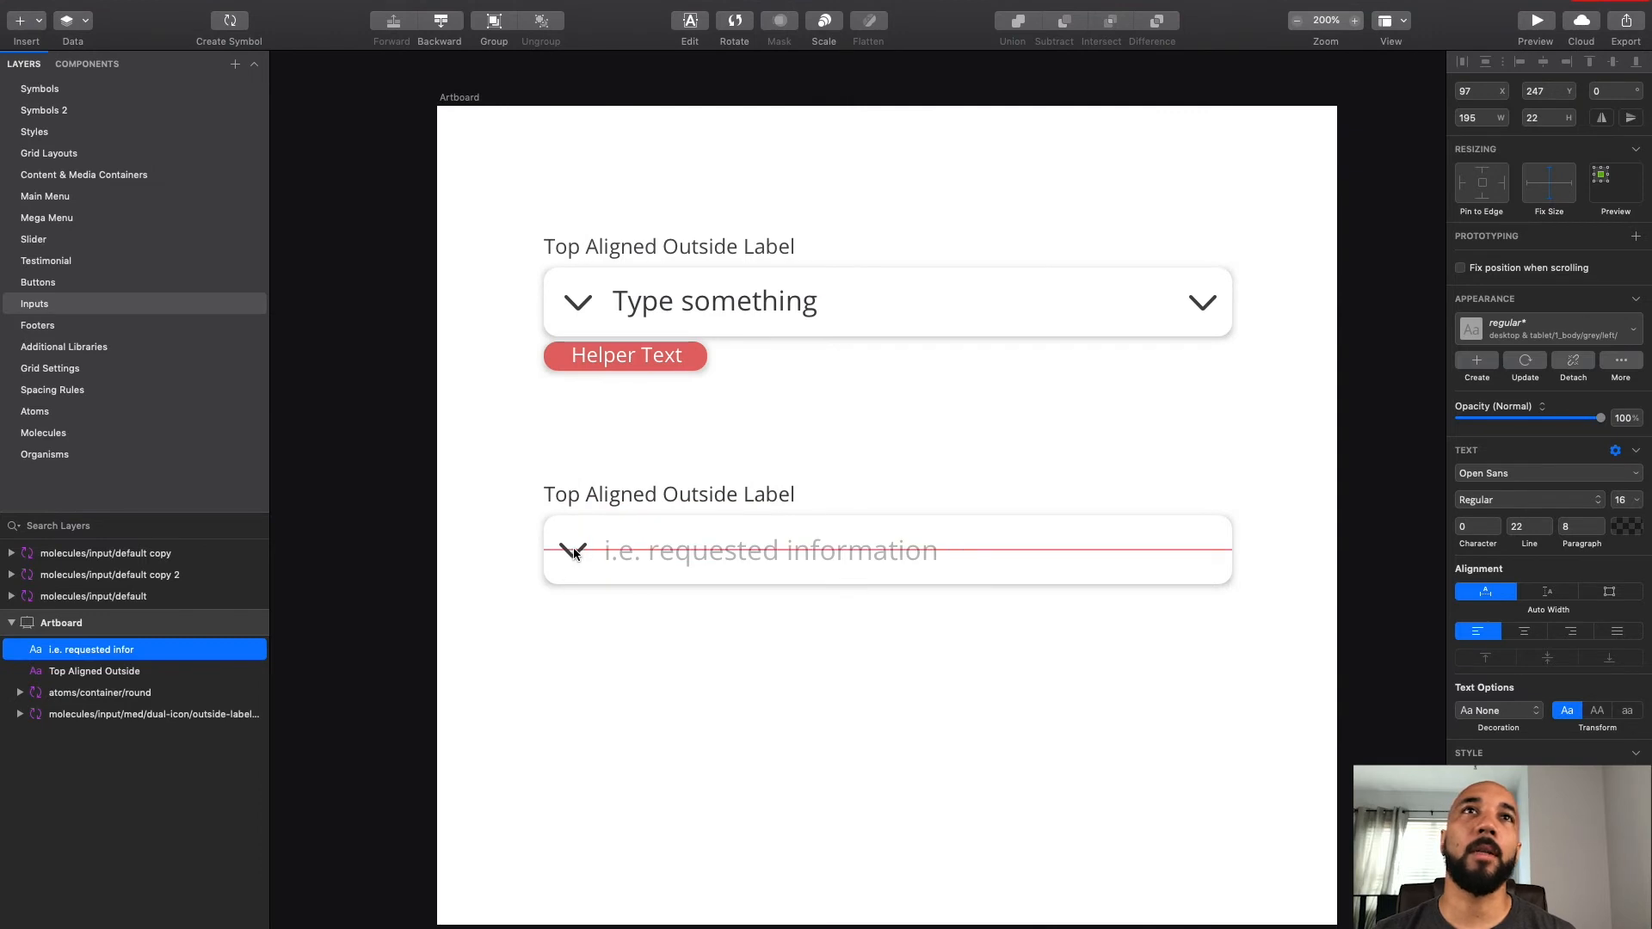
pyautogui.click(573, 547)
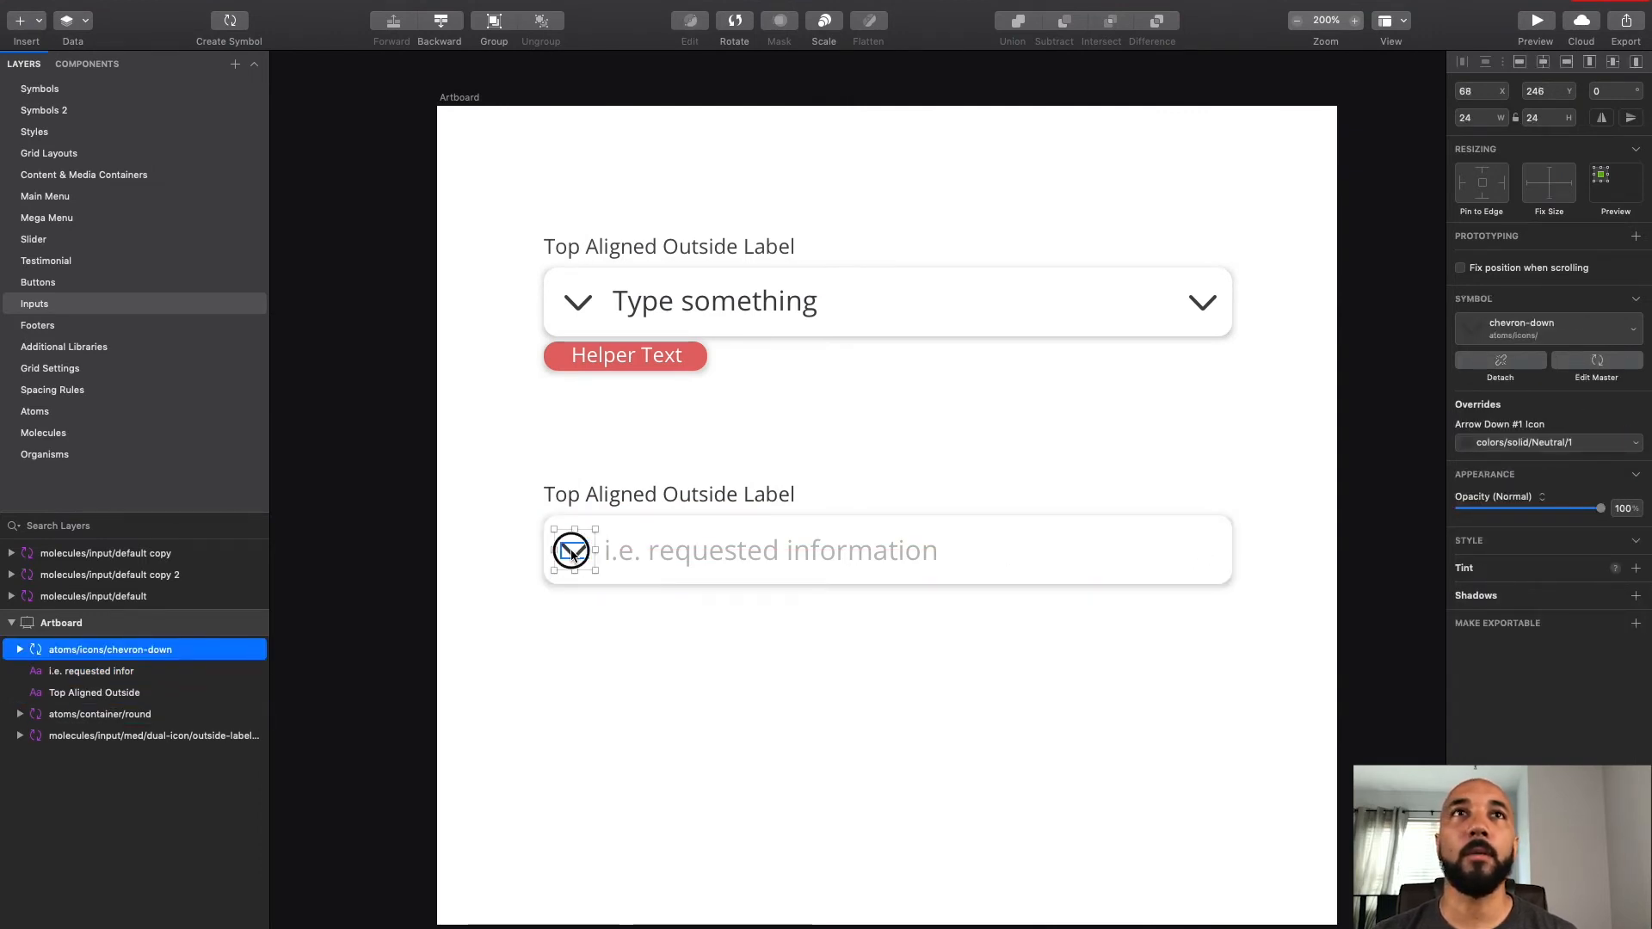
pyautogui.moveTo(572, 553); pyautogui.dragTo(559, 550)
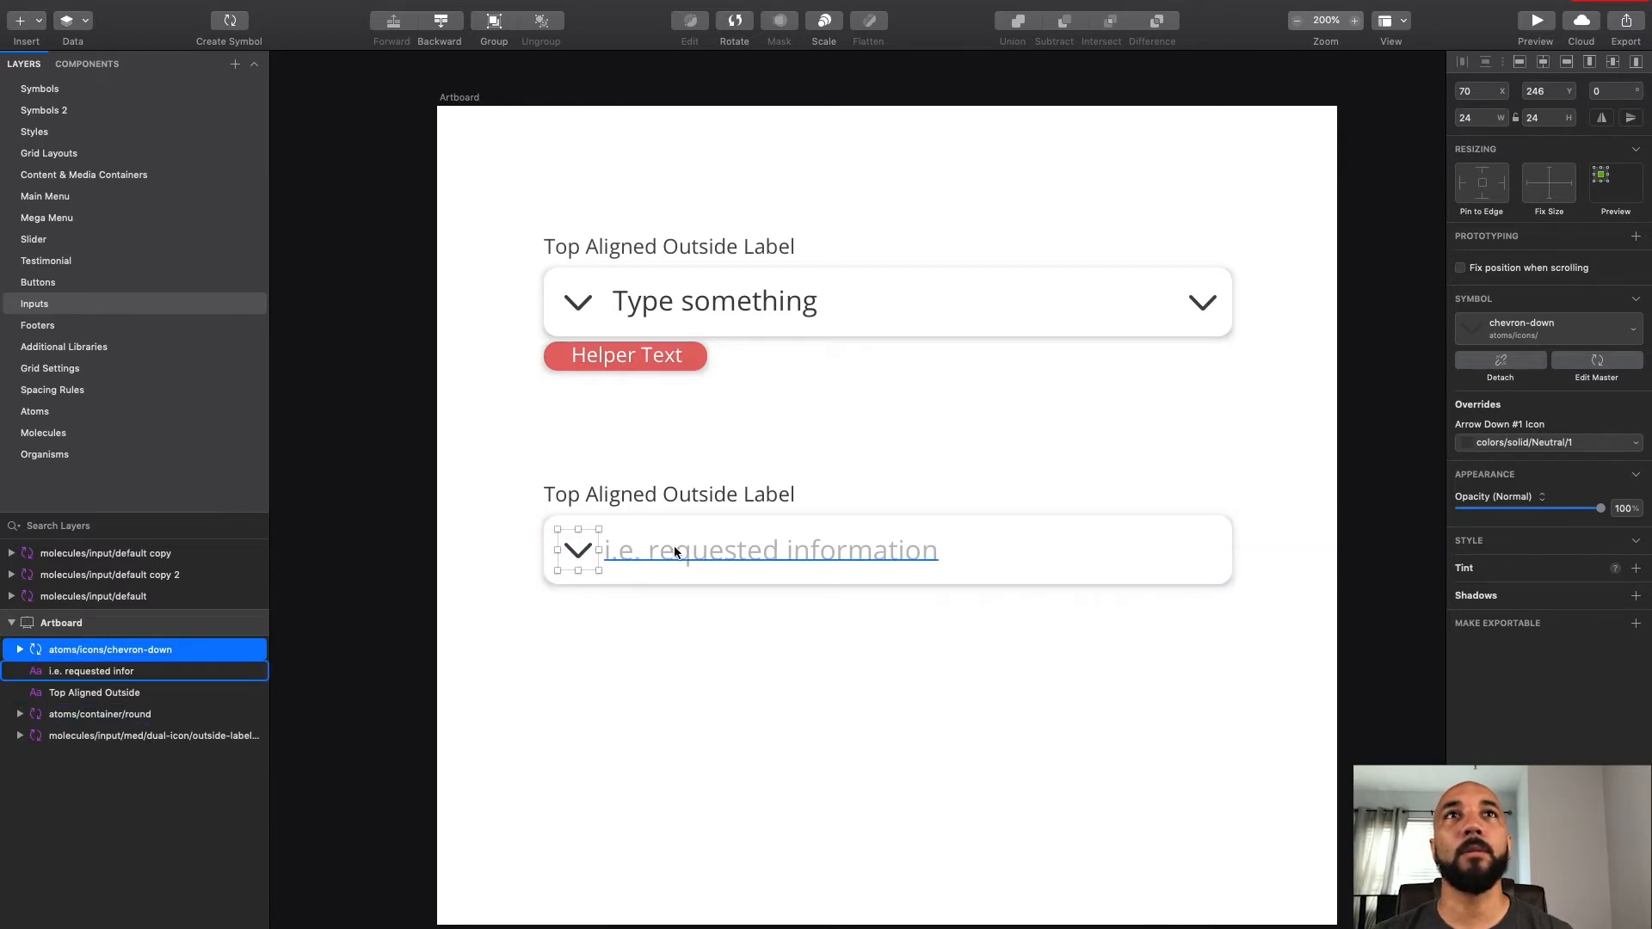
# Step: Shift the placeholder text to X 102 and place a duplicate of the chevron-down icon at the container's right end
pyautogui.moveTo(667, 549); pyautogui.dragTo(654, 550)
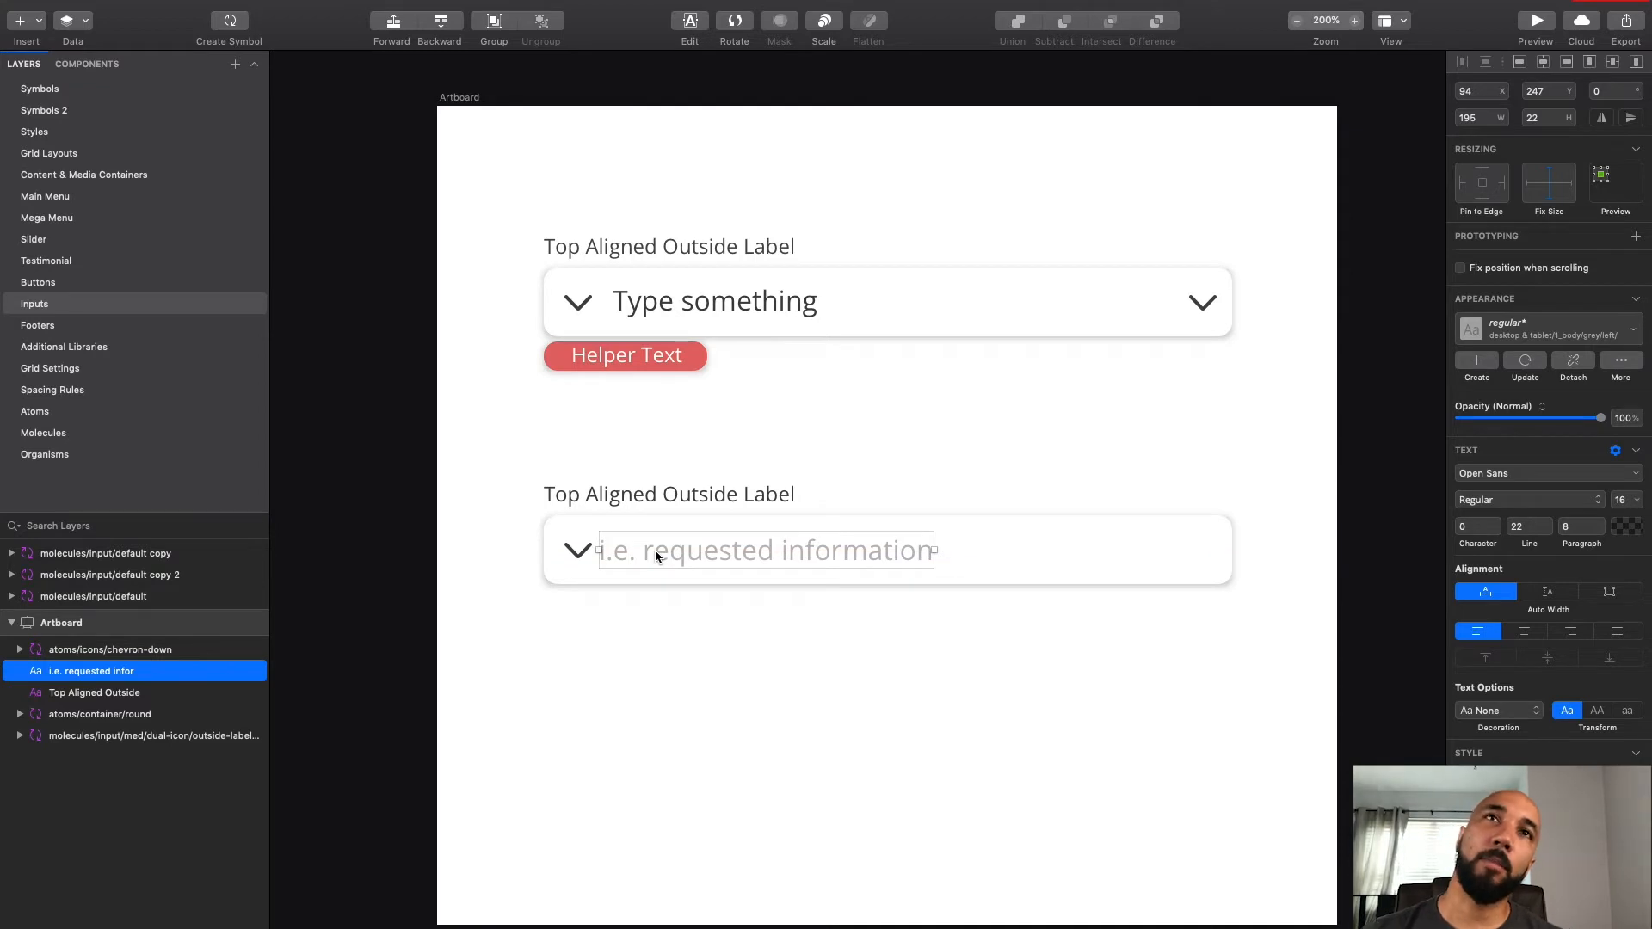
pyautogui.hotkey('shift', 'Right')
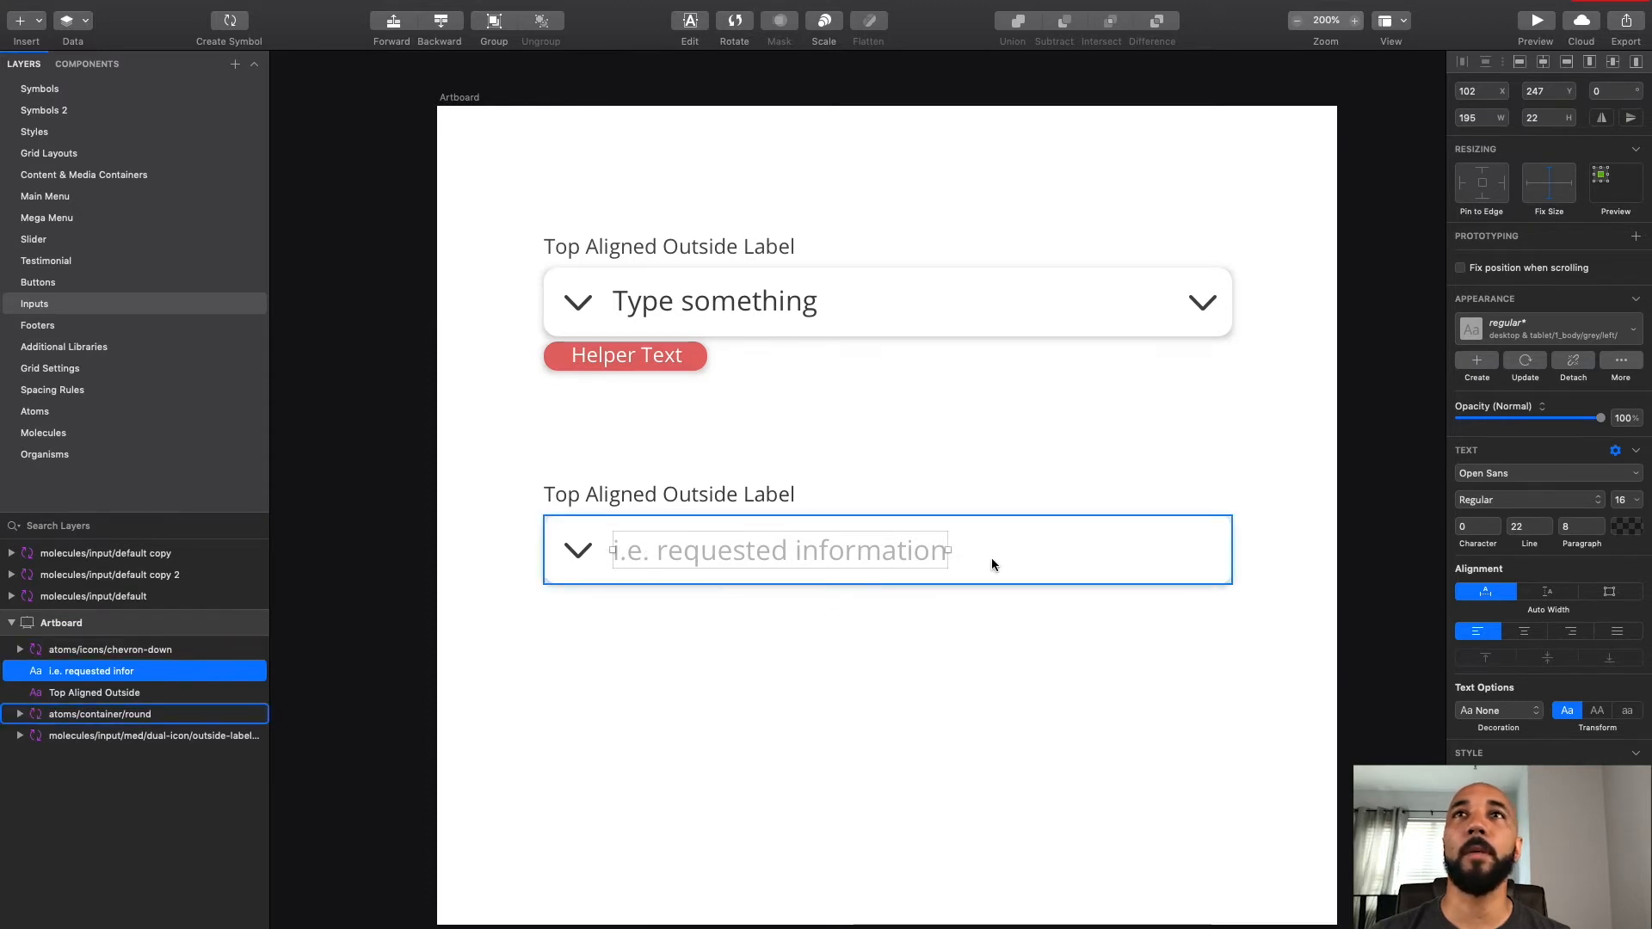
pyautogui.moveTo(573, 557); pyautogui.dragTo(1164, 554)
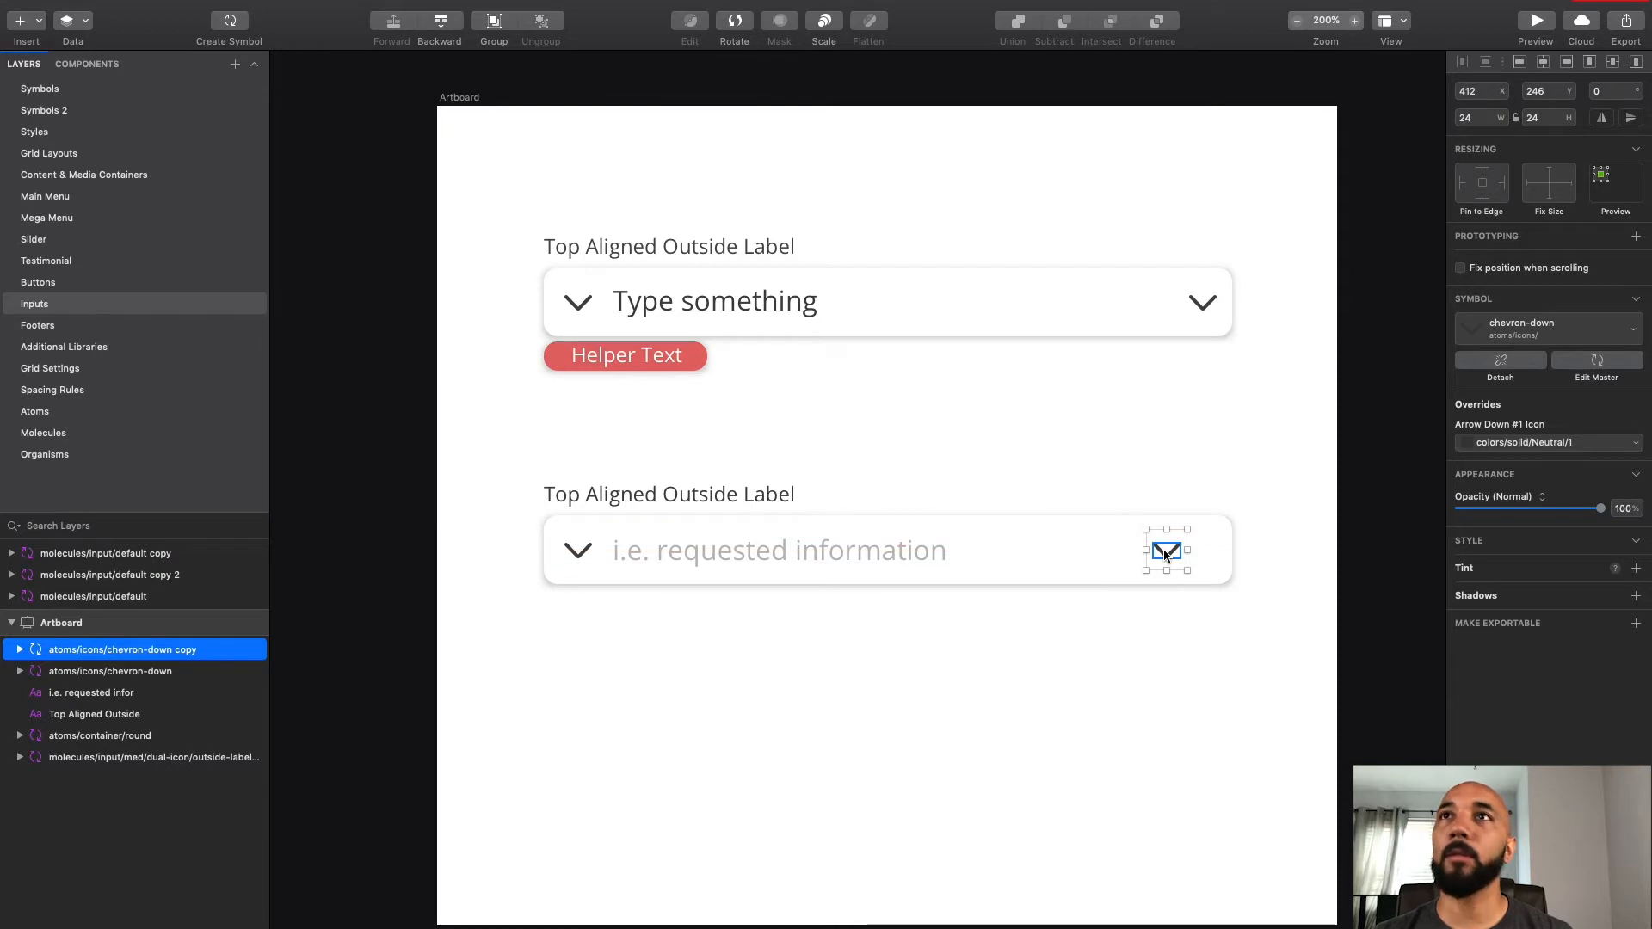
pyautogui.moveTo(1165, 554); pyautogui.dragTo(1207, 549)
pyautogui.click(731, 742)
# Step: Duplicate the outside label to just below the rounded container, left-aligned with it at Y 282
pyautogui.click(626, 493)
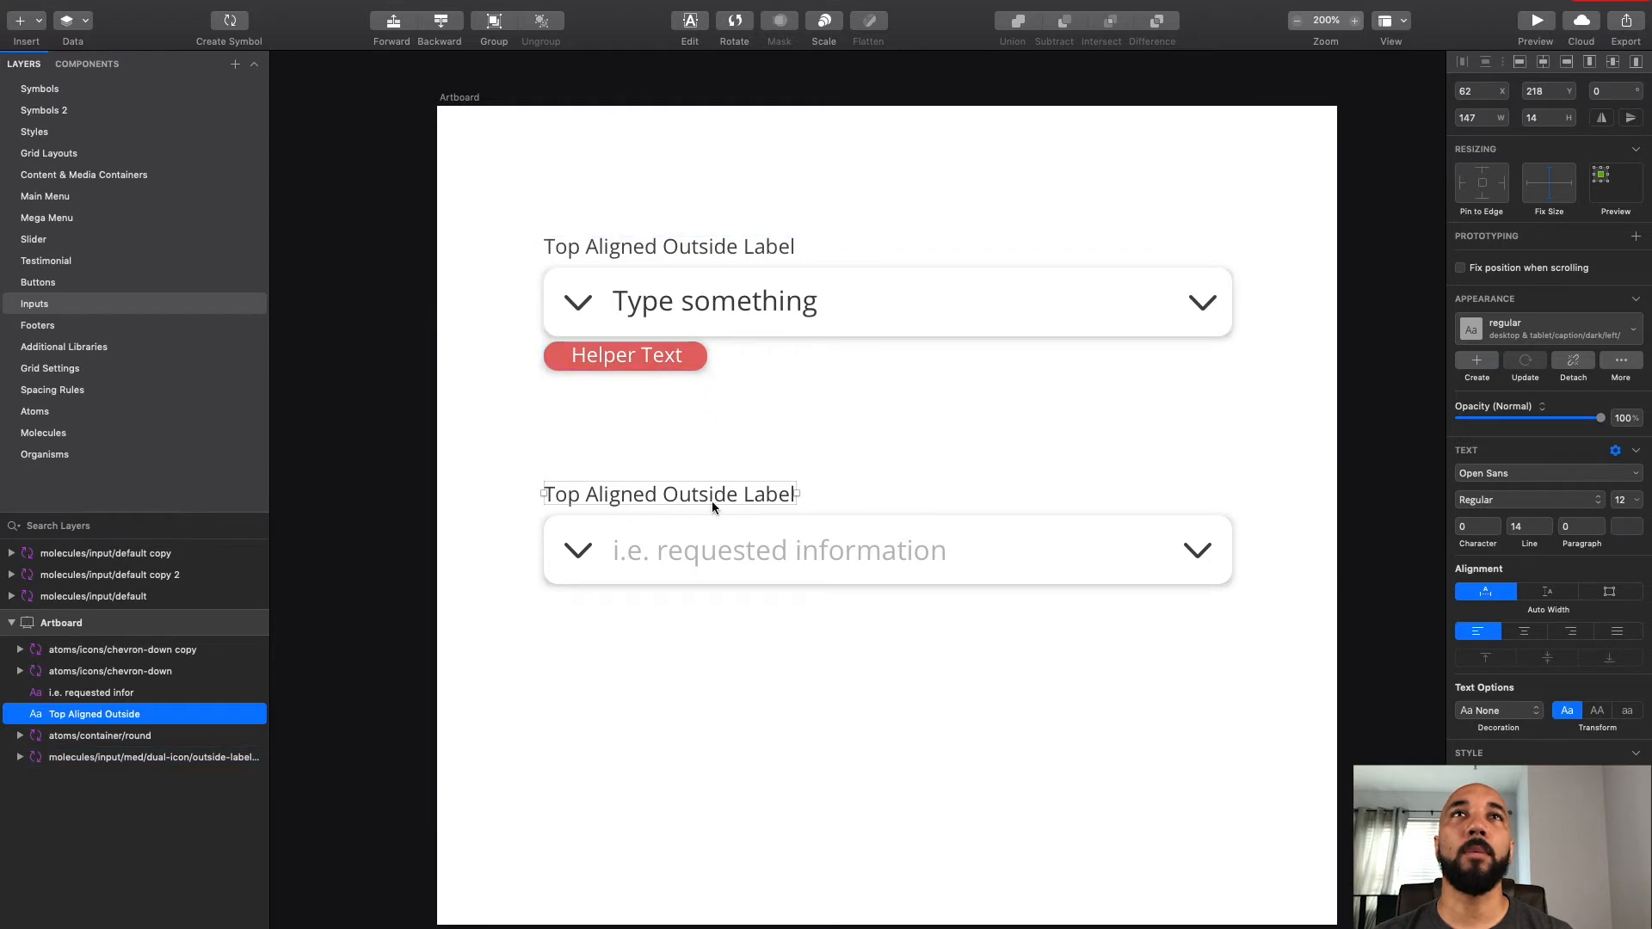
pyautogui.click(690, 568)
pyautogui.moveTo(690, 569); pyautogui.dragTo(707, 601)
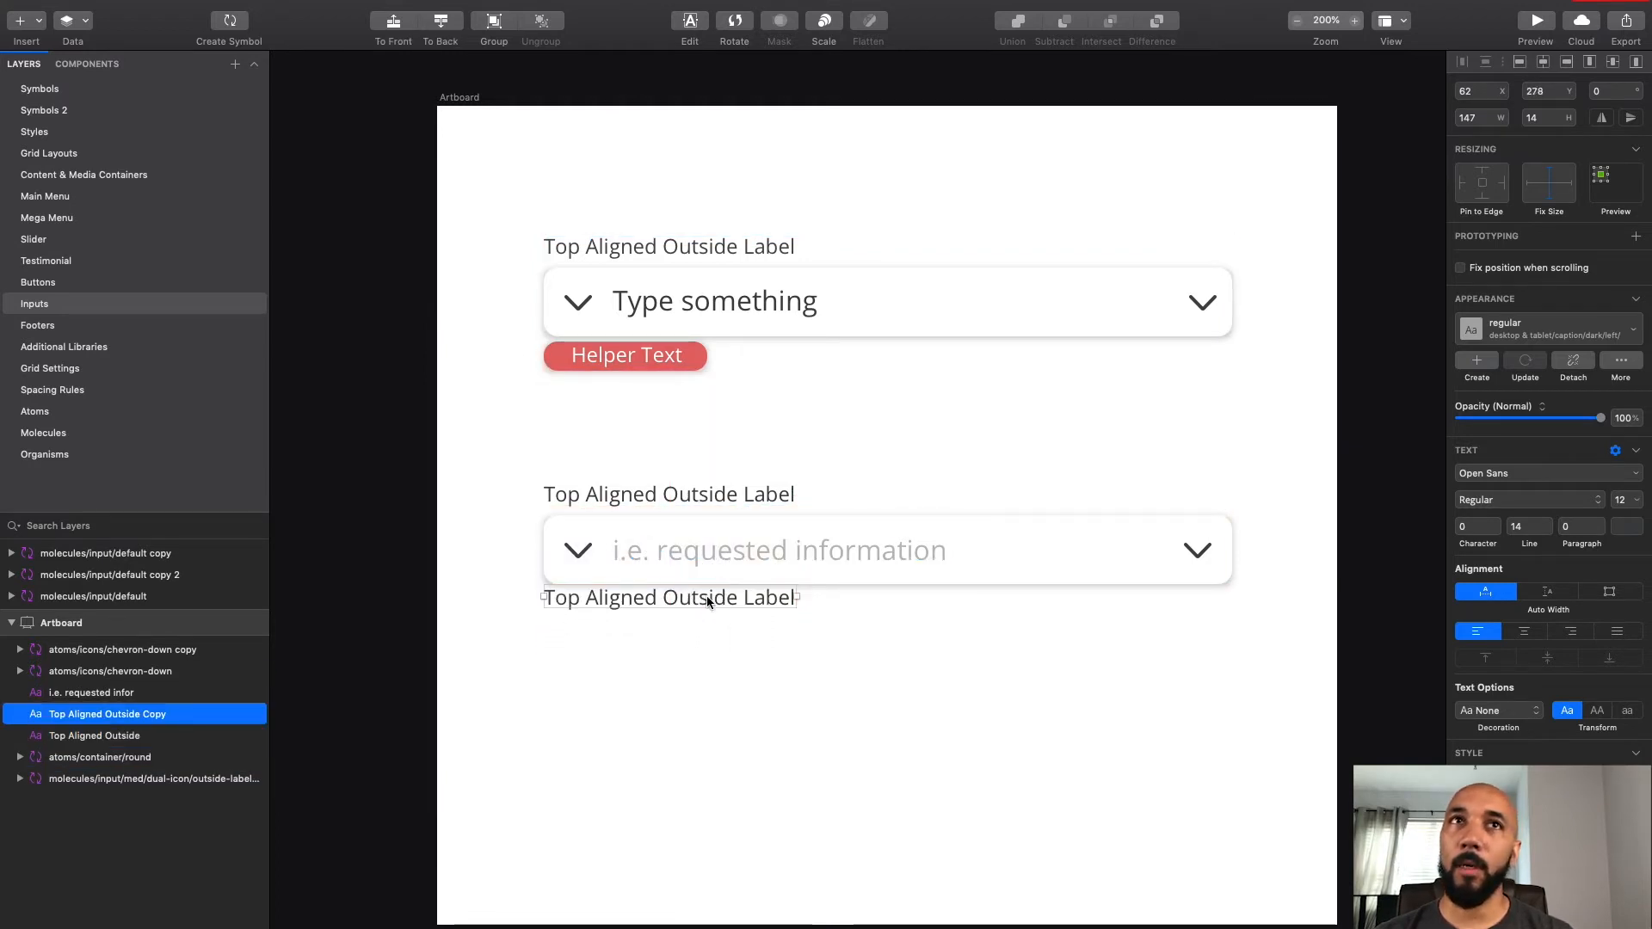
pyautogui.press('Down')
pyautogui.press('Down')
pyautogui.press('Down')
pyautogui.press('Down')
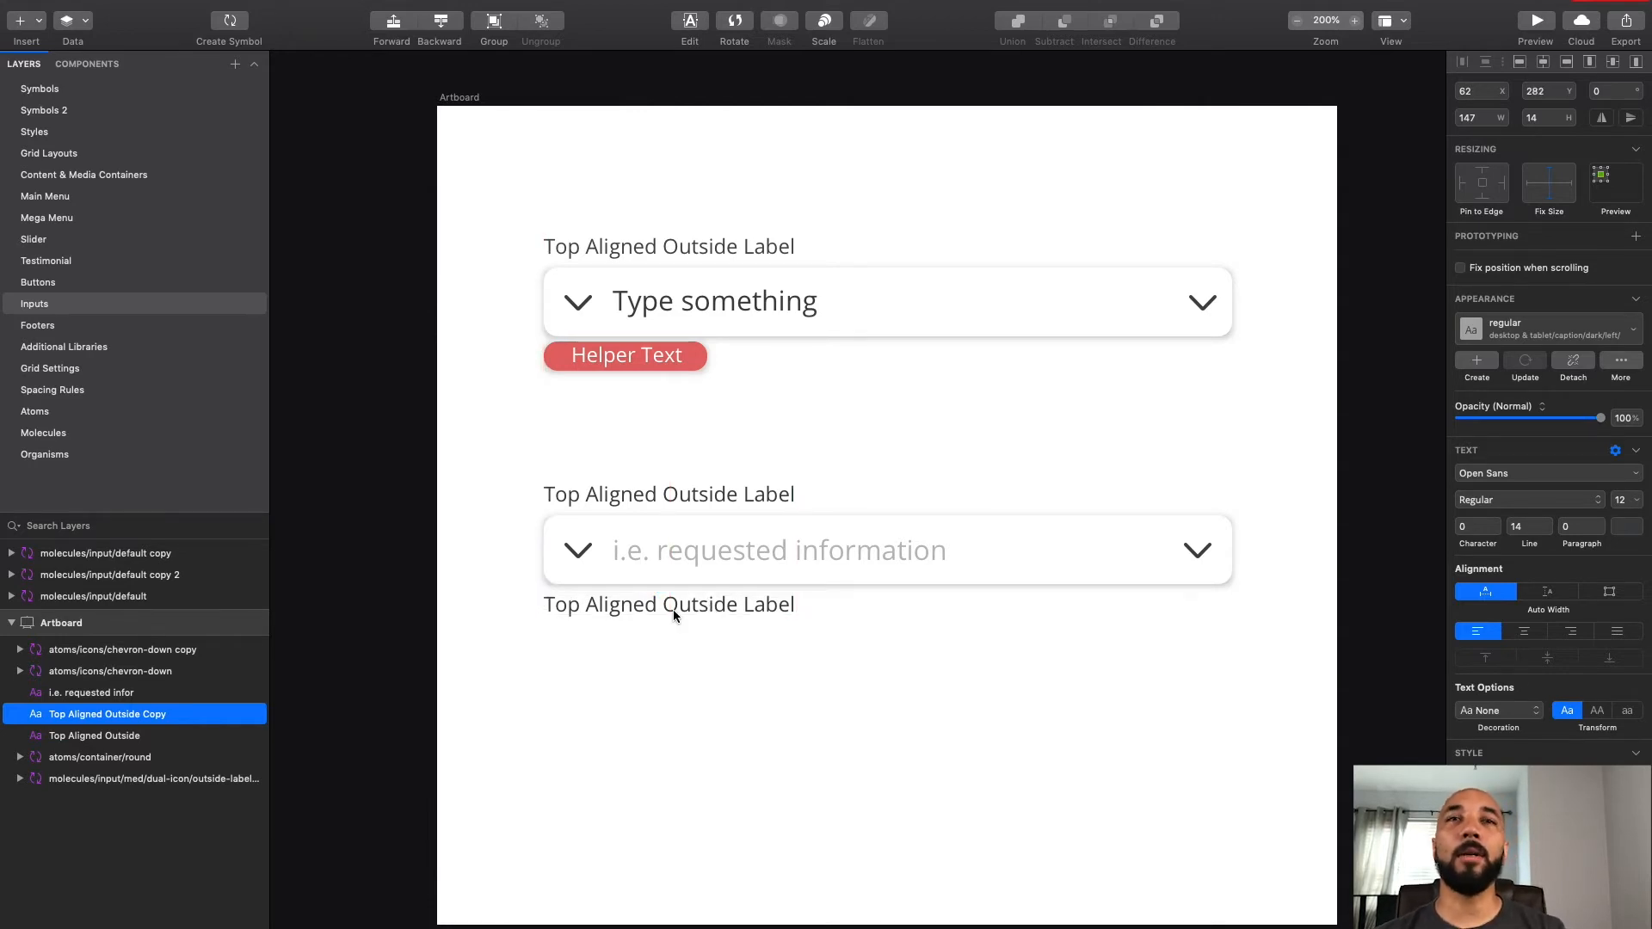
# Step: Try the duplicated label below the container at Y 278 and Y 286, and return it to Y 282
pyautogui.moveTo(674, 600); pyautogui.dragTo(674, 593)
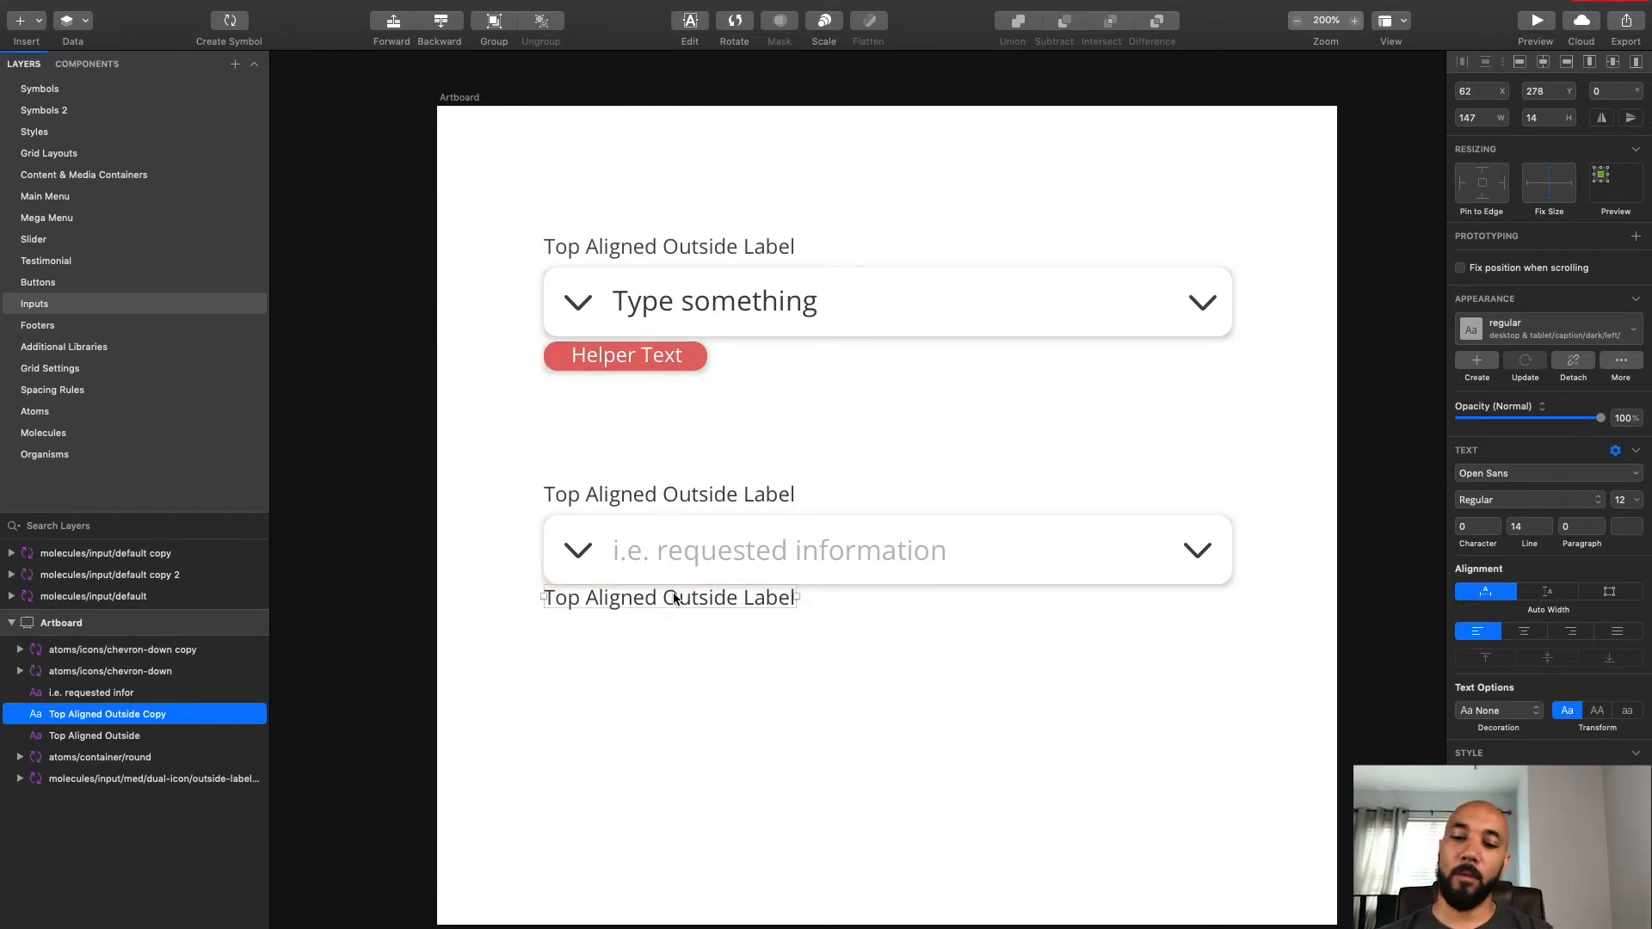
pyautogui.press('Down')
pyautogui.press('Down')
pyautogui.press('Down')
pyautogui.press('Down')
pyautogui.press('Down')
pyautogui.press('Down')
pyautogui.press('Down')
pyautogui.press('Down')
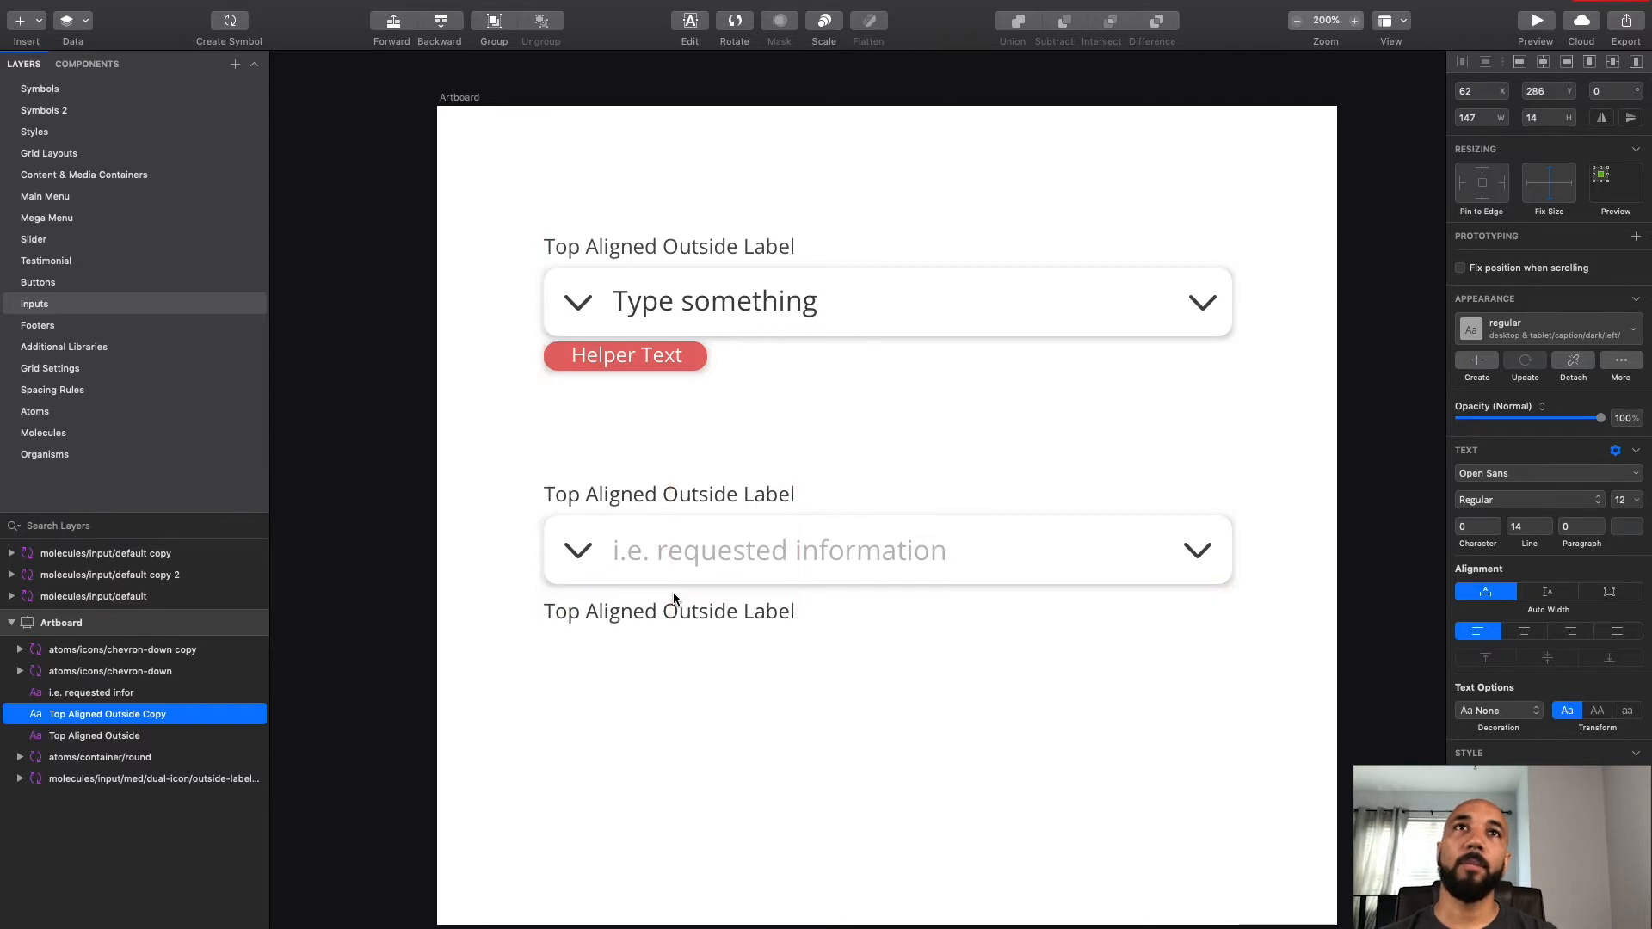
pyautogui.press('Up')
pyautogui.press('Up')
pyautogui.press('Up')
pyautogui.press('Up')
pyautogui.press('Up')
pyautogui.press('Up')
pyautogui.press('Up')
pyautogui.press('Up')
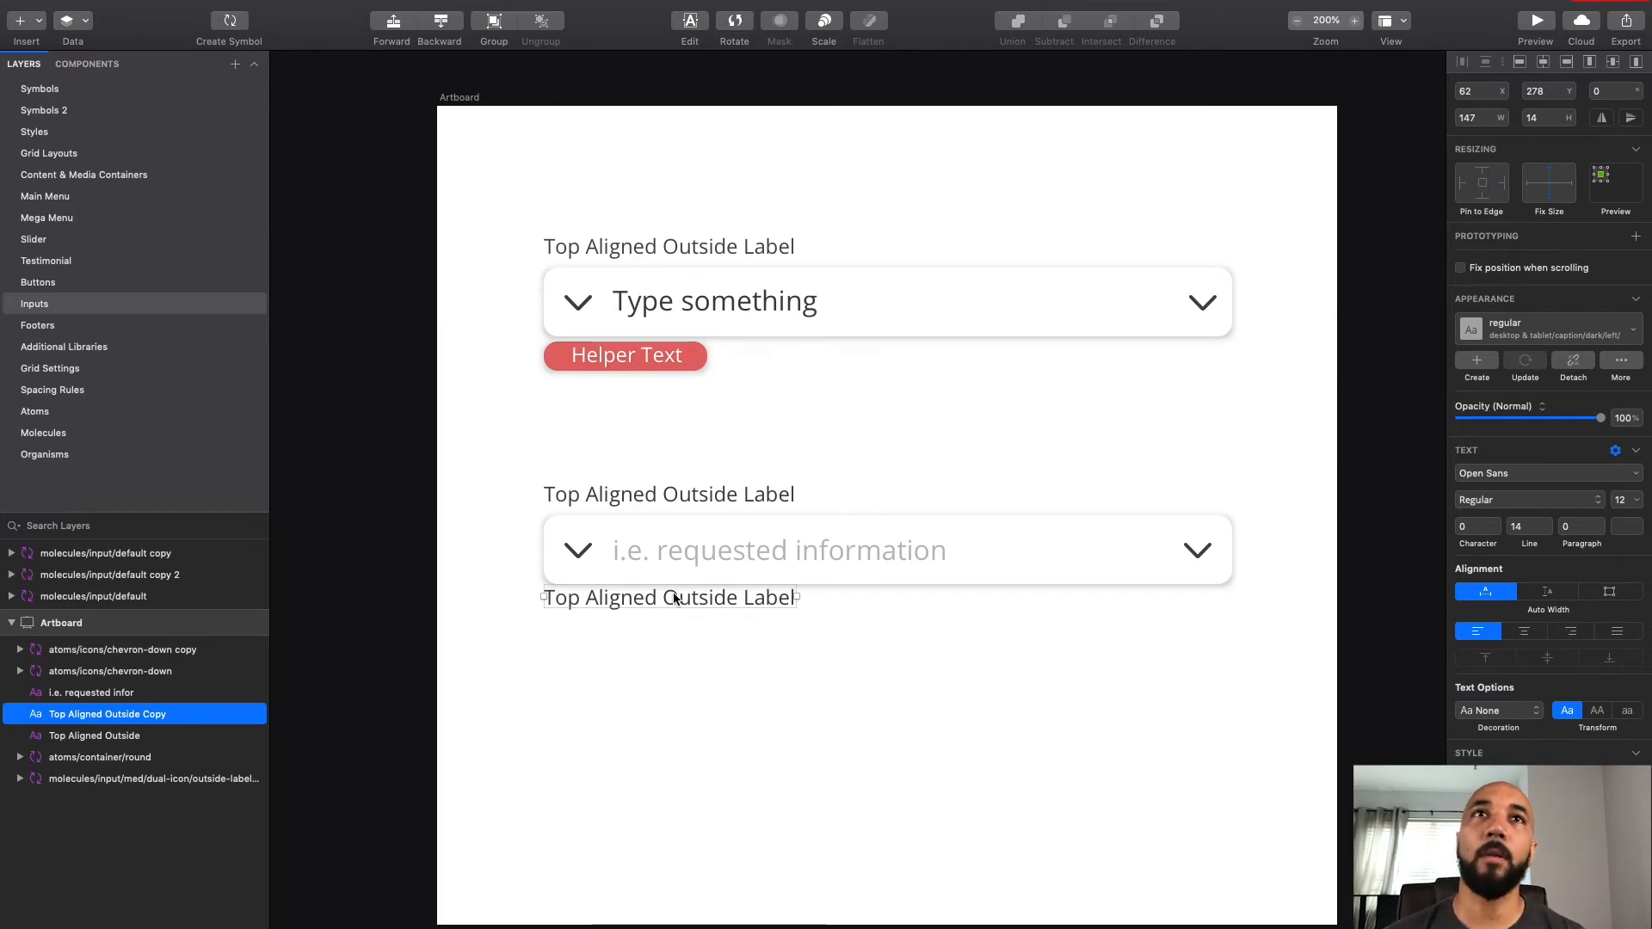
pyautogui.press('Down')
pyautogui.press('Down')
pyautogui.press('Down')
pyautogui.press('Down')
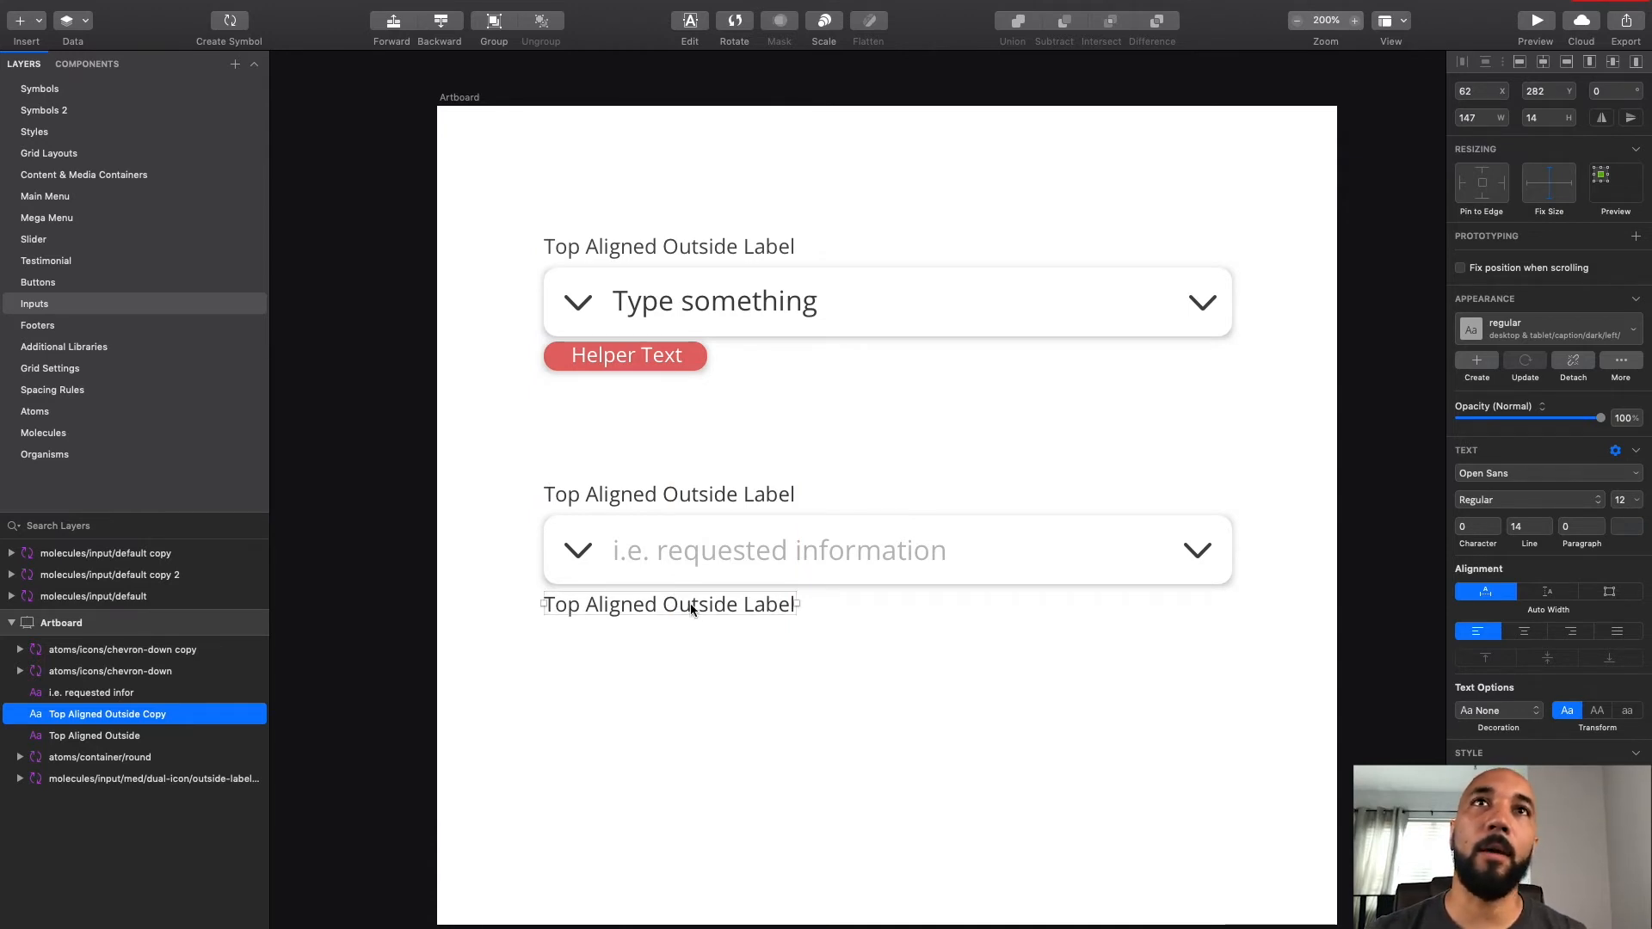
pyautogui.click(742, 676)
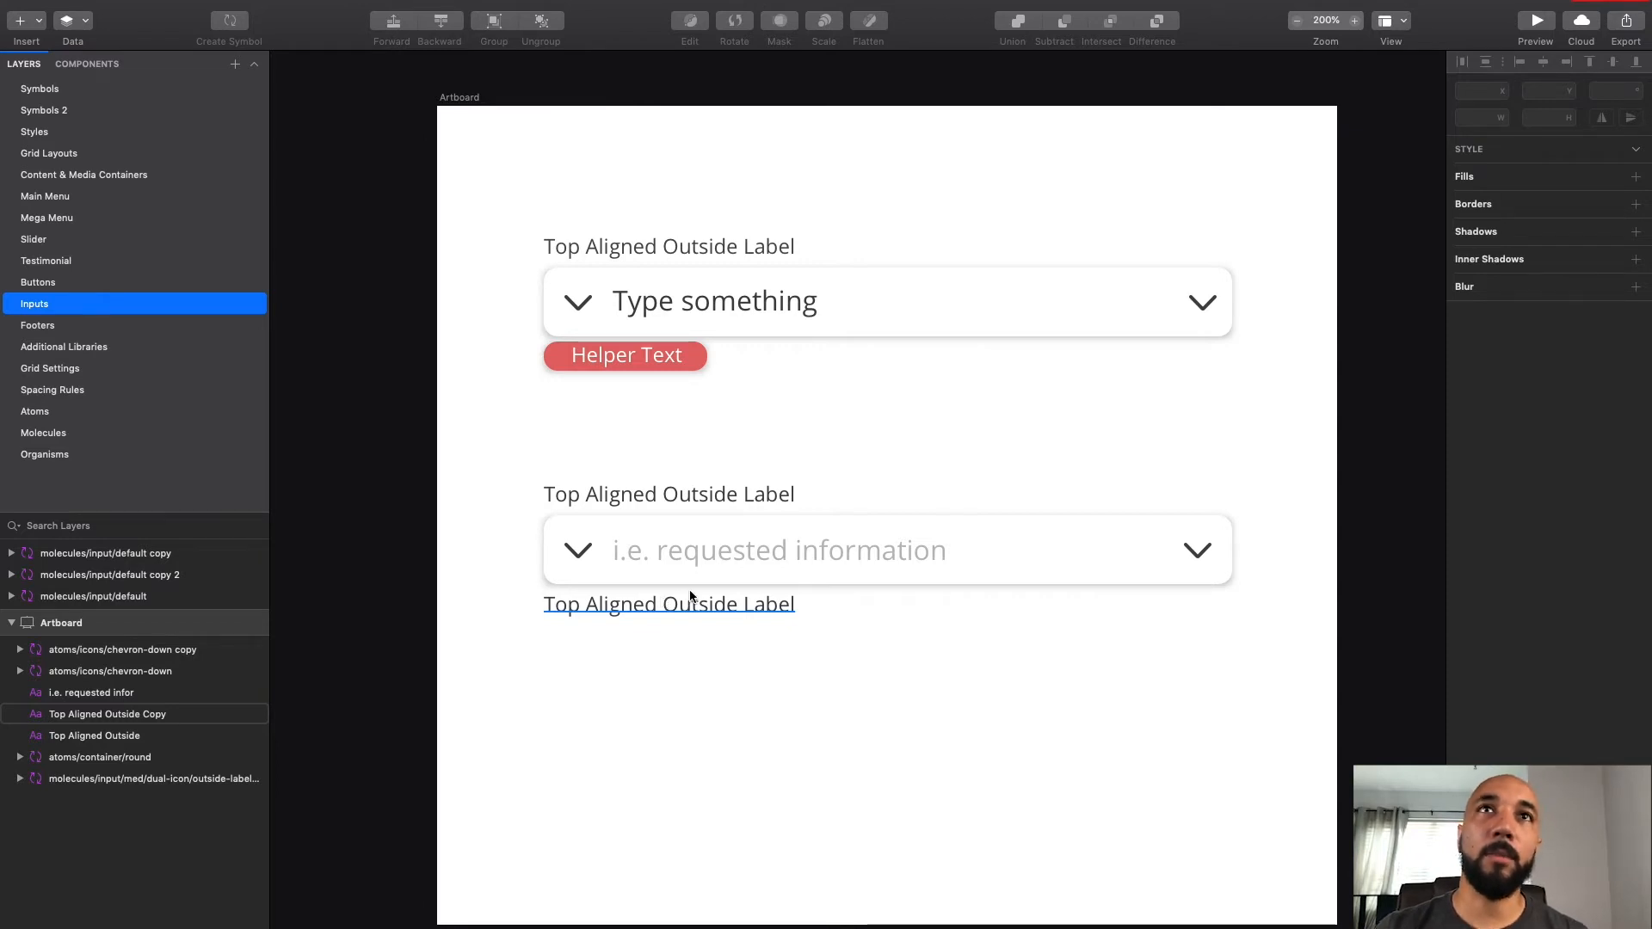
# Step: Replace the text of the duplicated label below the container with "helper Text"
pyautogui.click(643, 608)
pyautogui.doubleClick(640, 605)
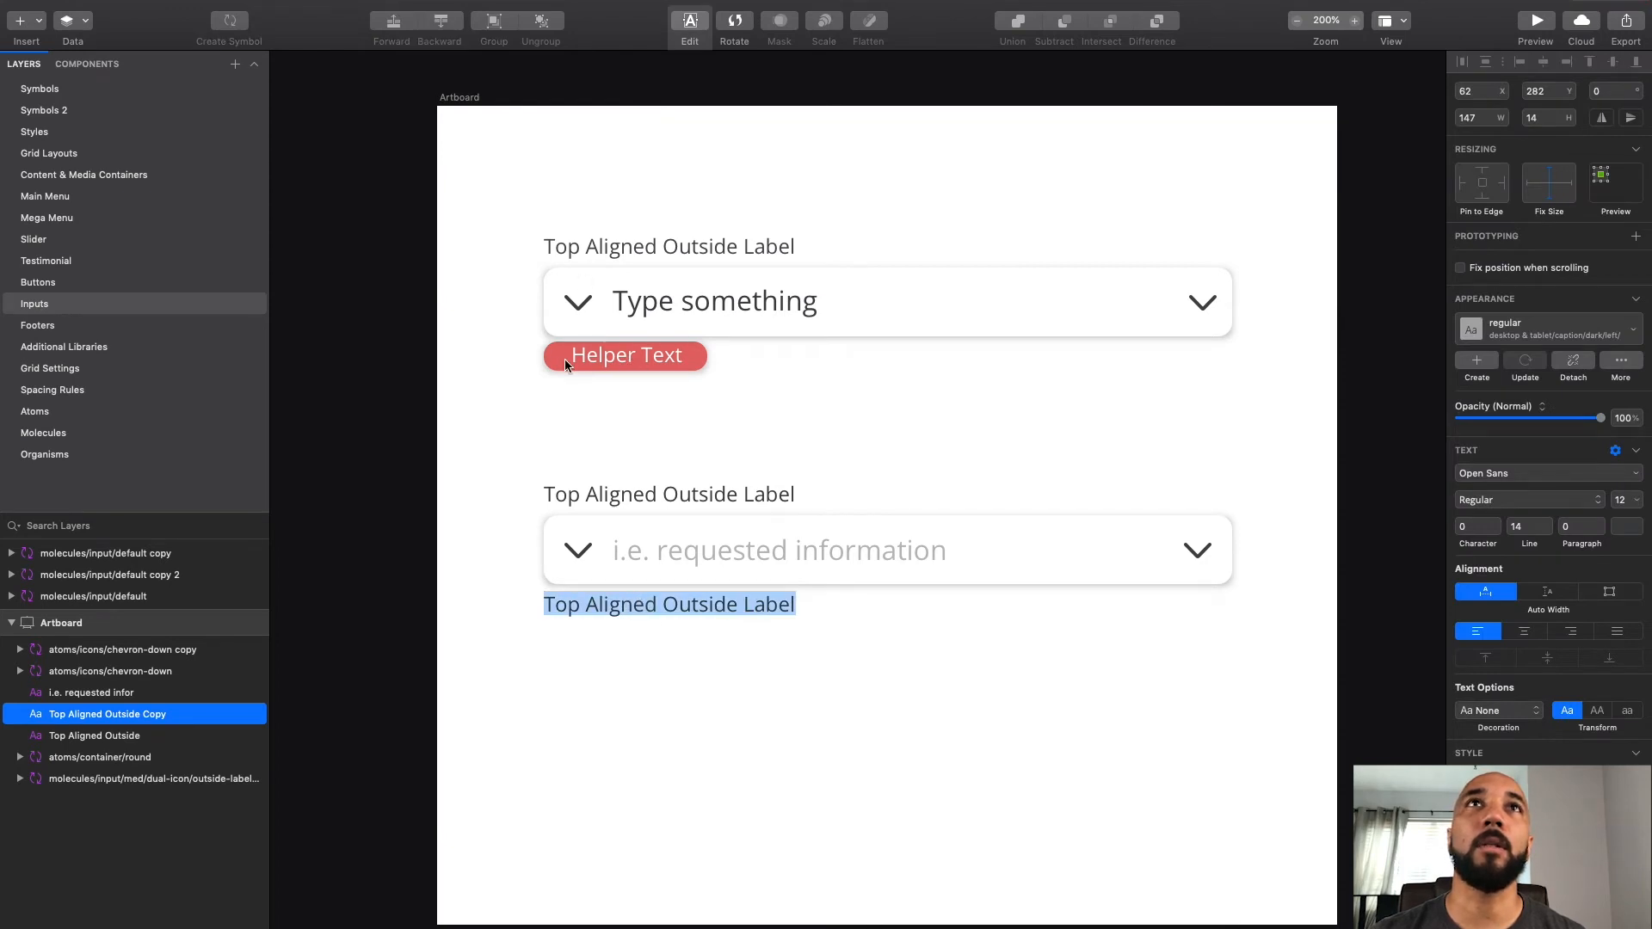
pyautogui.write('h')
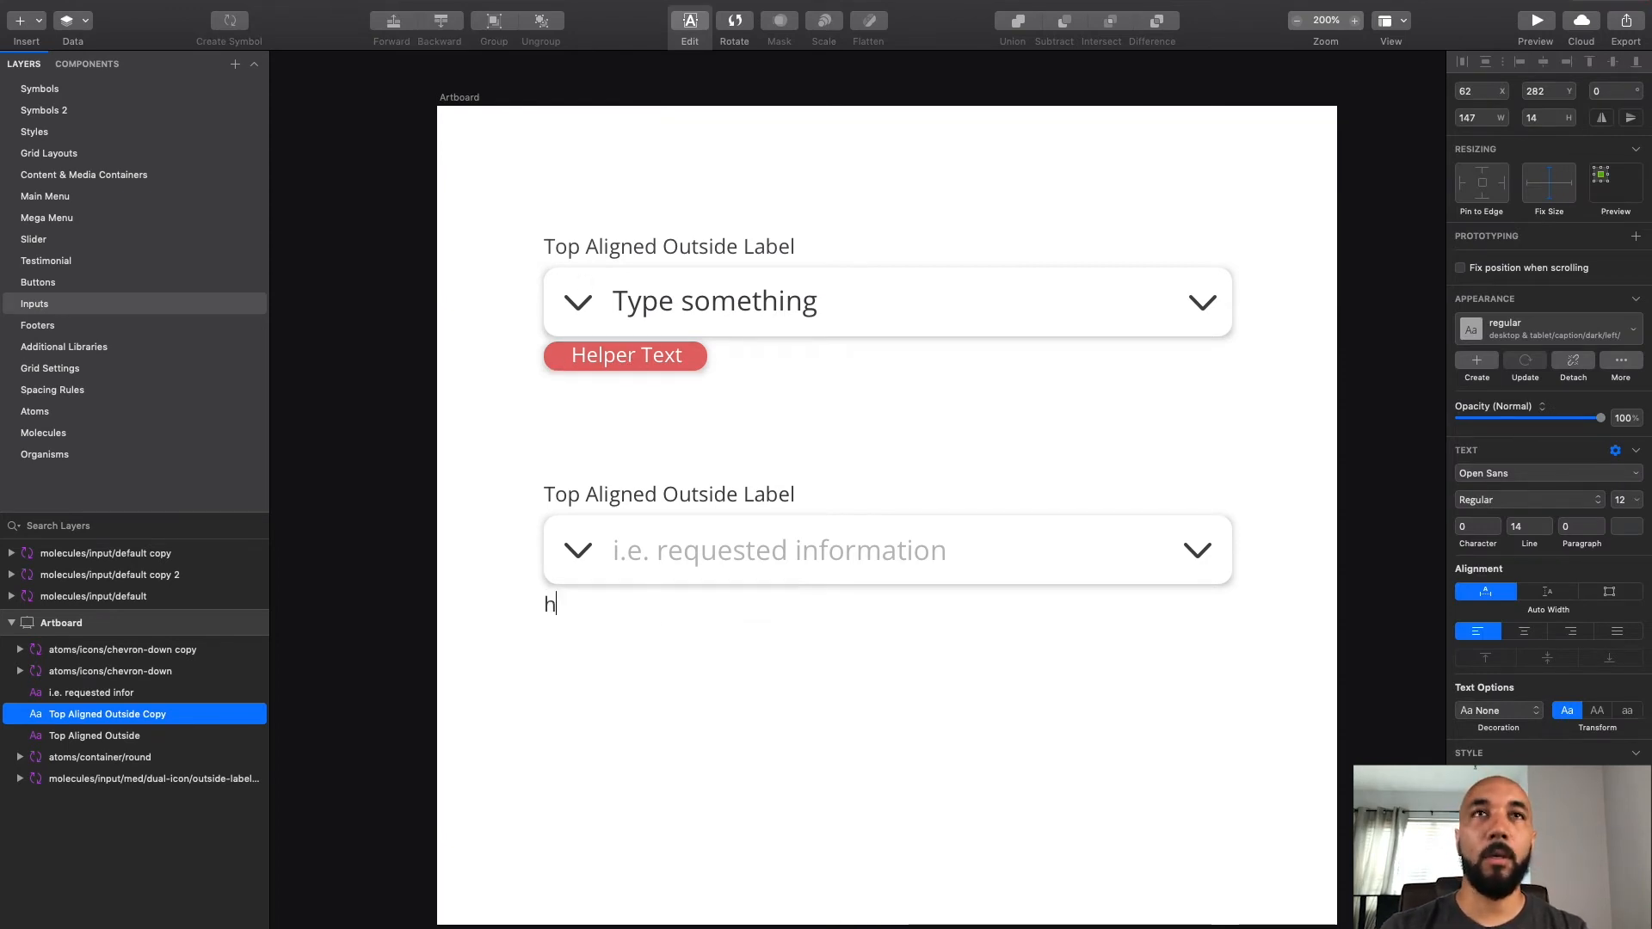
pyautogui.write('elper Text')
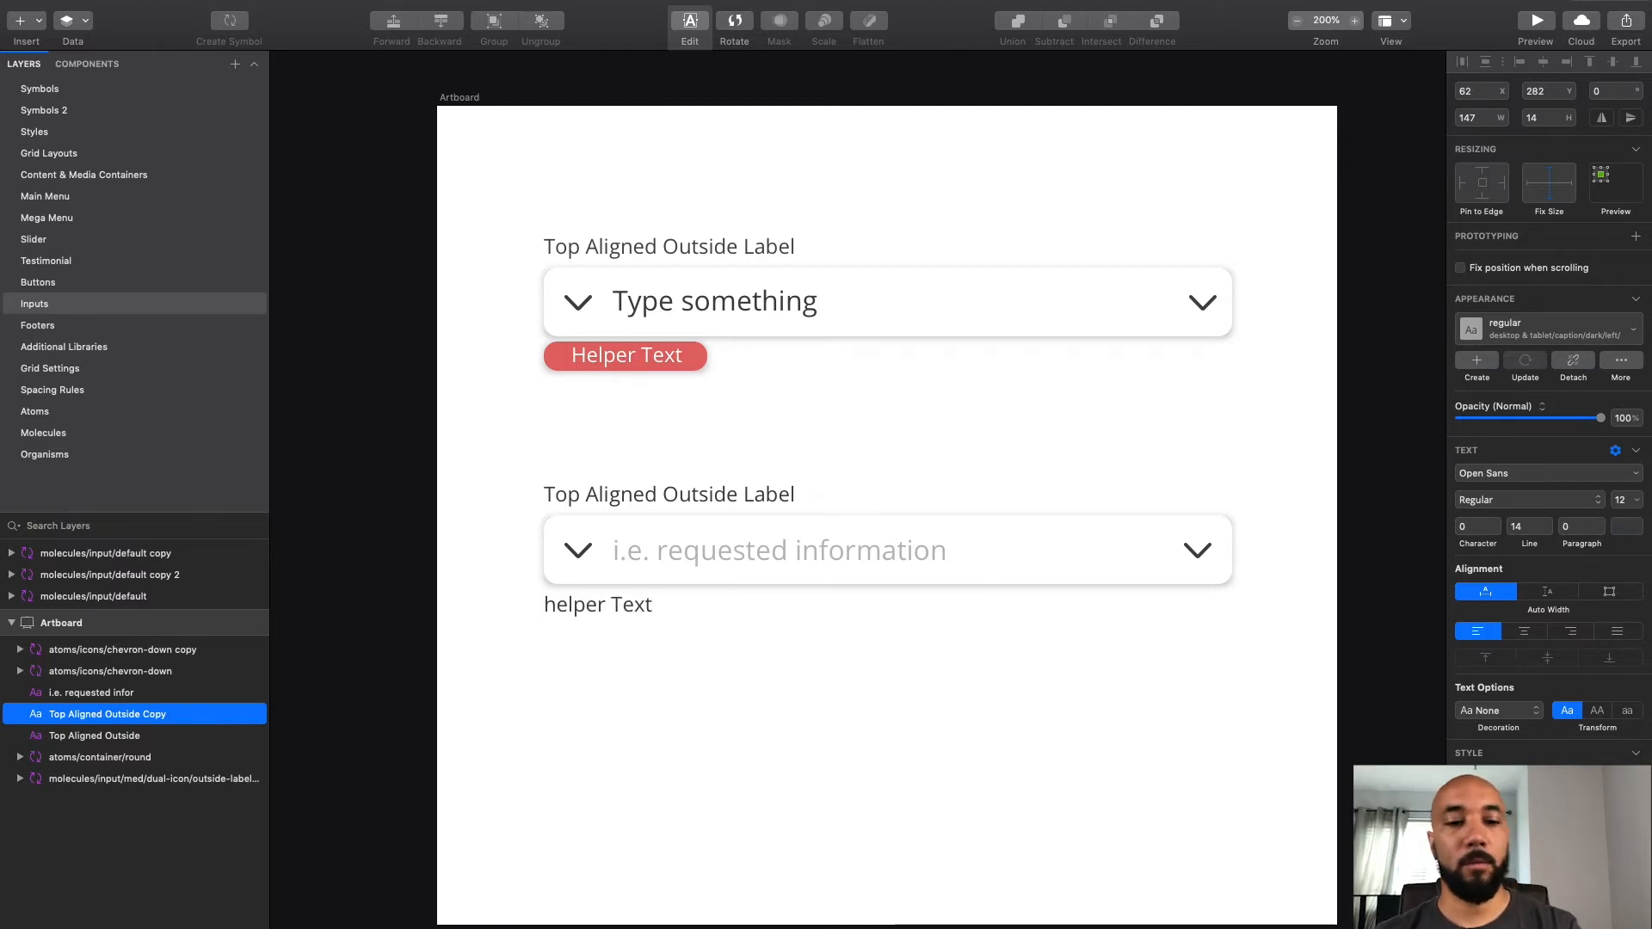
pyautogui.press('Escape')
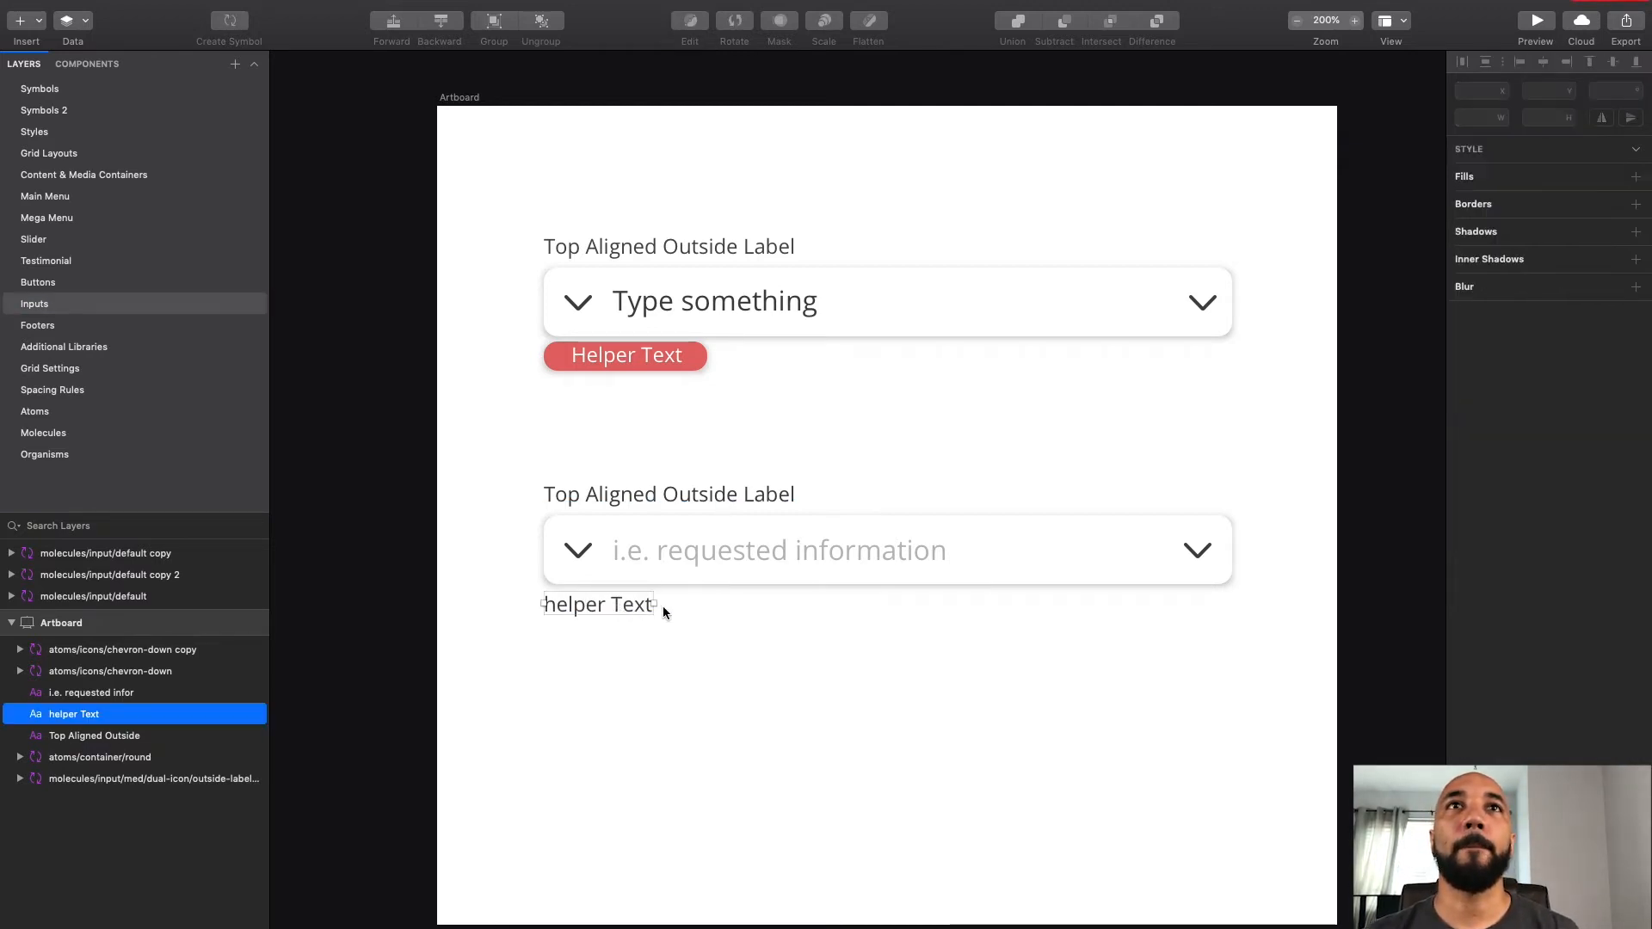
# Step: Apply the document text style desktop & tablet/info text/error/left/regular to the helper text below the container
pyautogui.click(659, 604)
pyautogui.click(1581, 335)
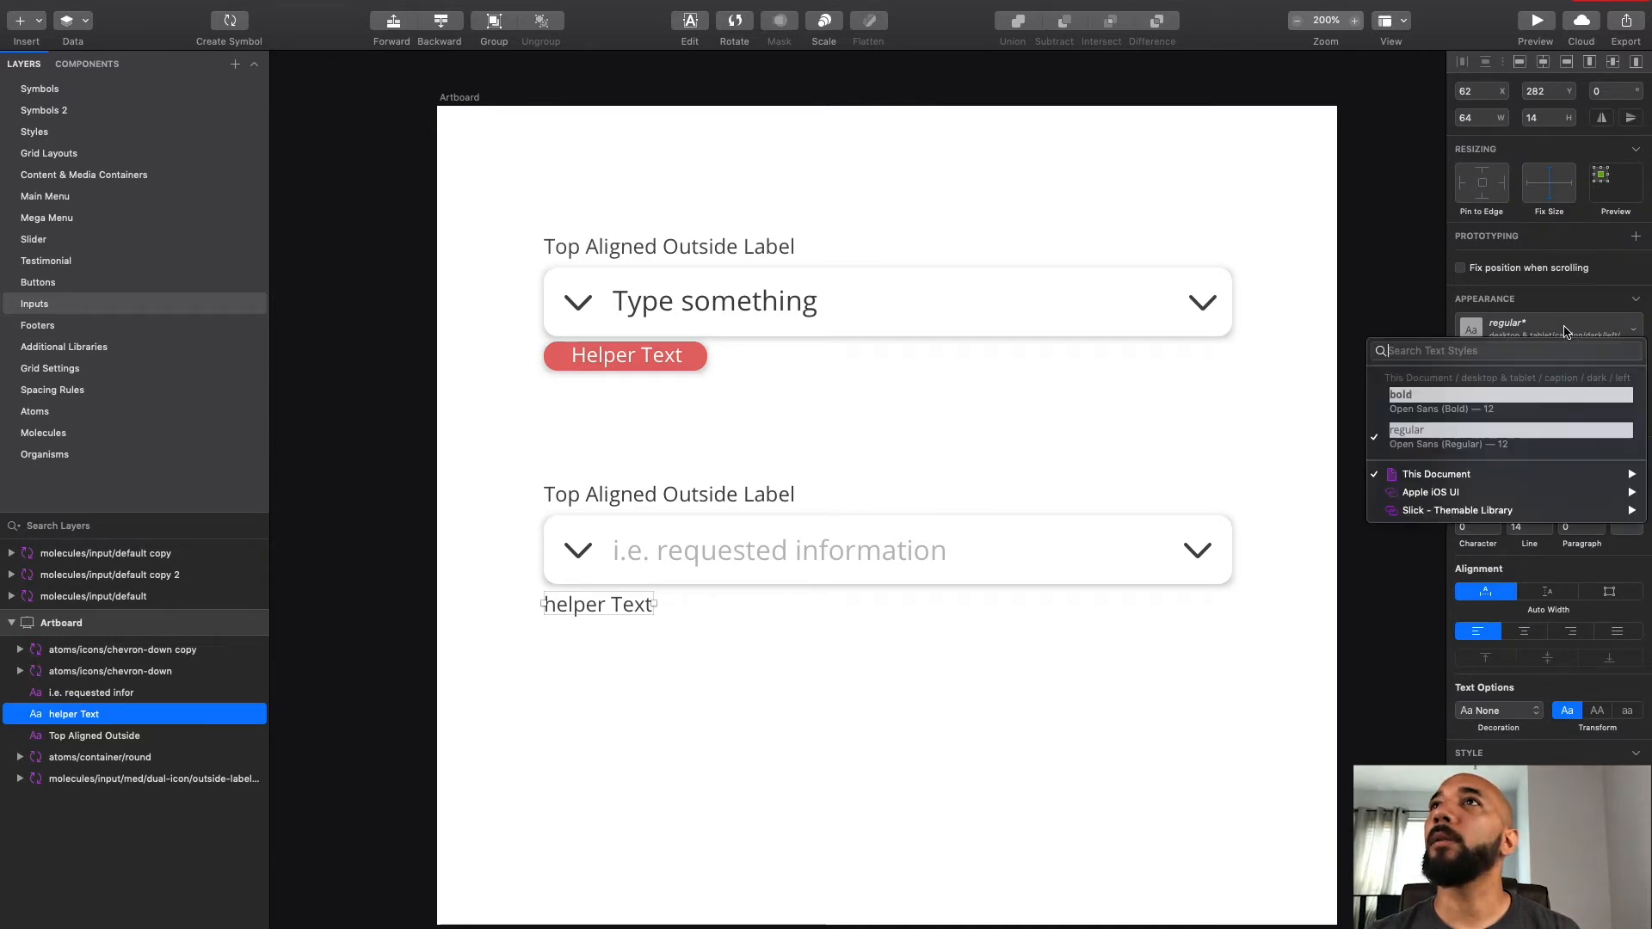
pyautogui.moveTo(1491, 486)
pyautogui.moveTo(1213, 486)
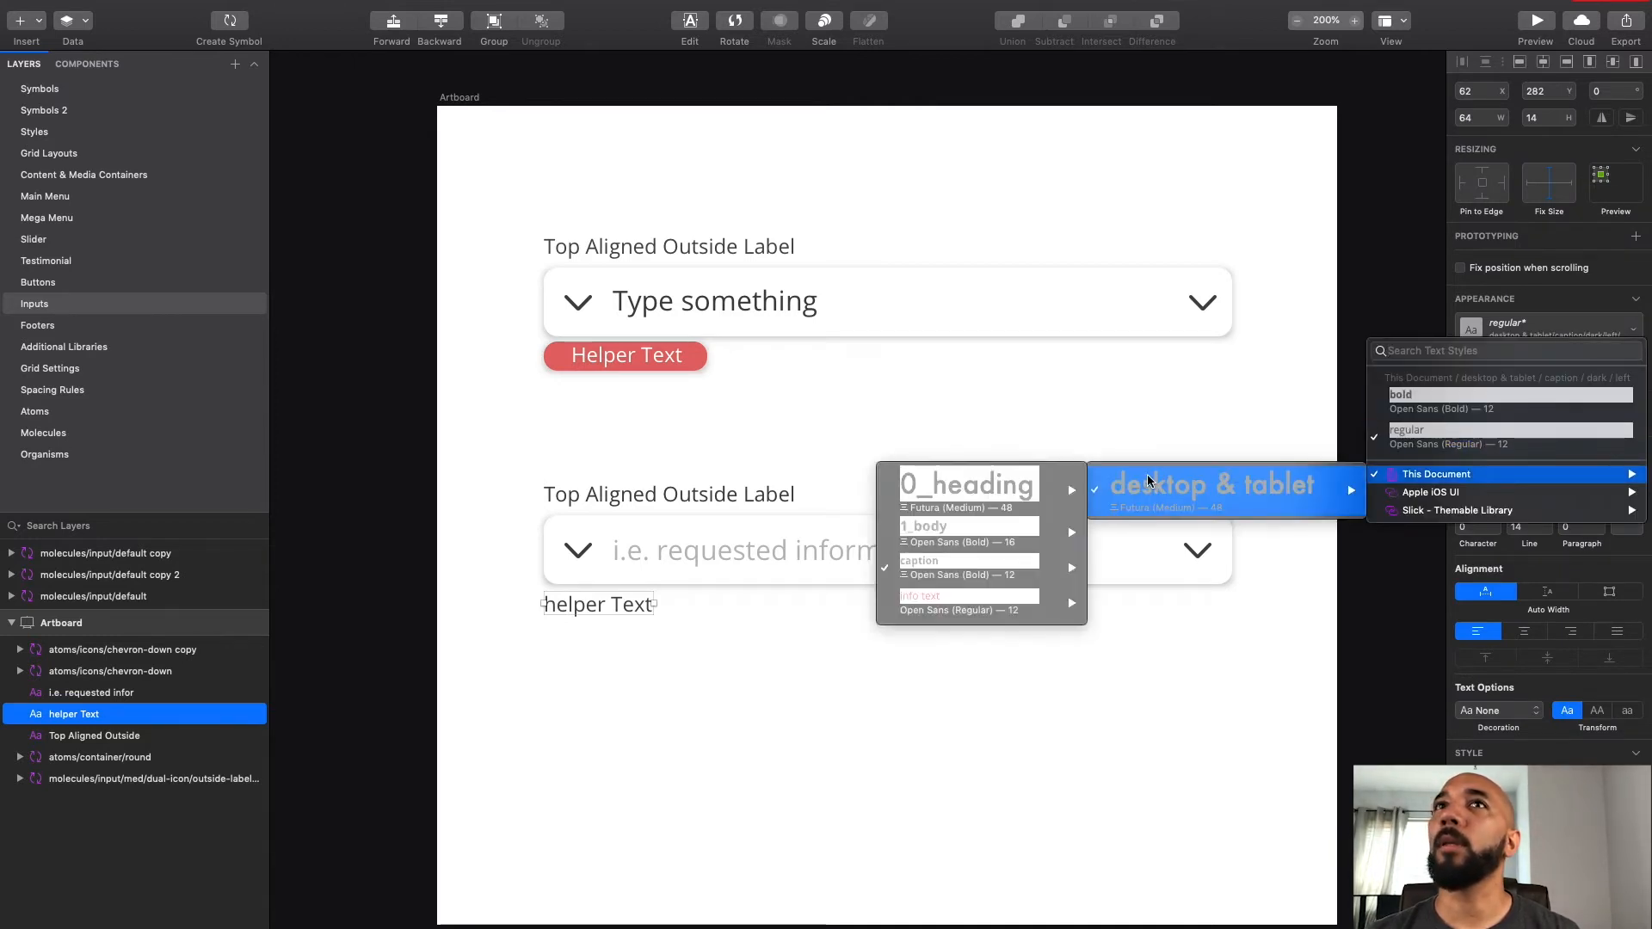
pyautogui.moveTo(968, 598)
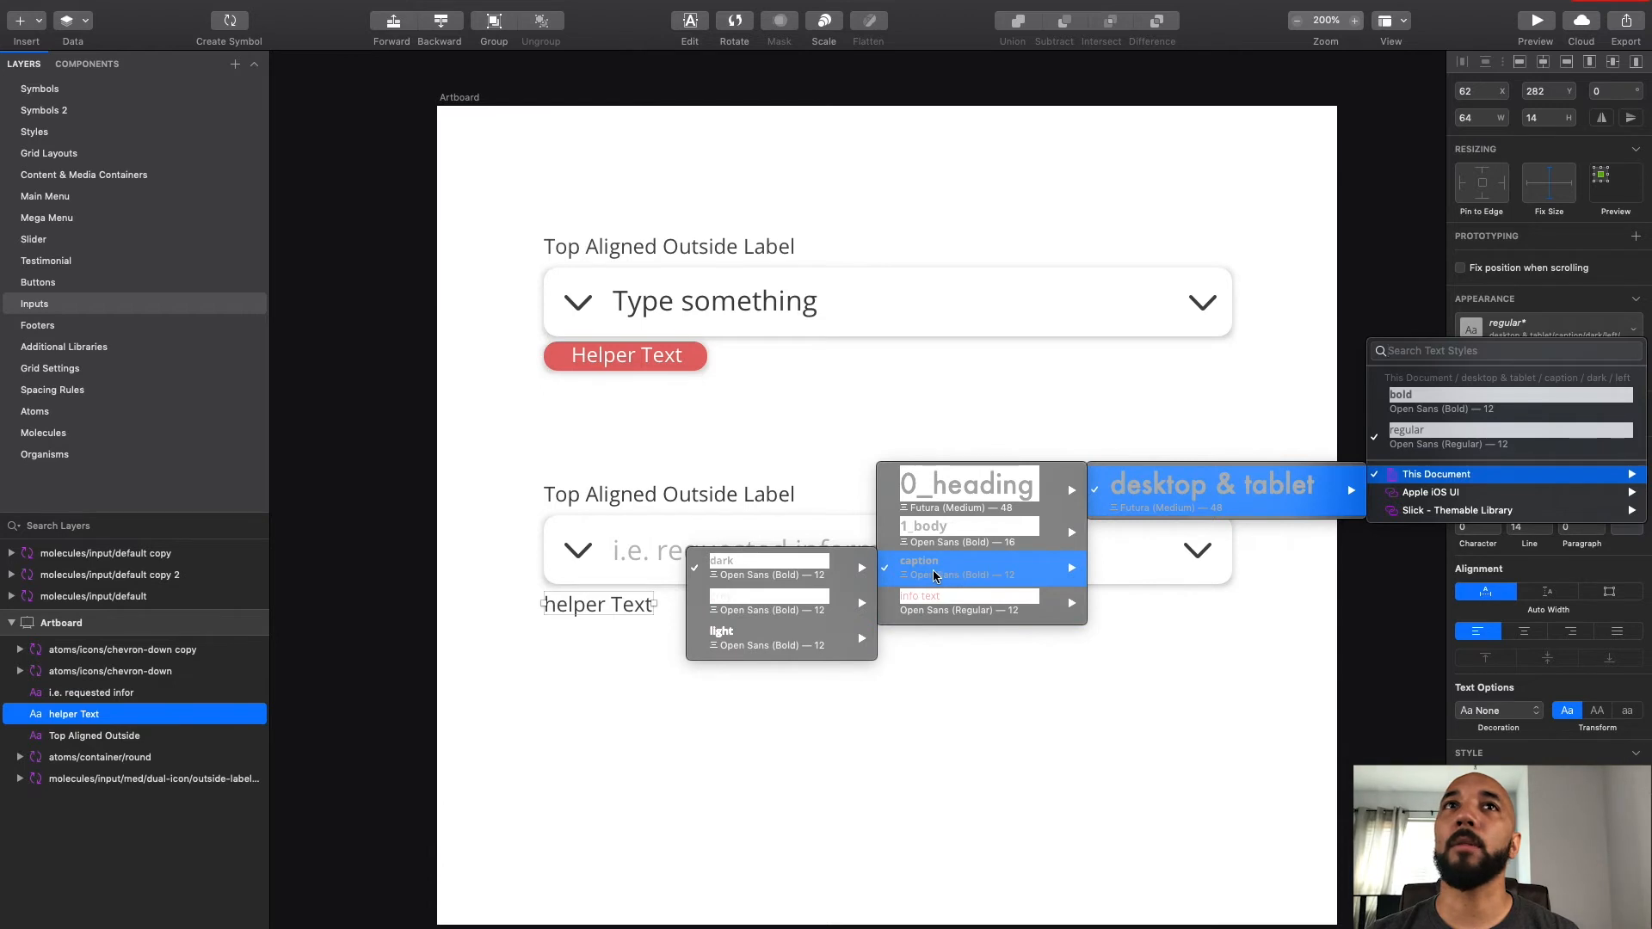
pyautogui.moveTo(807, 608)
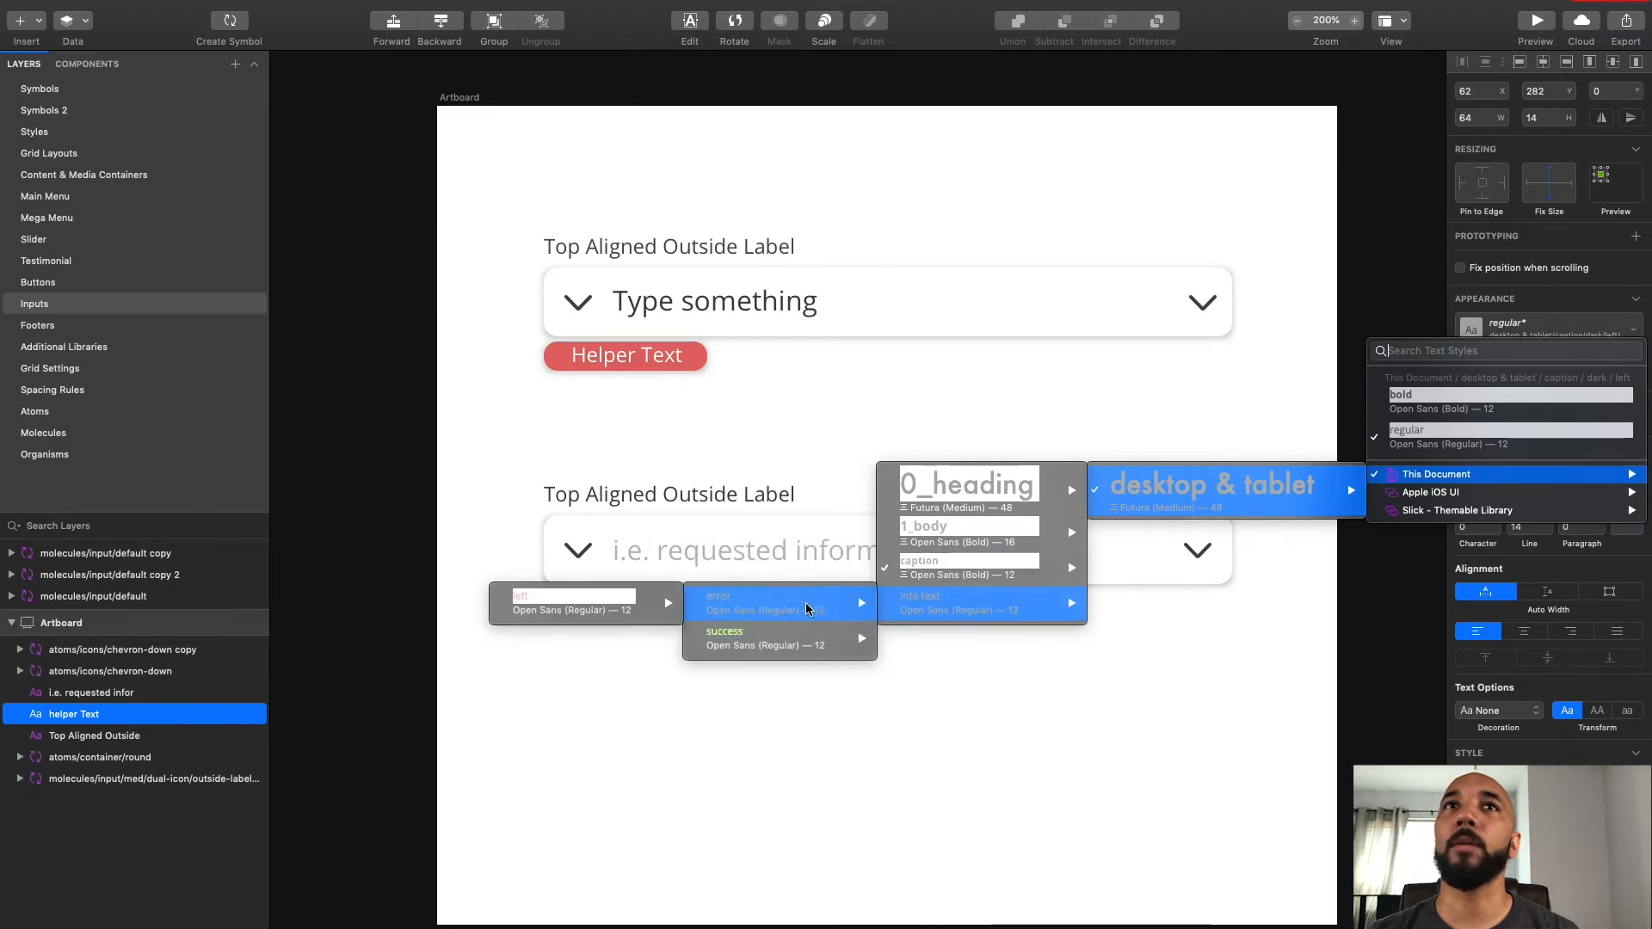
pyautogui.moveTo(585, 602)
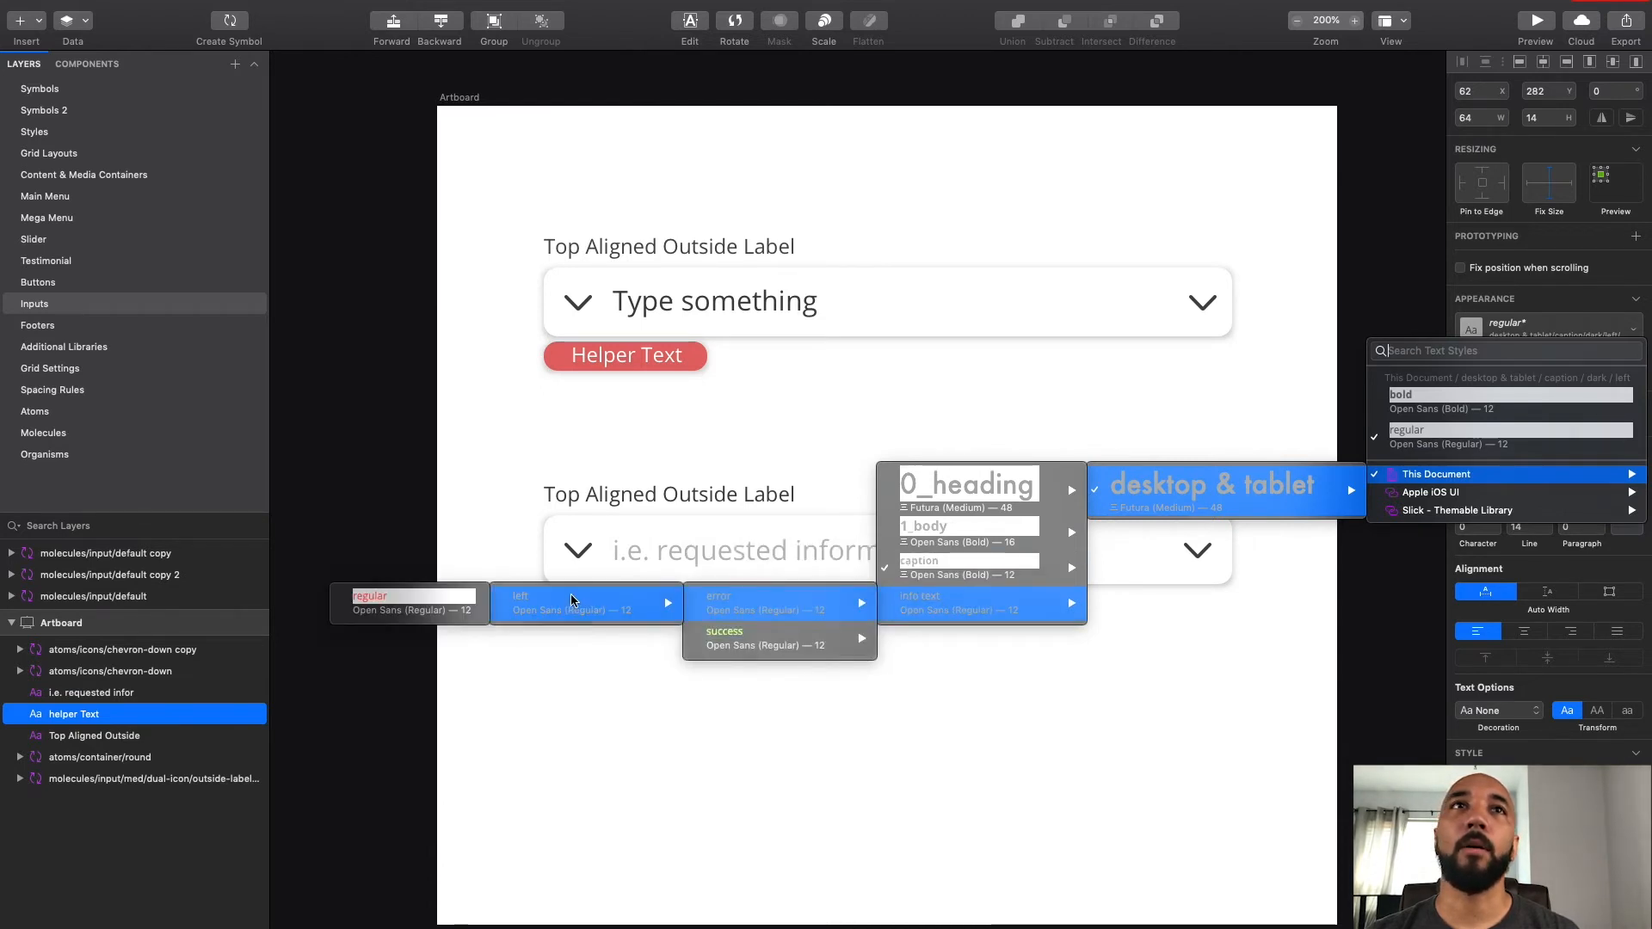
pyautogui.click(425, 600)
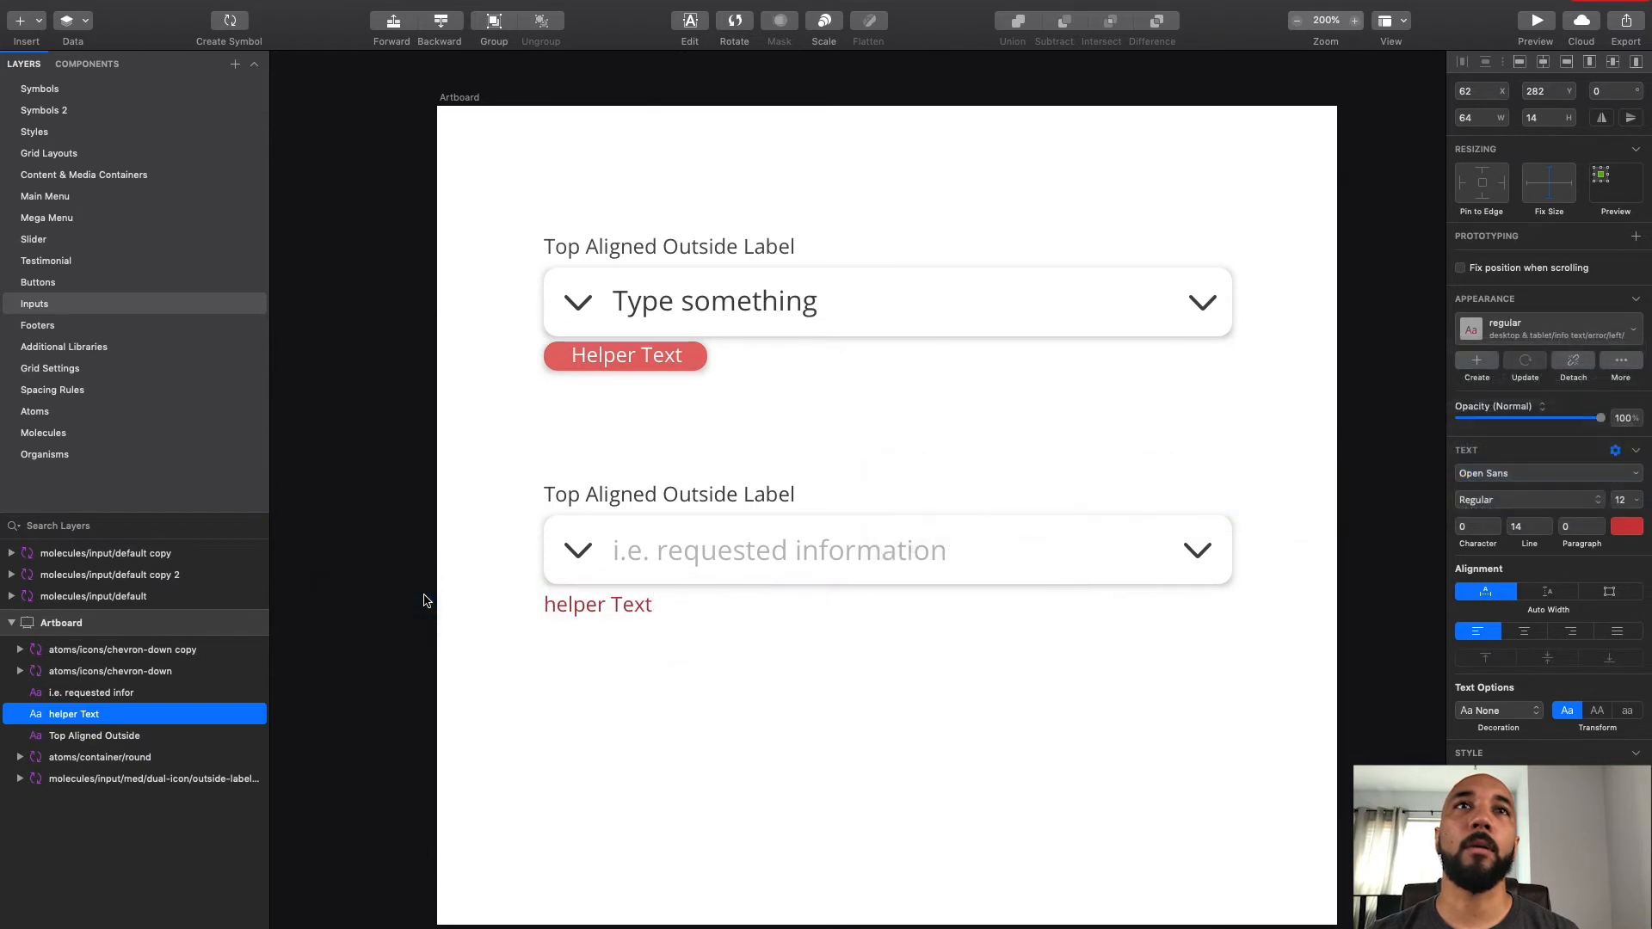
pyautogui.click(696, 685)
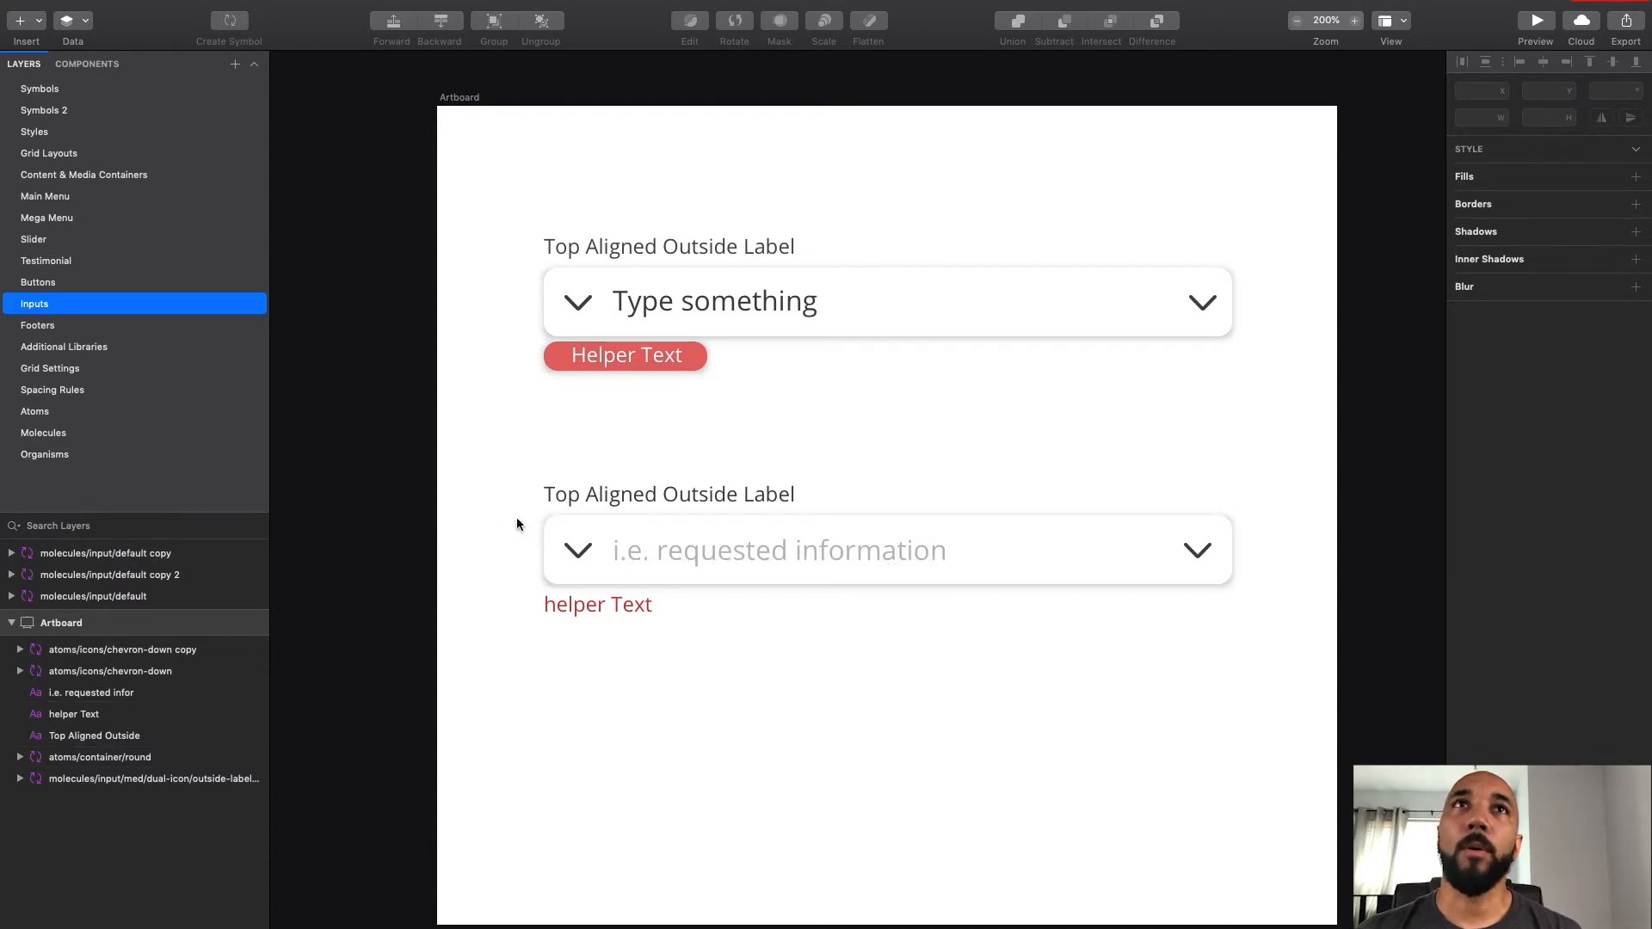
# Step: Create a symbol named molecules/input/default-test from the label, container, placeholder, two chevrons and helper text, with no layout
pyautogui.moveTo(465, 456); pyautogui.dragTo(1290, 668)
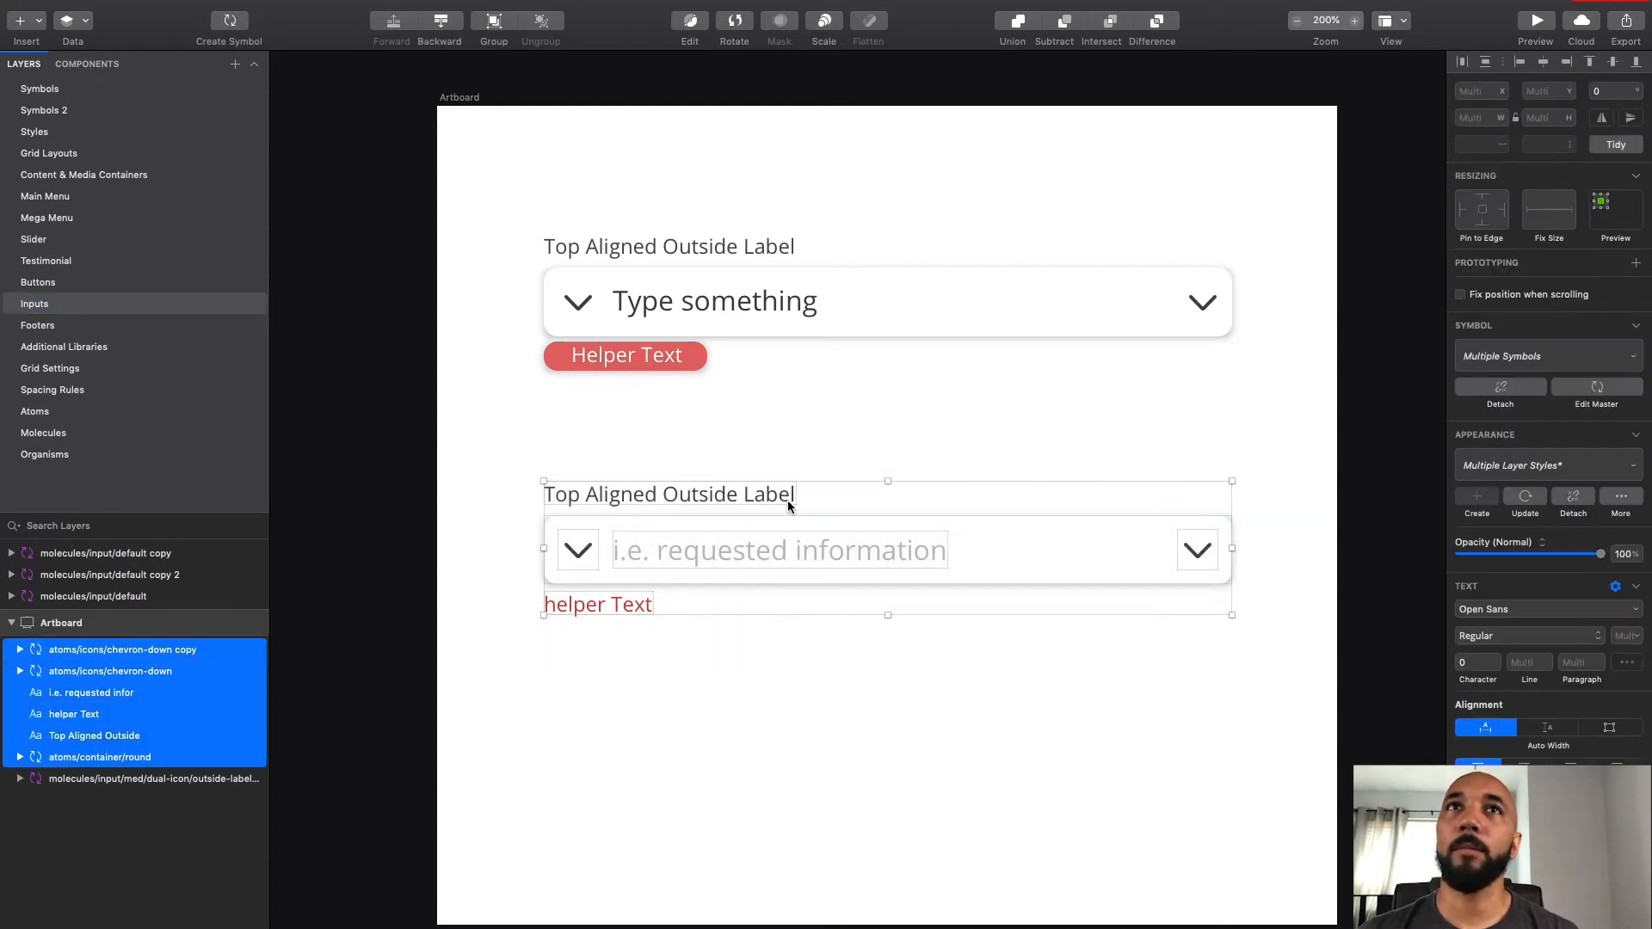
pyautogui.rightClick(679, 498)
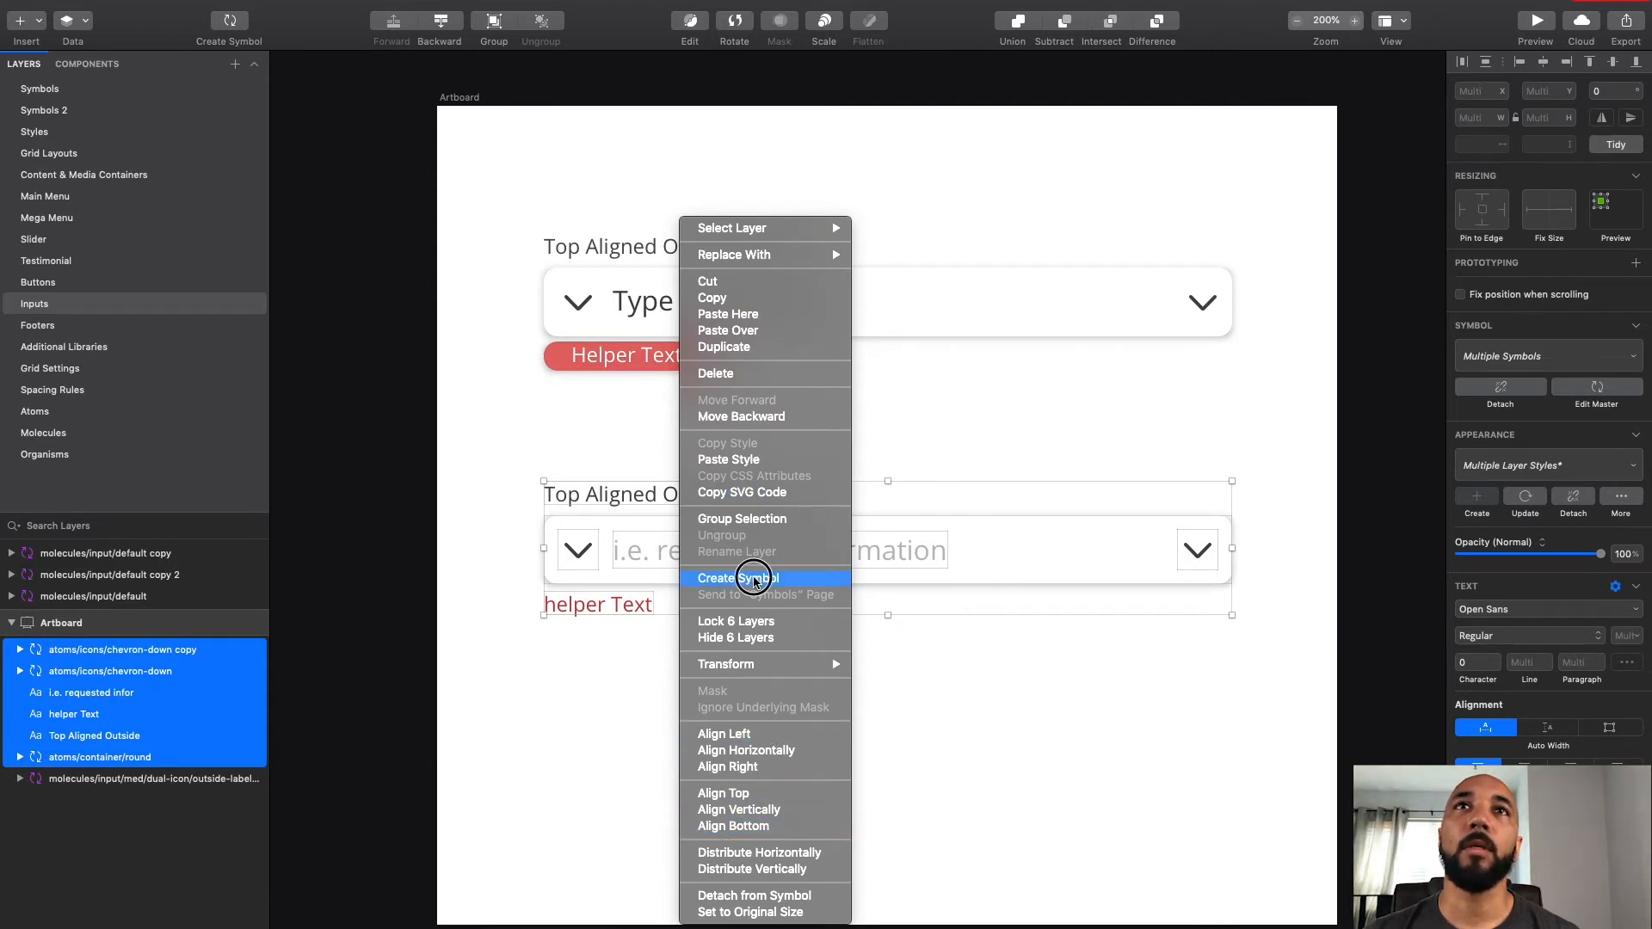
pyautogui.click(752, 578)
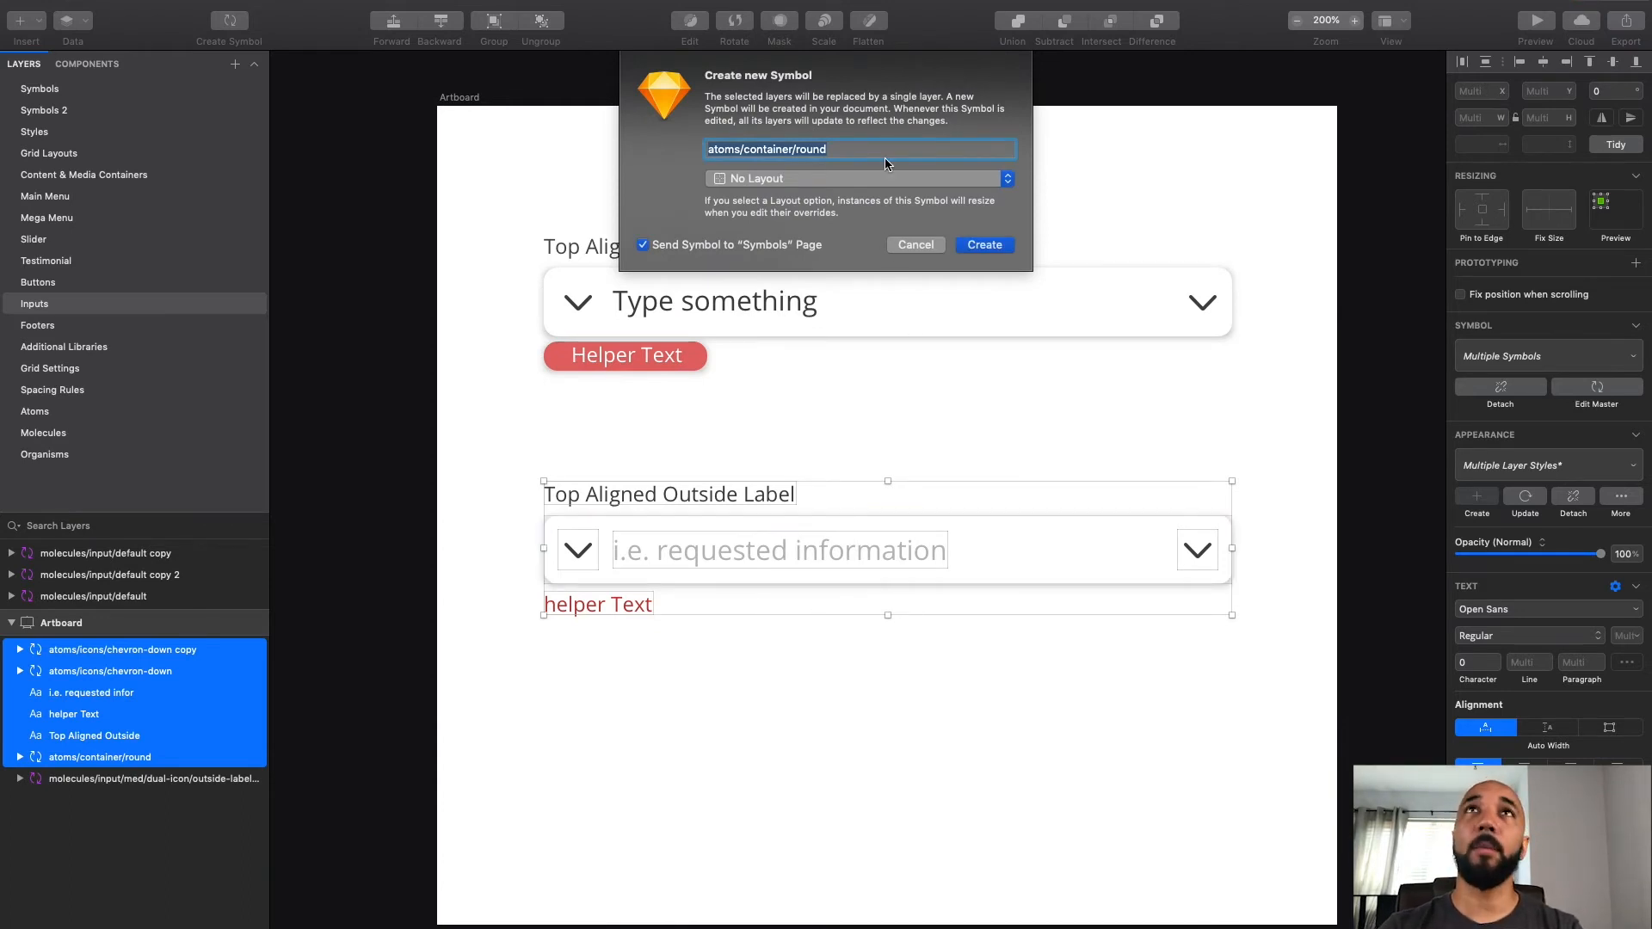
pyautogui.press('BackSpace')
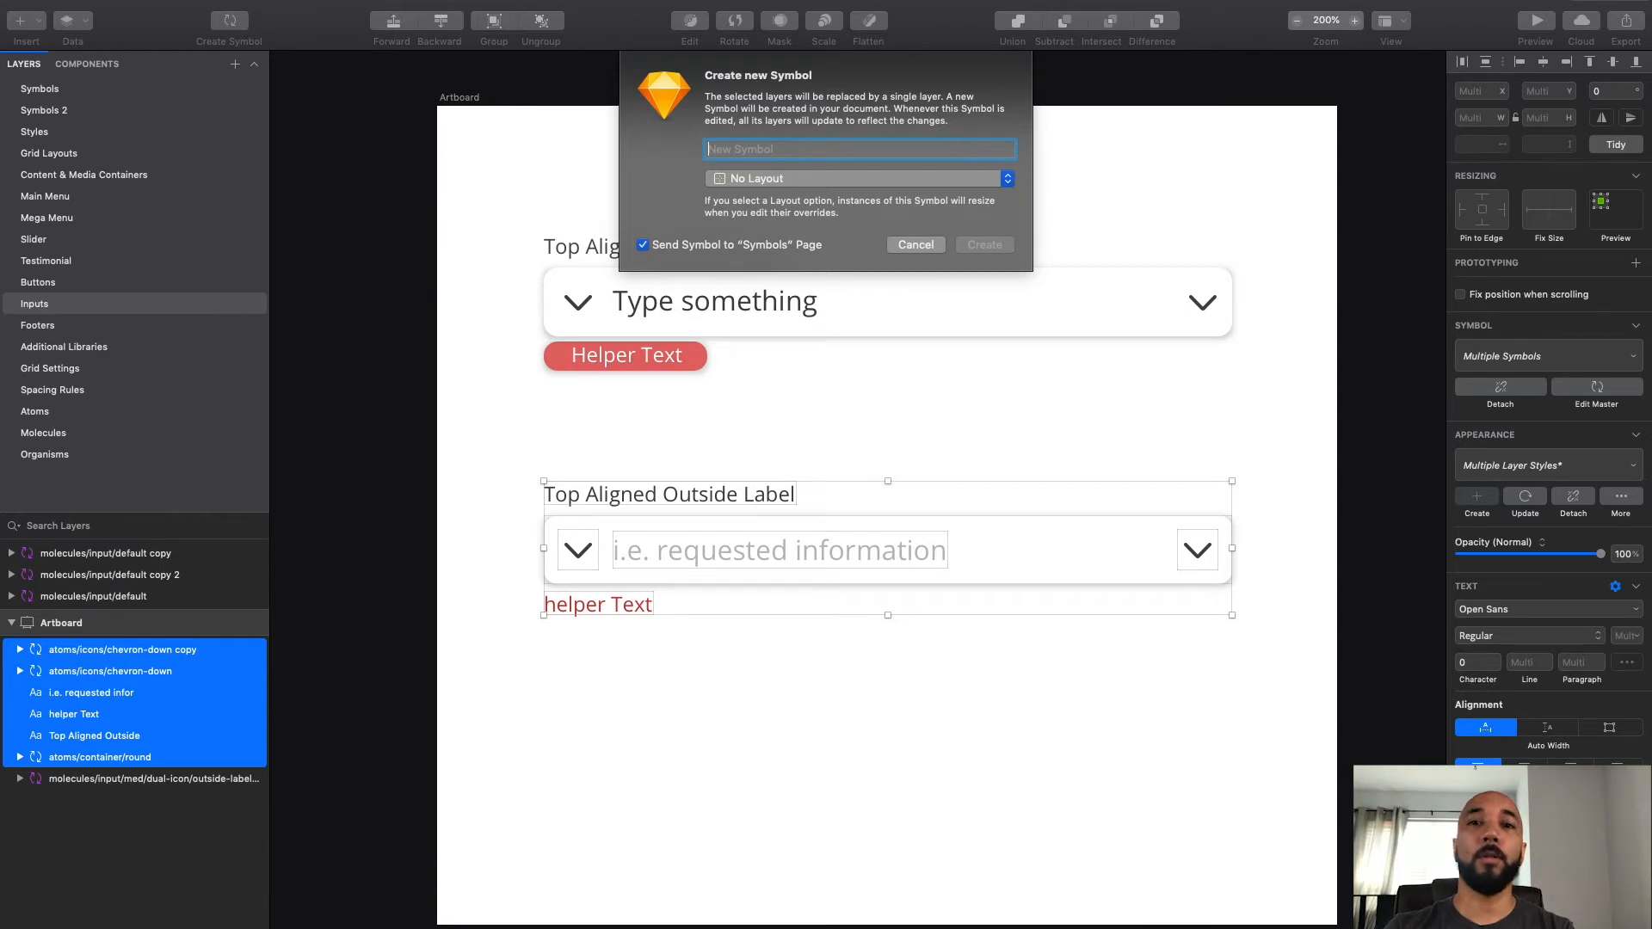
pyautogui.write('mo')
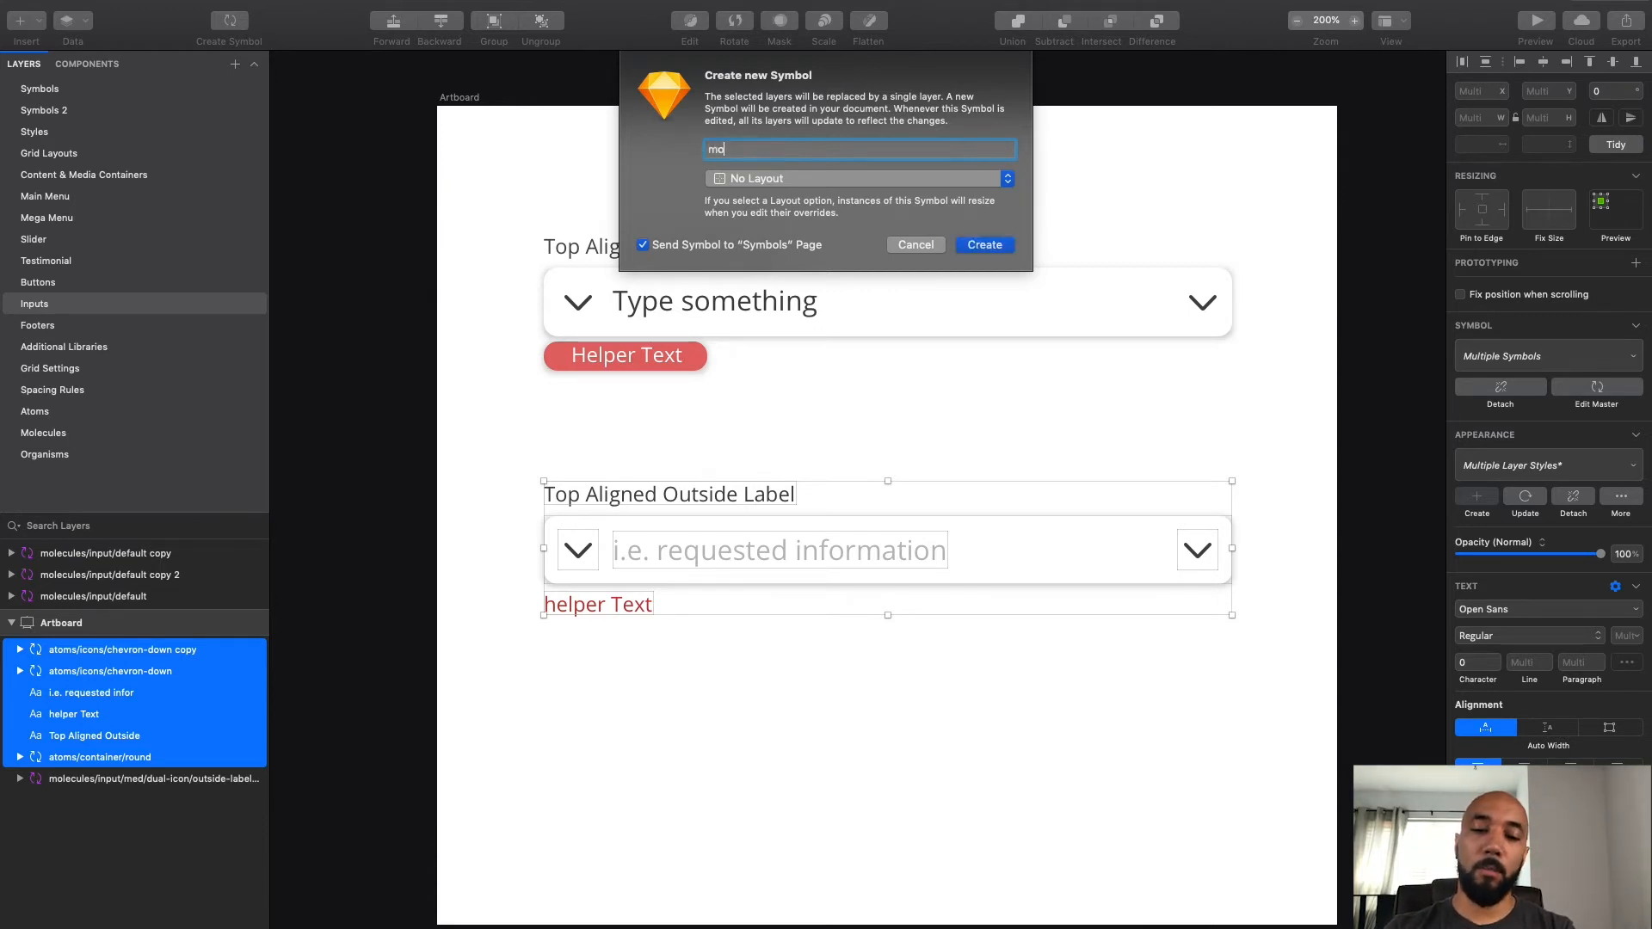
pyautogui.write('lecules/input')
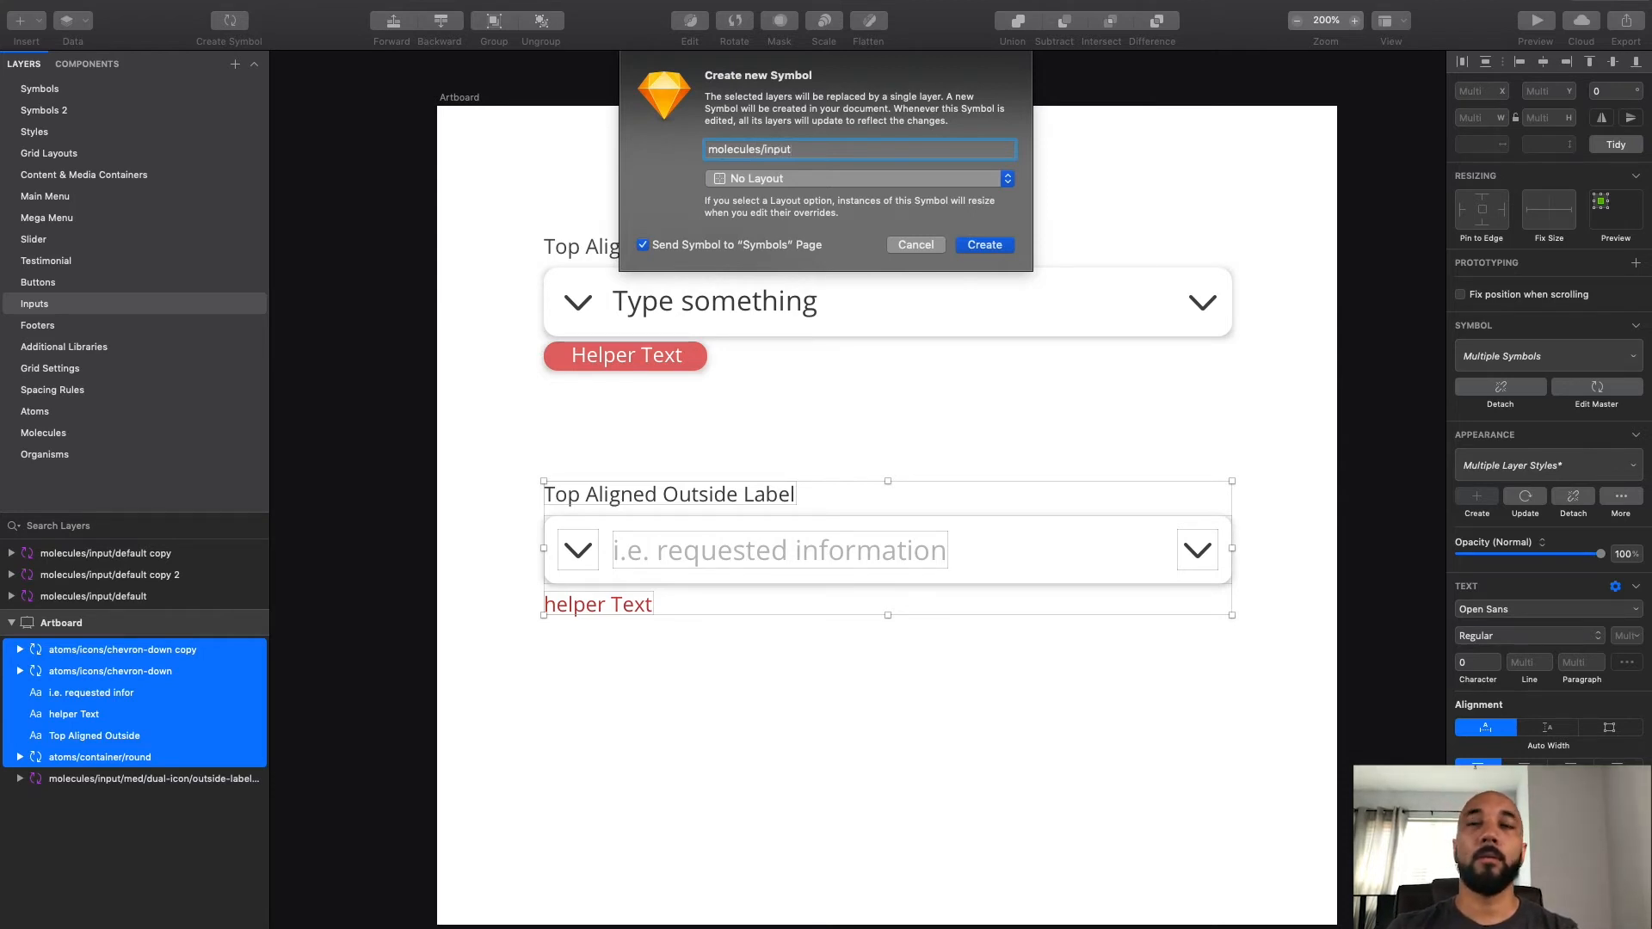
pyautogui.write('/')
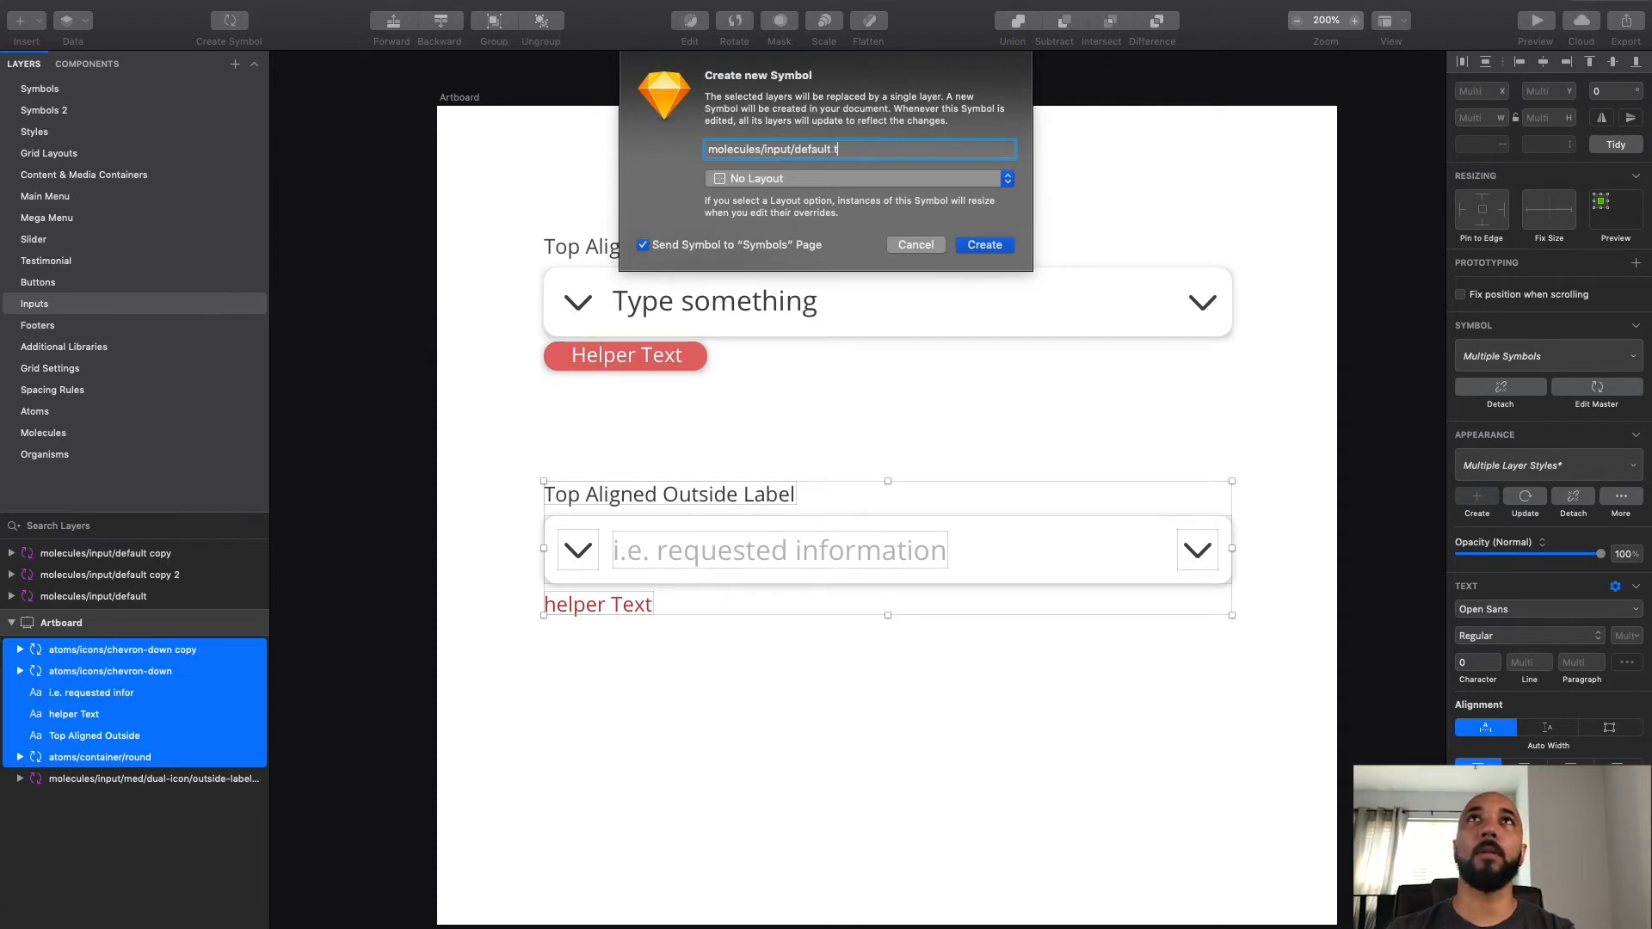
pyautogui.write('default-test')
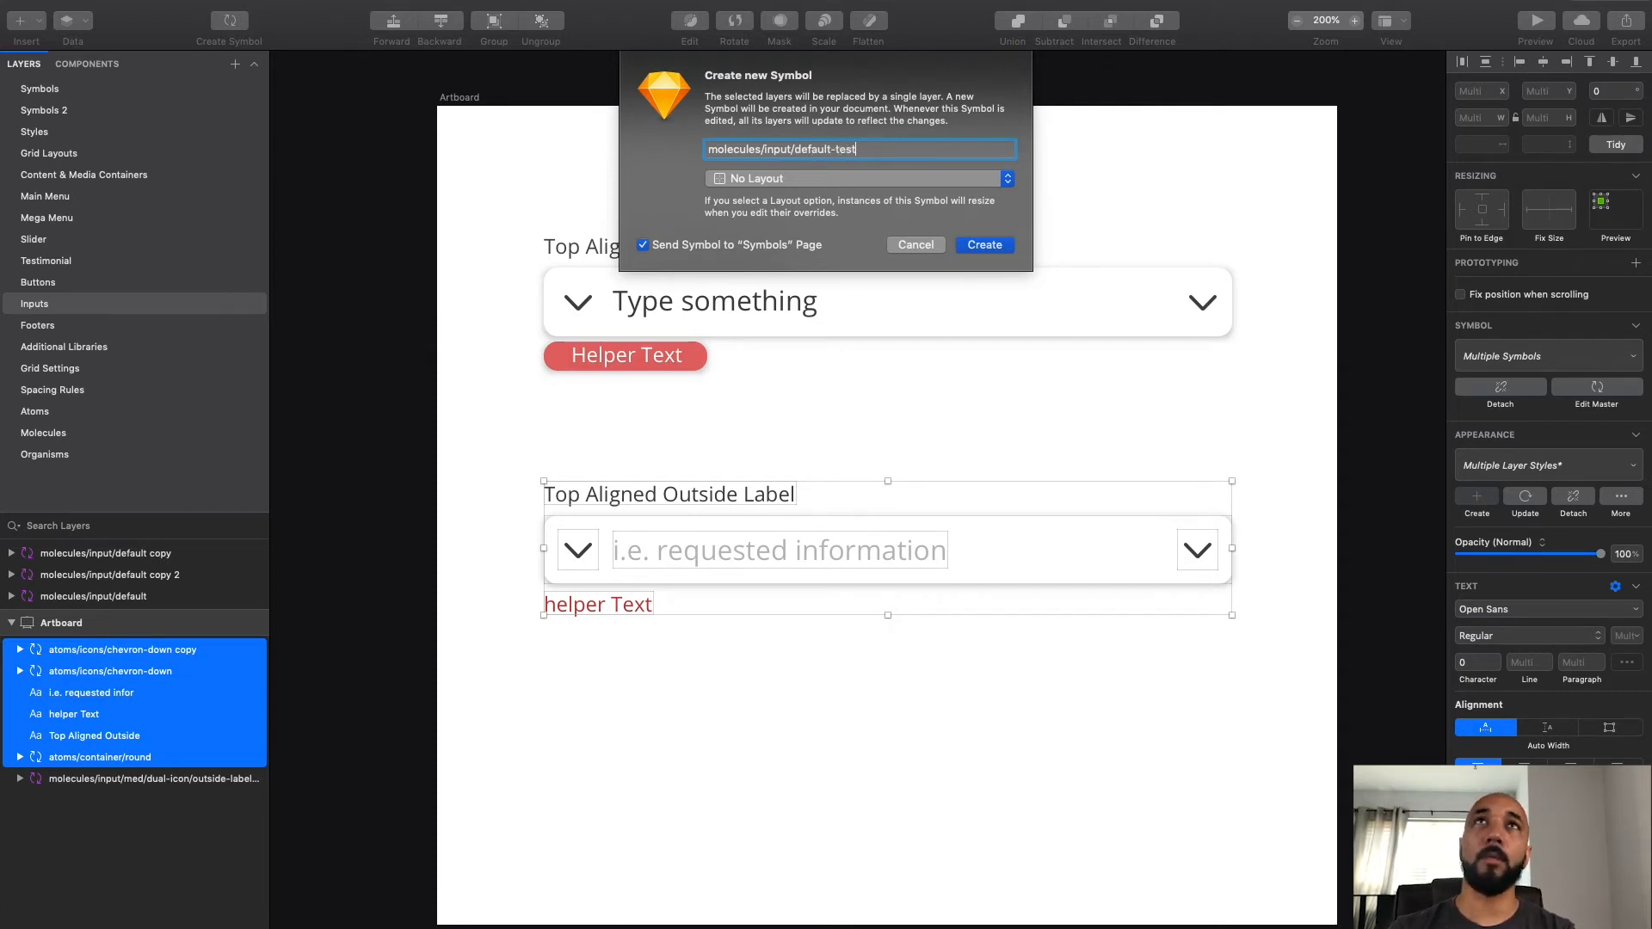
pyautogui.click(985, 245)
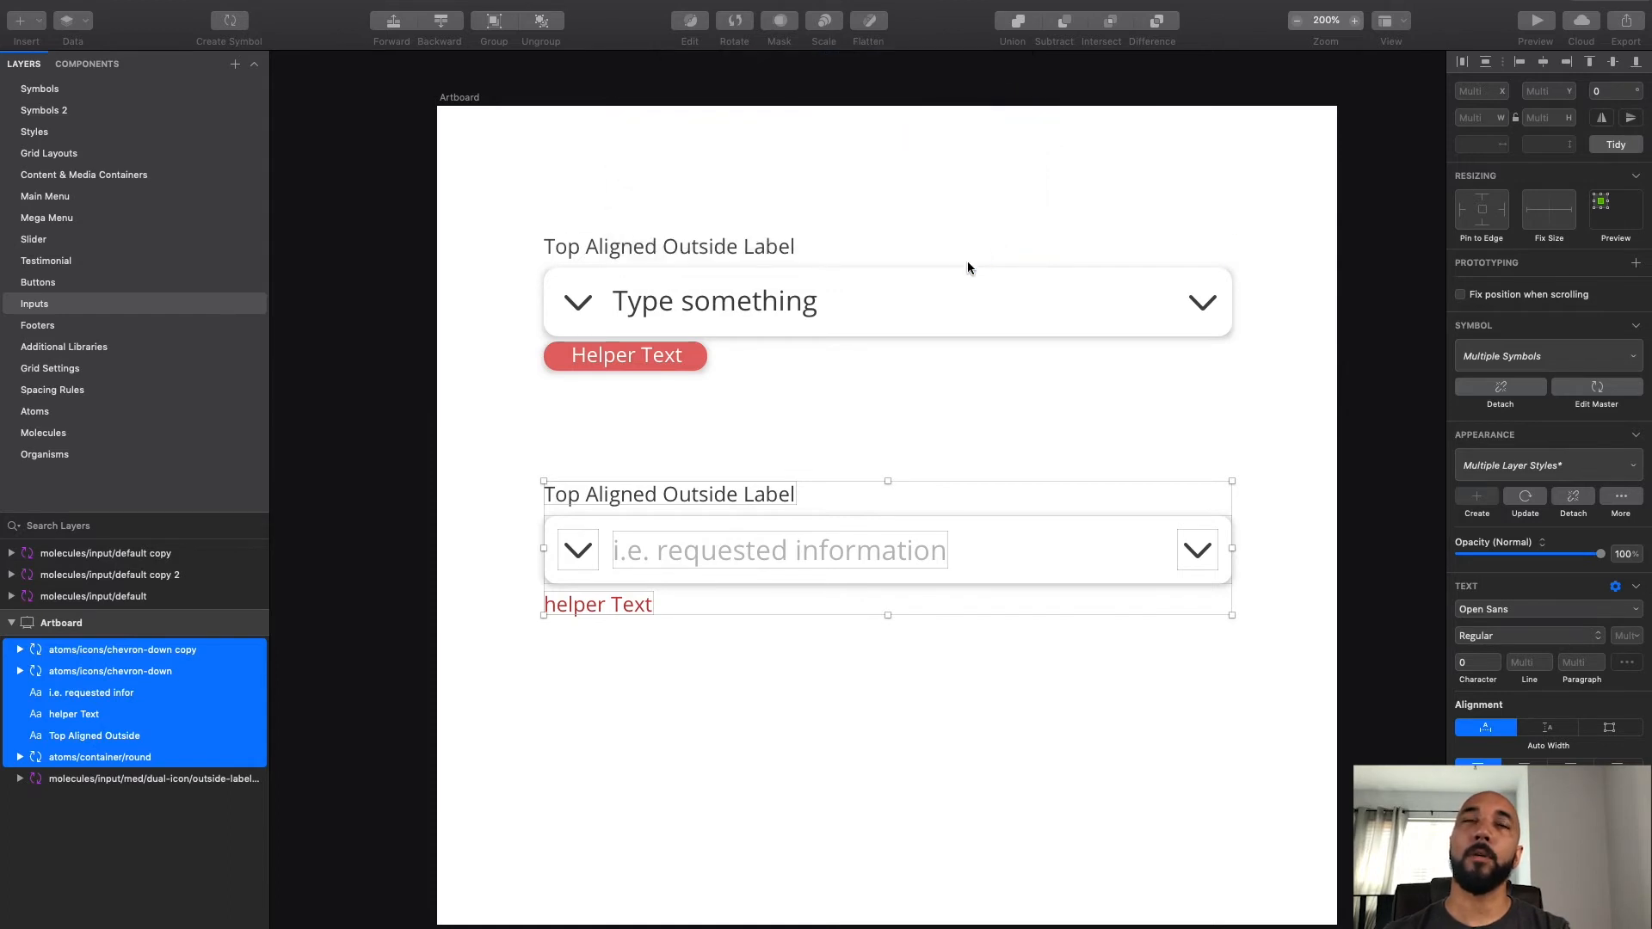
pyautogui.click(652, 400)
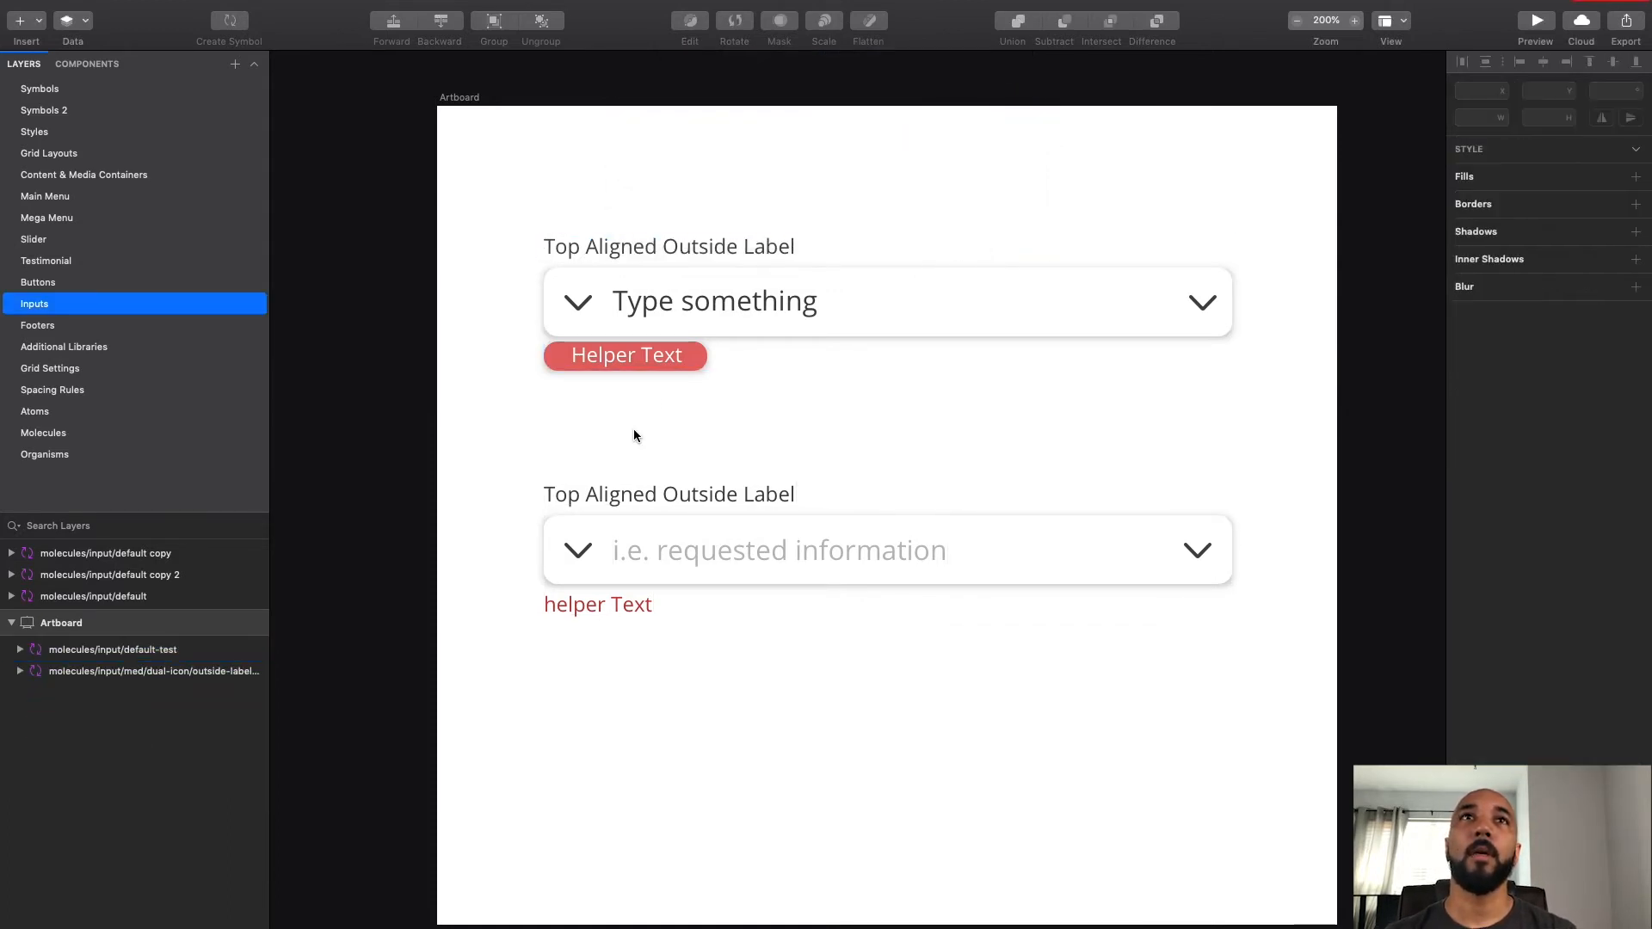
# Step: Open the master of the molecules/input/default-test instance for editing
pyautogui.click(750, 514)
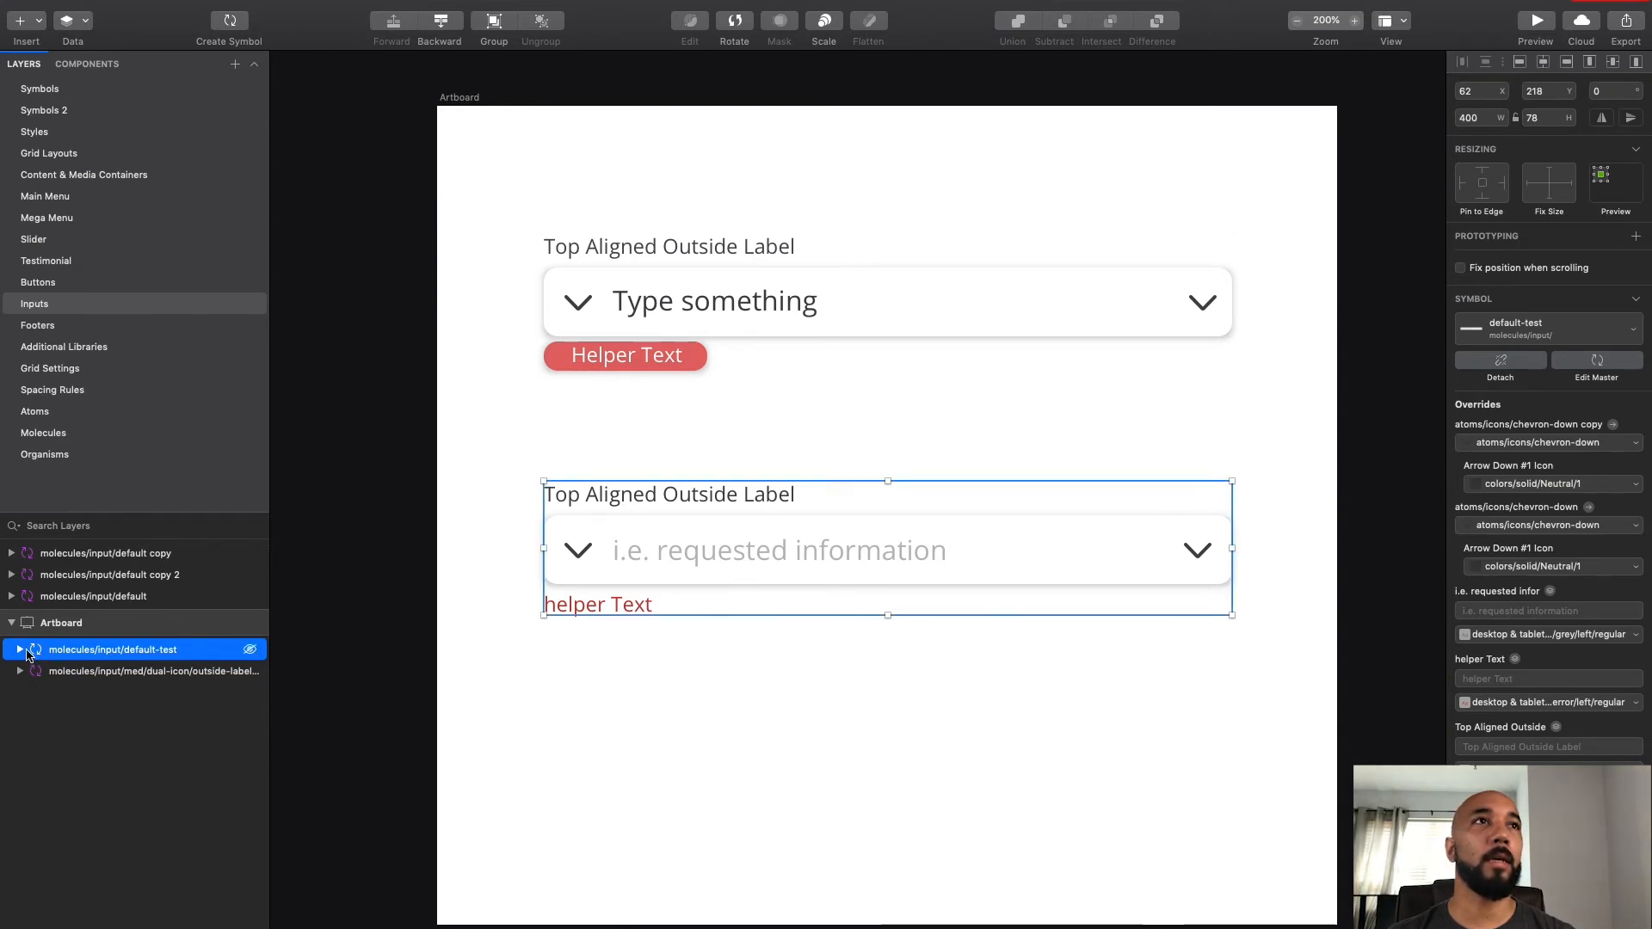
pyautogui.click(1054, 662)
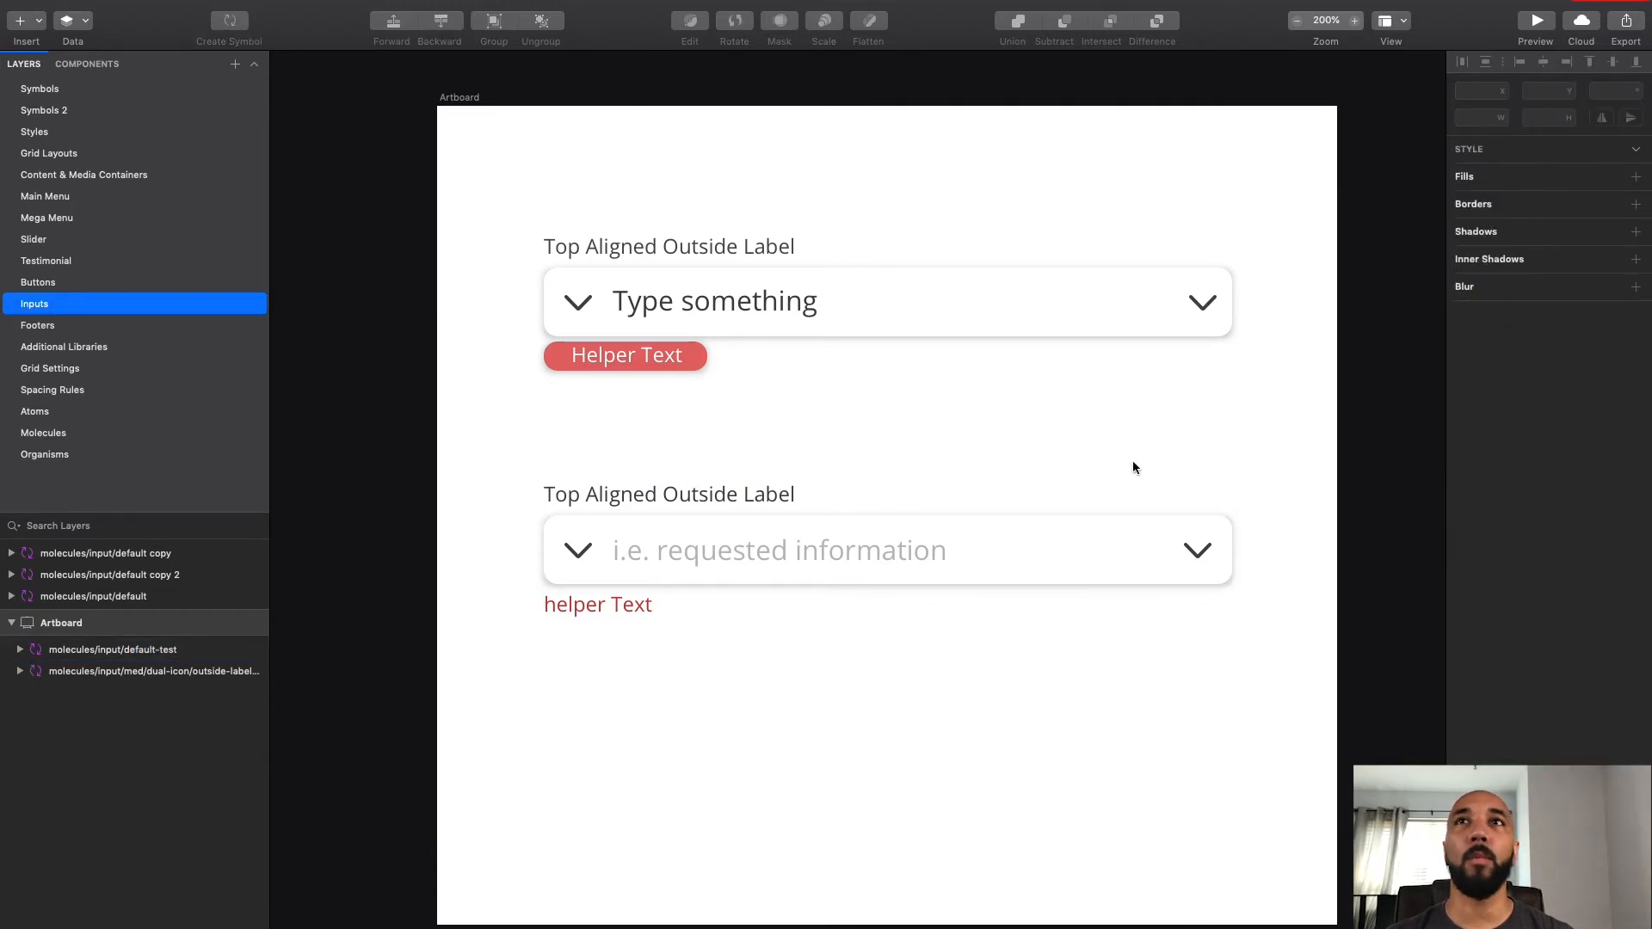
pyautogui.doubleClick(1079, 545)
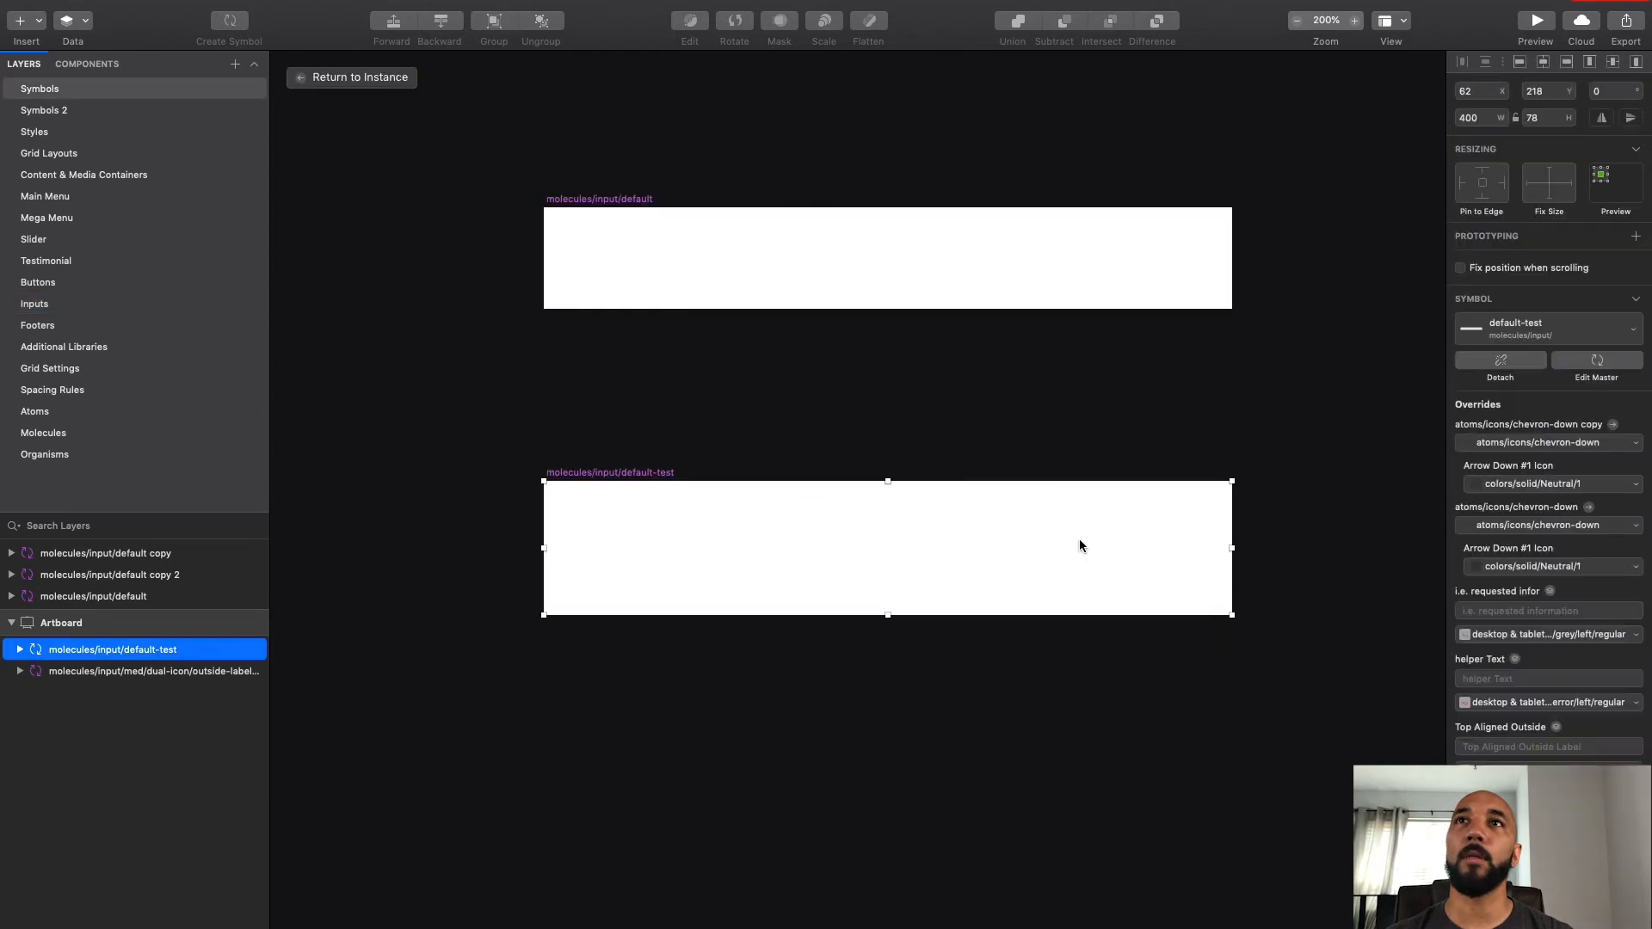
pyautogui.click(942, 387)
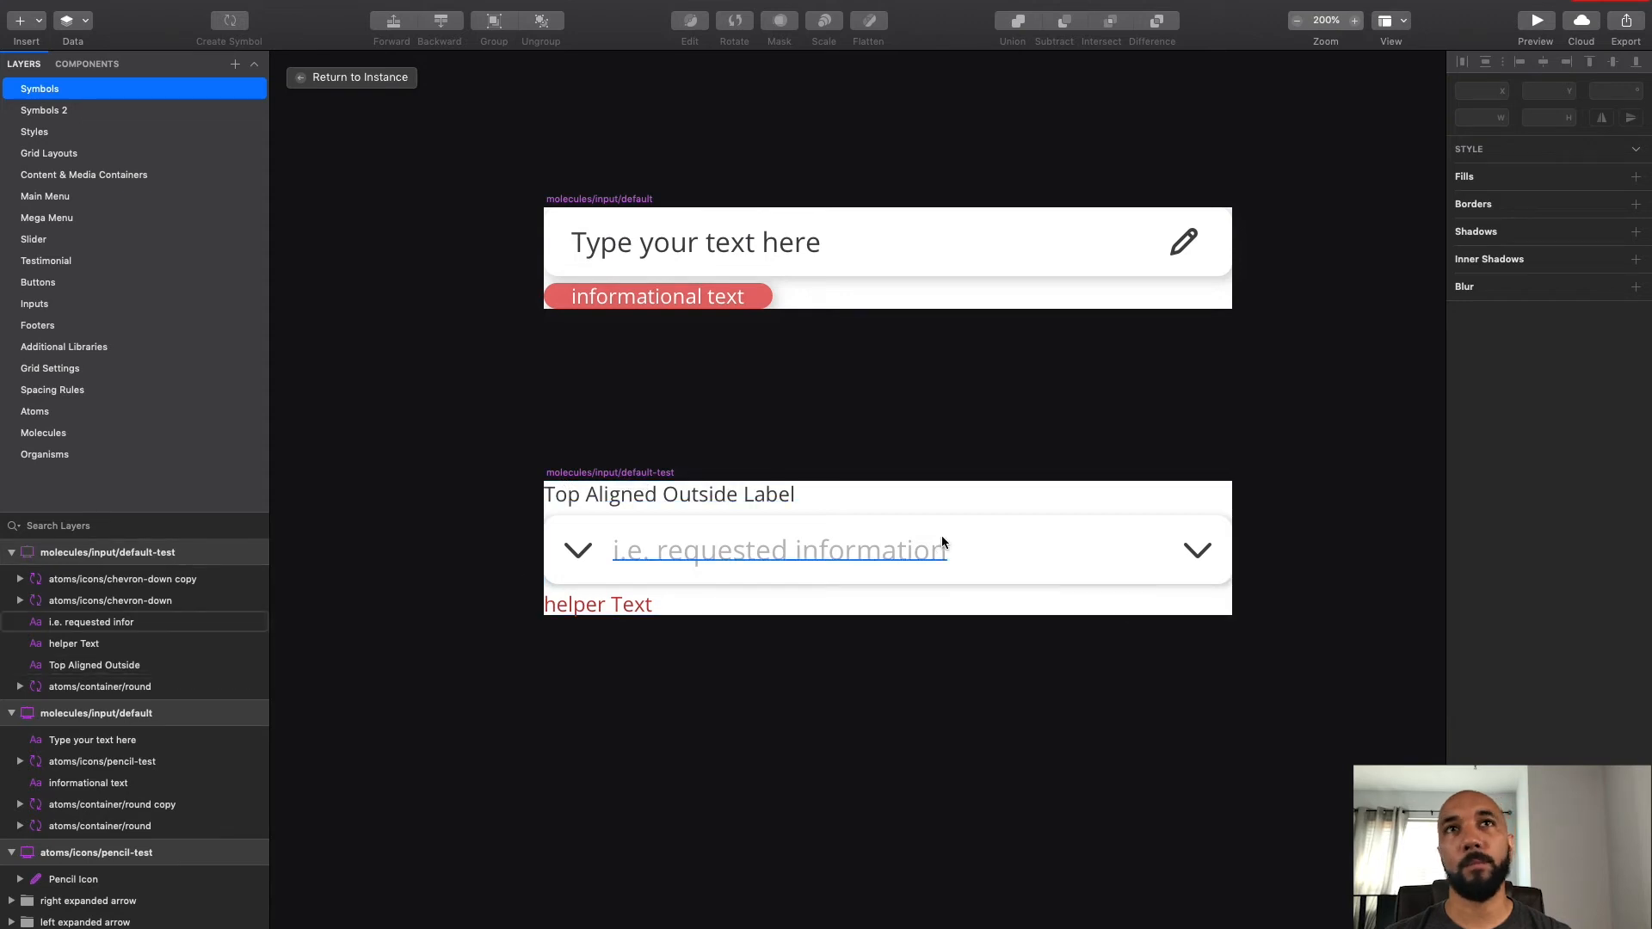
pyautogui.click(1131, 551)
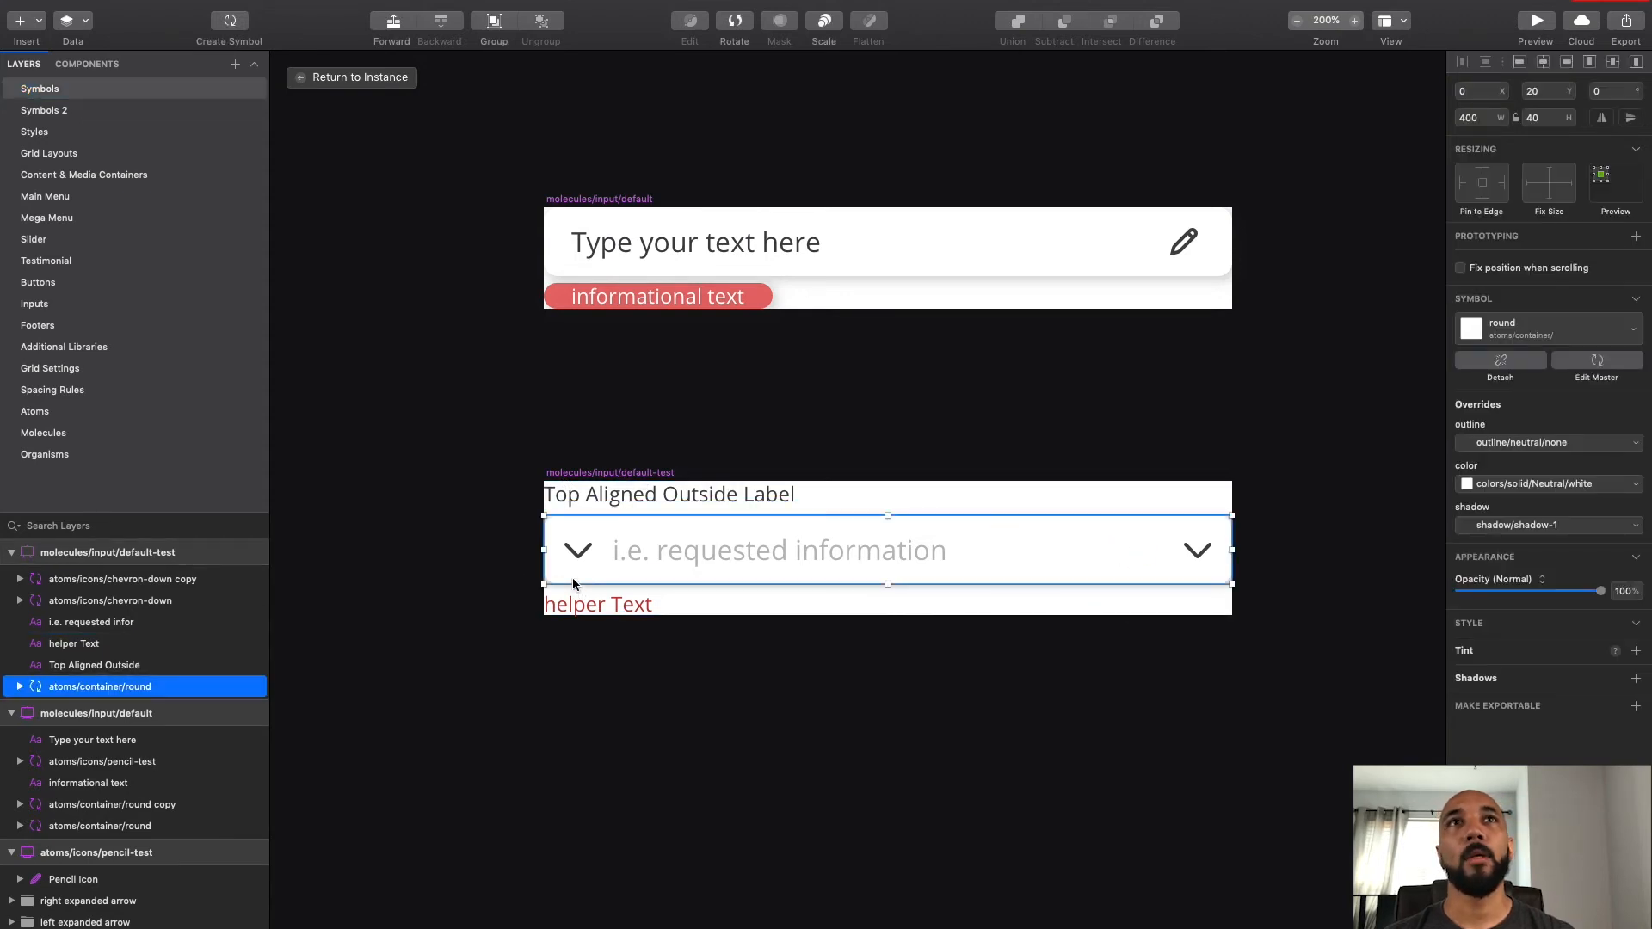
# Step: Enable Adjust content on resize for the molecules/input/default-test symbol master
pyautogui.click(609, 473)
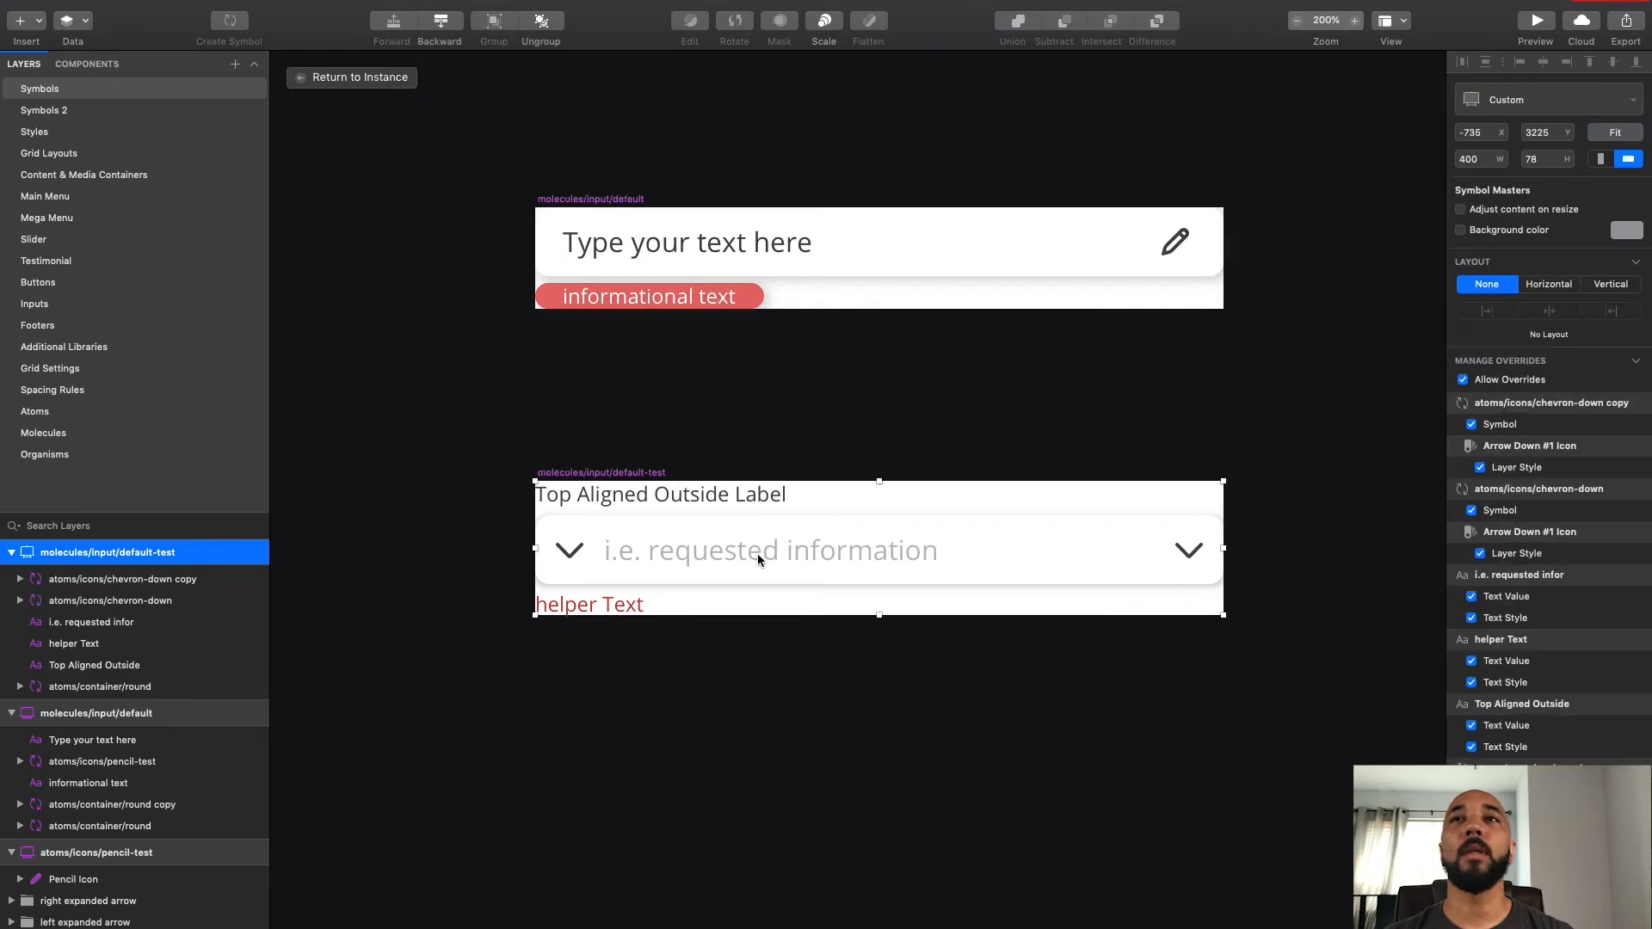
pyautogui.hscroll(5, 757, 555)
pyautogui.hscroll(-1, 756, 554)
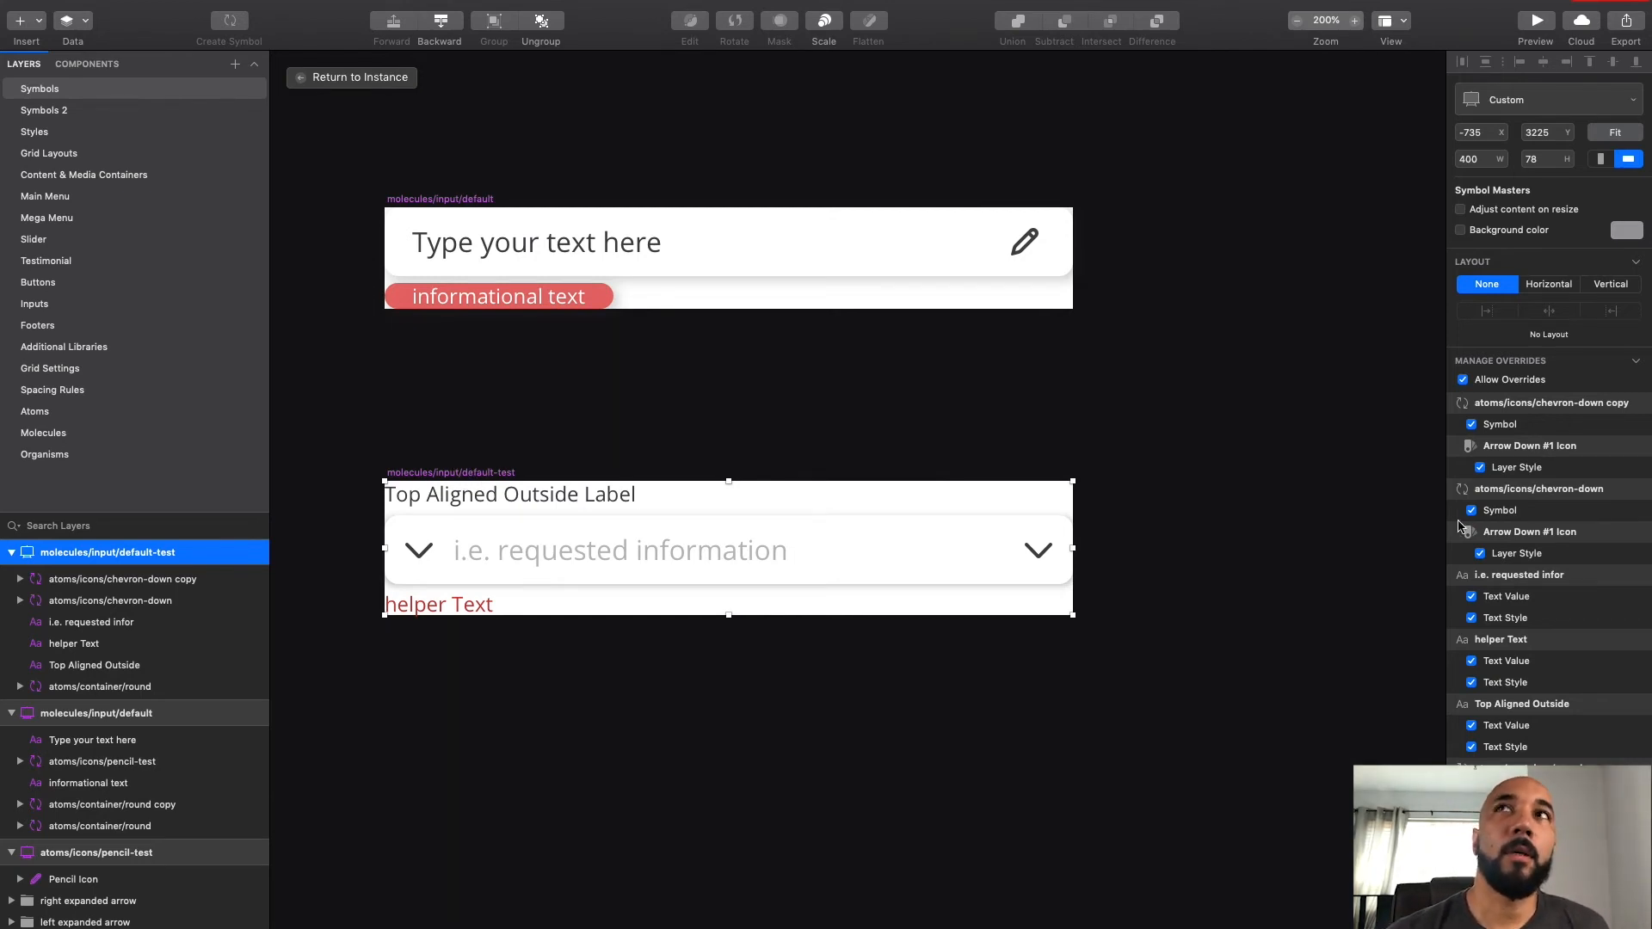
pyautogui.click(1482, 216)
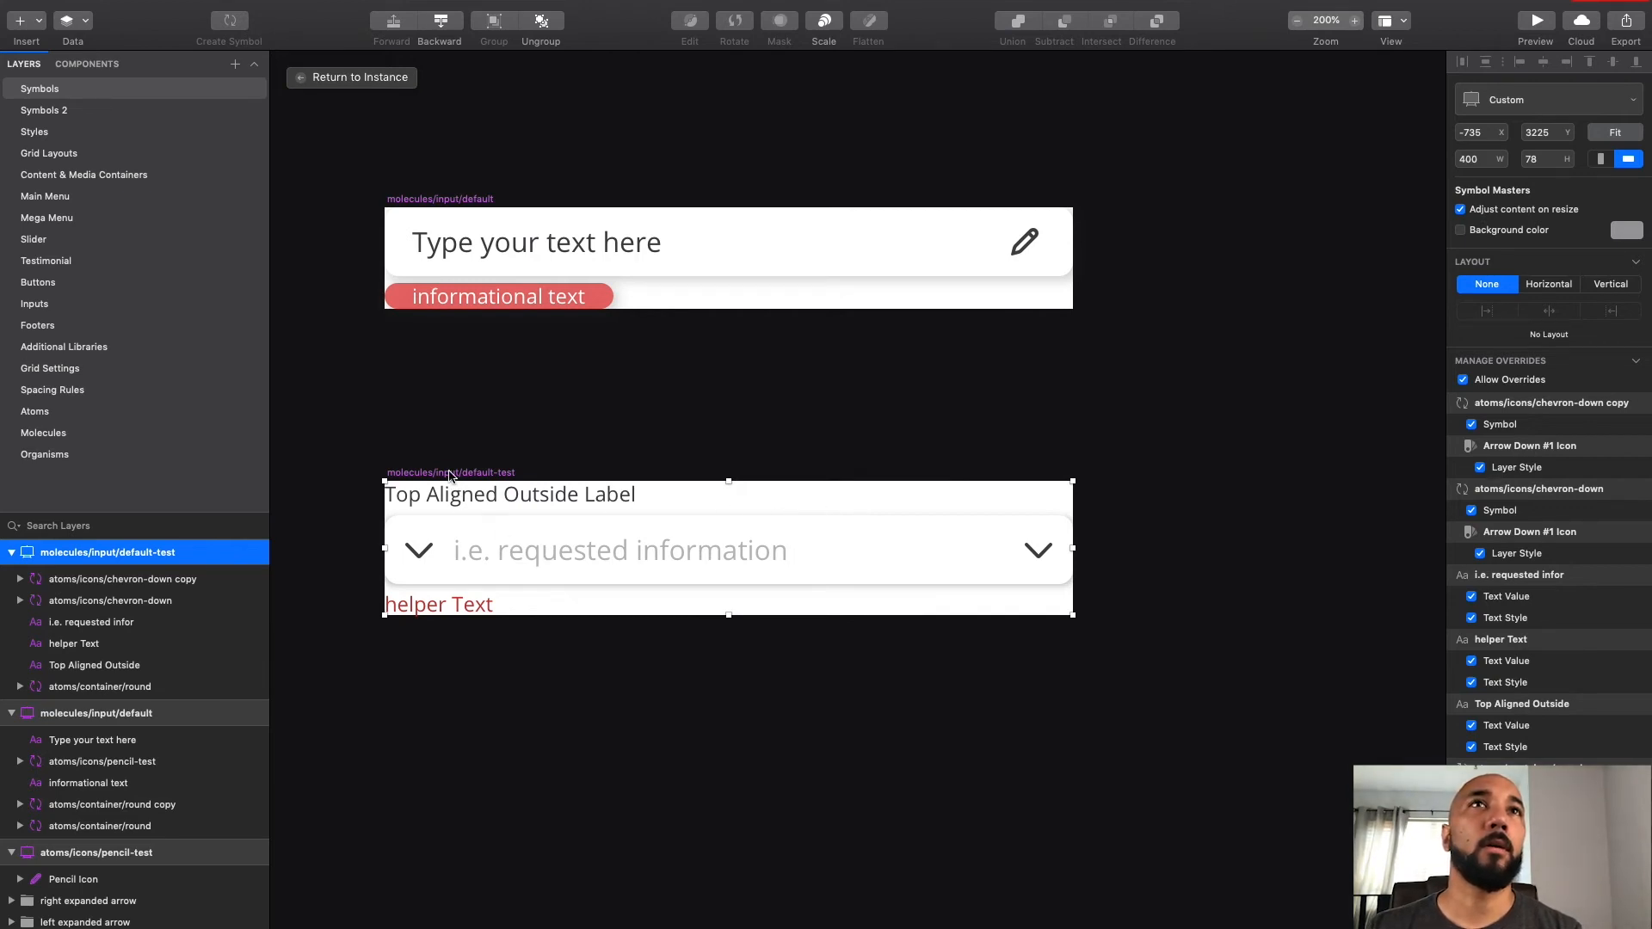
# Step: Try widening the molecules/input/default-test master to about 544, and undo the resize
pyautogui.click(457, 428)
pyautogui.click(444, 472)
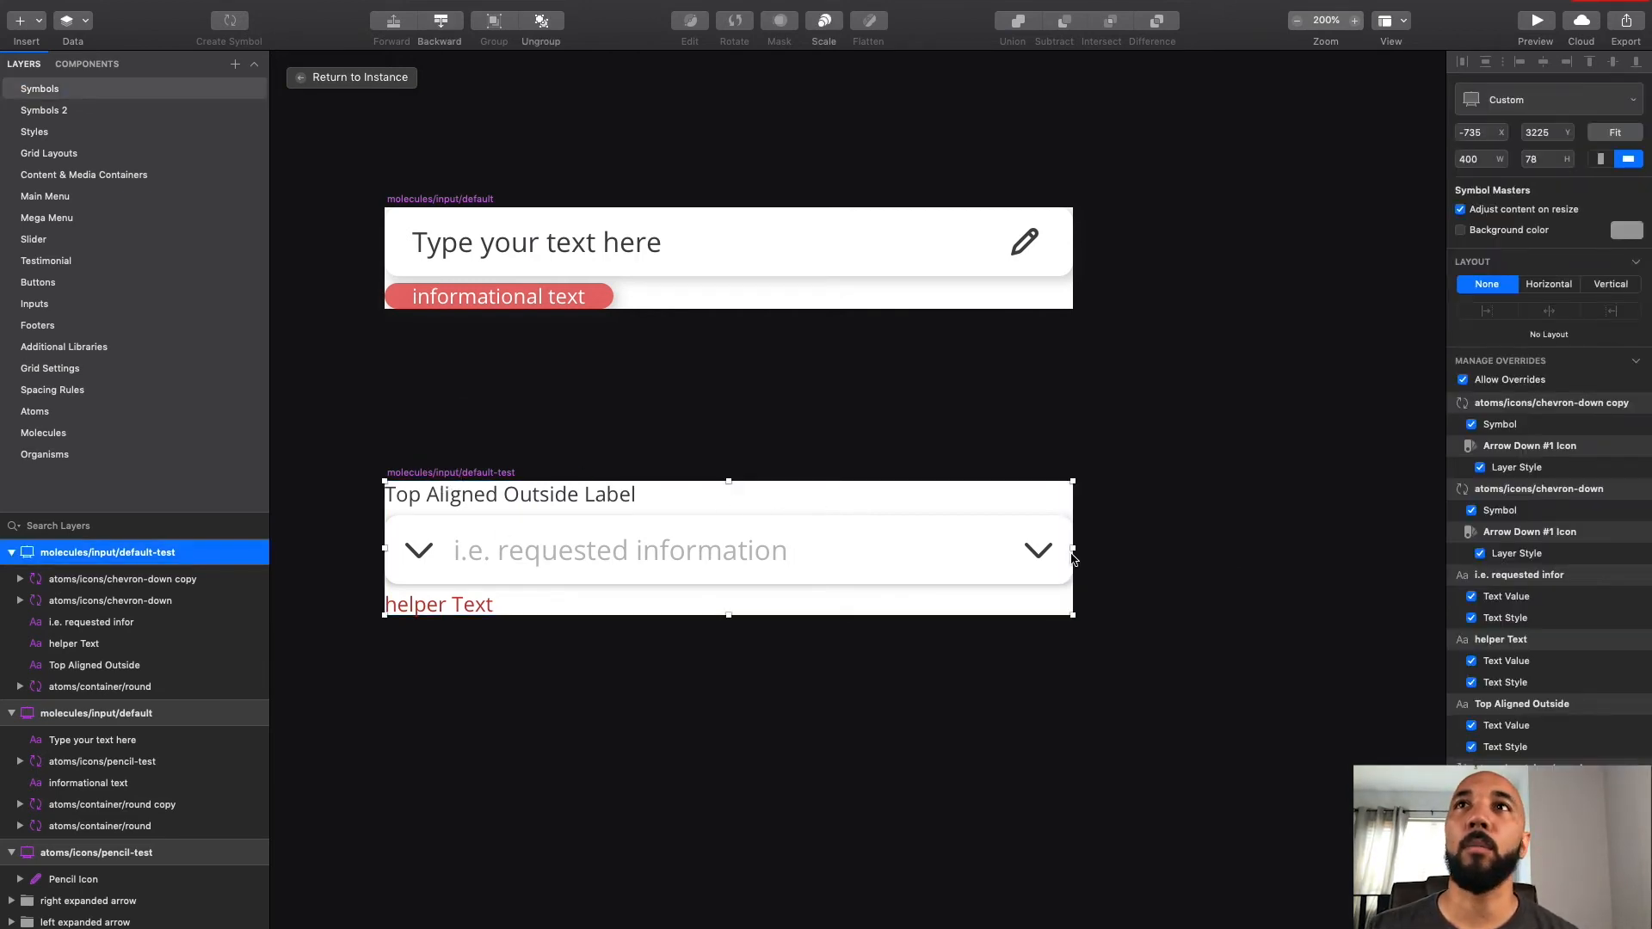
pyautogui.click(1076, 549)
pyautogui.moveTo(1076, 549); pyautogui.dragTo(1311, 566)
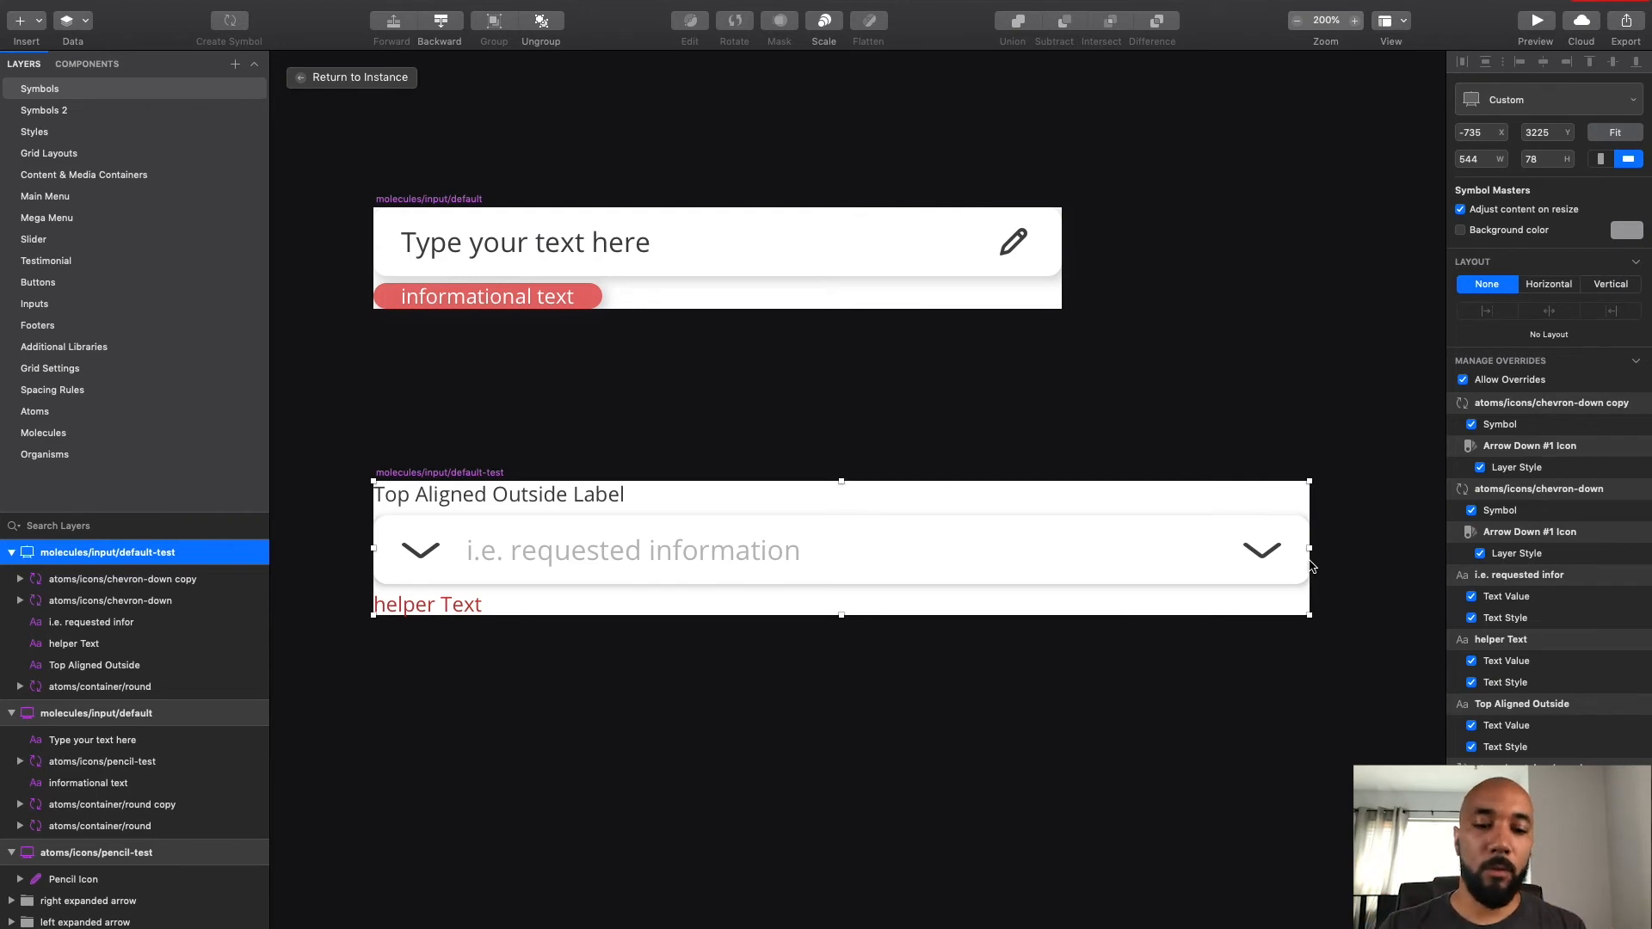
pyautogui.press('super+z')
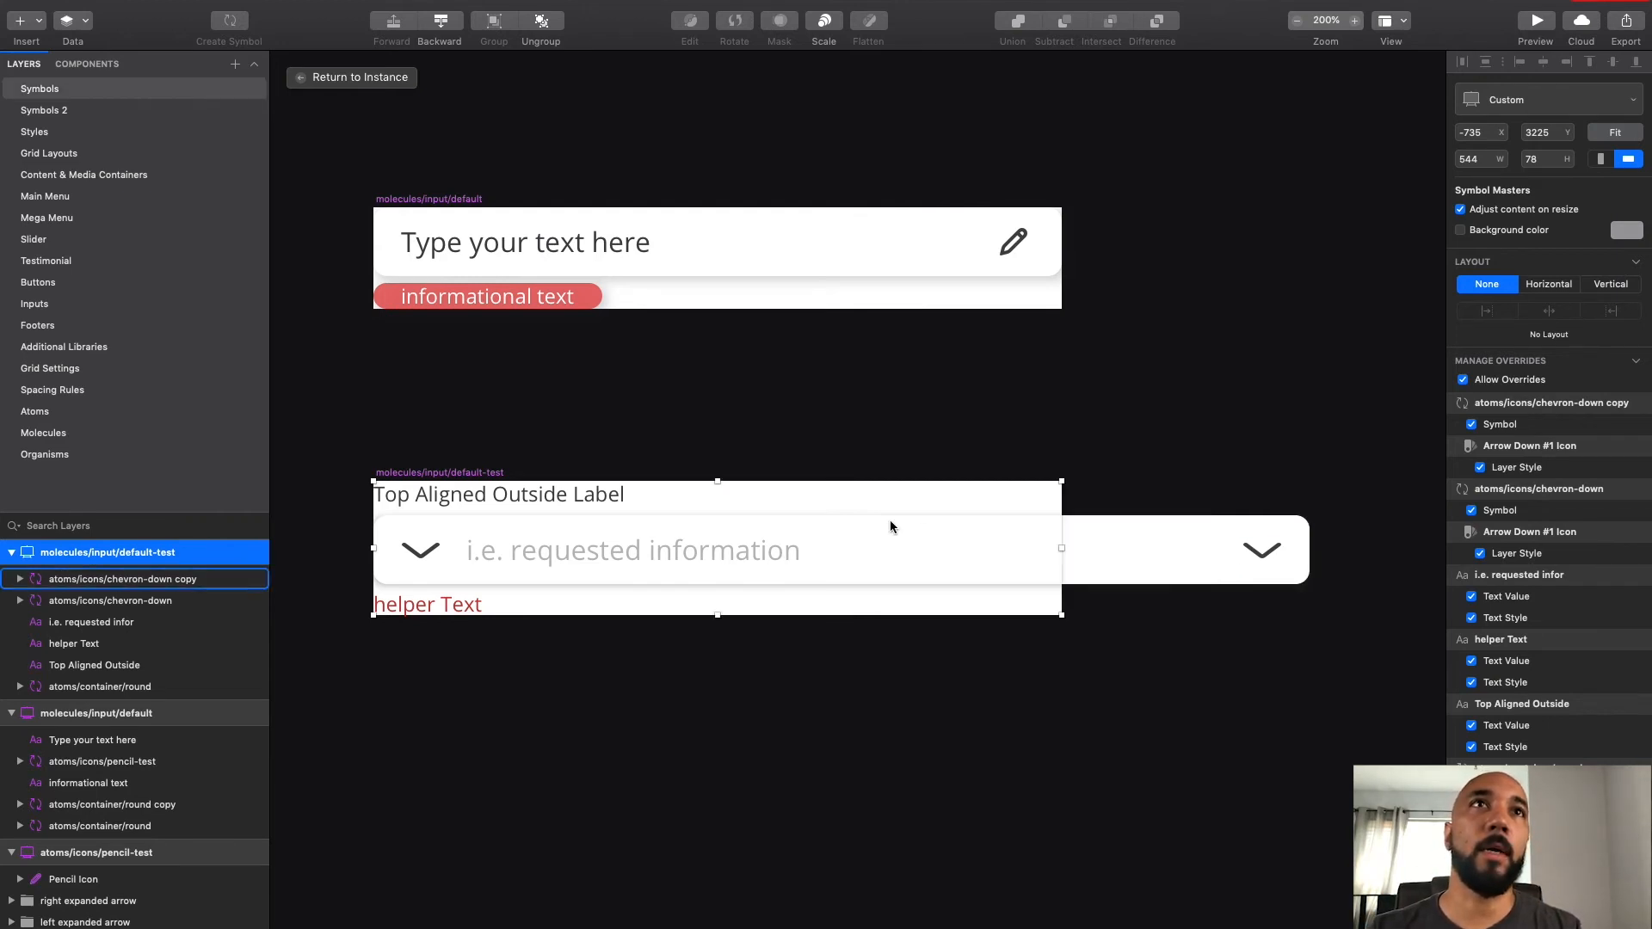
pyautogui.press('super+z')
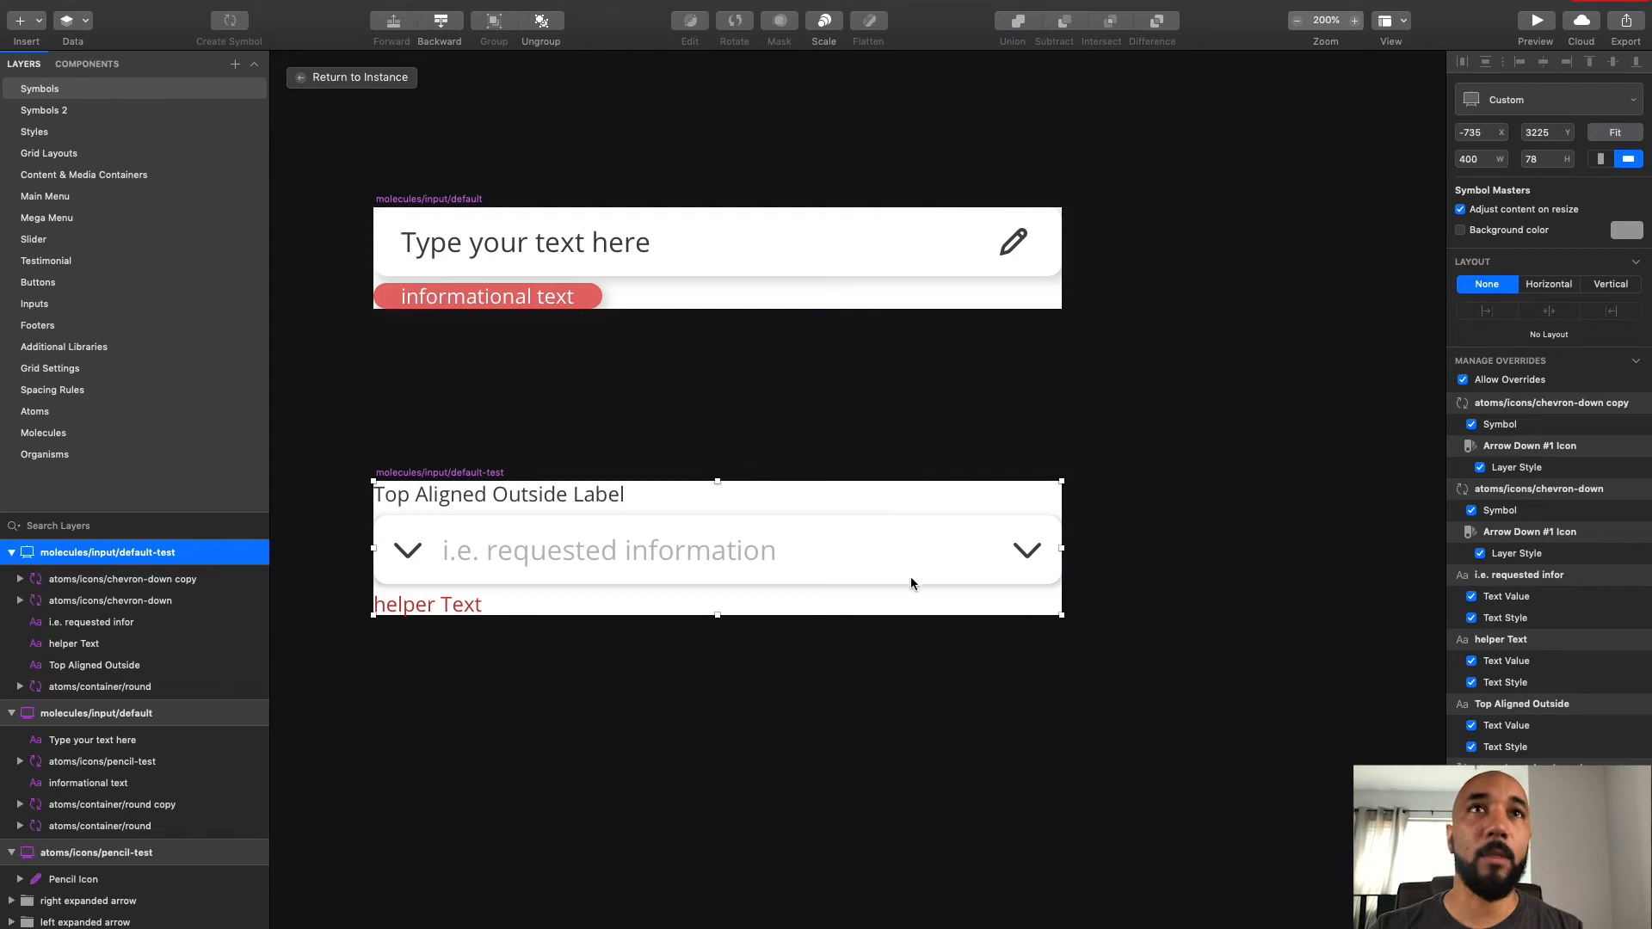
pyautogui.press('Escape')
pyautogui.click(423, 480)
pyautogui.press('Escape')
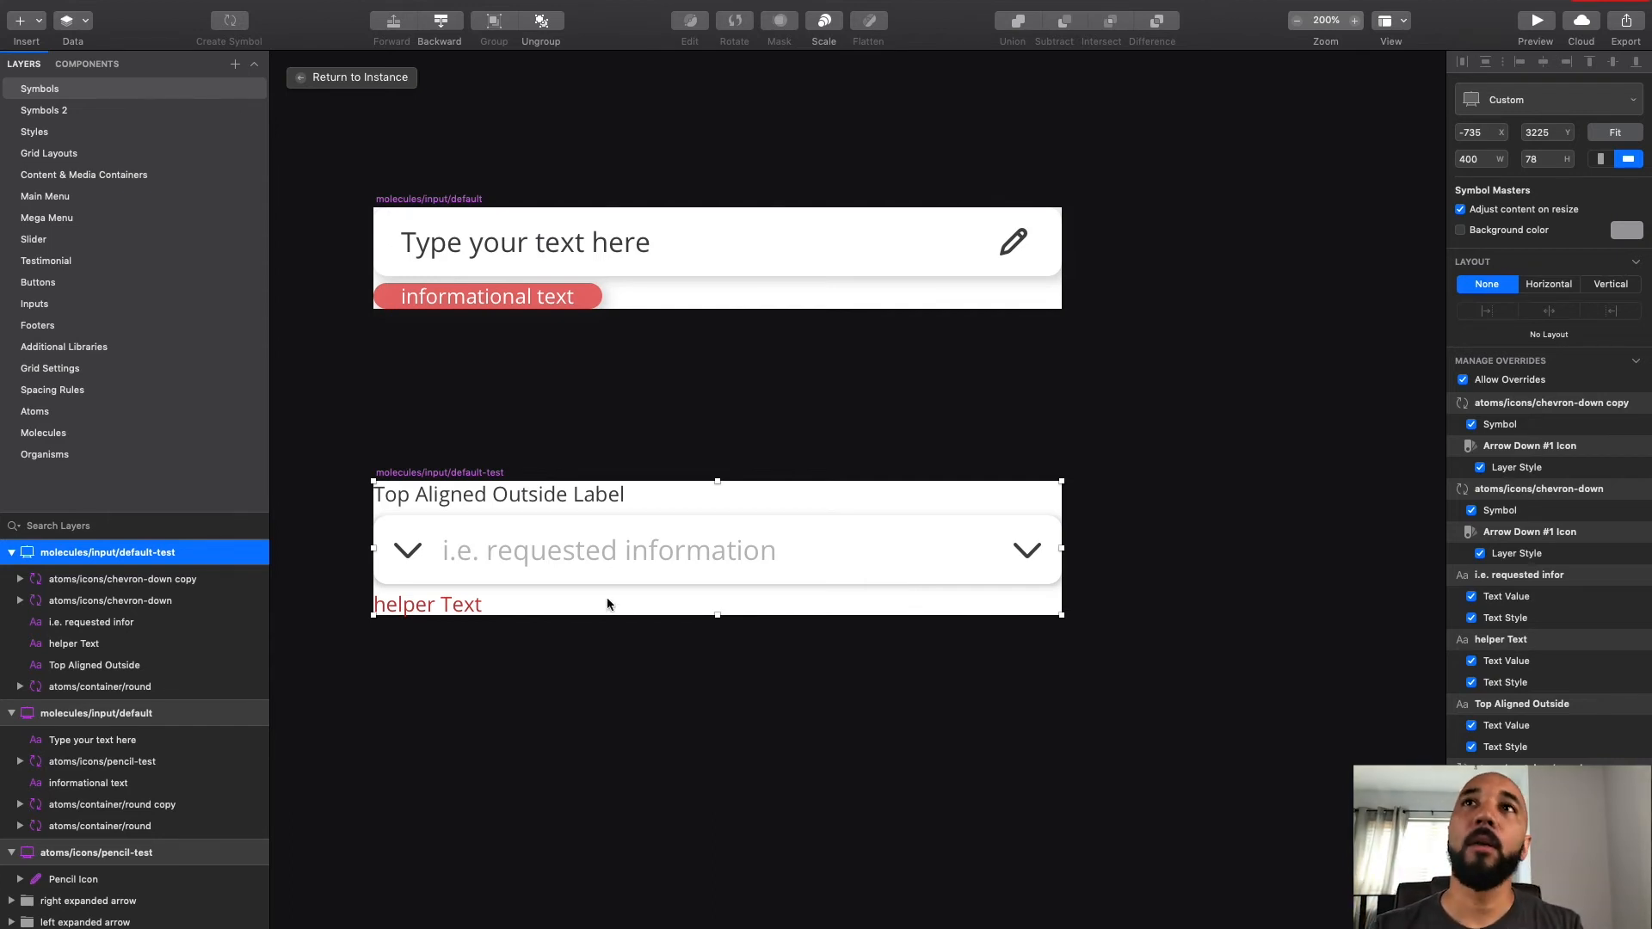
# Step: Widen the top outside label's text box to 400 and pin it to the left, right and top edges
pyautogui.click(399, 555)
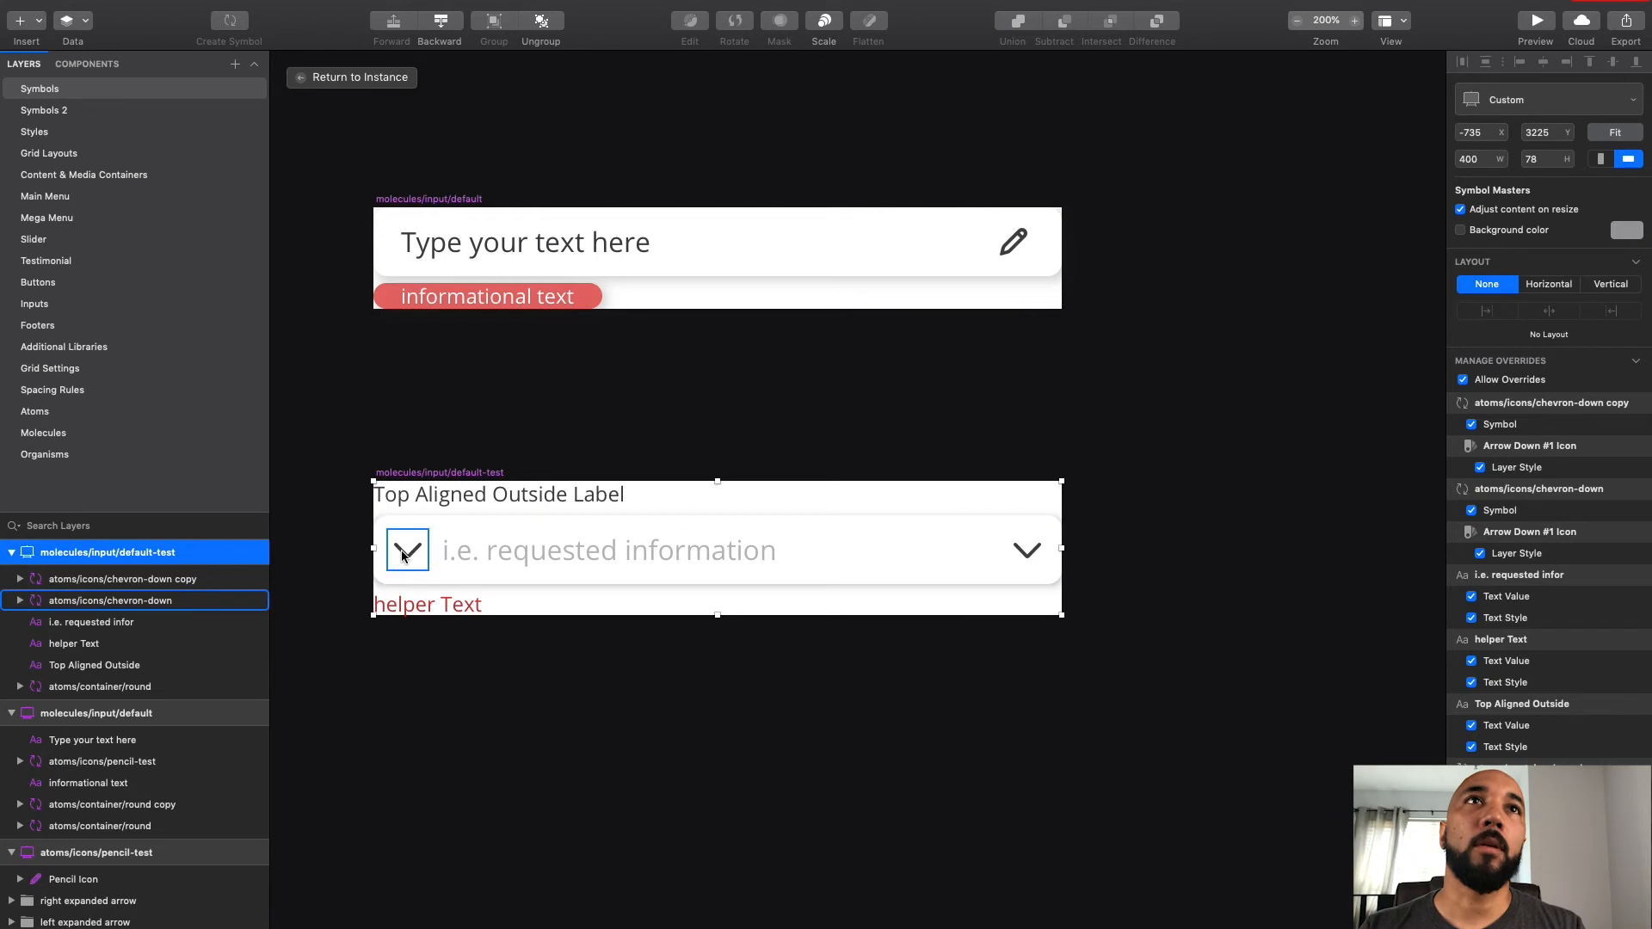
pyautogui.click(418, 498)
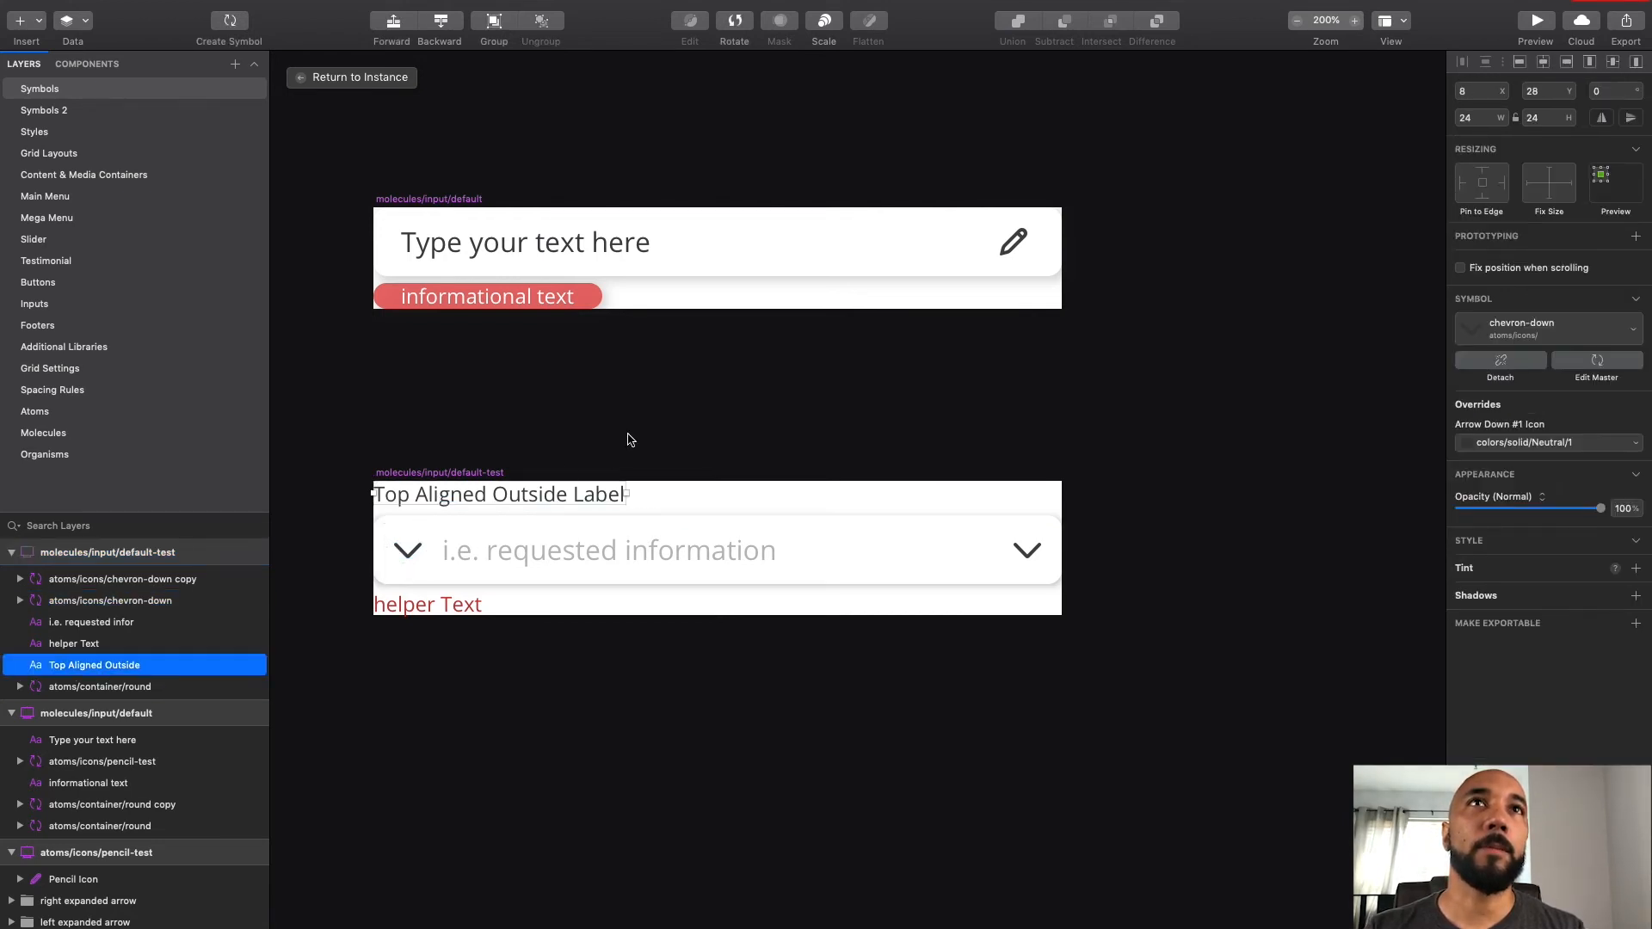
pyautogui.click(628, 438)
pyautogui.click(483, 496)
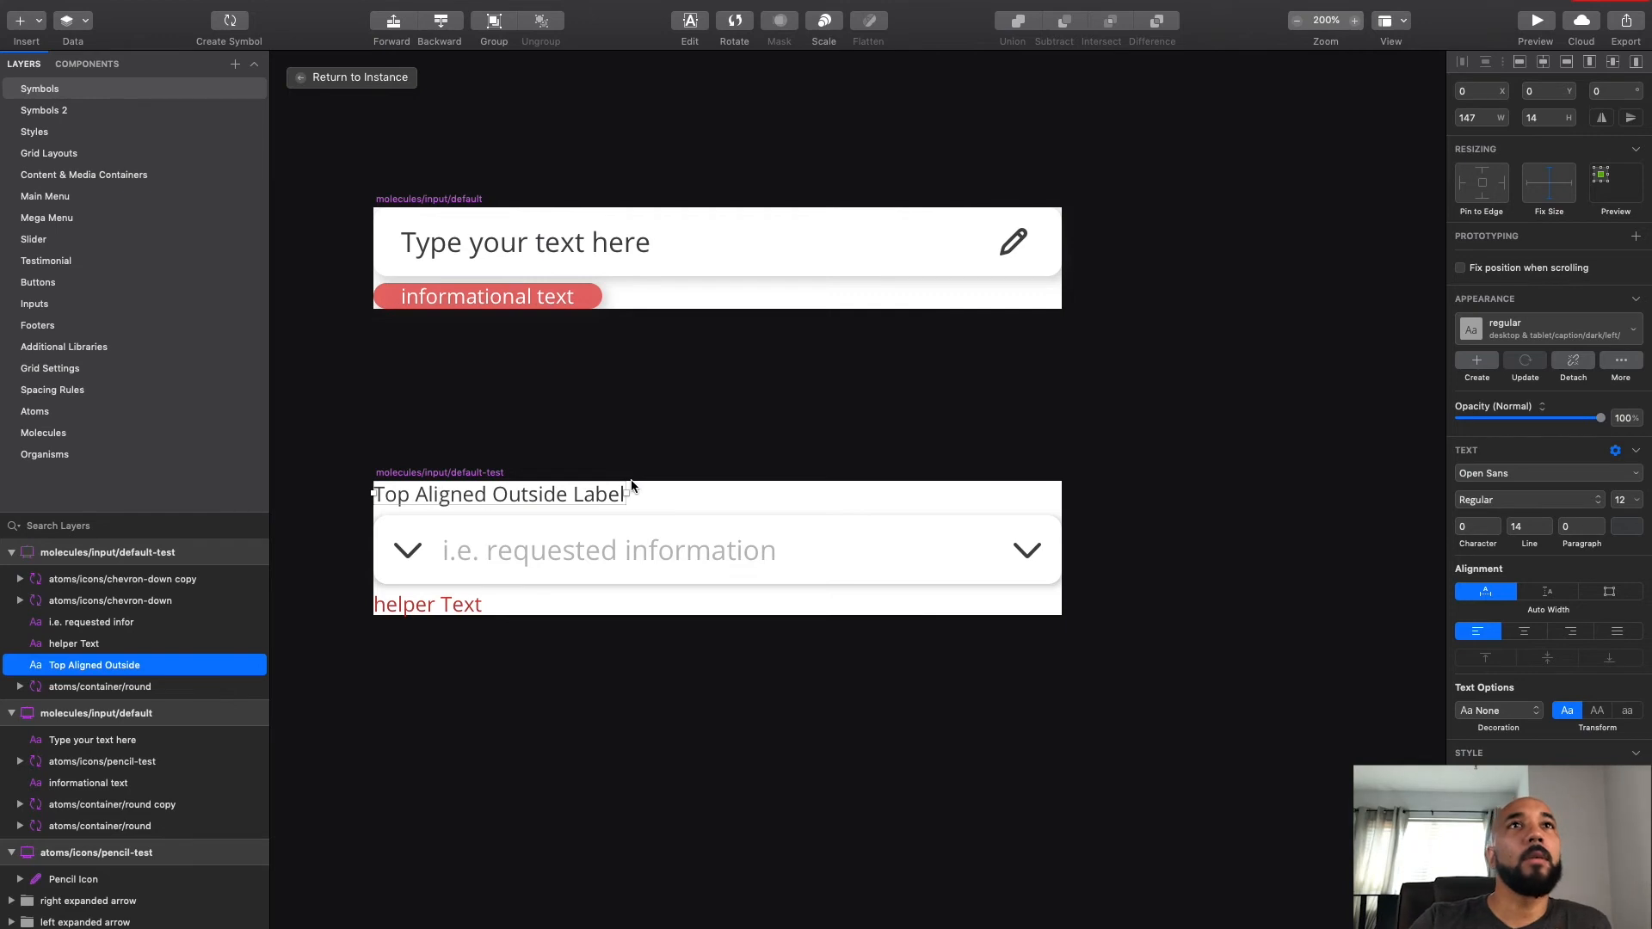
pyautogui.moveTo(628, 491); pyautogui.dragTo(1065, 492)
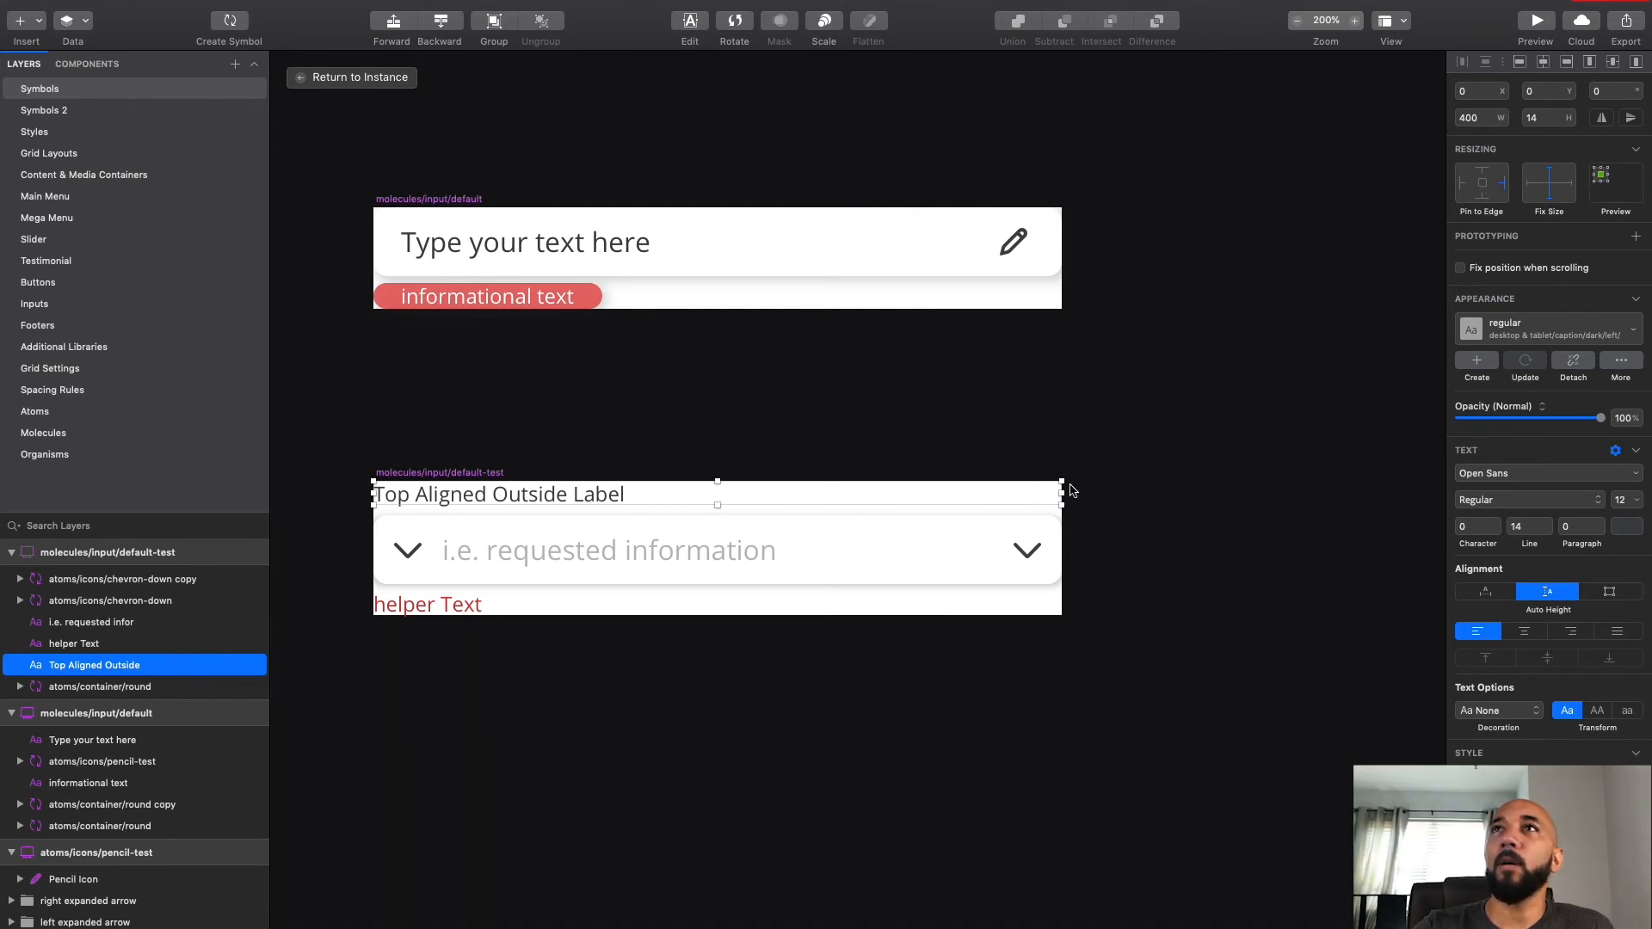
pyautogui.click(1467, 186)
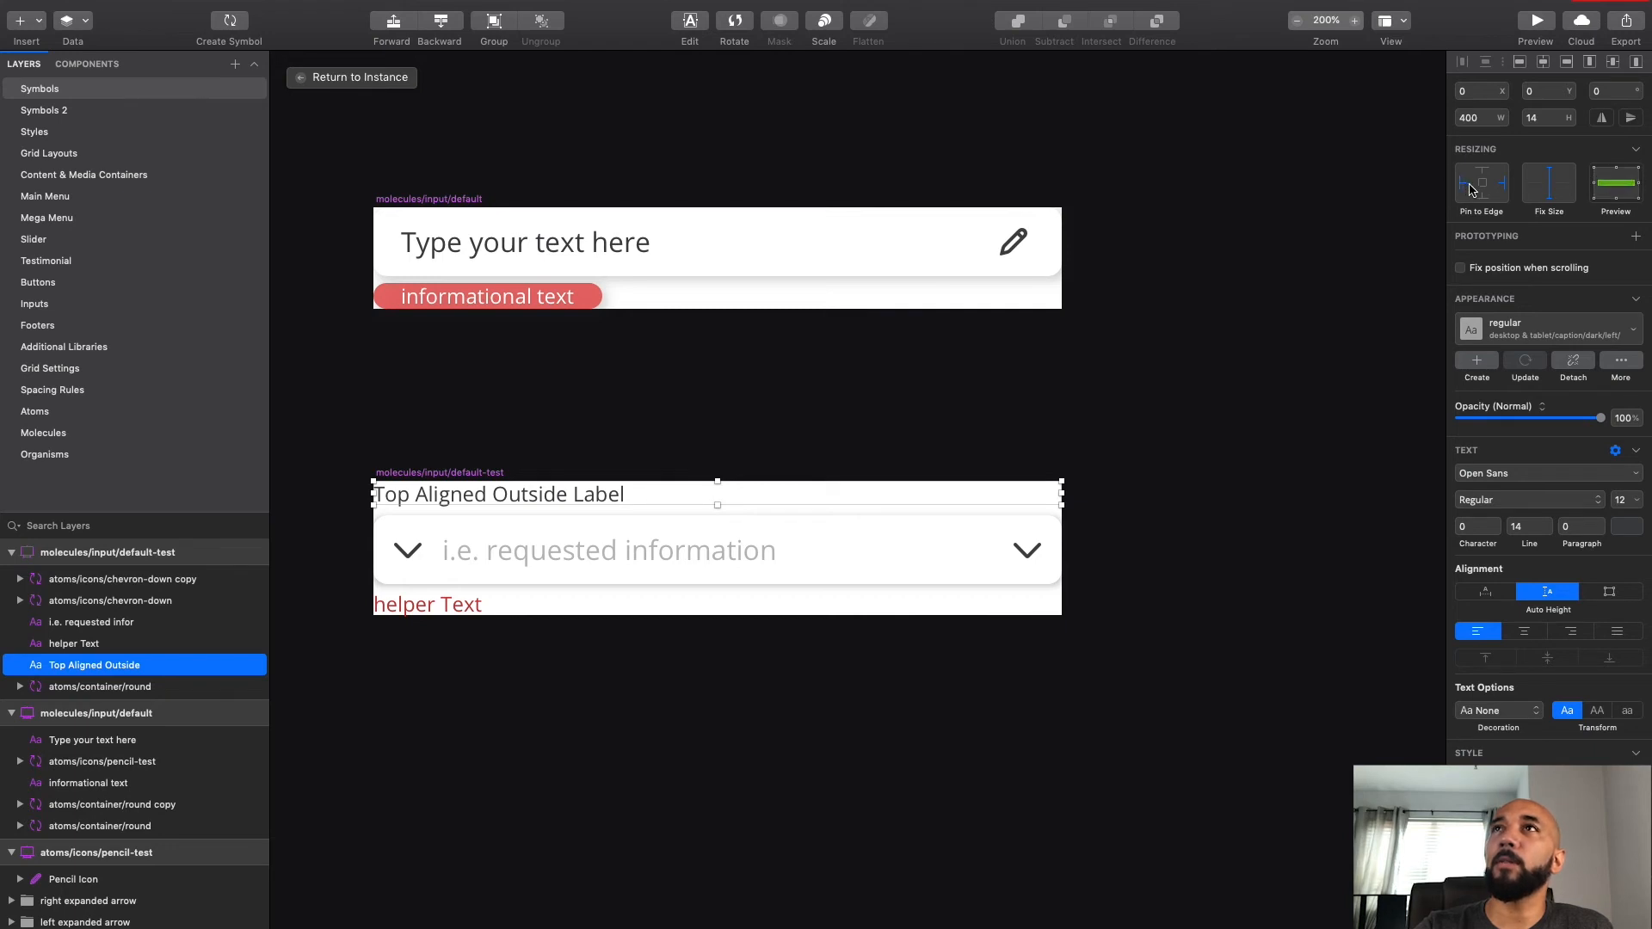
pyautogui.click(1481, 172)
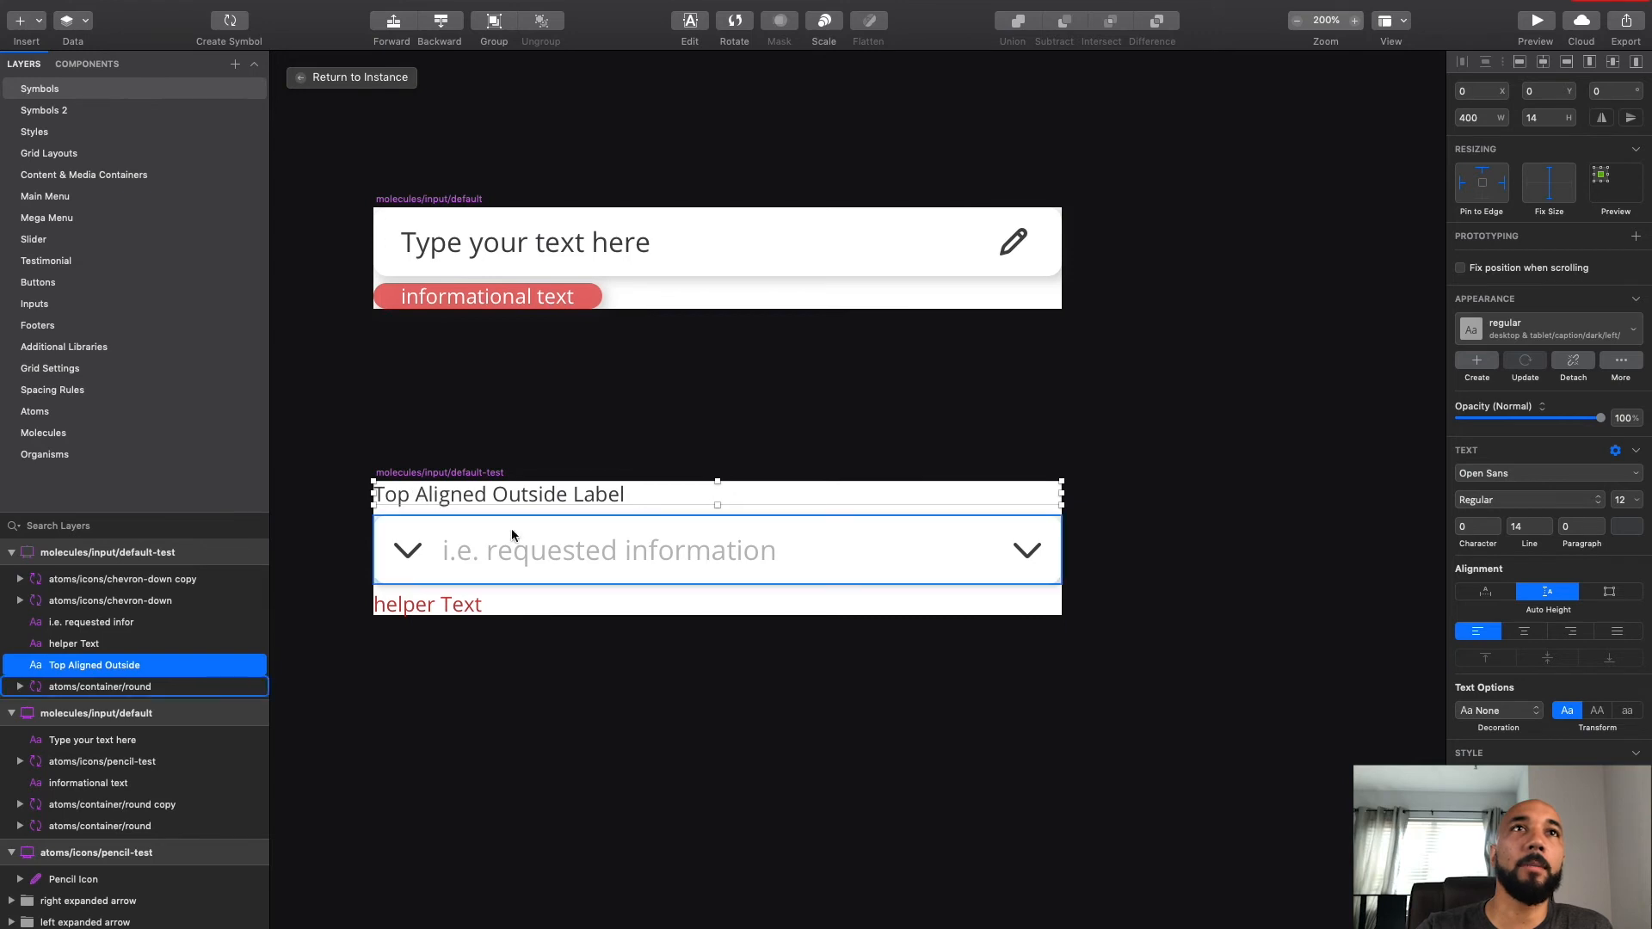
# Step: Test how the pinned label resizes by widening the default-test master to about 419, and undo the change
pyautogui.click(439, 473)
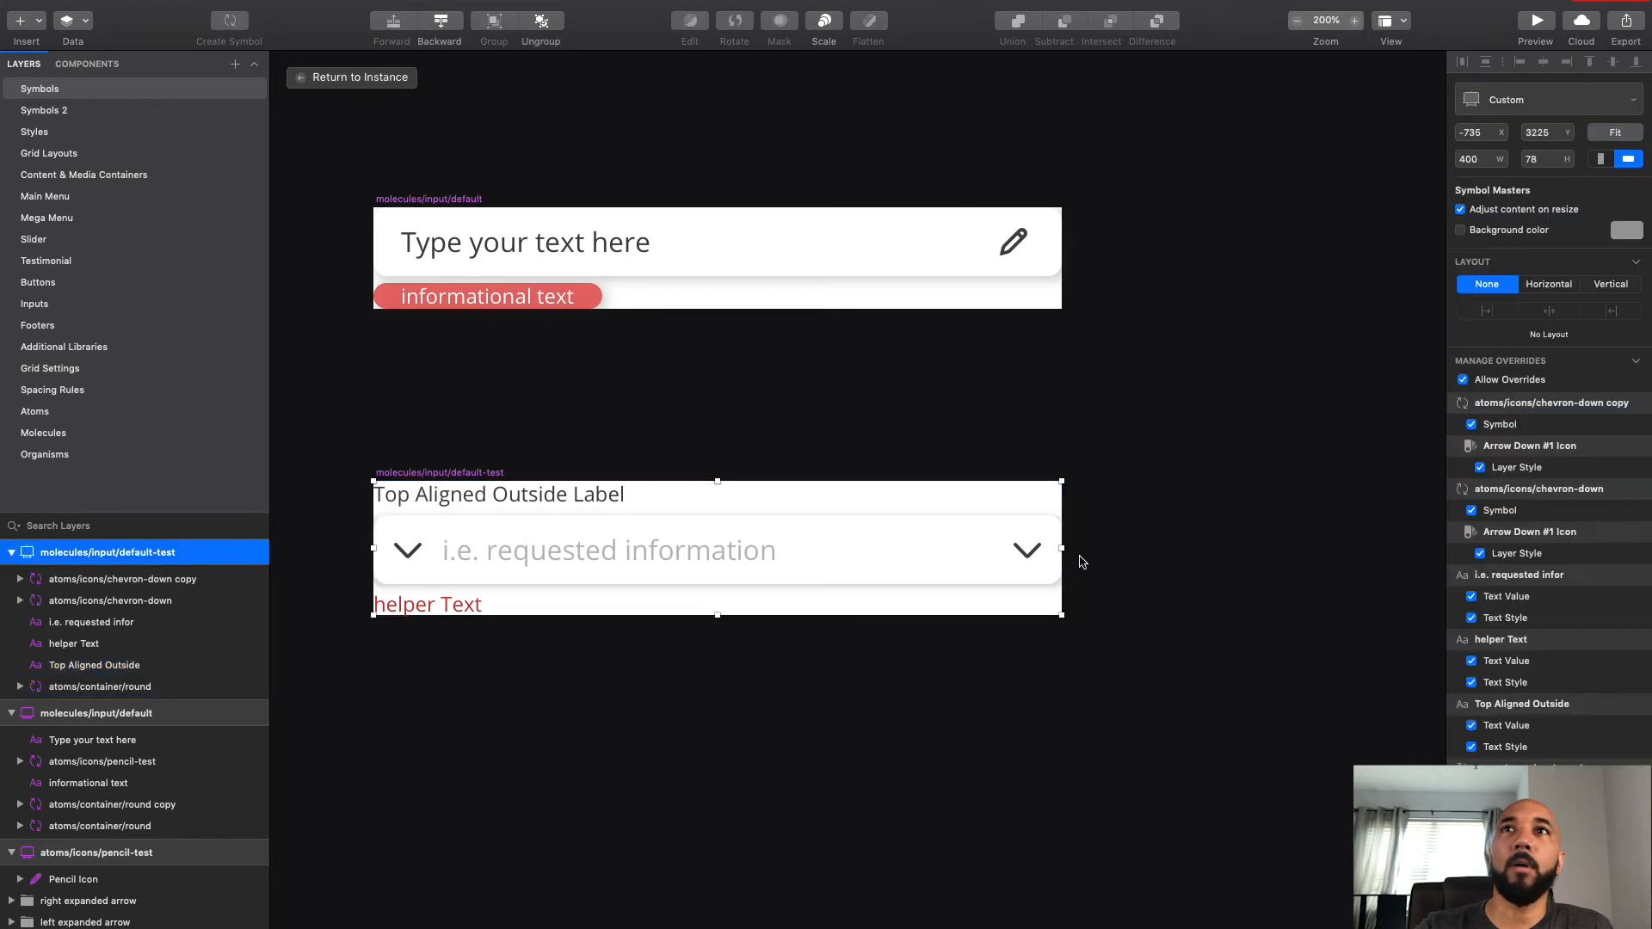
pyautogui.moveTo(1064, 550)
pyautogui.mouseDown()
pyautogui.moveTo(668, 545)
pyautogui.moveTo(1196, 549)
pyautogui.moveTo(1065, 549)
pyautogui.mouseUp()
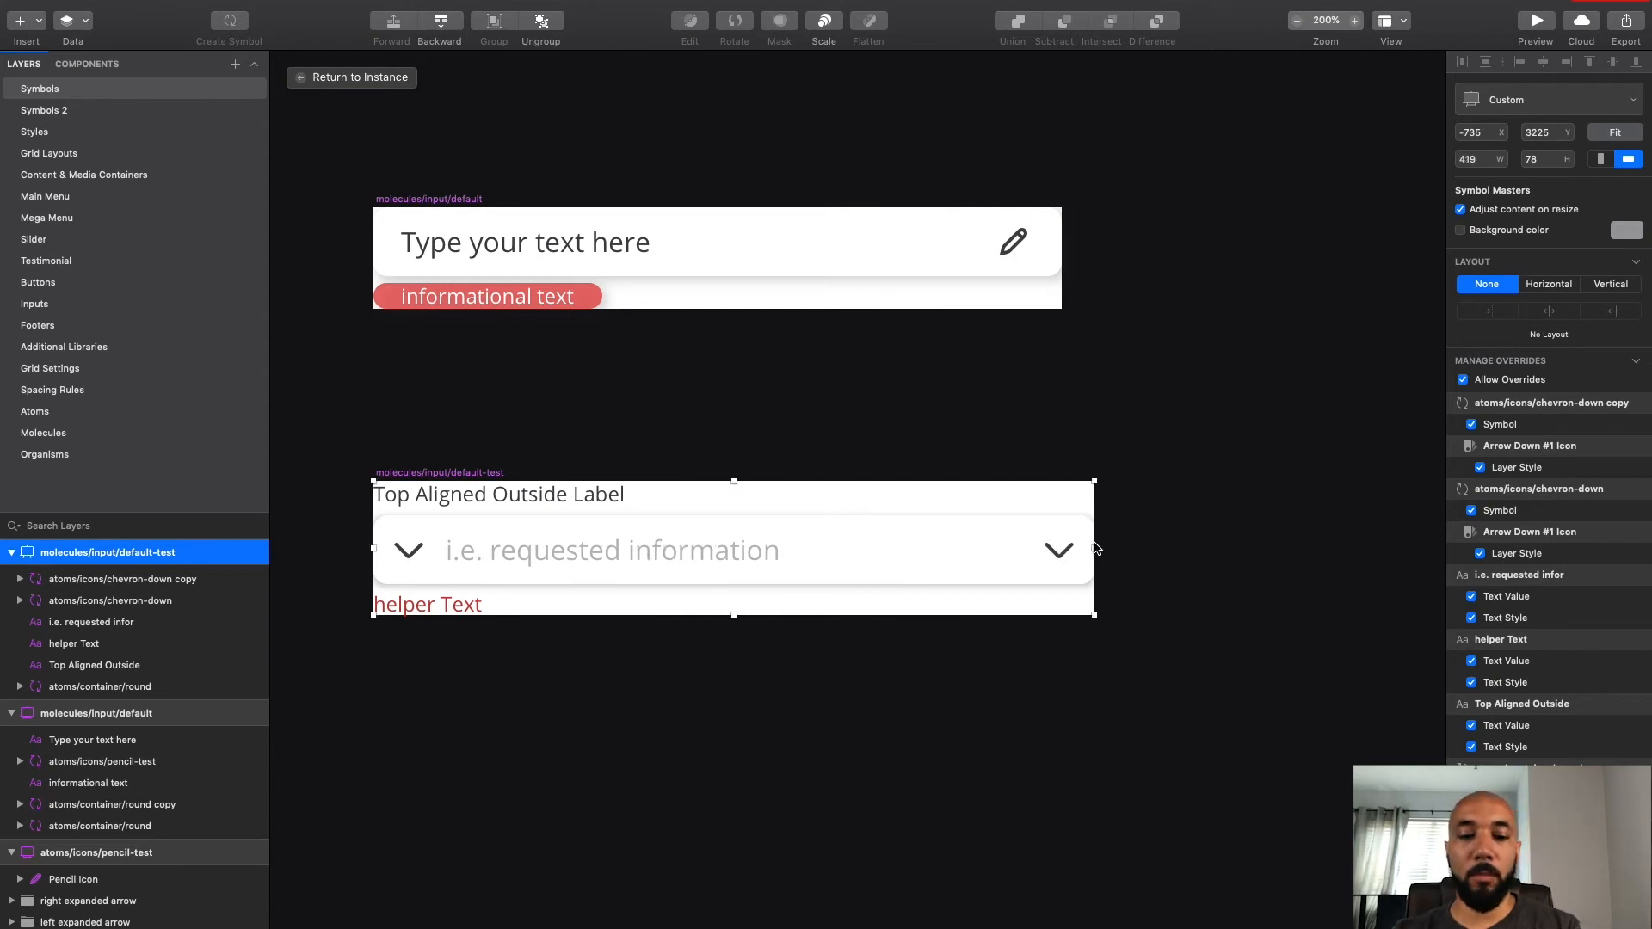
pyautogui.press('super+z')
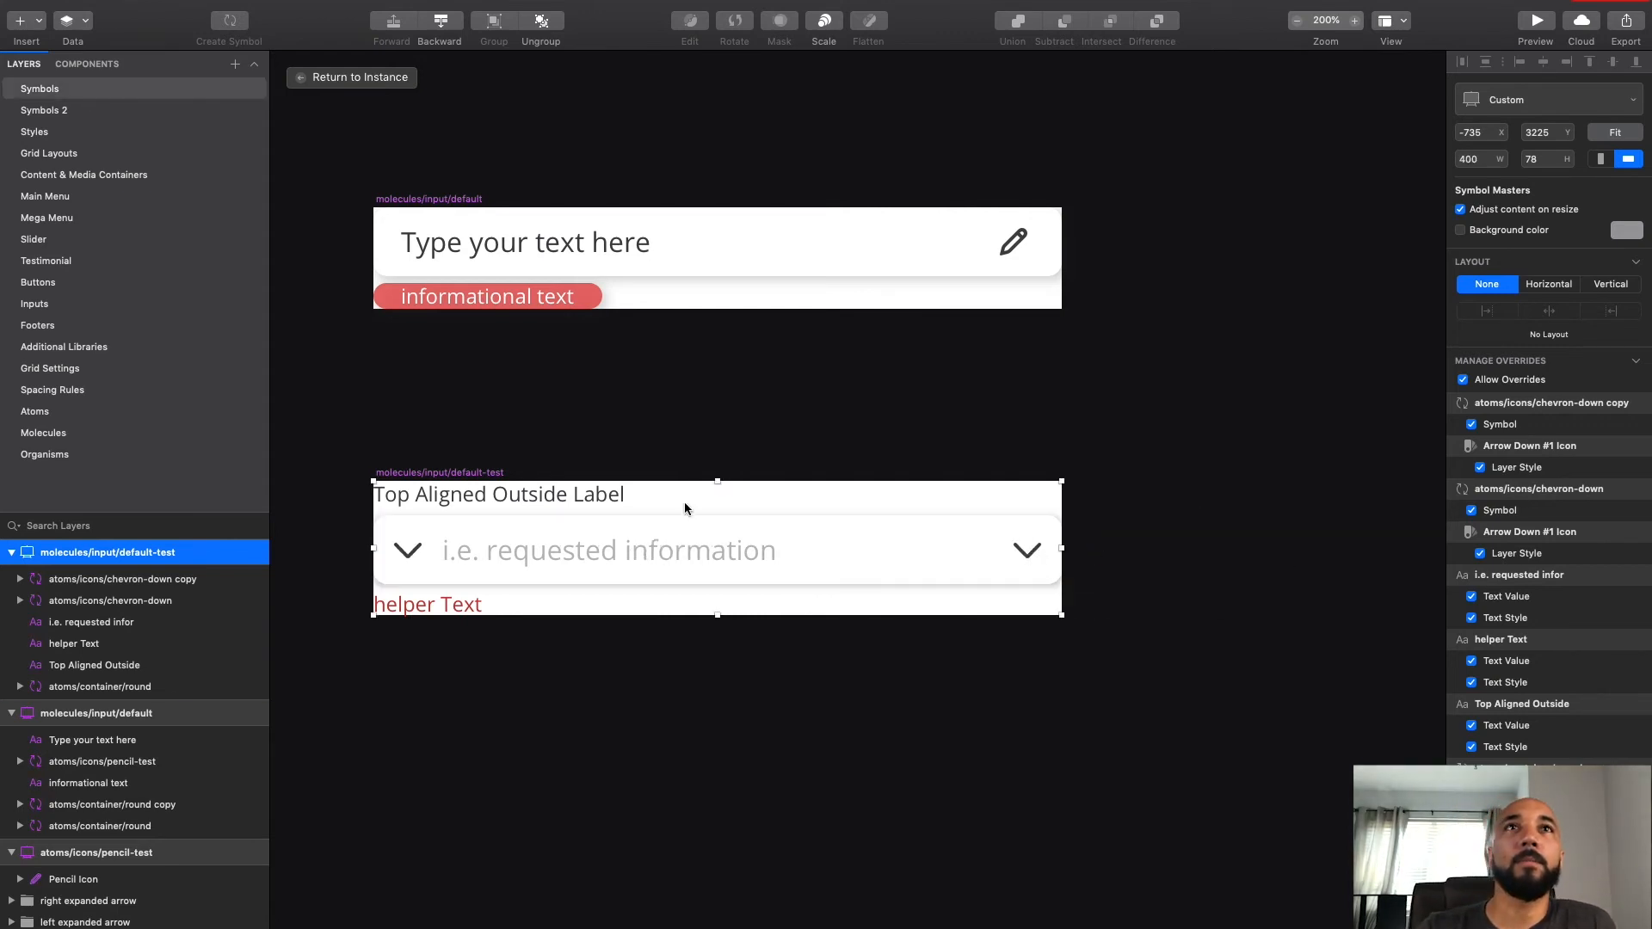
# Step: Fix both the width and height of the left chevron icon in the default-test master
pyautogui.click(416, 552)
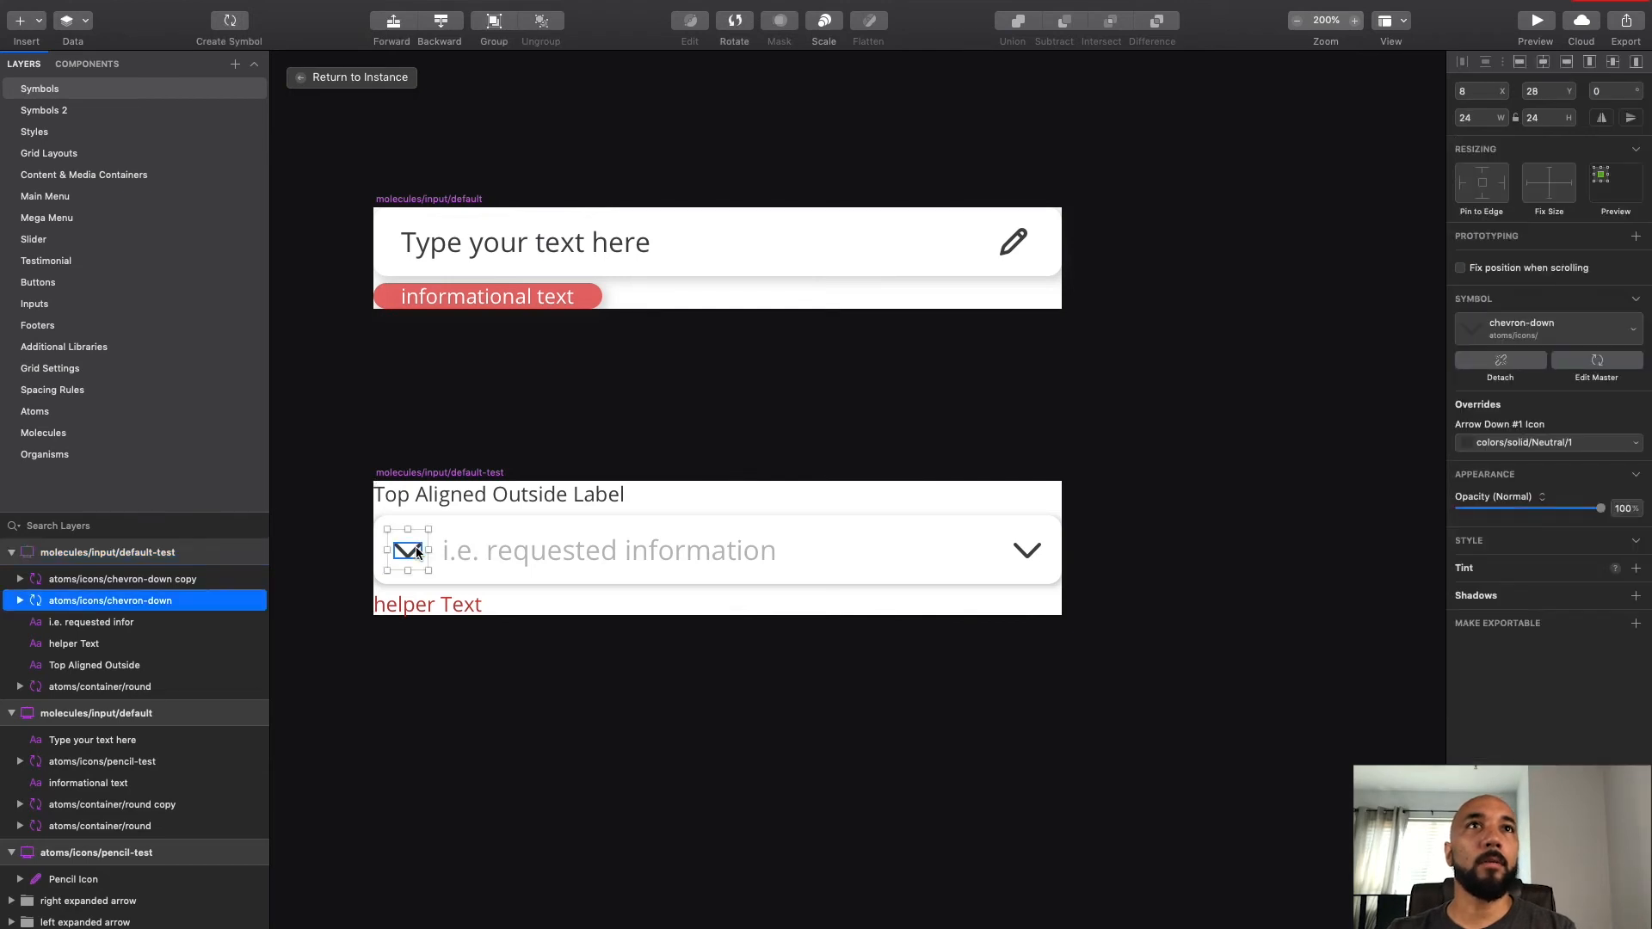
pyautogui.click(1550, 191)
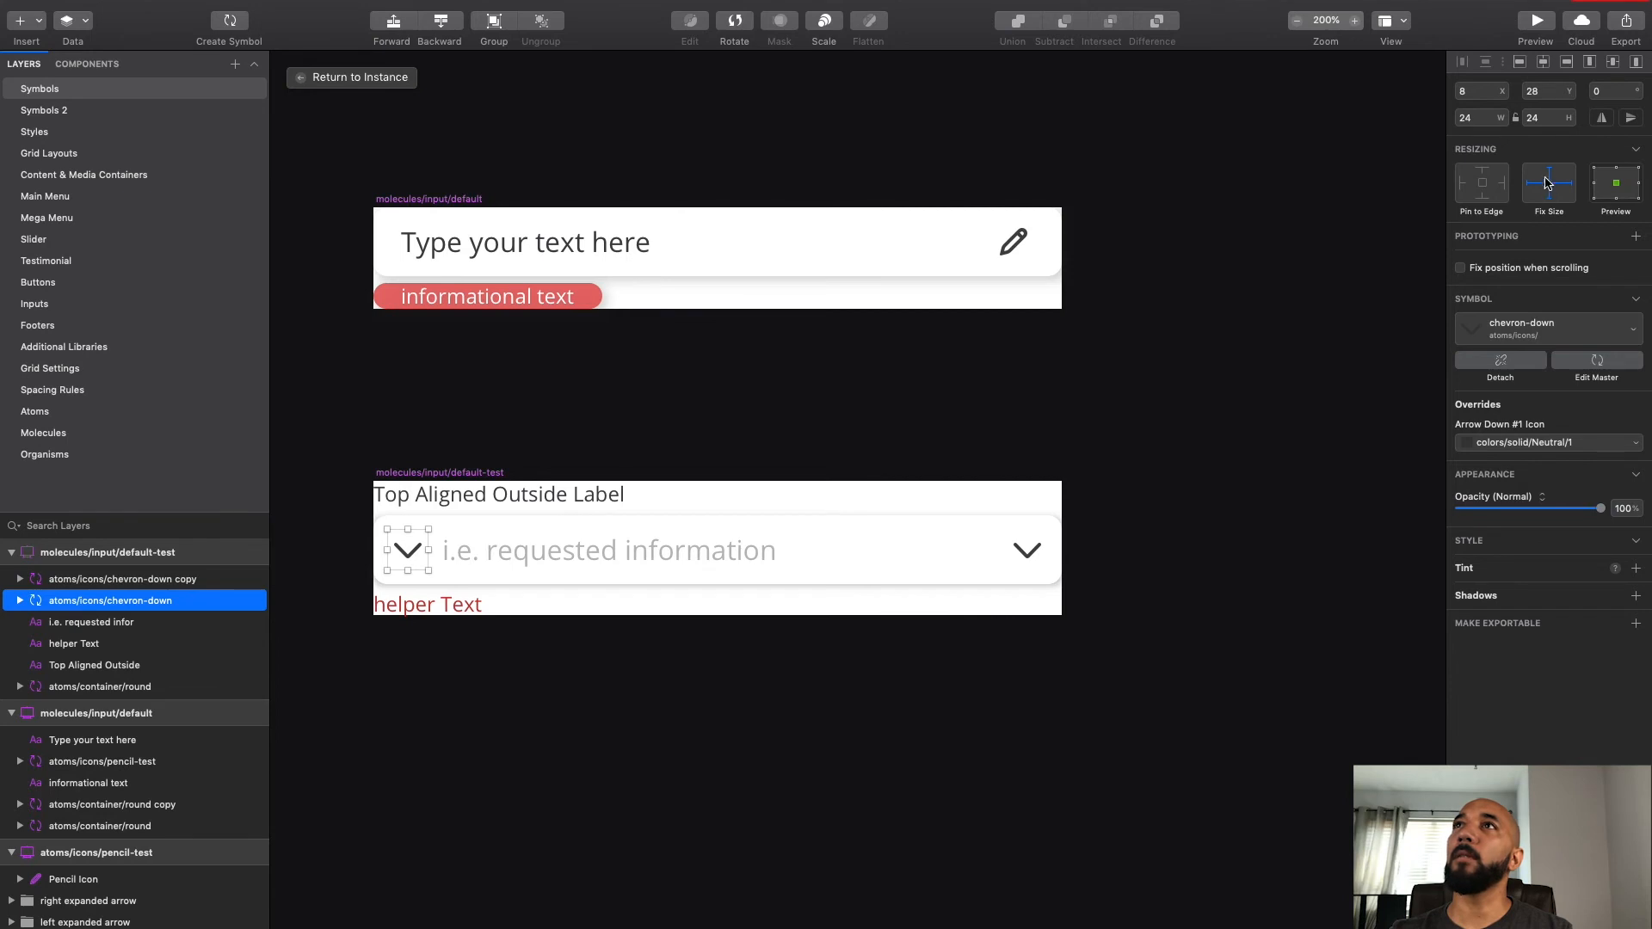
pyautogui.click(520, 497)
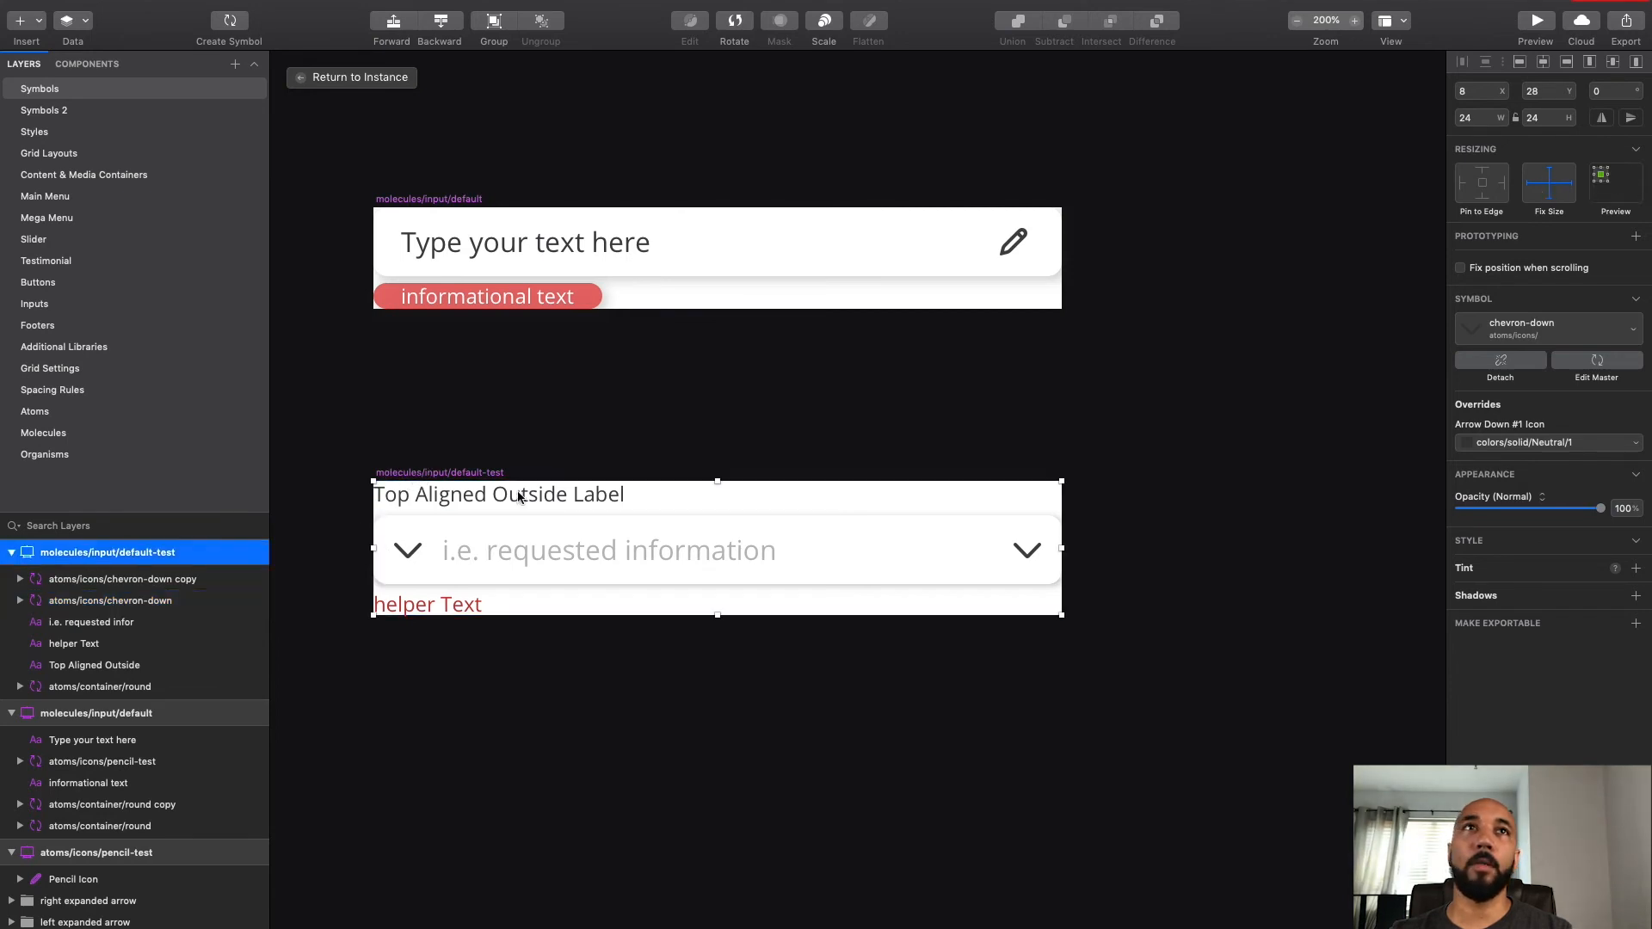
# Step: Test how the fixed-size left chevron behaves by widening the default-test master to about 489, and undo the resize
pyautogui.moveTo(1064, 551); pyautogui.dragTo(1135, 518)
pyautogui.press('super+z')
pyautogui.click(401, 550)
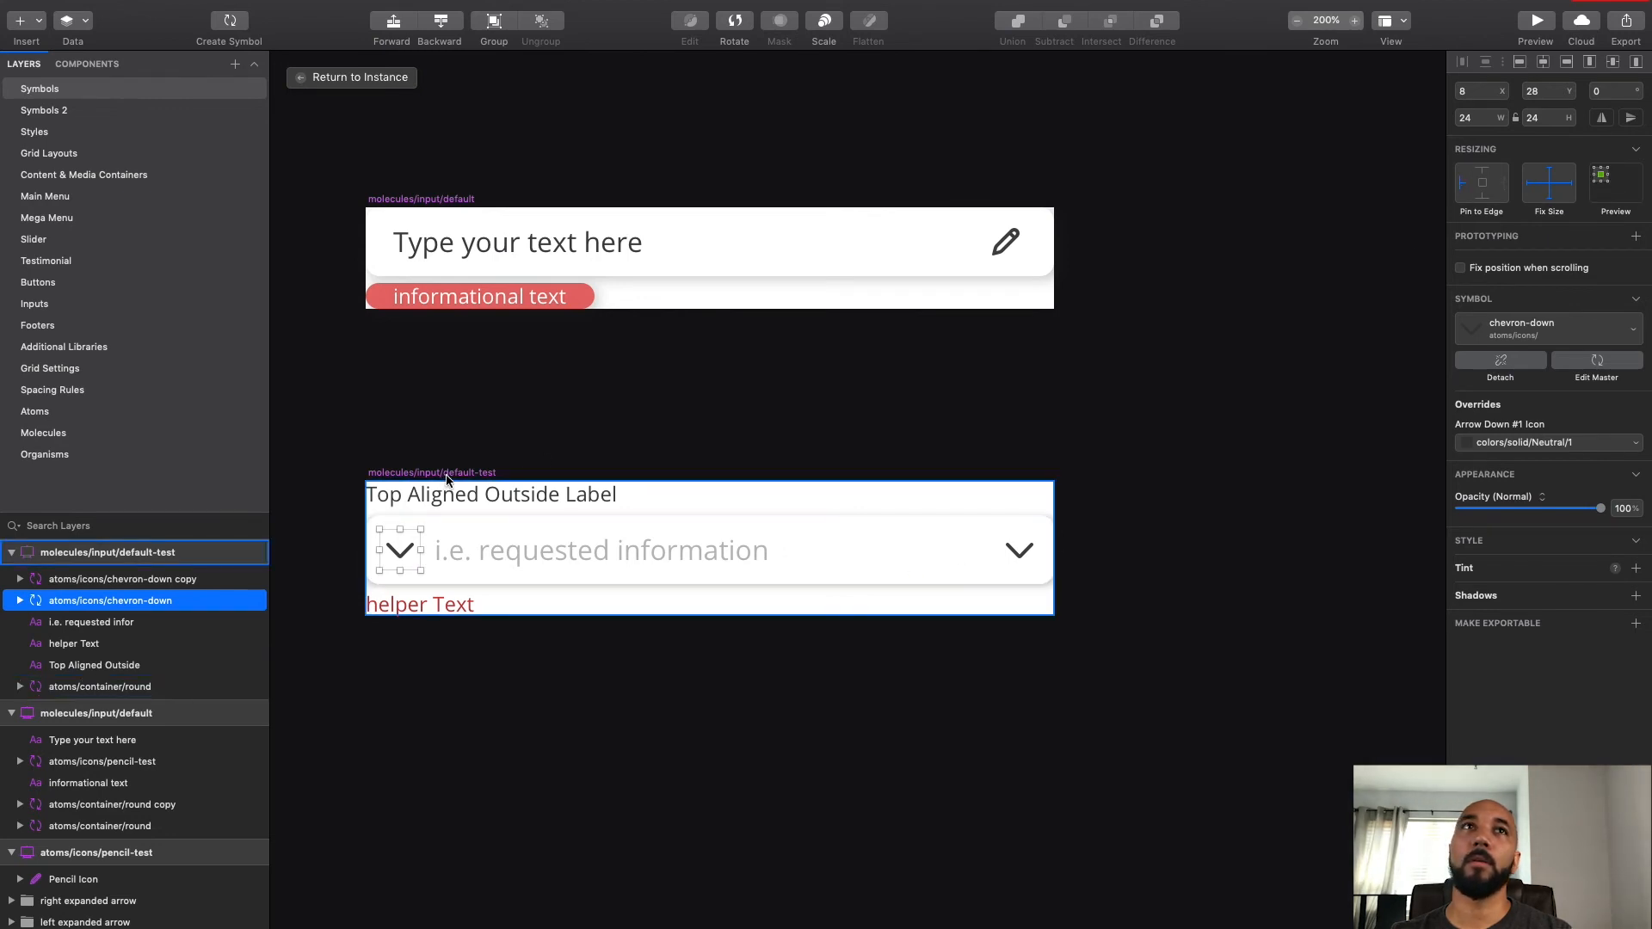
pyautogui.click(1048, 600)
pyautogui.moveTo(1054, 548)
pyautogui.mouseDown()
pyautogui.moveTo(1390, 549)
pyautogui.moveTo(1054, 548)
pyautogui.mouseUp()
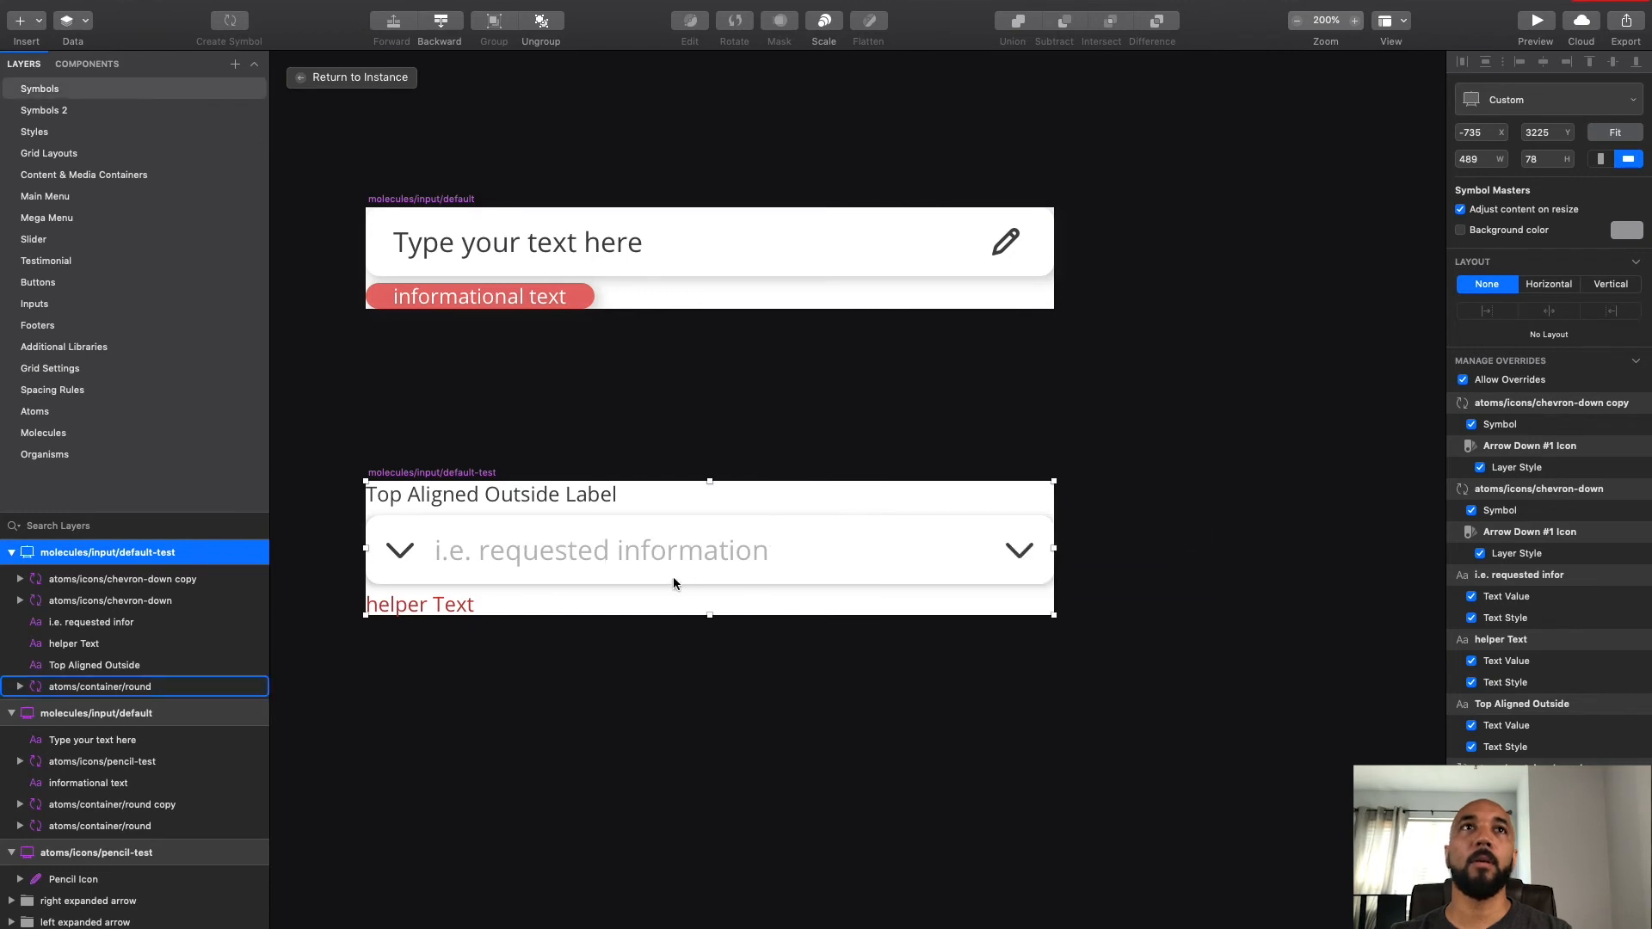
# Step: Pin the left chevron icon in the default-test master to the left and top edges
pyautogui.click(399, 549)
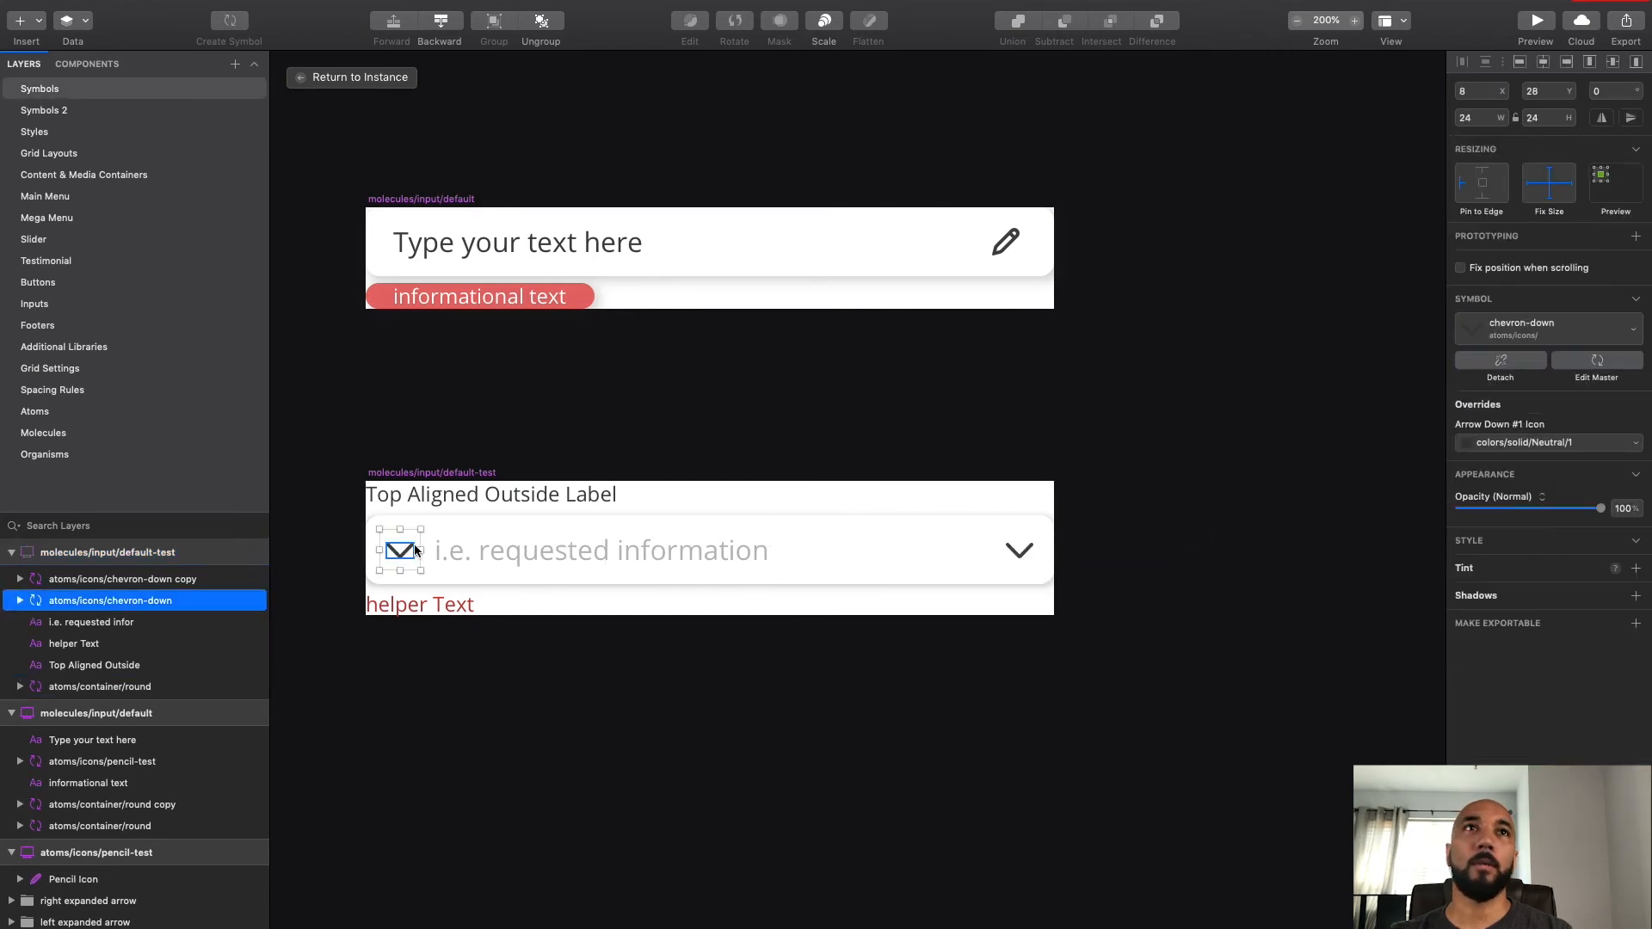
pyautogui.click(1481, 172)
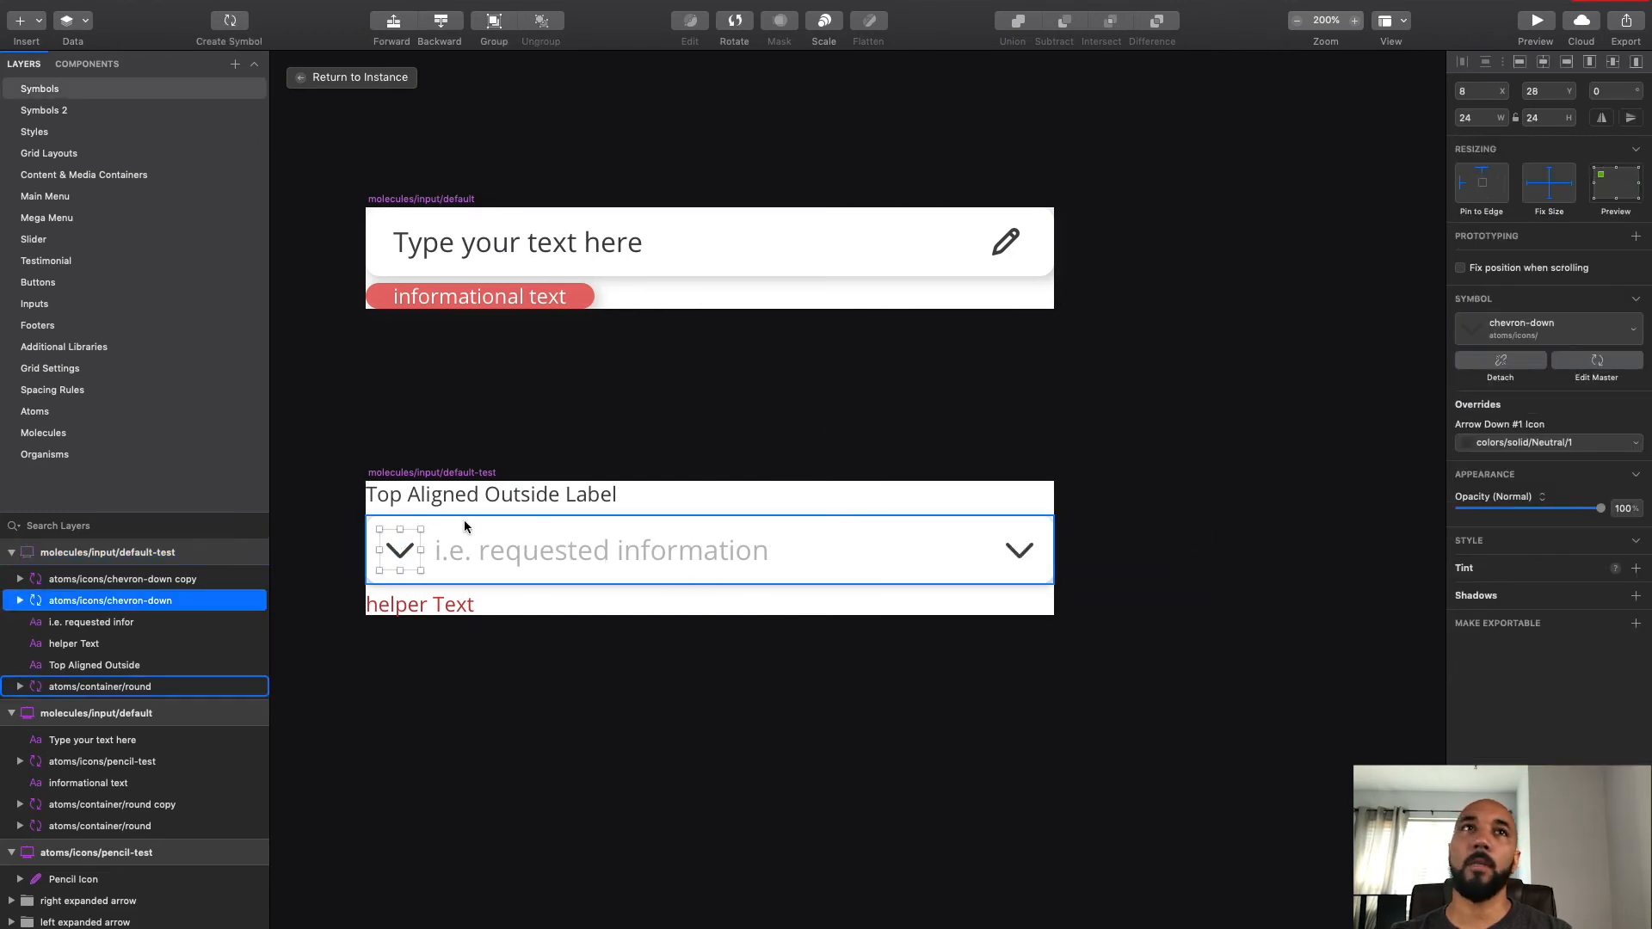
# Step: Widen the "i.e. requested information" text box to 320 and pin it to the left, top and right edges
pyautogui.click(617, 557)
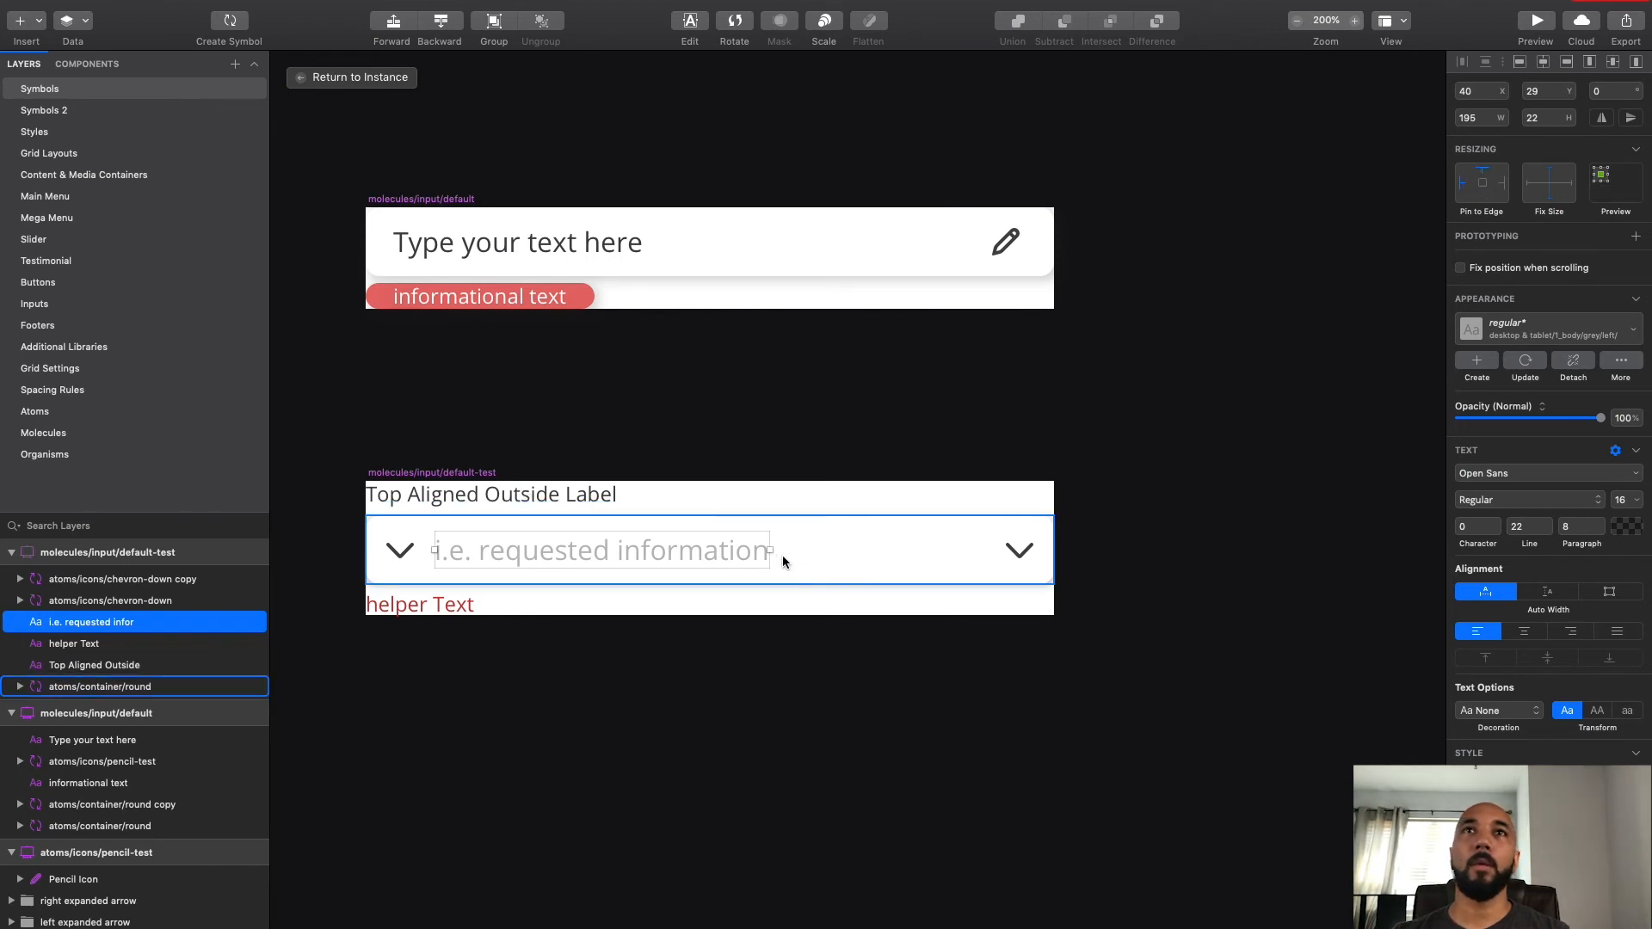
pyautogui.moveTo(775, 552); pyautogui.dragTo(985, 547)
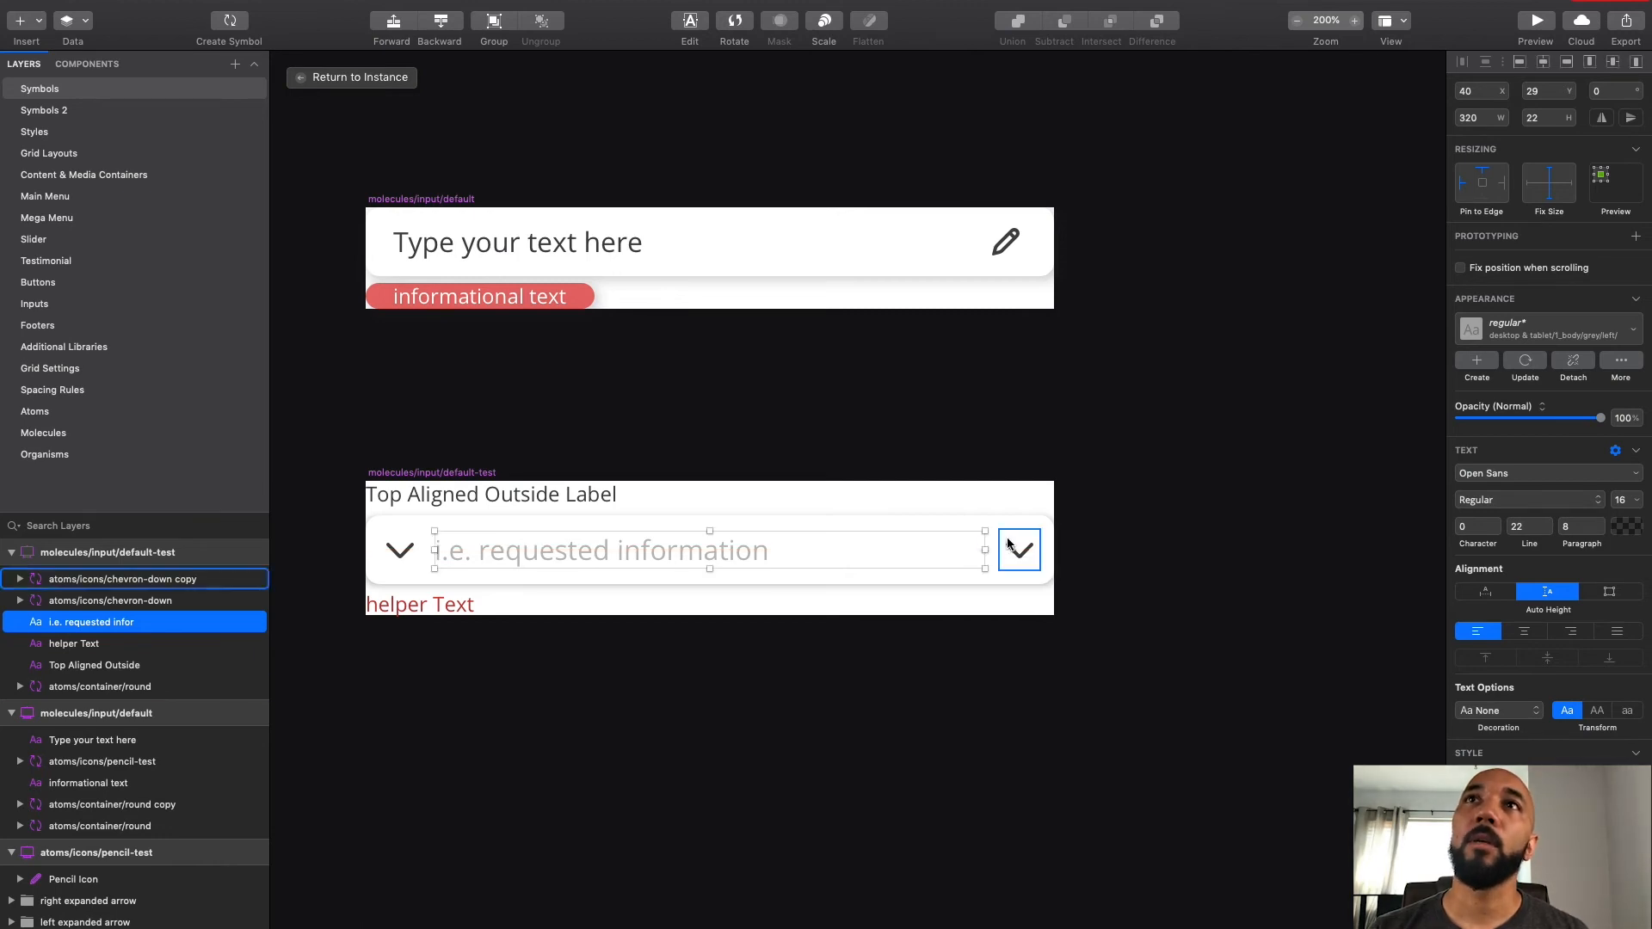
pyautogui.click(976, 524)
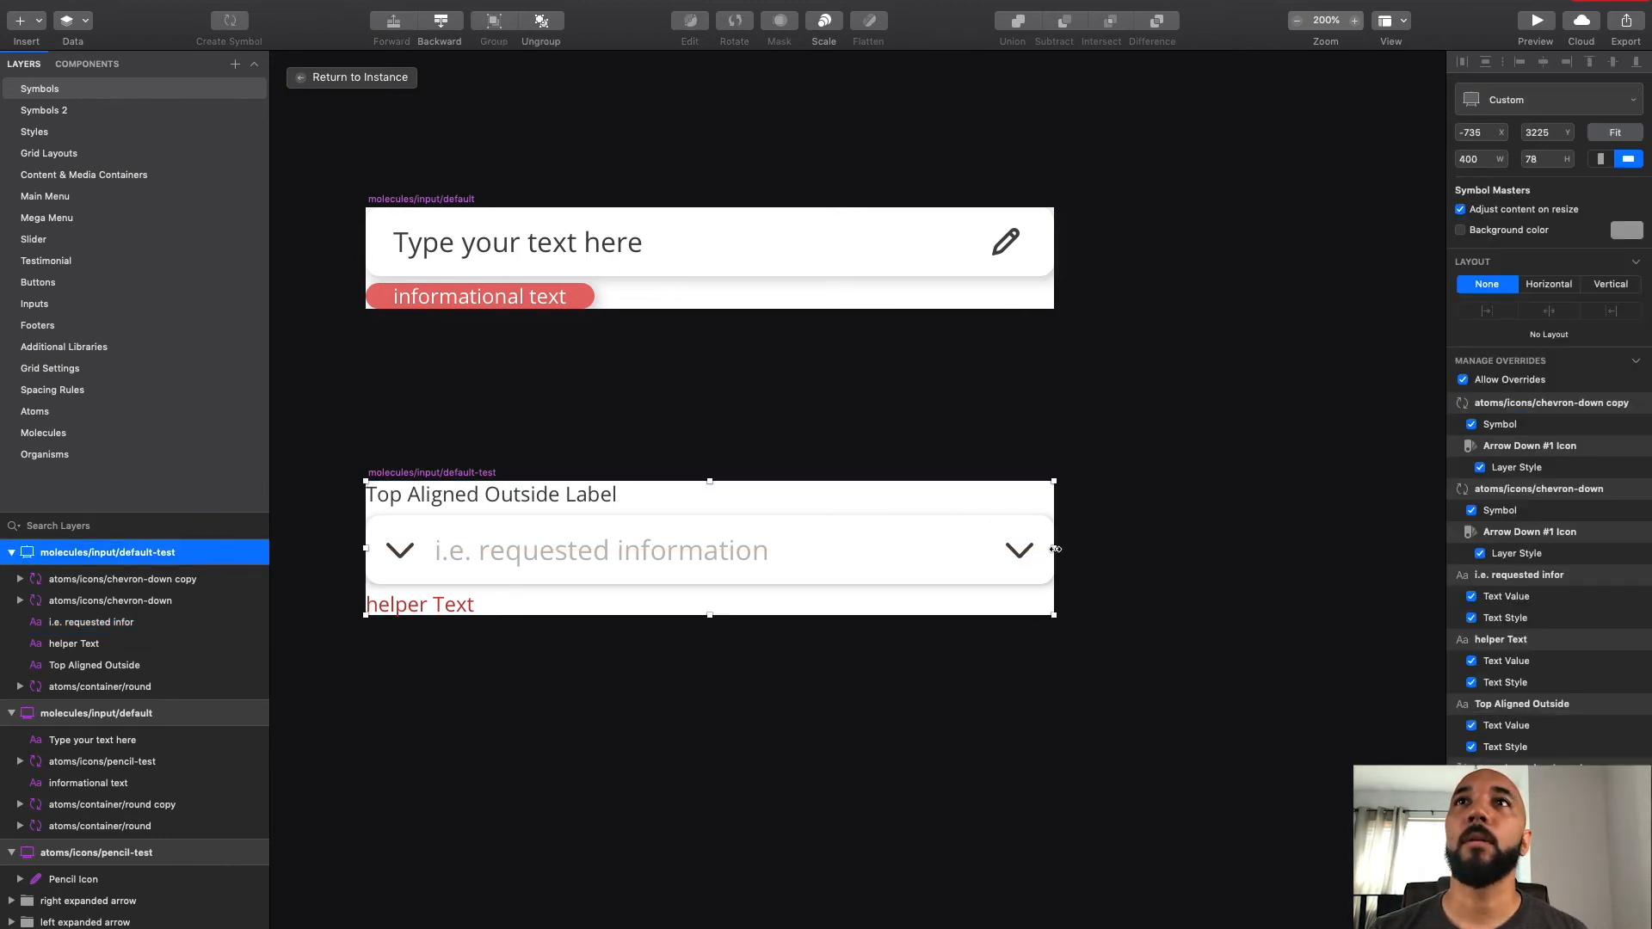
pyautogui.click(723, 549)
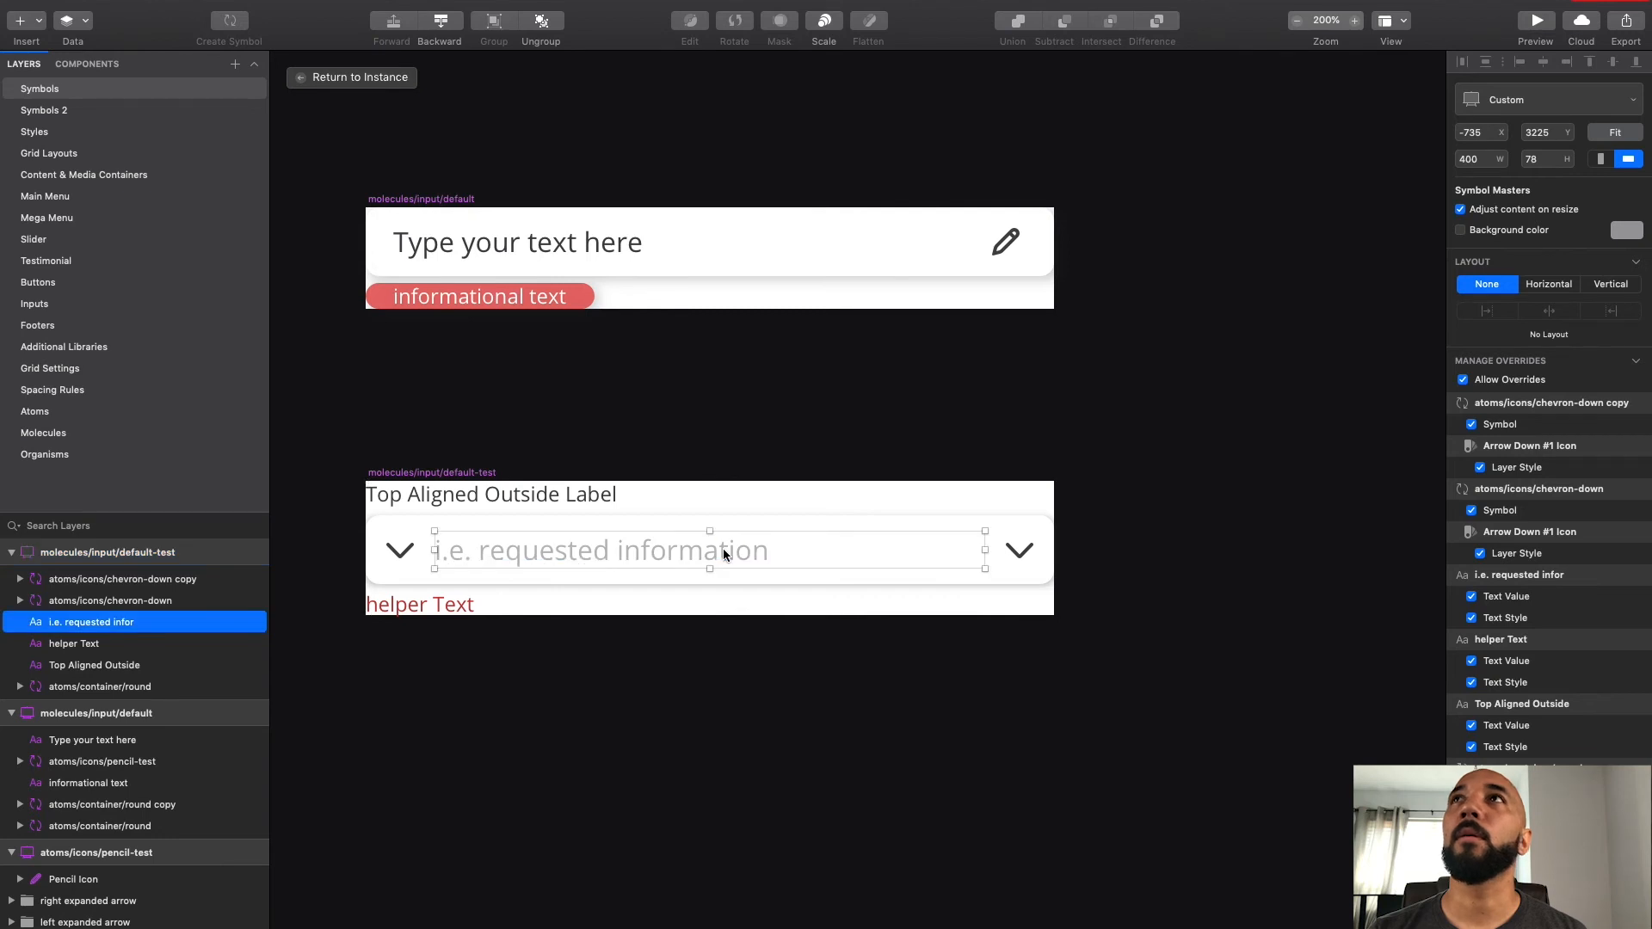
pyautogui.click(1503, 183)
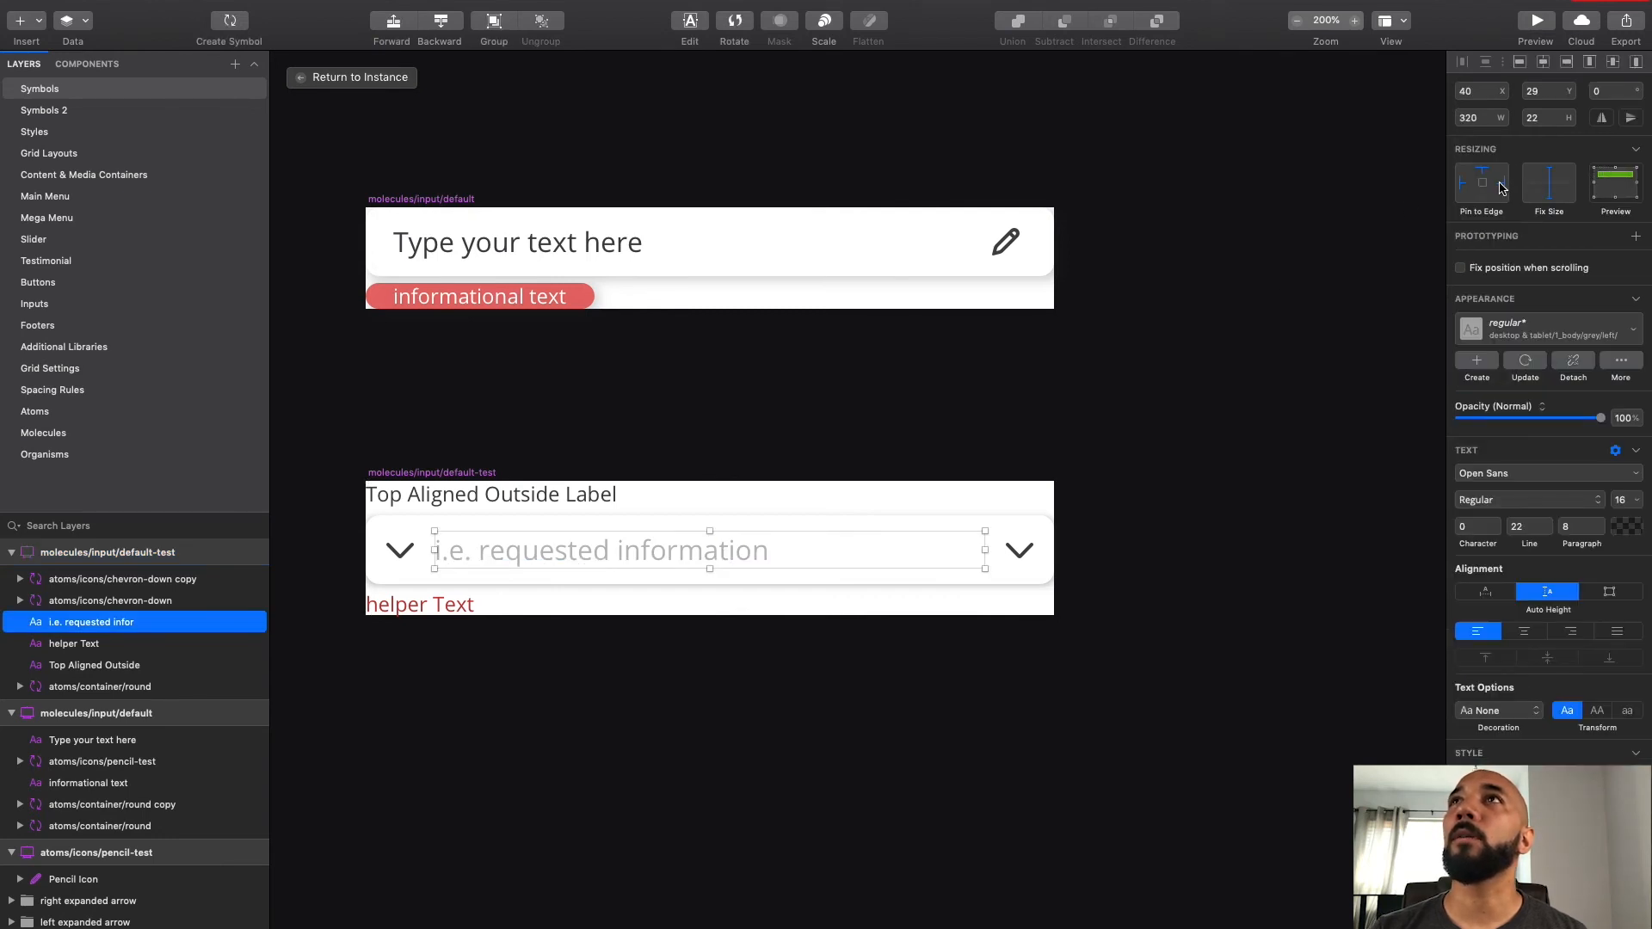
# Step: Test how the placeholder text resizes by narrowing the default-test master, and undo the change
pyautogui.click(506, 480)
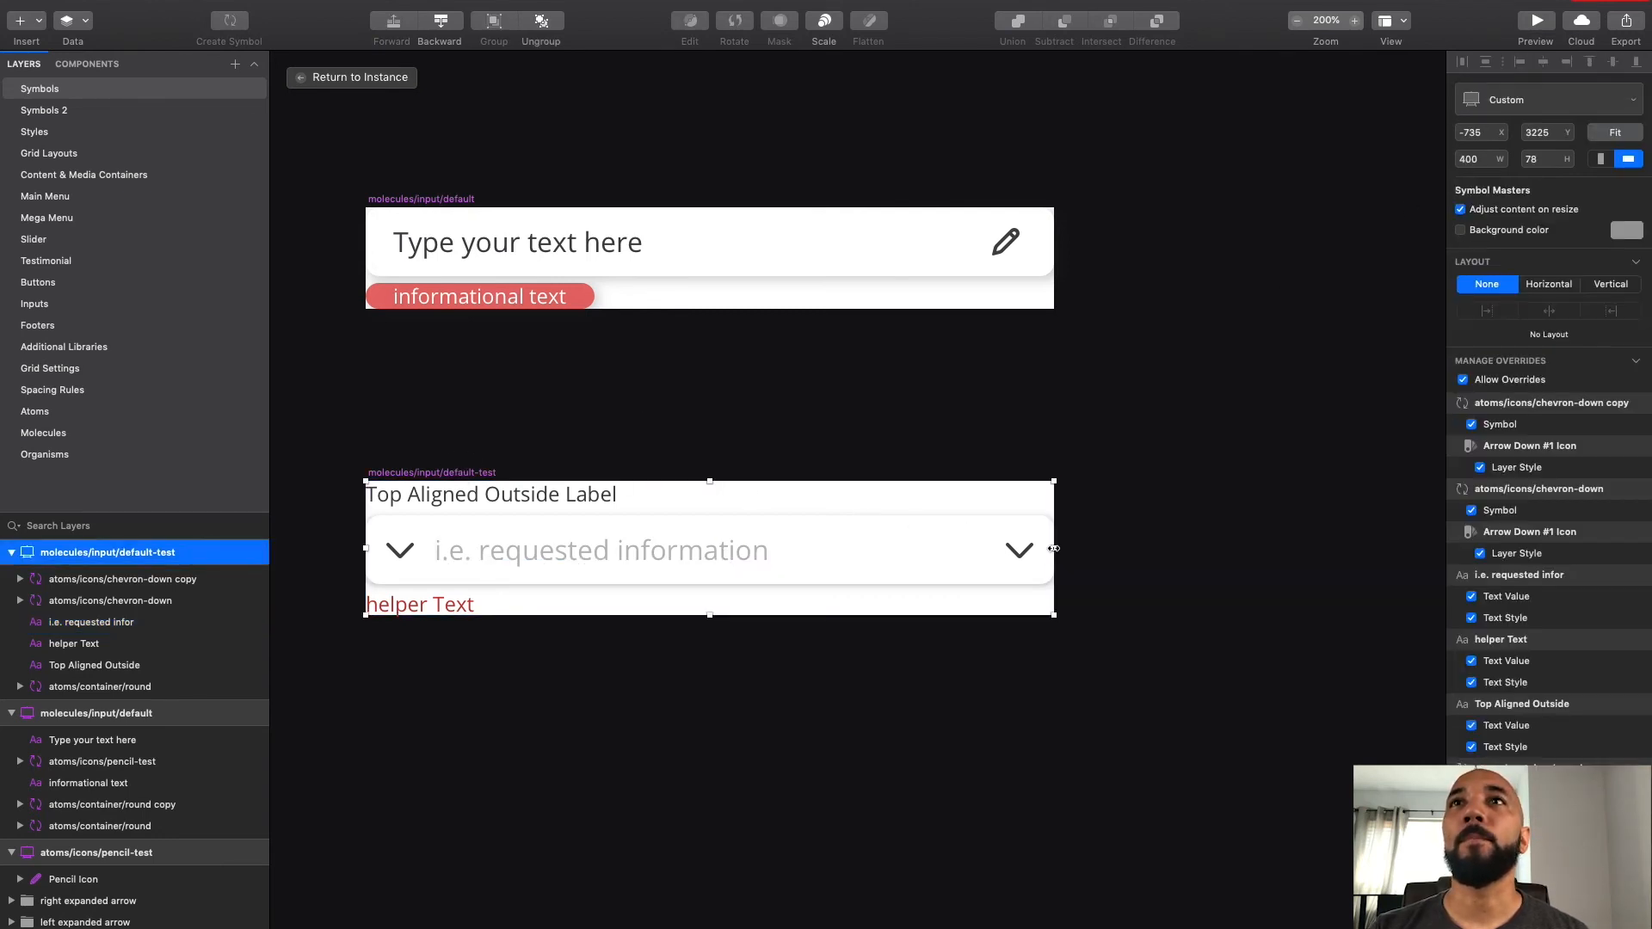
pyautogui.moveTo(1054, 548); pyautogui.dragTo(821, 547)
pyautogui.click(568, 555)
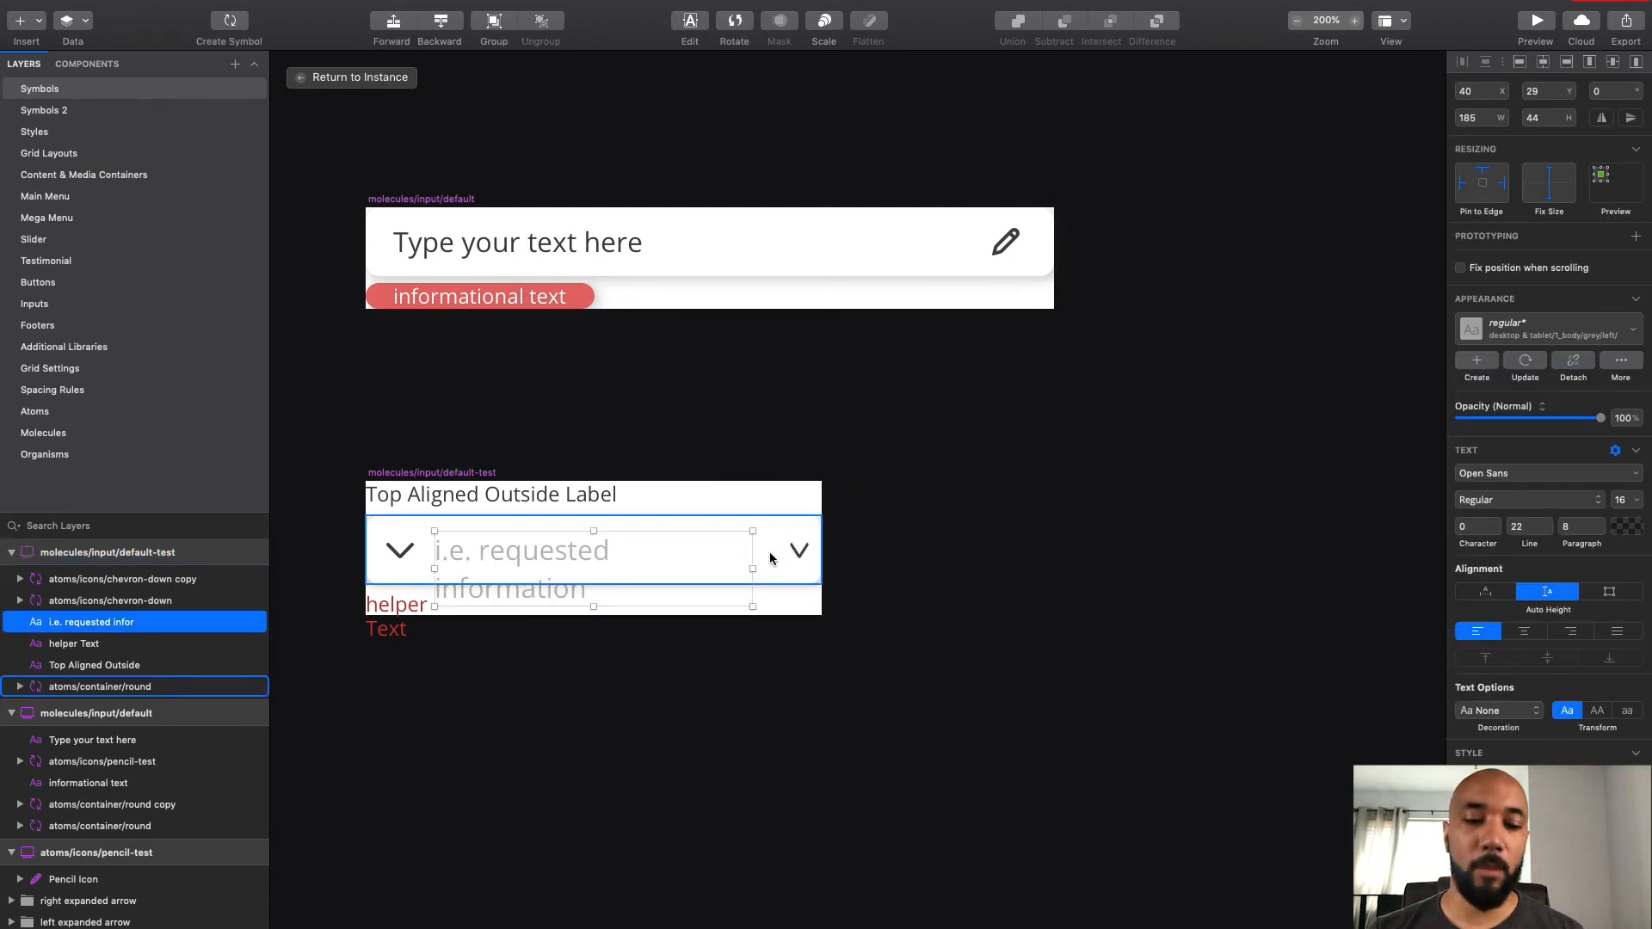
pyautogui.press('super+z')
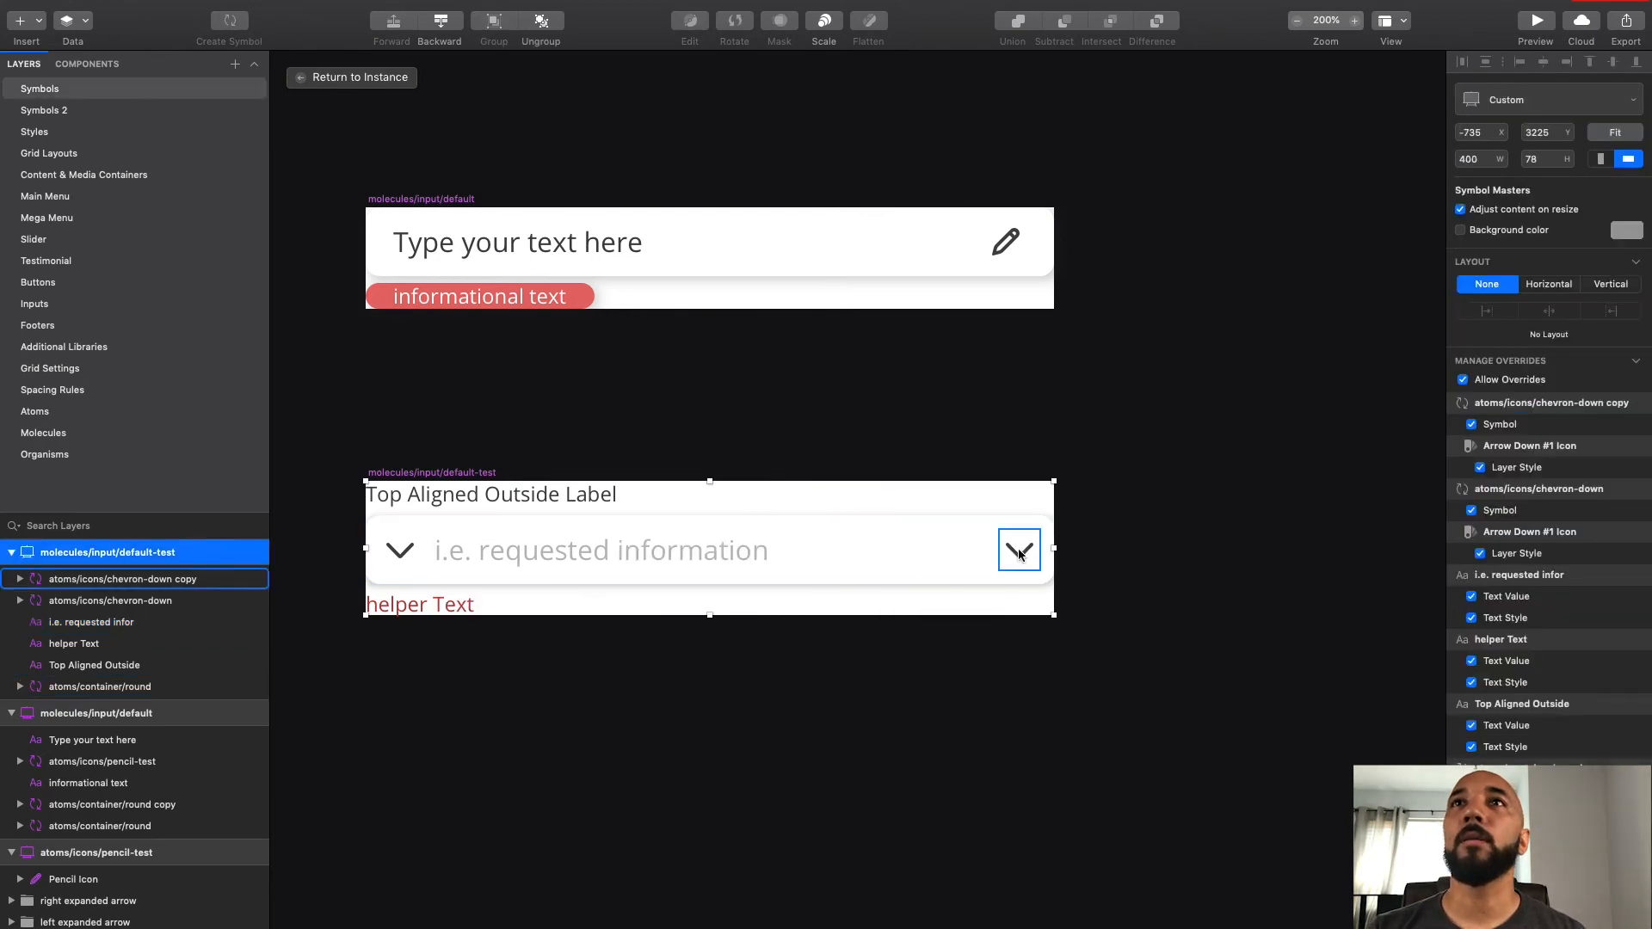
# Step: Fix the width and height of the right chevron icon and pin it to the top and right edges
pyautogui.click(1019, 551)
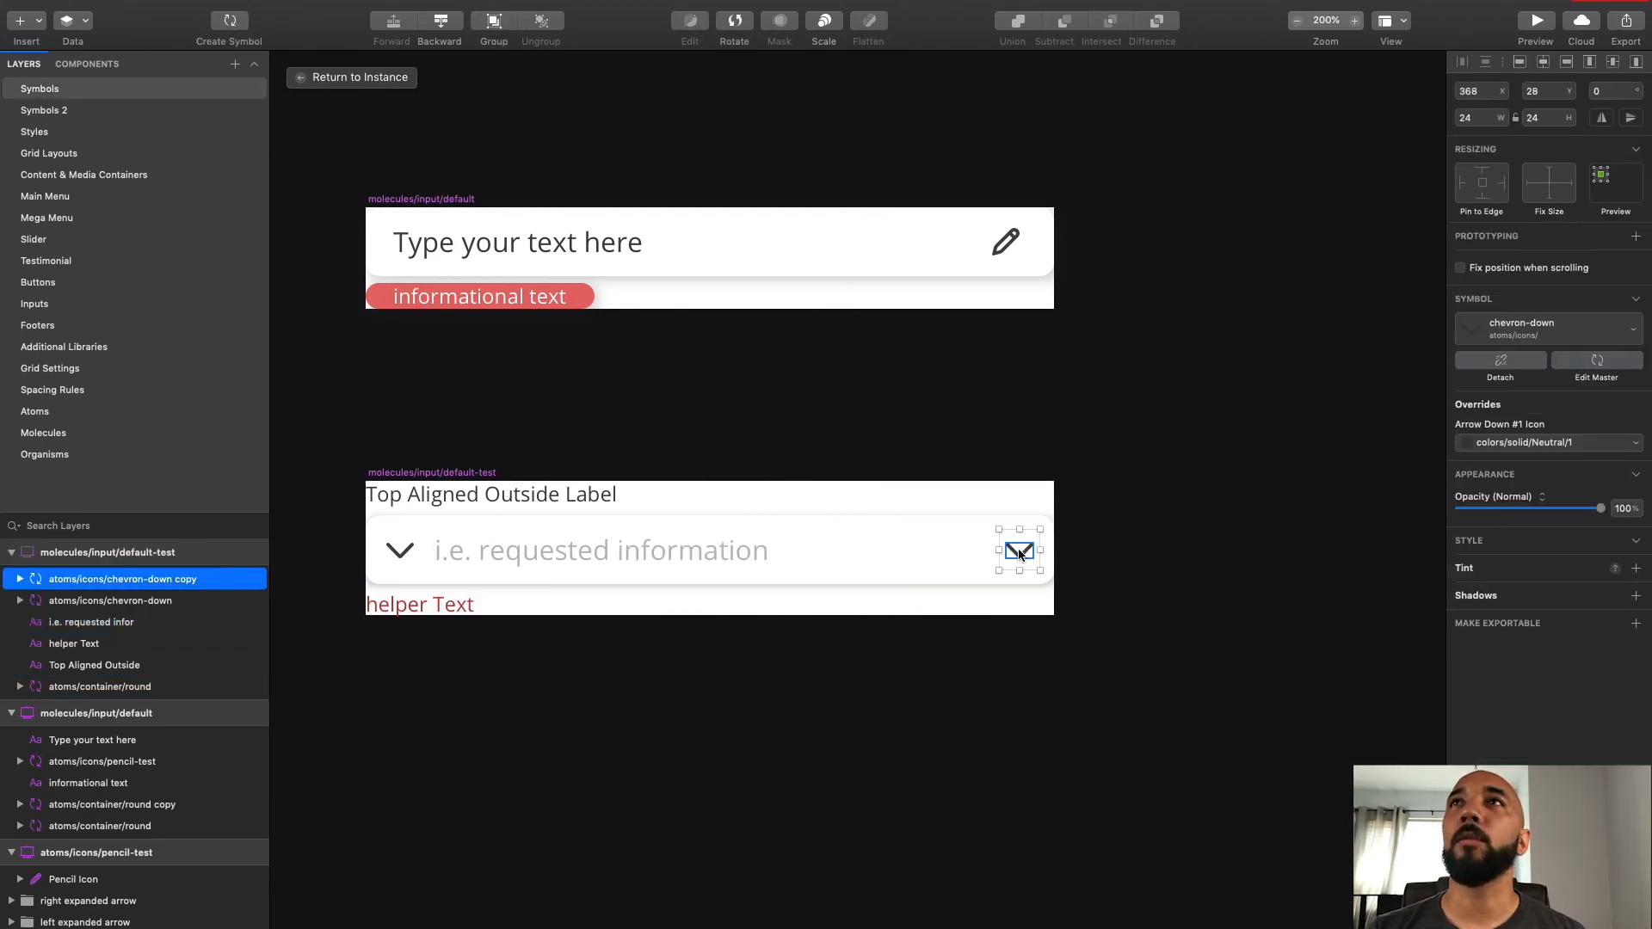
pyautogui.click(1551, 186)
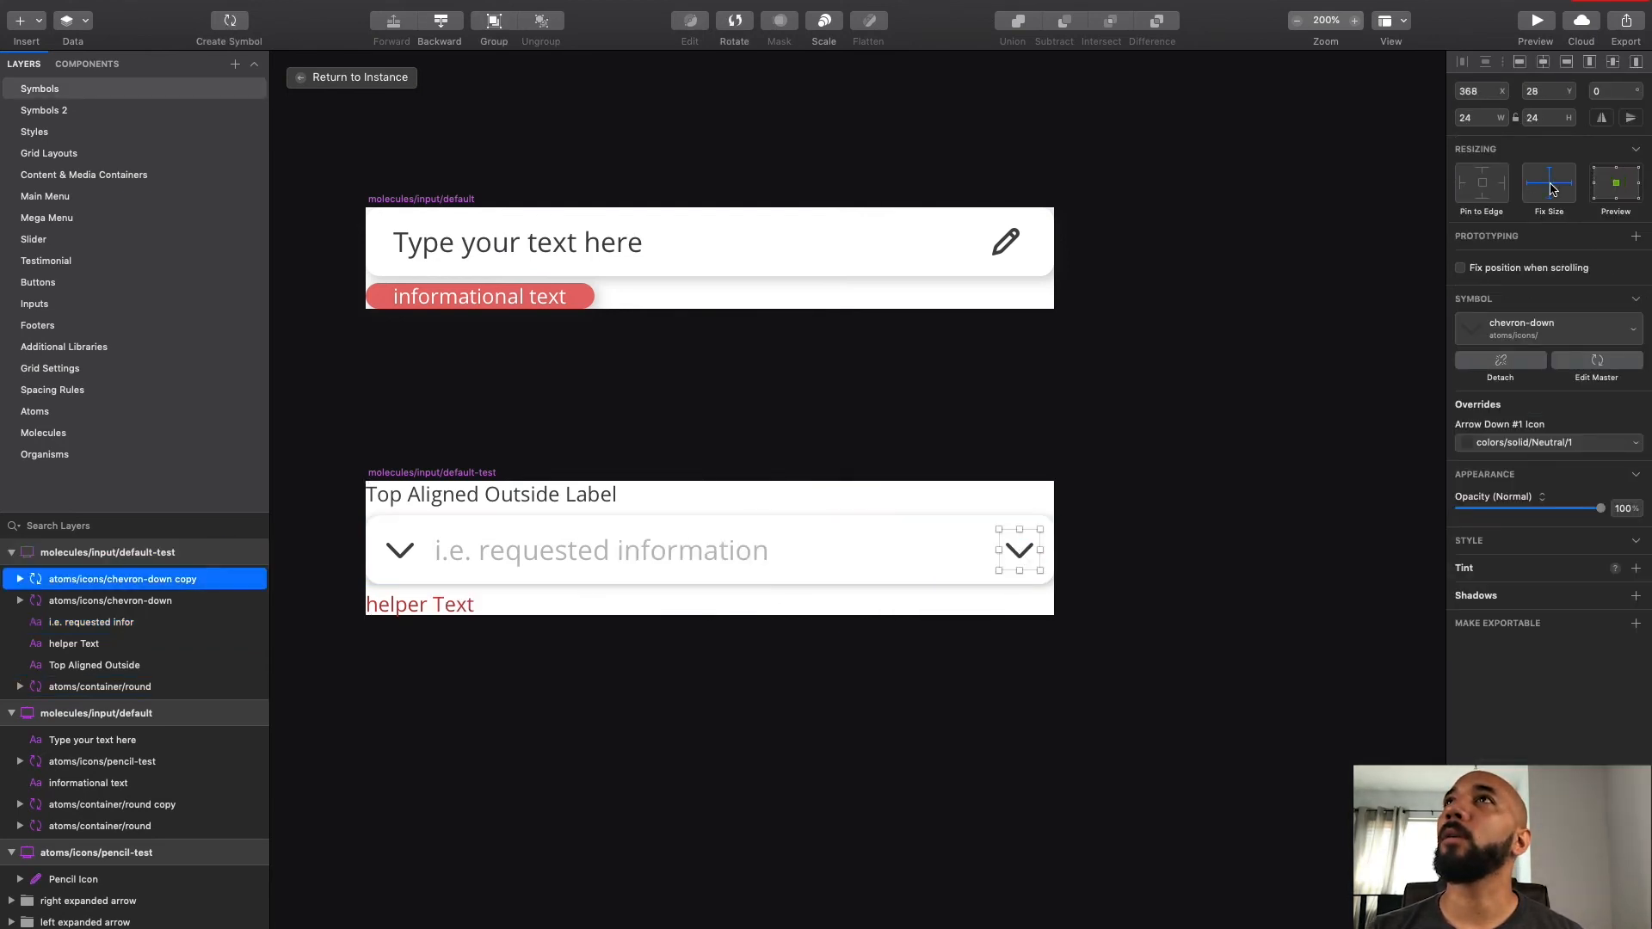
pyautogui.click(1503, 188)
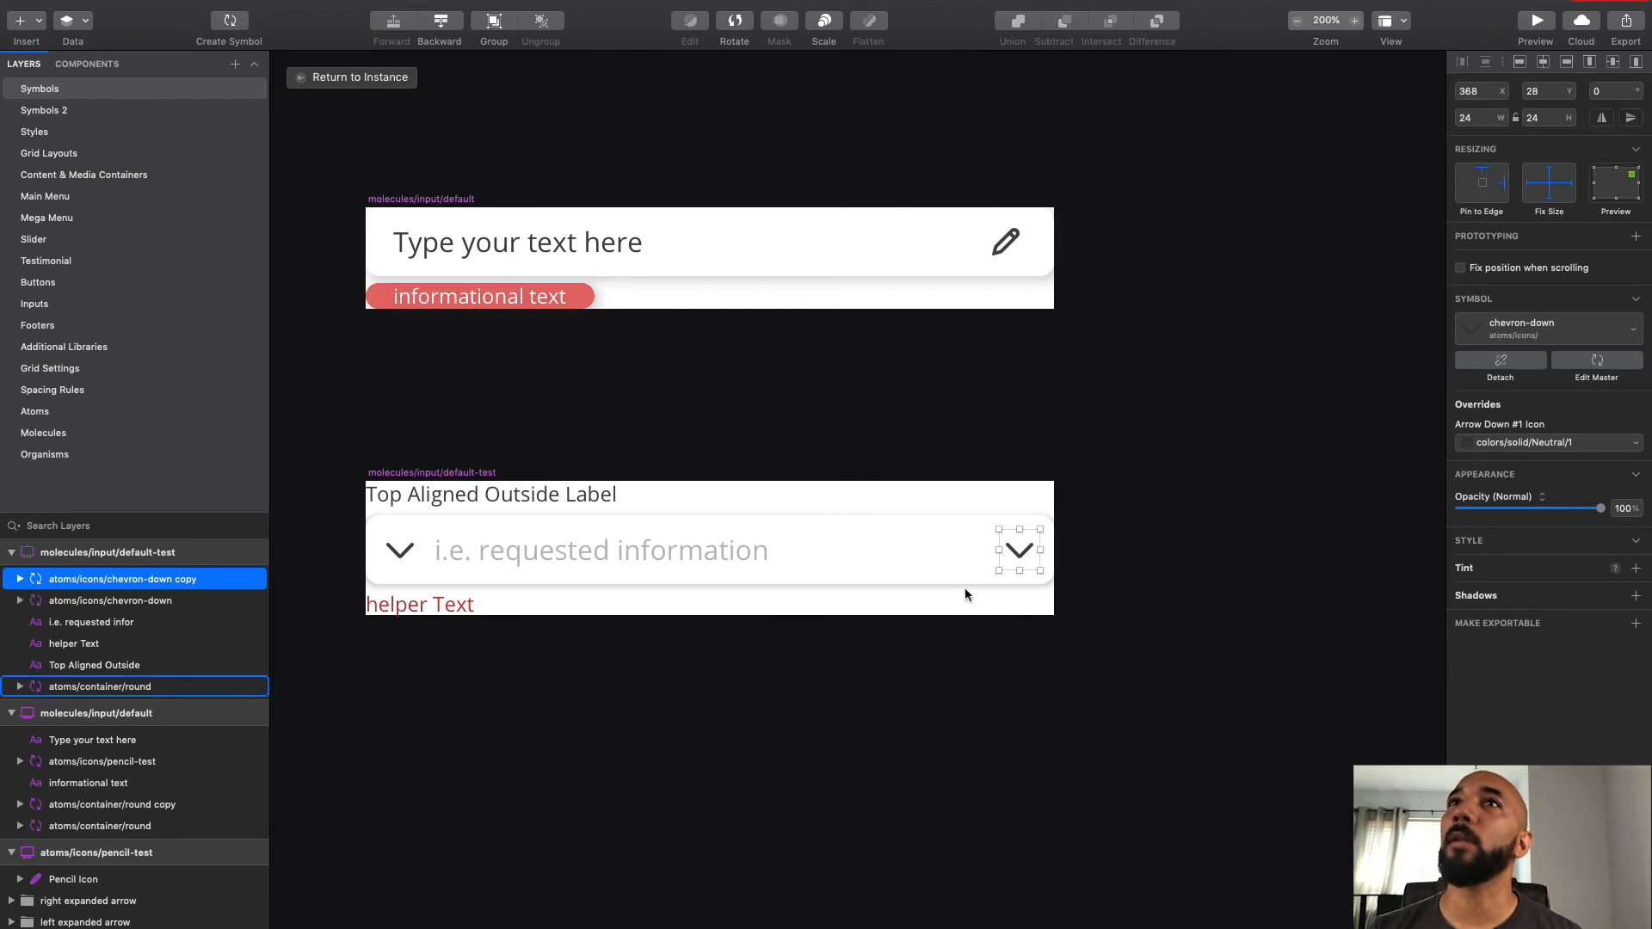
# Step: Pin the atoms/container/round layer in default-test to the left, top and right edges and fix its height
pyautogui.click(856, 574)
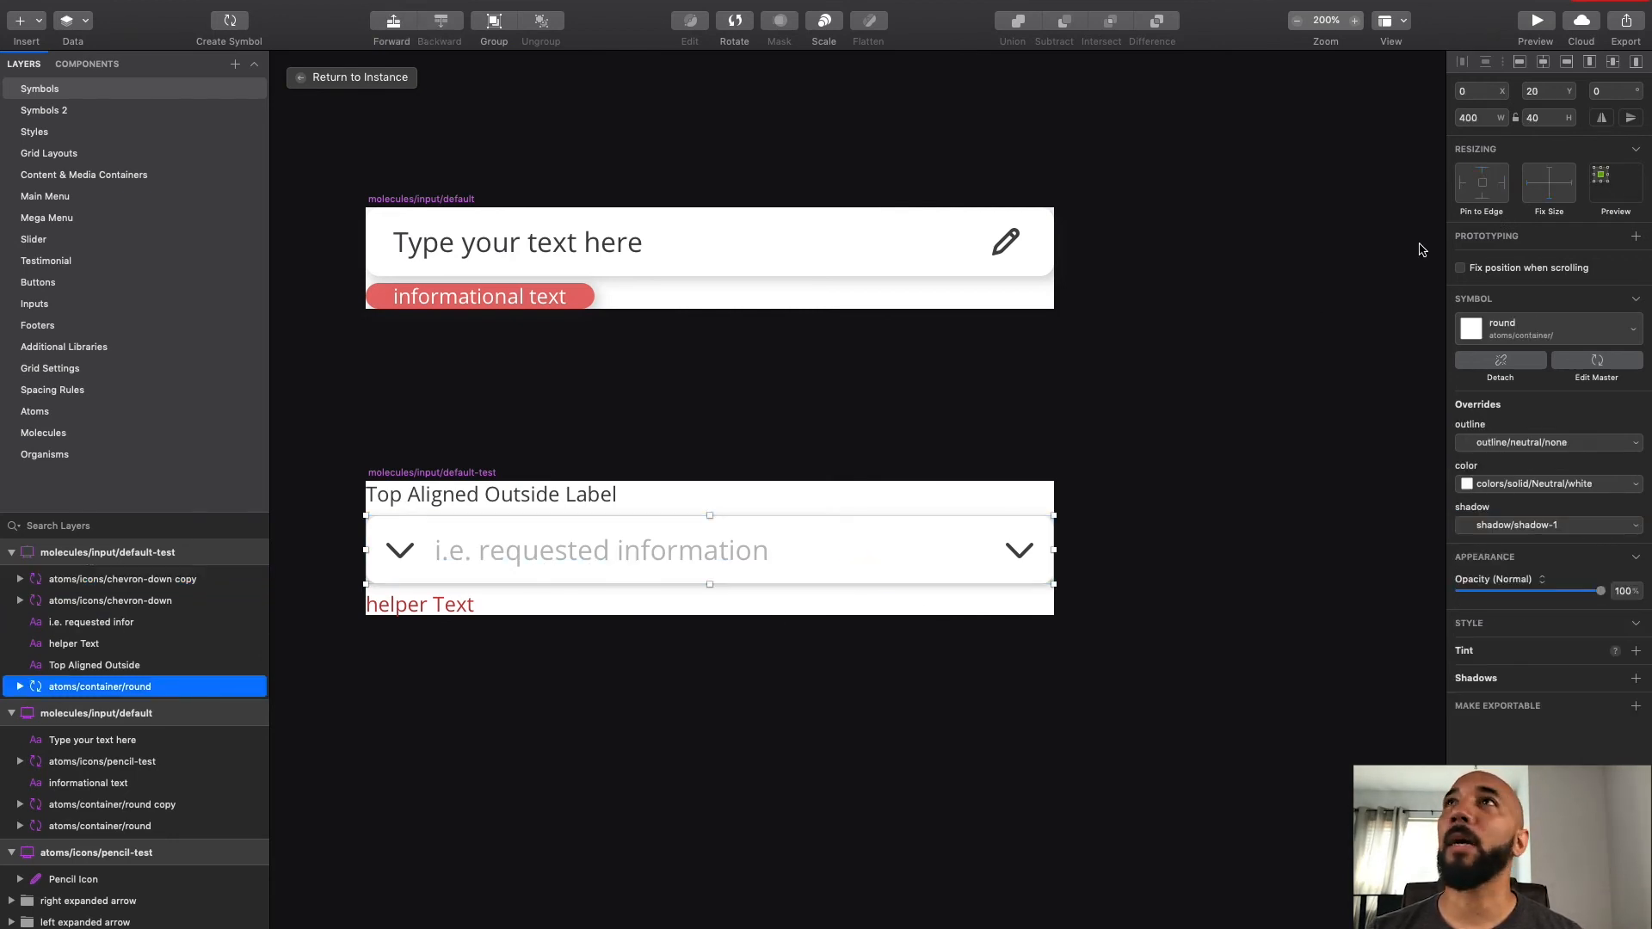
pyautogui.click(1483, 189)
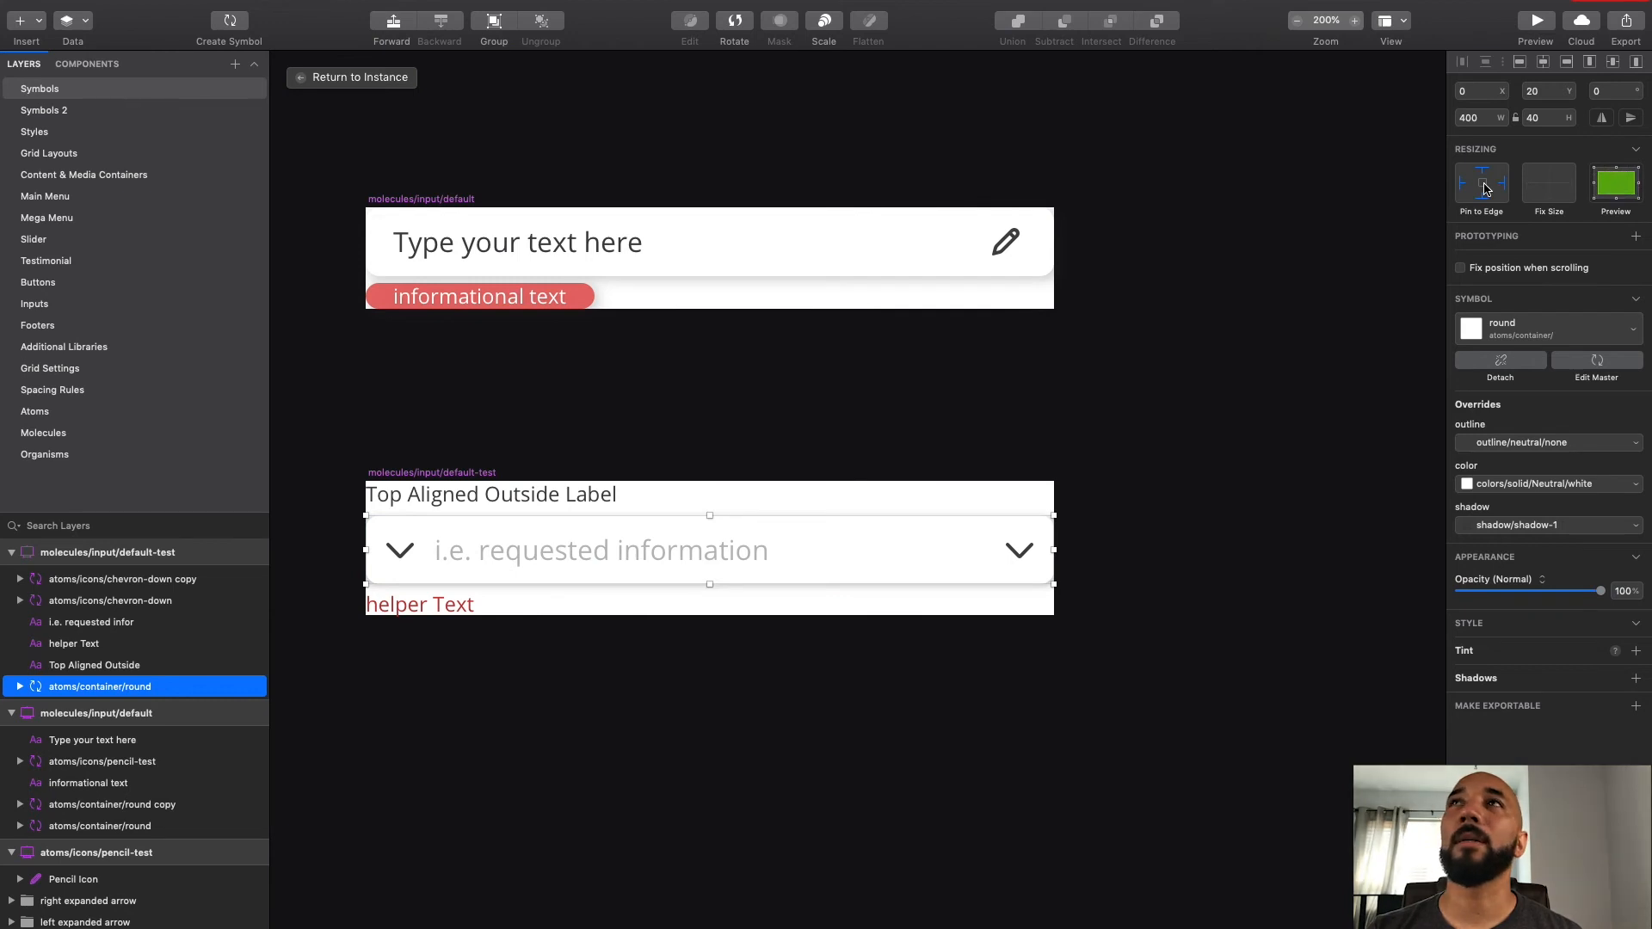
pyautogui.click(1483, 197)
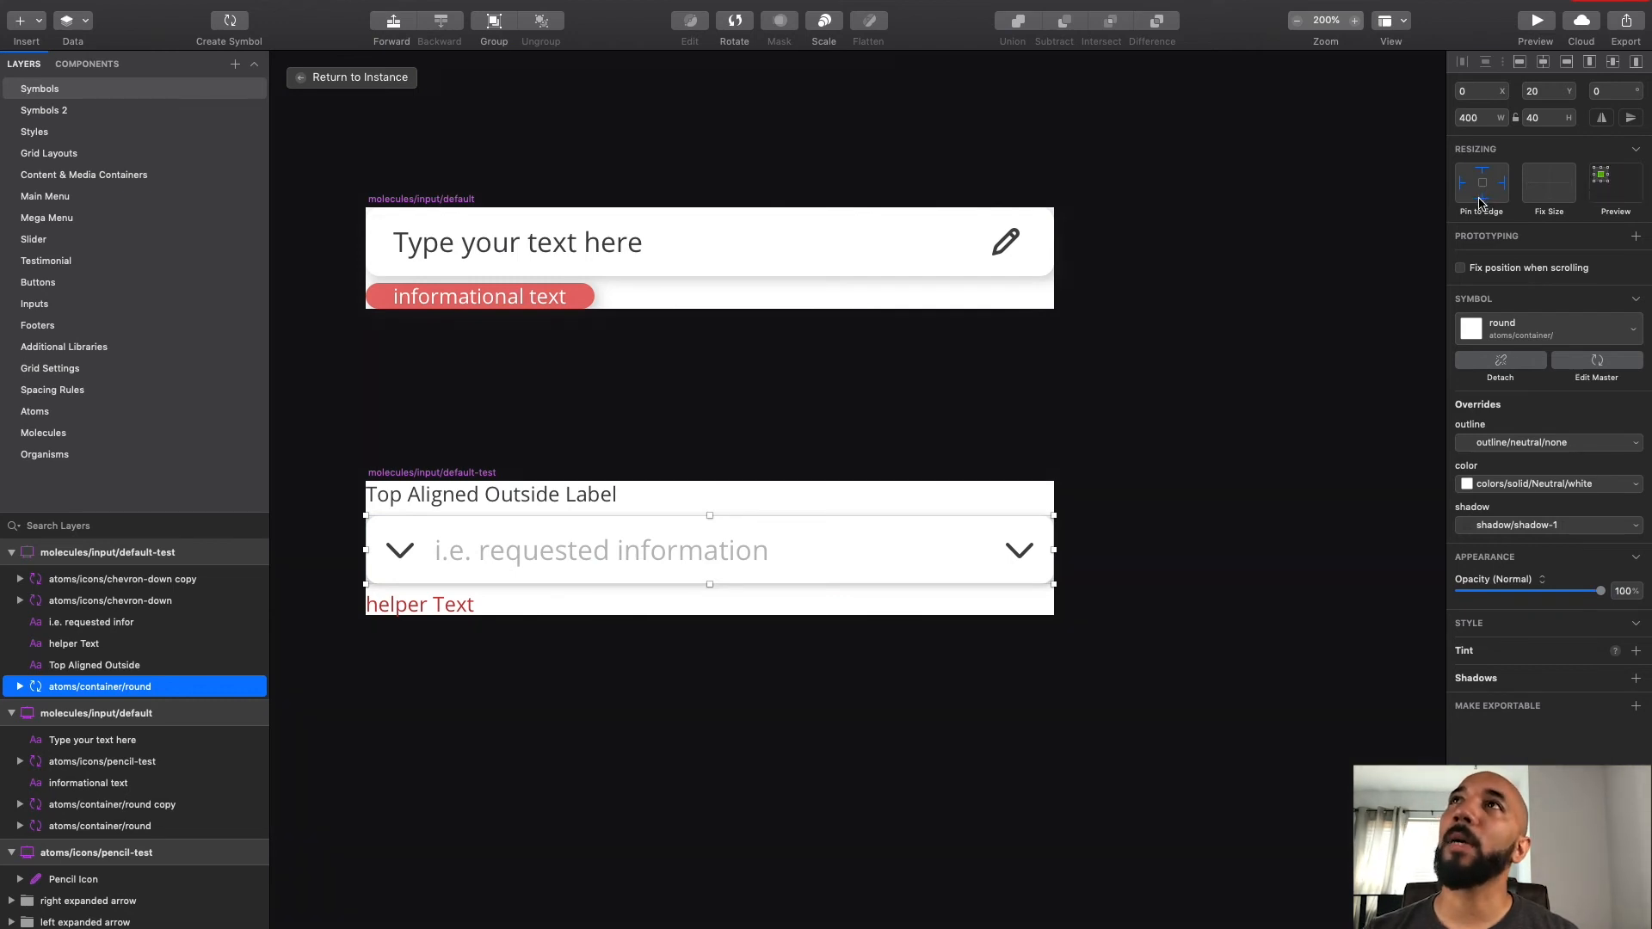
pyautogui.click(1482, 200)
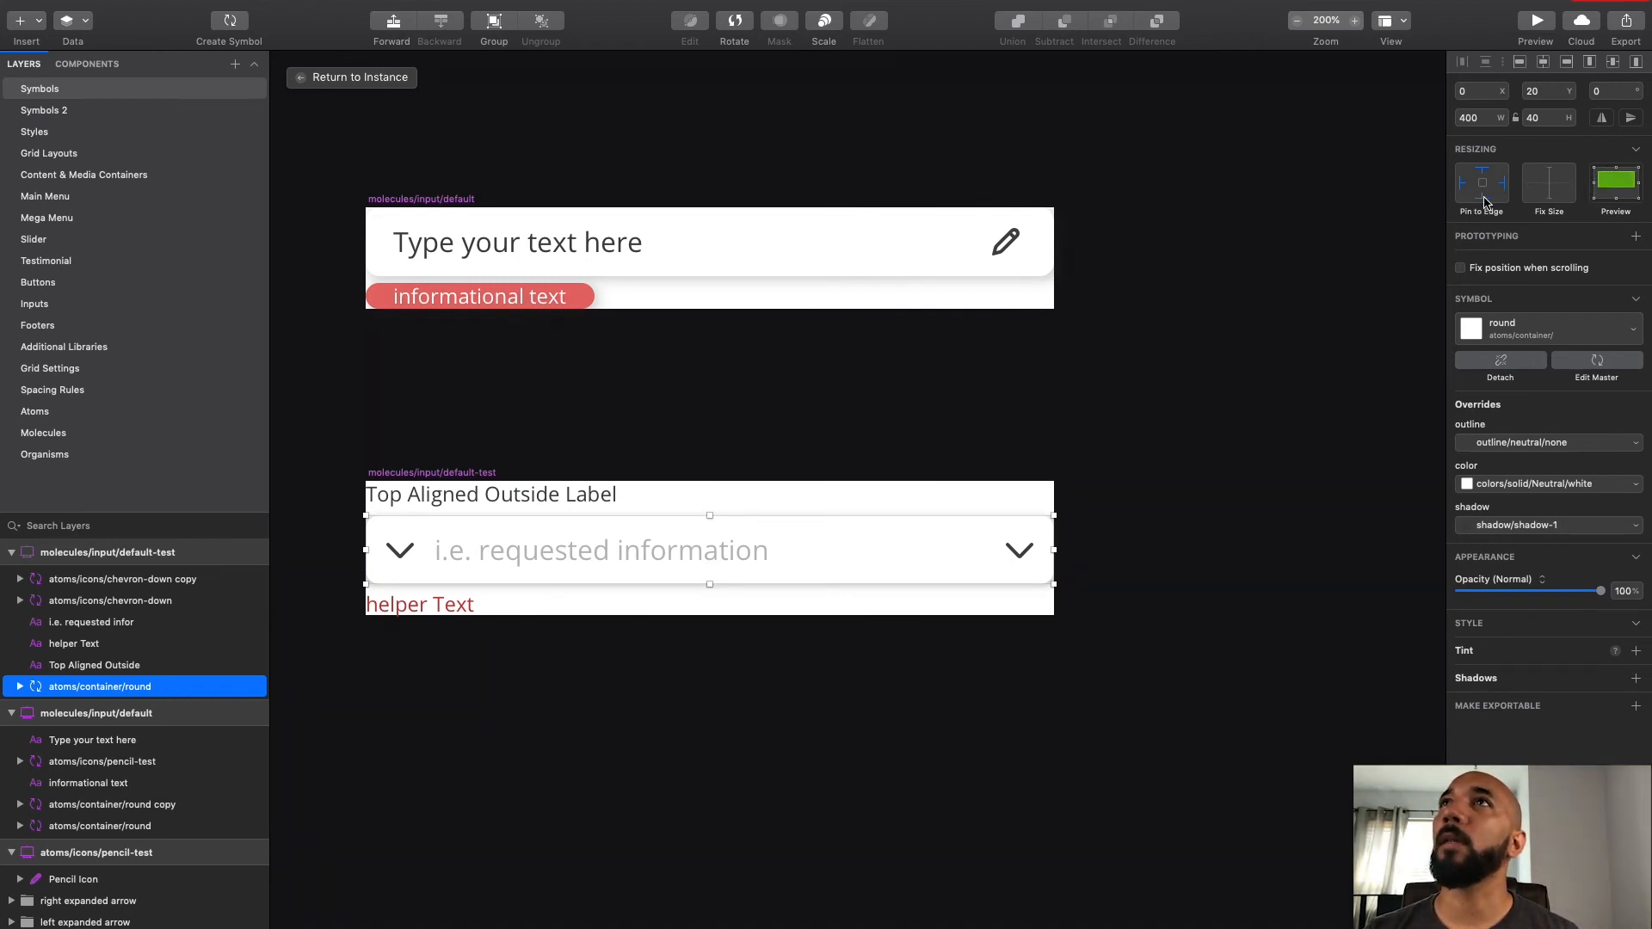
pyautogui.click(1545, 180)
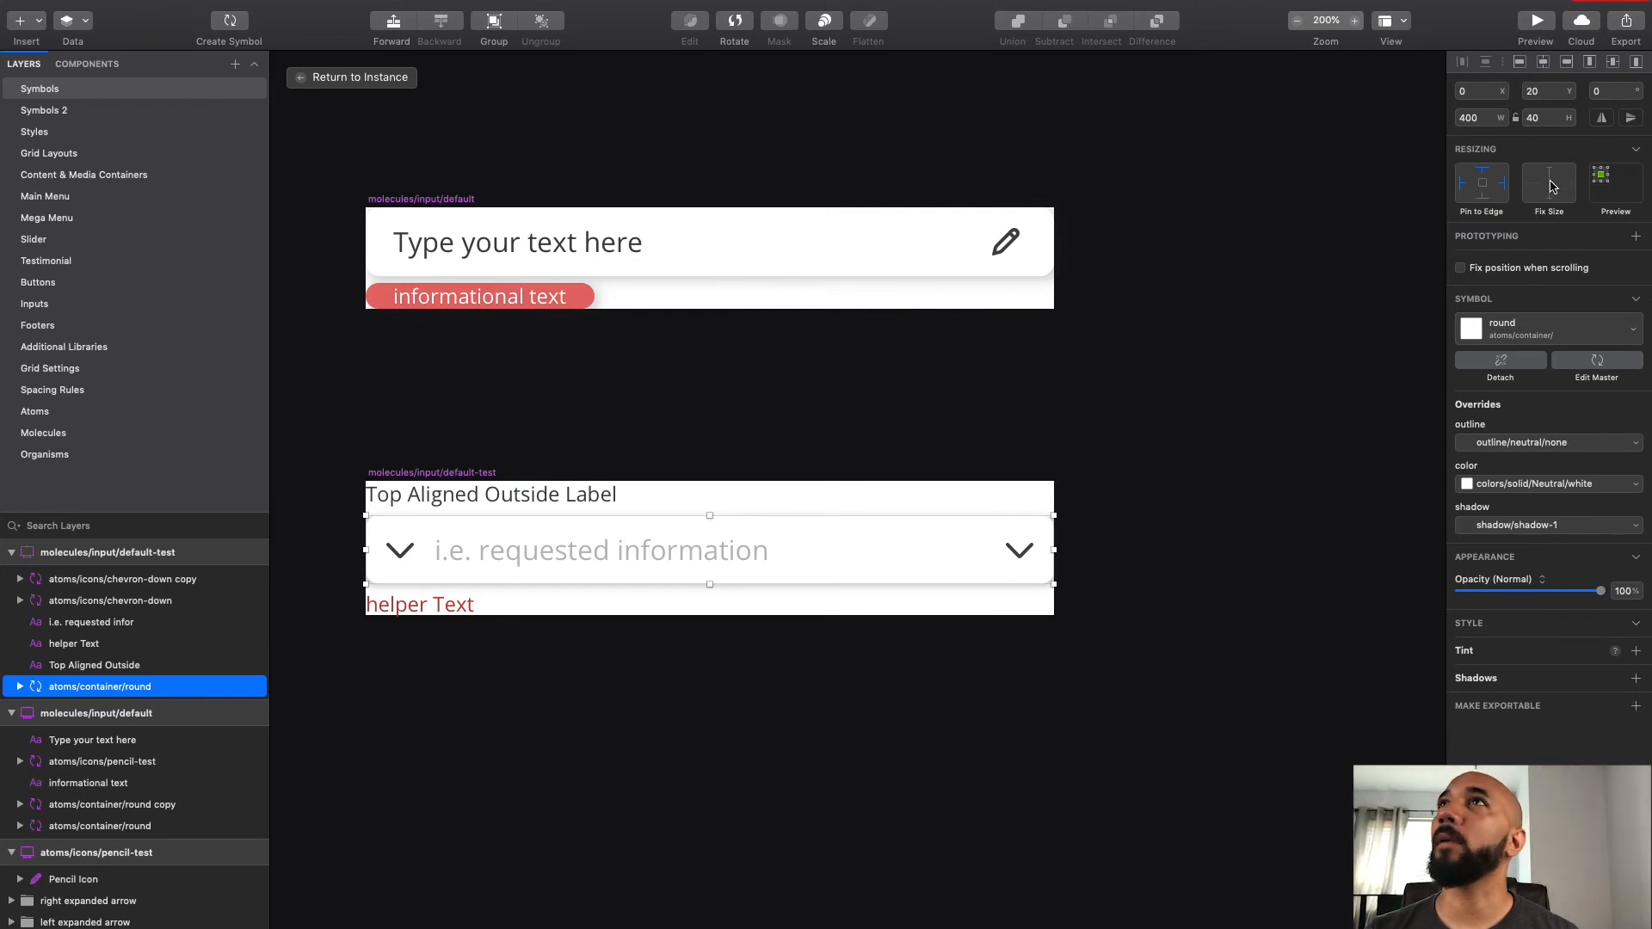
pyautogui.click(1548, 177)
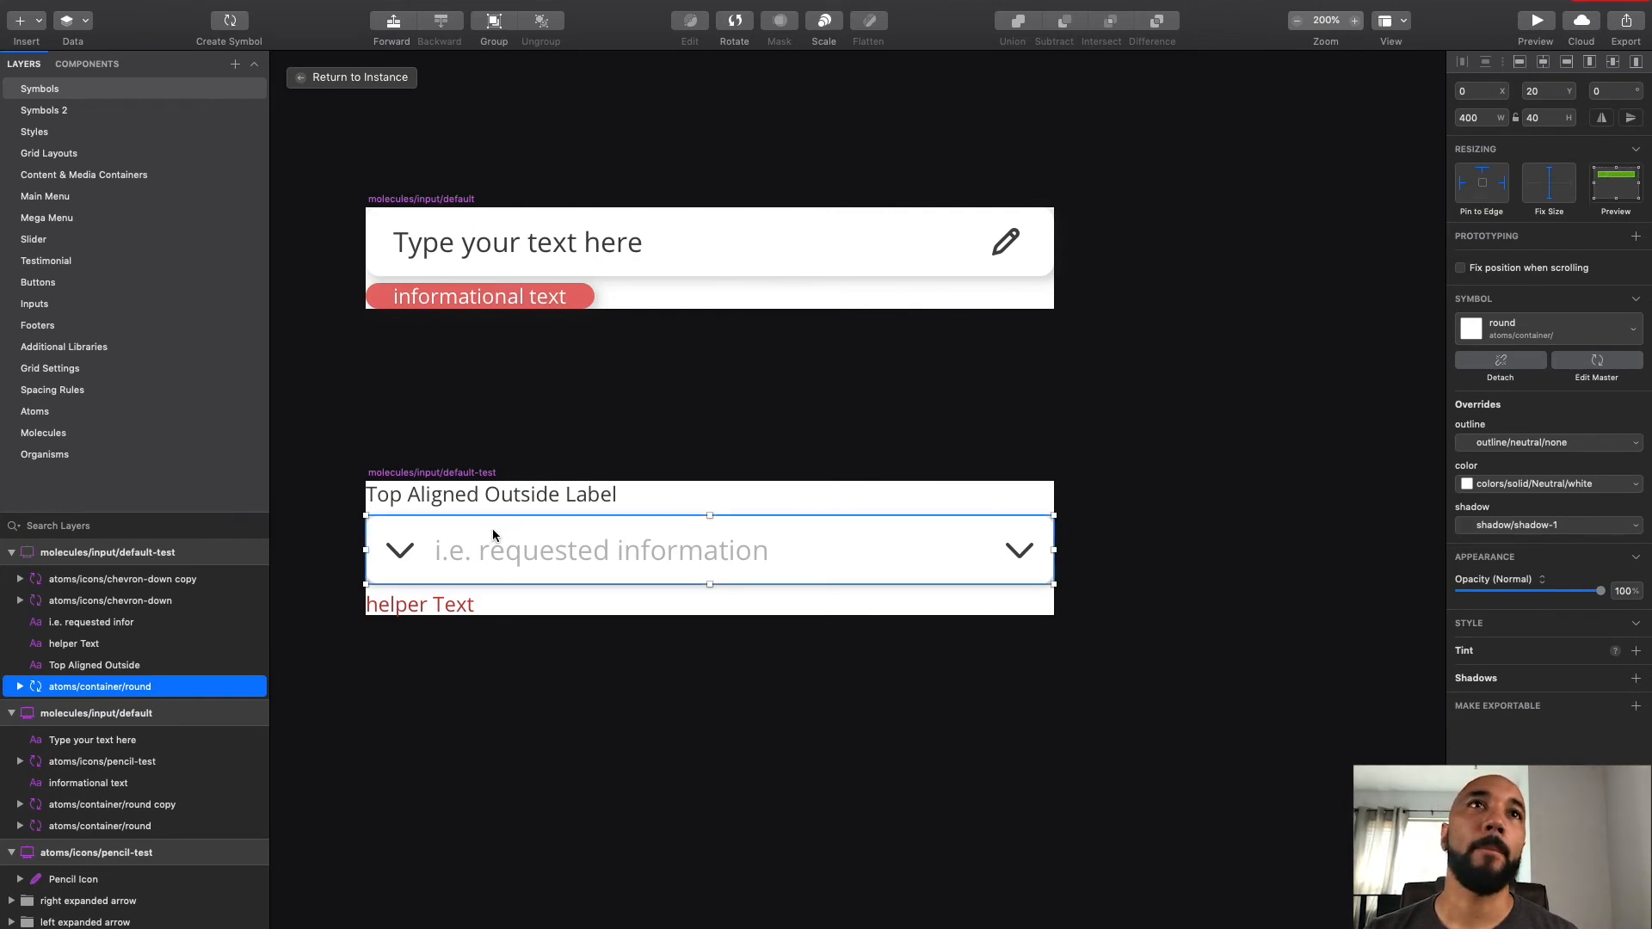
# Step: Pin the helper text to the left and top edges and widen its text box to 400
pyautogui.click(437, 609)
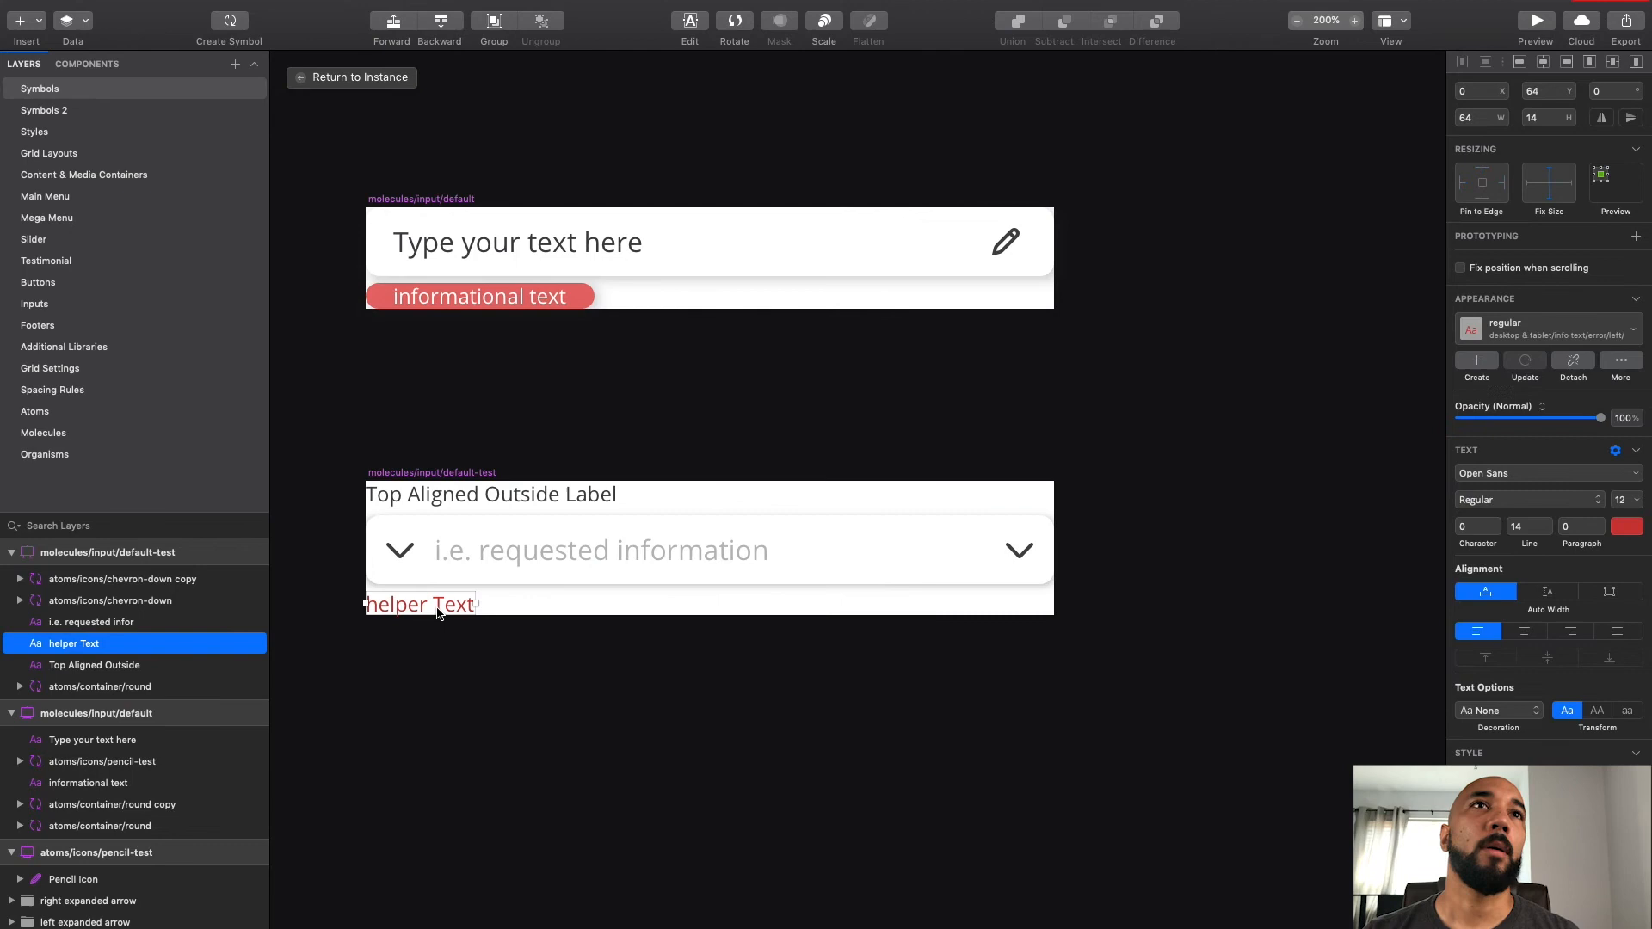
pyautogui.click(1463, 184)
pyautogui.click(1482, 171)
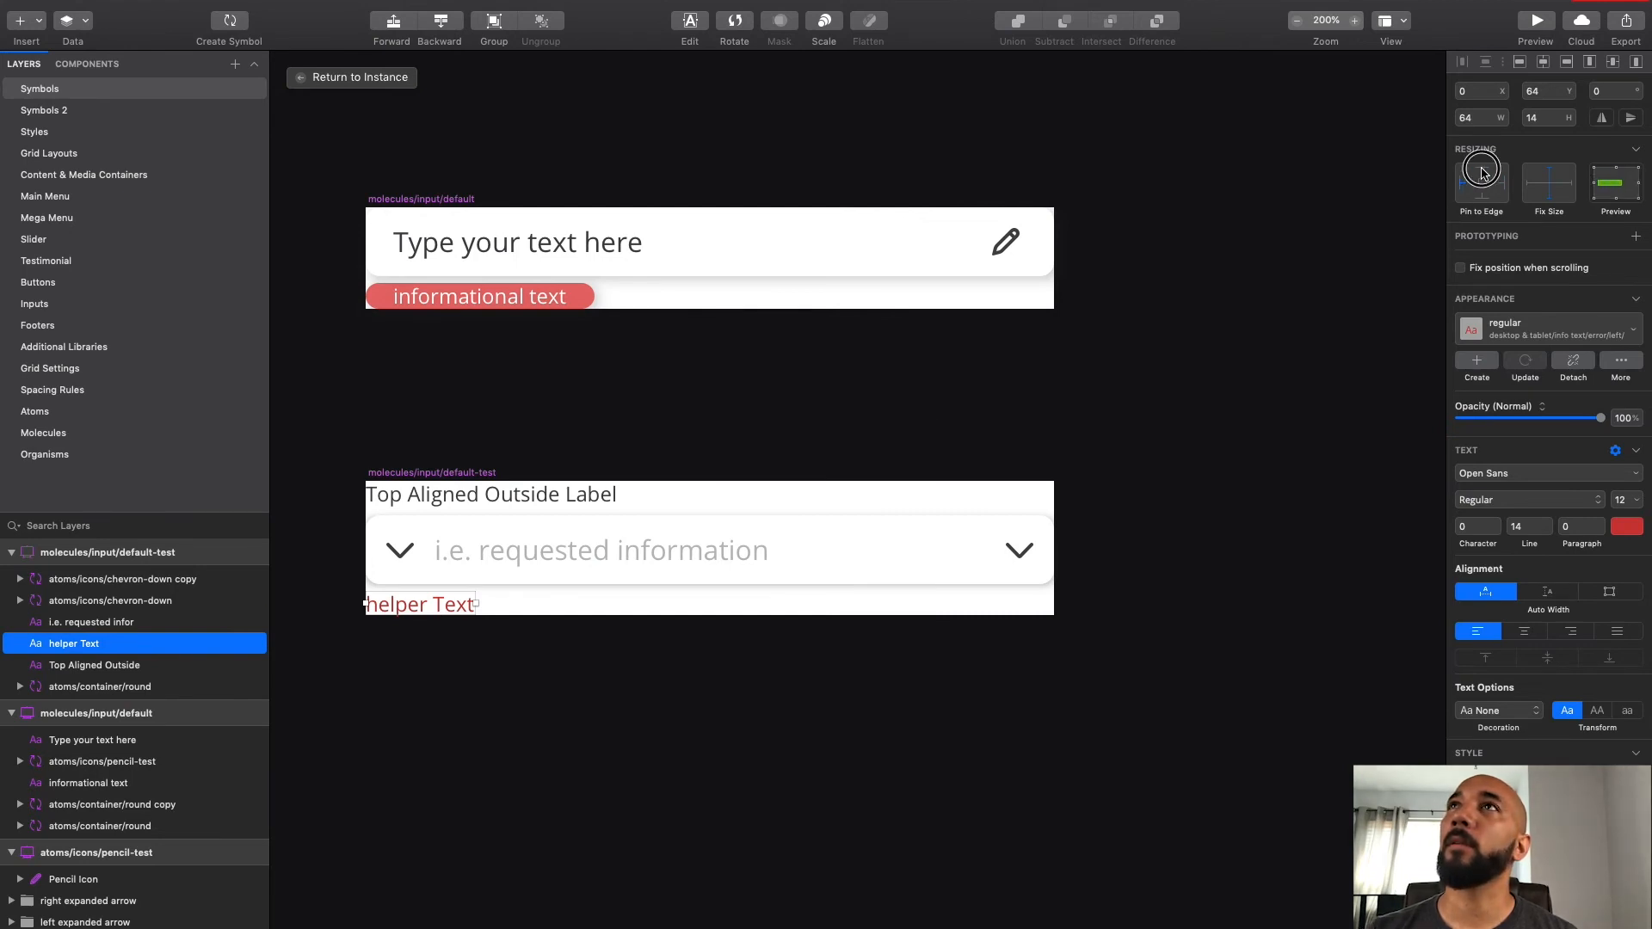
pyautogui.click(1549, 183)
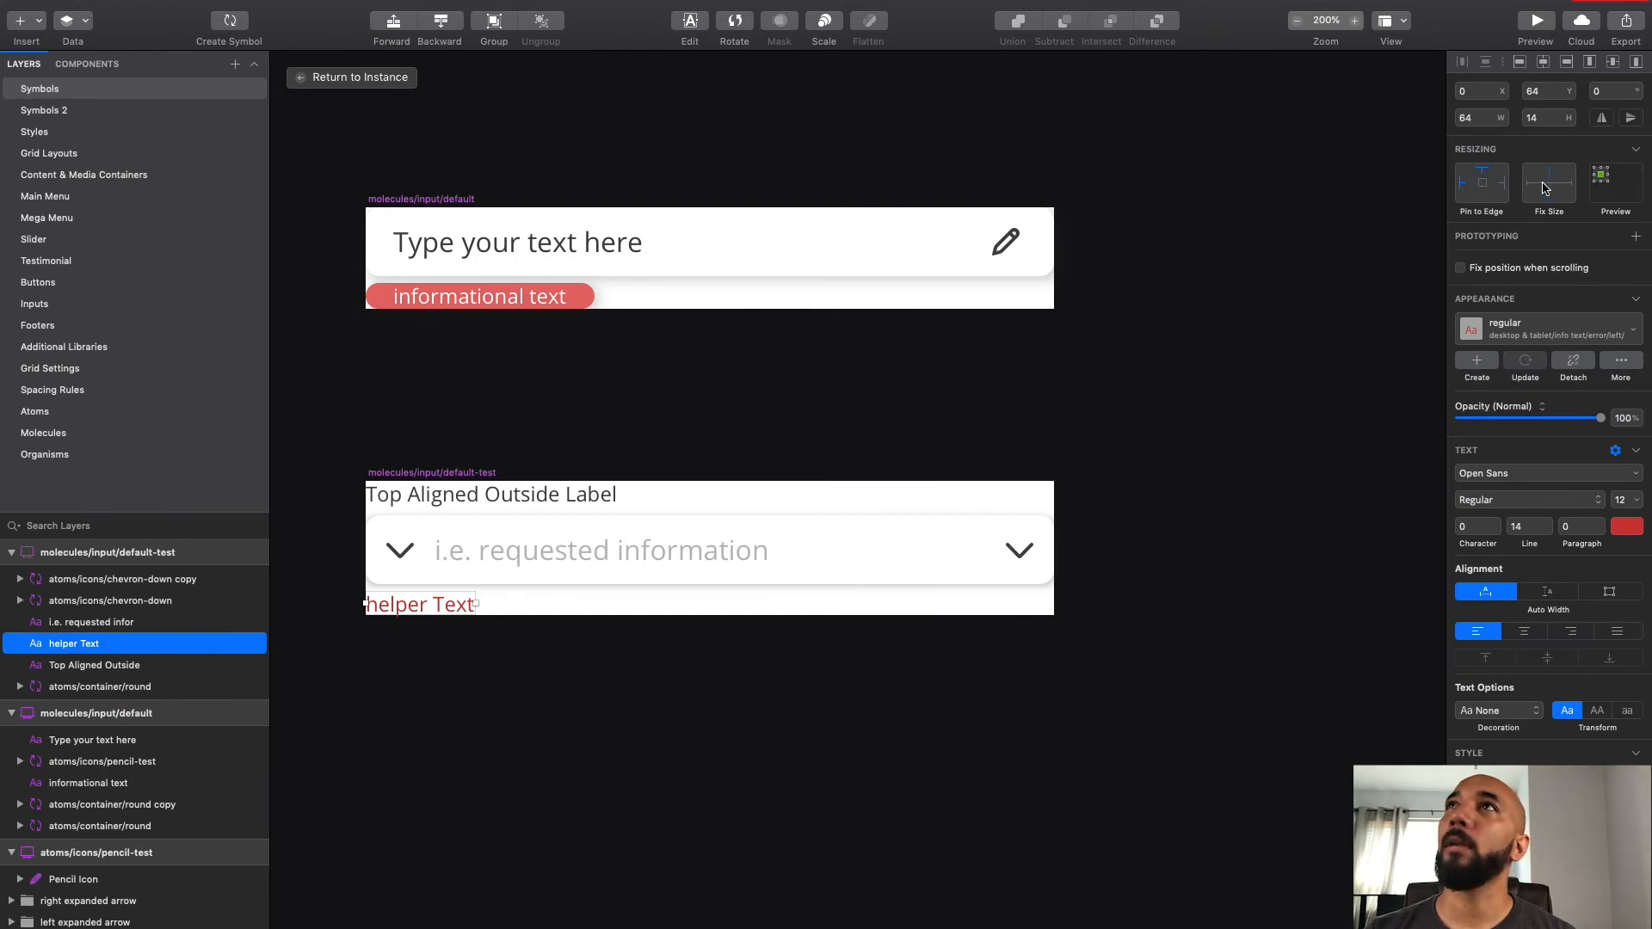
pyautogui.click(1540, 191)
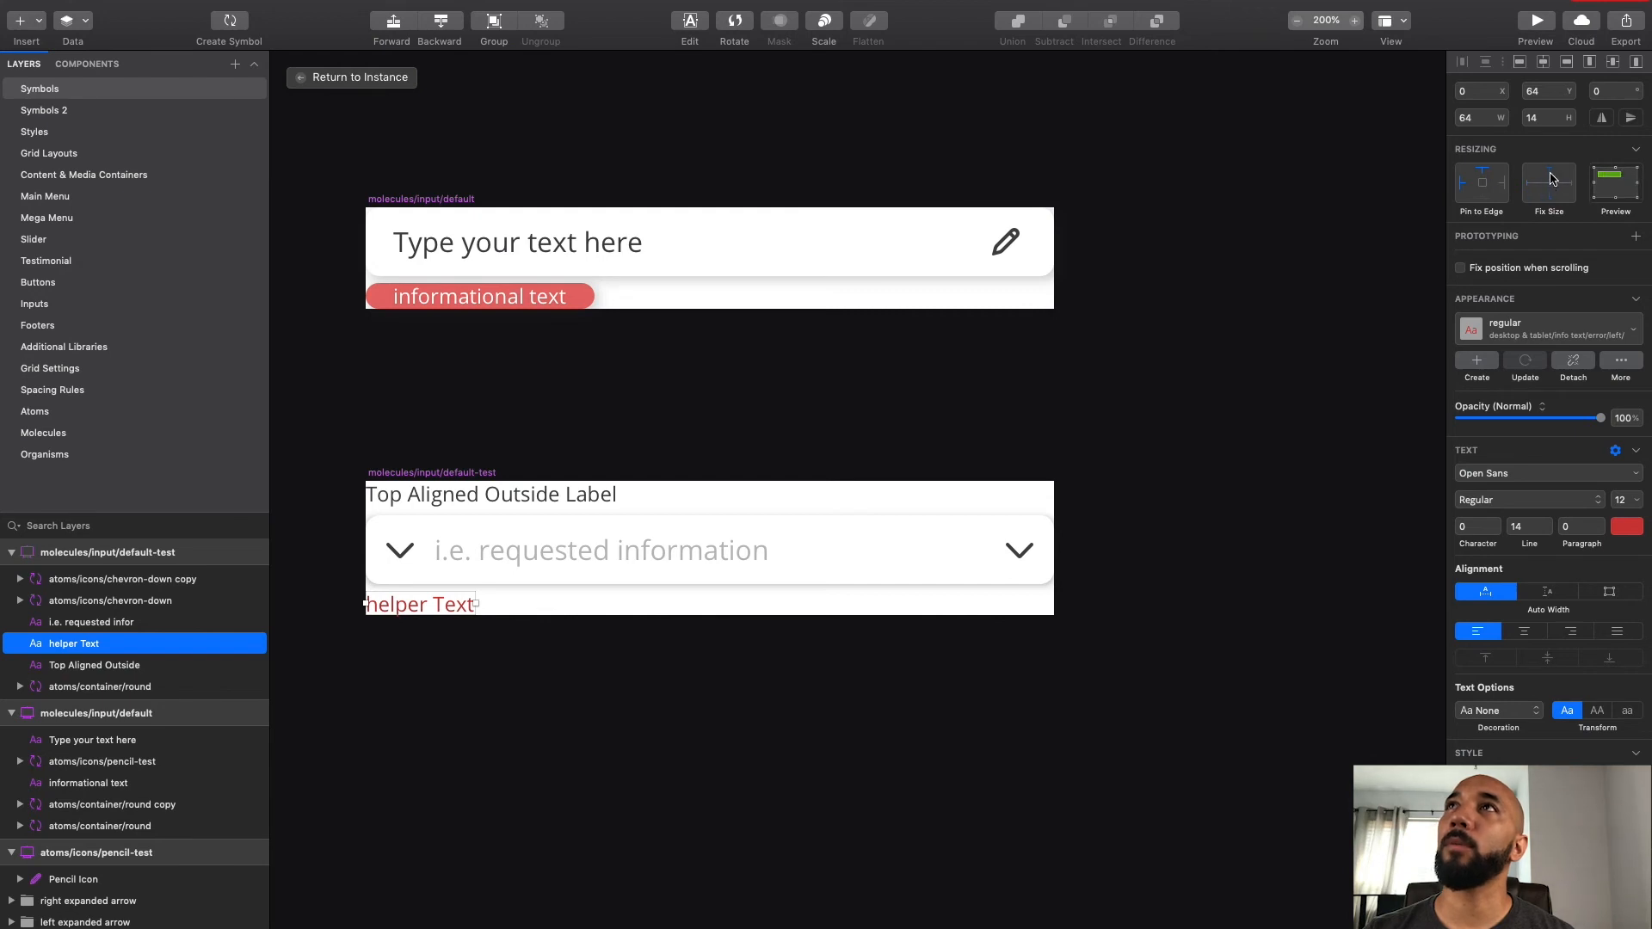
pyautogui.click(1553, 179)
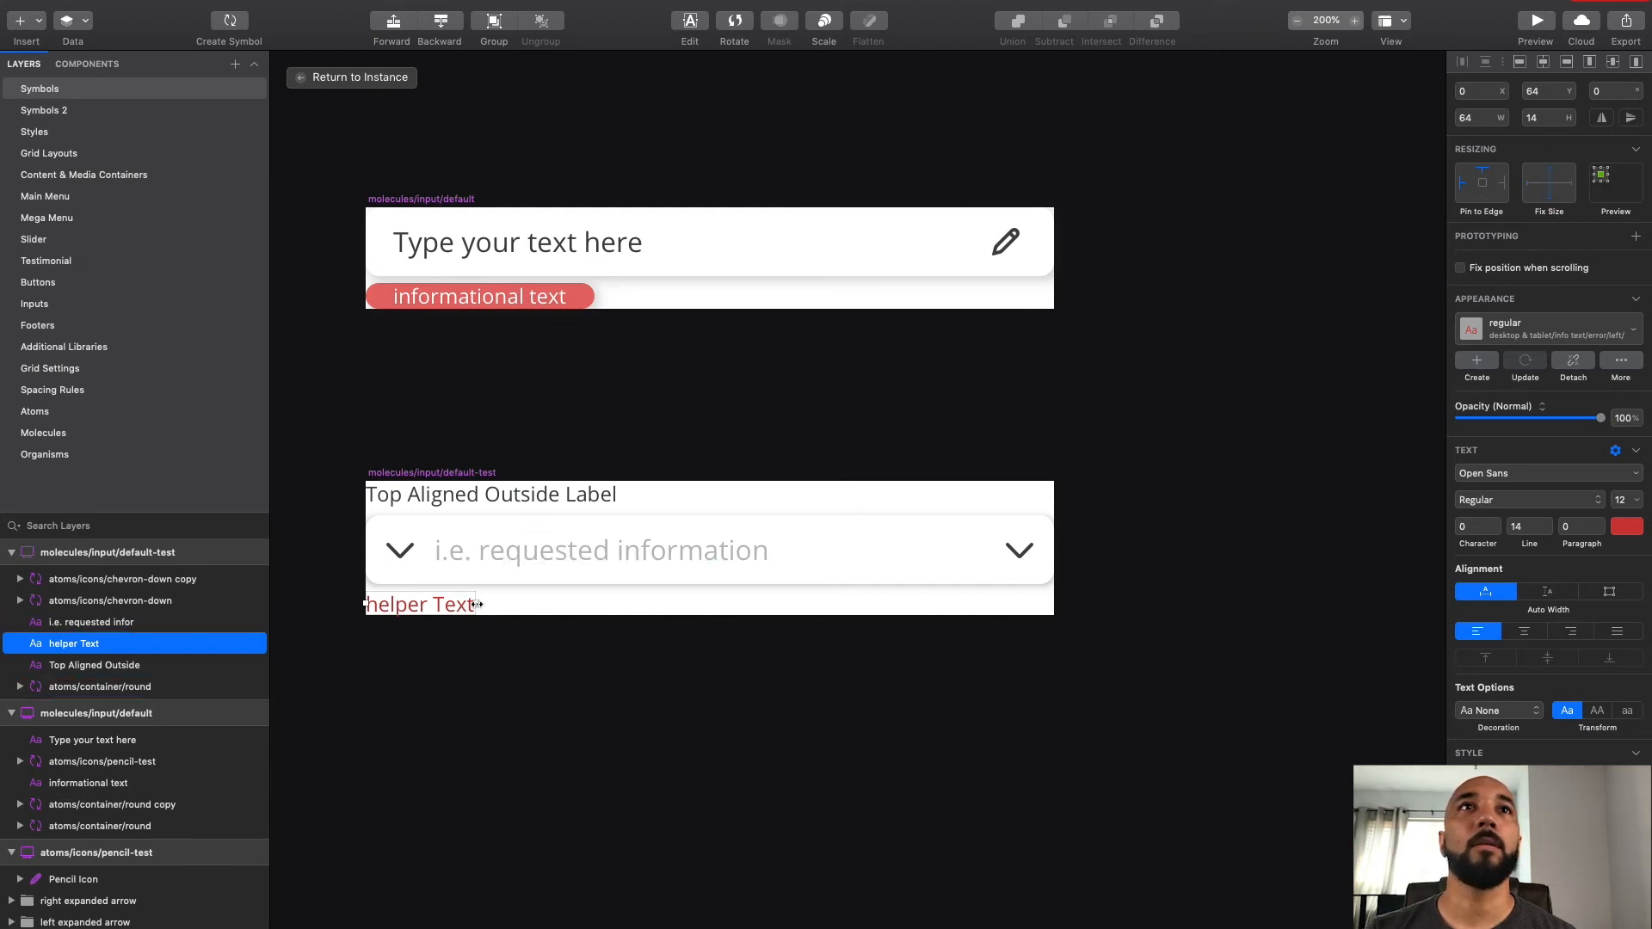
pyautogui.moveTo(477, 605); pyautogui.dragTo(1053, 602)
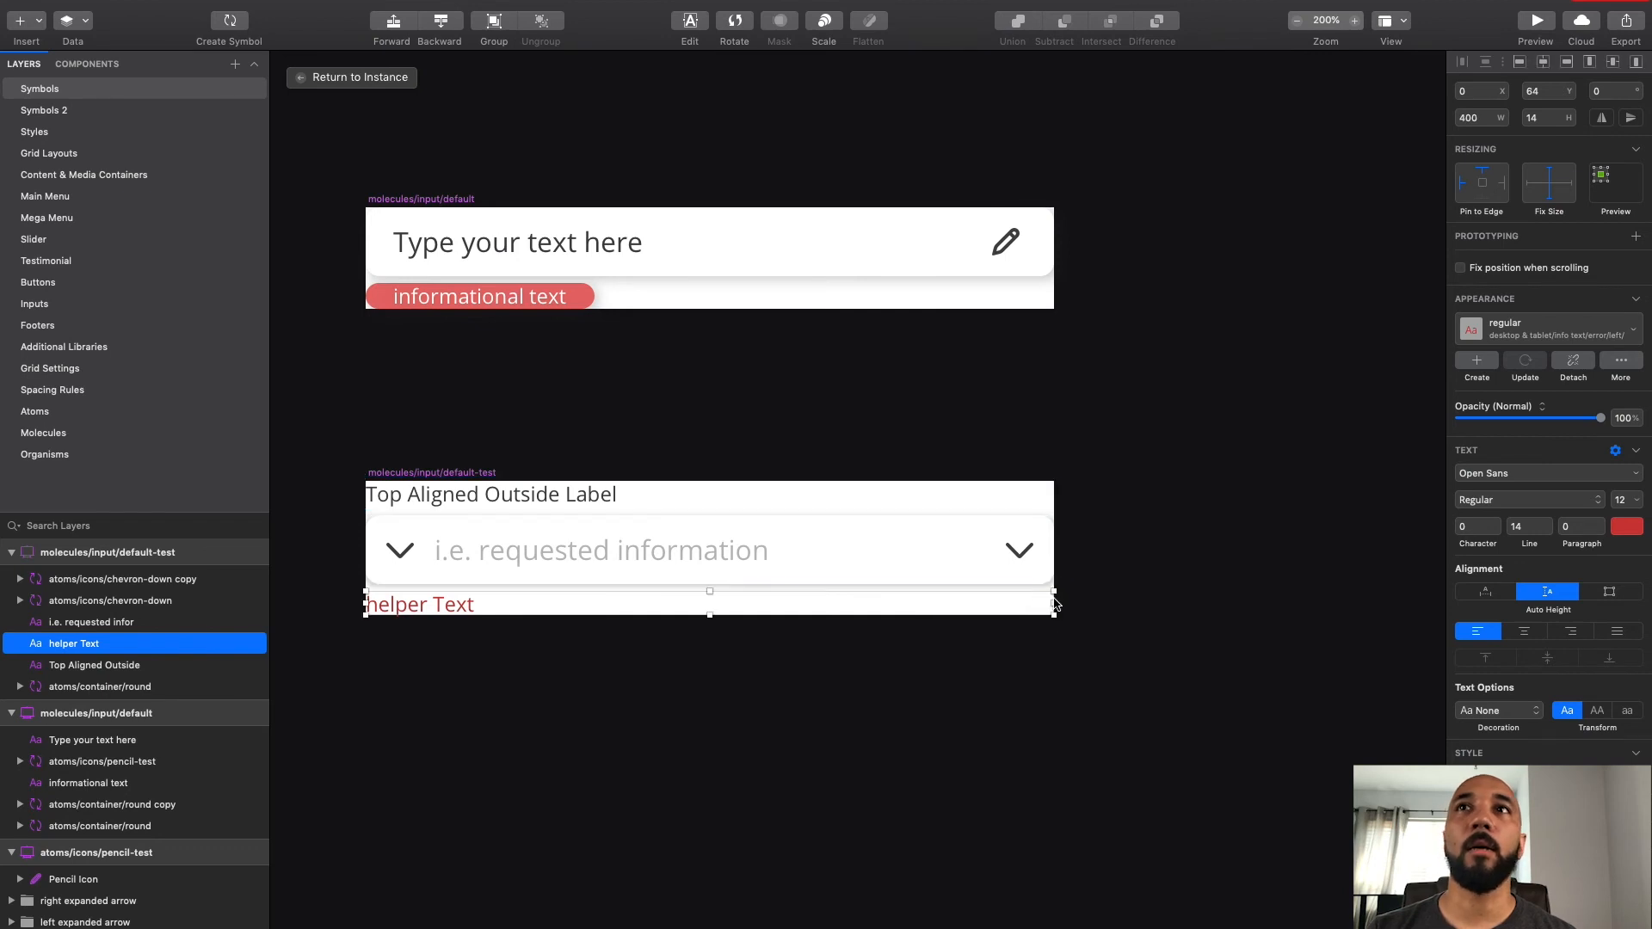
pyautogui.click(1150, 548)
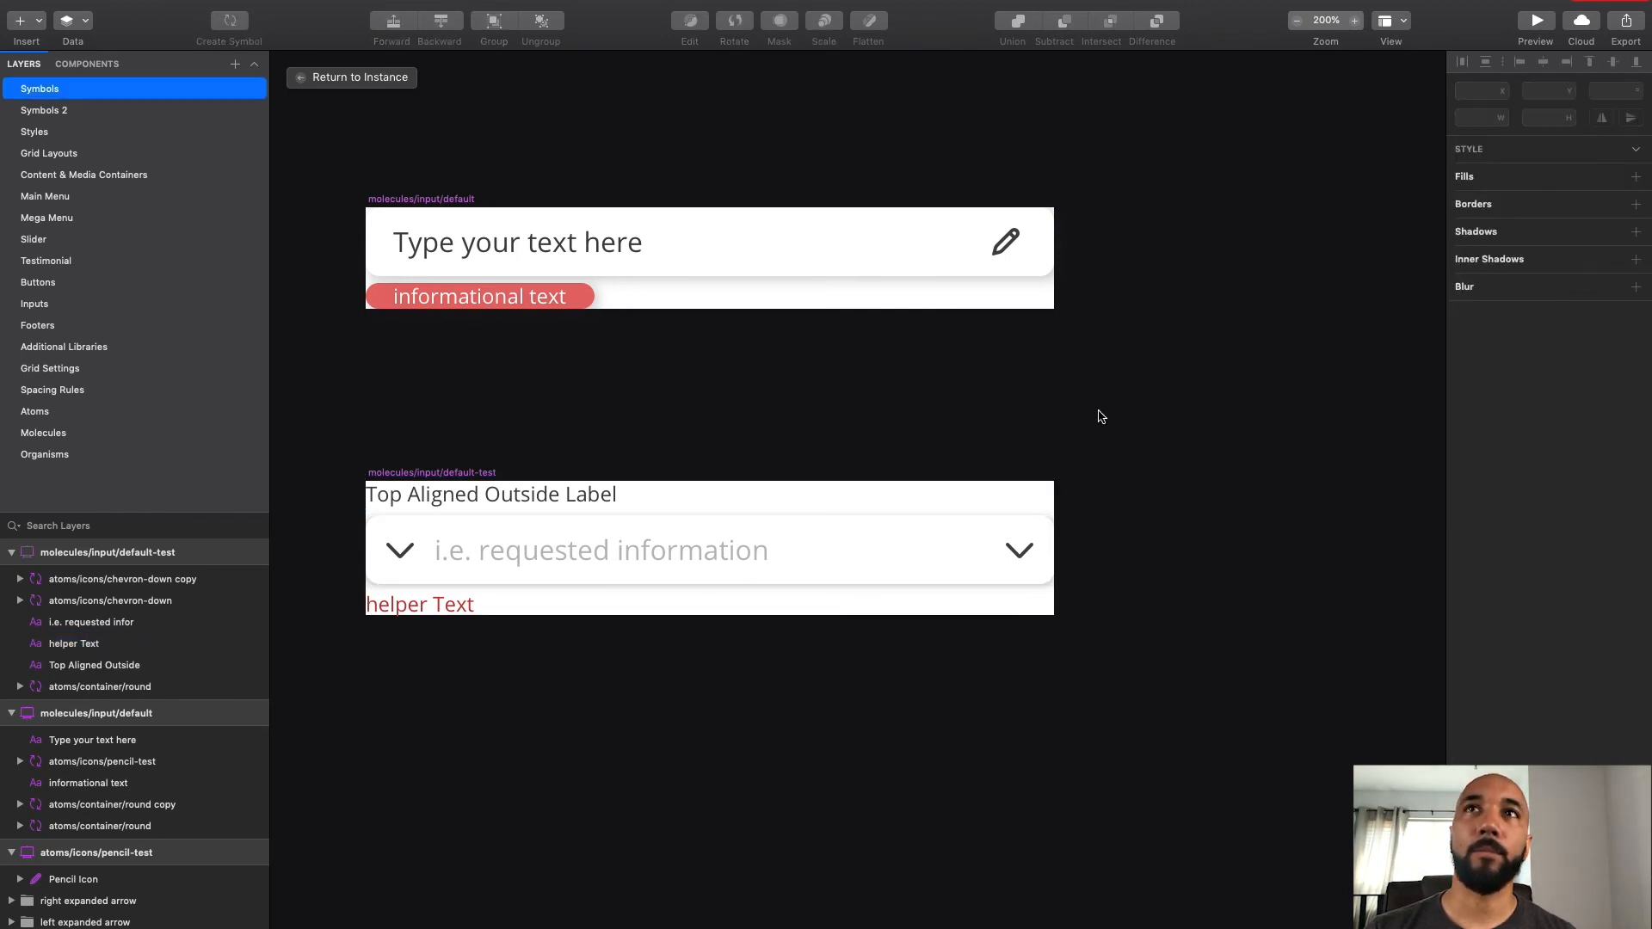
# Step: Delete the molecules/input/default-test instance from the artboard on the Inputs page
pyautogui.click(427, 474)
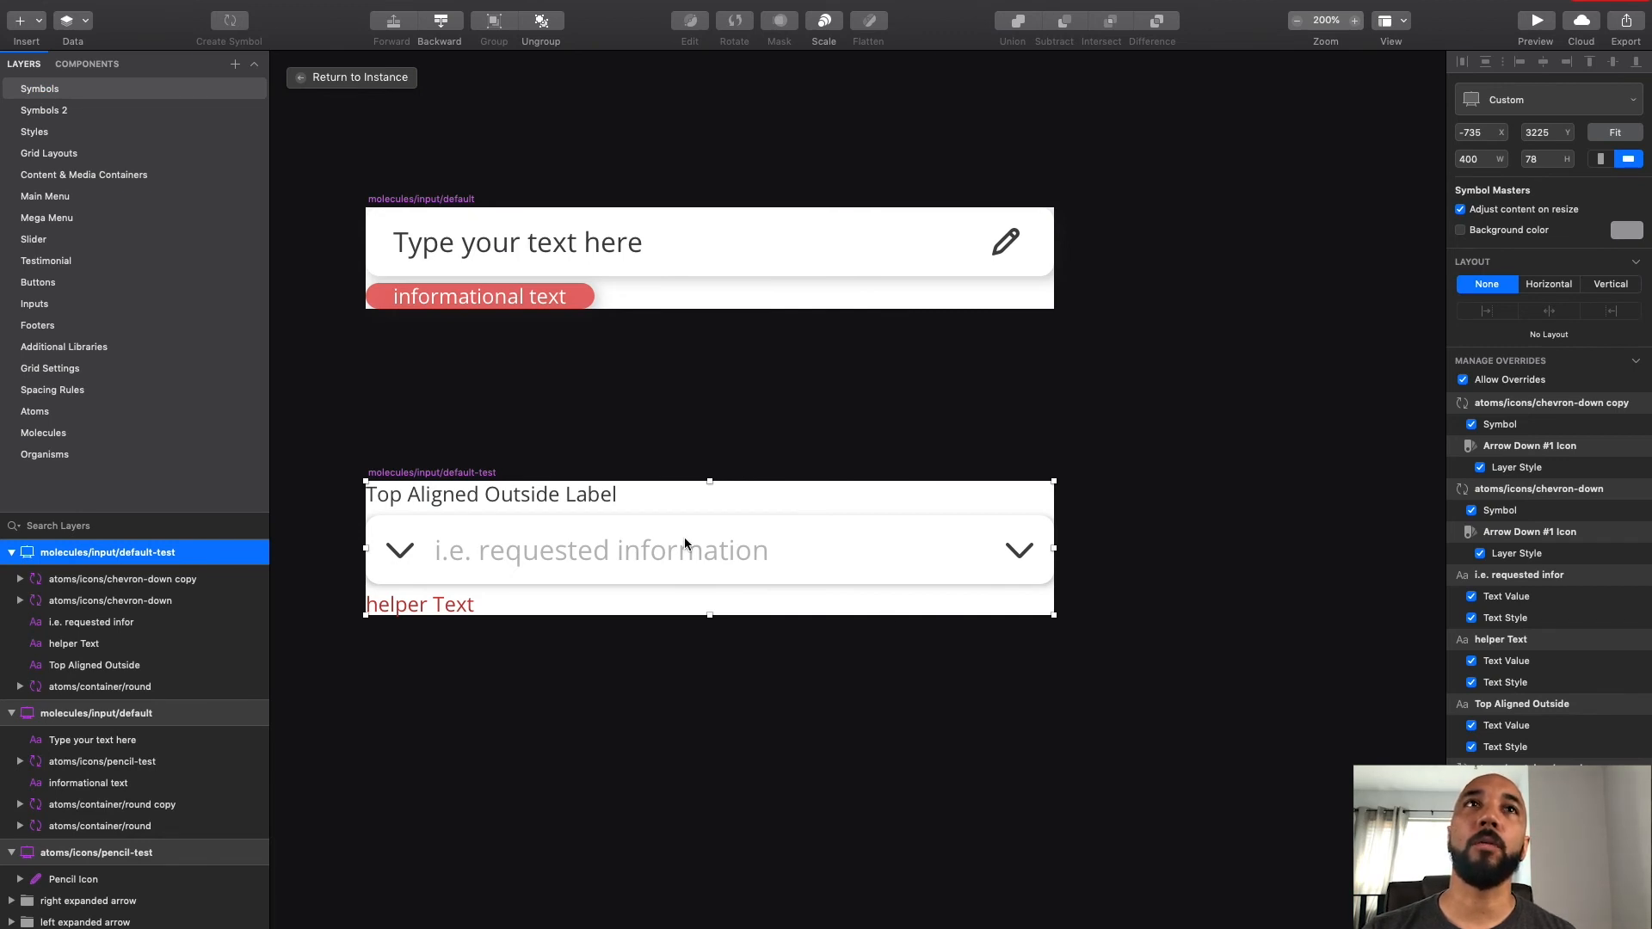
pyautogui.click(384, 127)
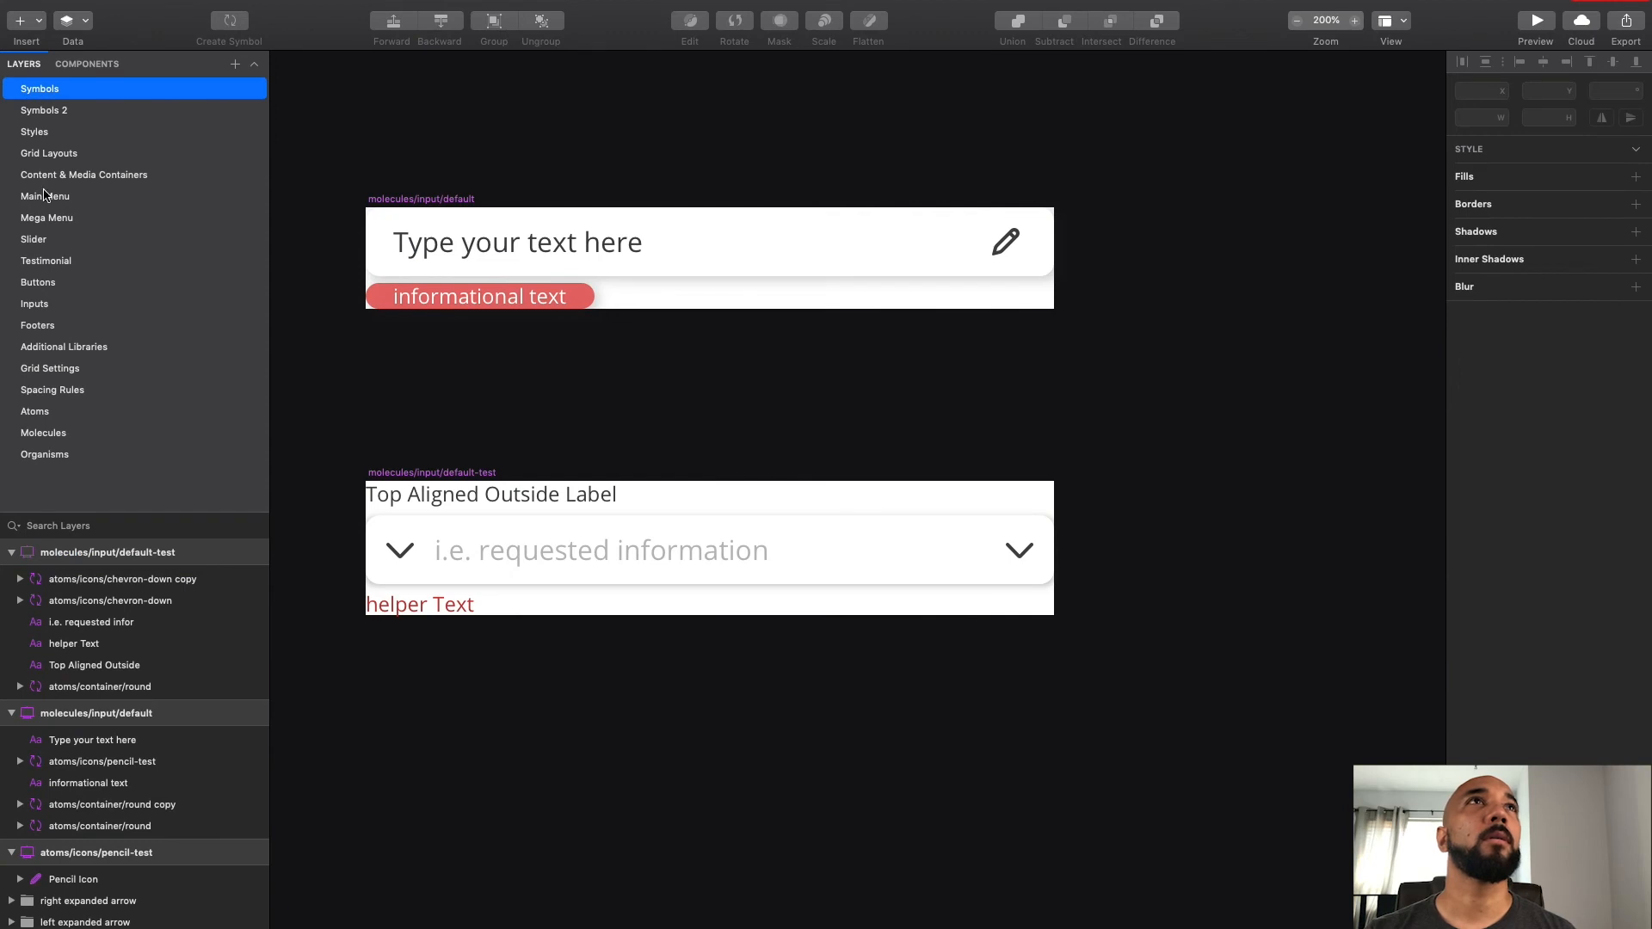
pyautogui.click(44, 303)
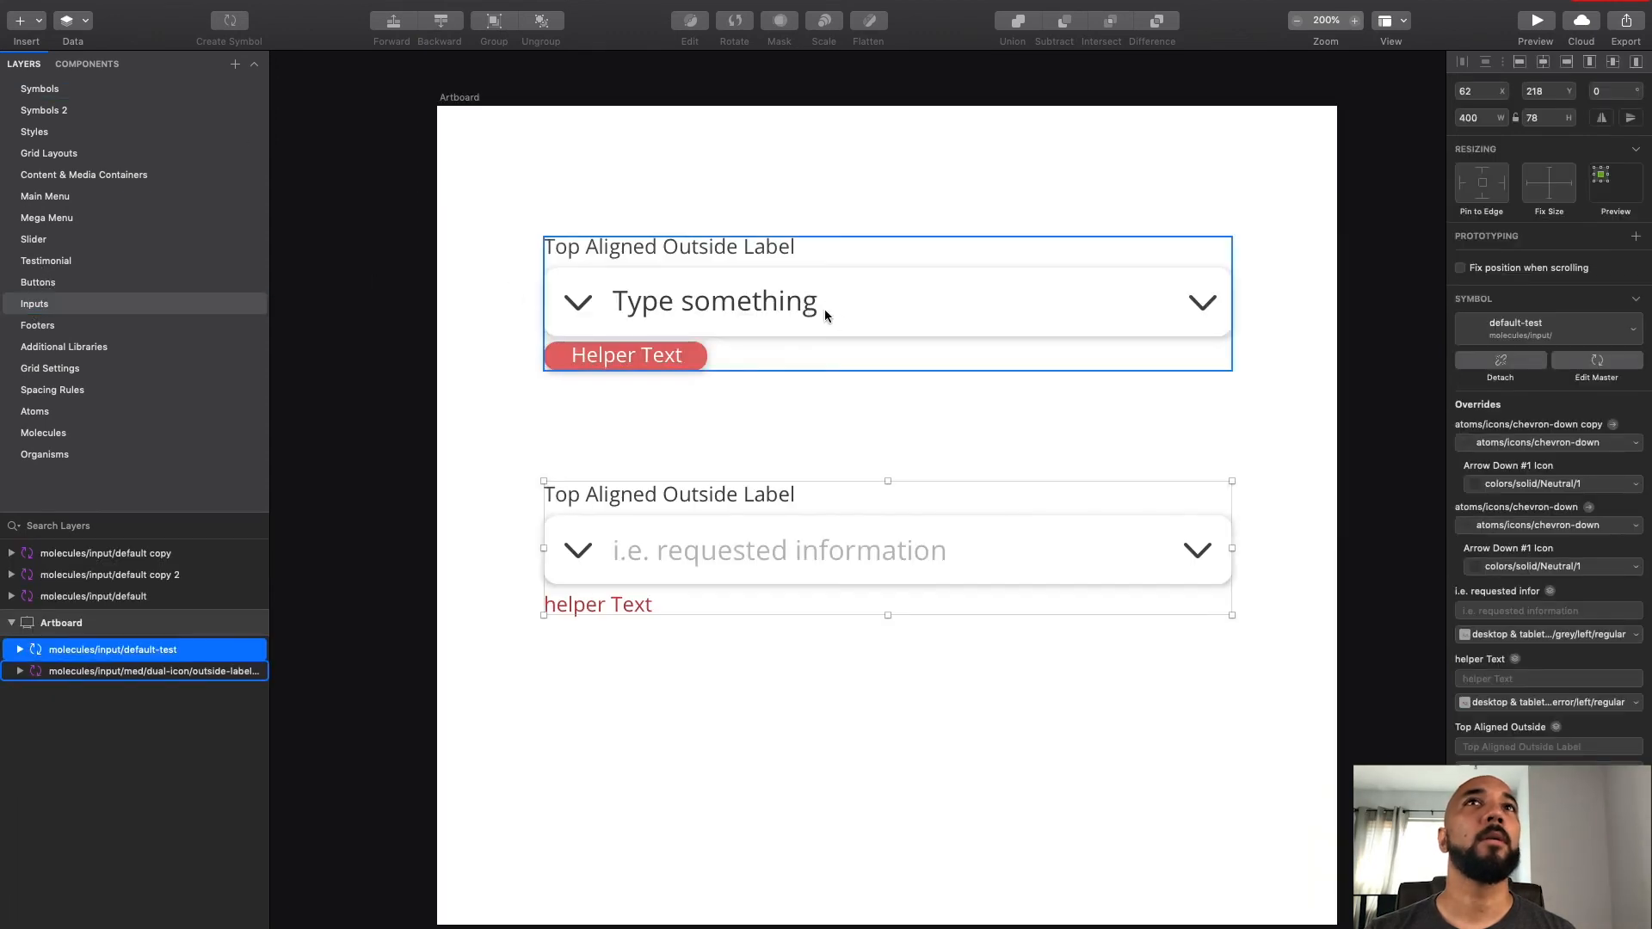
pyautogui.click(1039, 411)
pyautogui.click(776, 582)
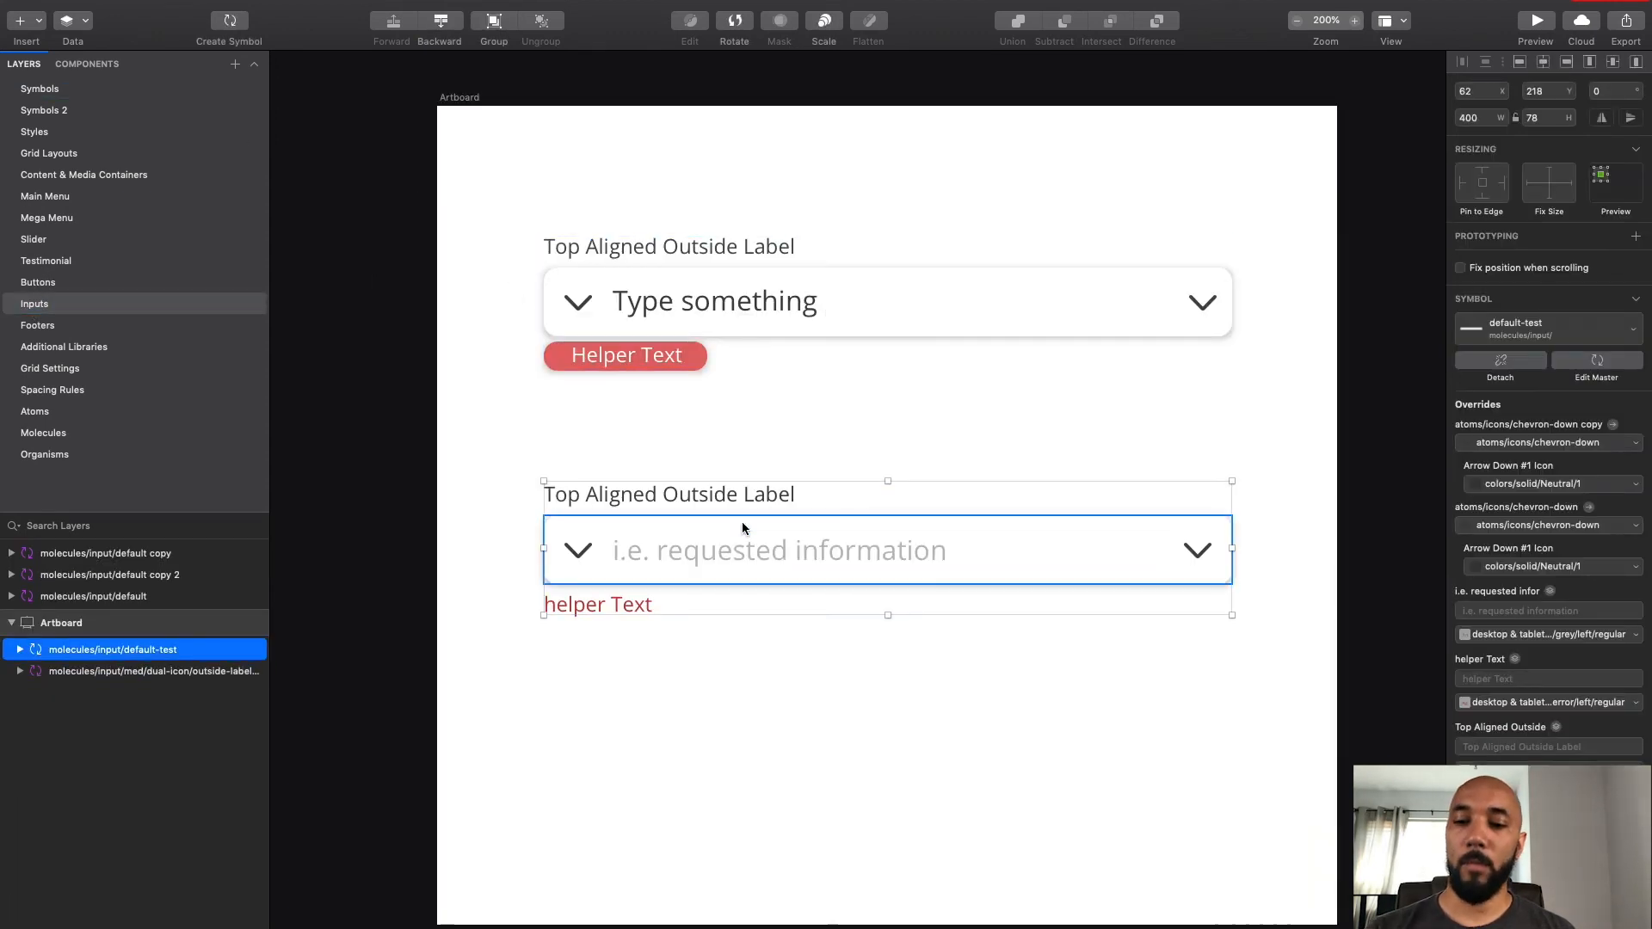
pyautogui.press('Delete')
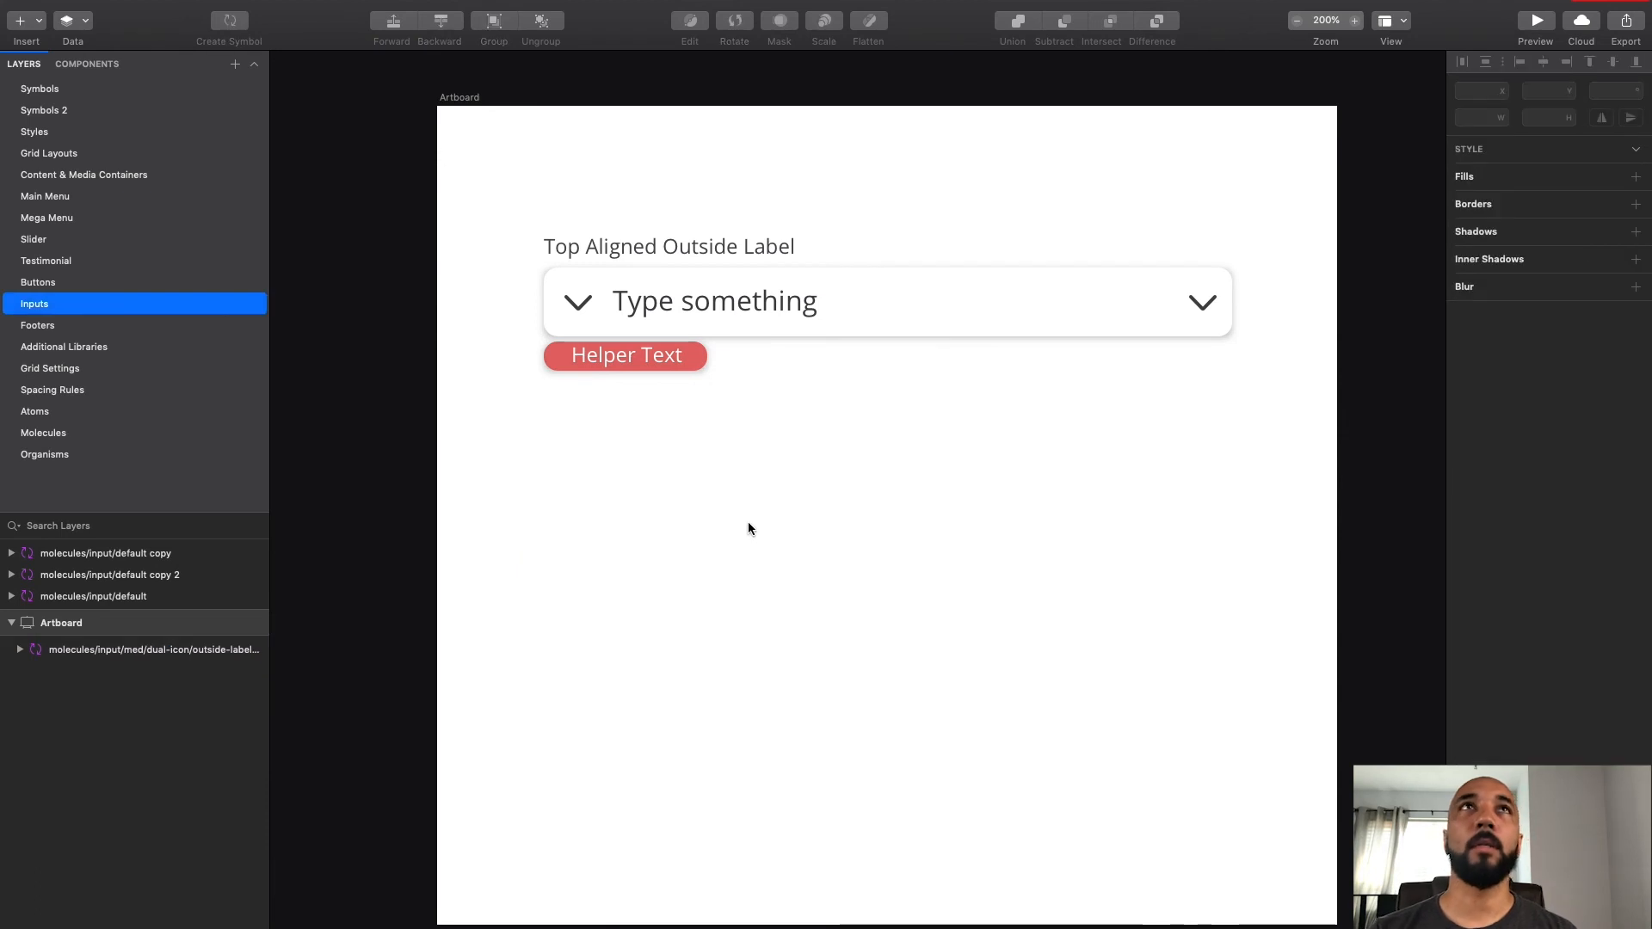
# Step: Insert the document symbol molecules/input/default-test on the artboard, below and left-aligned with the existing input
pyautogui.click(191, 9)
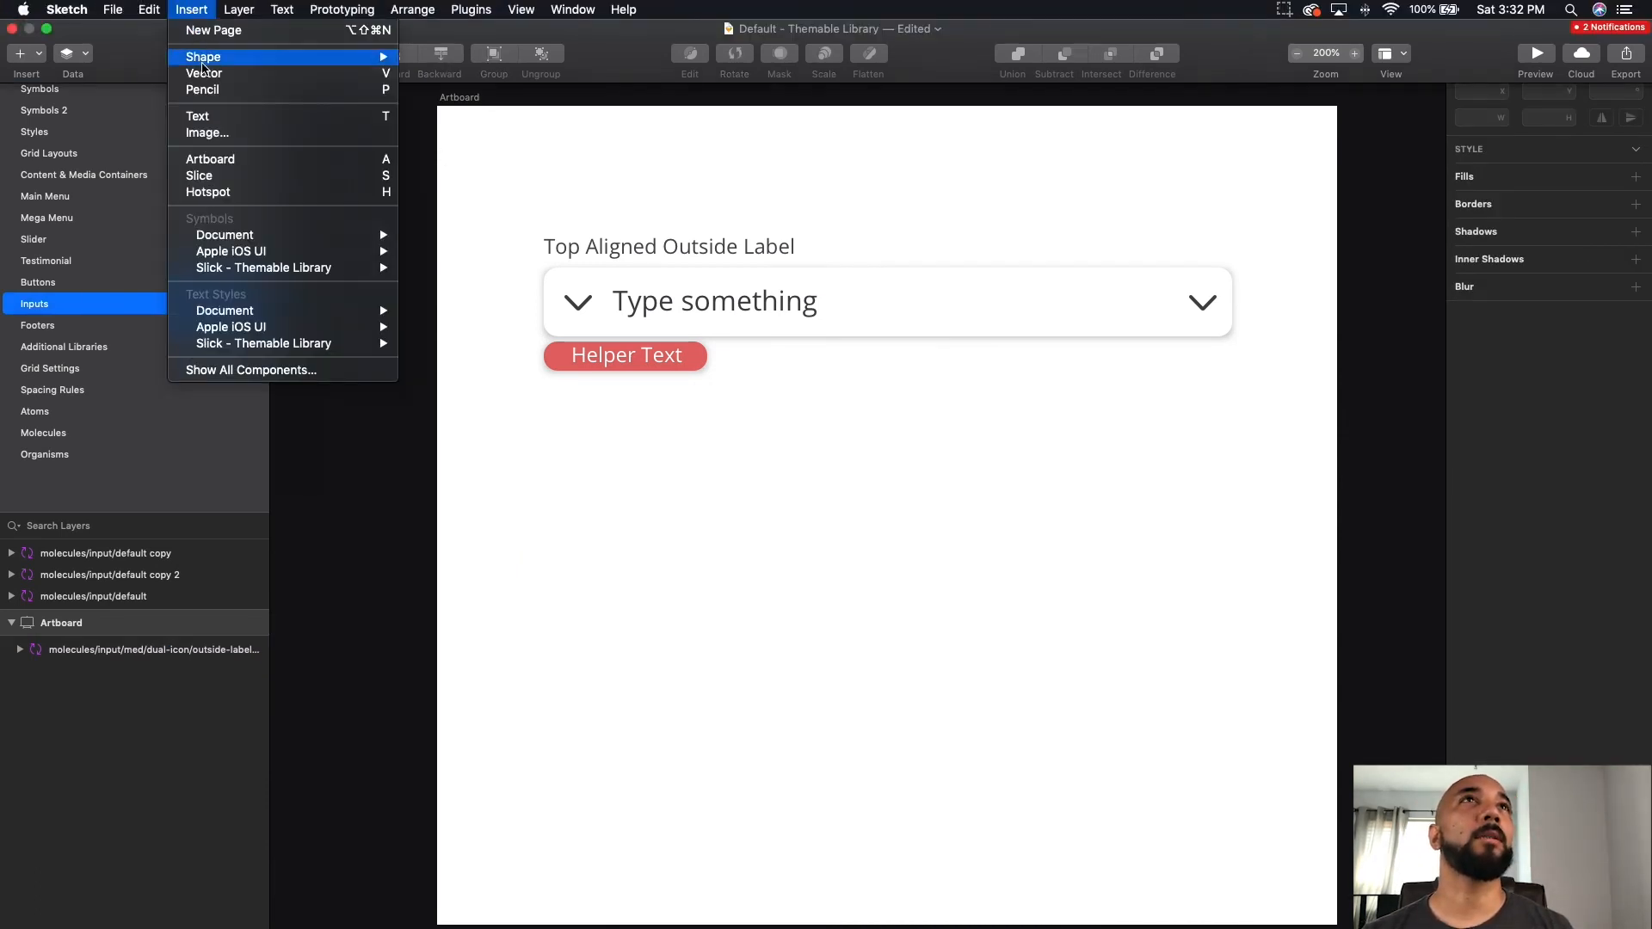
pyautogui.moveTo(262, 237)
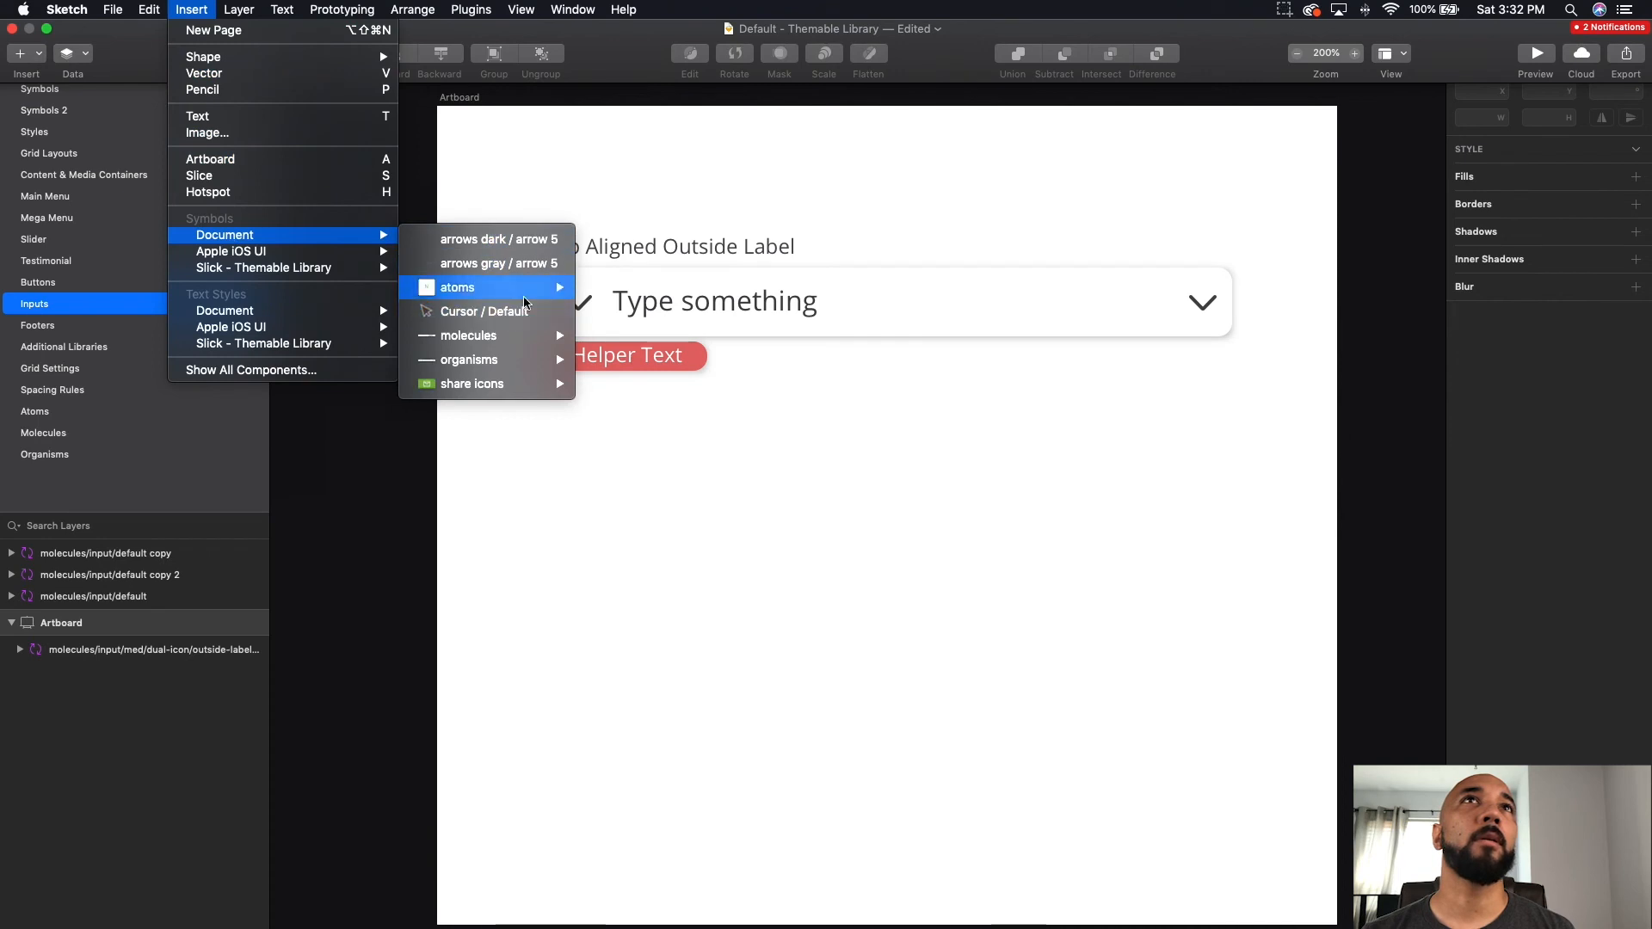
pyautogui.moveTo(529, 335)
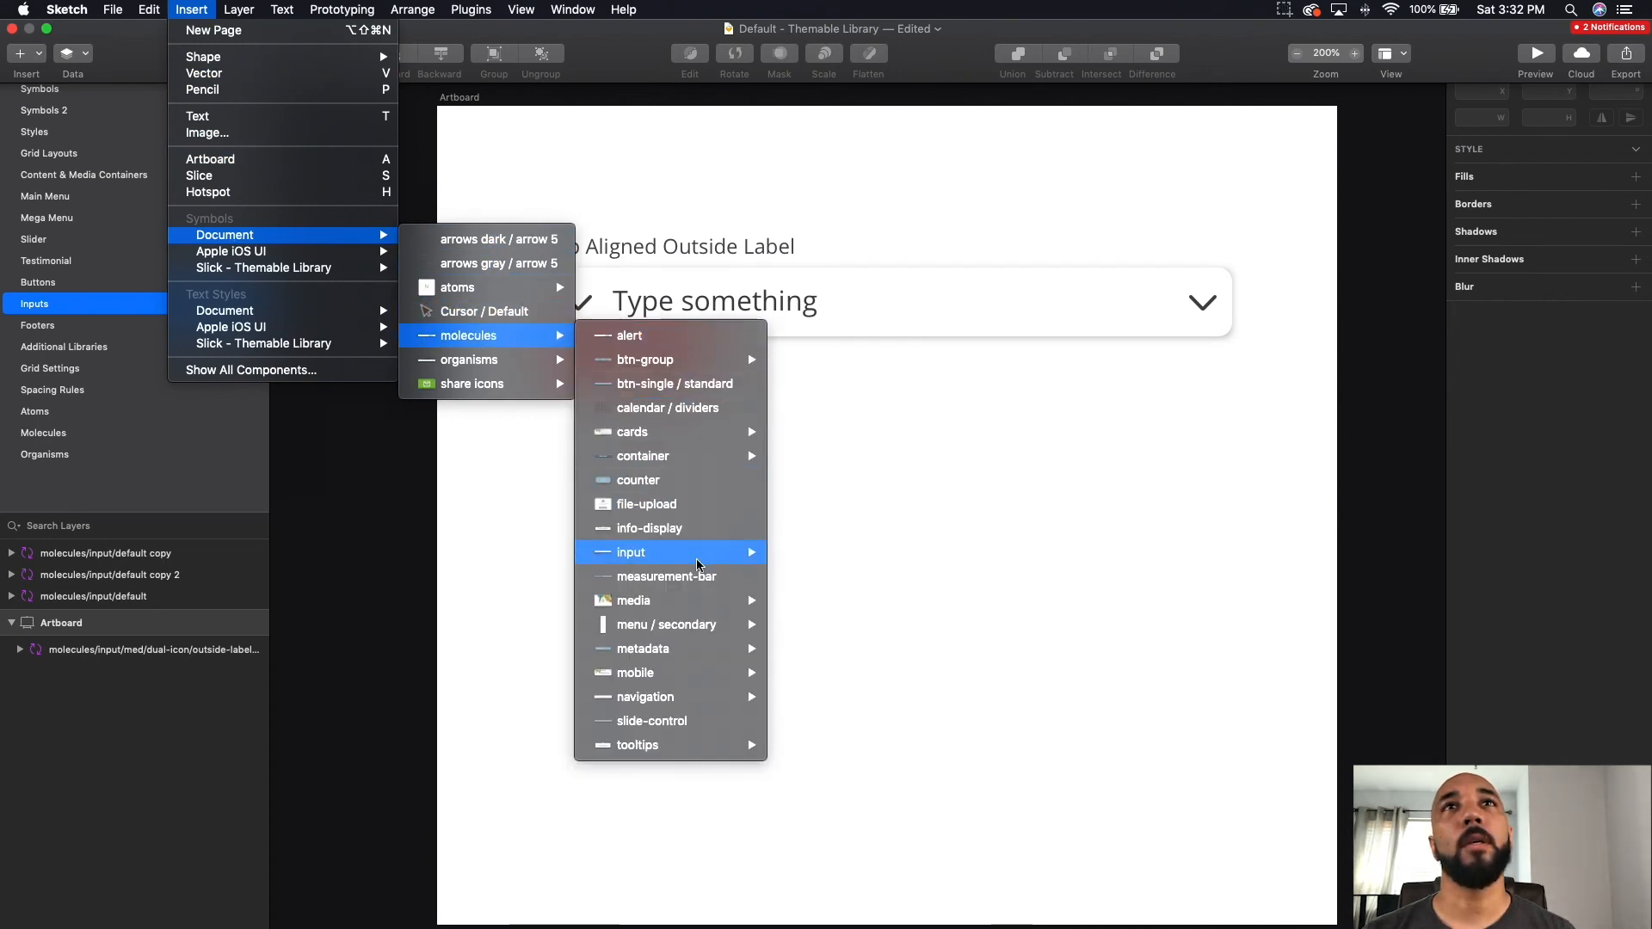
pyautogui.moveTo(697, 554)
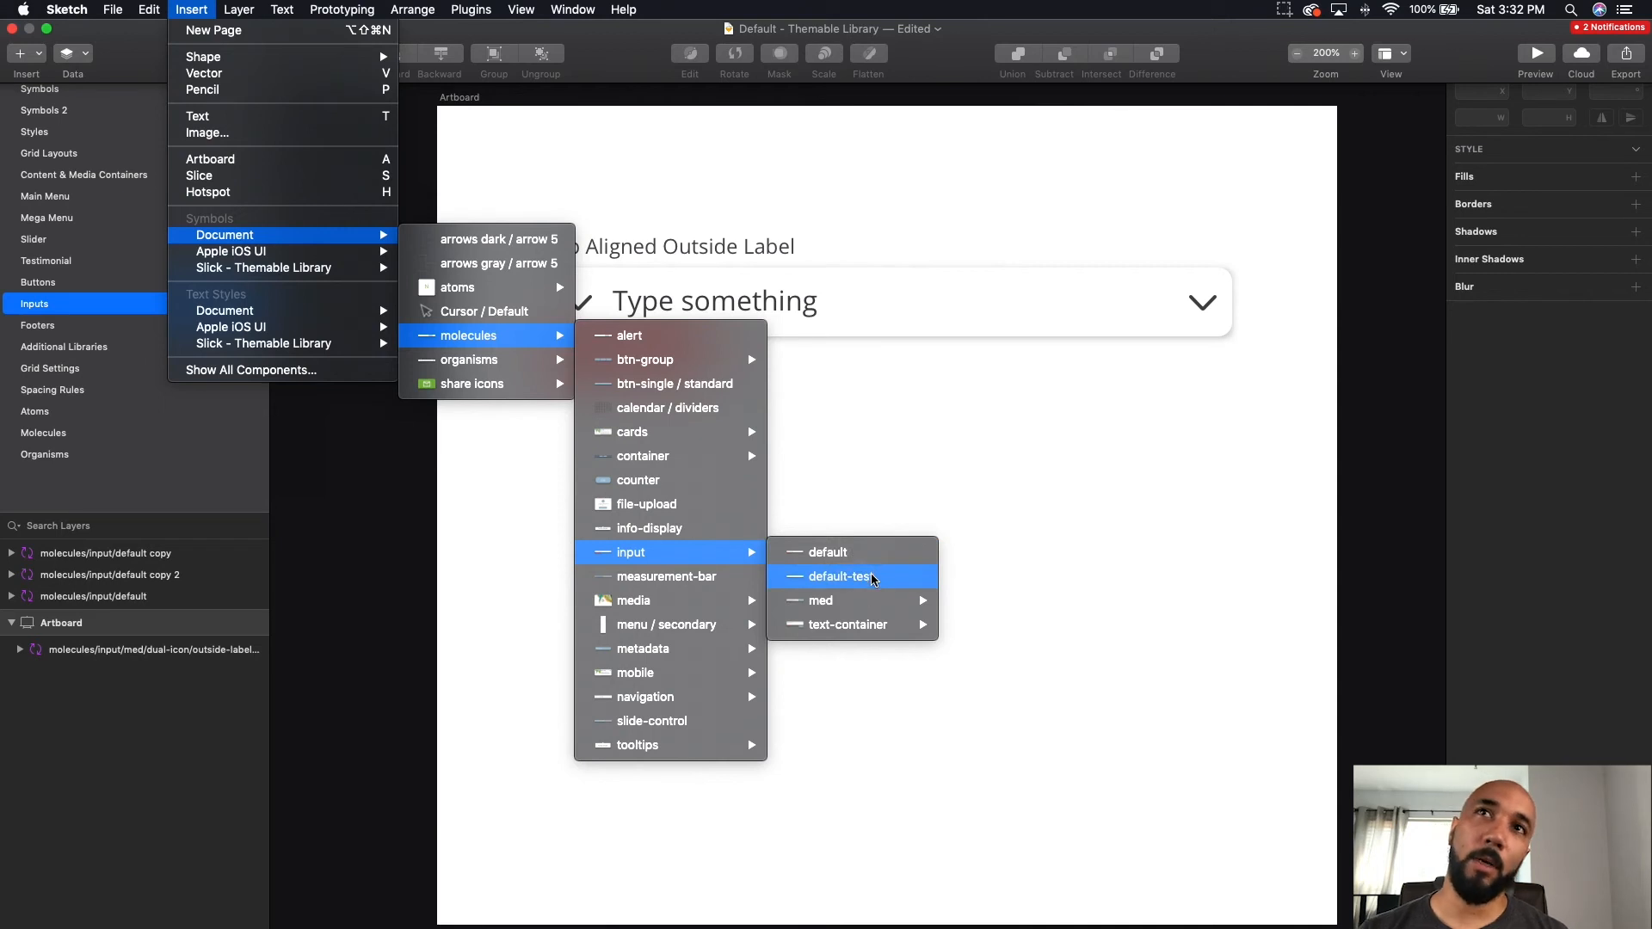
pyautogui.click(872, 579)
pyautogui.moveTo(874, 569)
pyautogui.mouseDown()
pyautogui.moveTo(926, 555)
pyautogui.moveTo(843, 554)
pyautogui.moveTo(864, 543)
pyautogui.moveTo(890, 559)
pyautogui.mouseUp()
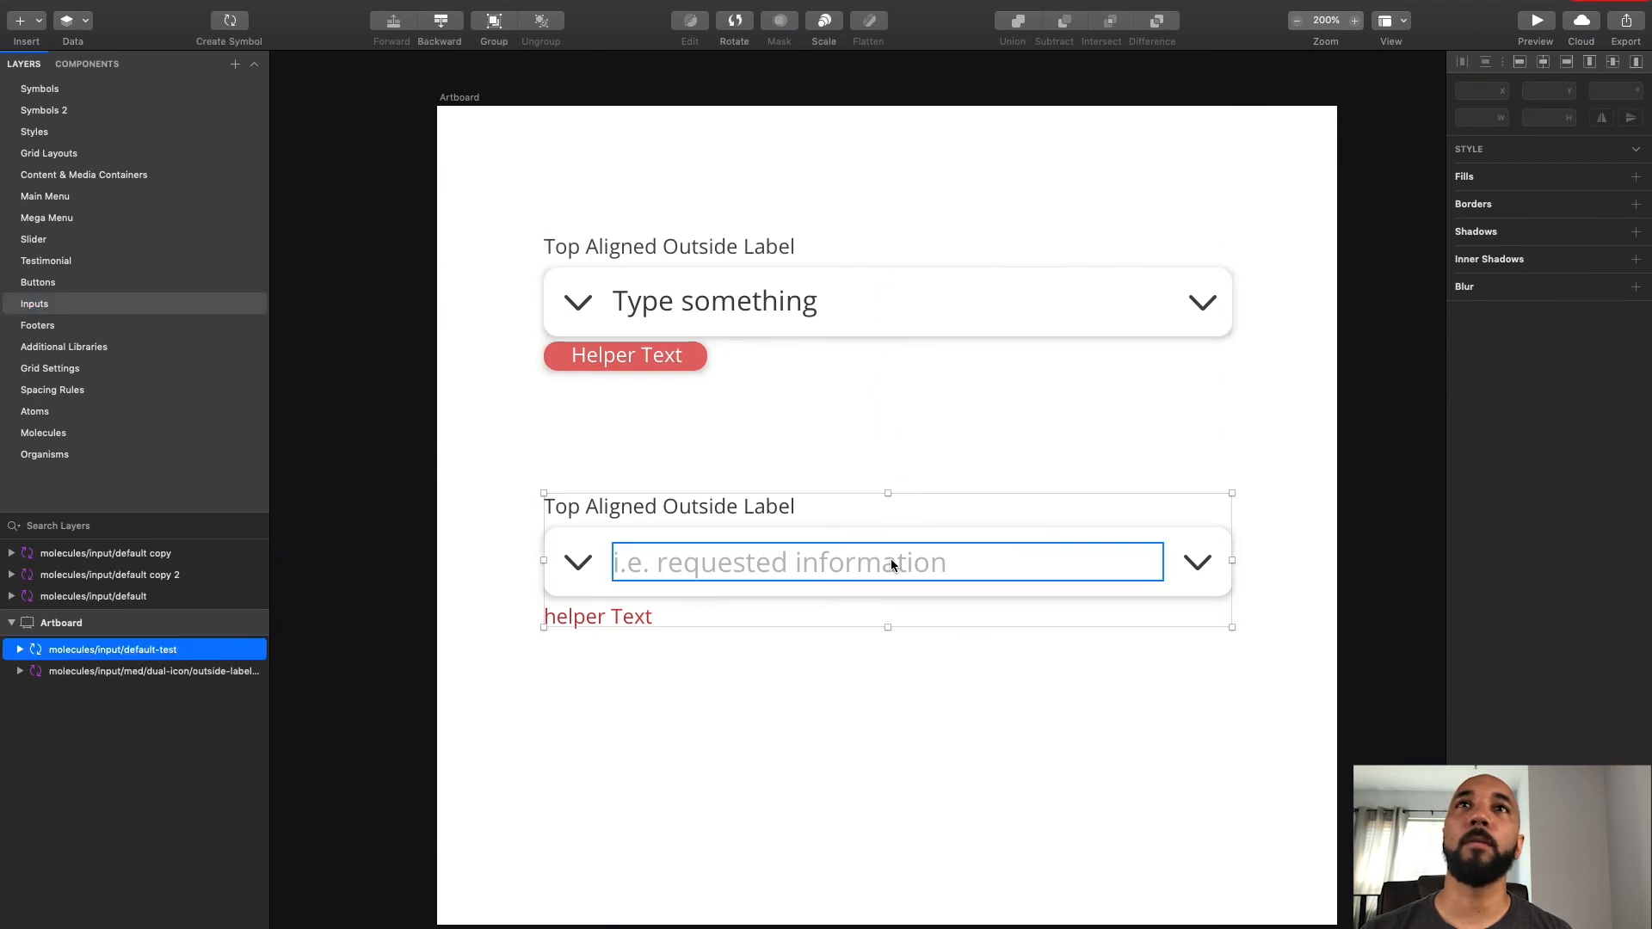
pyautogui.click(922, 702)
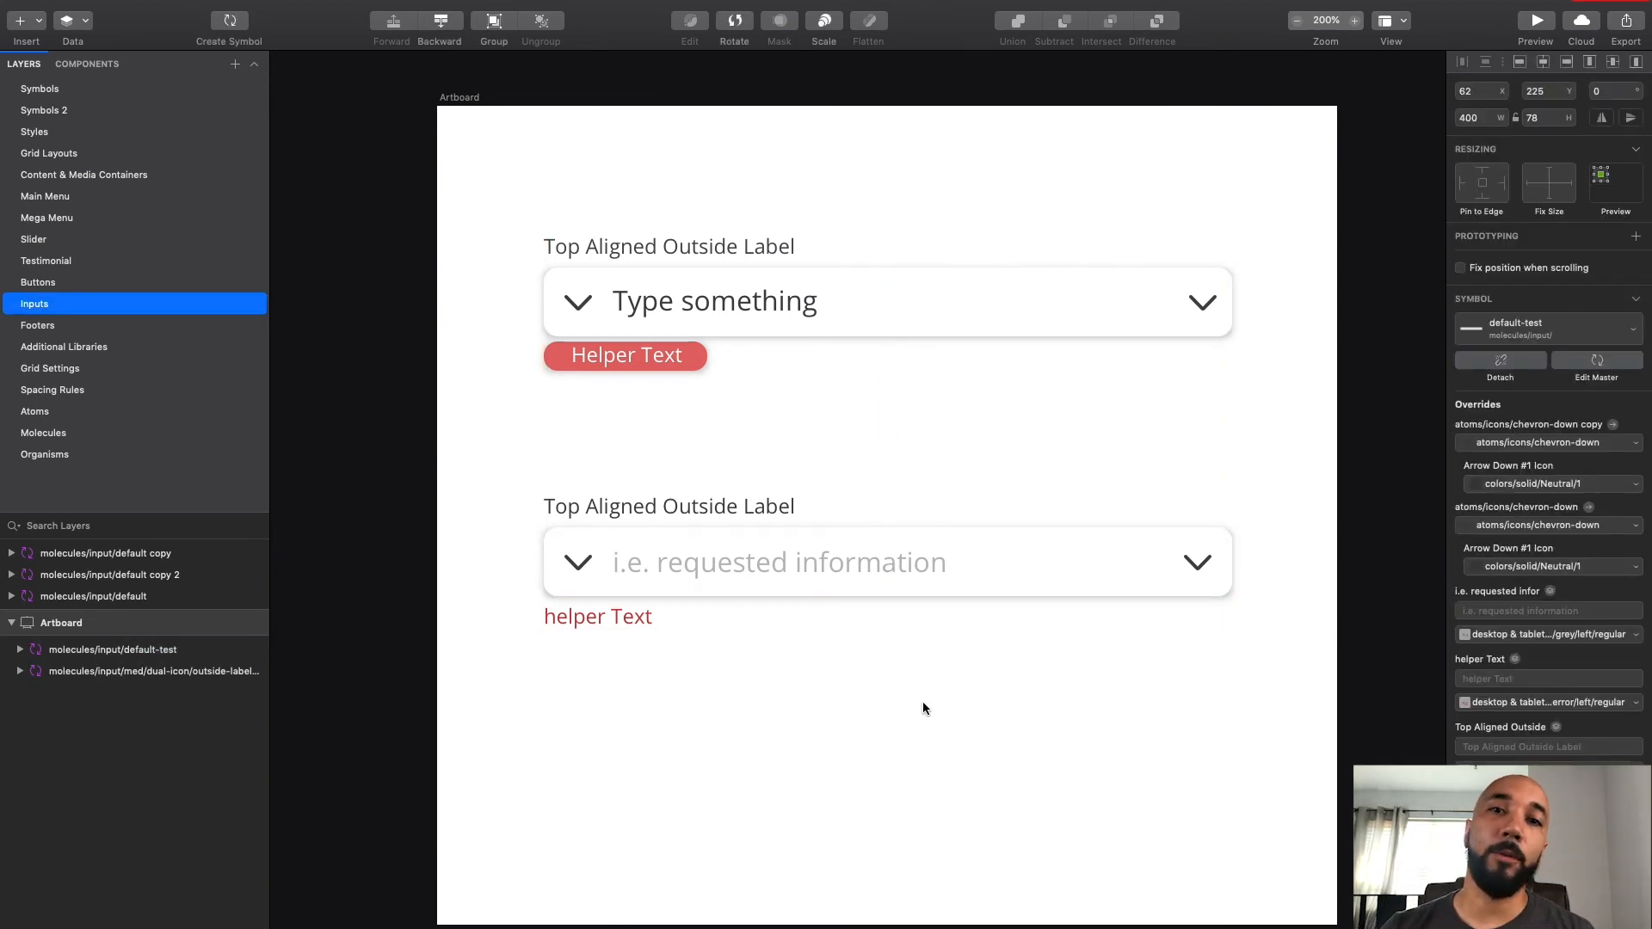
# Step: Review the overrides of the new default-test instance and open its symbol master for editing
pyautogui.click(721, 527)
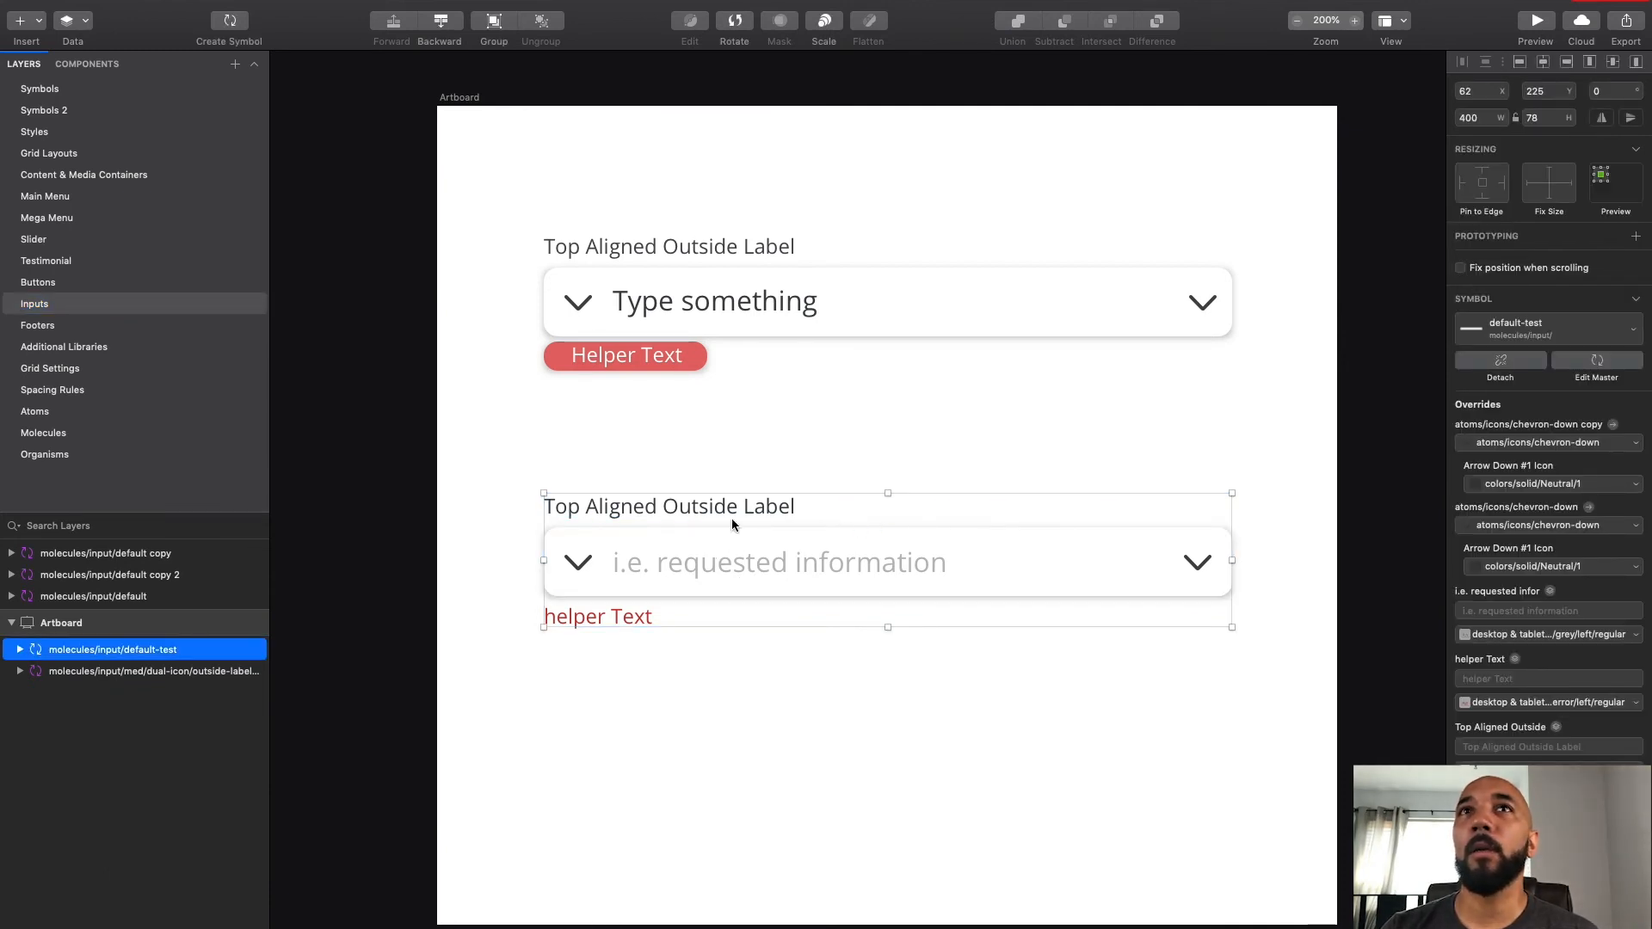
pyautogui.scroll(-5, 1559, 438)
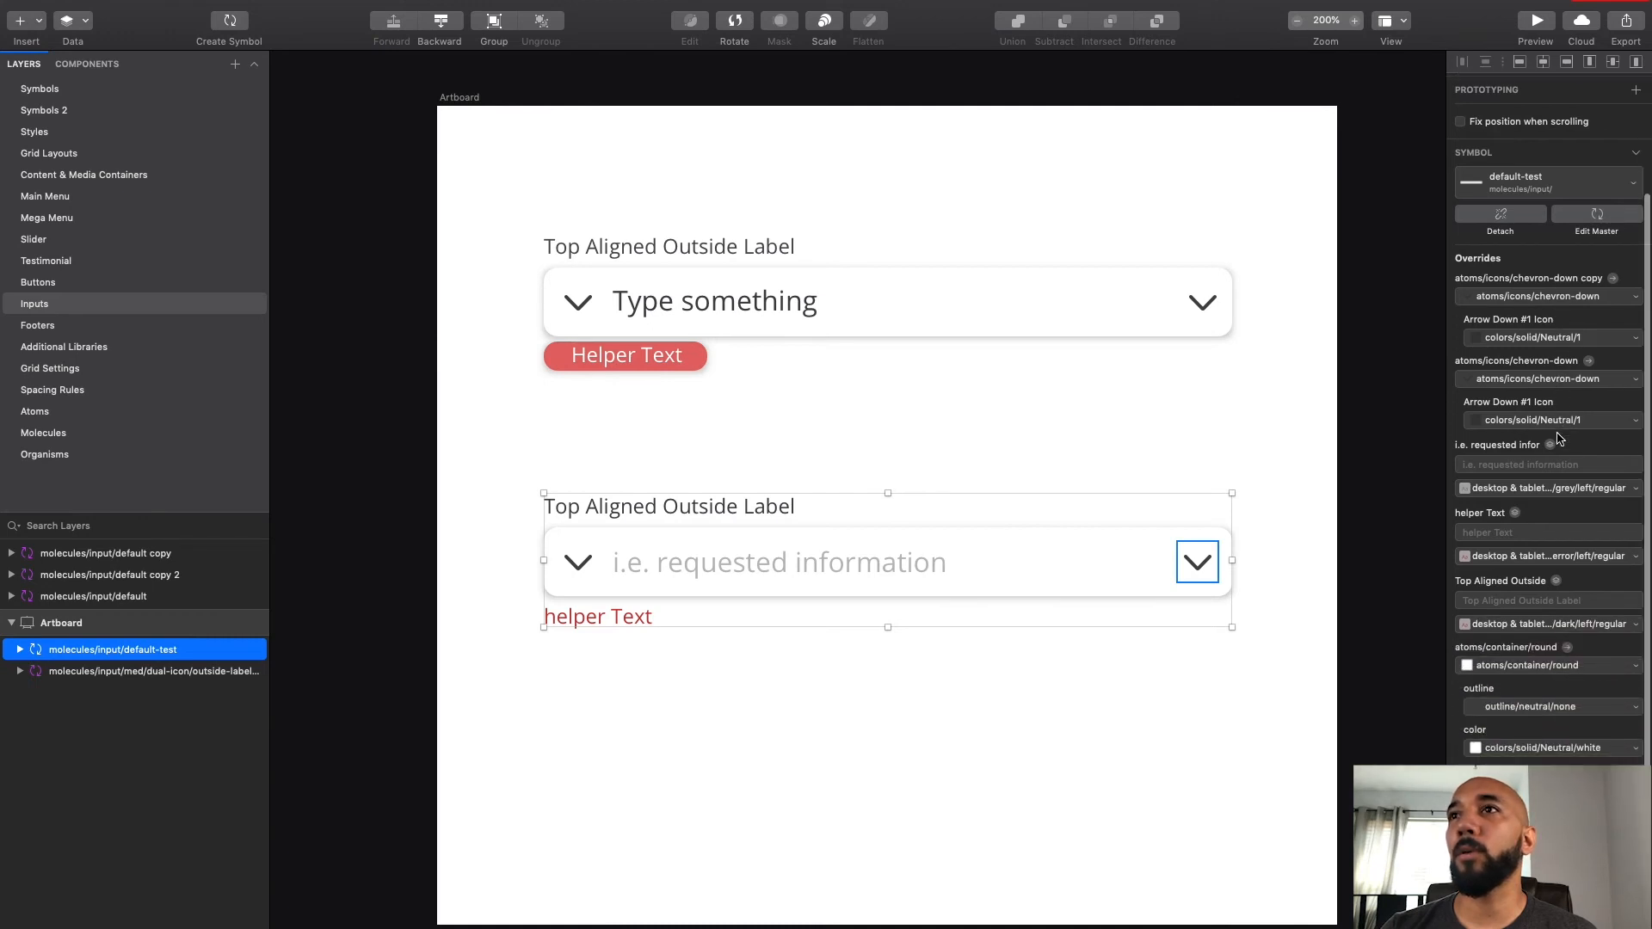
pyautogui.scroll(5, 1558, 439)
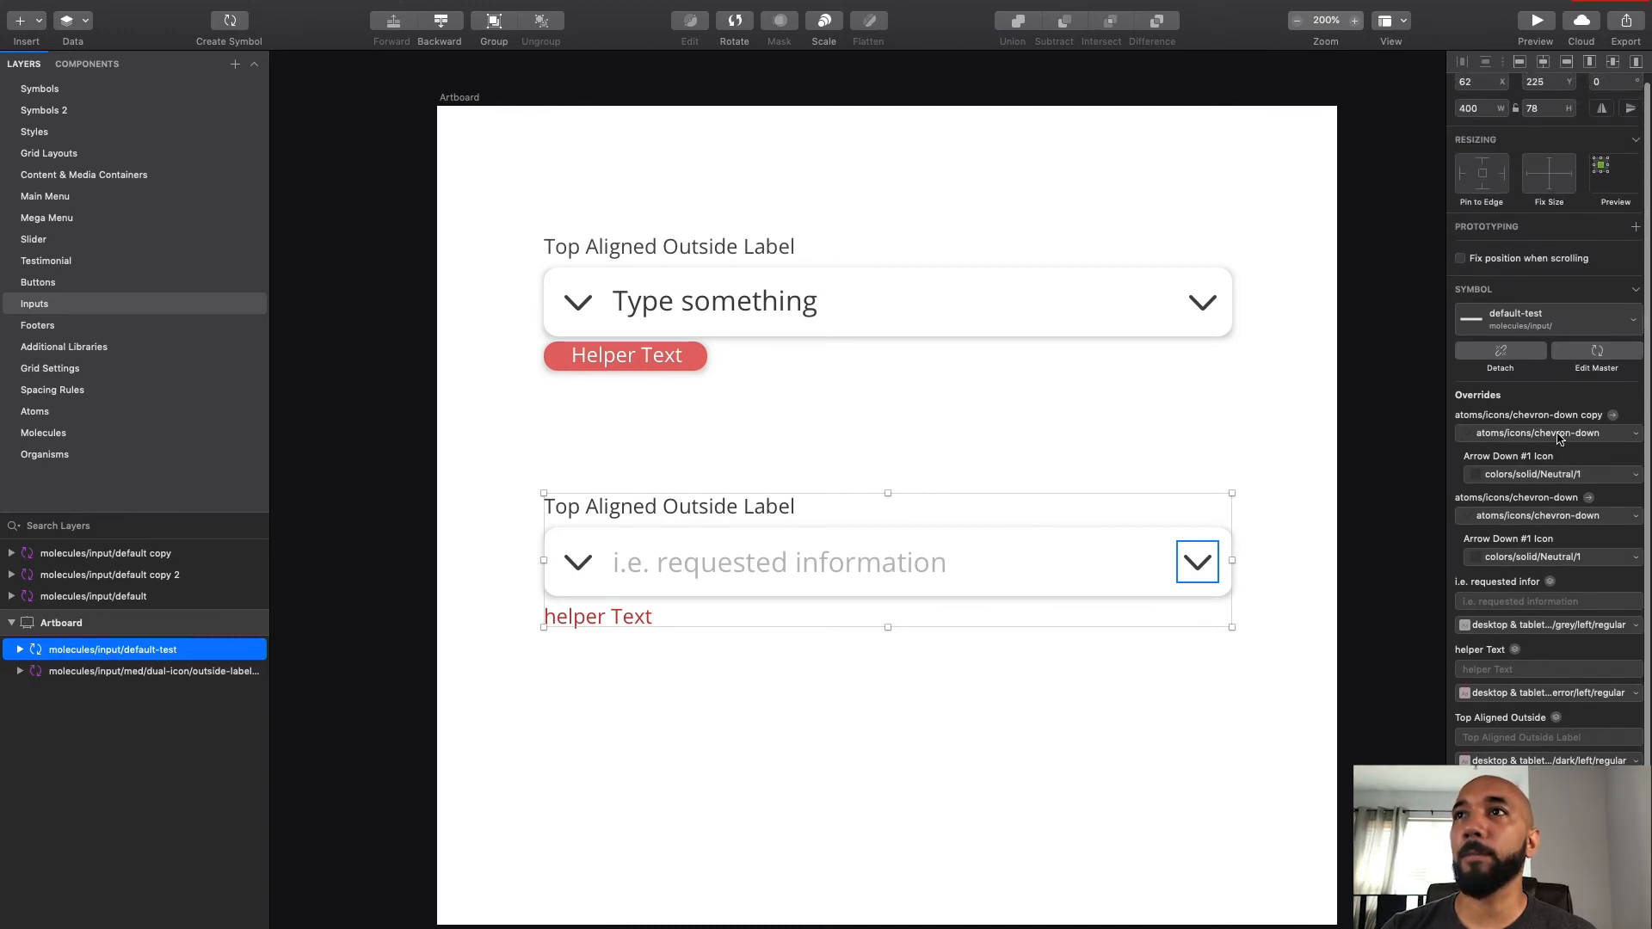
pyautogui.scroll(-3, 1559, 438)
pyautogui.scroll(-2, 1559, 439)
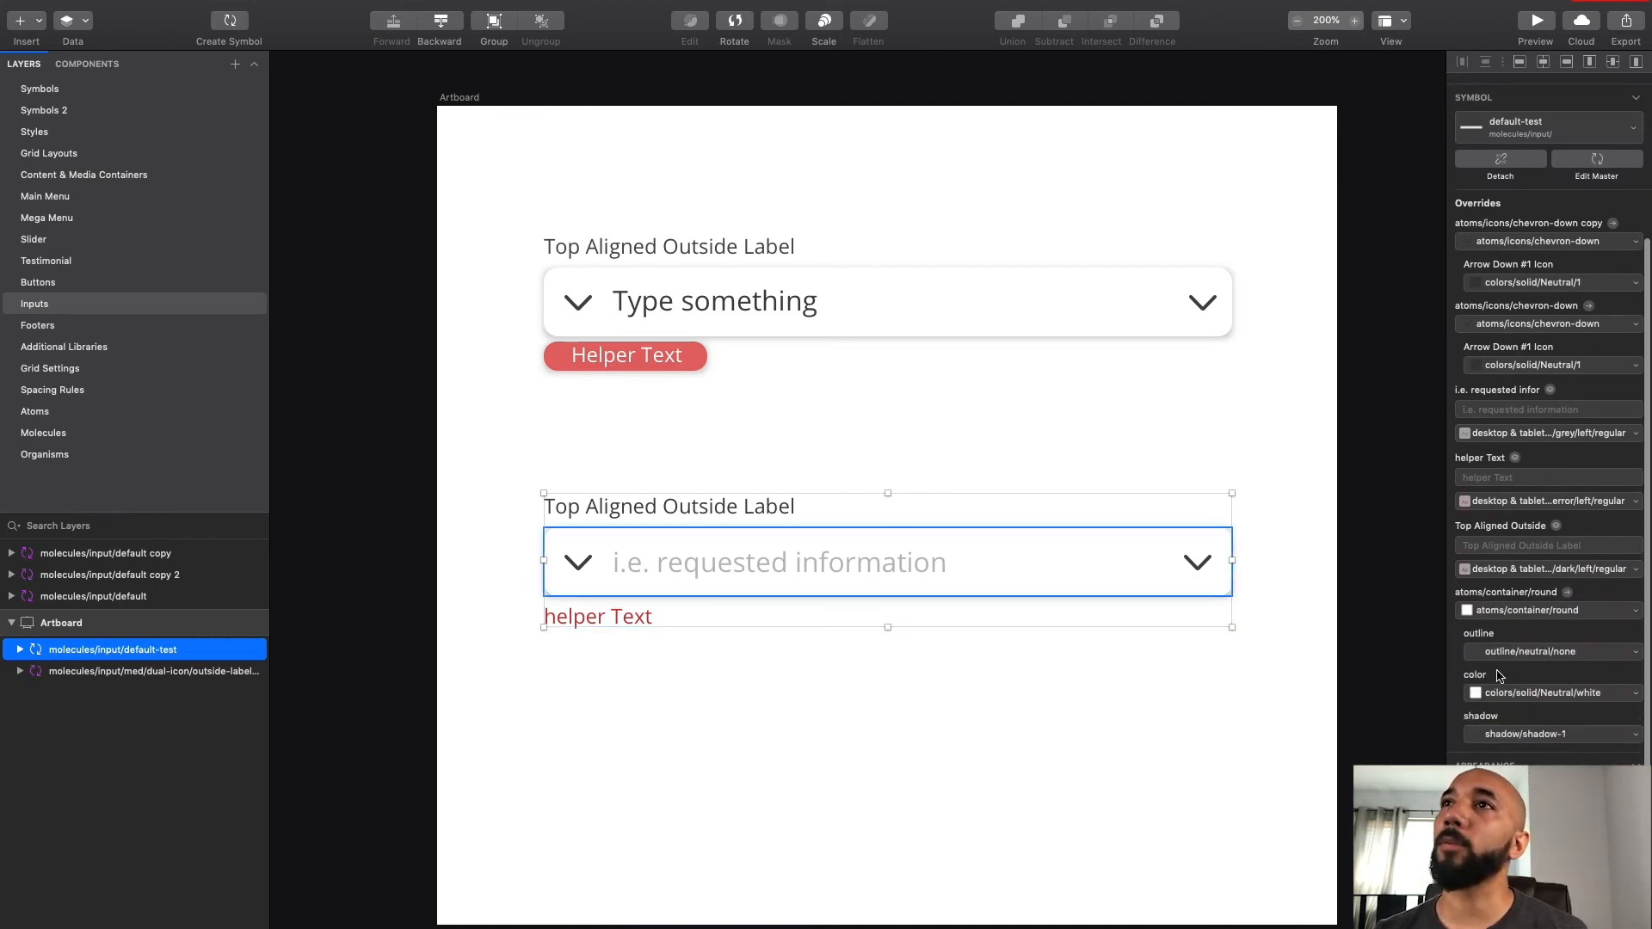
pyautogui.scroll(5, 1492, 551)
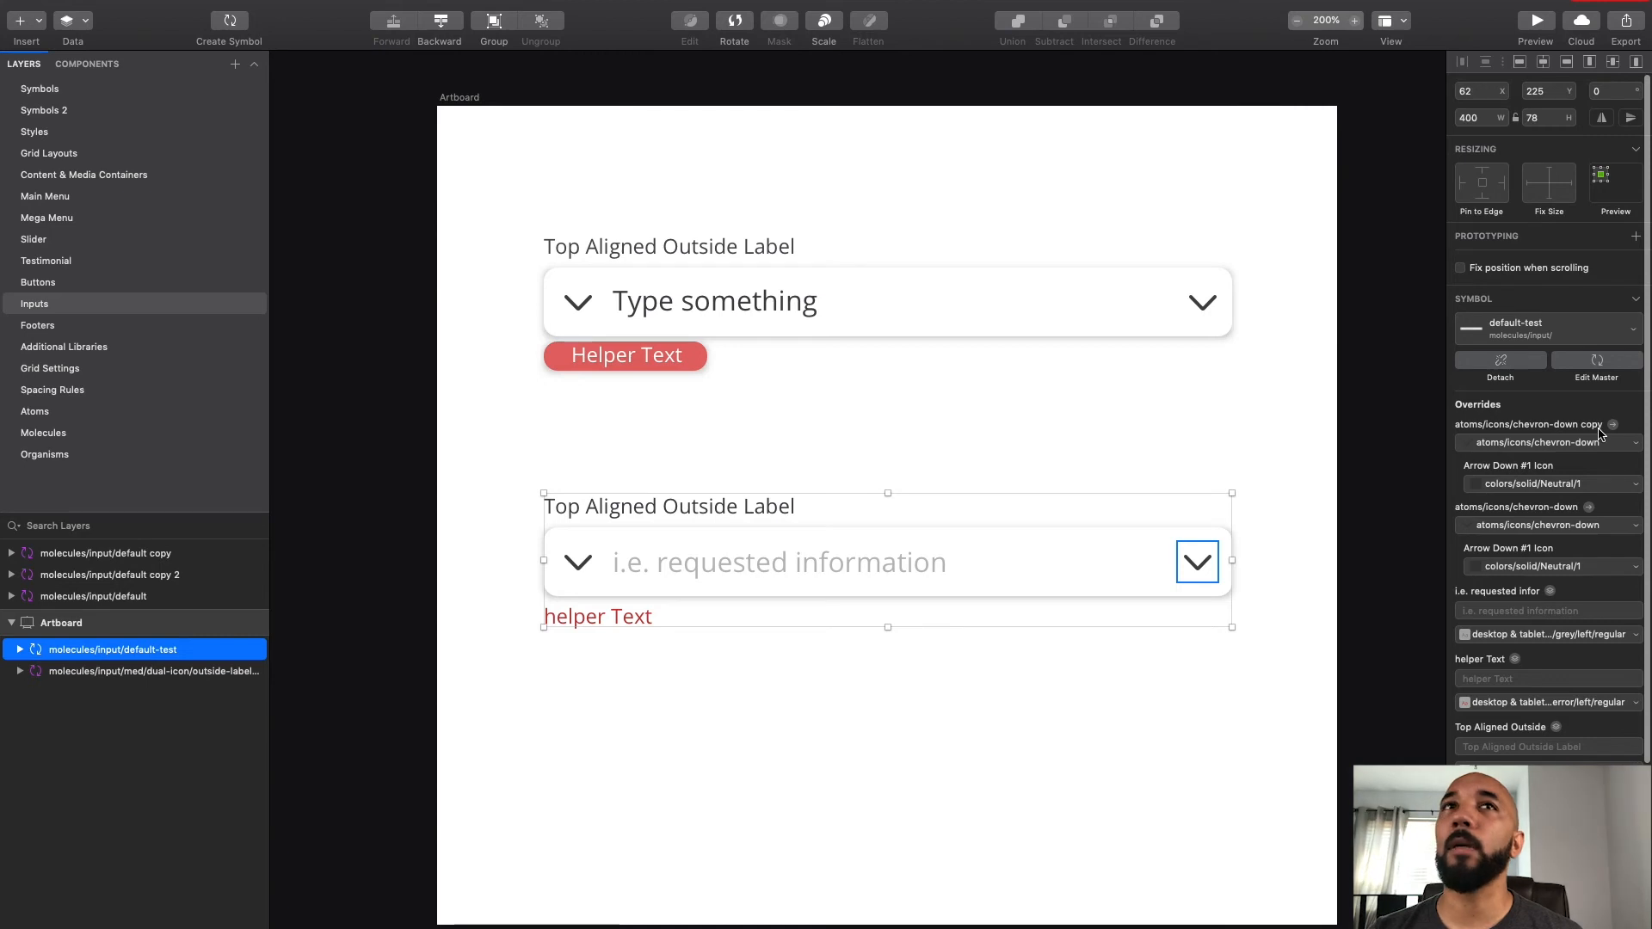
pyautogui.doubleClick(1204, 569)
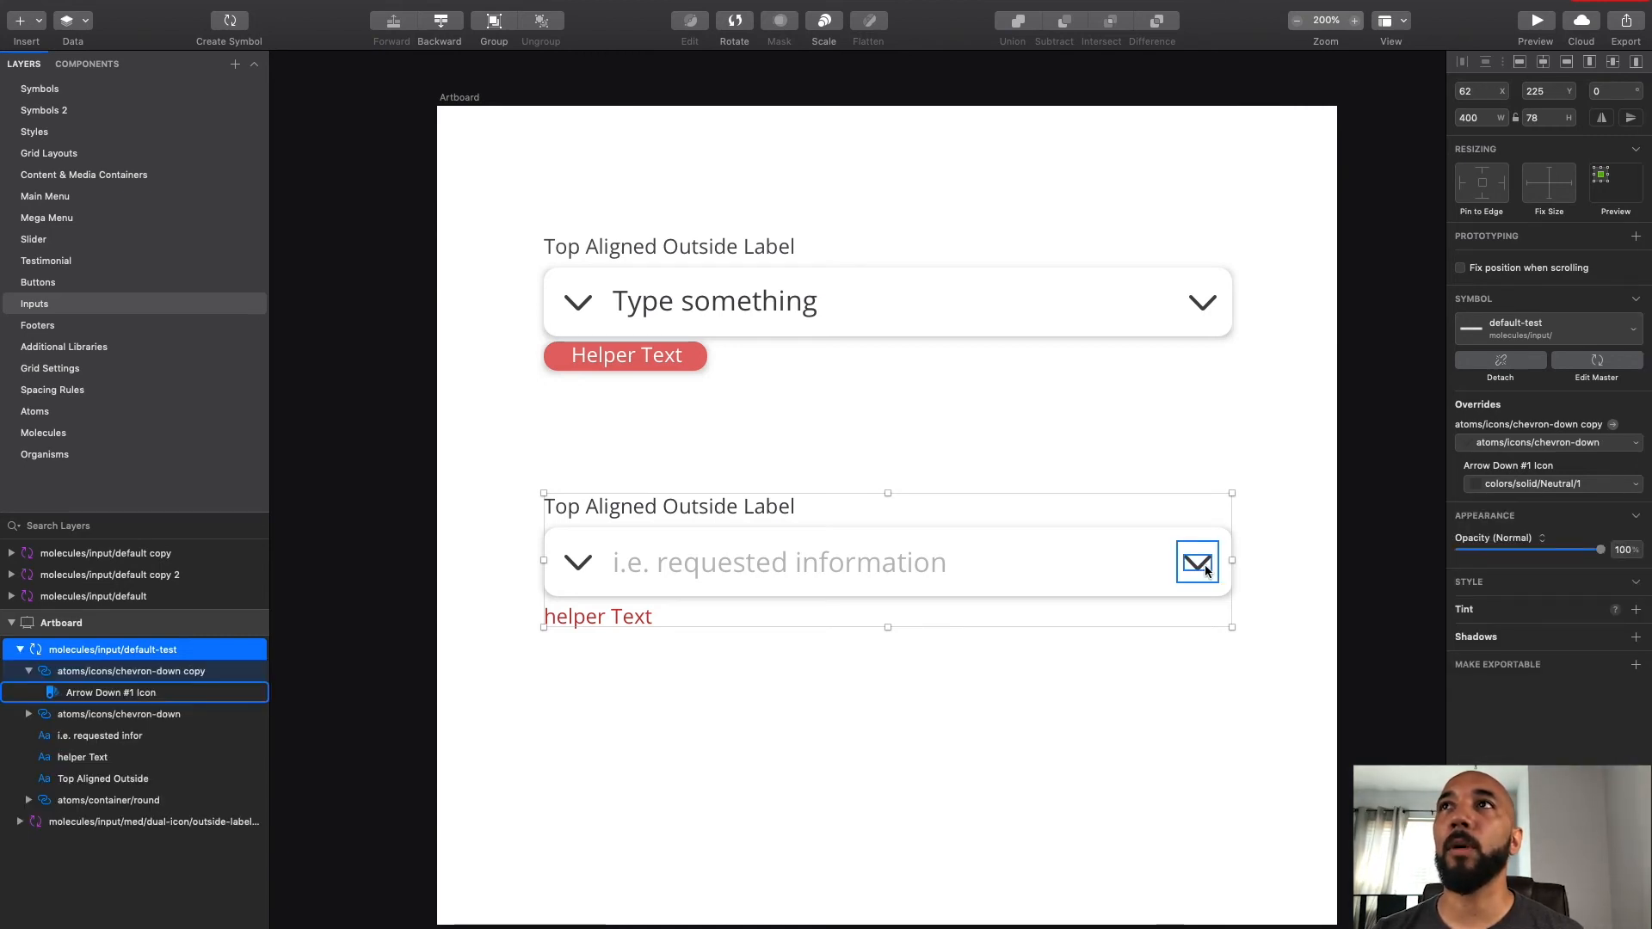
pyautogui.doubleClick(1206, 569)
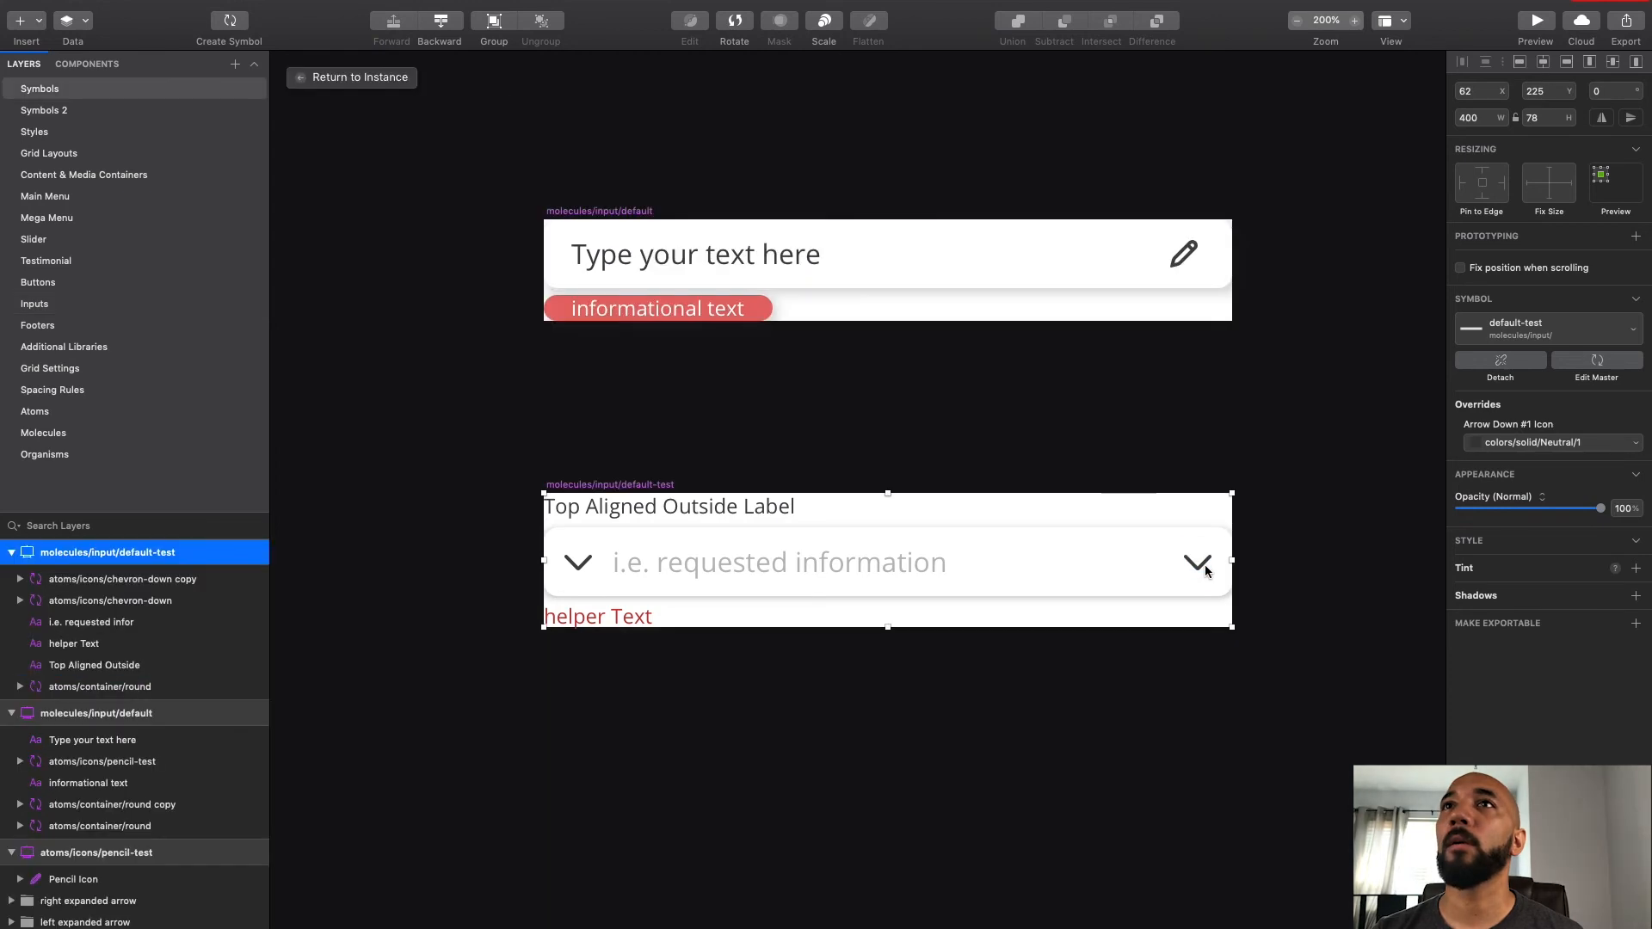
# Step: Rename the atoms/icons/chevron-down copy layer in default-test as "right icon" and return to the instance
pyautogui.click(119, 582)
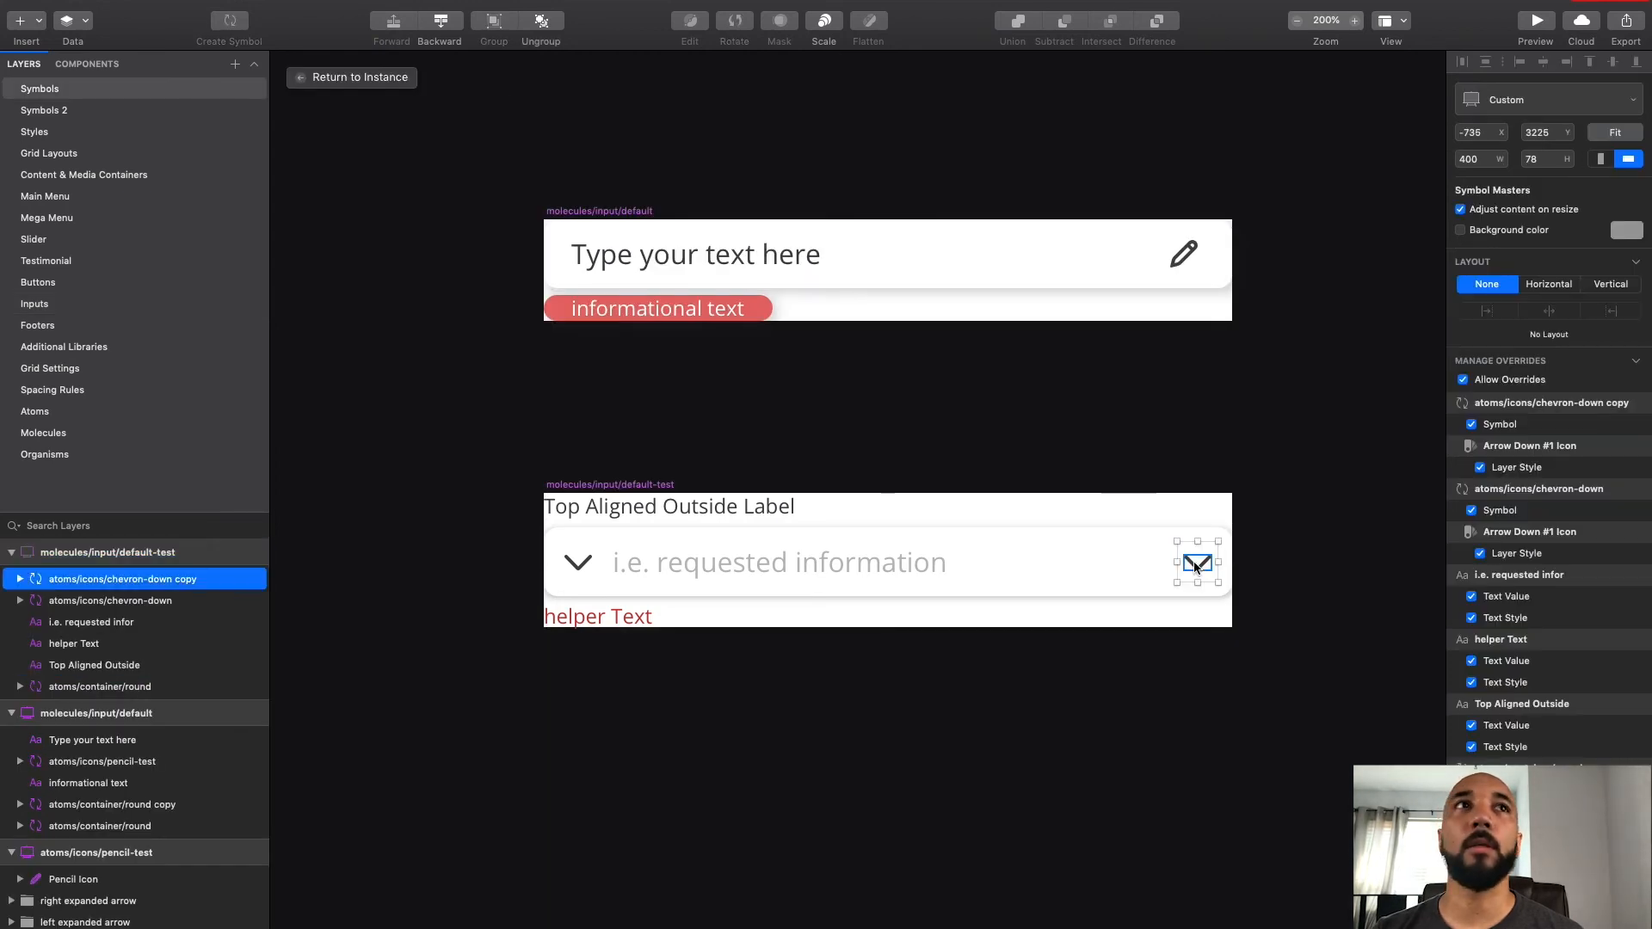
pyautogui.doubleClick(123, 578)
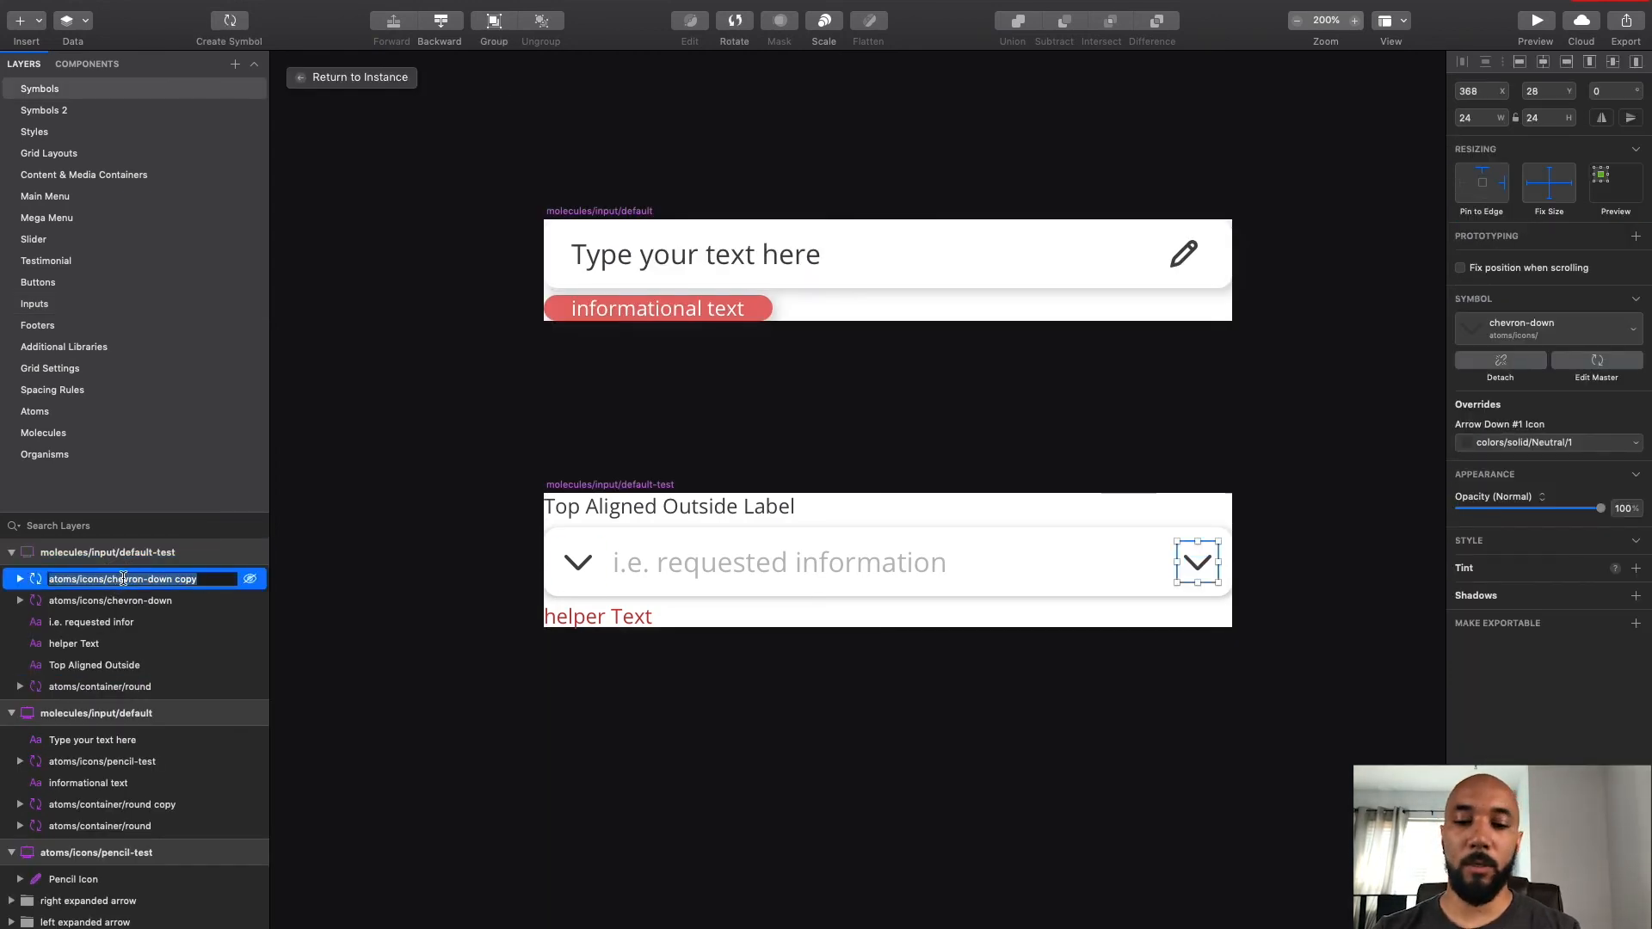
pyautogui.write('right icon')
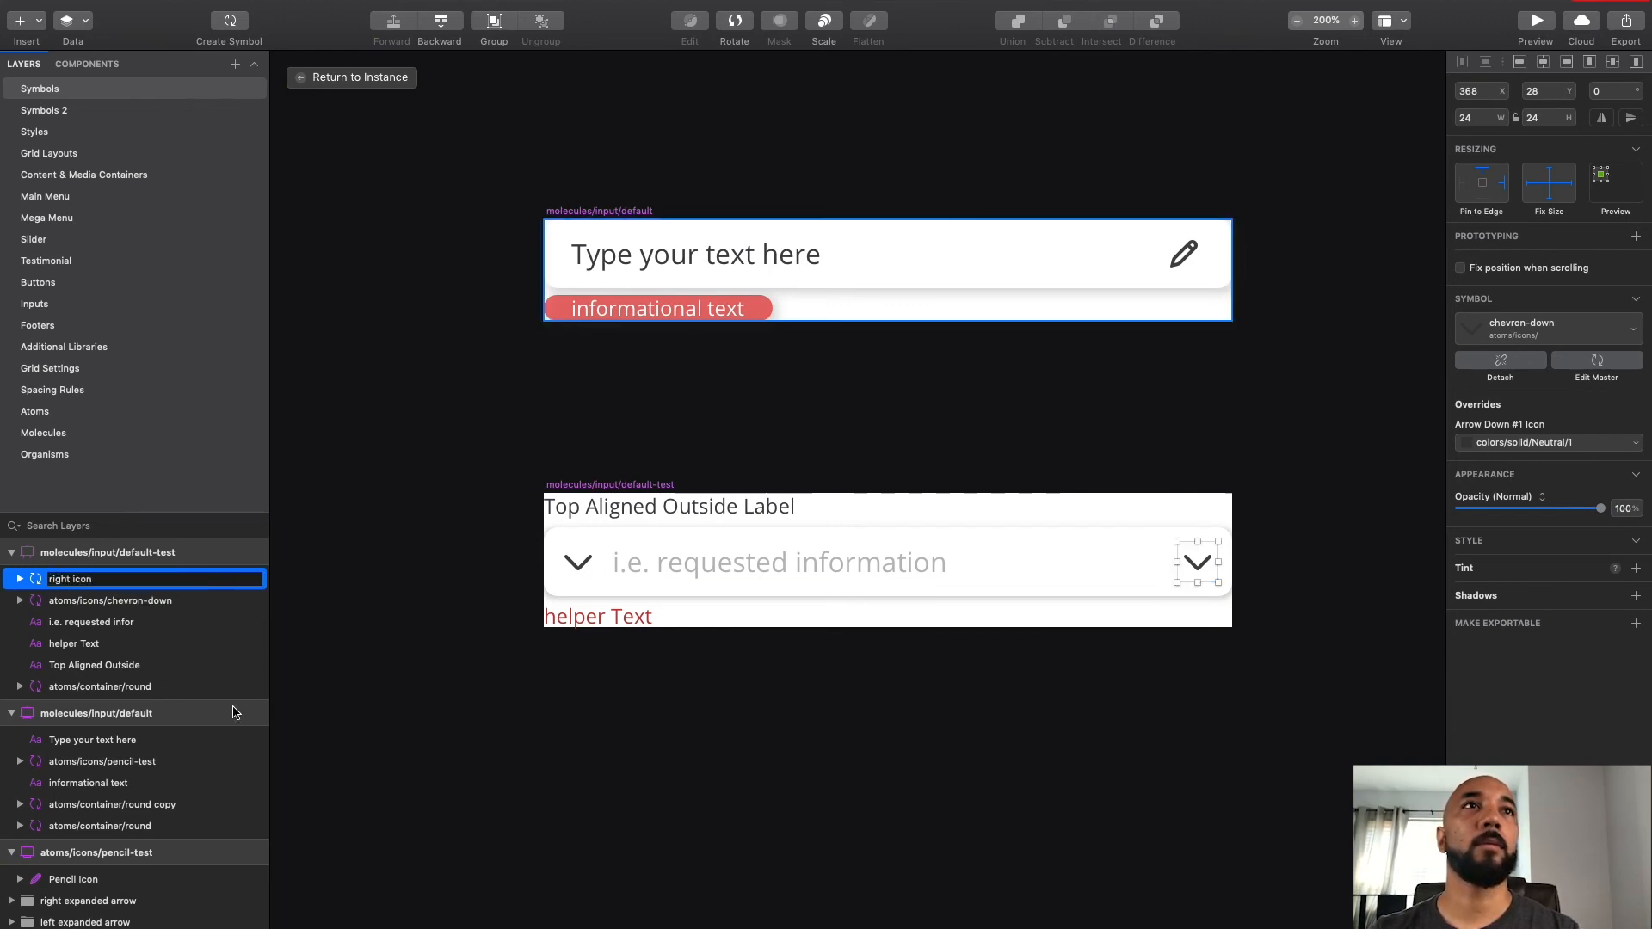
pyautogui.press('Return')
pyautogui.click(361, 594)
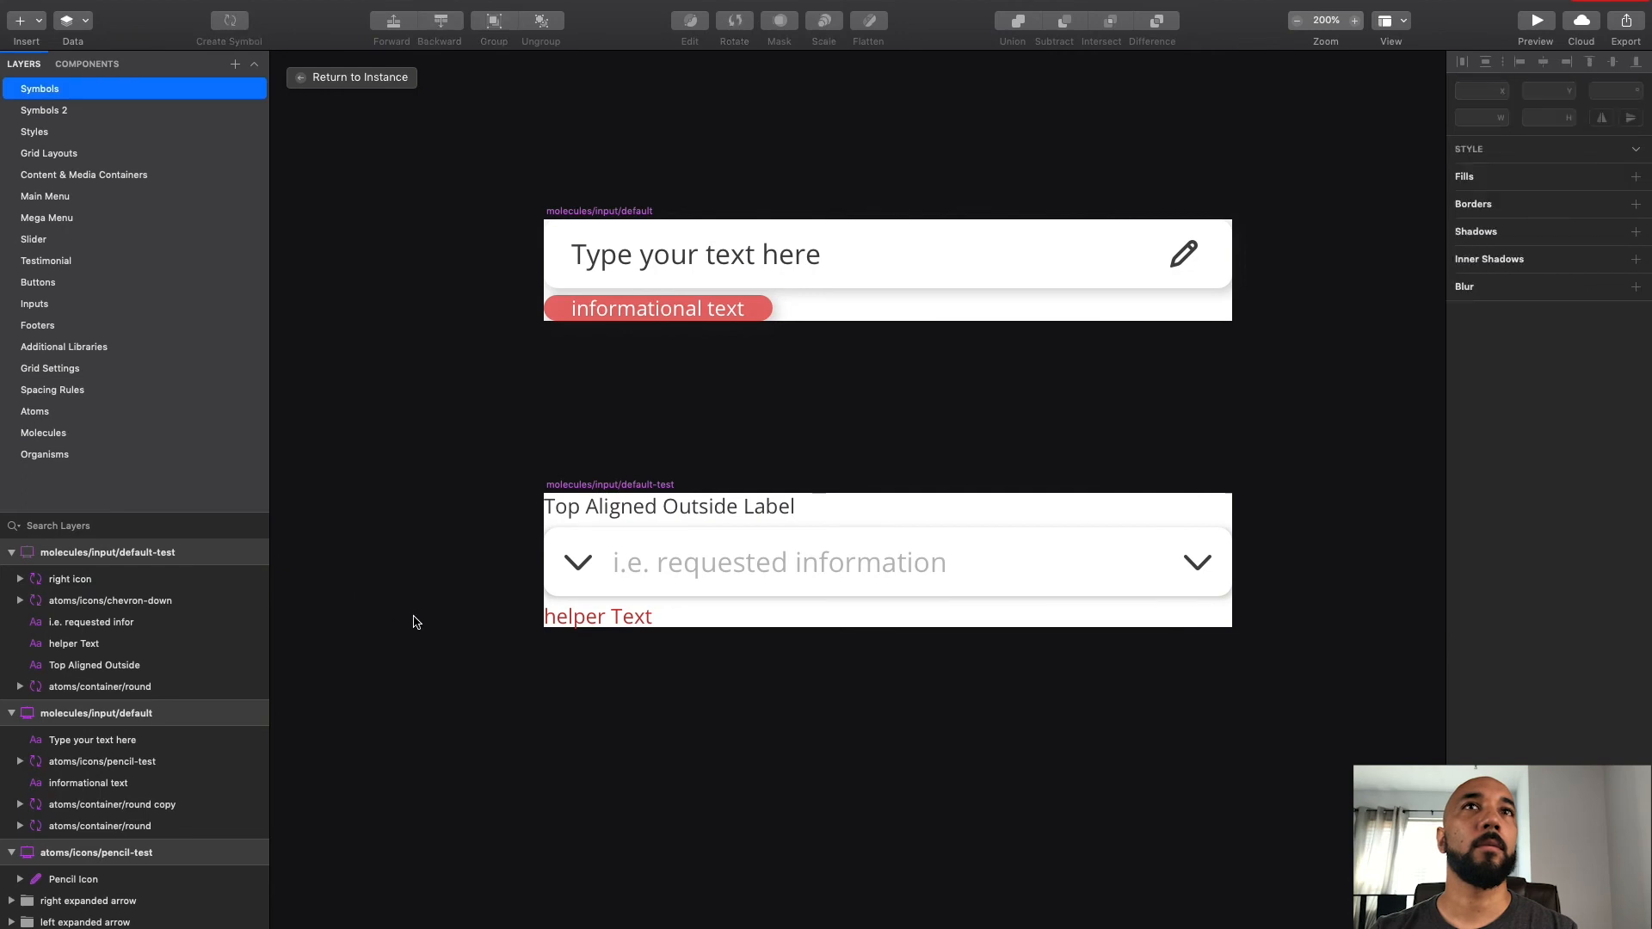
pyautogui.click(361, 77)
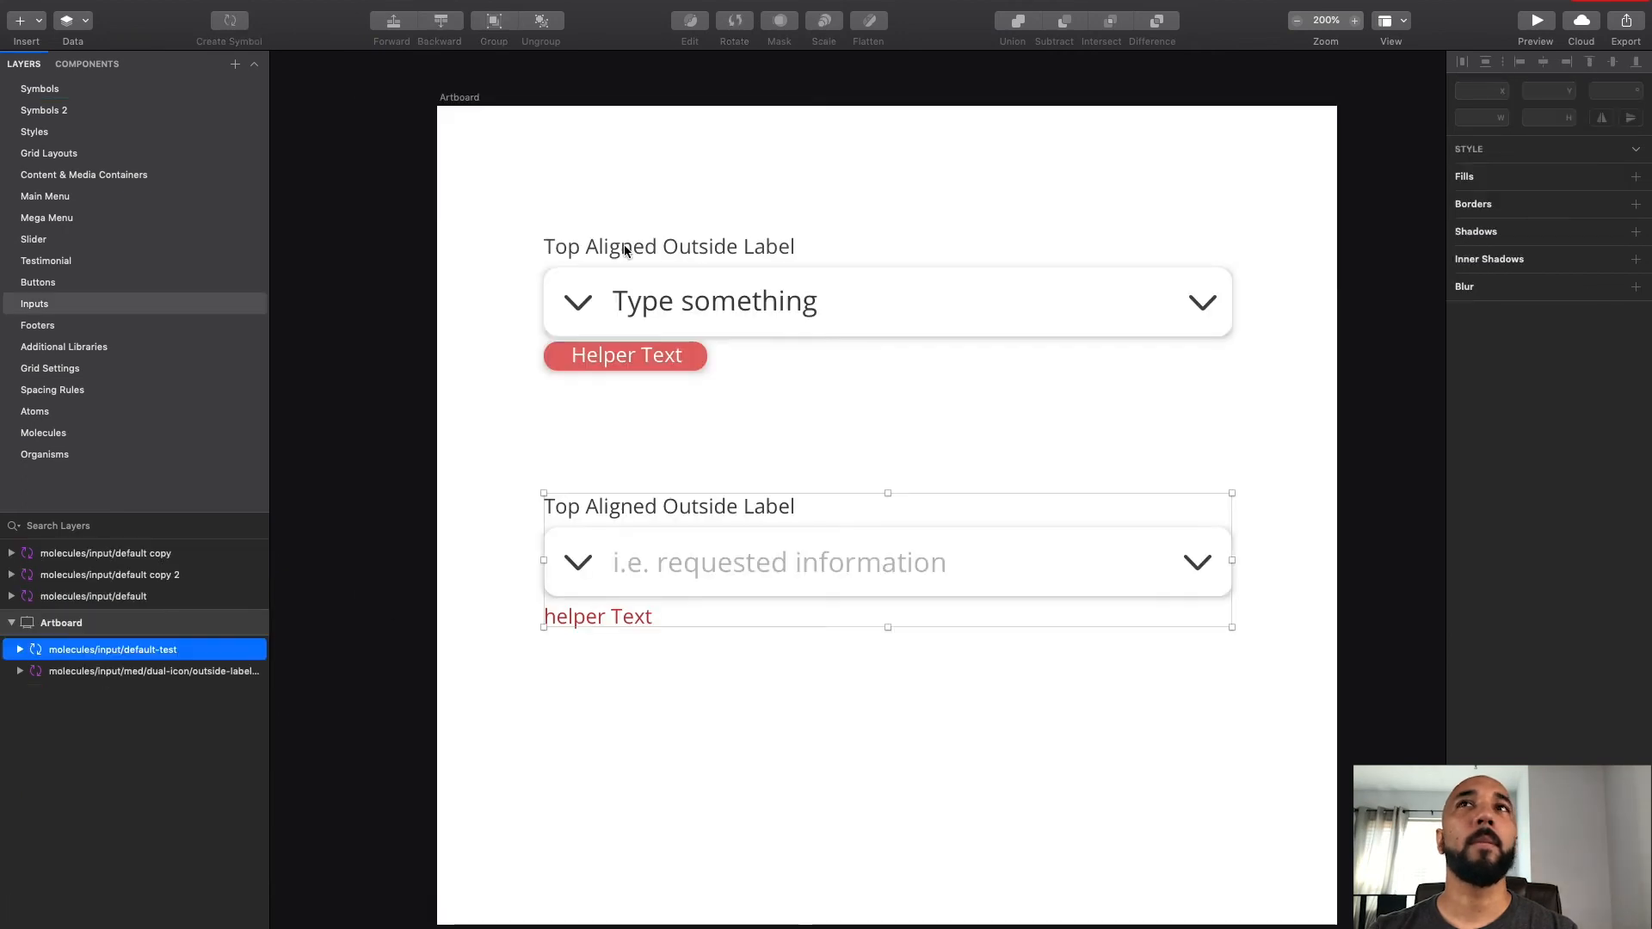
# Step: Override the right icon of the default-test instance with the atoms/icons/cancel symbol
pyautogui.click(1064, 417)
pyautogui.click(1150, 542)
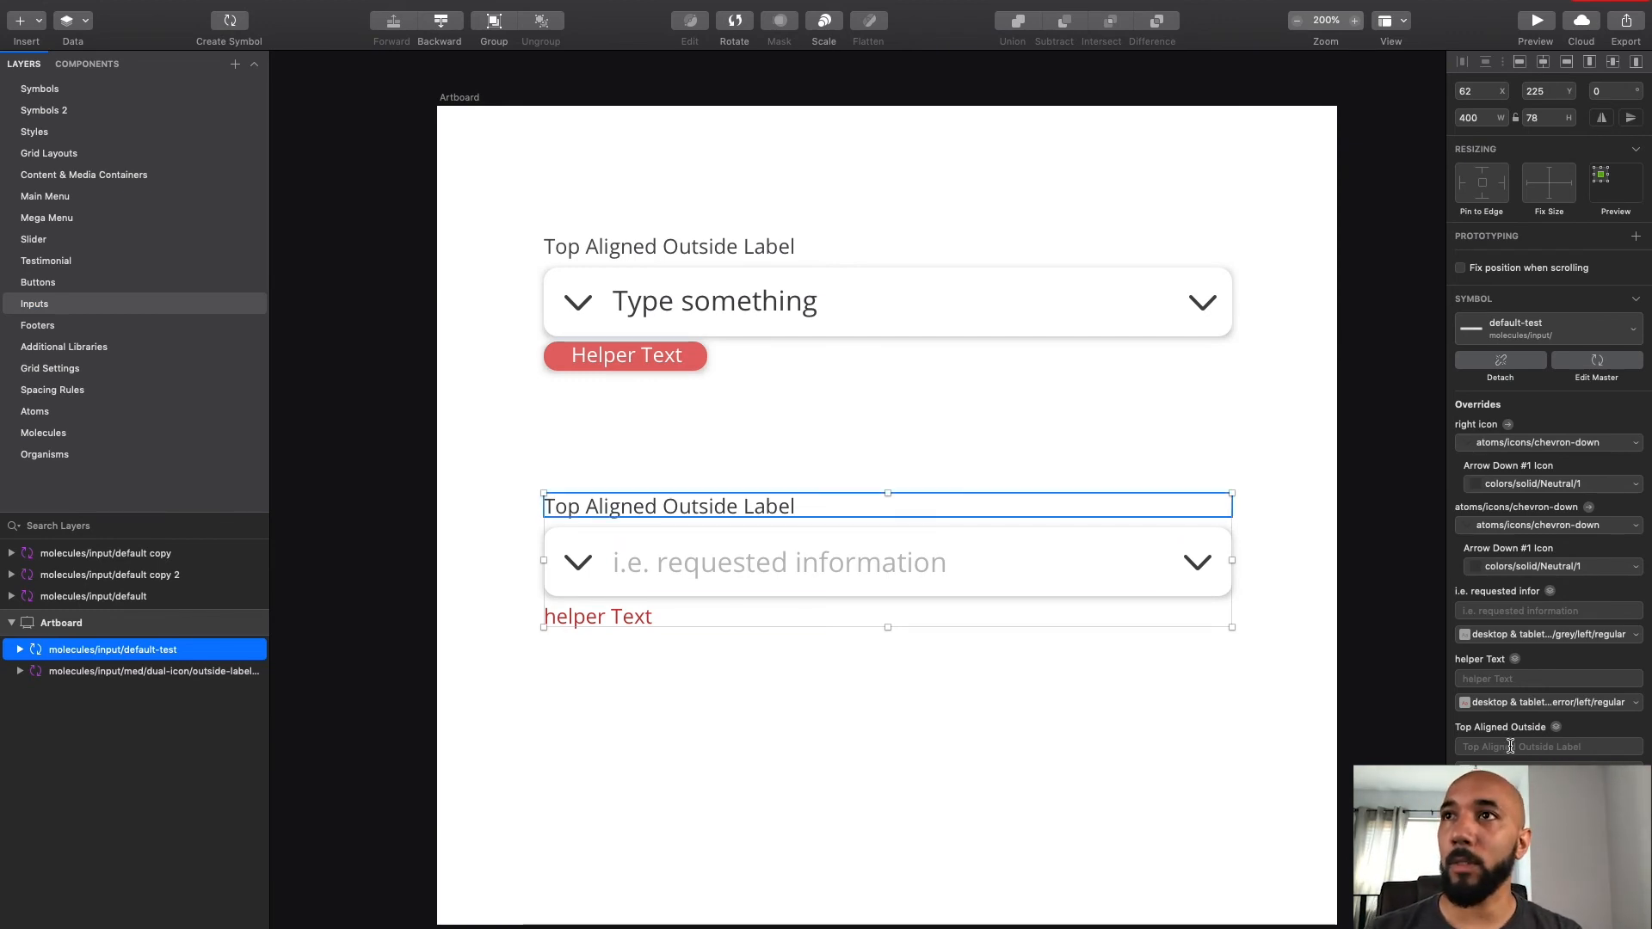
pyautogui.click(1538, 444)
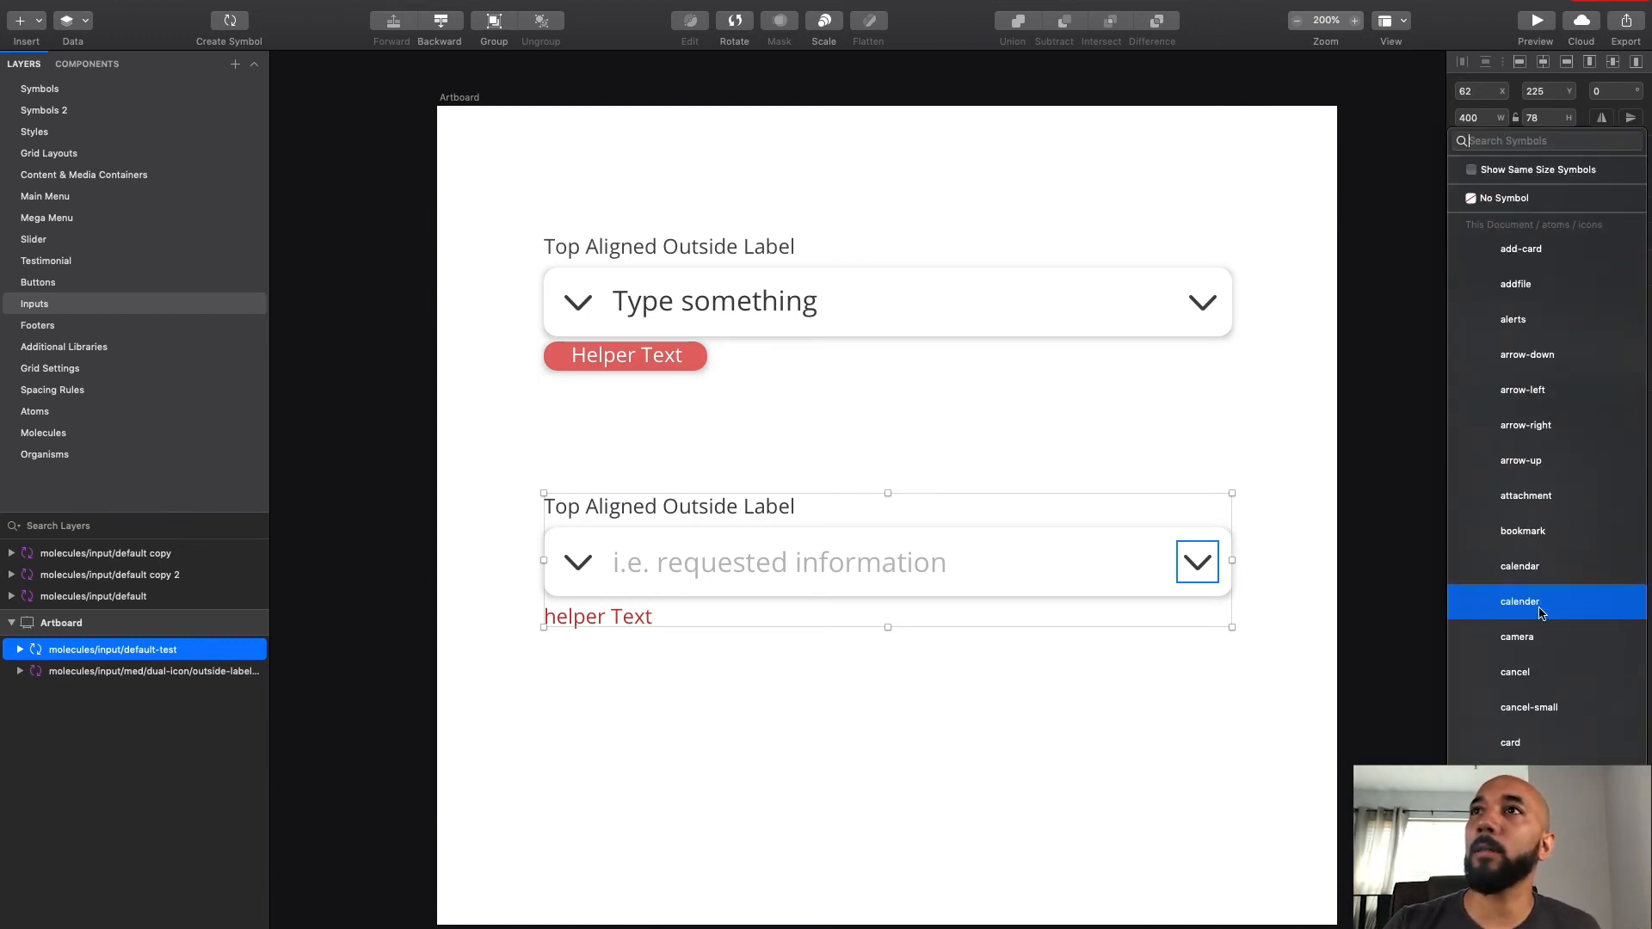
pyautogui.click(1519, 677)
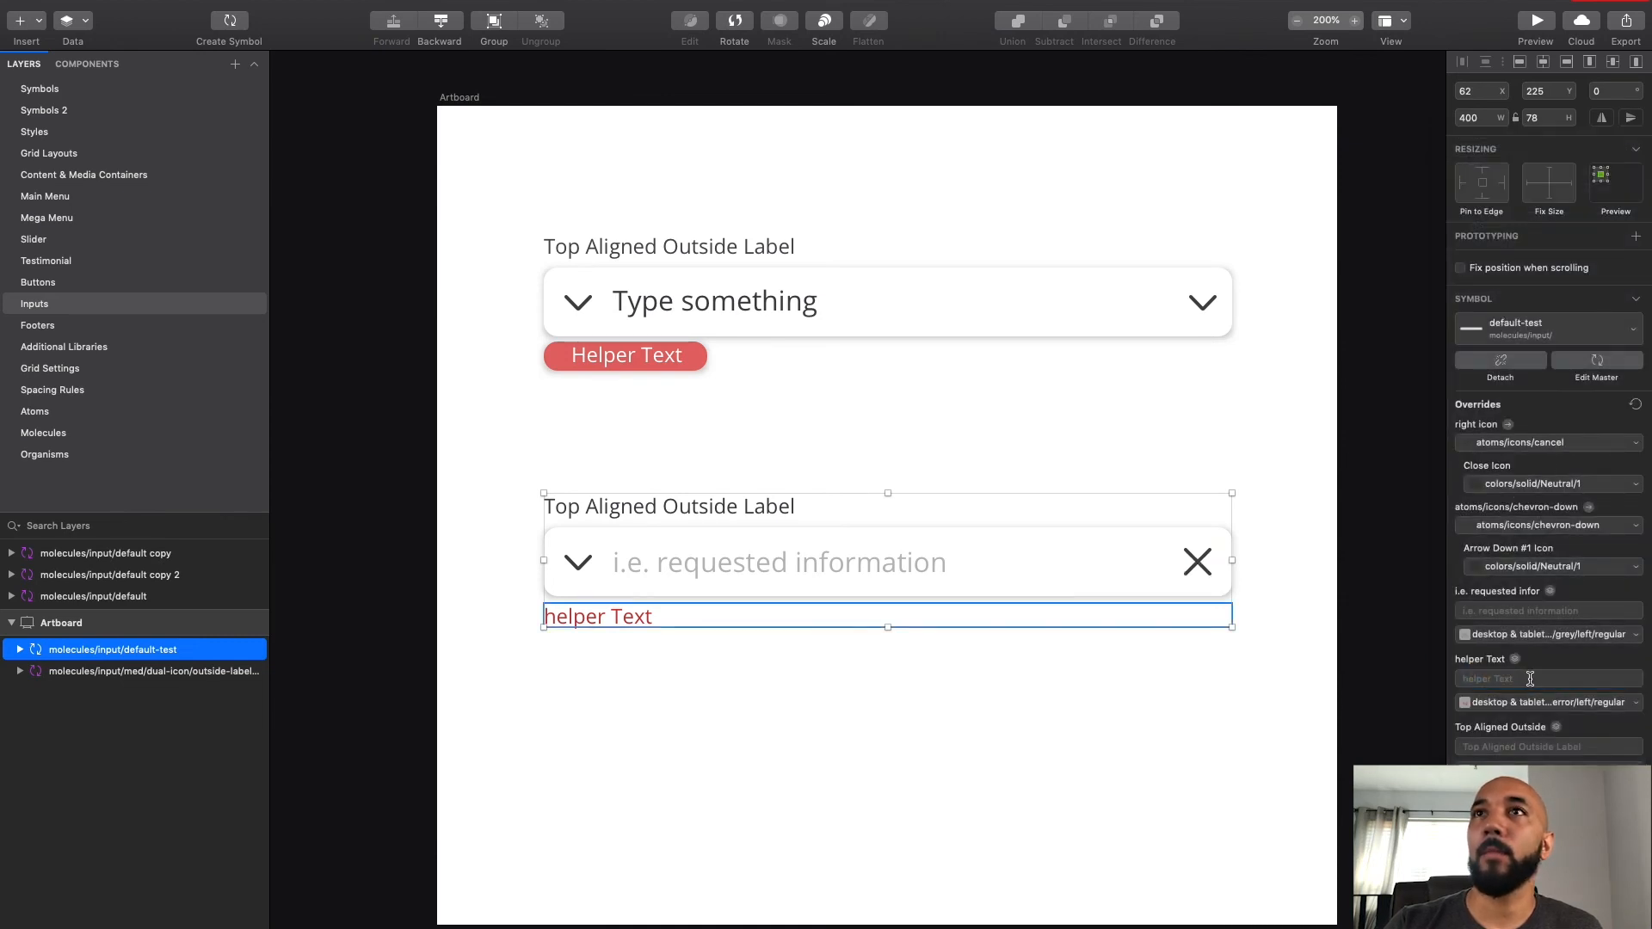
# Step: Override the left chevron icon of the default-test instance with the atoms/icons/phone-mobile symbol
pyautogui.doubleClick(570, 568)
pyautogui.click(1579, 443)
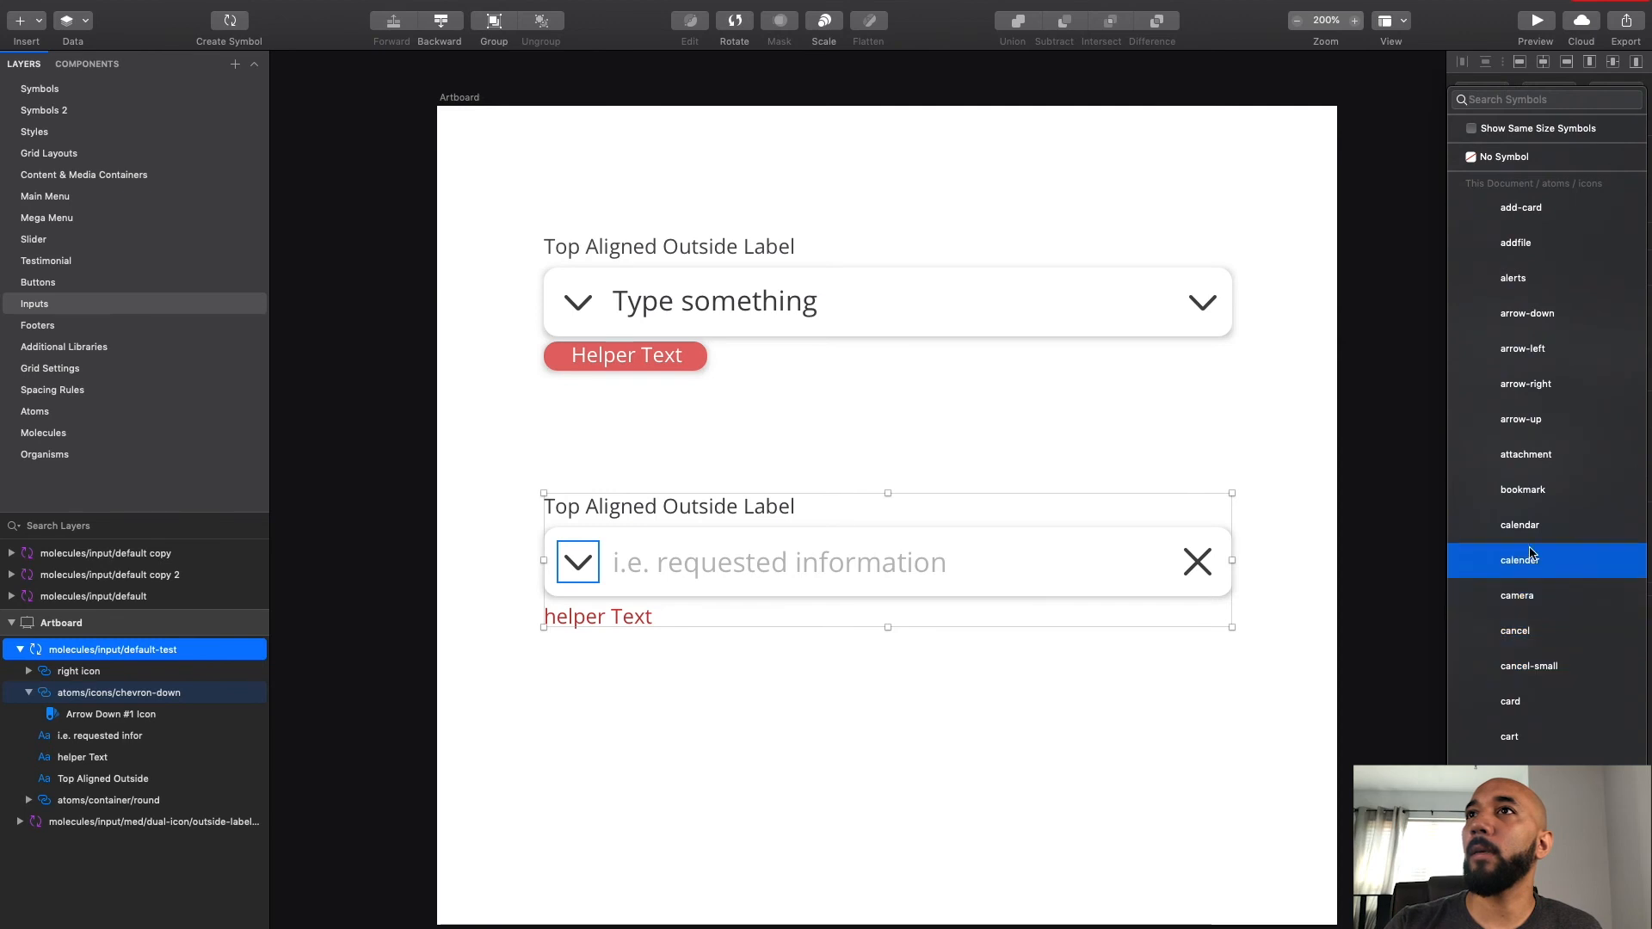
pyautogui.scroll(-5, 1535, 619)
pyautogui.scroll(-10, 1535, 620)
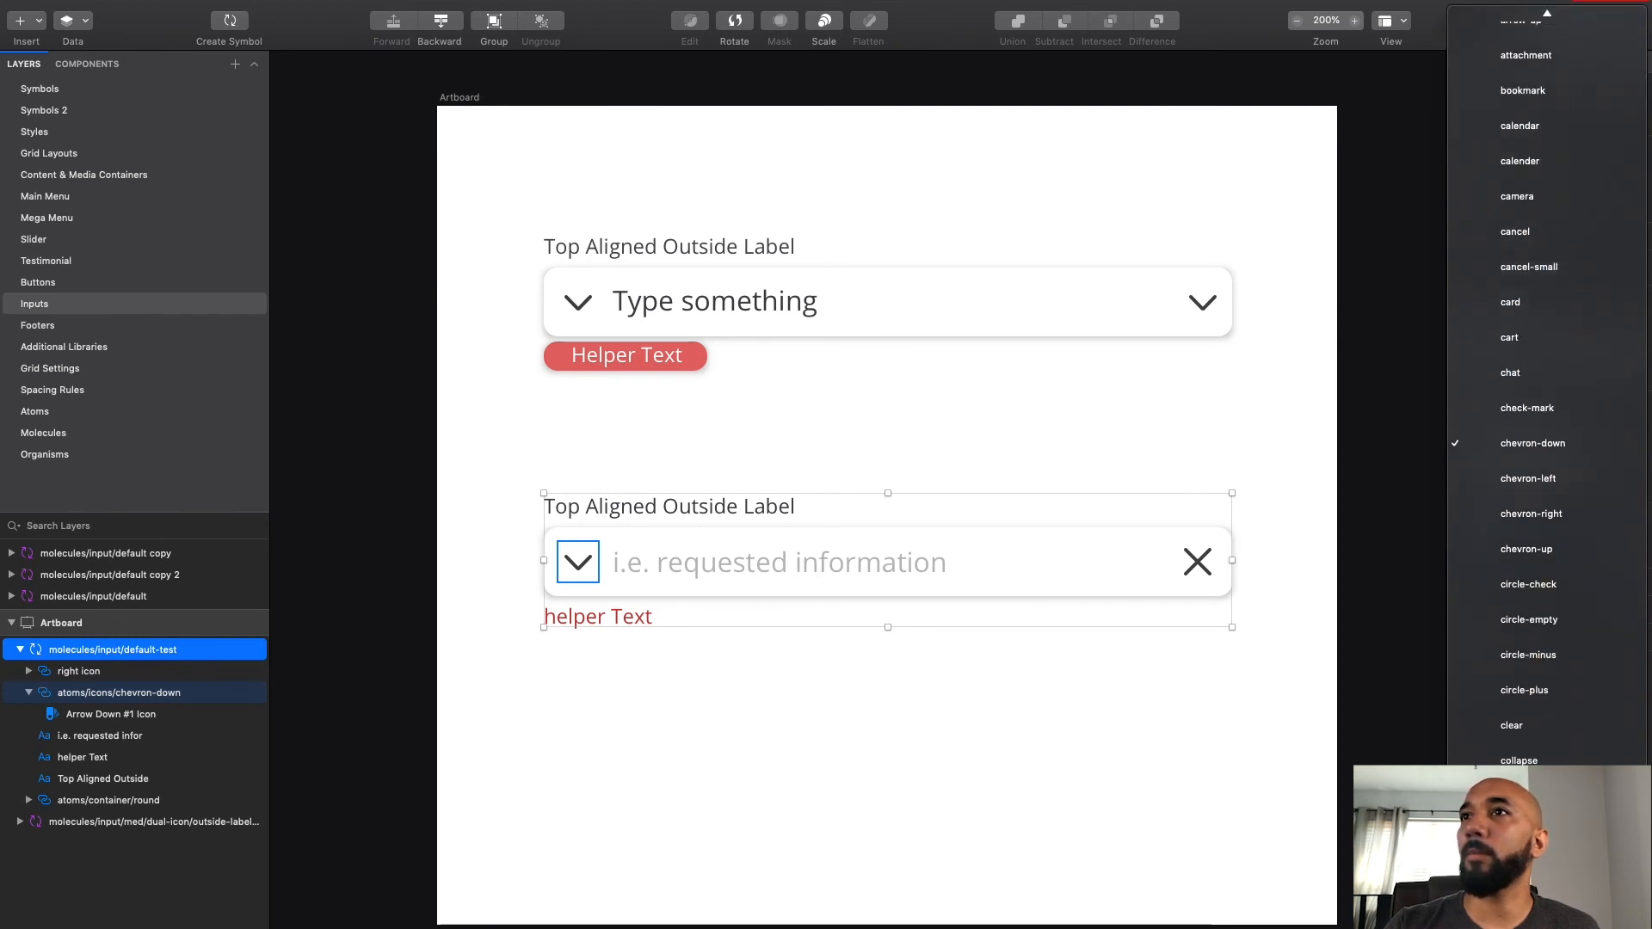
pyautogui.scroll(-8, 1536, 730)
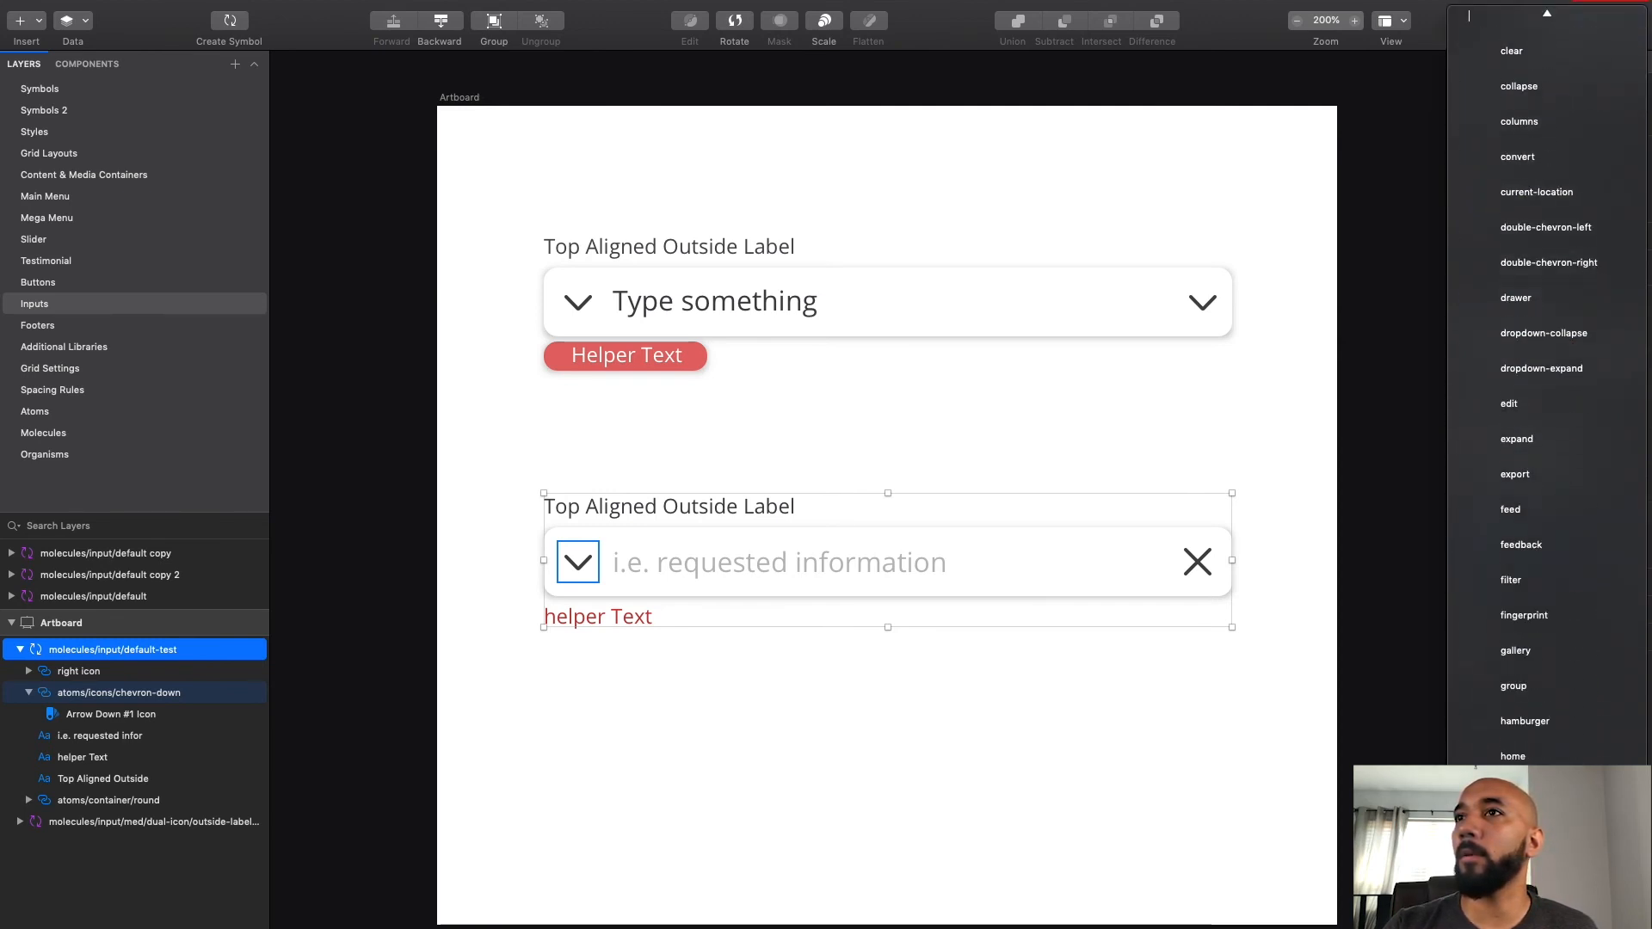
pyautogui.click(1536, 730)
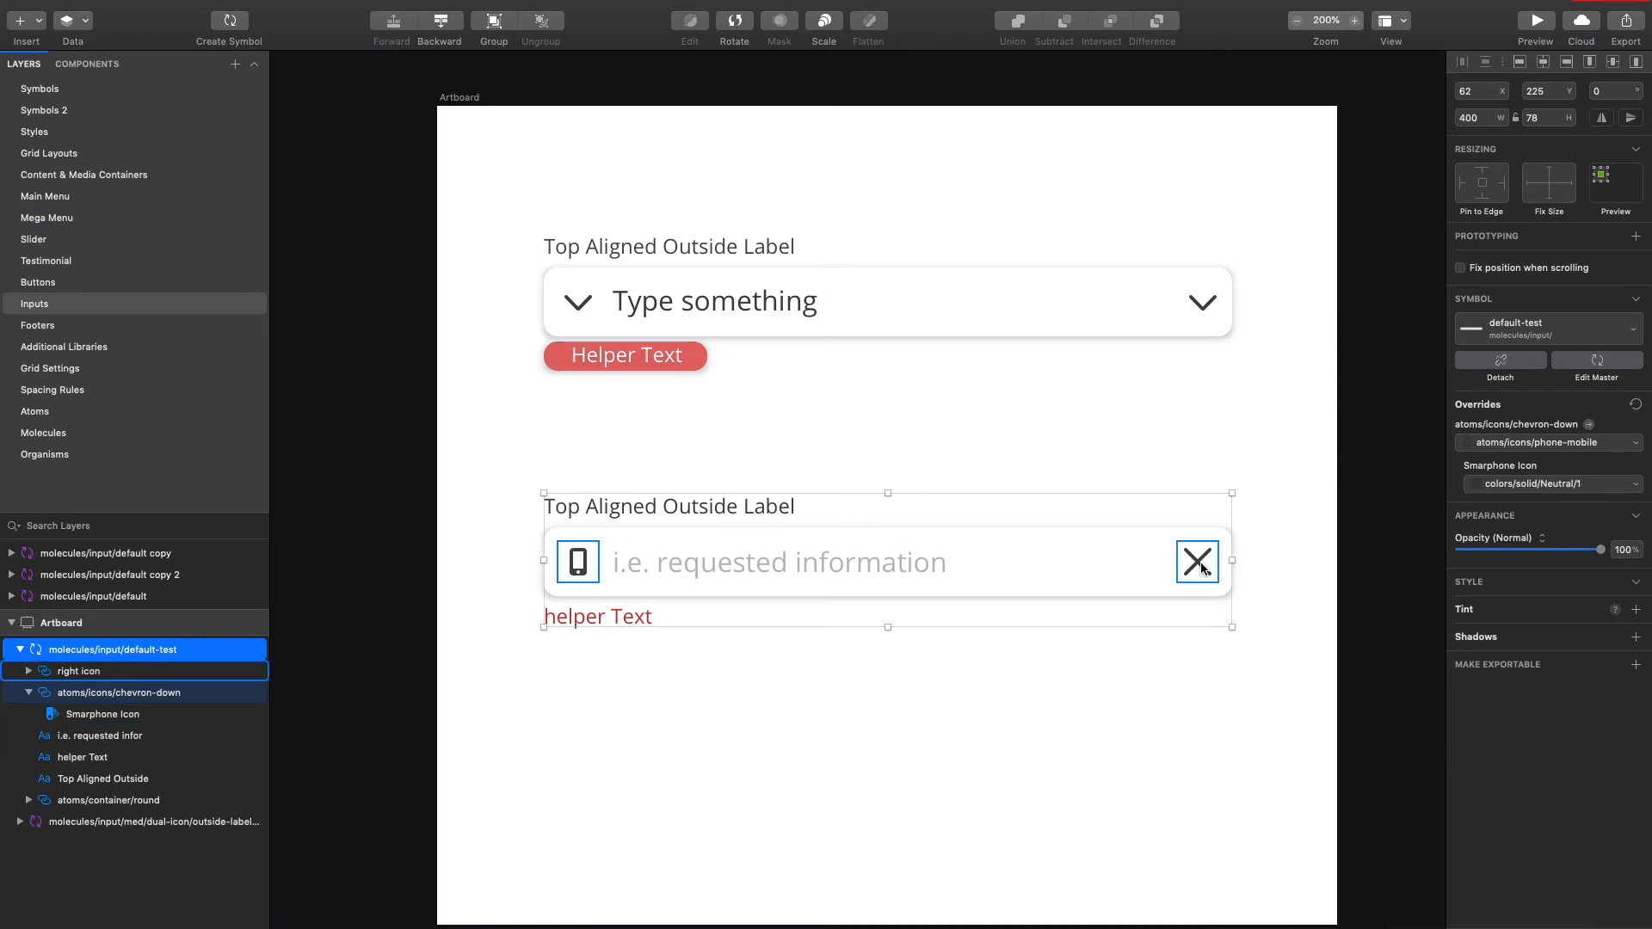
# Step: Override the "i.e. requested information" text of the default-test instance with a placeholder phone number
pyautogui.click(853, 569)
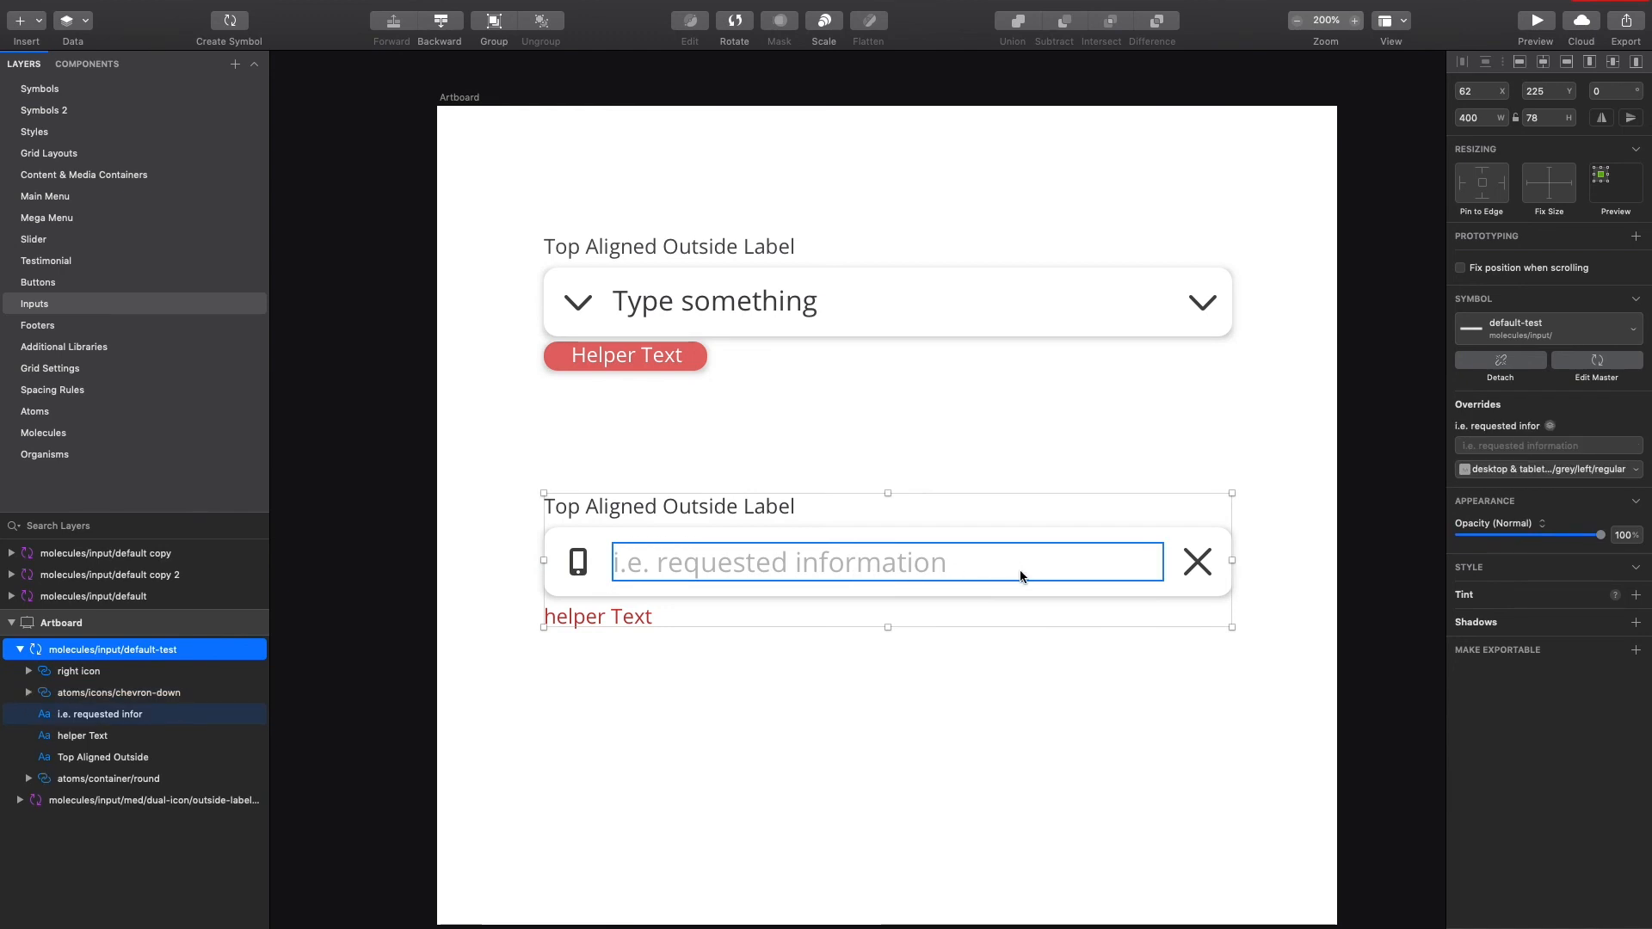
pyautogui.click(1511, 446)
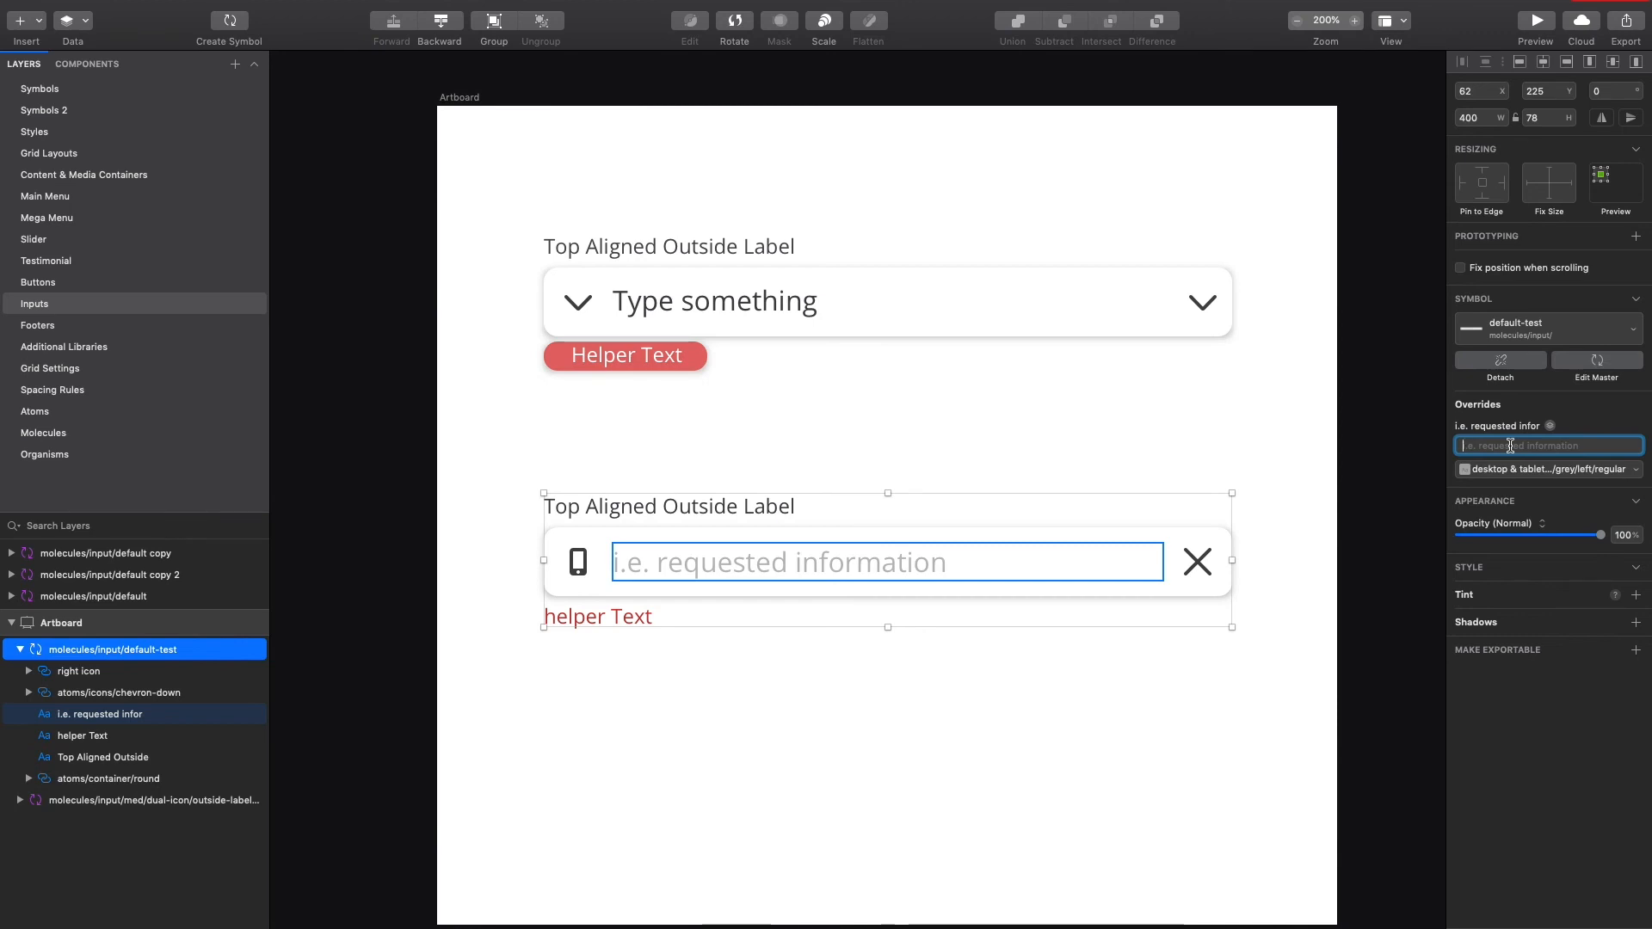
pyautogui.write('555-555')
pyautogui.press('BackSpace')
pyautogui.press('Return')
pyautogui.click(924, 458)
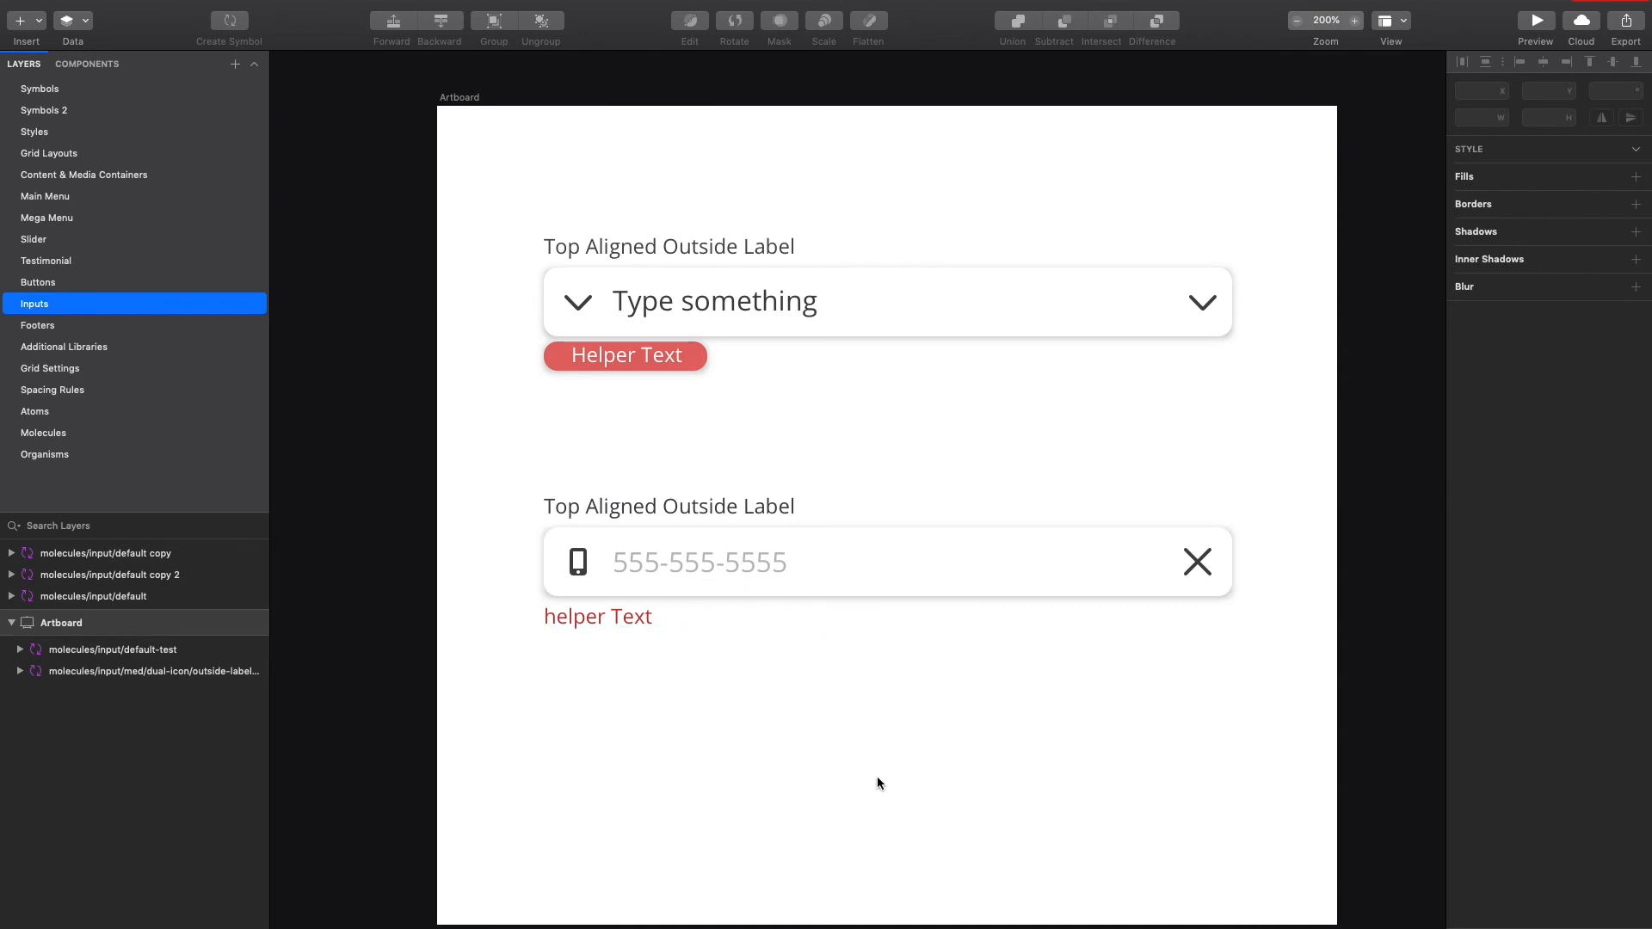
# Step: Set the text style of the input's phone number to this document's desktop & tablet/1_body/dark/left/regular
pyautogui.click(855, 582)
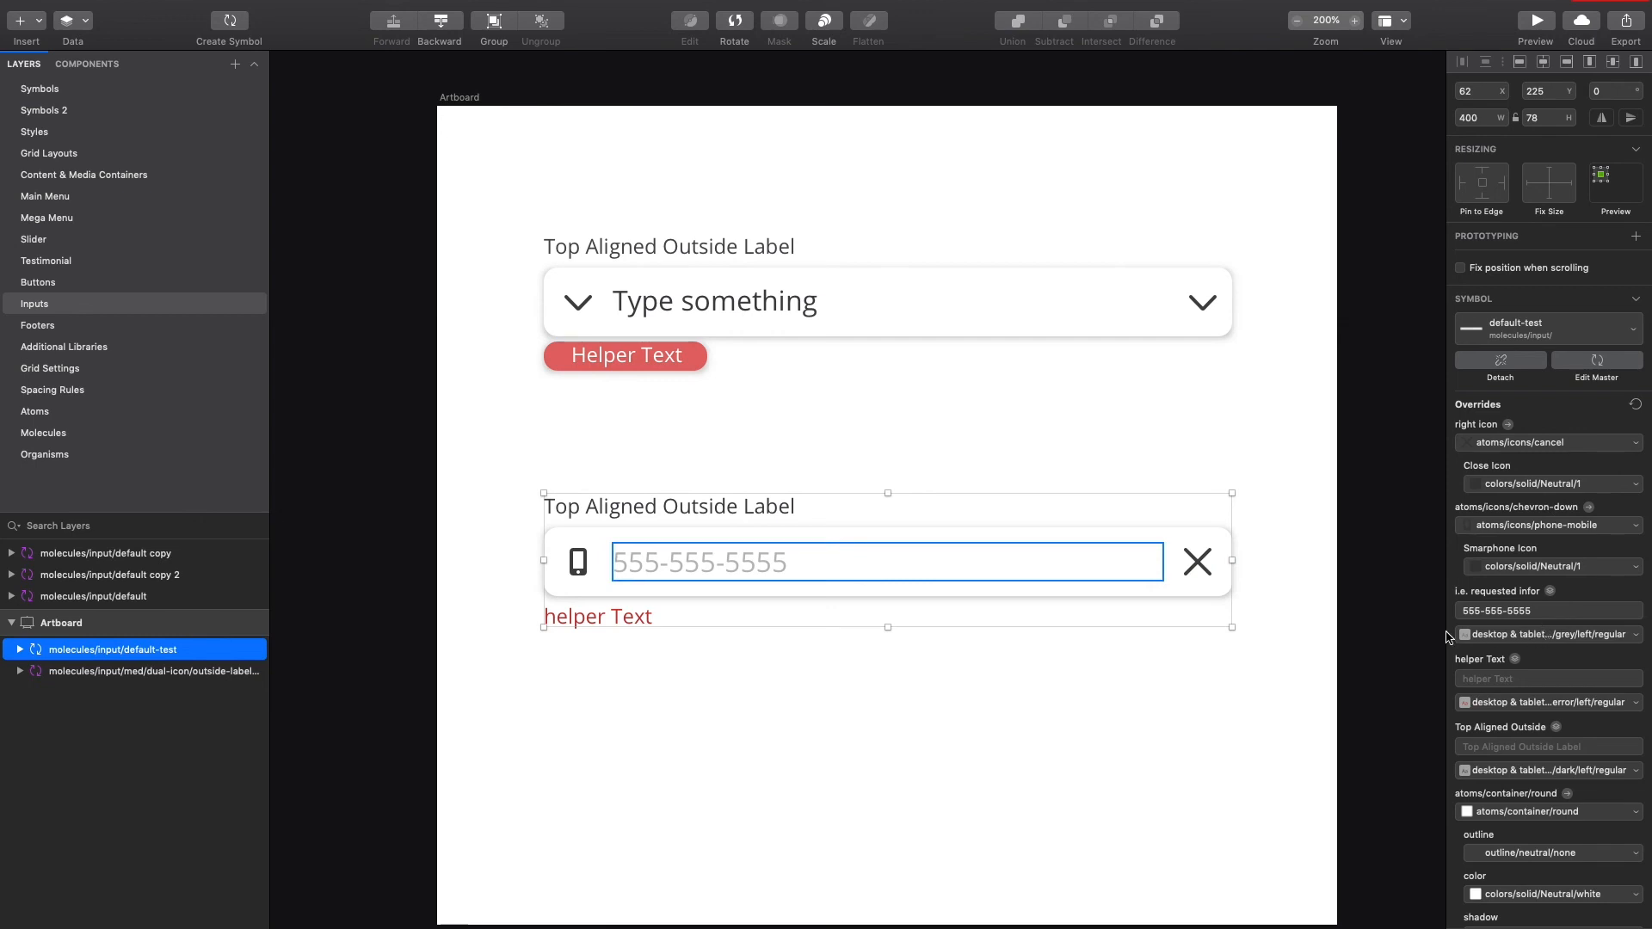
pyautogui.click(1526, 637)
pyautogui.moveTo(1536, 686)
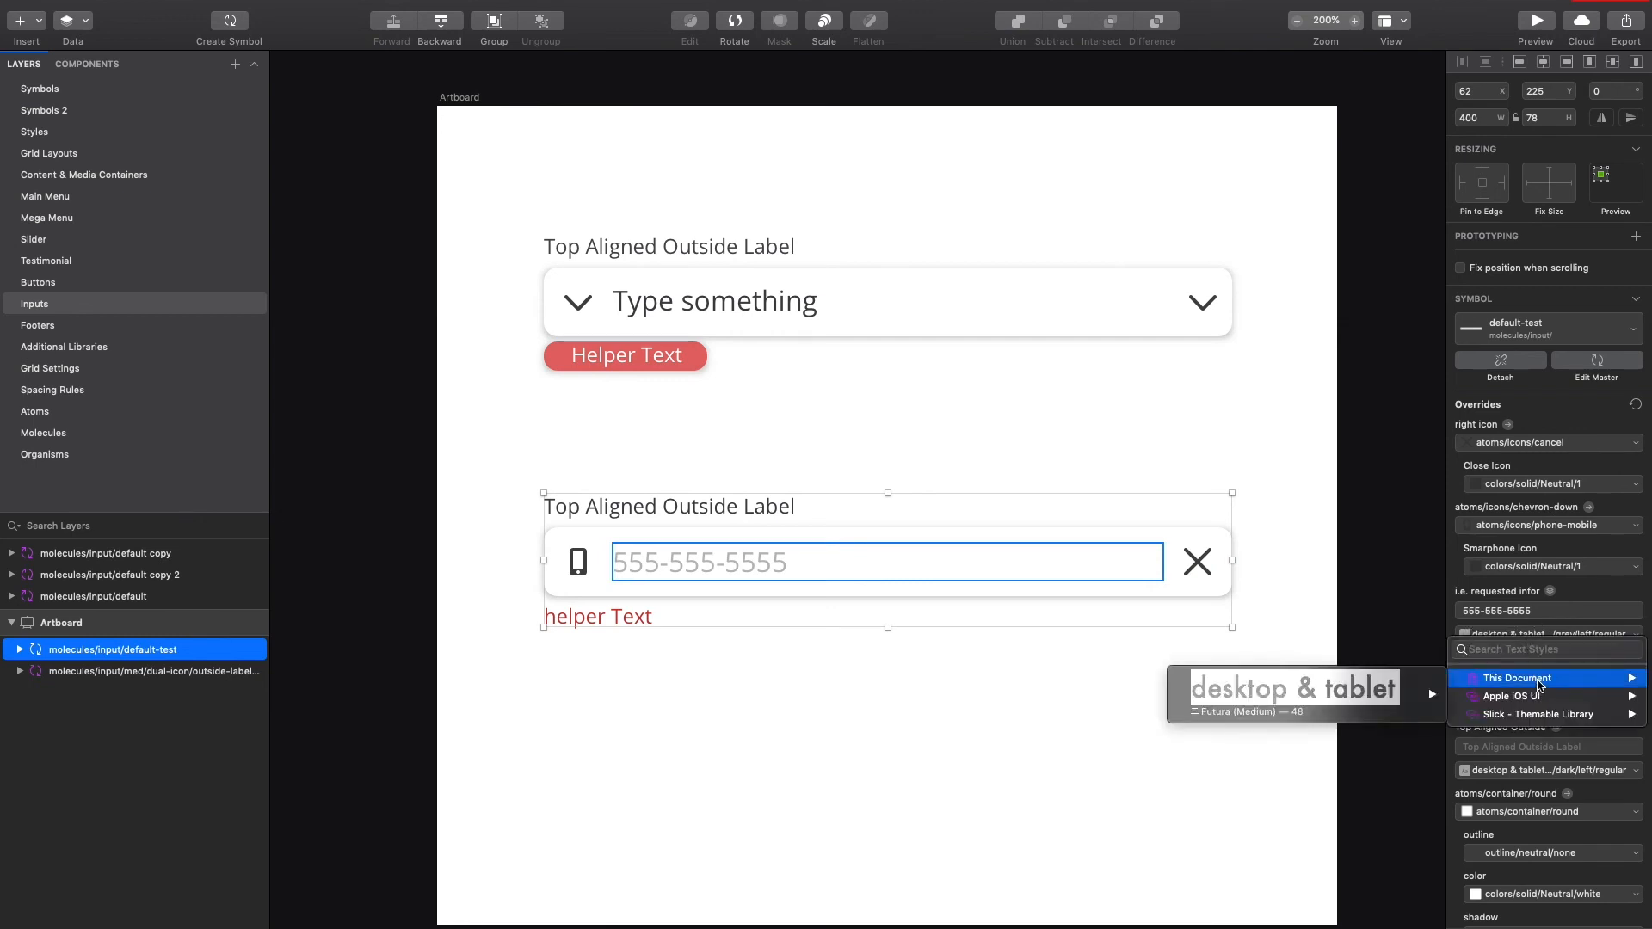
pyautogui.moveTo(1358, 693)
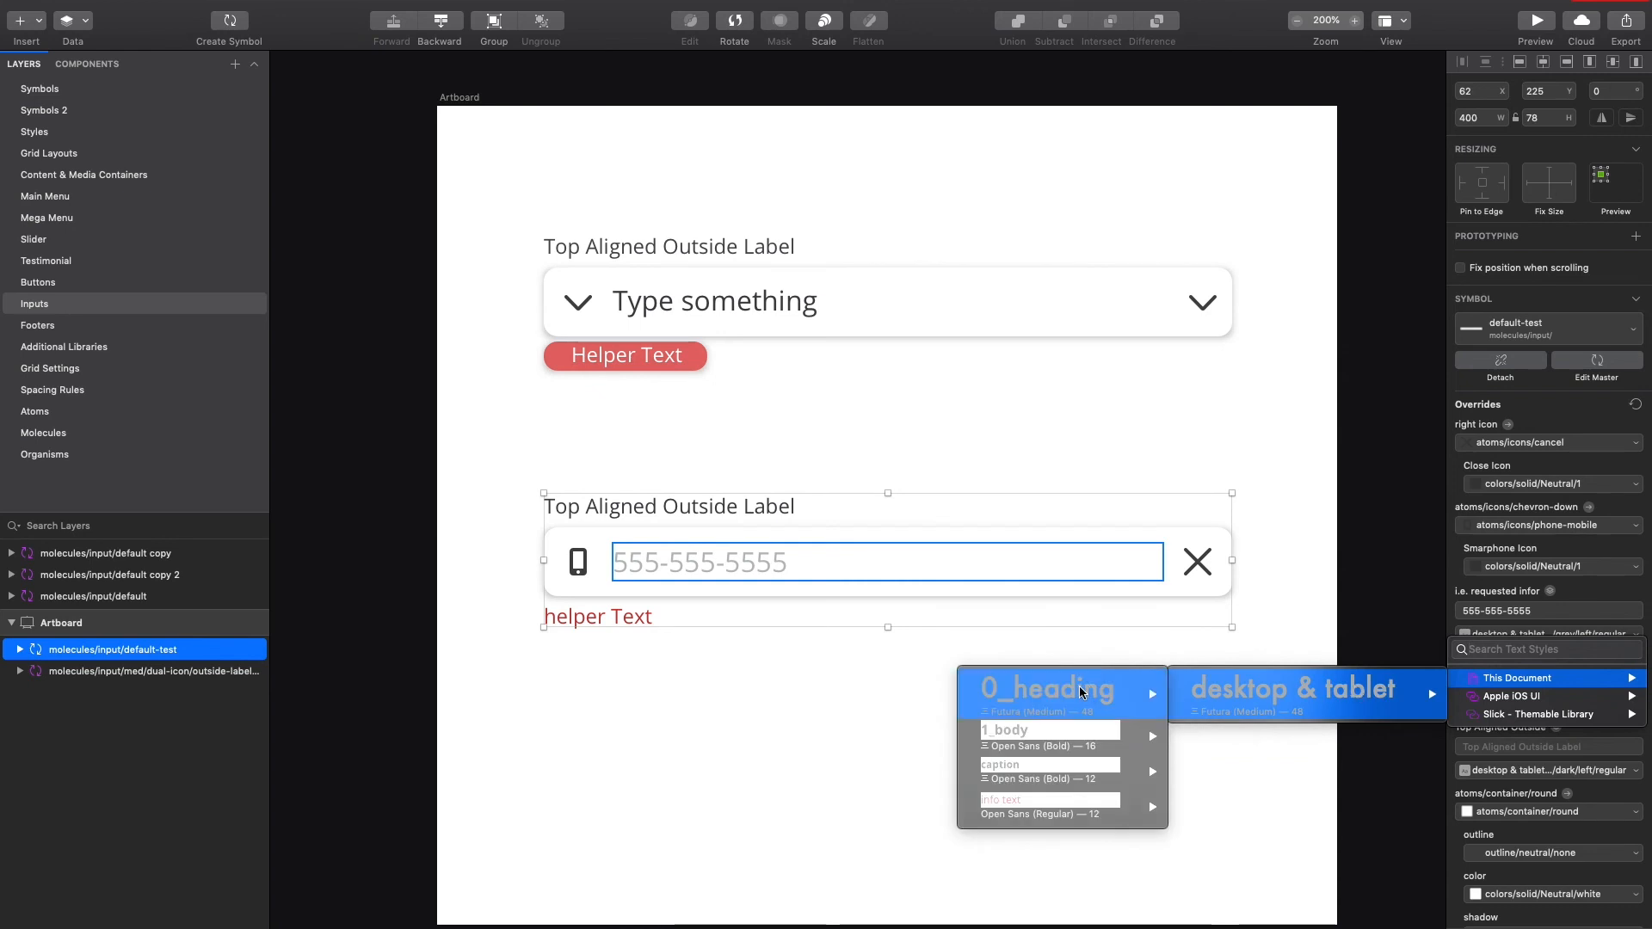
pyautogui.moveTo(1058, 738)
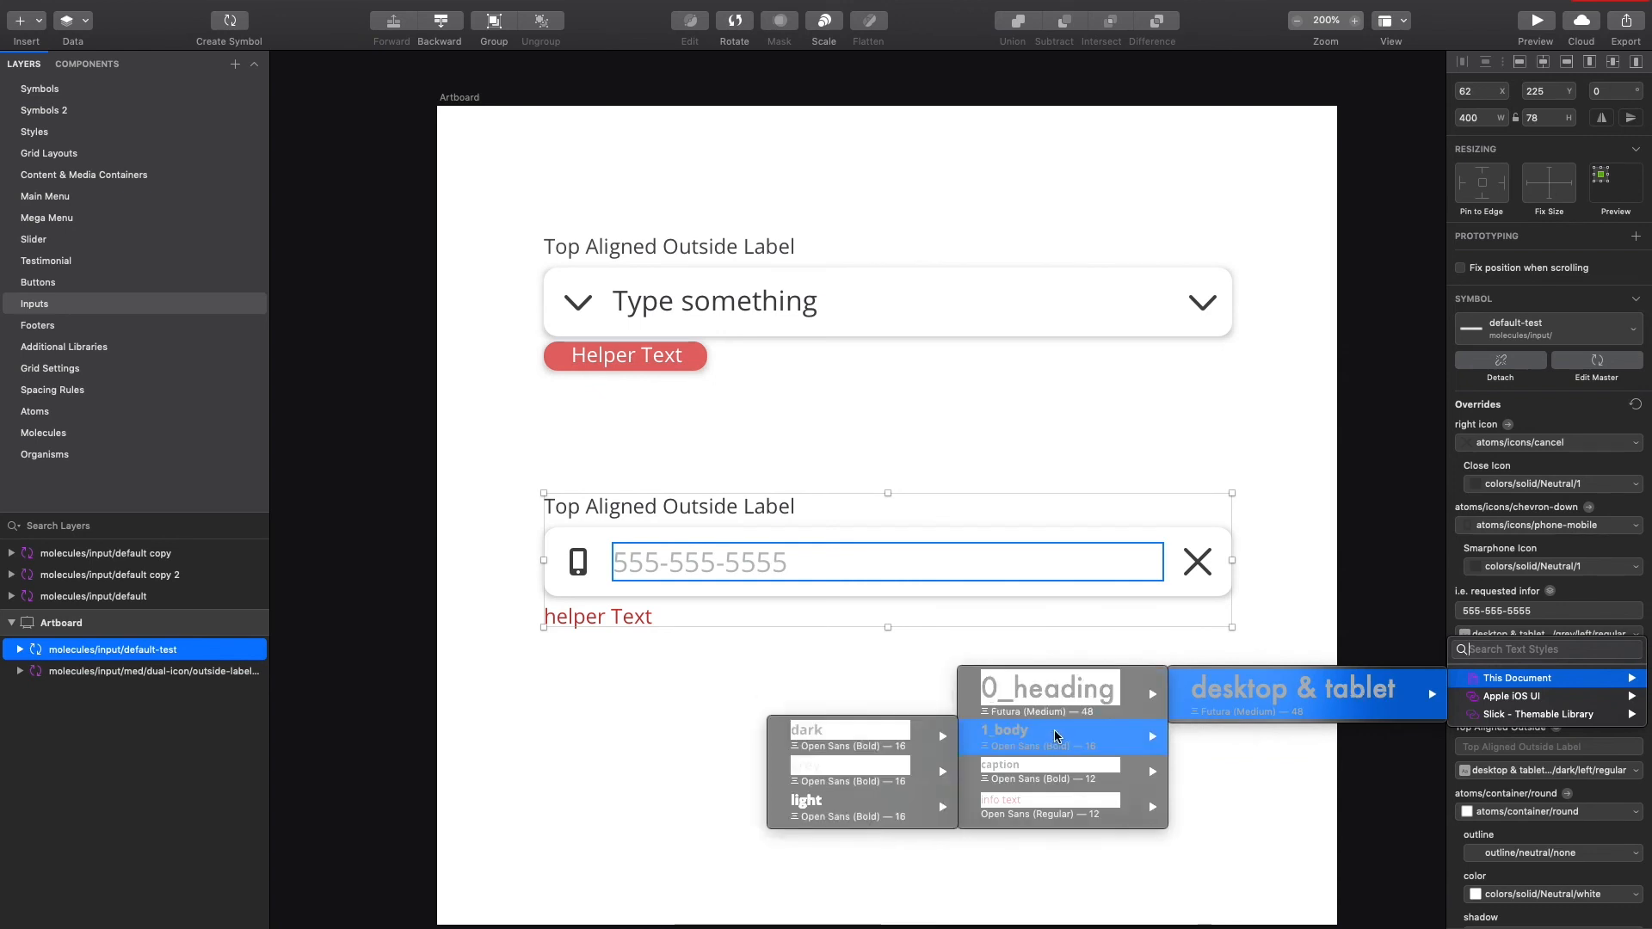
pyautogui.moveTo(882, 745)
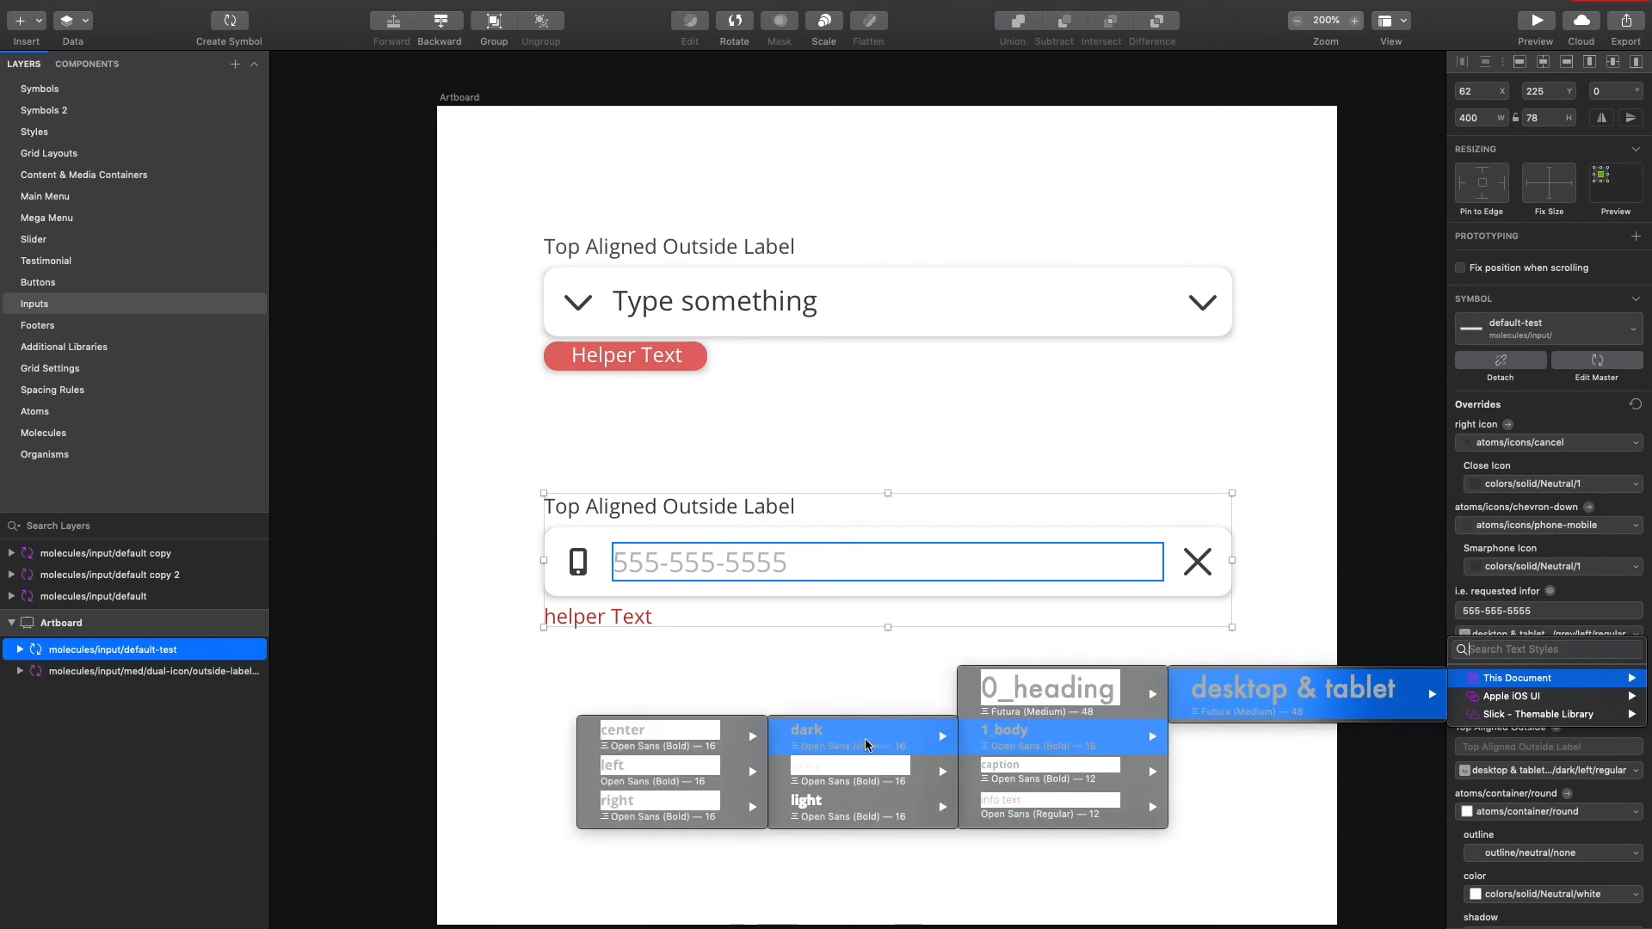
pyautogui.moveTo(666, 777)
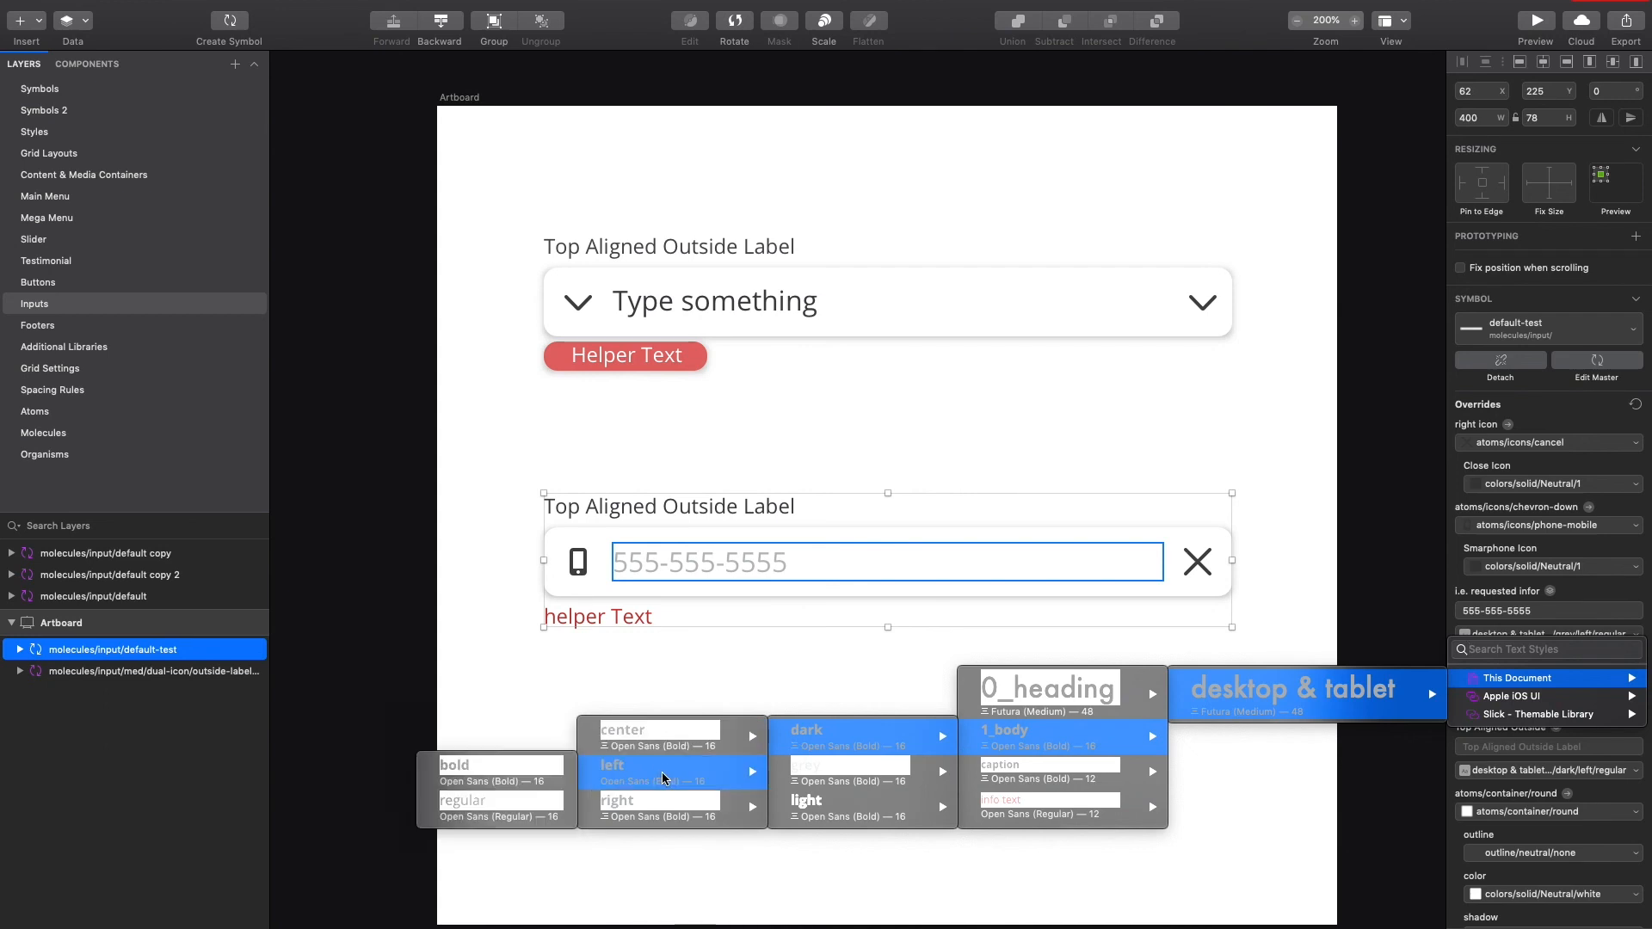
pyautogui.click(468, 800)
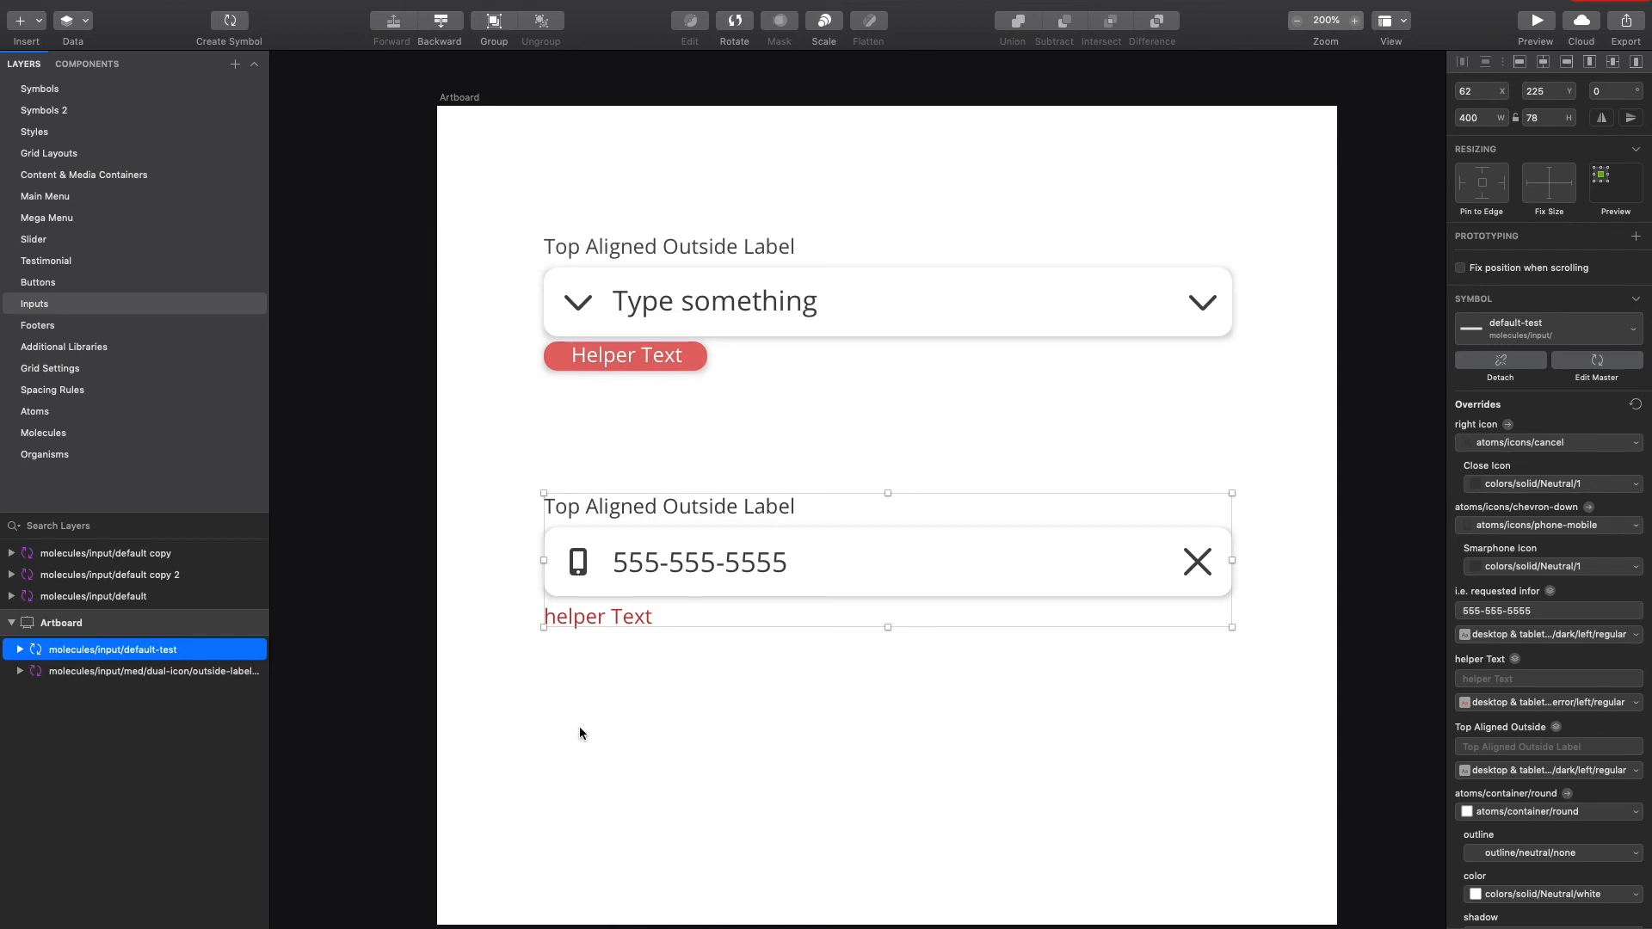
# Step: Blank the helper text override beneath the phone number input of the default-test instance
pyautogui.click(617, 623)
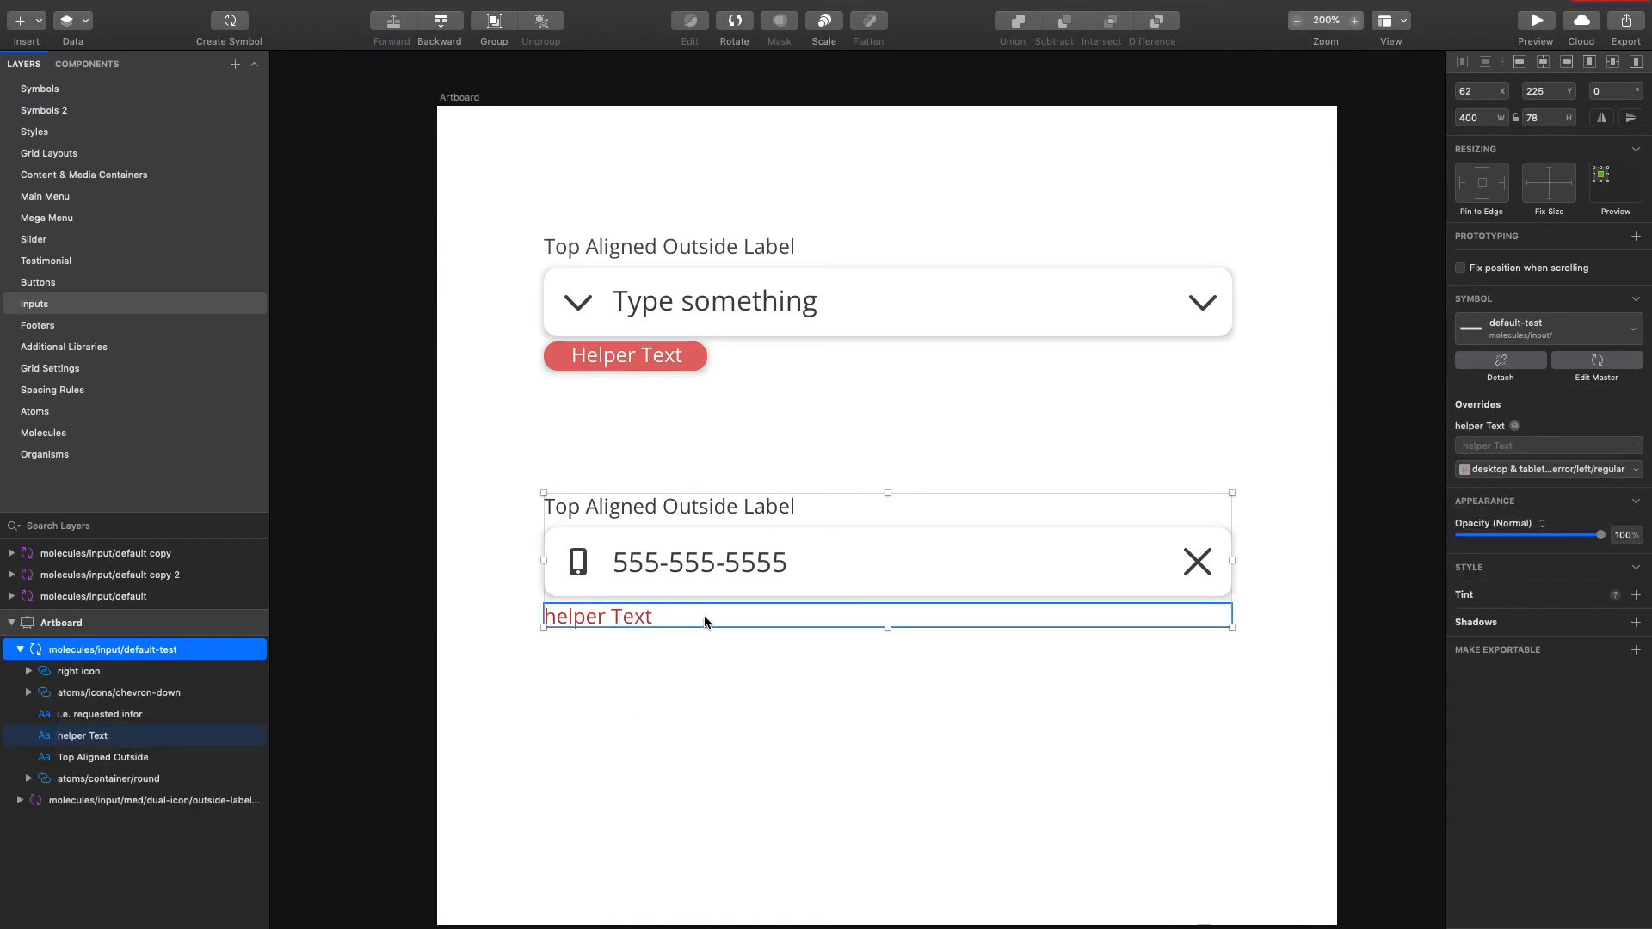
pyautogui.click(1562, 472)
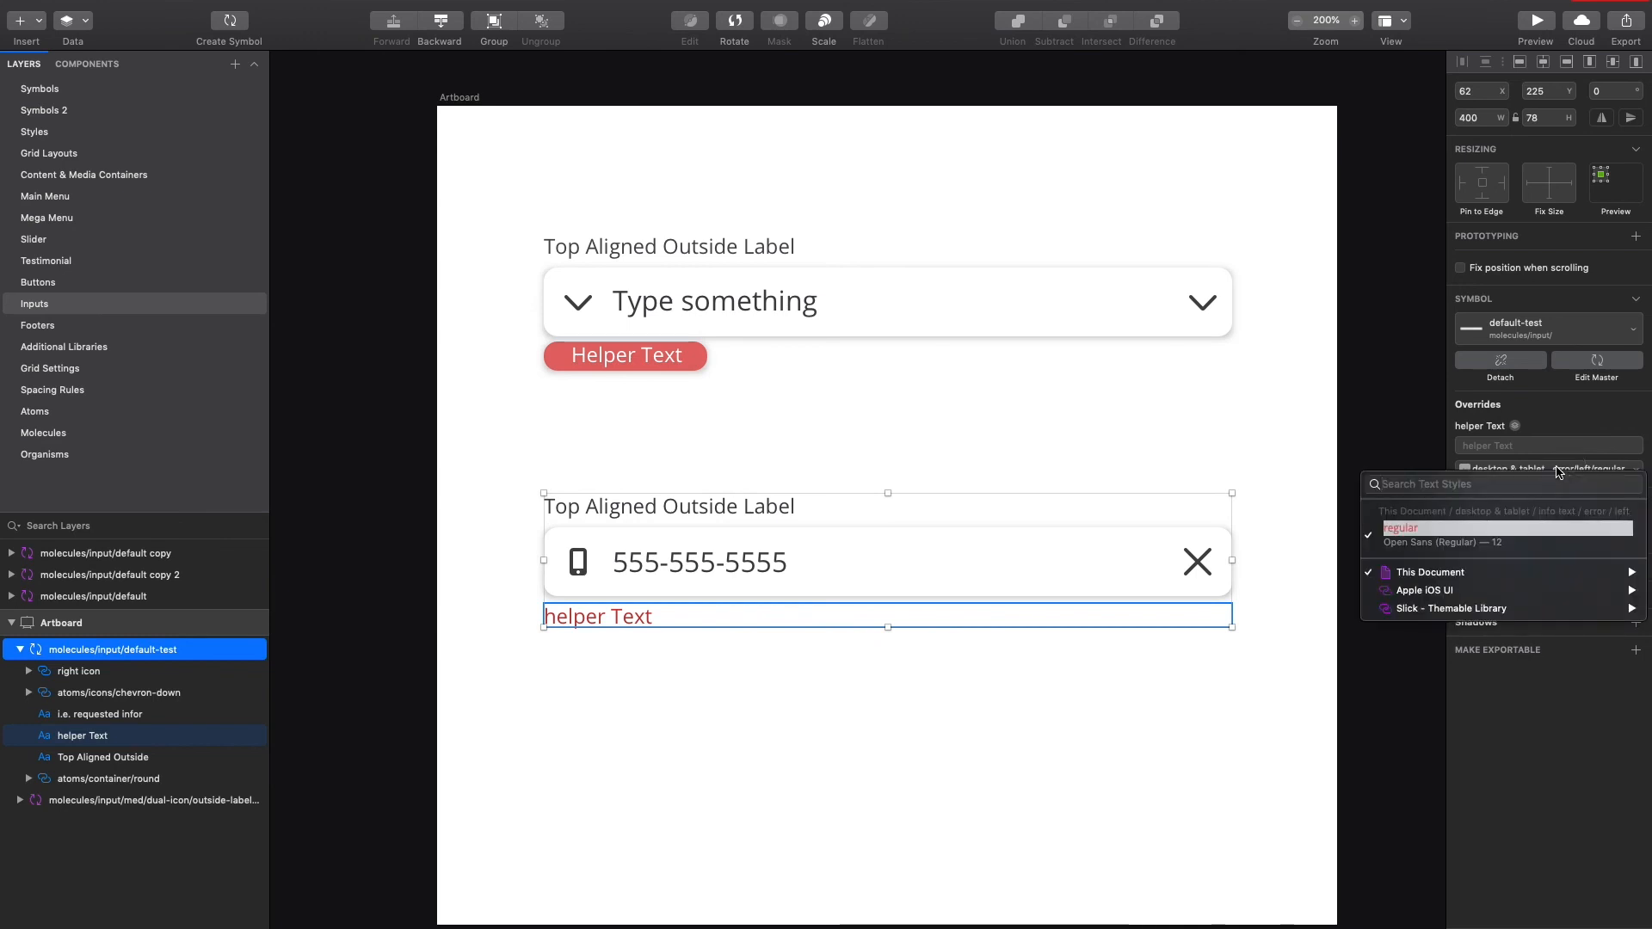
pyautogui.click(1557, 446)
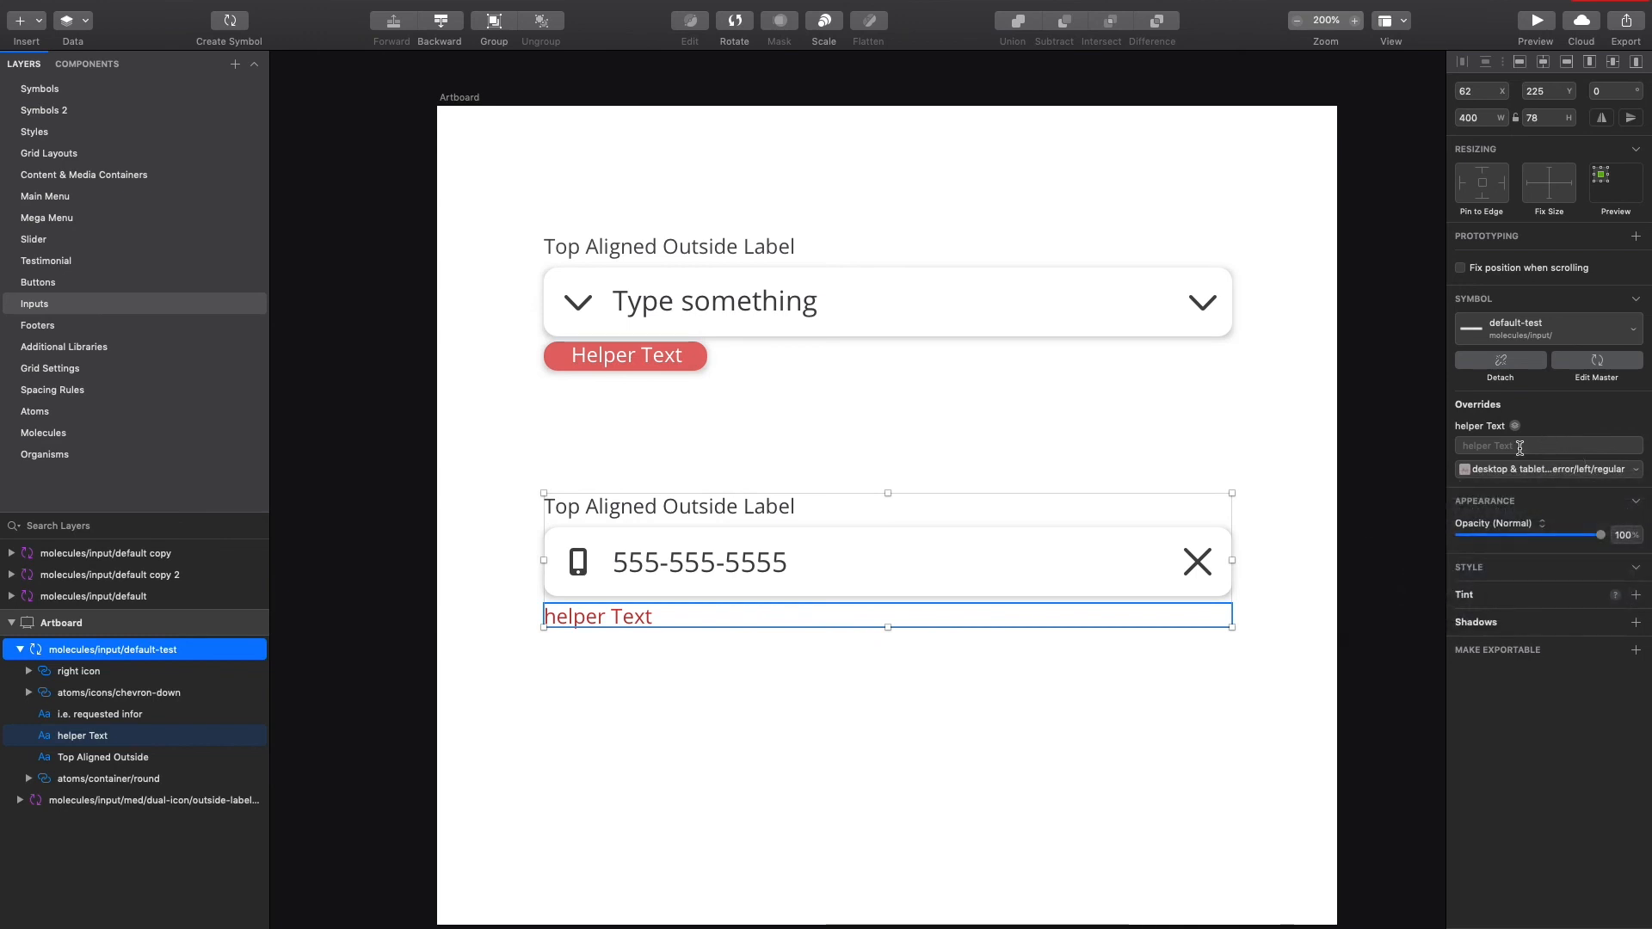
pyautogui.click(1519, 447)
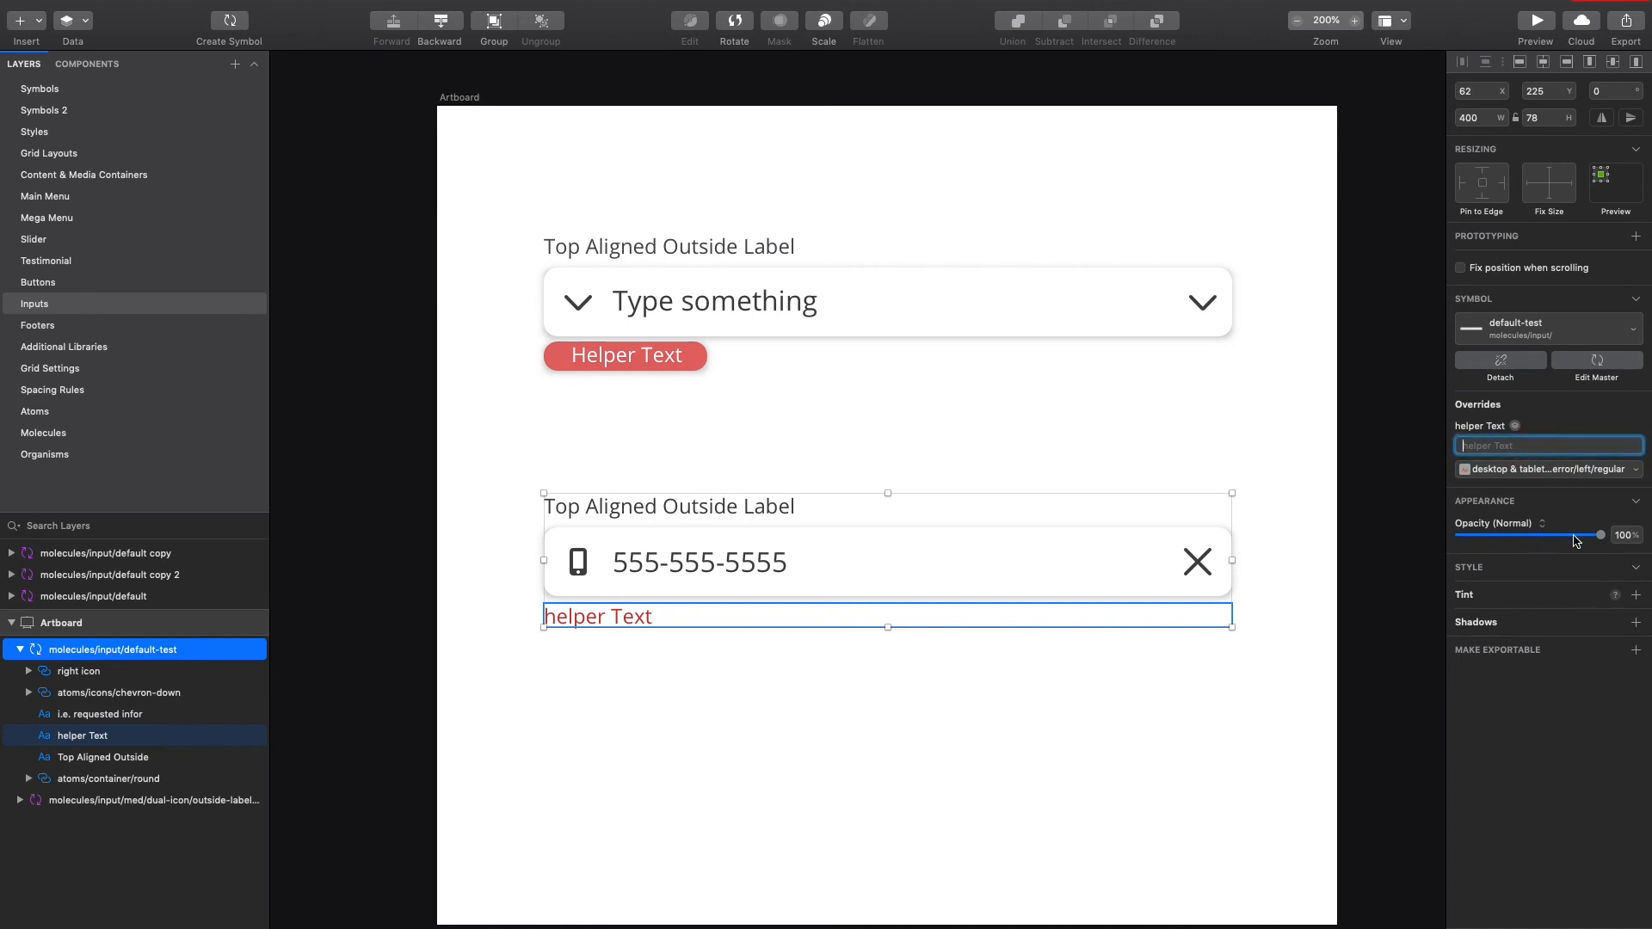
pyautogui.press('Return')
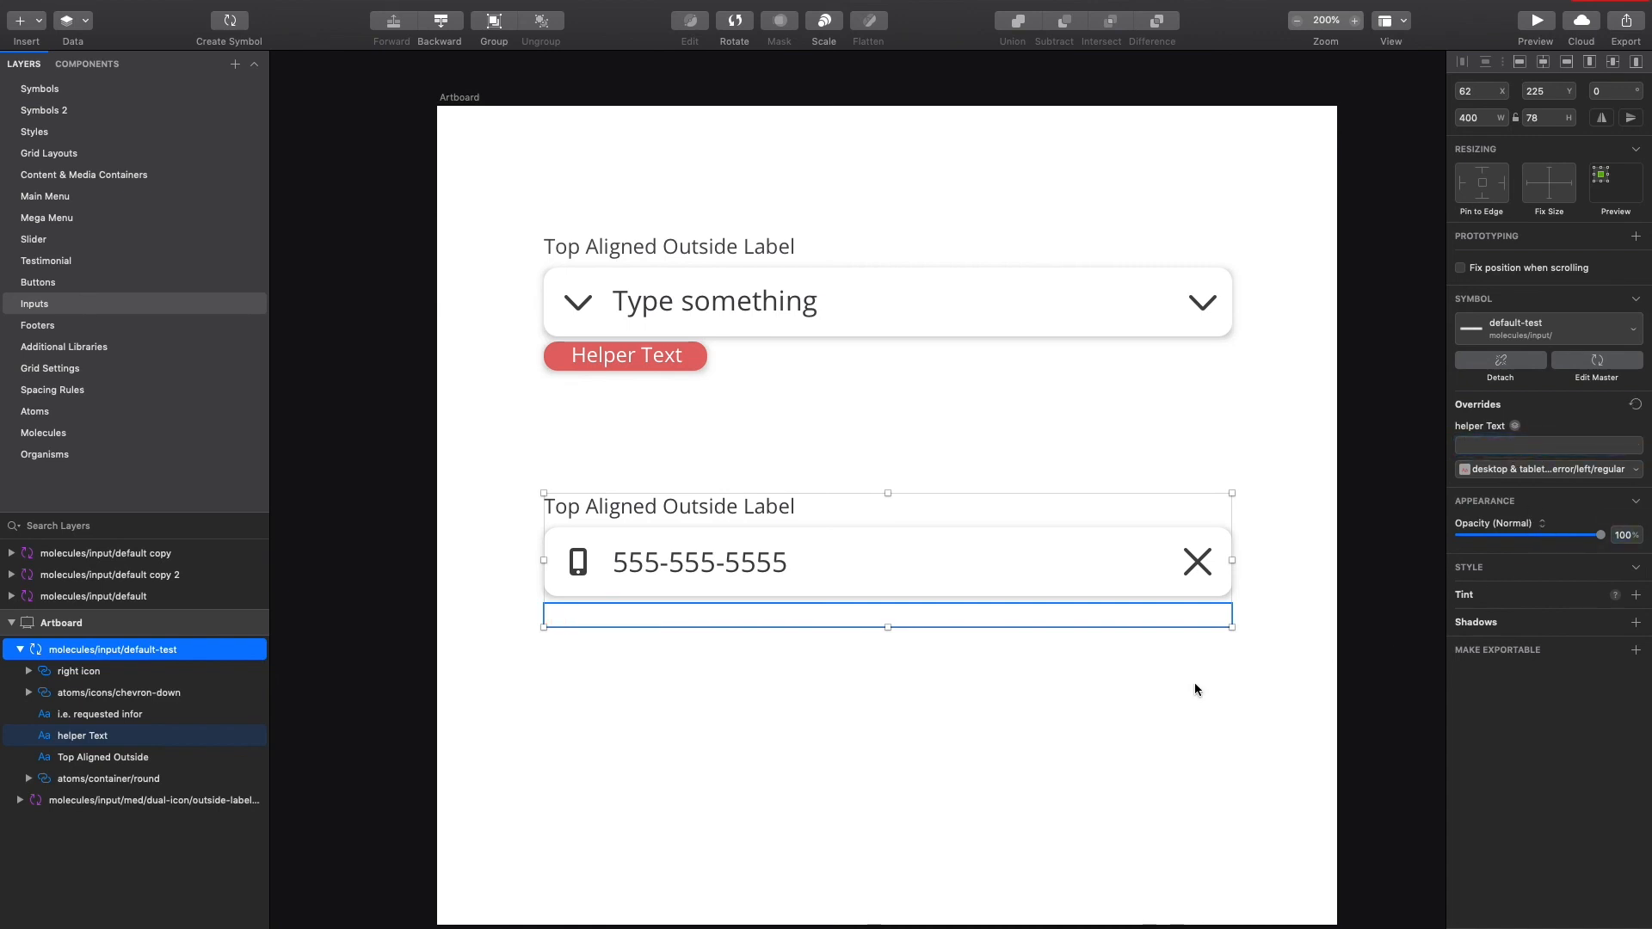
pyautogui.click(896, 675)
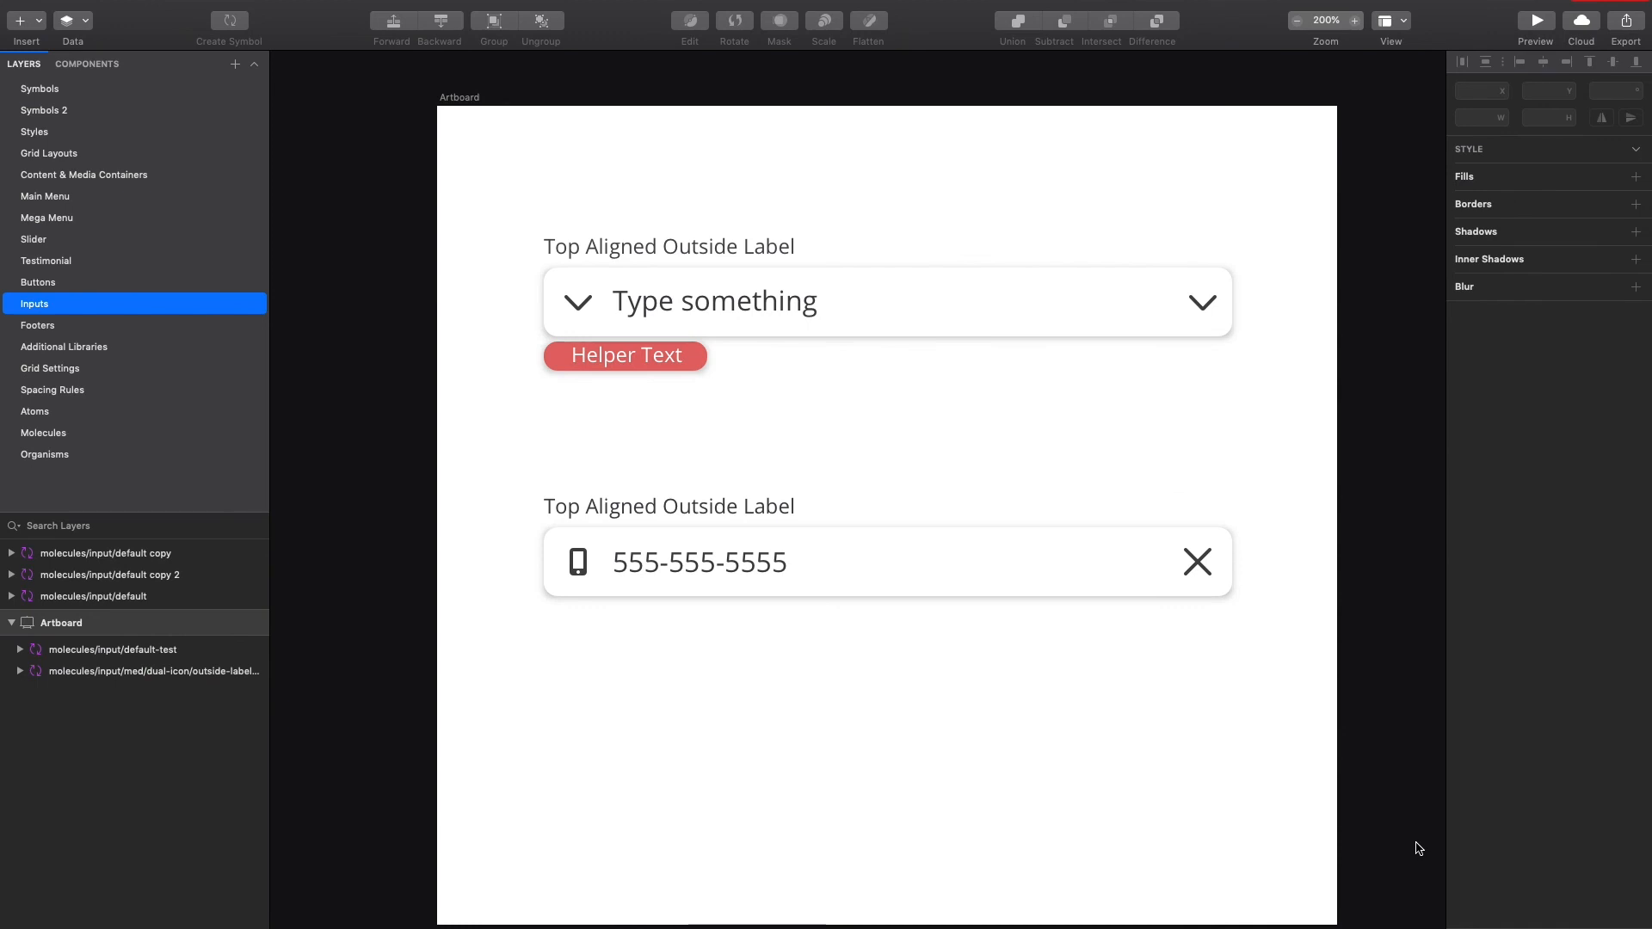
# Step: Override the Top Aligned Outside label of the default-test instance with "Phone Number"
pyautogui.click(656, 506)
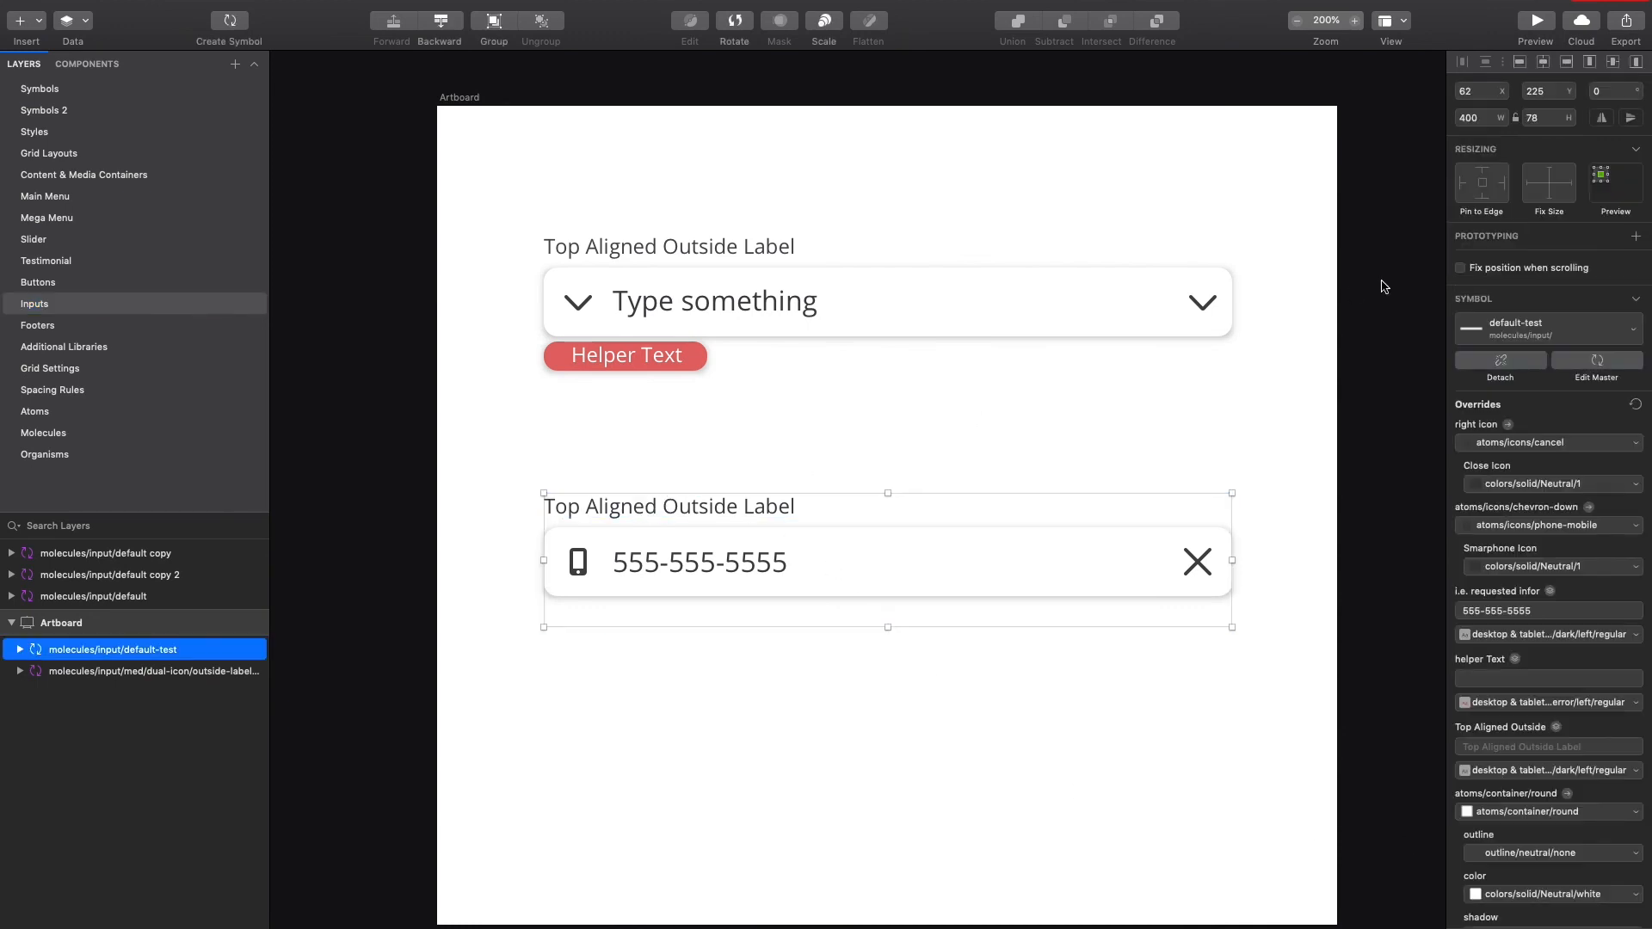
pyautogui.scroll(-3, 1543, 686)
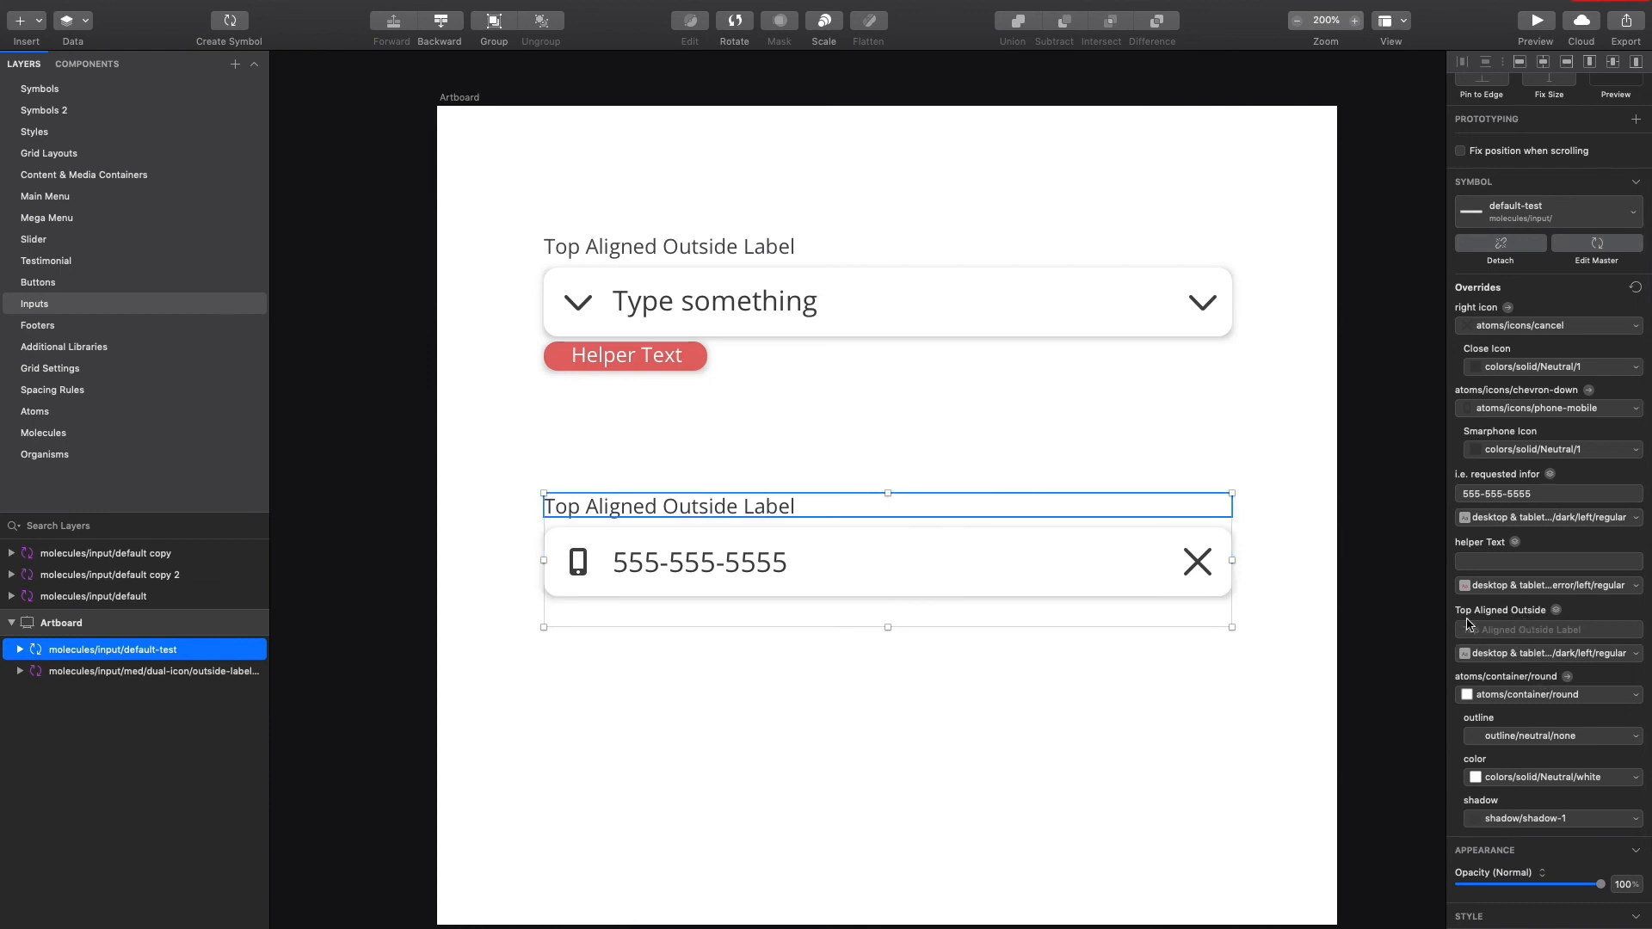
pyautogui.click(1536, 630)
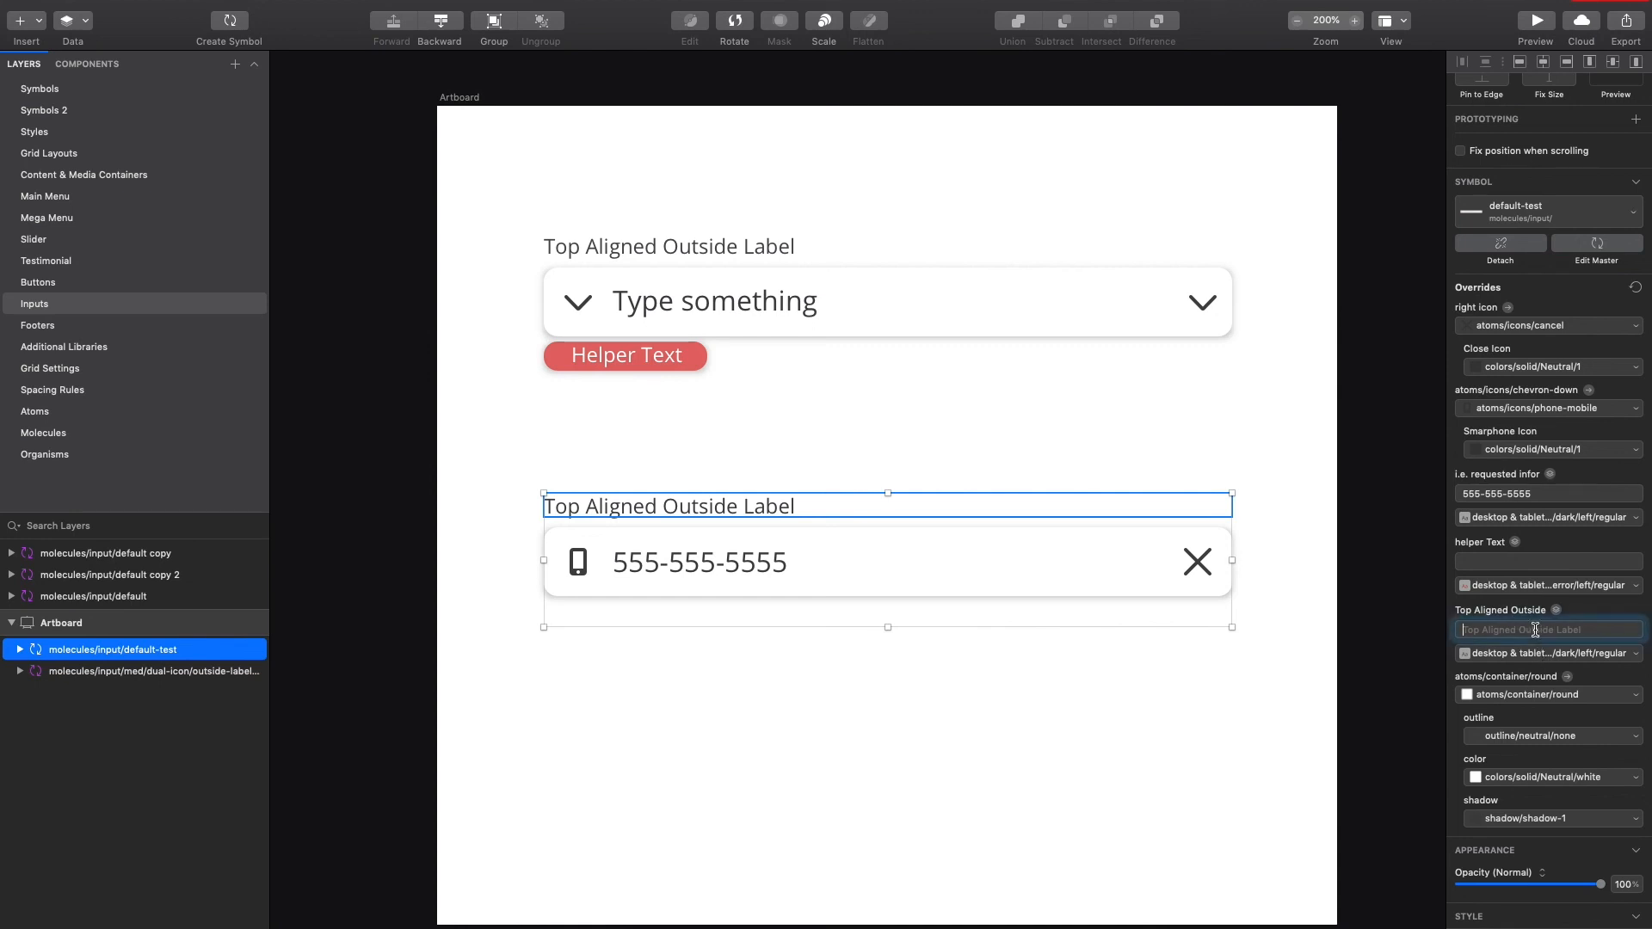
pyautogui.write('Phone Number')
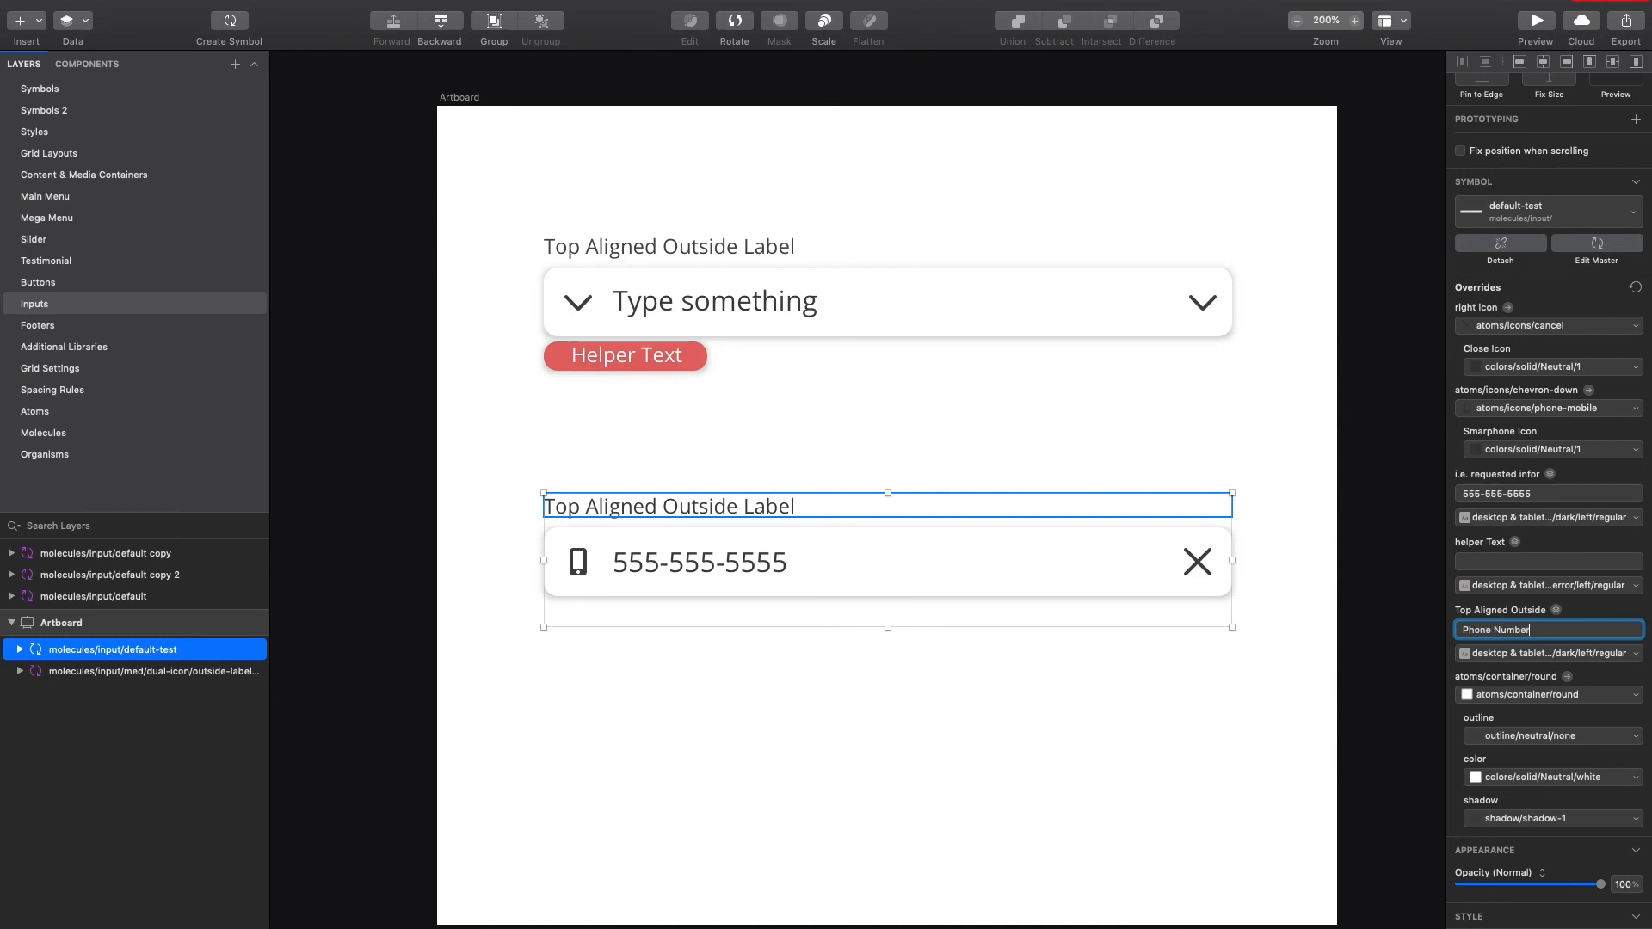
pyautogui.press('Return')
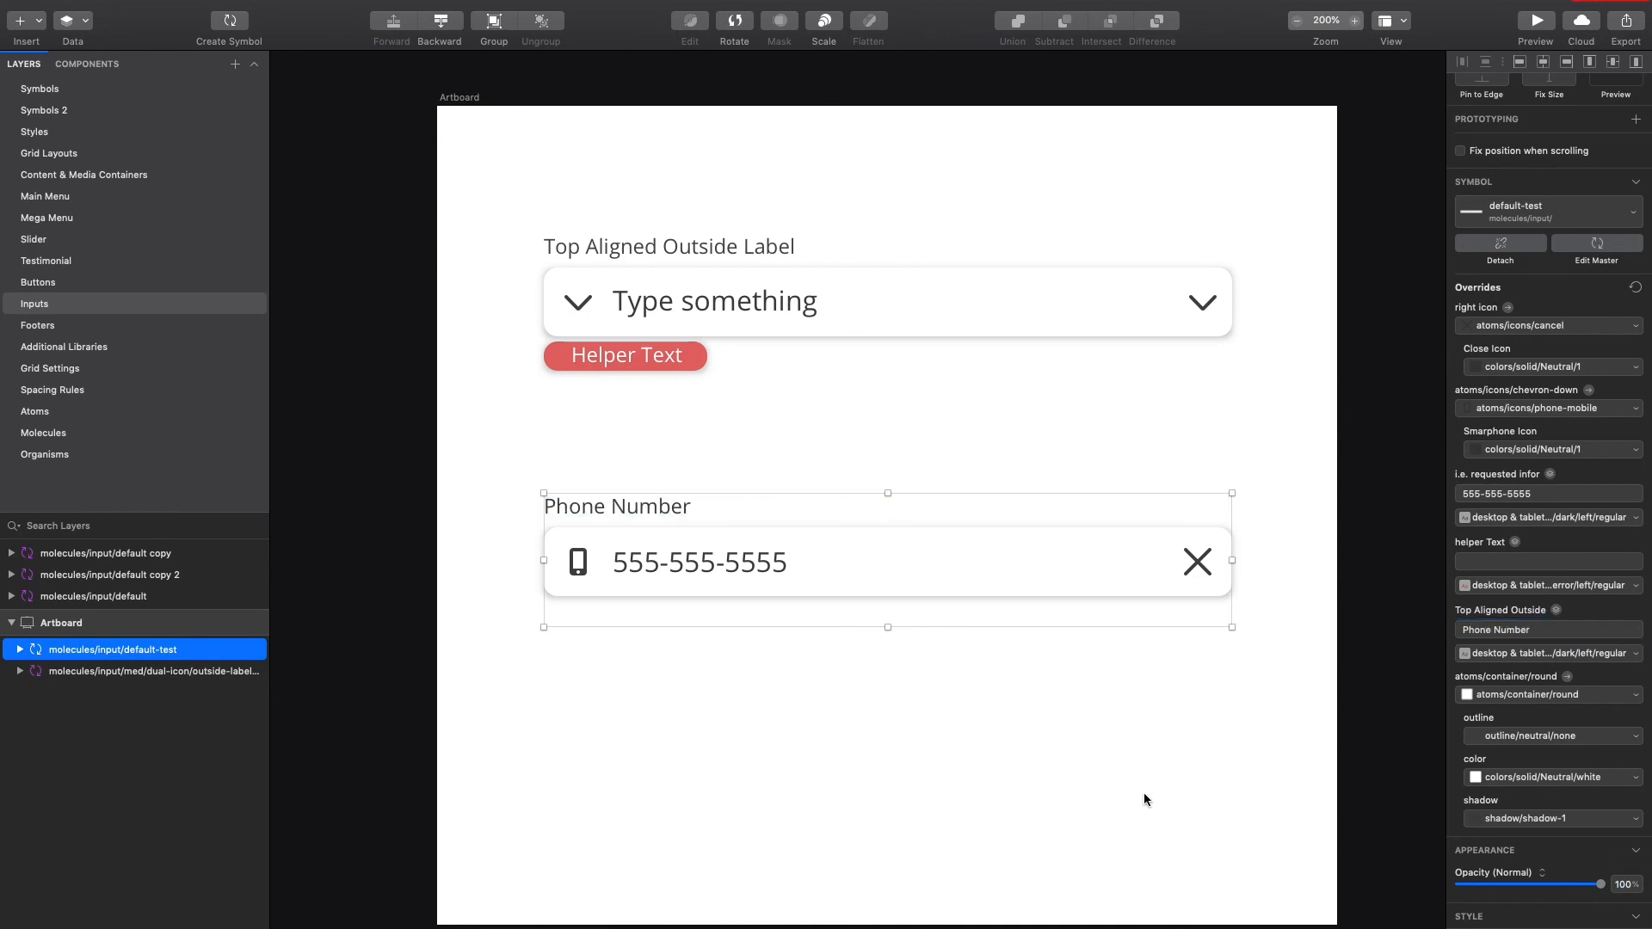
# Step: Set the Close Icon colour of the phone number input to this document's colors/solid/notifications/error
pyautogui.scroll(3, 1532, 447)
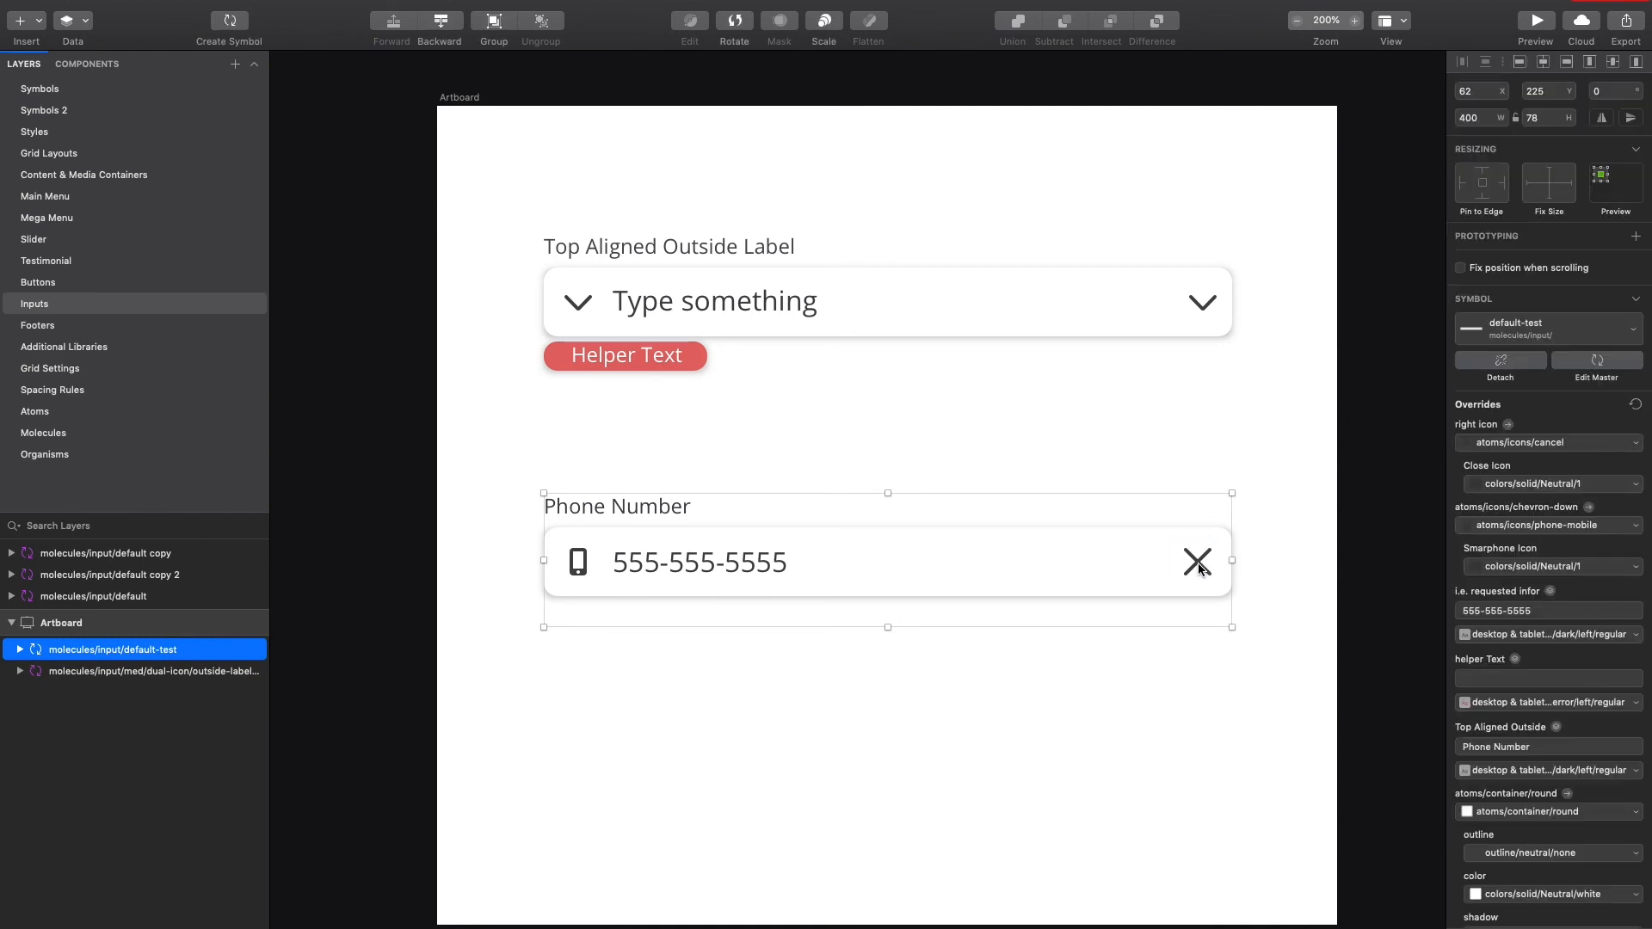
pyautogui.click(1536, 484)
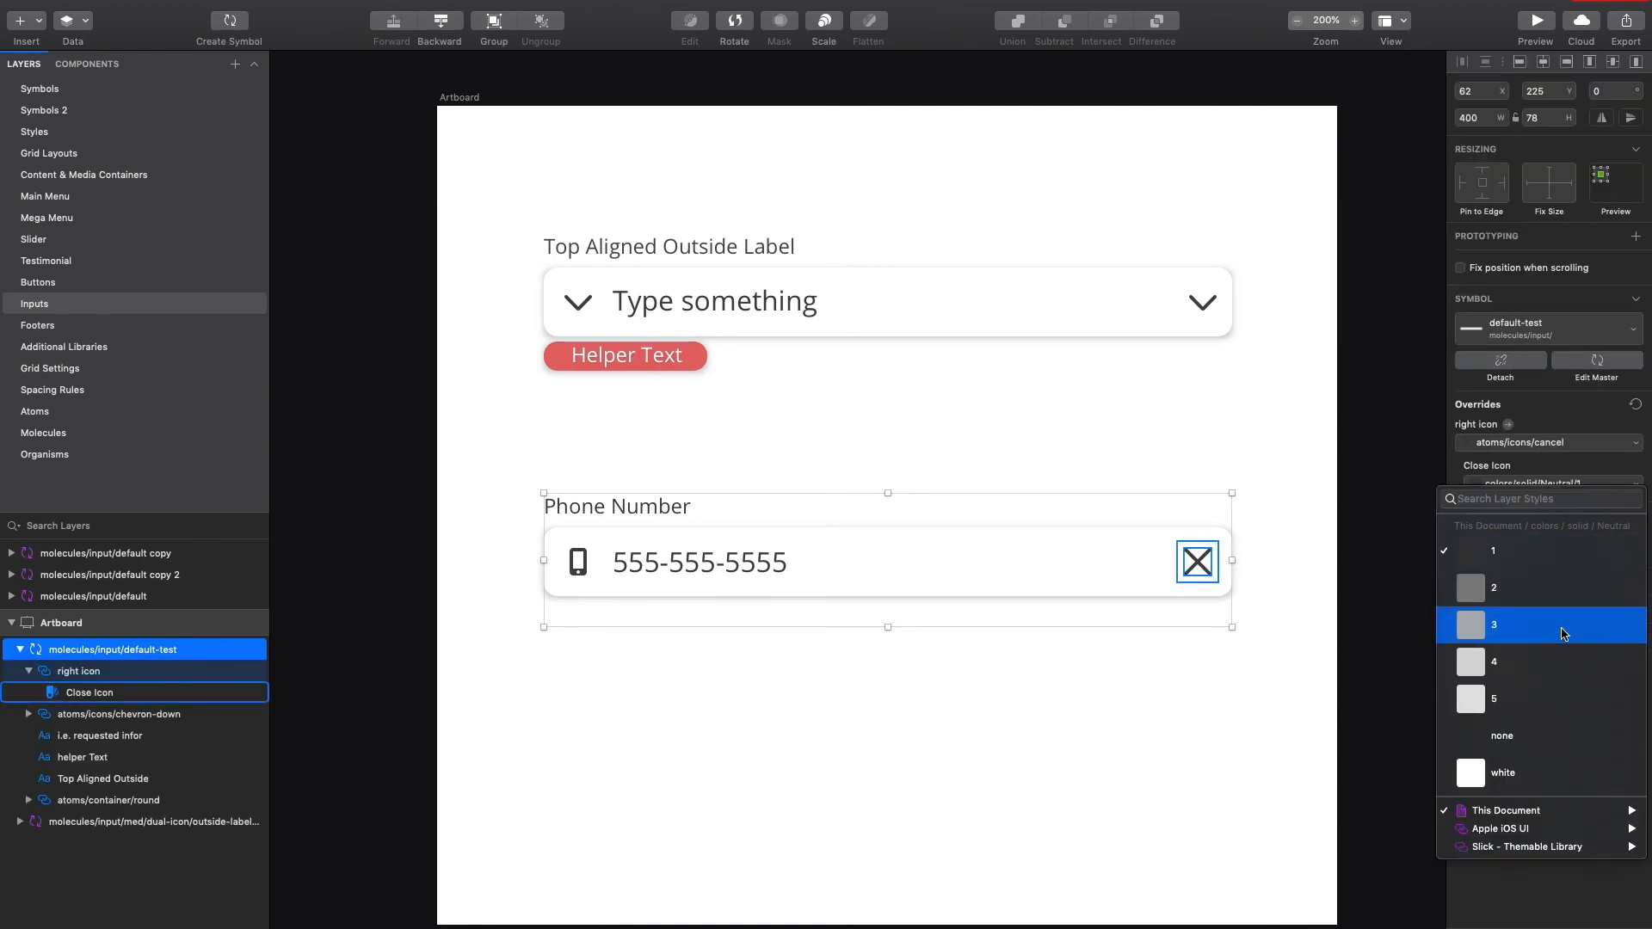
pyautogui.moveTo(1508, 850)
pyautogui.moveTo(1506, 810)
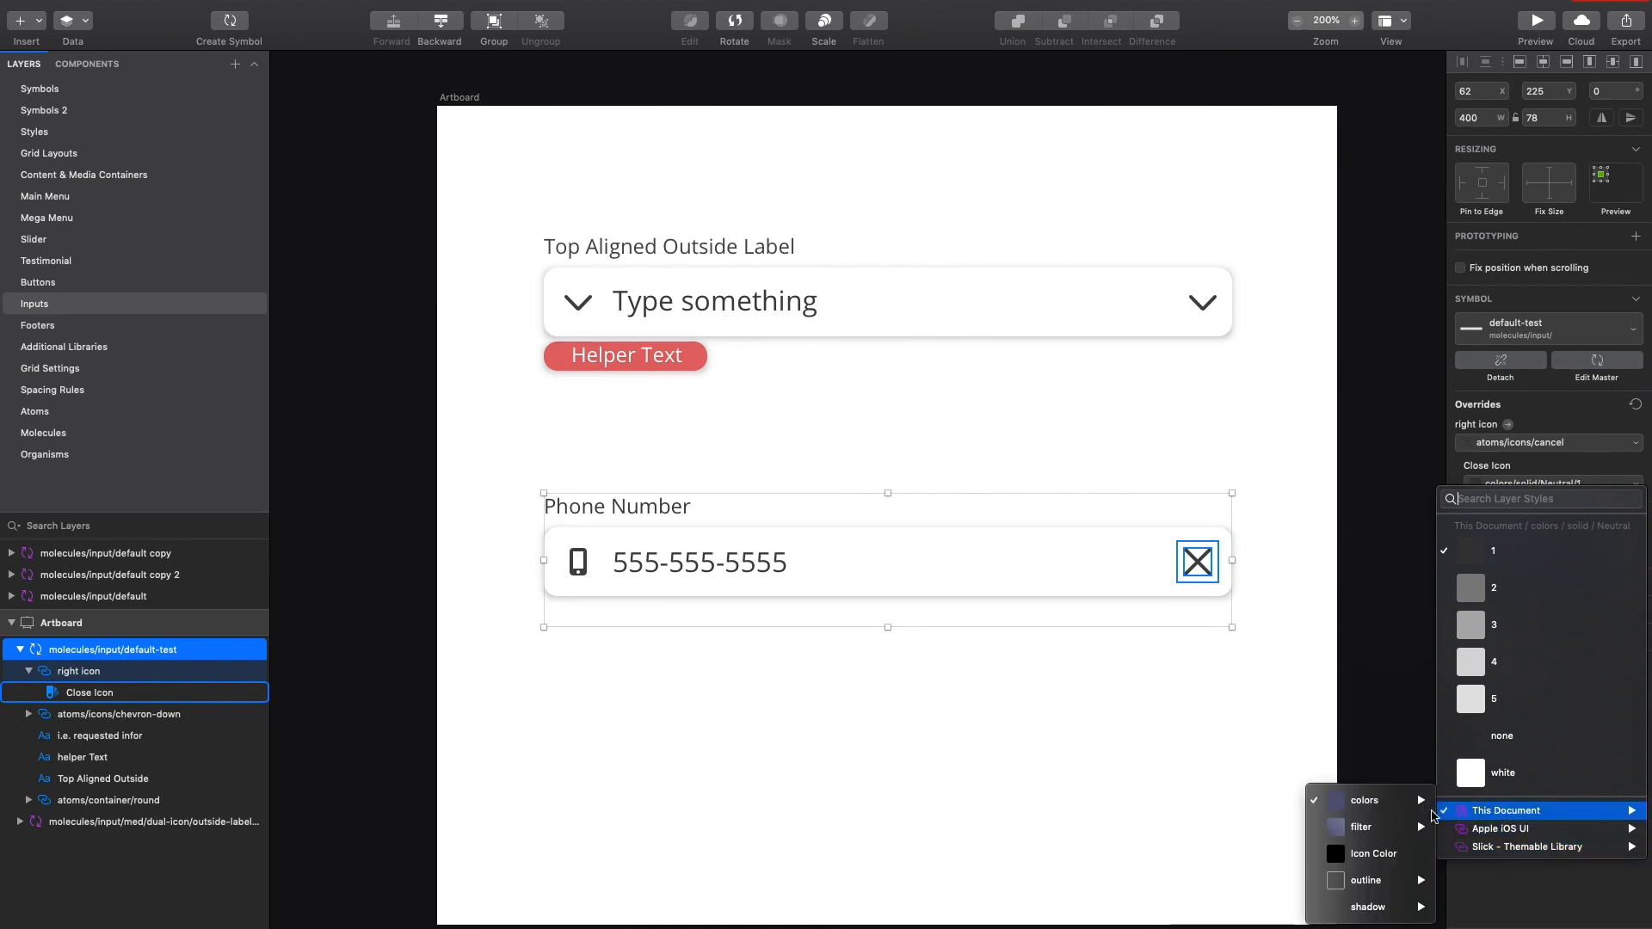
pyautogui.moveTo(1374, 813)
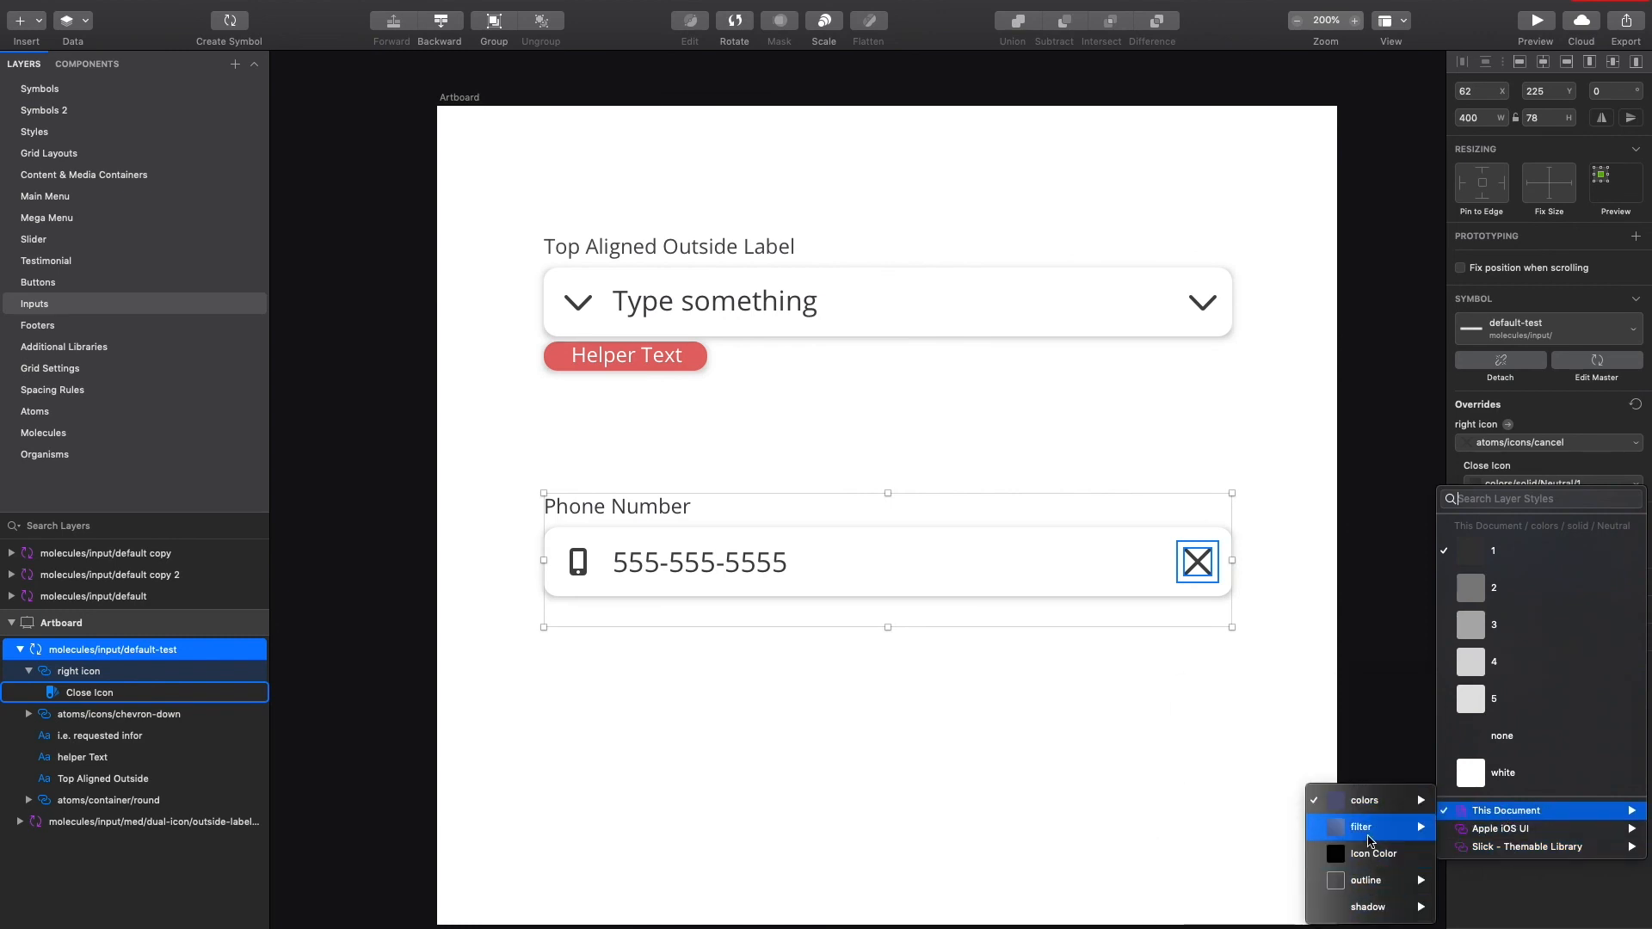
pyautogui.moveTo(1204, 802)
pyautogui.moveTo(1117, 910)
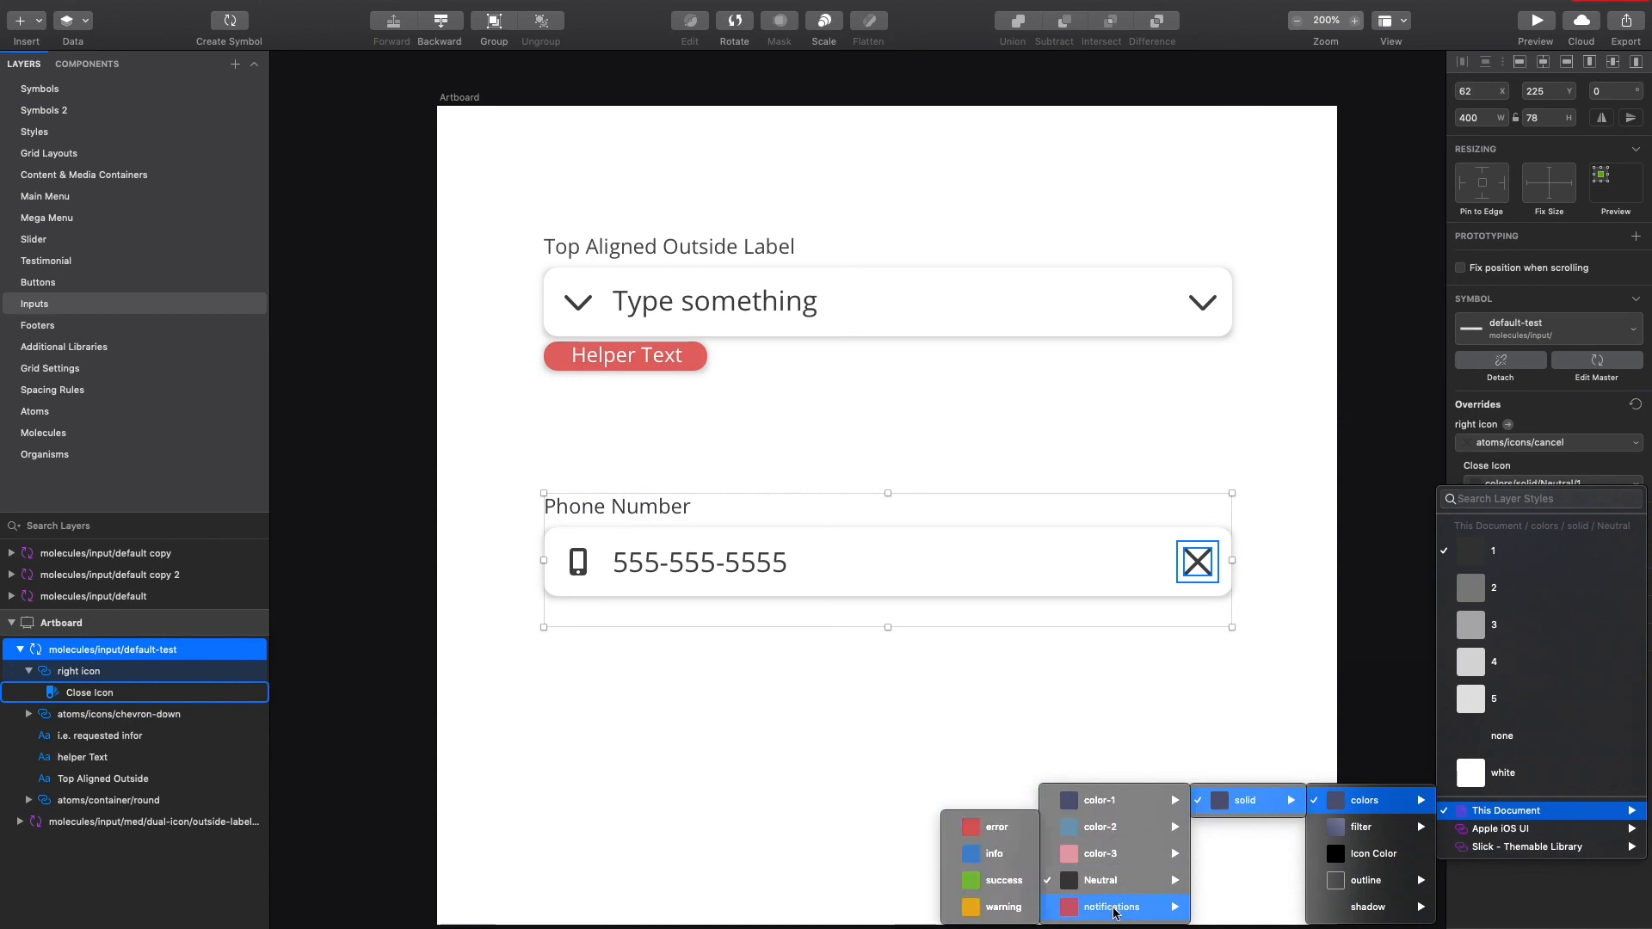
pyautogui.click(990, 827)
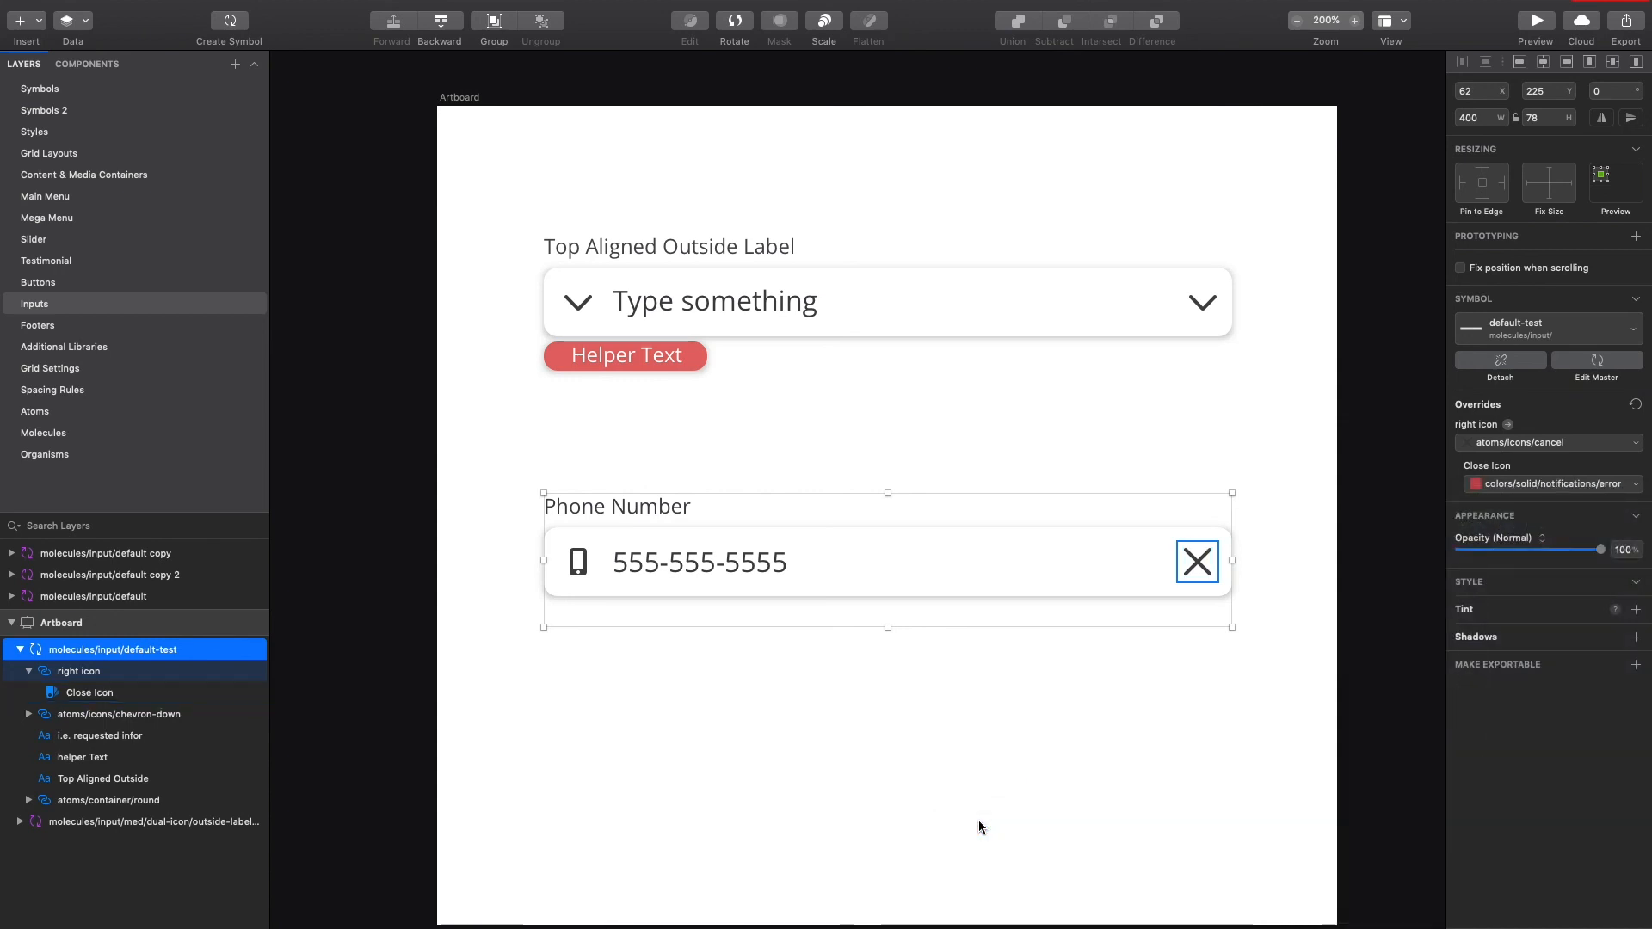
pyautogui.click(1006, 729)
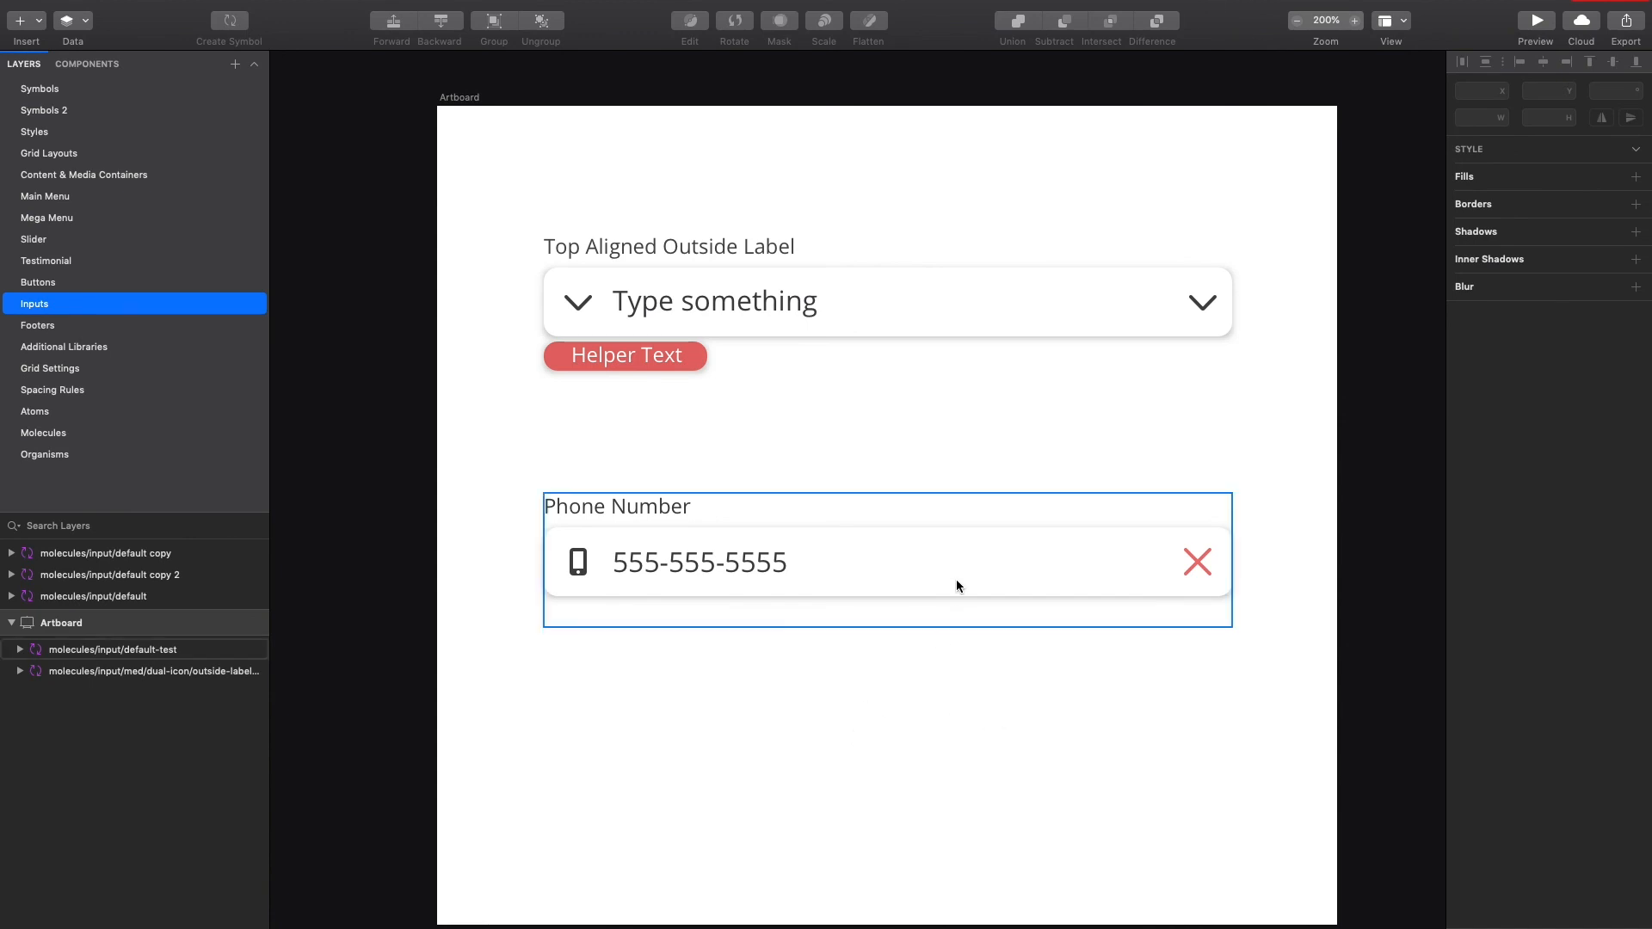
# Step: Set the container outline of the phone number input to outline/notification/success from the Slick - Themable Library
pyautogui.click(999, 535)
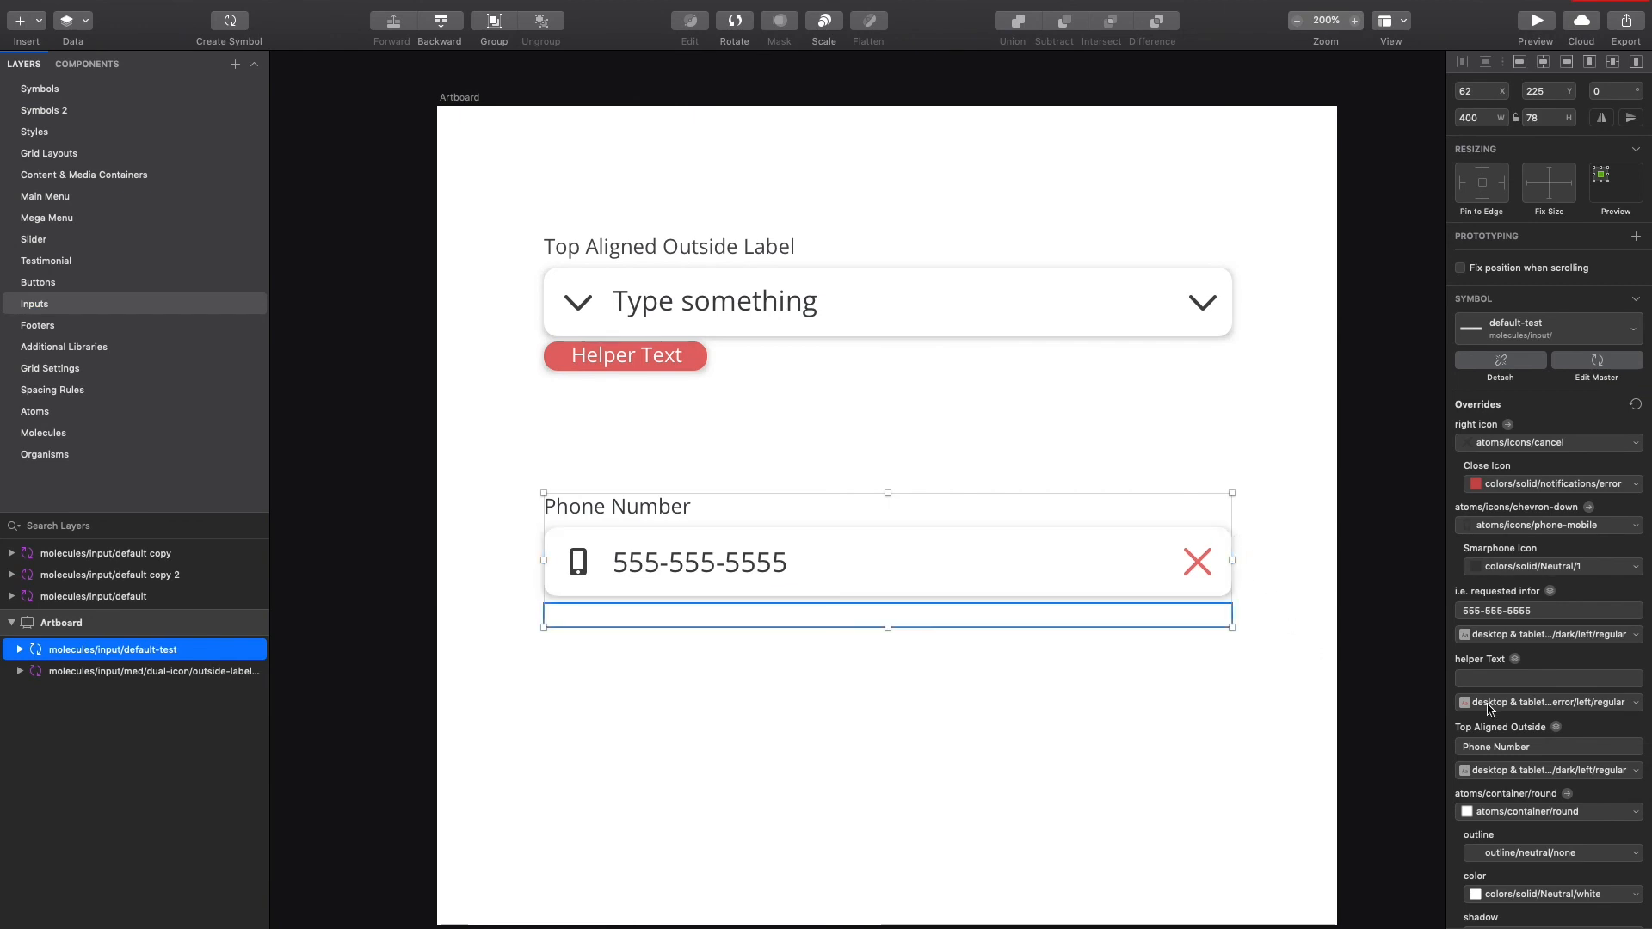
pyautogui.scroll(-5, 1511, 693)
pyautogui.scroll(1, 1506, 680)
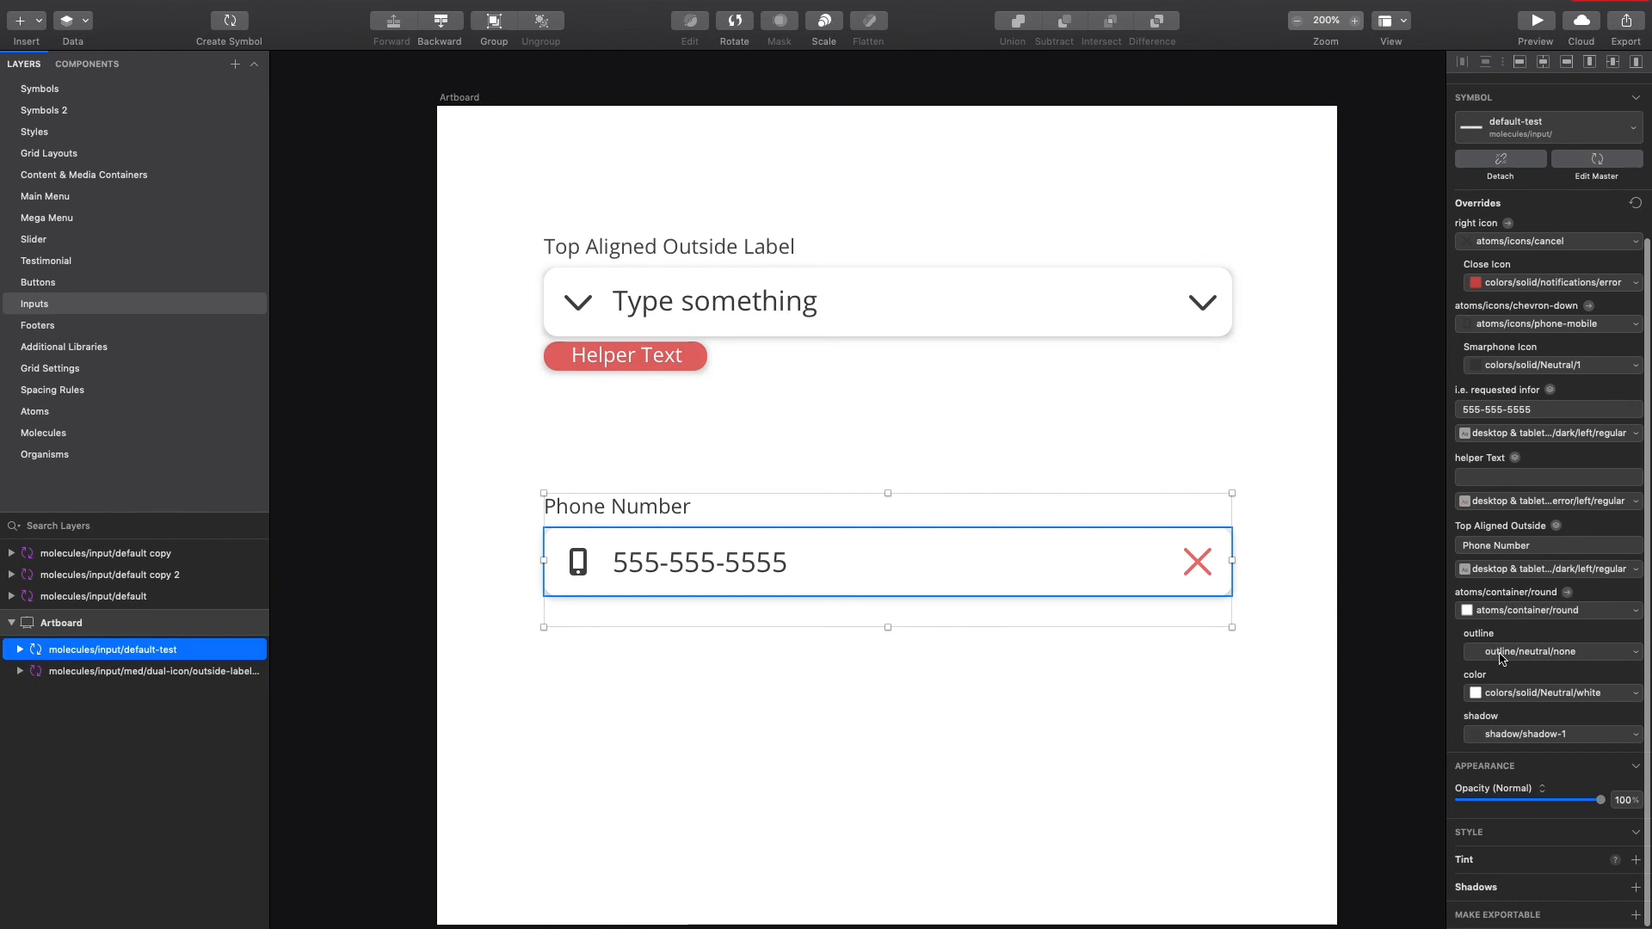
pyautogui.click(1533, 656)
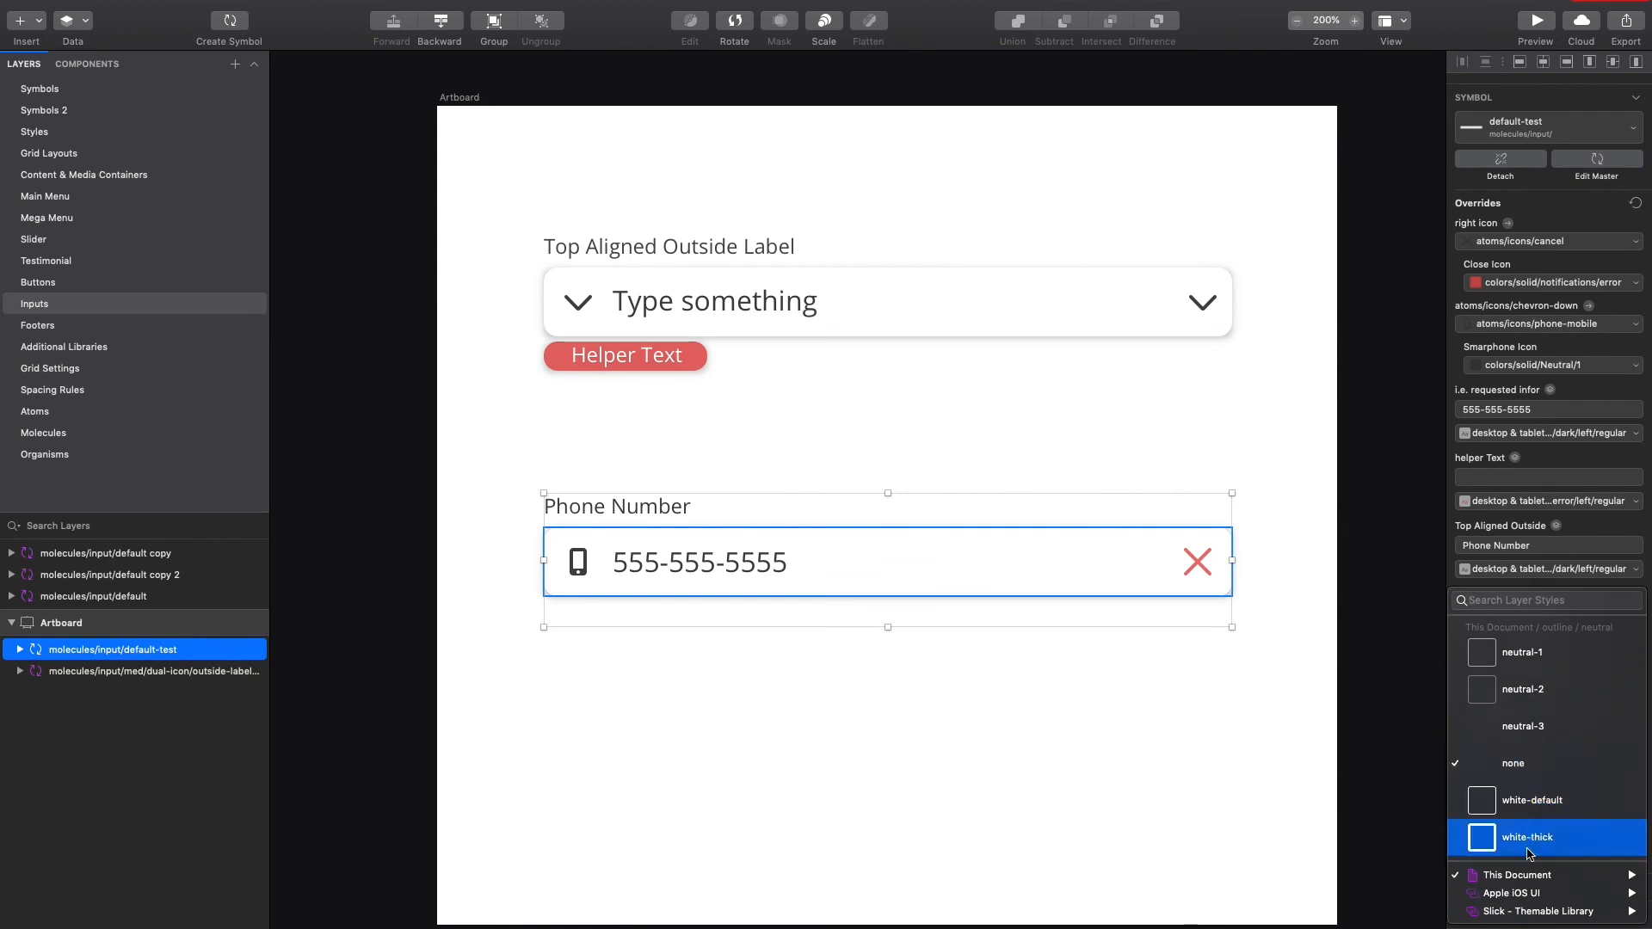
pyautogui.moveTo(1521, 912)
pyautogui.moveTo(1391, 882)
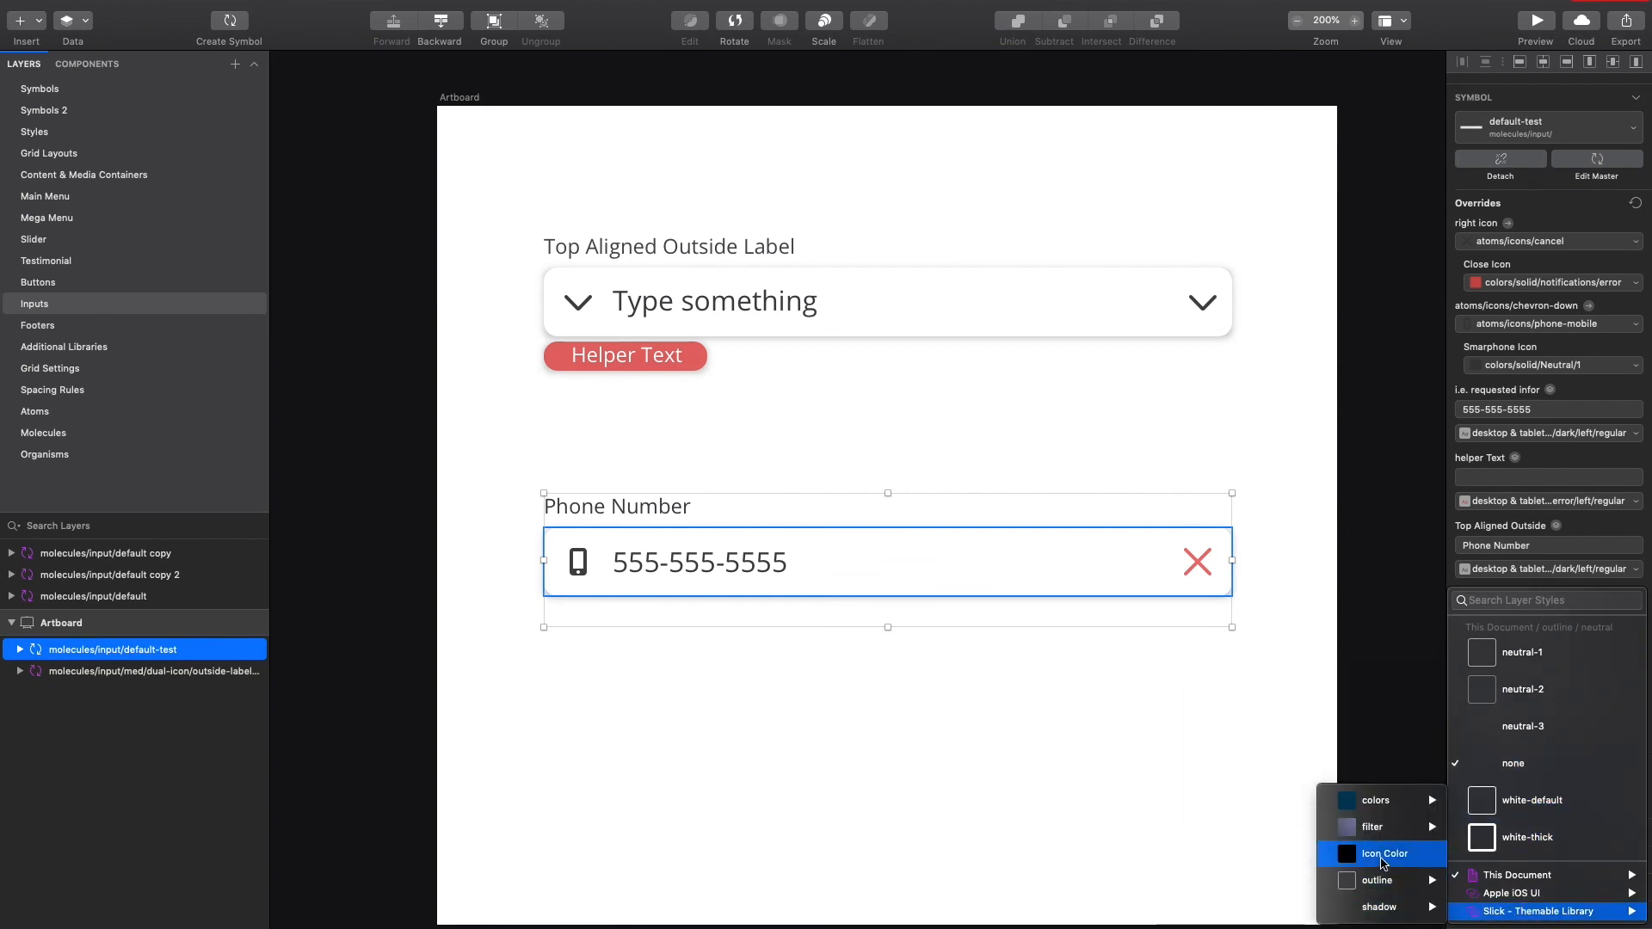
pyautogui.moveTo(1258, 880)
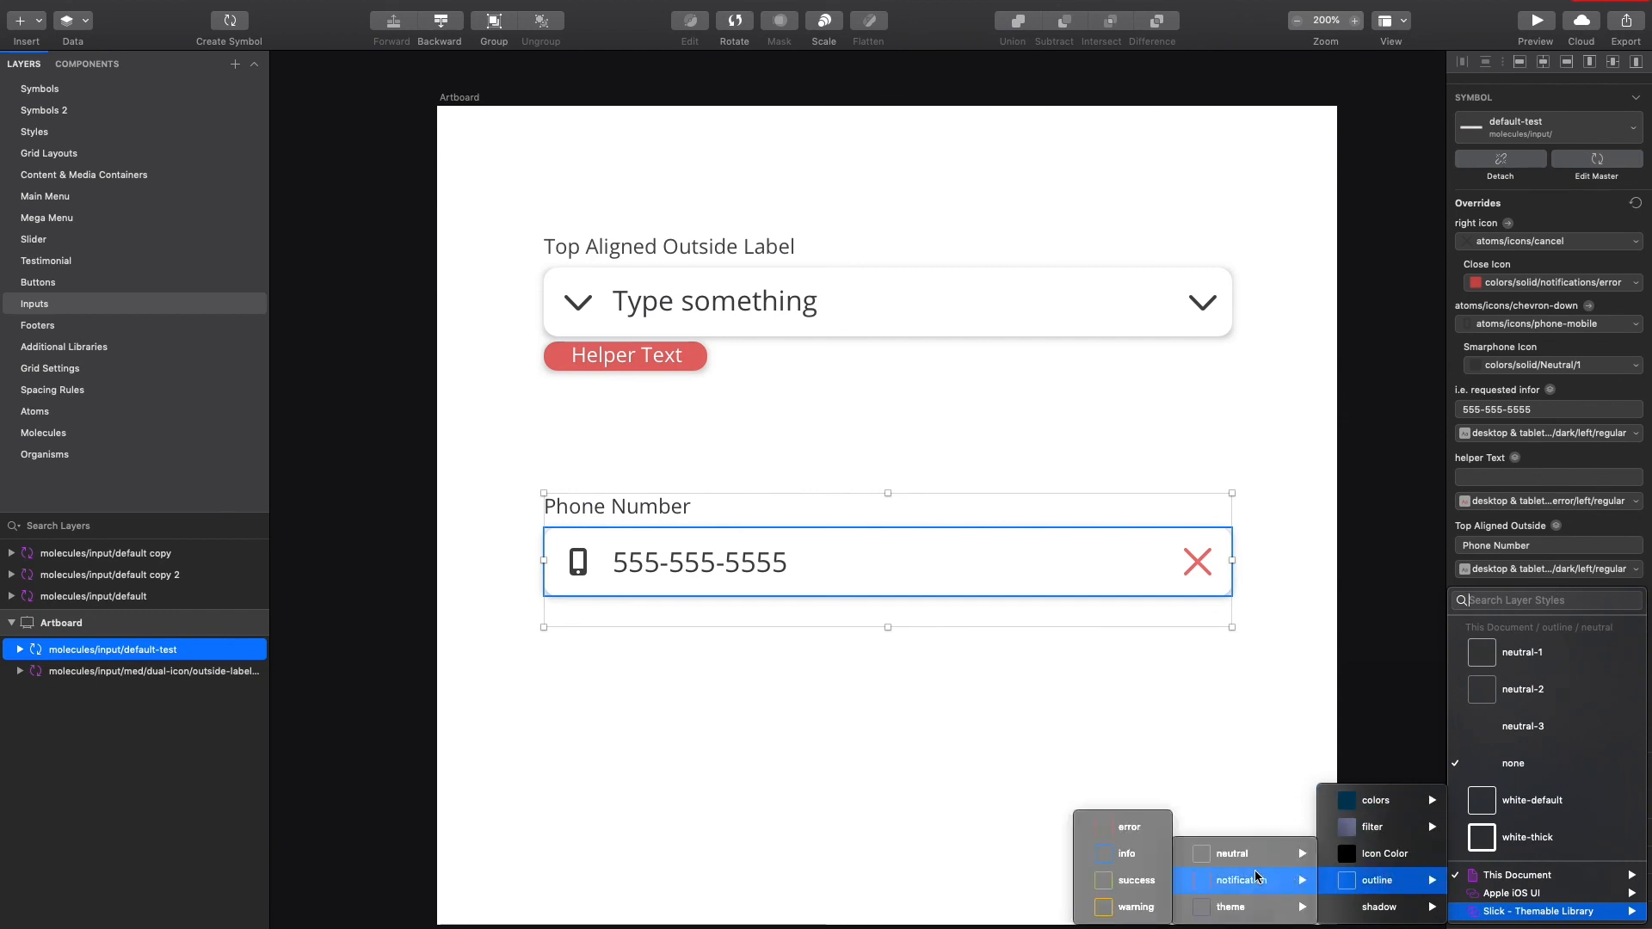
pyautogui.click(1121, 882)
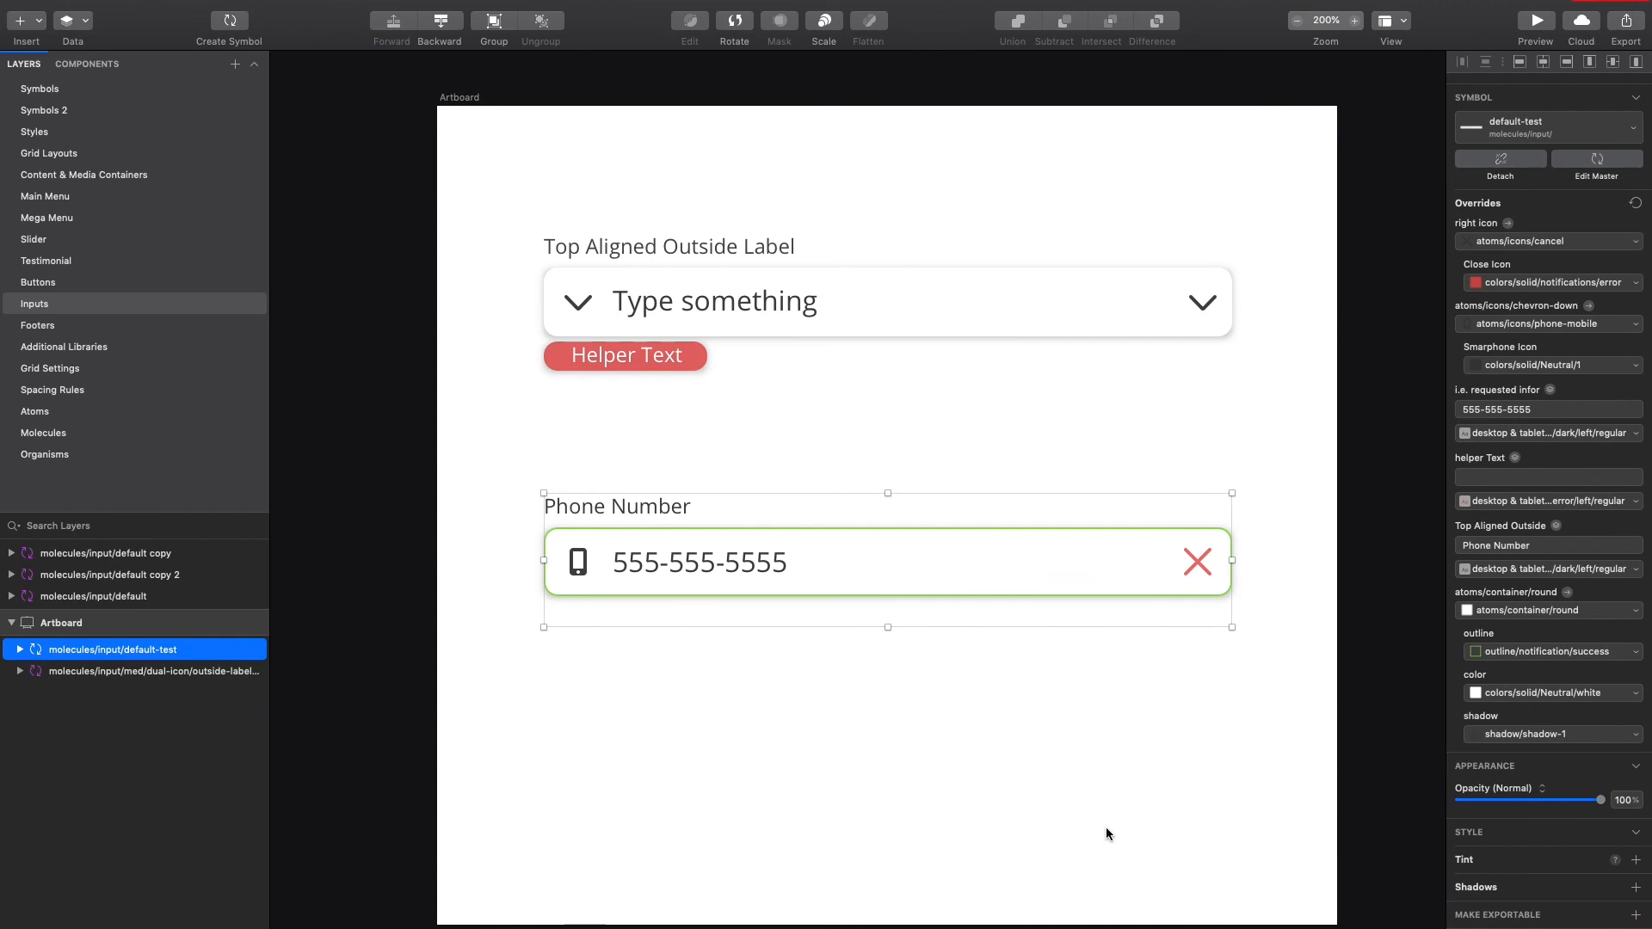
pyautogui.click(1107, 830)
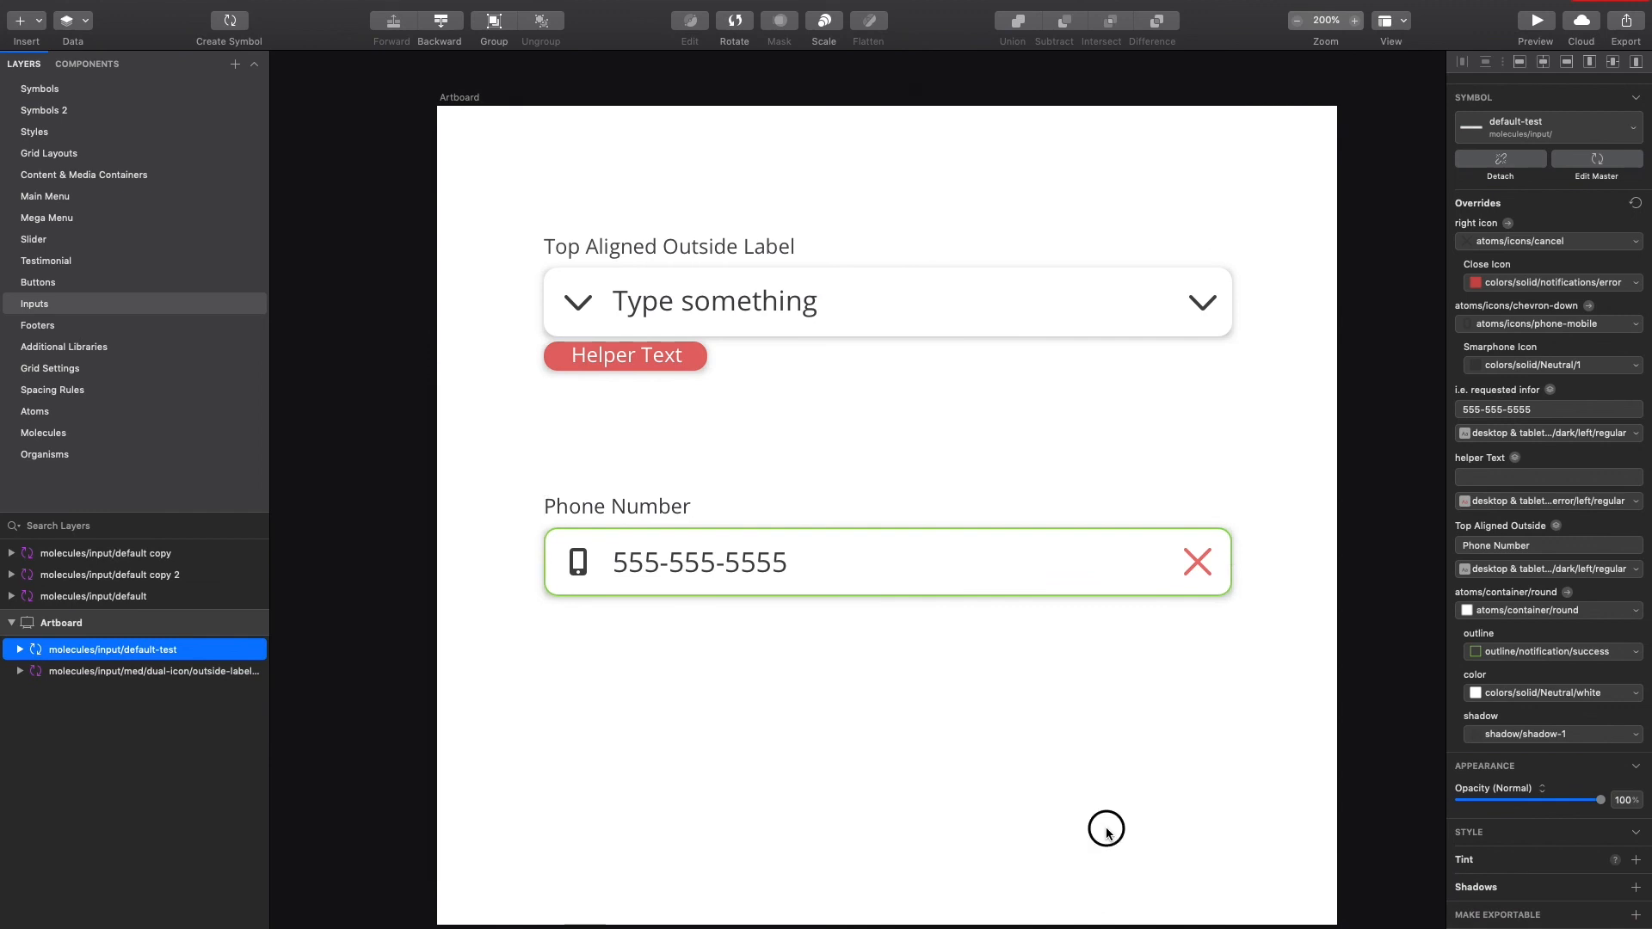
pyautogui.click(956, 599)
pyautogui.click(1195, 851)
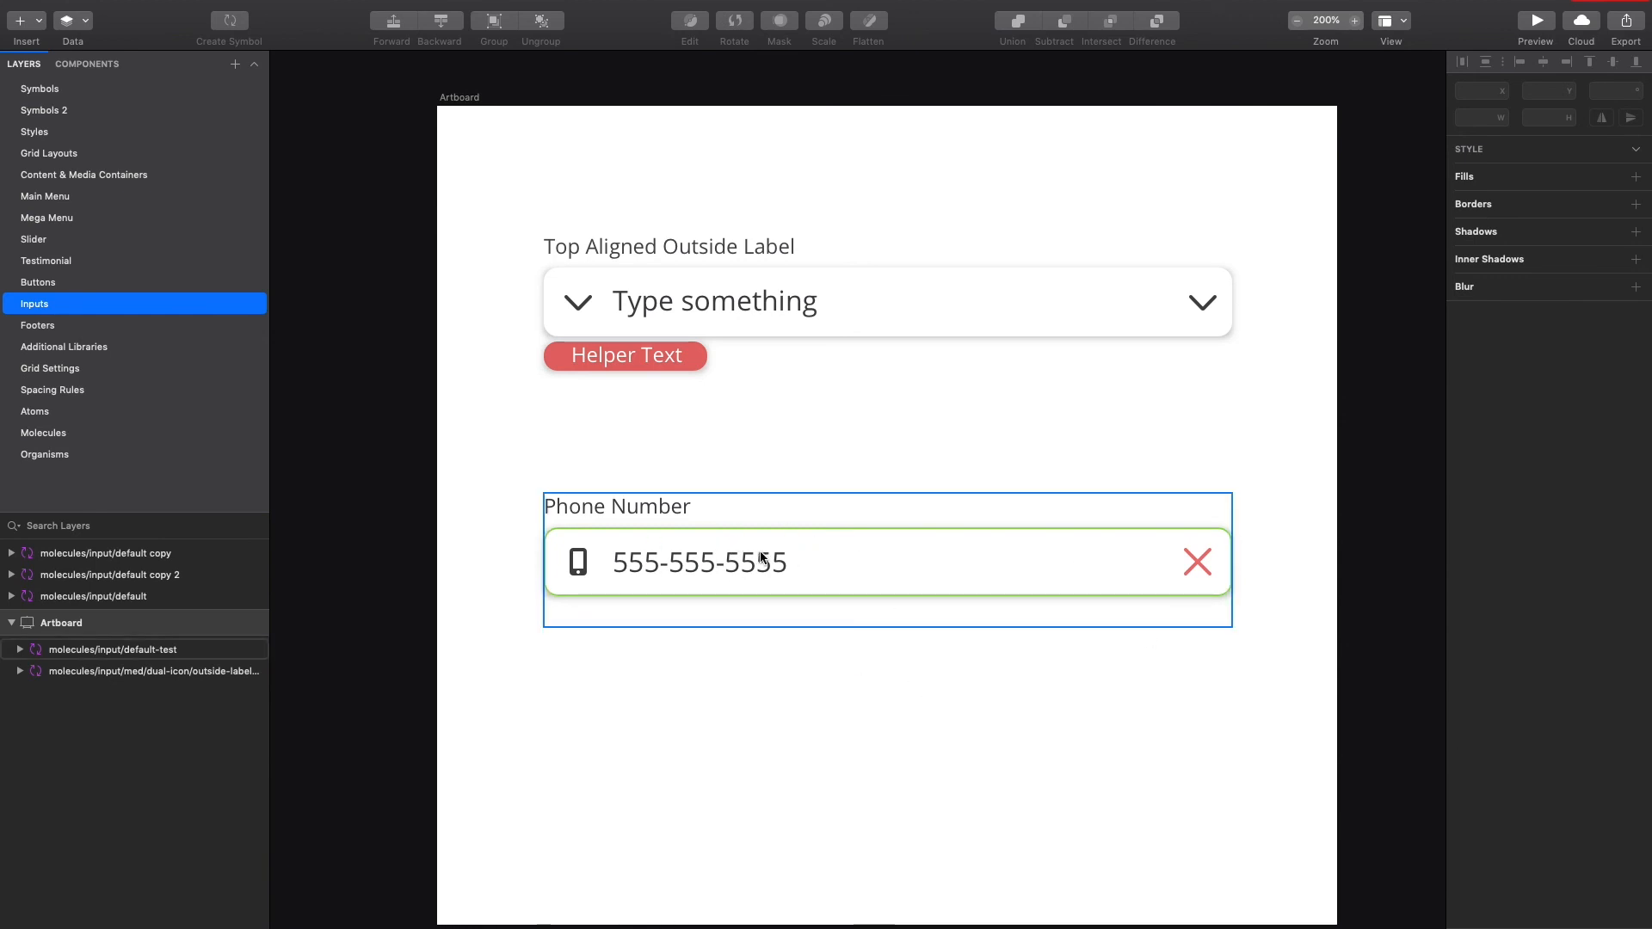
# Step: Move the phone number input up directly beneath the "Type something" input and shift both towards the artboard's upper edge
pyautogui.press('XF86AudioMute')
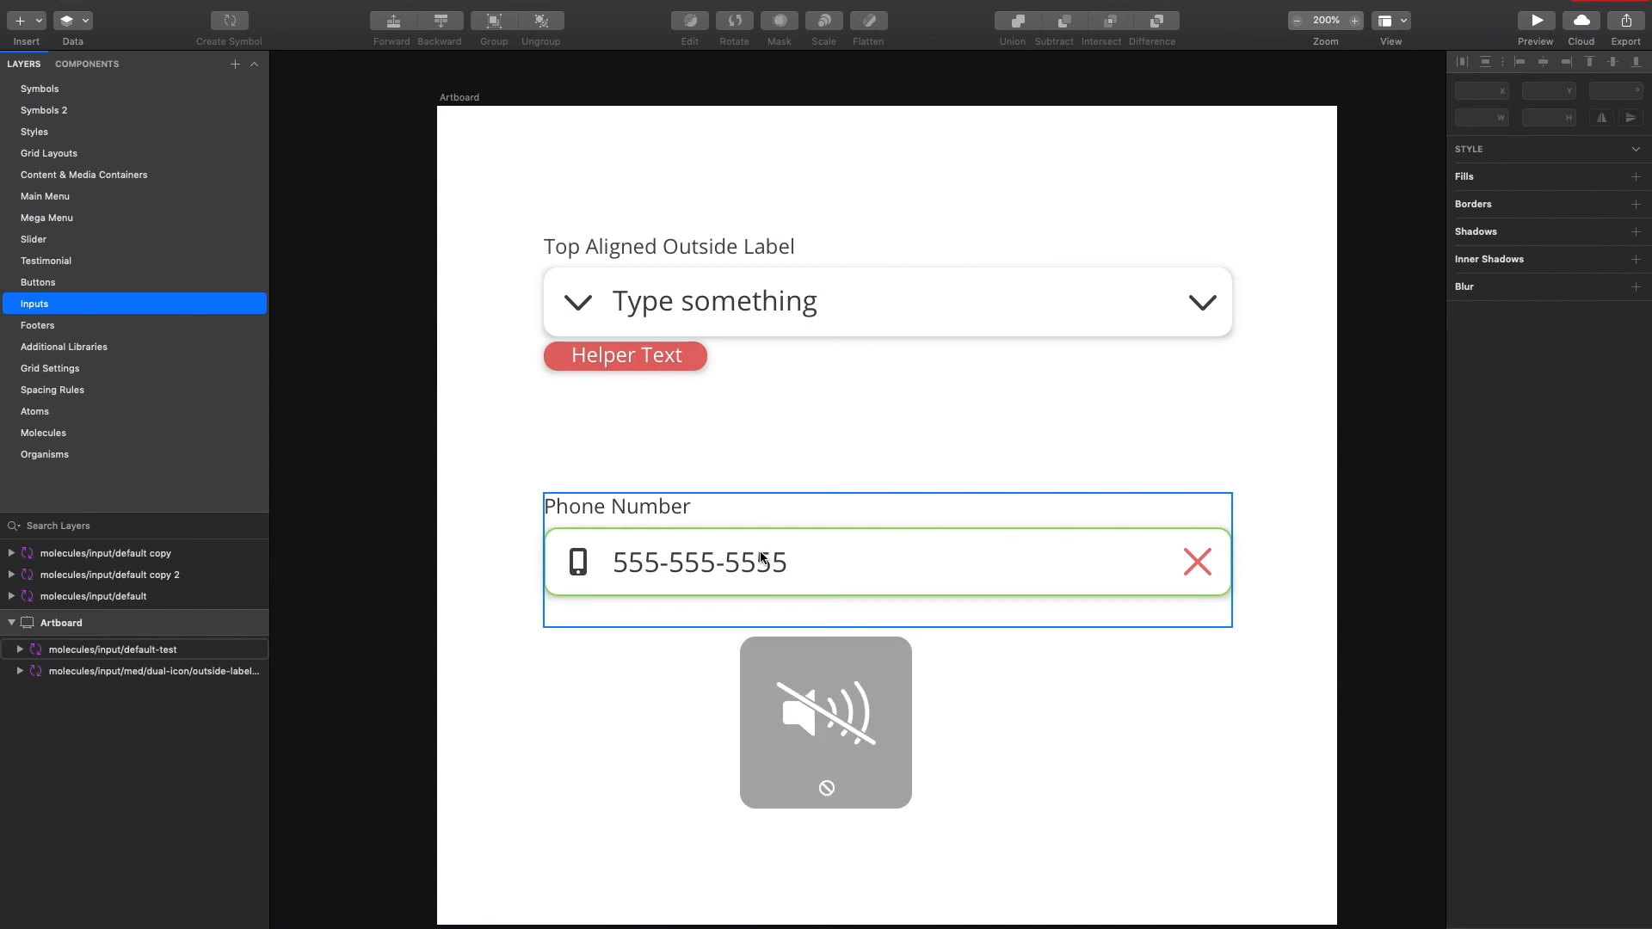
pyautogui.press('super+0')
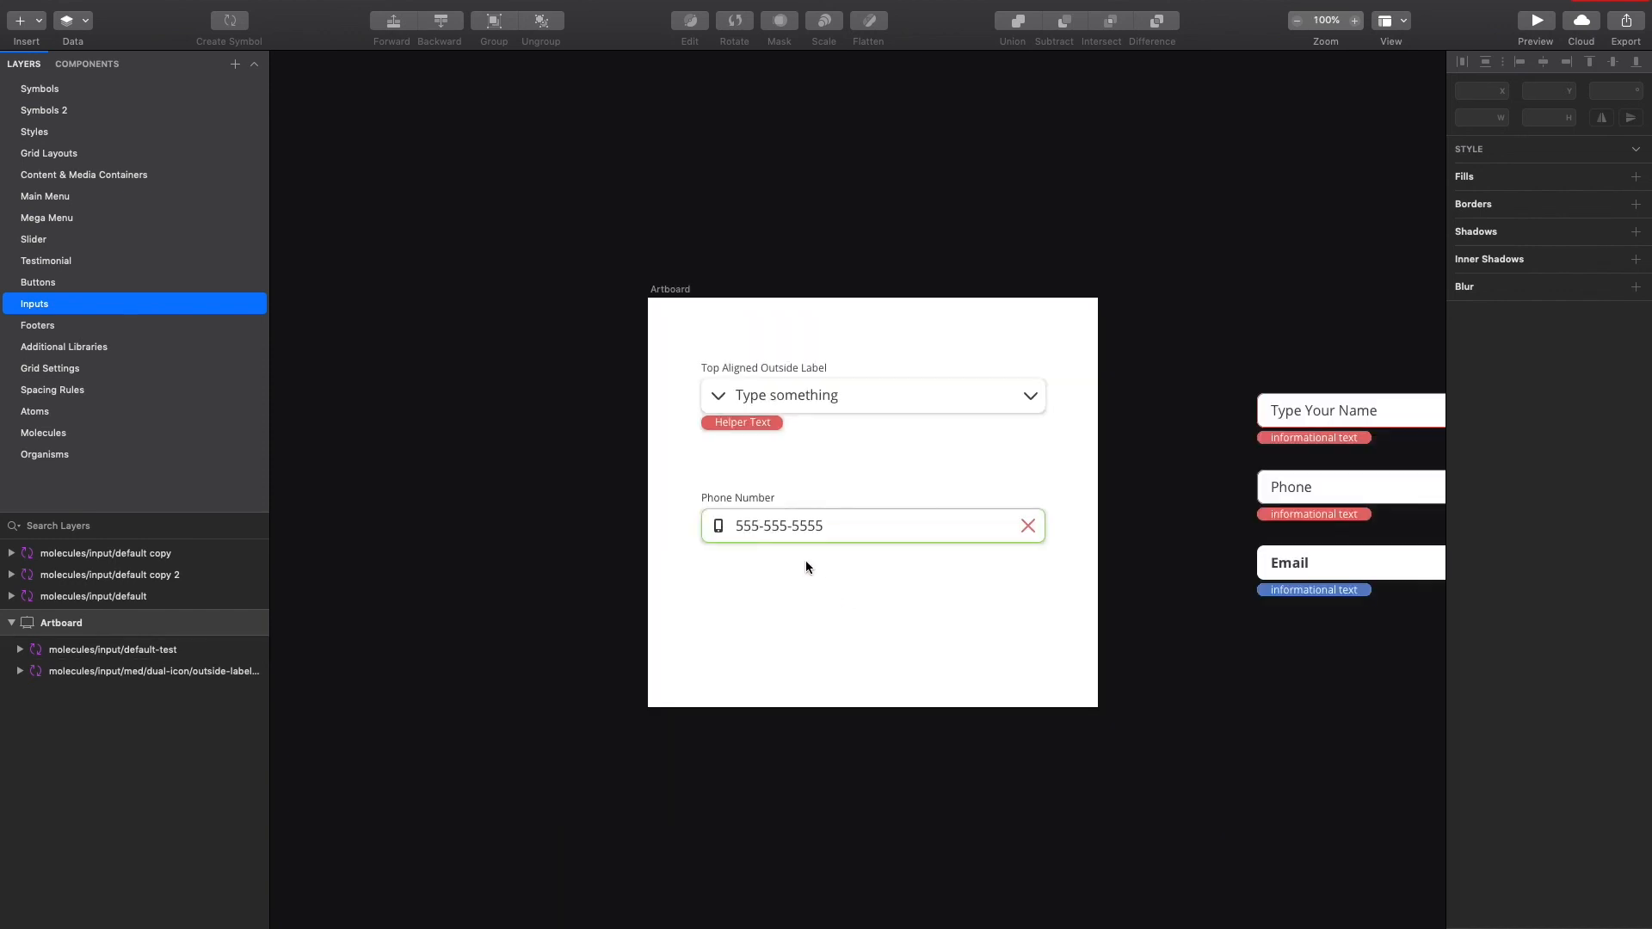
pyautogui.moveTo(766, 537); pyautogui.dragTo(766, 478)
pyautogui.keyDown('shift'); pyautogui.click(727, 407); pyautogui.keyUp('shift')
pyautogui.moveTo(727, 411); pyautogui.dragTo(727, 363)
pyautogui.press('super+z')
pyautogui.keyDown('shift'); pyautogui.click(741, 416); pyautogui.keyUp('shift')
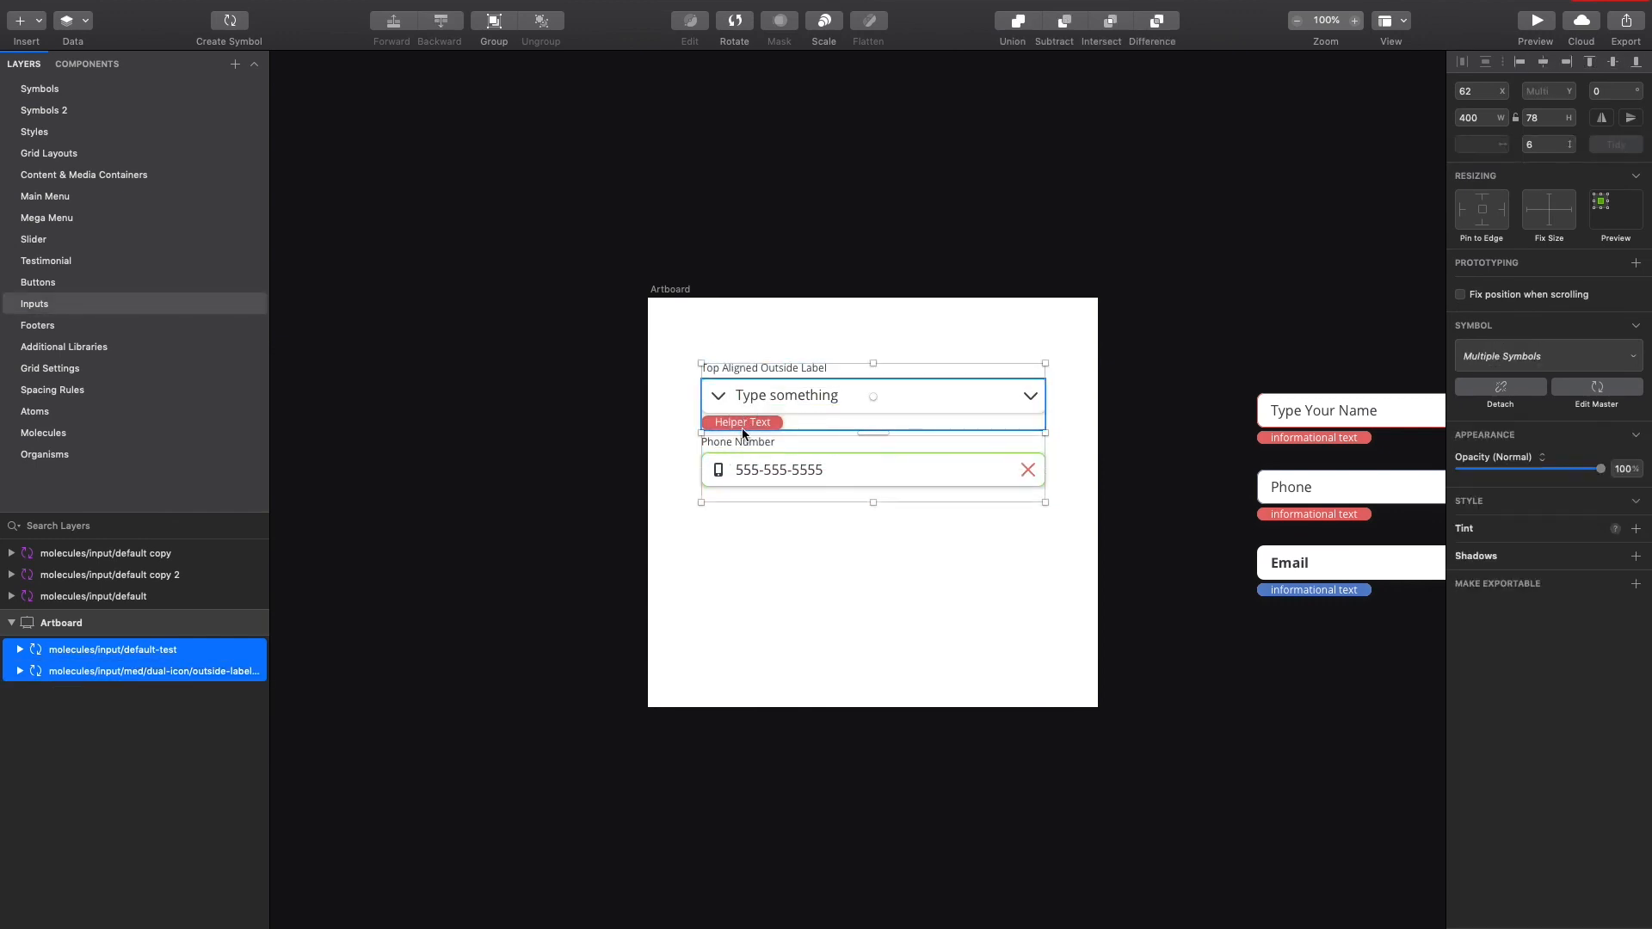
pyautogui.moveTo(743, 432); pyautogui.dragTo(743, 378)
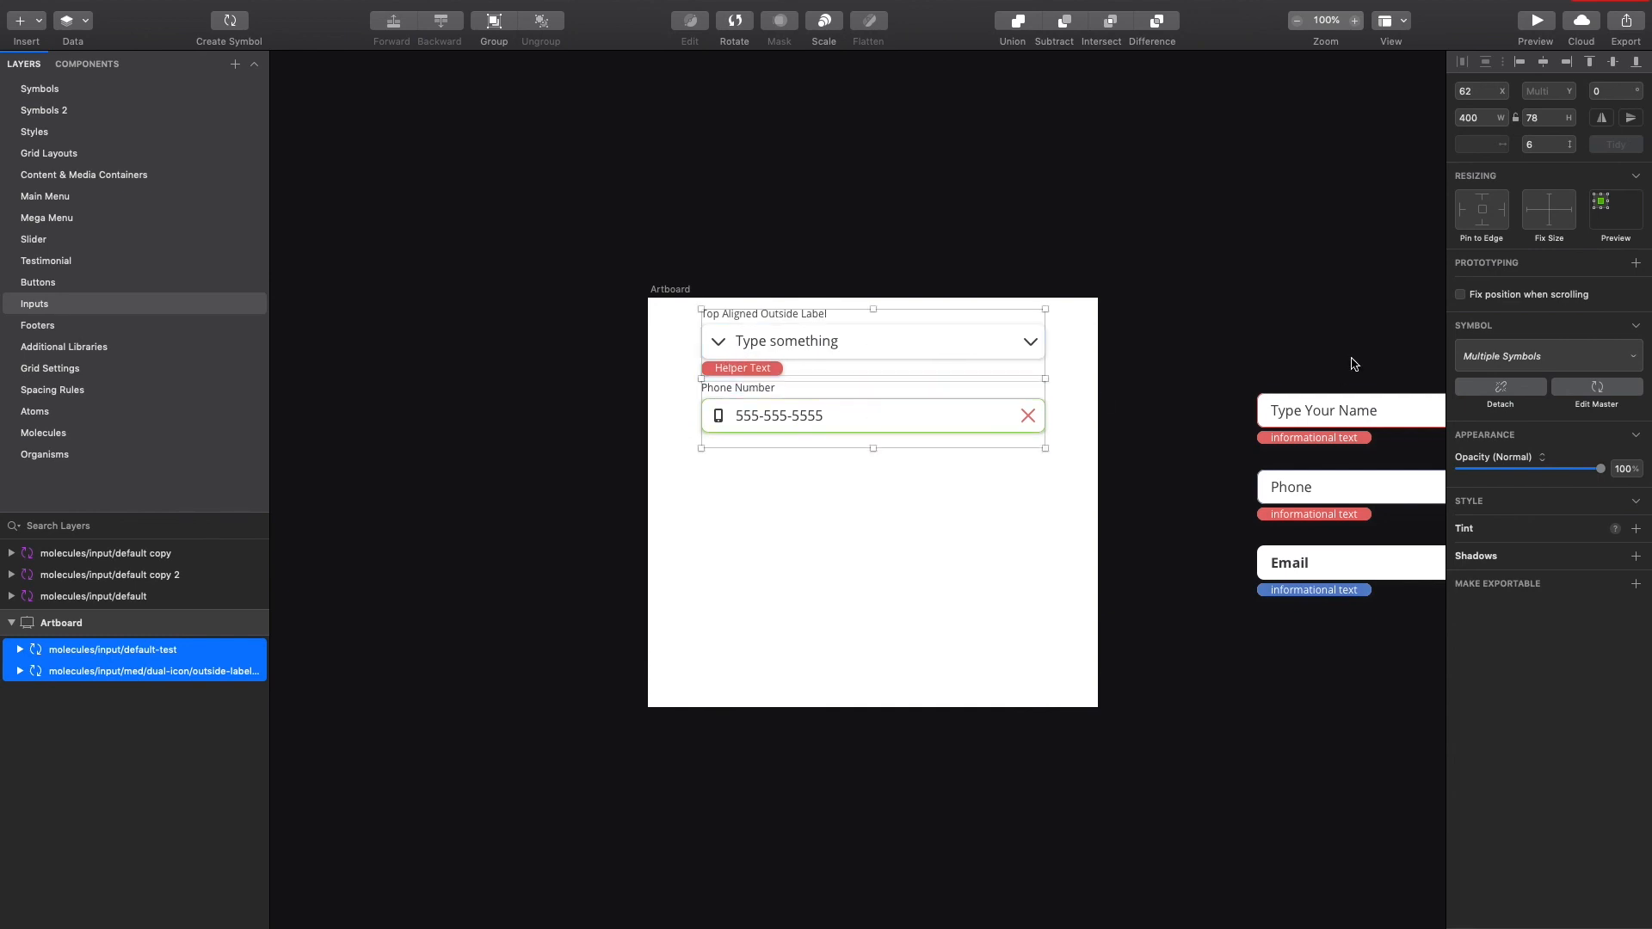
# Step: Move the three default inputs for name, phone and email into the artboard below the phone number input
pyautogui.moveTo(1351, 363); pyautogui.dragTo(777, 629)
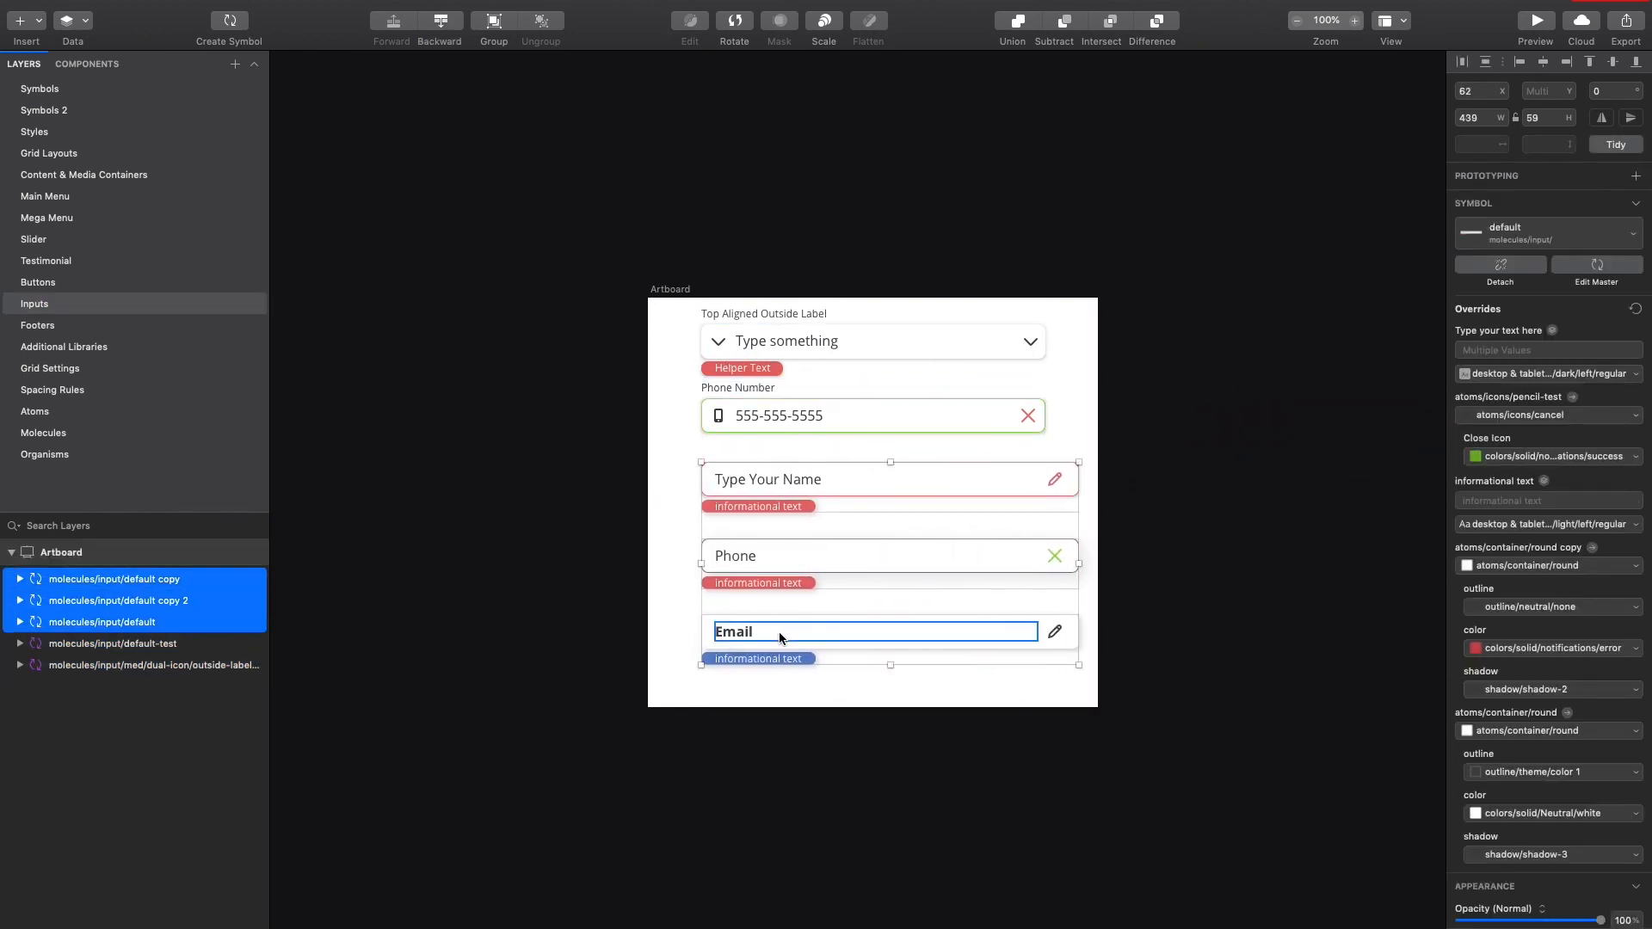
pyautogui.press('super+plus')
pyautogui.scroll(3, 901, 645)
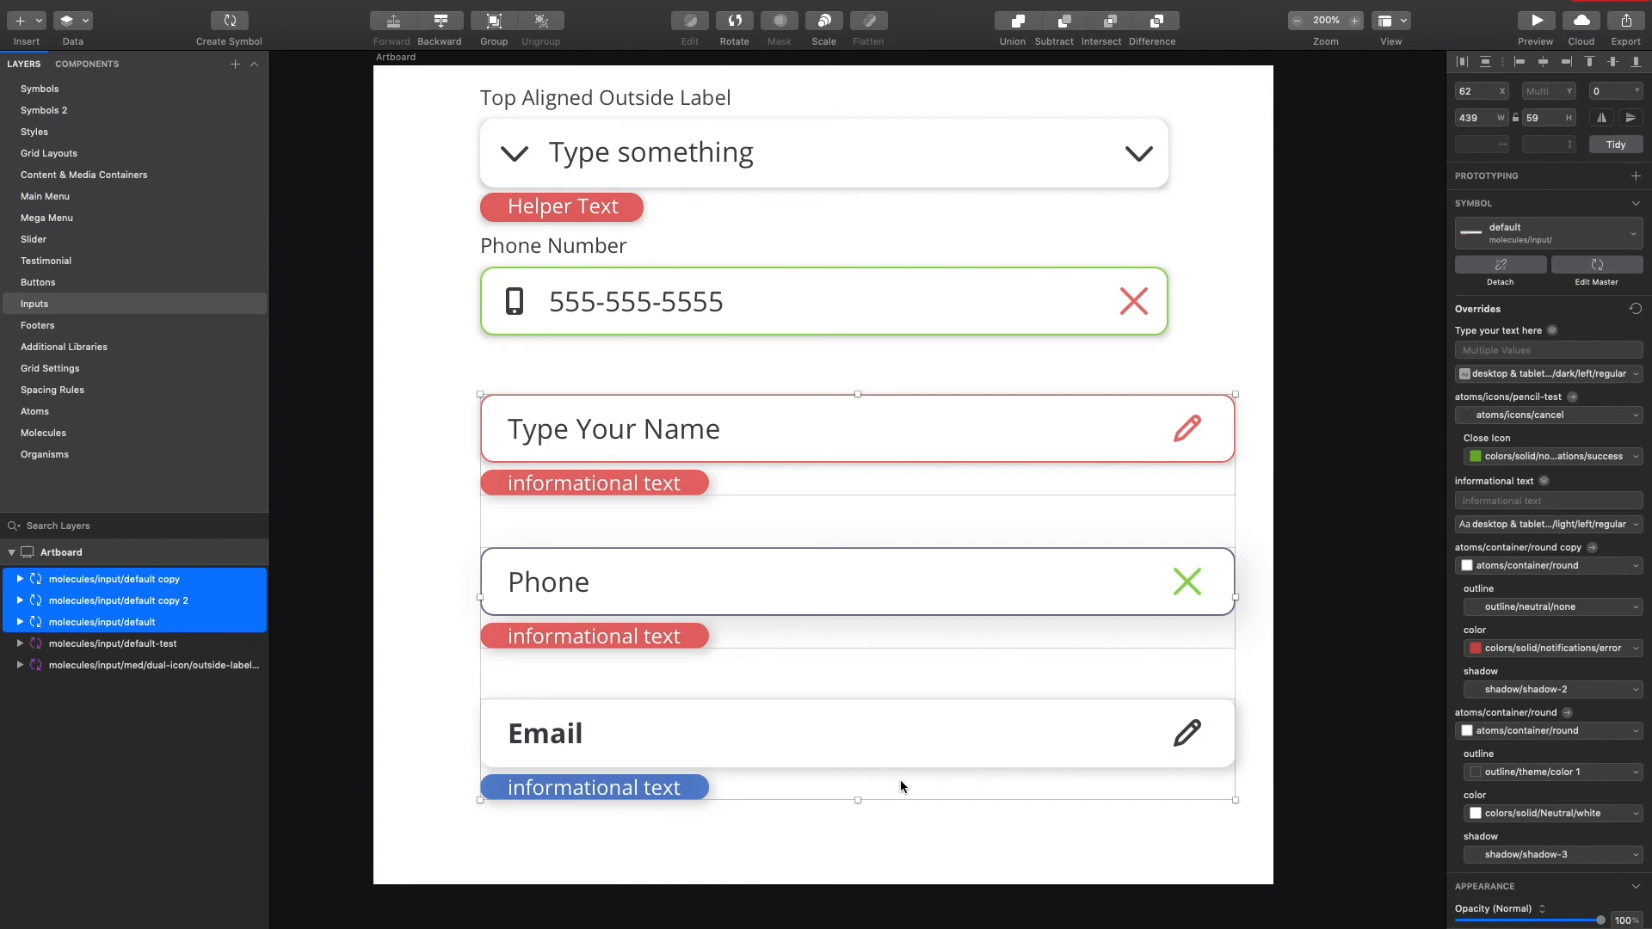
pyautogui.doubleClick(555, 736)
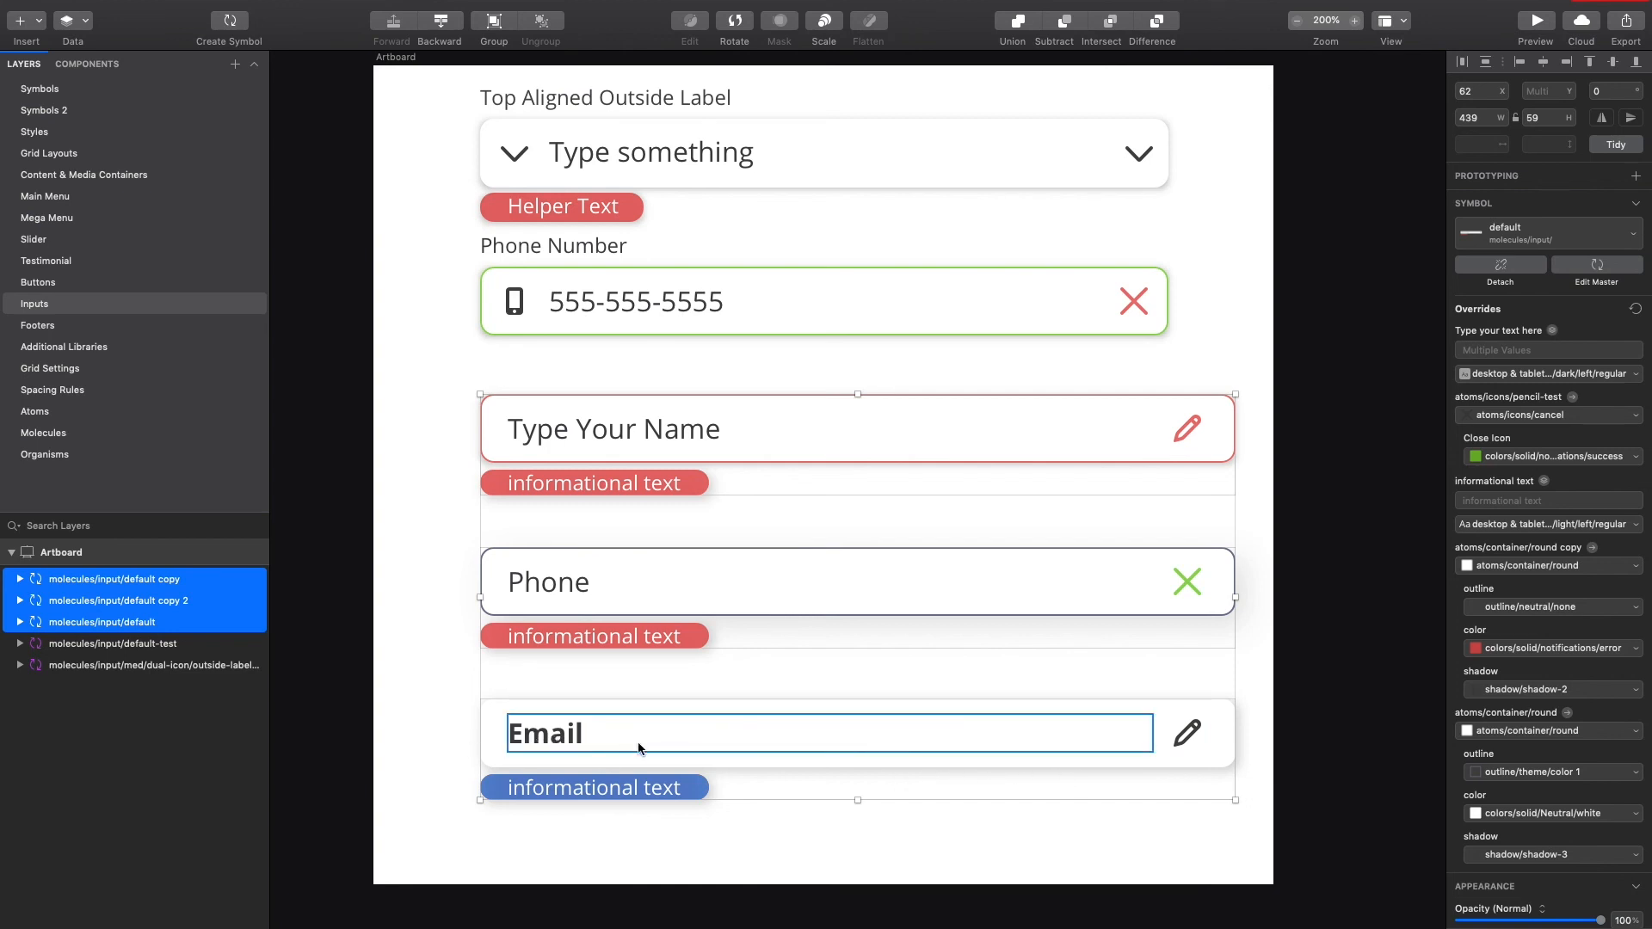
pyautogui.press('Escape')
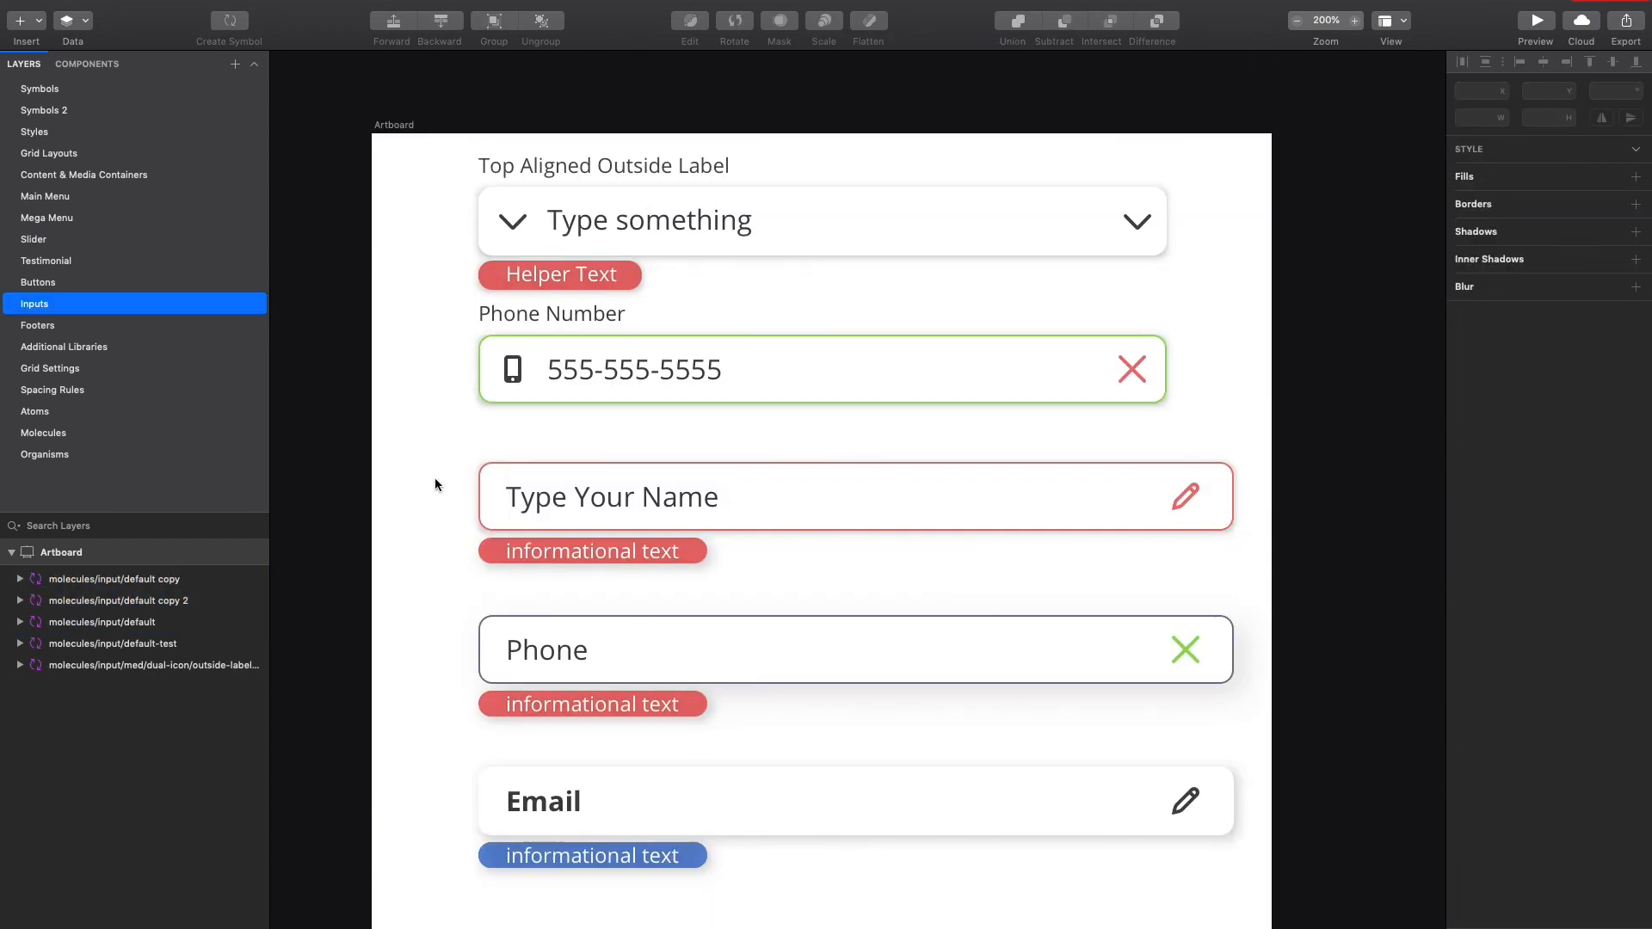